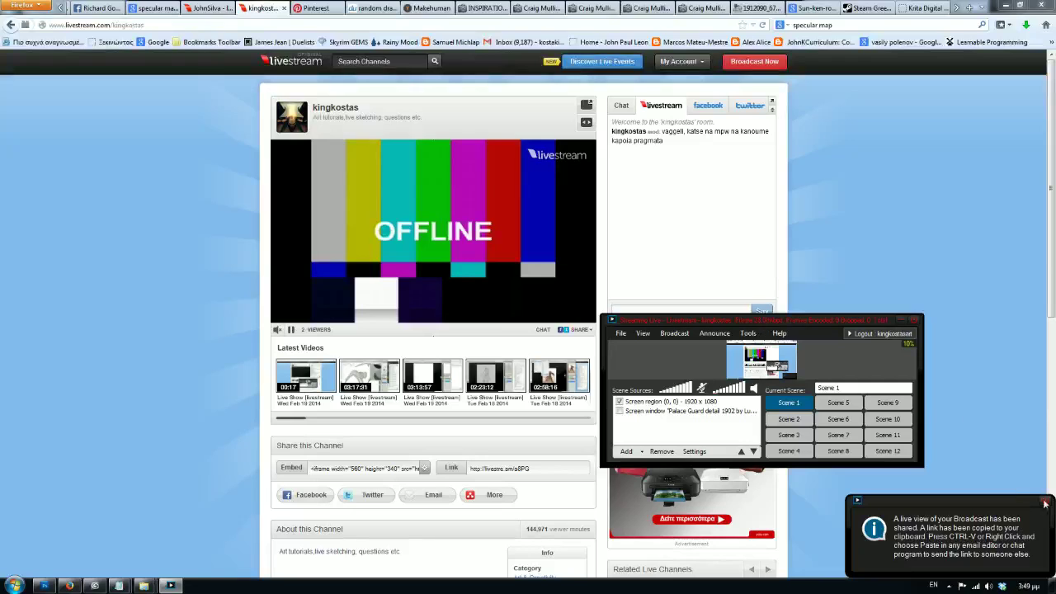
Step: Minimize the broadcaster window, then check the chat's users list twice and return to the chat
click(901, 321)
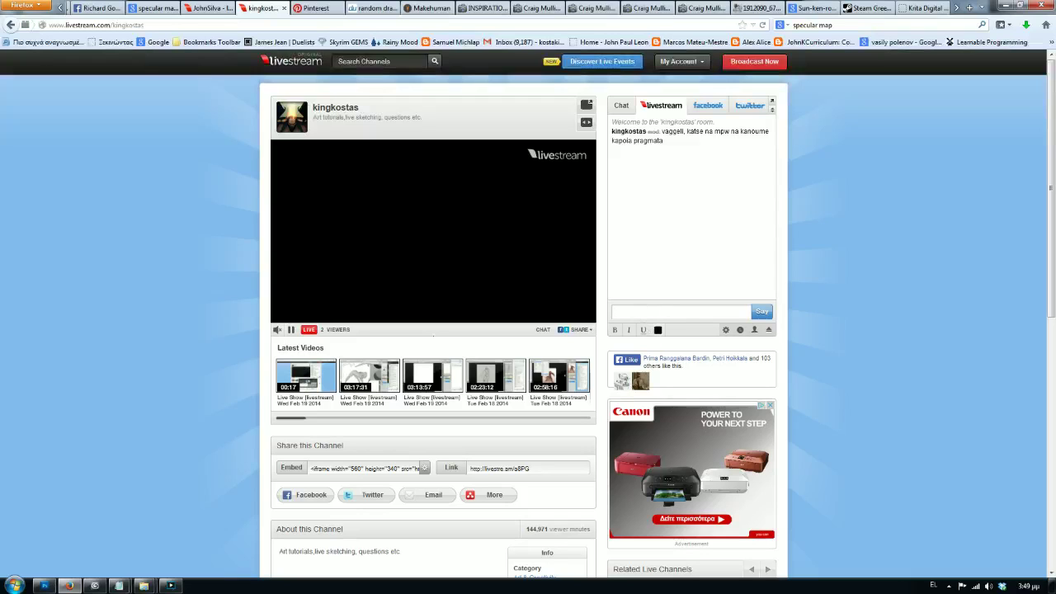
click(754, 331)
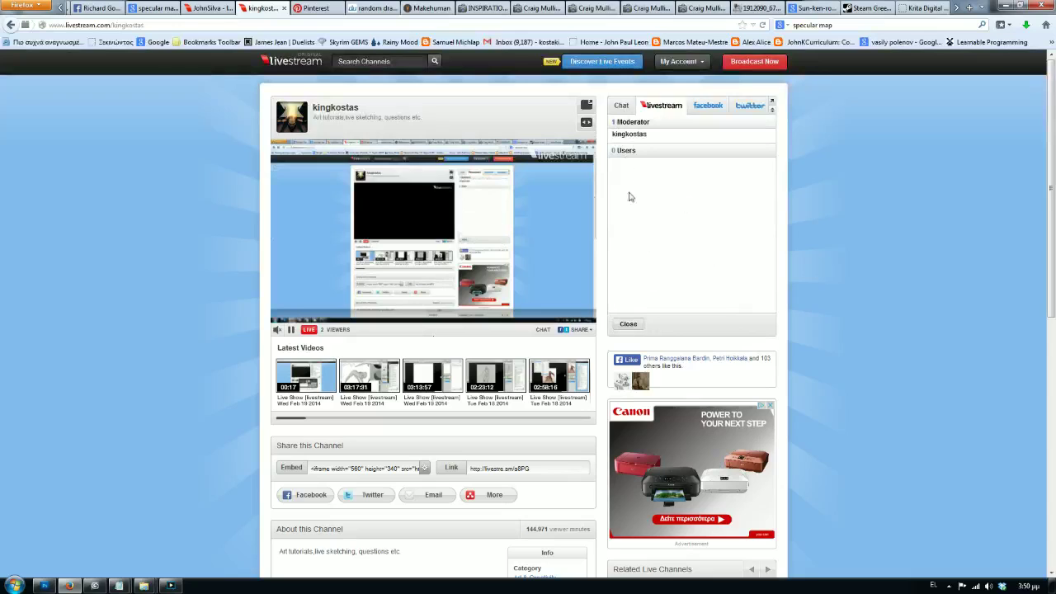
click(629, 325)
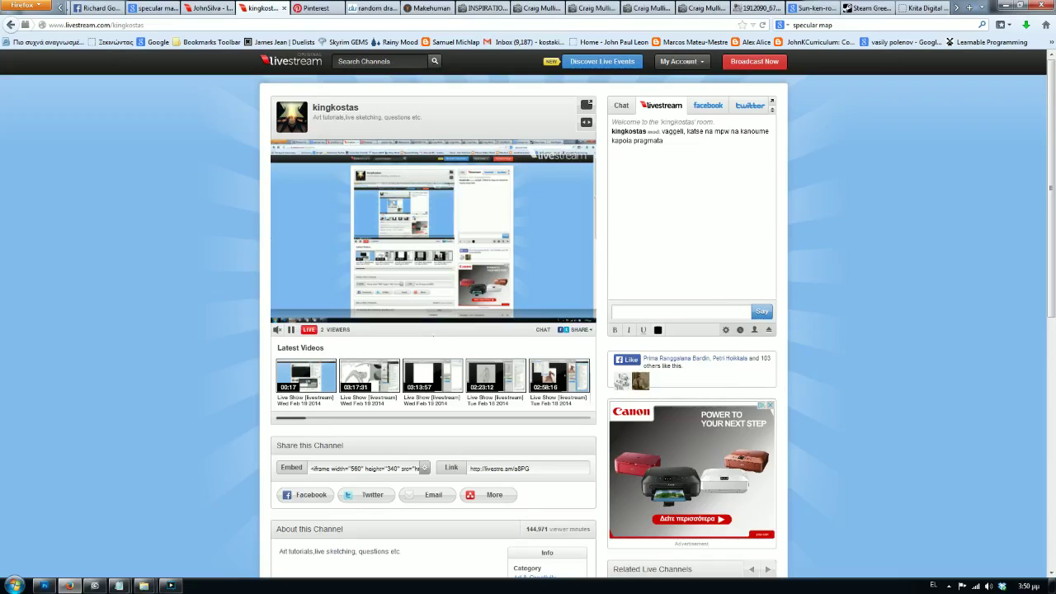
click(754, 329)
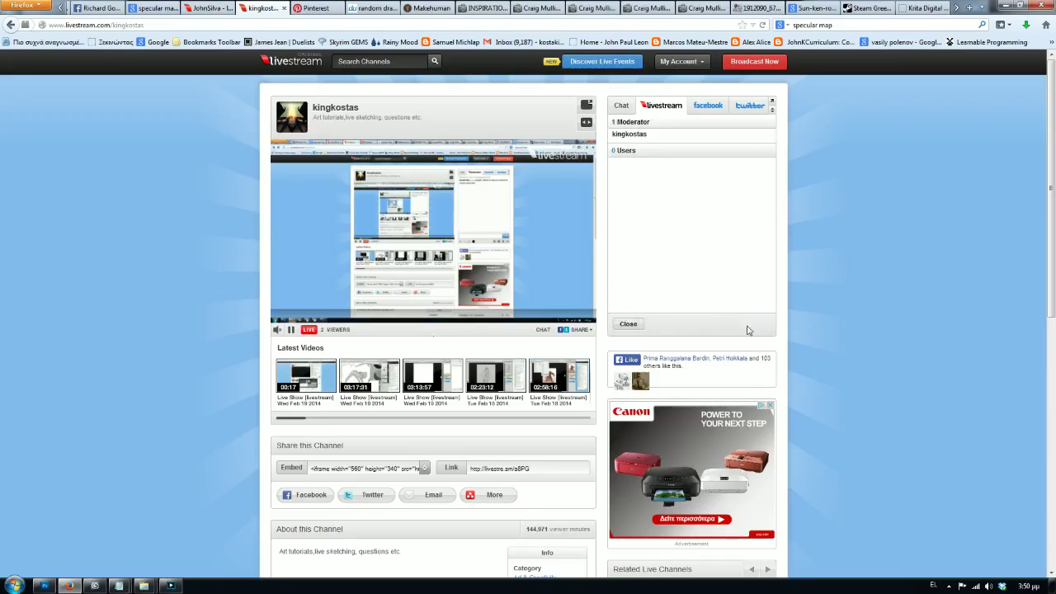
click(627, 323)
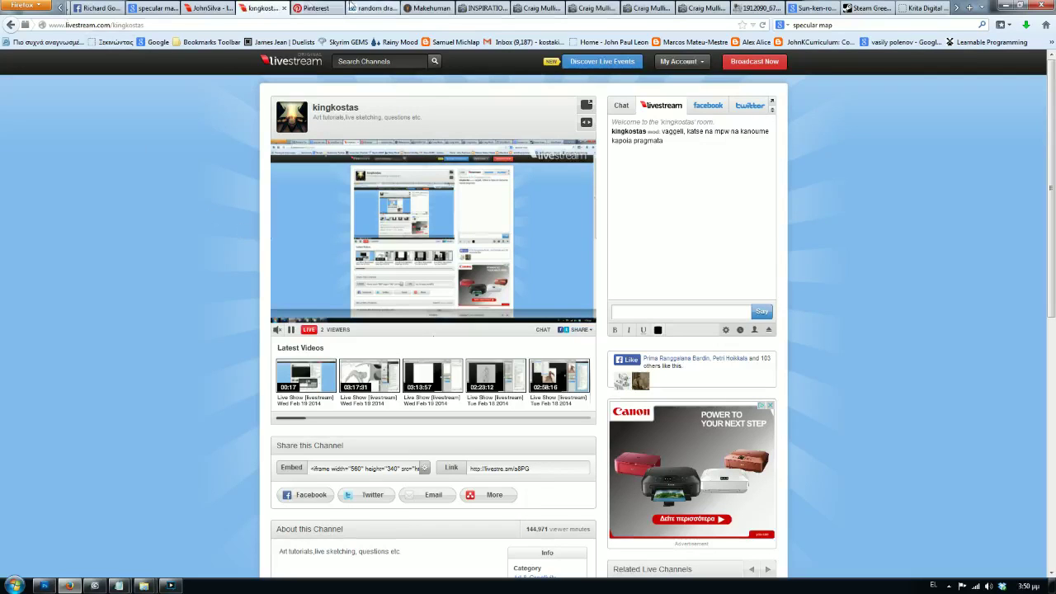
scroll(223, 6, up, 2)
scroll(223, 6, up, 2)
scroll(224, 6, up, 1)
scroll(224, 4, up, 1)
scroll(225, 4, up, 1)
click(91, 7)
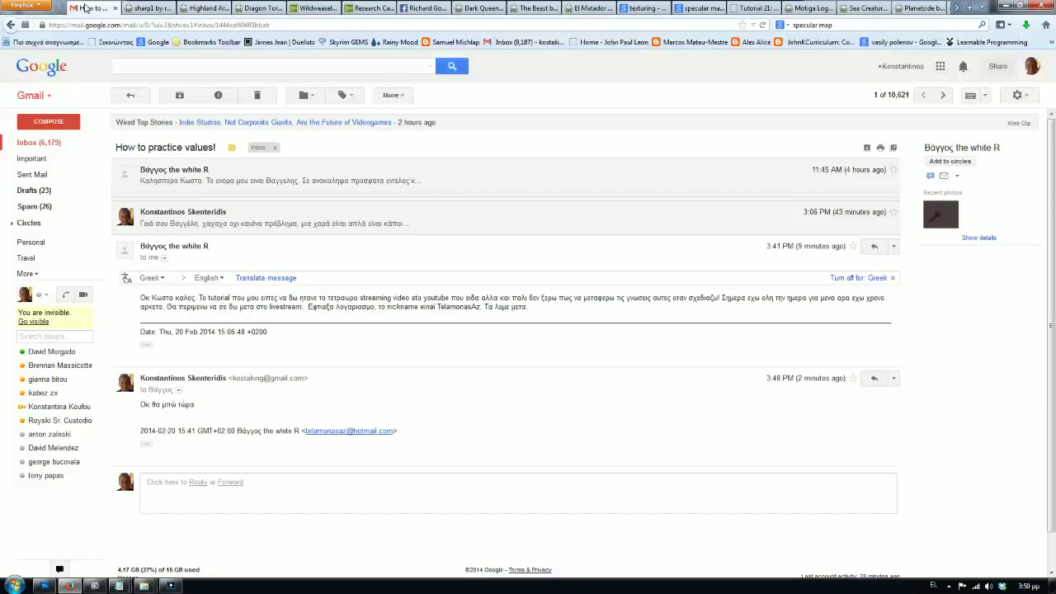
scroll(138, 7, down, 5)
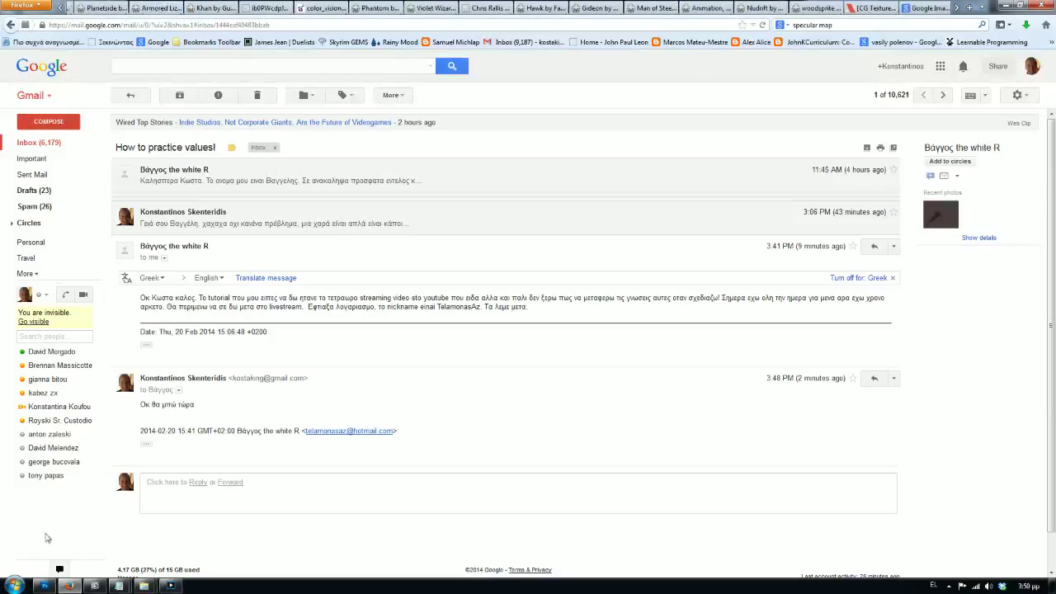
click(43, 584)
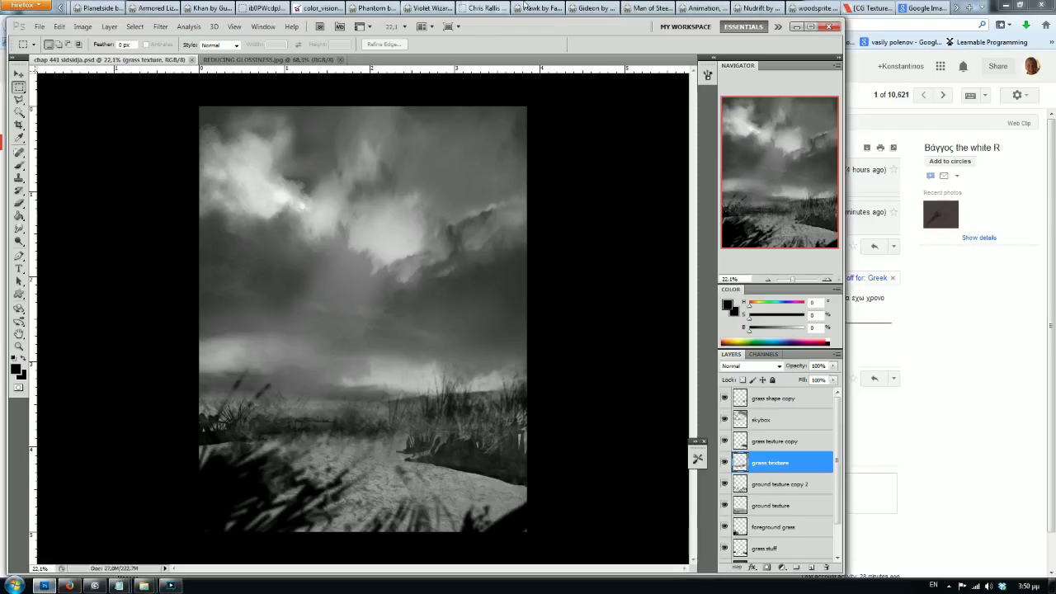
click(69, 585)
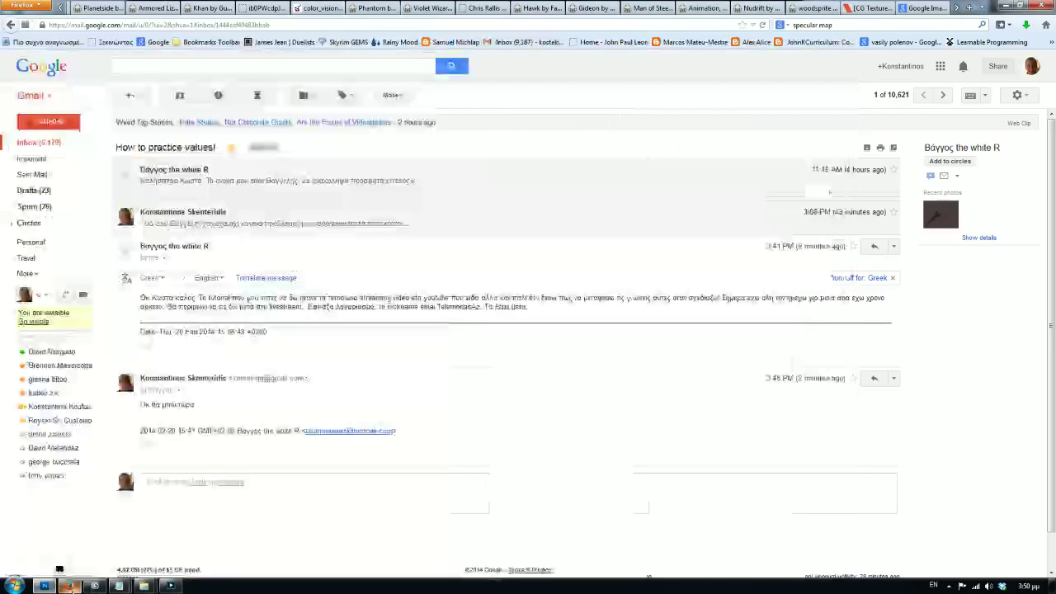
scroll(272, 7, up, 3)
scroll(280, 8, up, 2)
scroll(371, 7, up, 2)
scroll(437, 7, up, 2)
scroll(443, 7, up, 2)
scroll(443, 7, up, 2)
scroll(443, 7, up, 1)
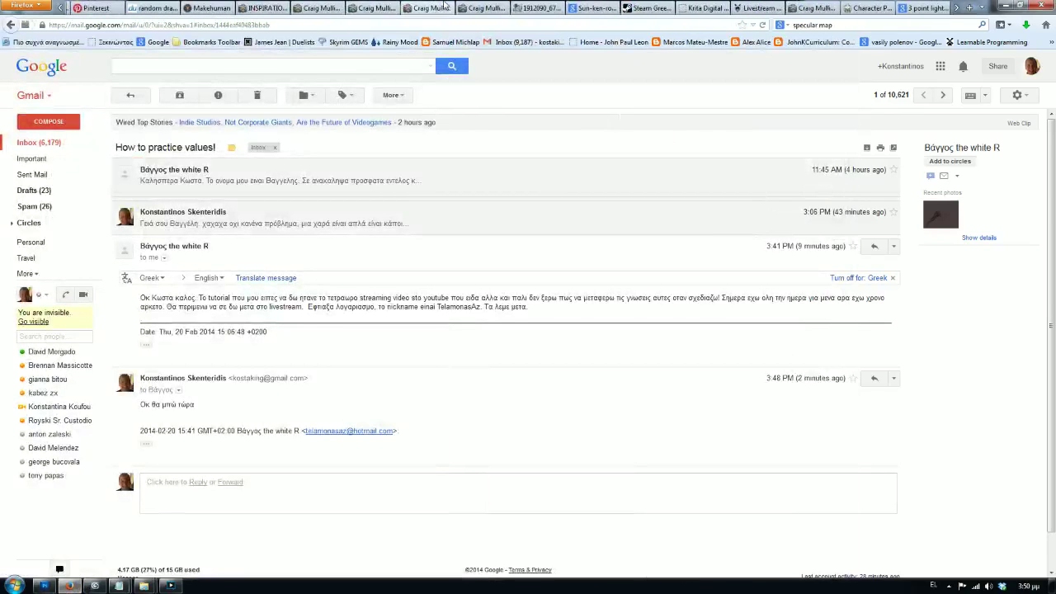
scroll(378, 14, up, 2)
click(375, 10)
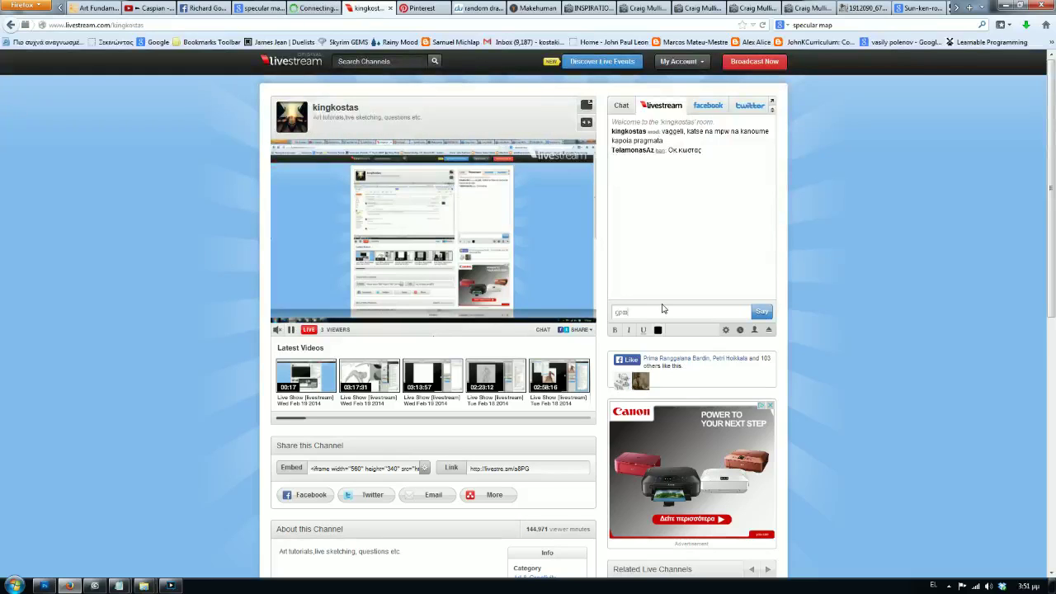
Step: Send 'wraios :)' in the chat, then a message saying some of the viewer's works will be opened
key(alt+shift)
text(wraios :))
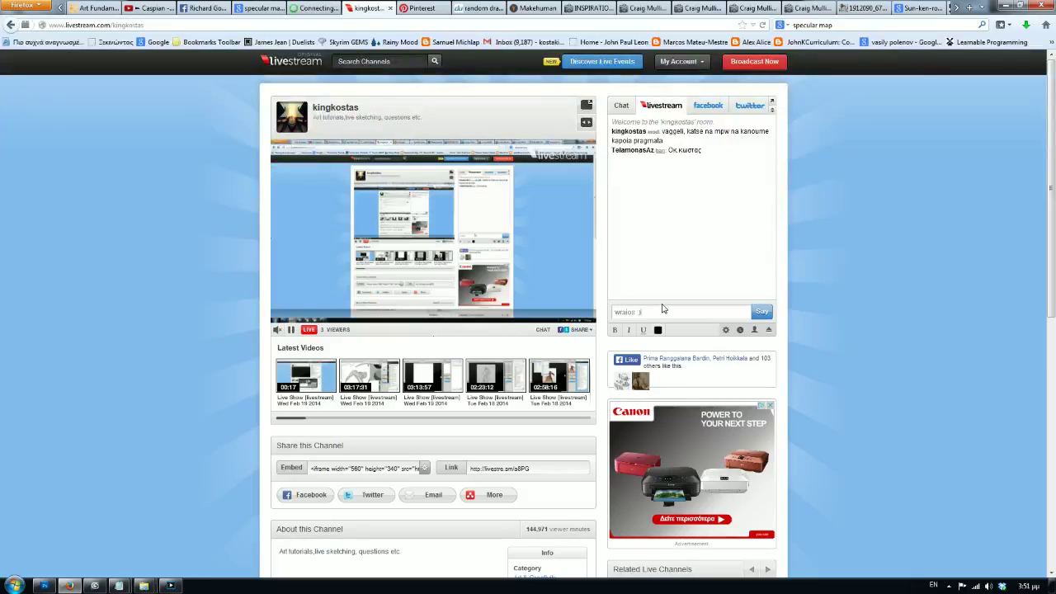
key(Return)
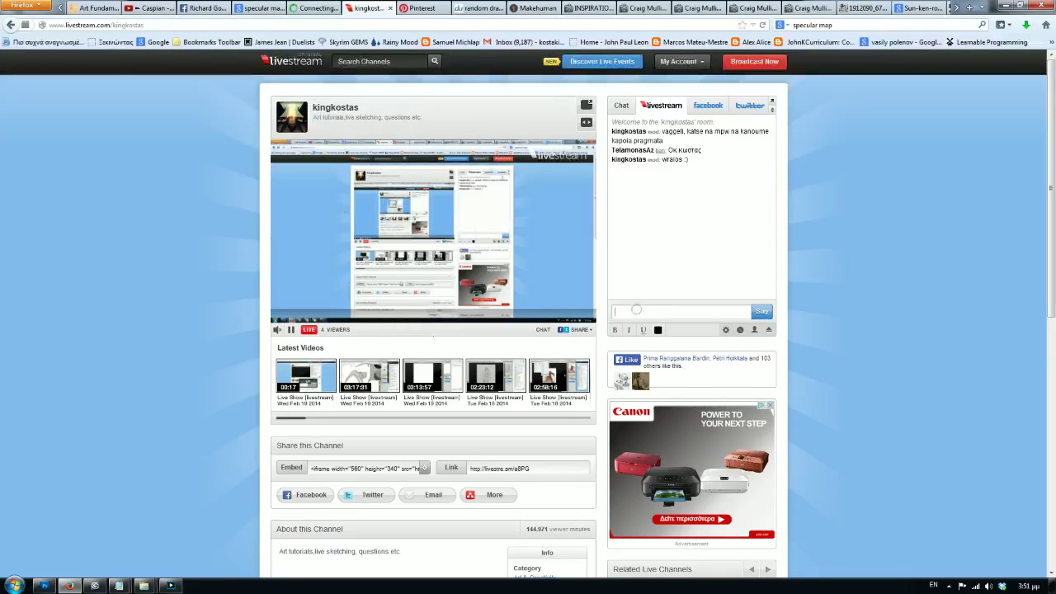
text(loipon, )
text( anoiksw kai kapoies)
text( apo tis)
text( douleies)
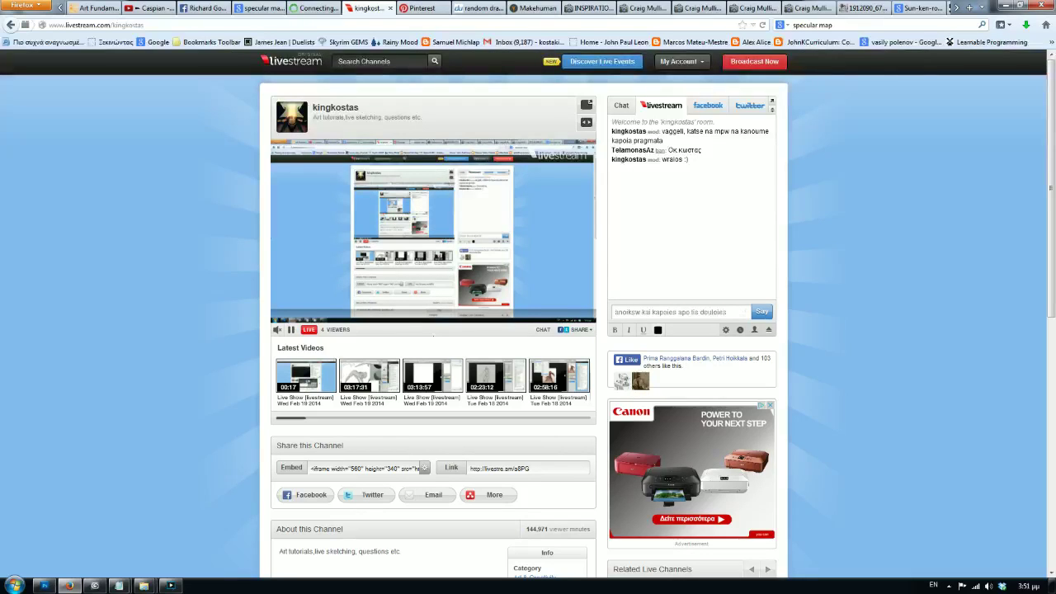
text(ia na)
text(me panw)
key(Return)
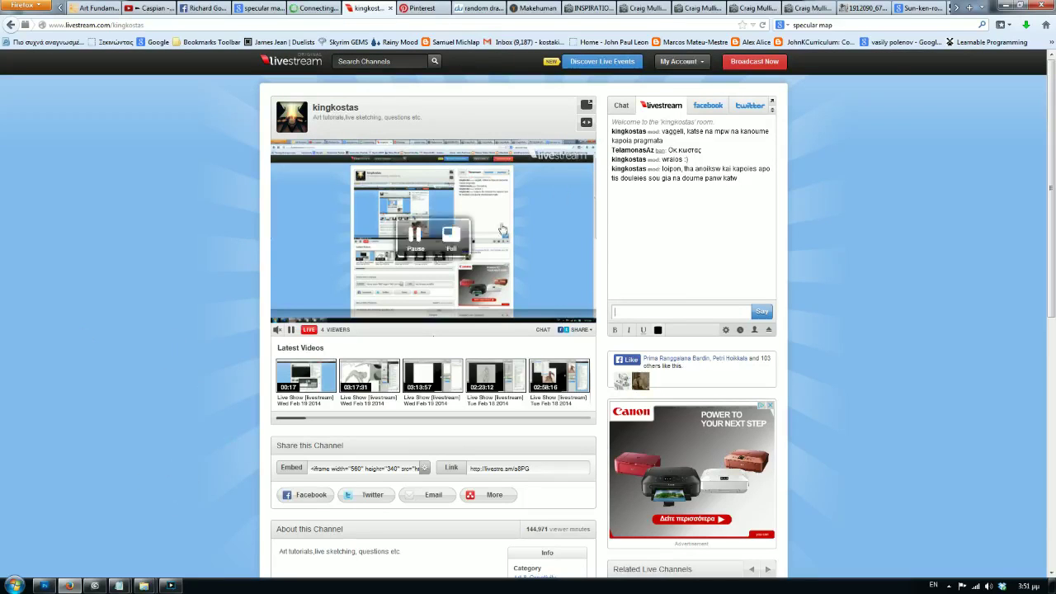
Step: Pop the chat into a tall window on the right edge, then switch to the gia Kingkostas folder
click(772, 106)
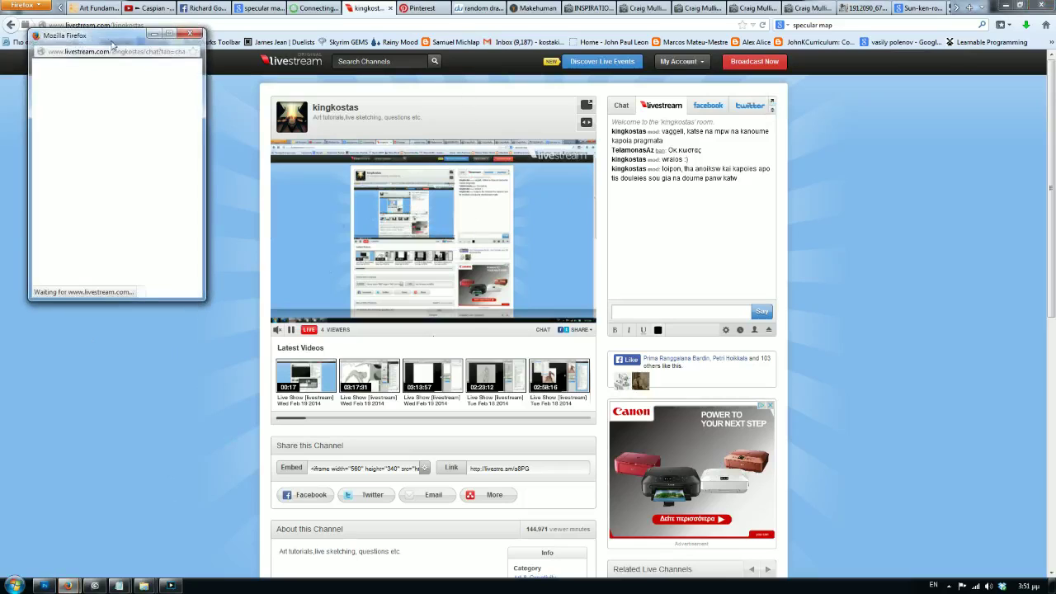
drag(104, 35, 929, 93)
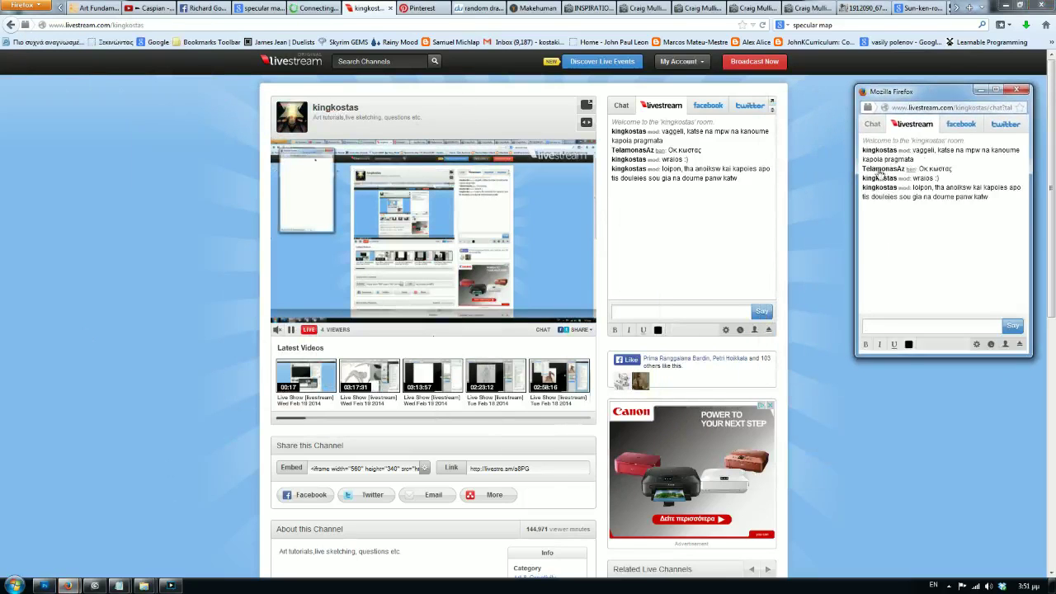
mouse_move(1031, 361)
mouse_down()
mouse_move(1011, 452)
mouse_move(1031, 559)
mouse_up()
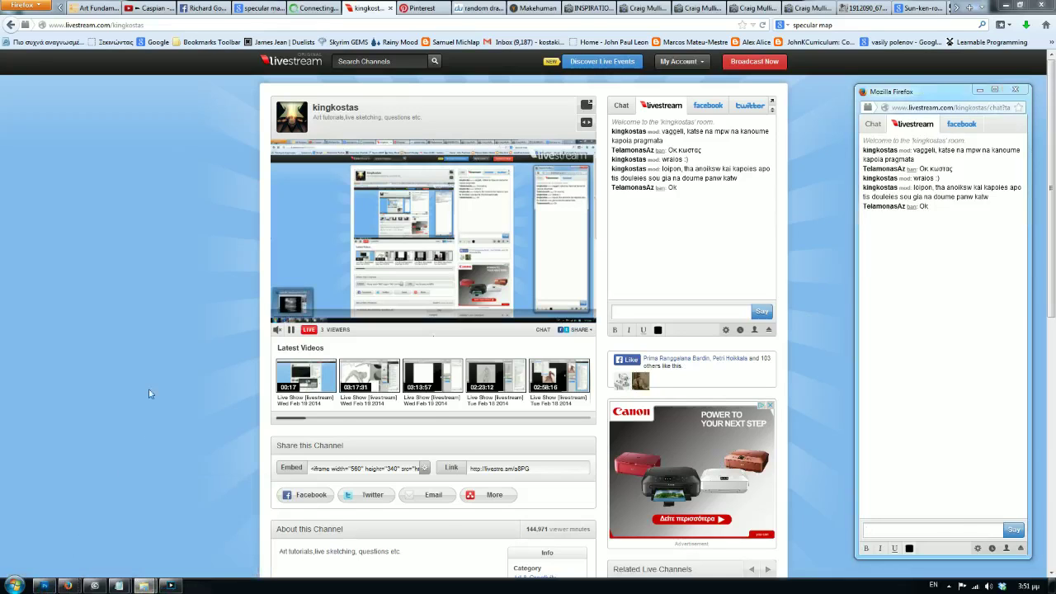
key(alt+Tab)
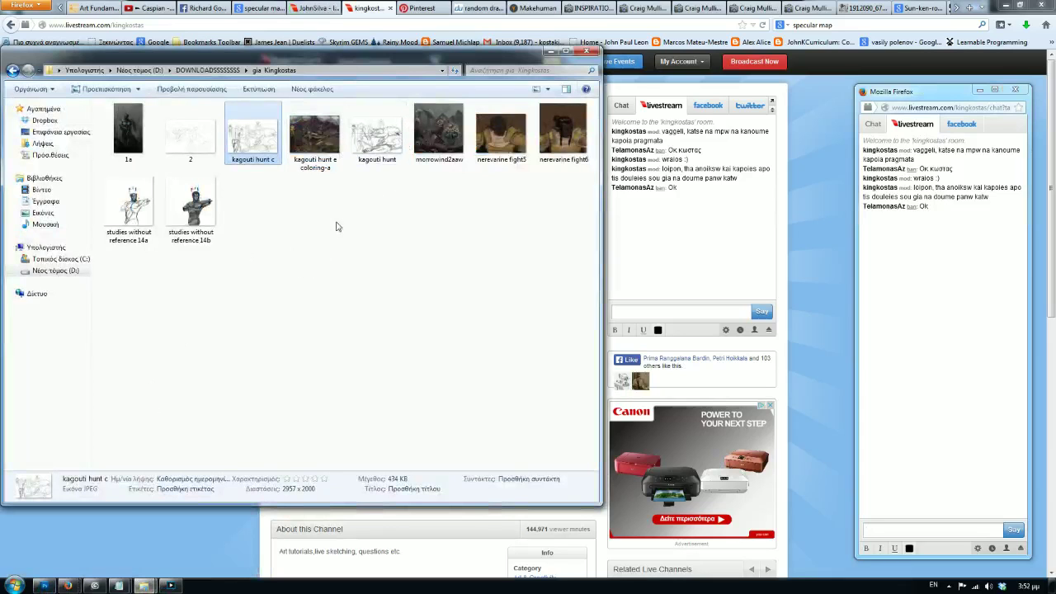
Step: Drag kagouti hunt c, nerevarine fight5 and studies without reference 14a from Explorer into Photoshop
click(307, 145)
ctrl+click(501, 145)
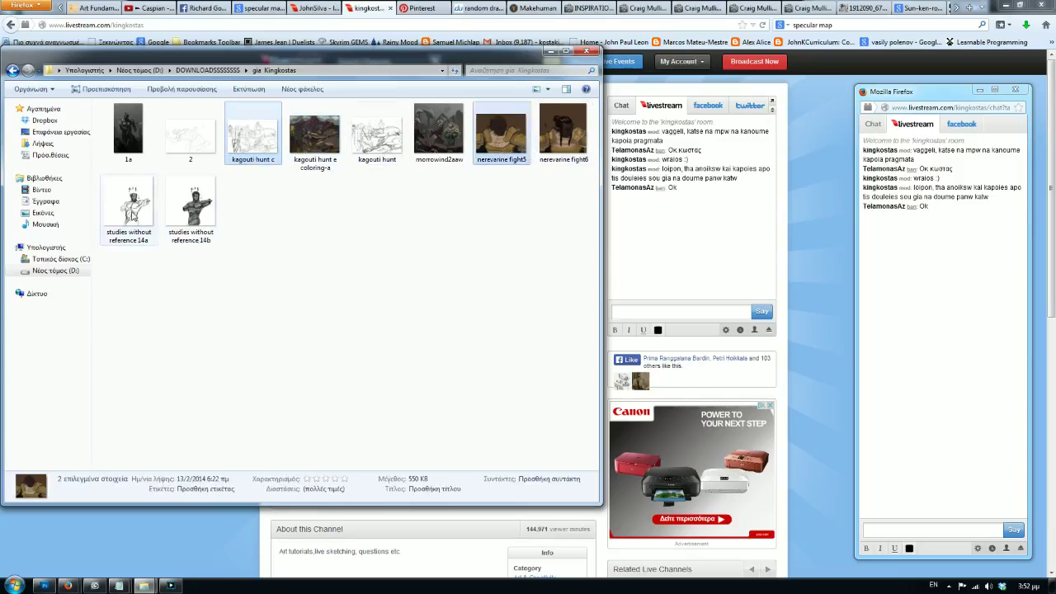
ctrl+click(132, 217)
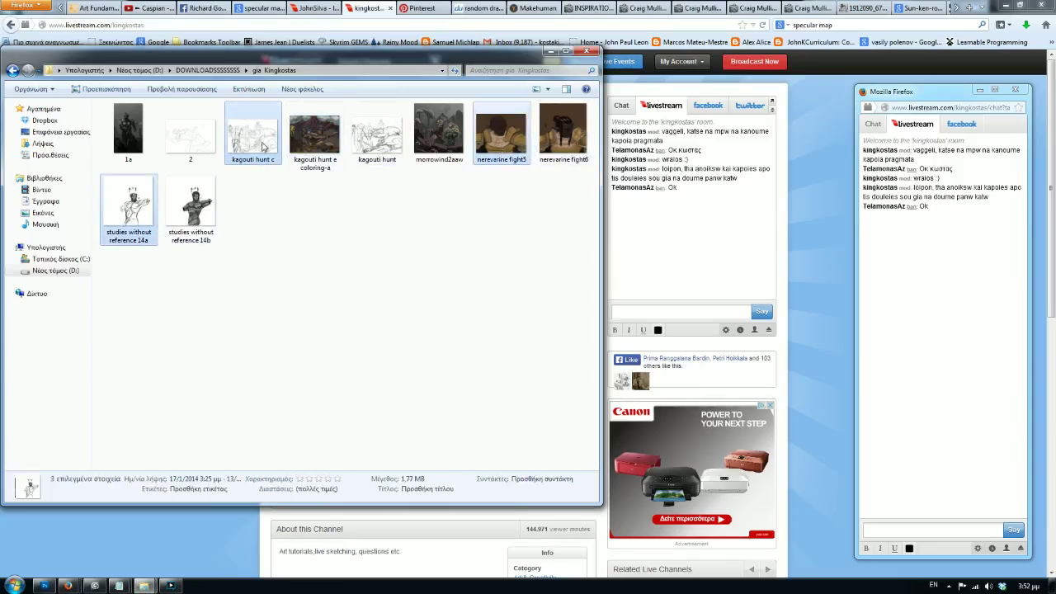
drag(264, 146, 95, 533)
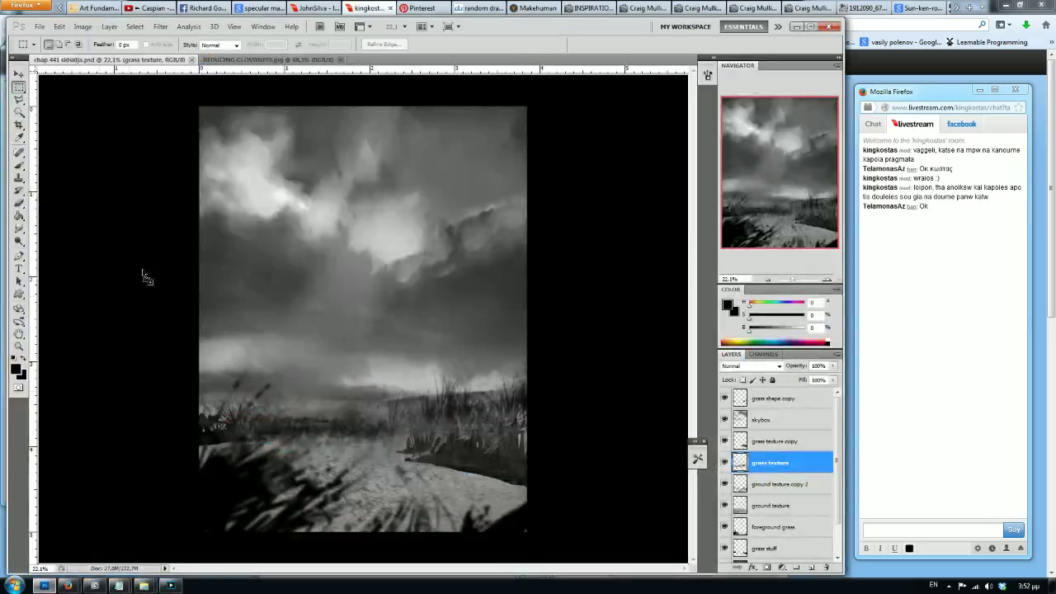
drag(95, 534, 363, 82)
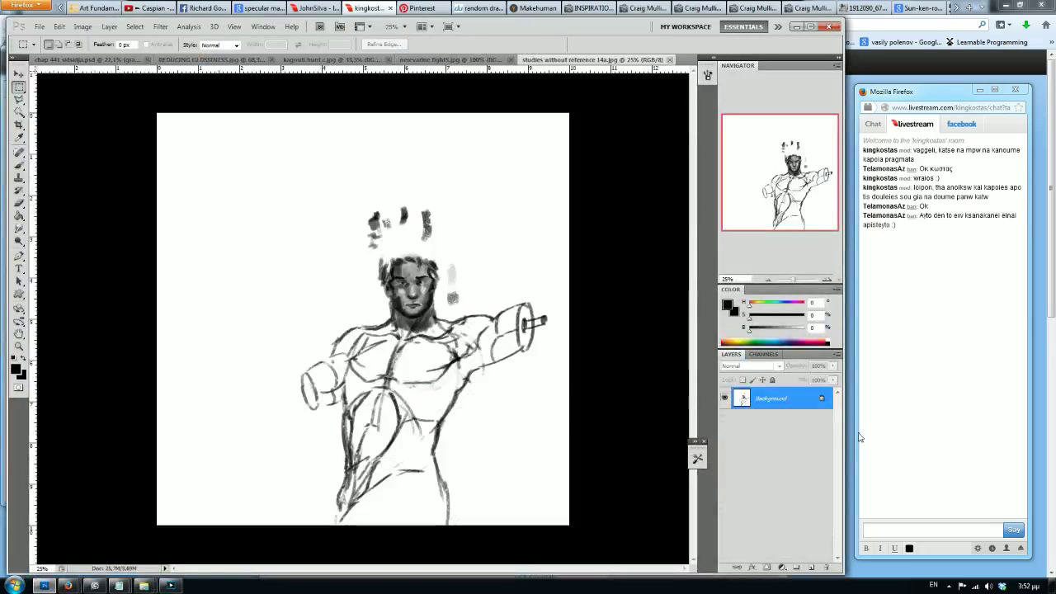
Step: Send two chat replies thanking the viewer, ':) bohthaei polu' and 'tipota man'
click(877, 530)
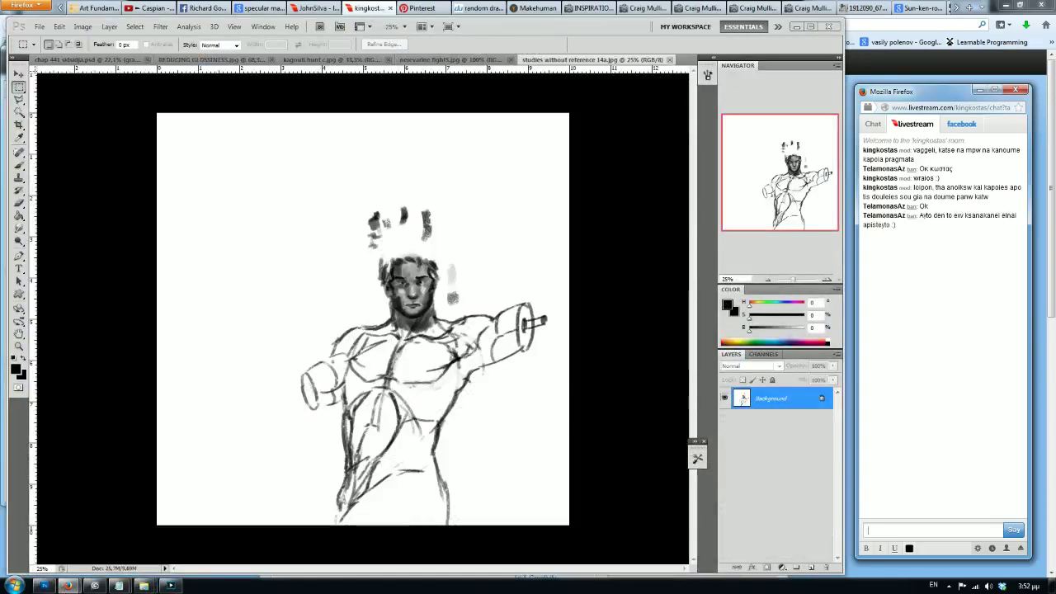
text(:), bno)
text(ei polu)
key(Return)
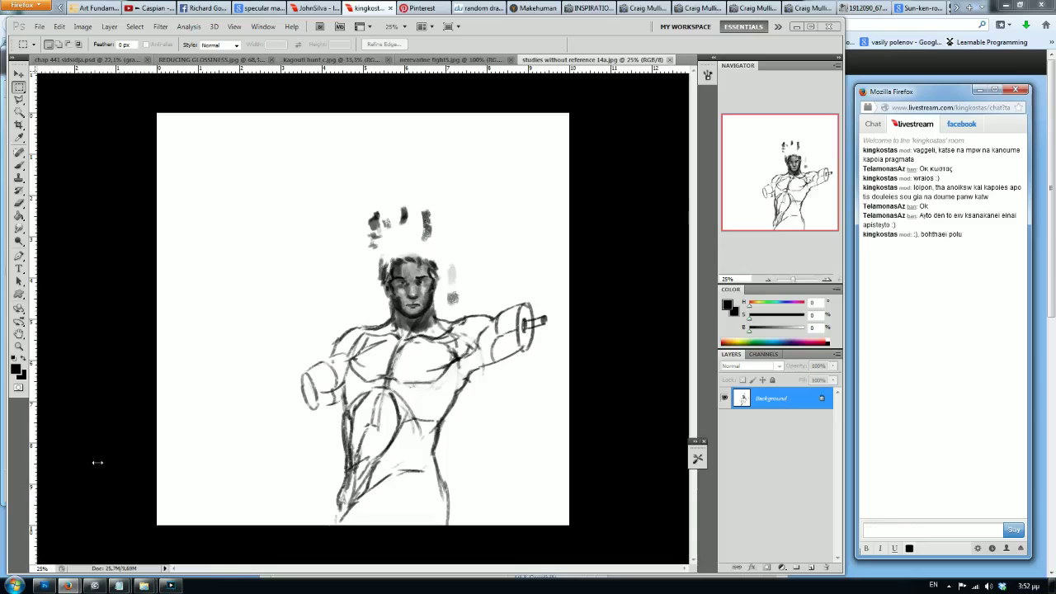
click(90, 406)
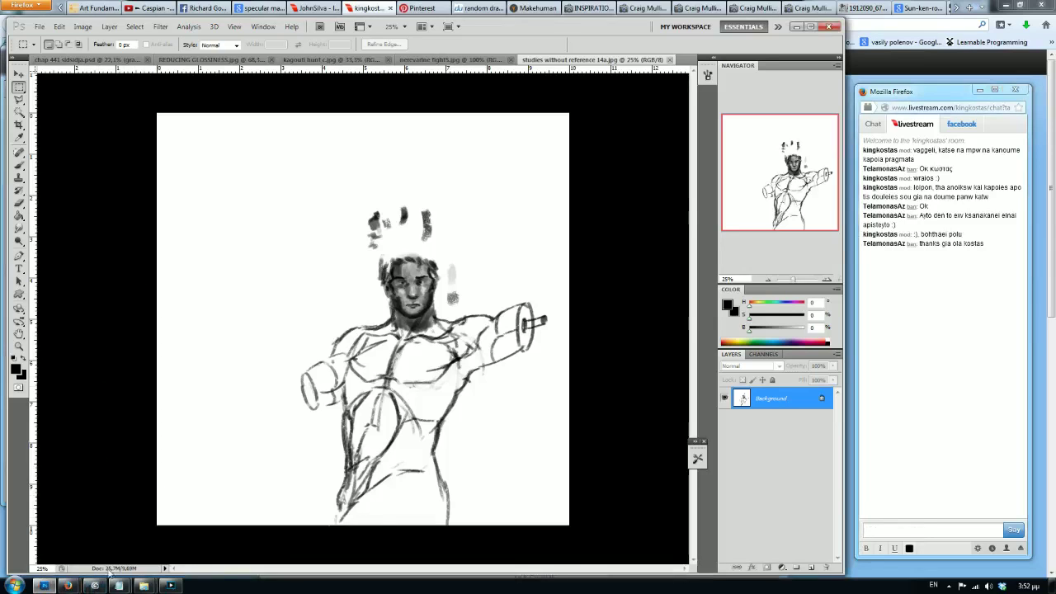
click(898, 532)
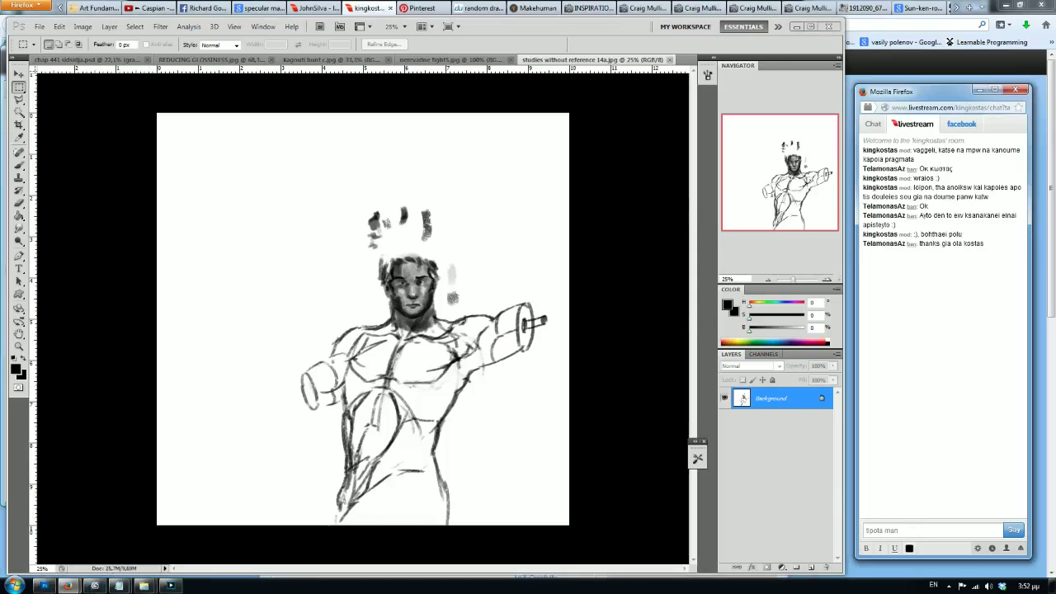
key(Return)
click(143, 361)
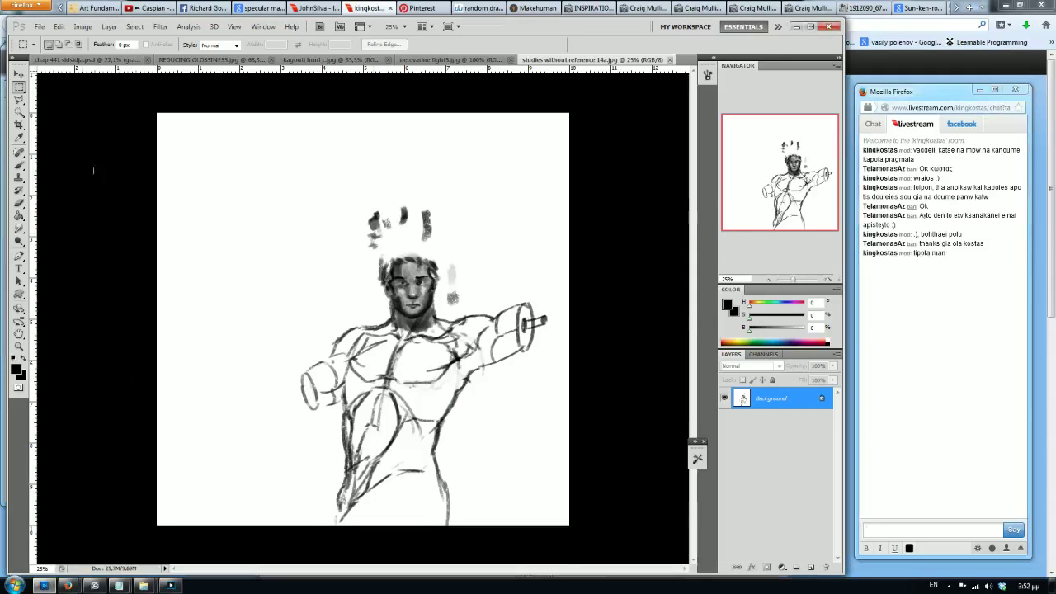
Step: Select the Brush with the Z- Hard Round 90 translucent preset and make white the painting colour
key(b)
click(693, 459)
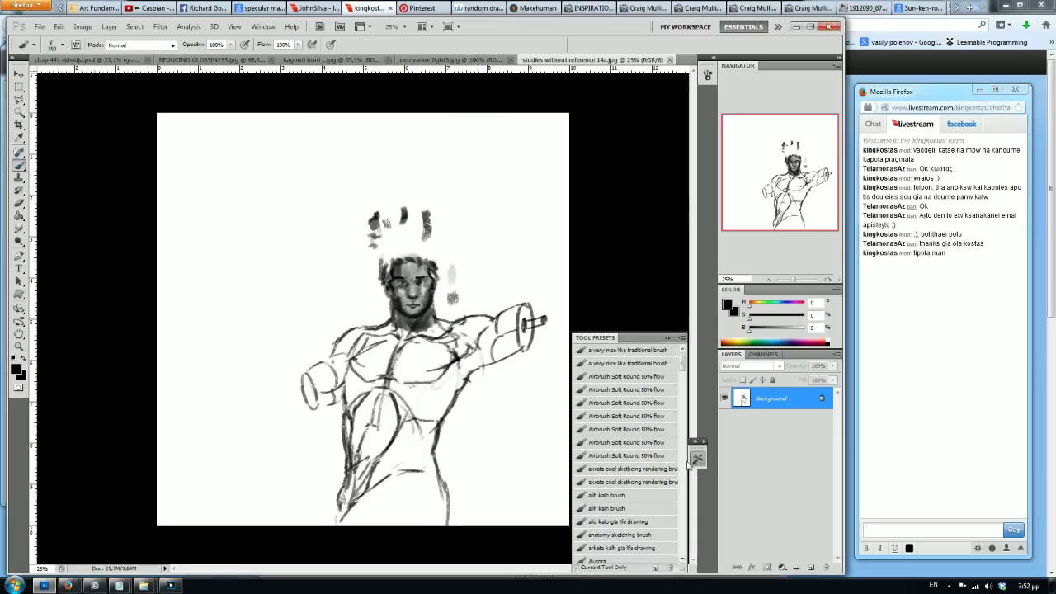
scroll(652, 462, down, 5)
scroll(651, 464, down, 5)
scroll(653, 467, down, 3)
click(653, 461)
click(697, 459)
key(x)
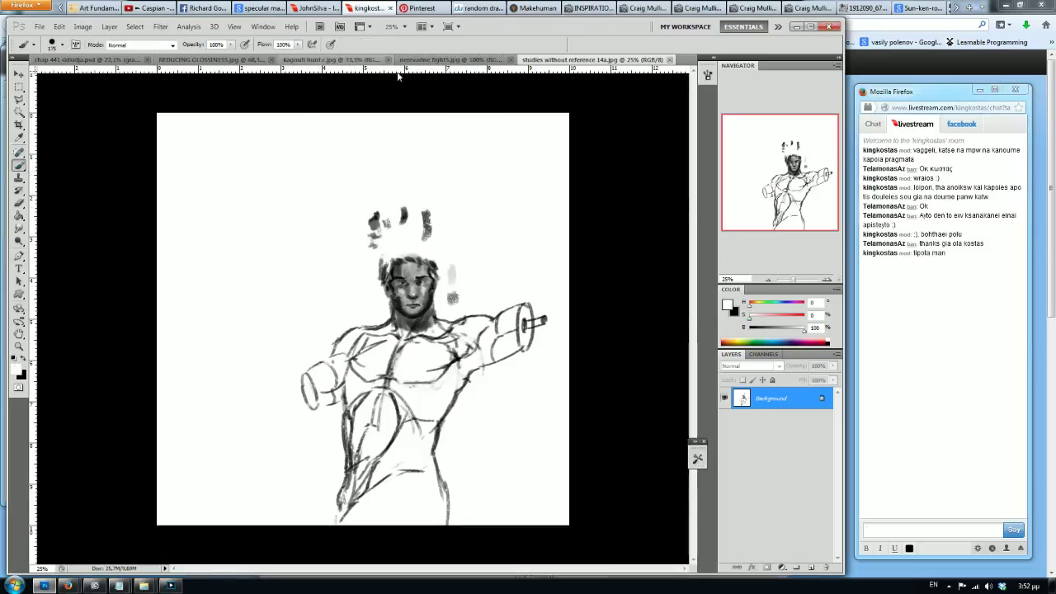
Step: Switch to the kagouti hunt c scene and ask in chat what mainly confused the viewer
click(360, 62)
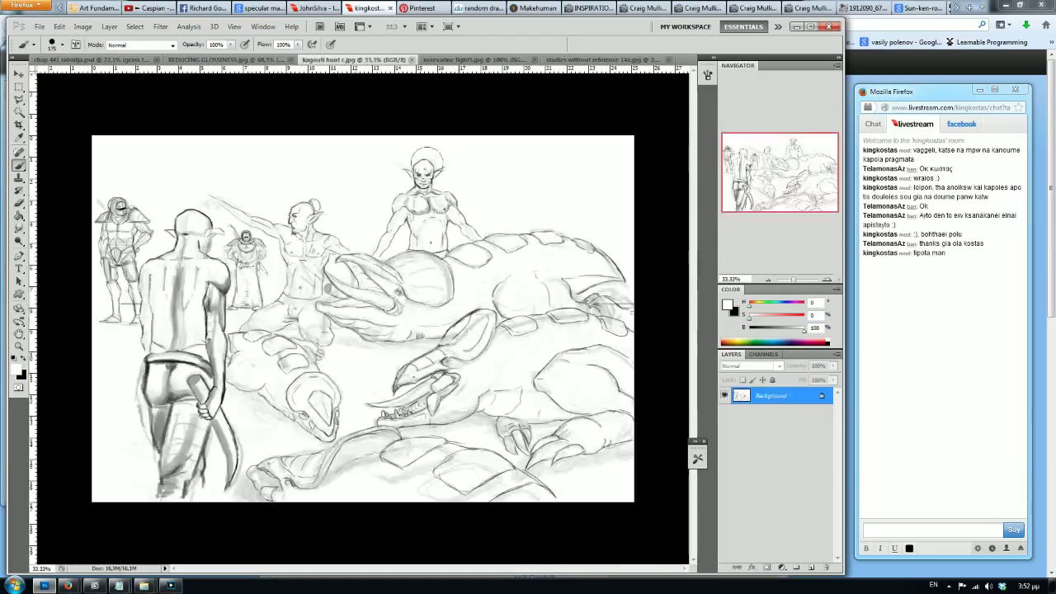
click(891, 530)
text(loipon, eipes diavases)
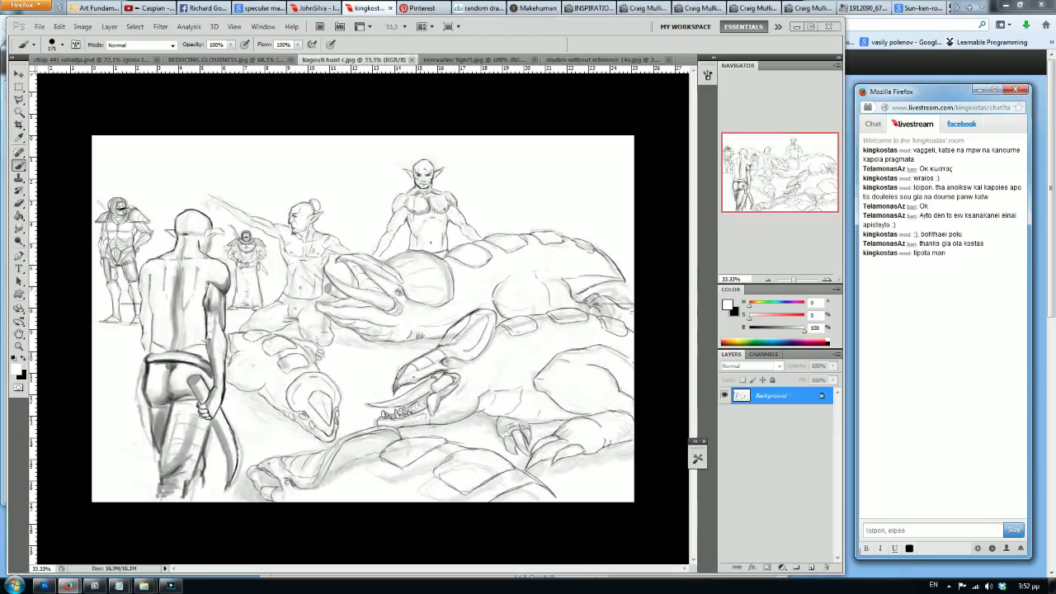
text(panw katw auto me ta plan s k)
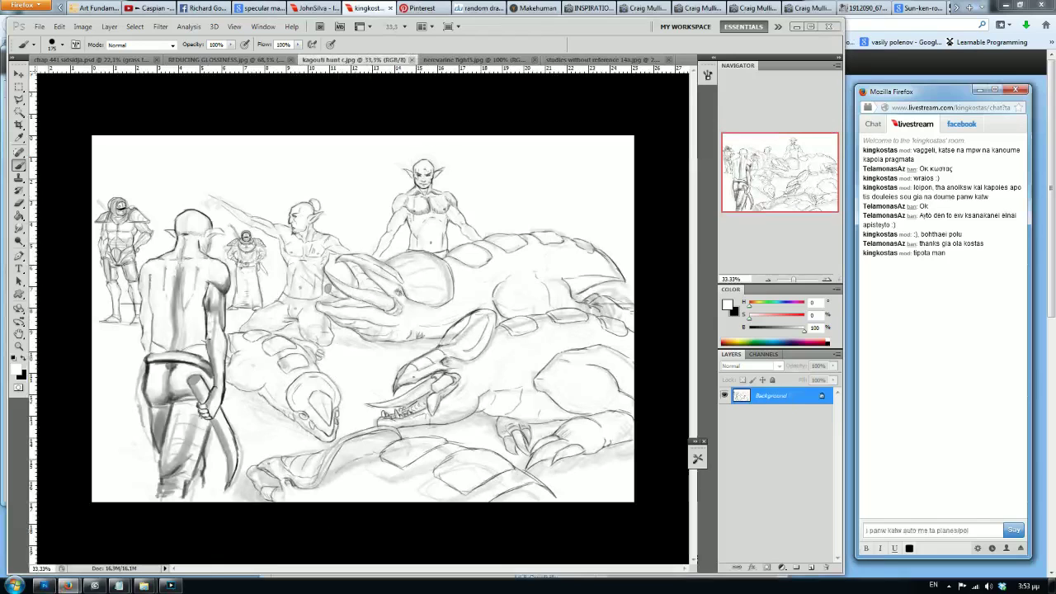
key(Return)
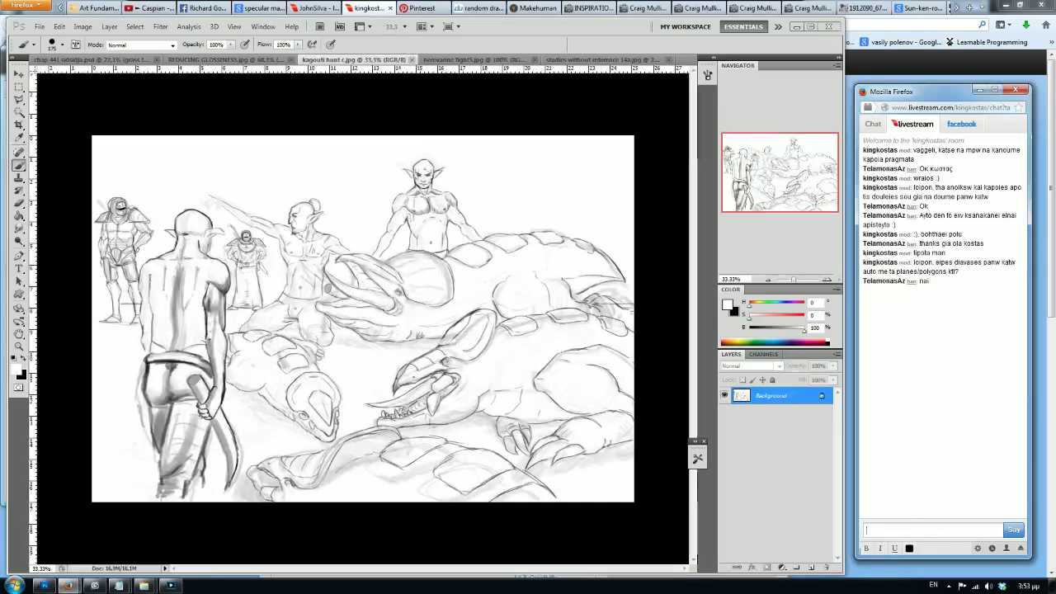
text(ki htan auto p)
text(se mperde)
text(se p)
text(???)
key(Return)
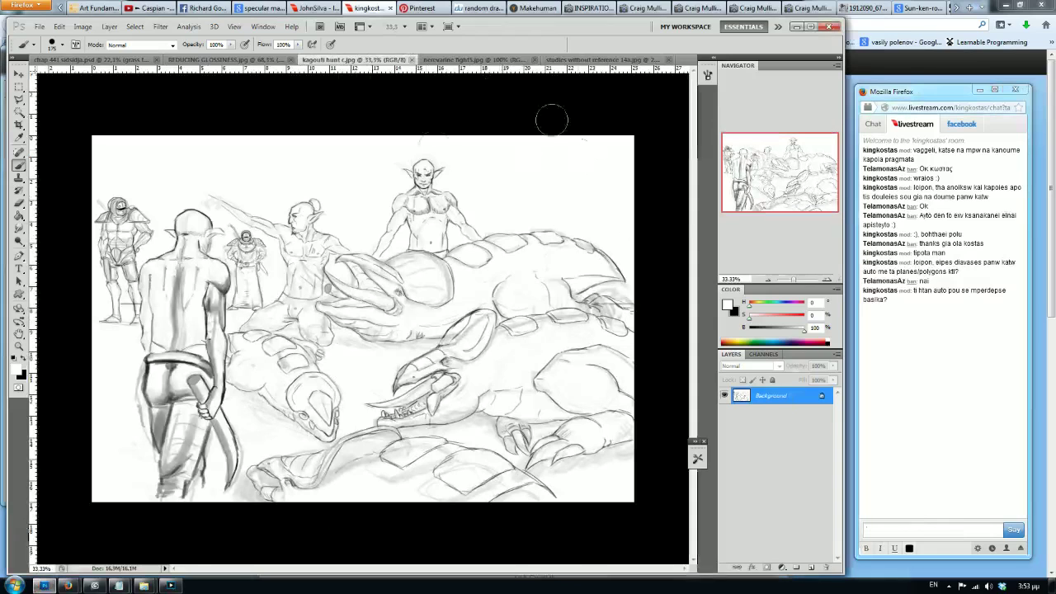
Step: Set black as the painting colour, add a new layer, and undo a trial dark stroke
key(x)
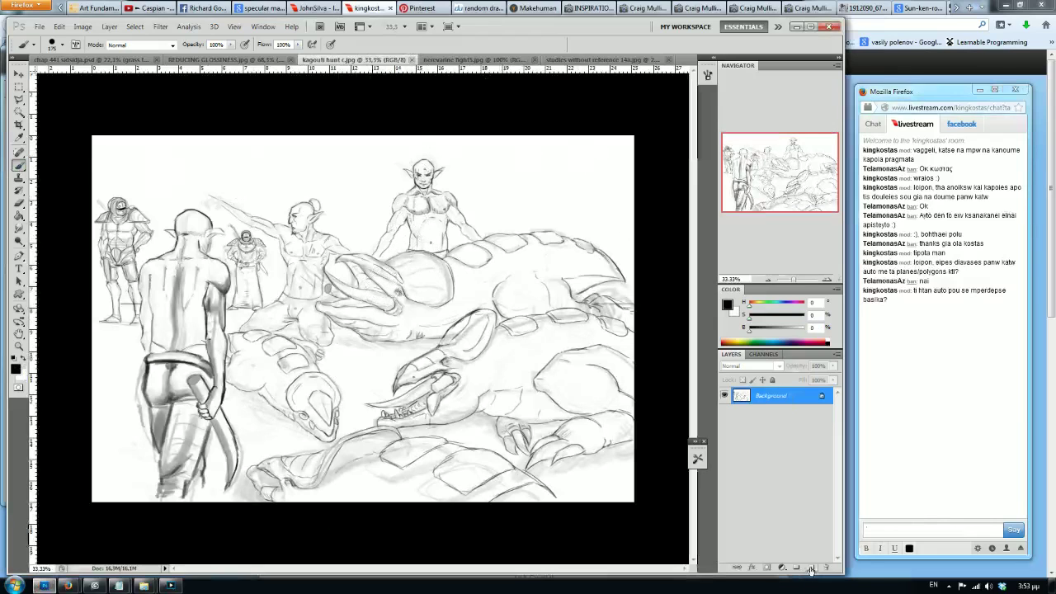
click(811, 567)
mouse_move(425, 202)
mouse_down()
mouse_move(429, 243)
mouse_move(507, 165)
mouse_up()
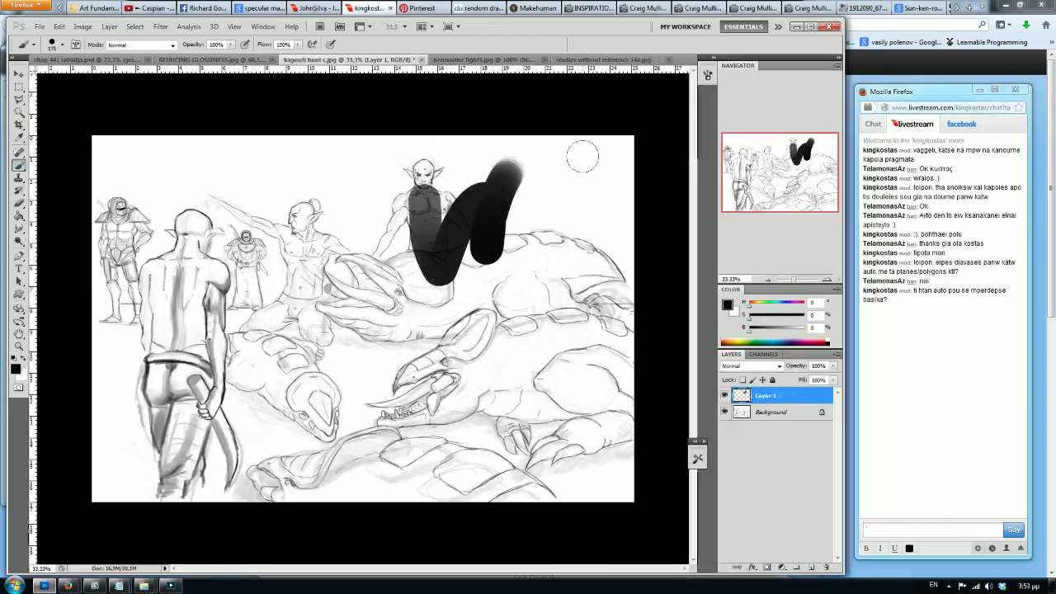
key(ctrl+z)
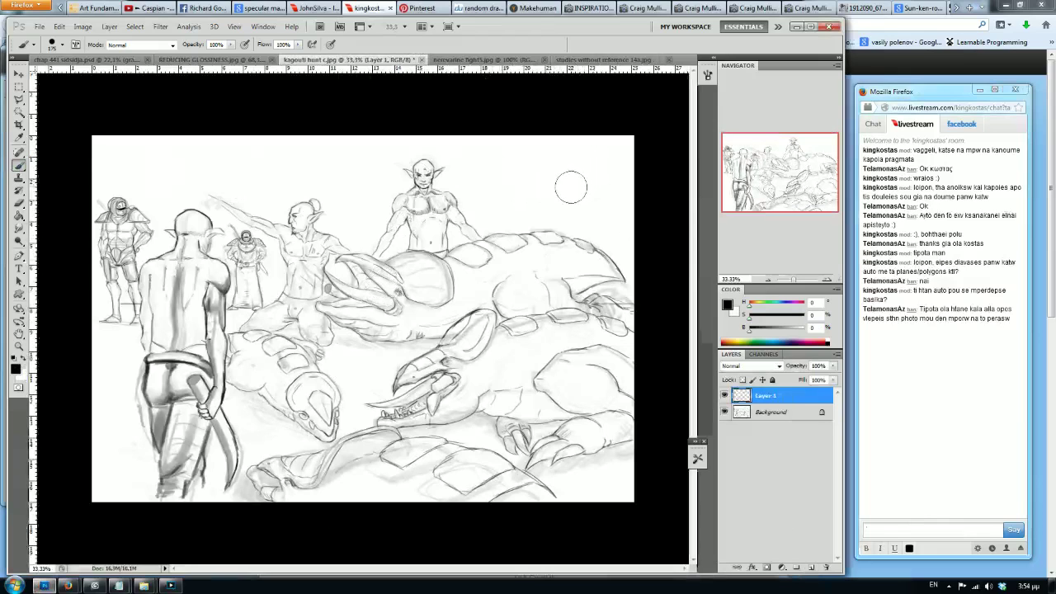
Step: Reply in chat that the viewer probably used many values without limiting them
click(871, 533)
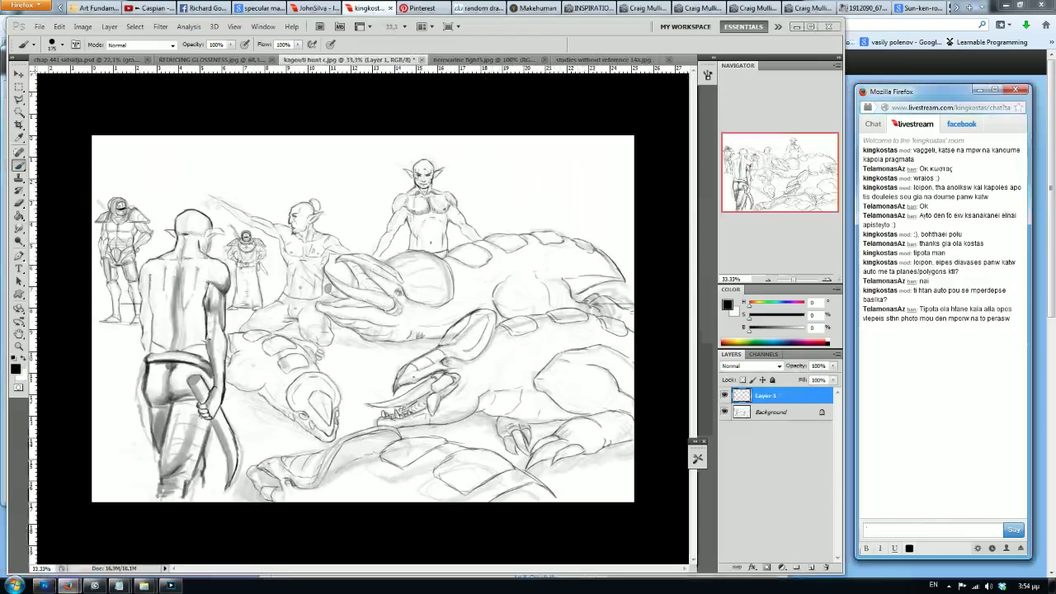
text(ok mallon den)
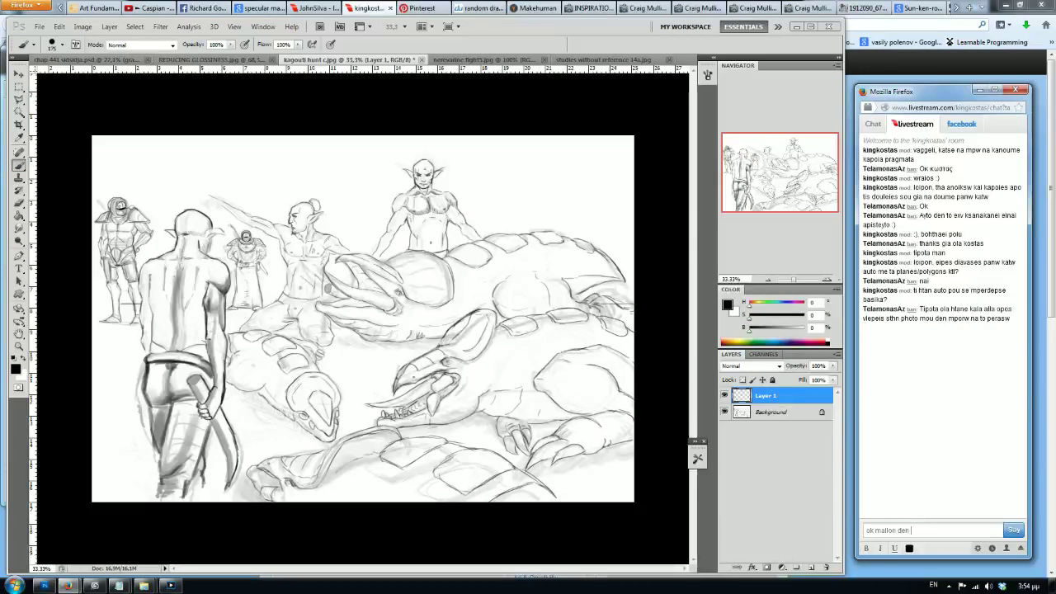
key(BackSpace)
key(BackSpace)
text(xrhsimpoihses polla values xwris na ka perioriseis)
key(Return)
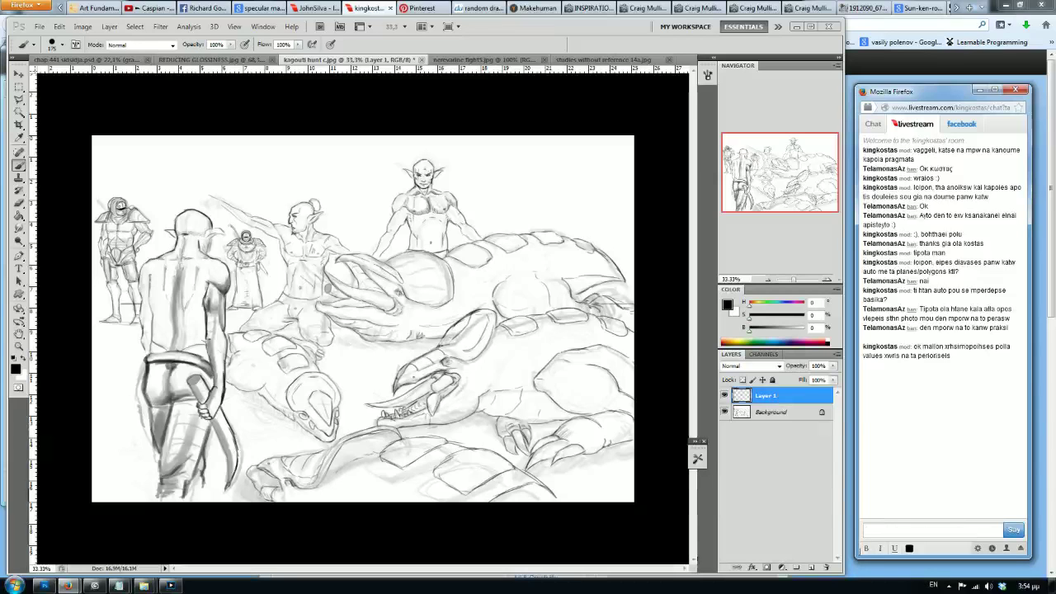
click(39, 27)
Step: Create a blank 3500×3500 px Untitled-1 document and begin a chat message about values
click(75, 187)
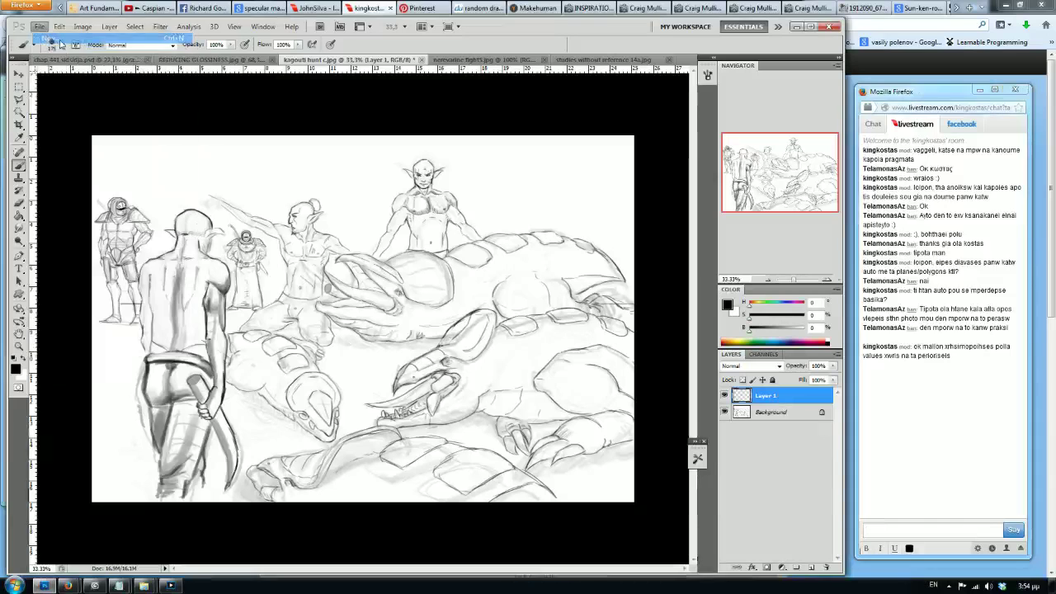
click(549, 169)
click(537, 206)
key(Return)
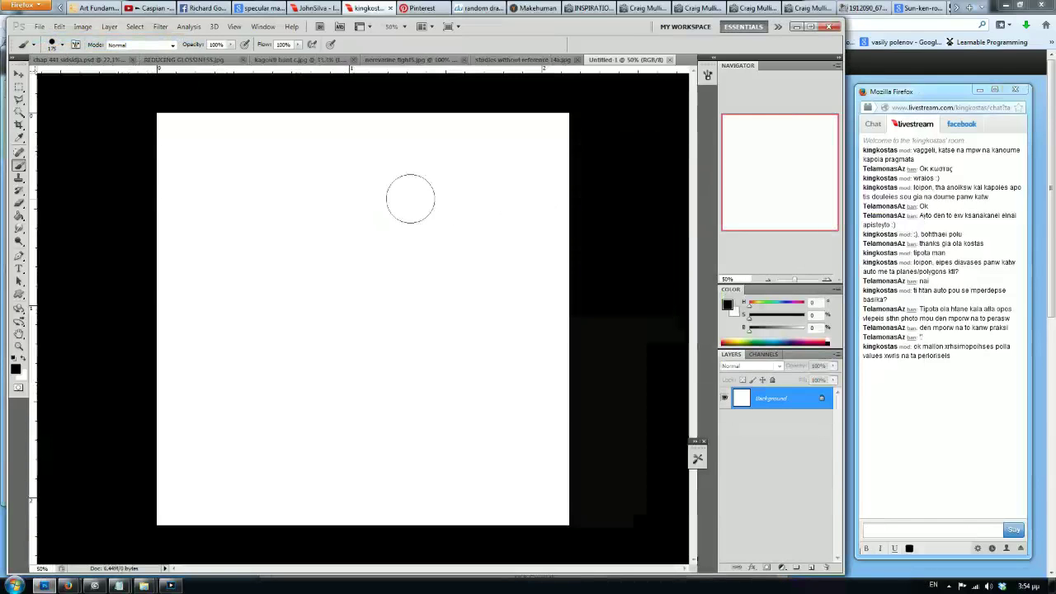
click(863, 548)
text(loipon gia ta values, xrei)
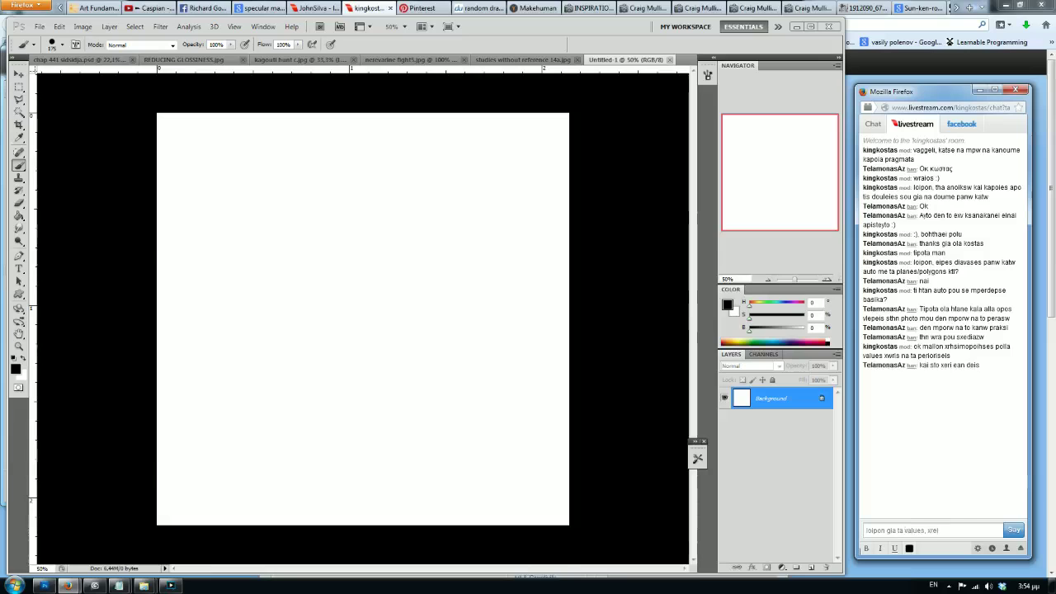
text(om)
text(aste)
text( prwta n)
text(zwgarfi)
text(me ta)
text(asika)
Step: Send chat messages saying the basics come first, then proposing to use just 4 values
key(Return)
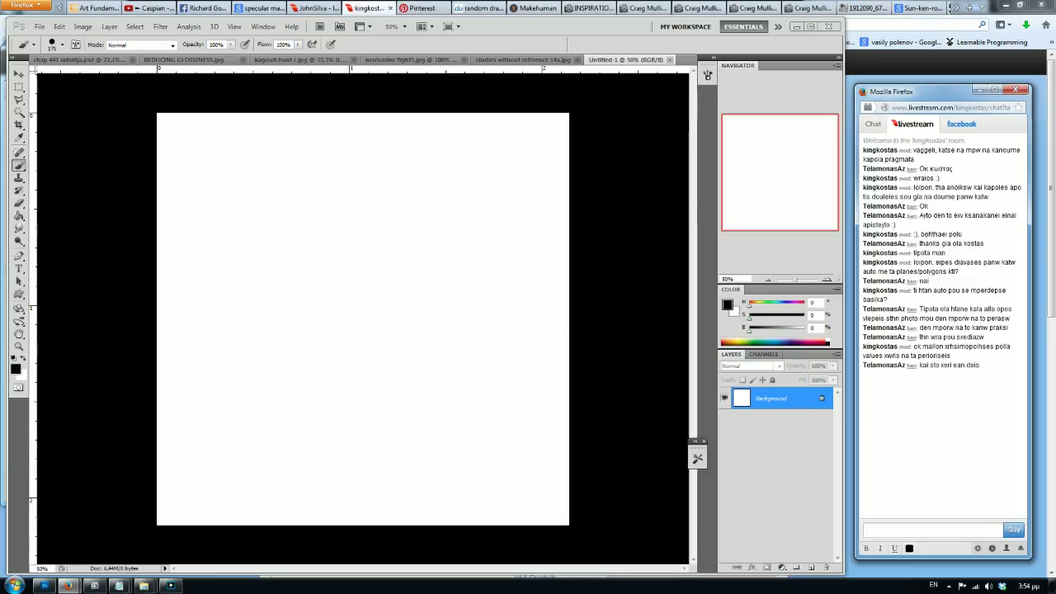
text(upaltxoun)
text(fora su)
text(sthmata)
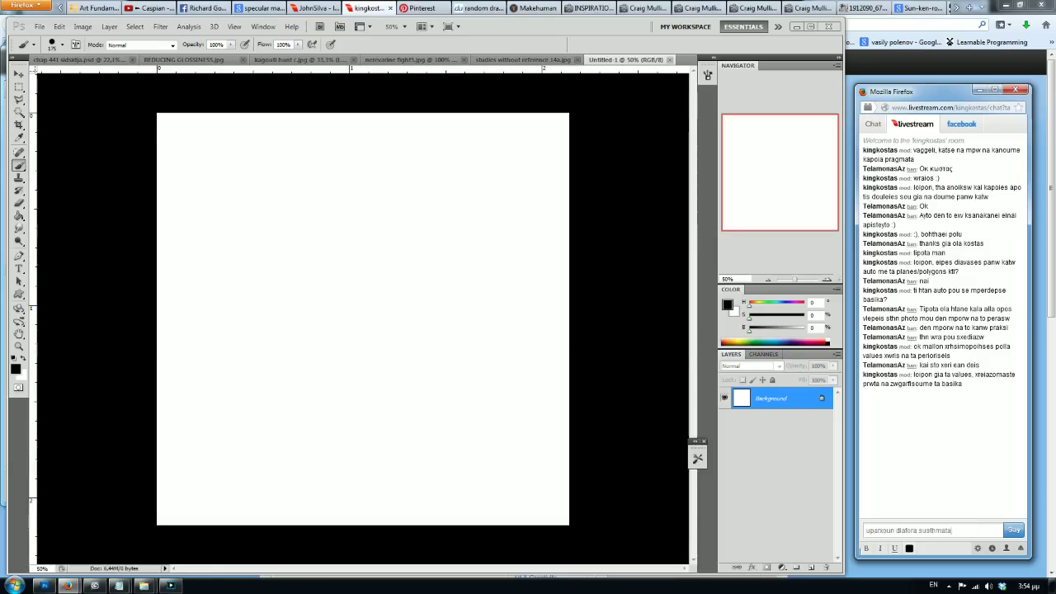
text(ta kai tha la)
text(hmiourgiseis meta monos sou alnaloga thn katsaast)
text(hn kataastas)
key(Return)
text(arkei na katalabeis thn logikh)
key(Return)
text(opote)
key(Return)
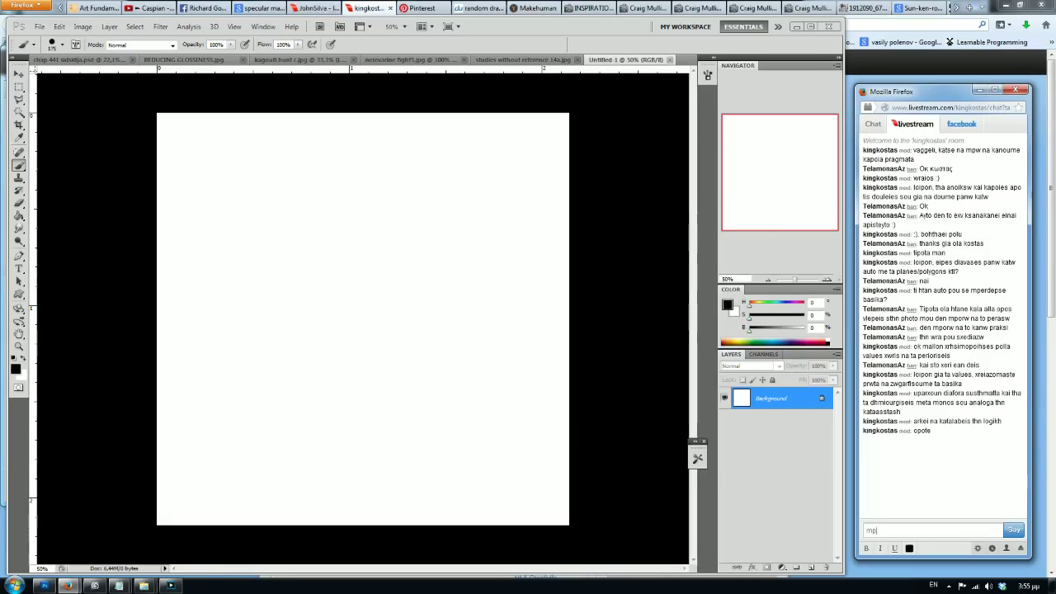
text(roume na xrhsimopoihsoume 4 values)
key(Return)
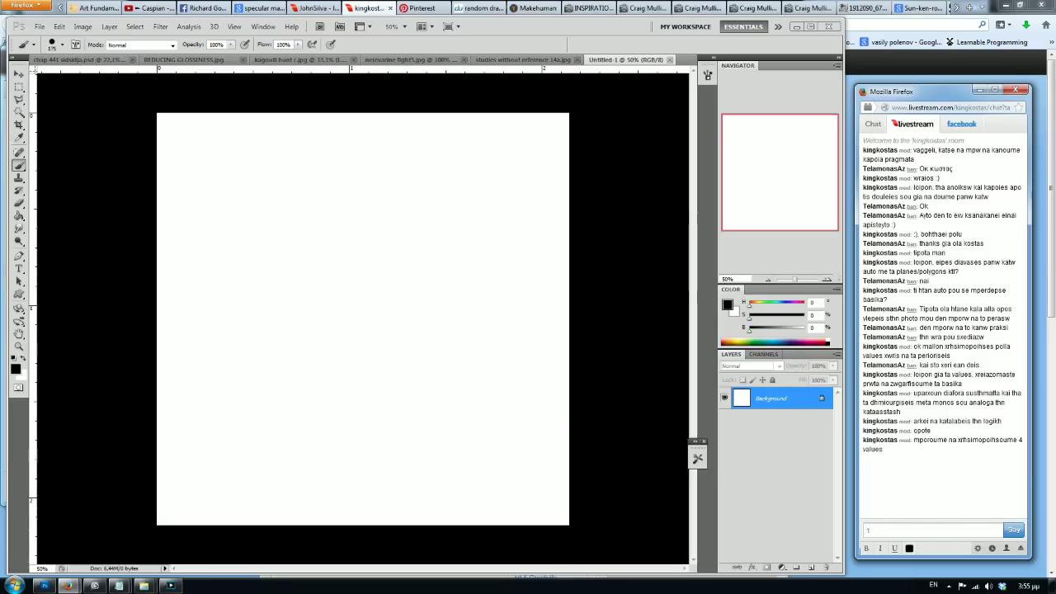
text(t)
text(a planes)
text(/polygons pou ta xt)
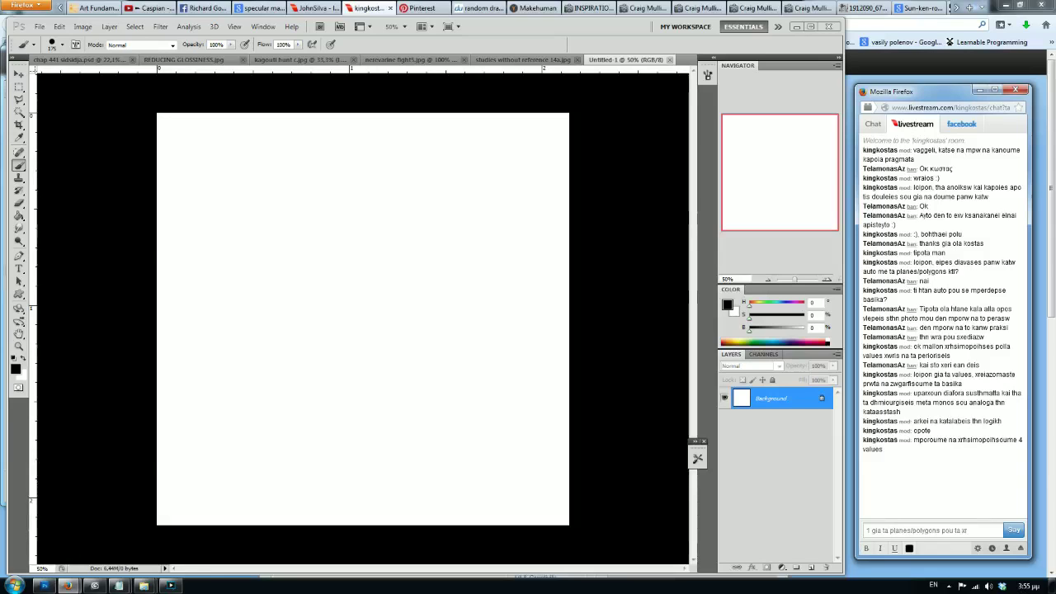
text(upaei to fws ame)
Step: Send chat messages assigning values to direct light, halftone, shadow and black, then 'let me show you'
key(Return)
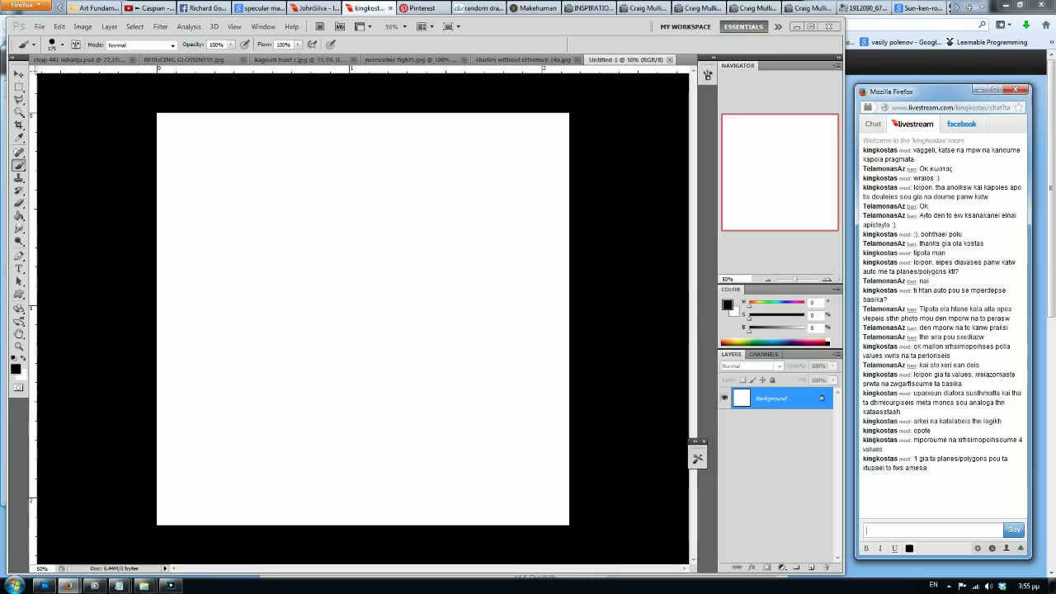
text(o )
text(1 va)
text( gia)
text(ta planes pou den e)
text(inai oute skia ou)
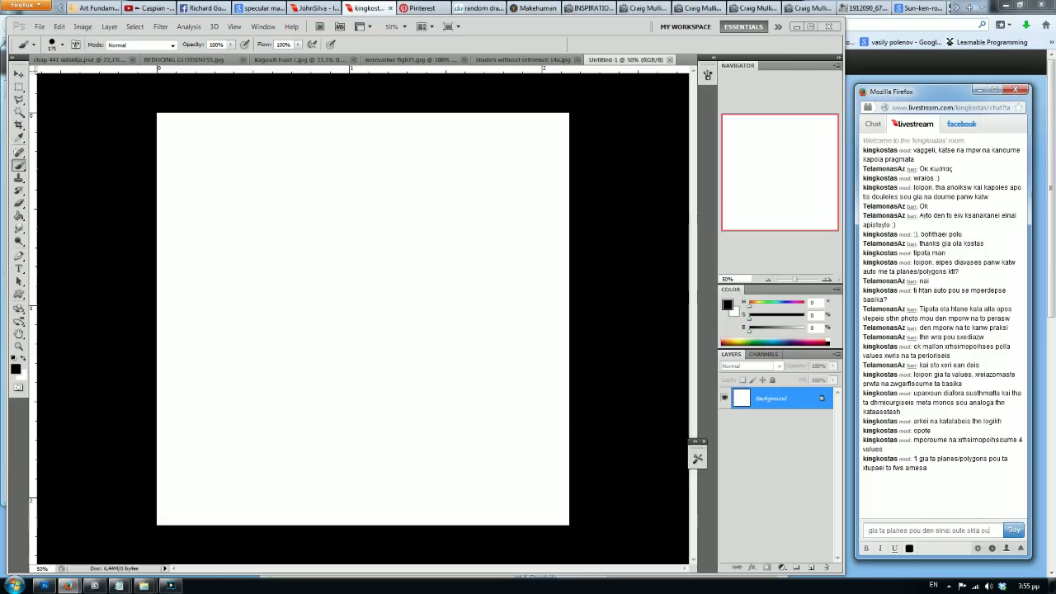
text(ws)
text((dif a)
text(uta pou bri)
text(skontai anamesa)
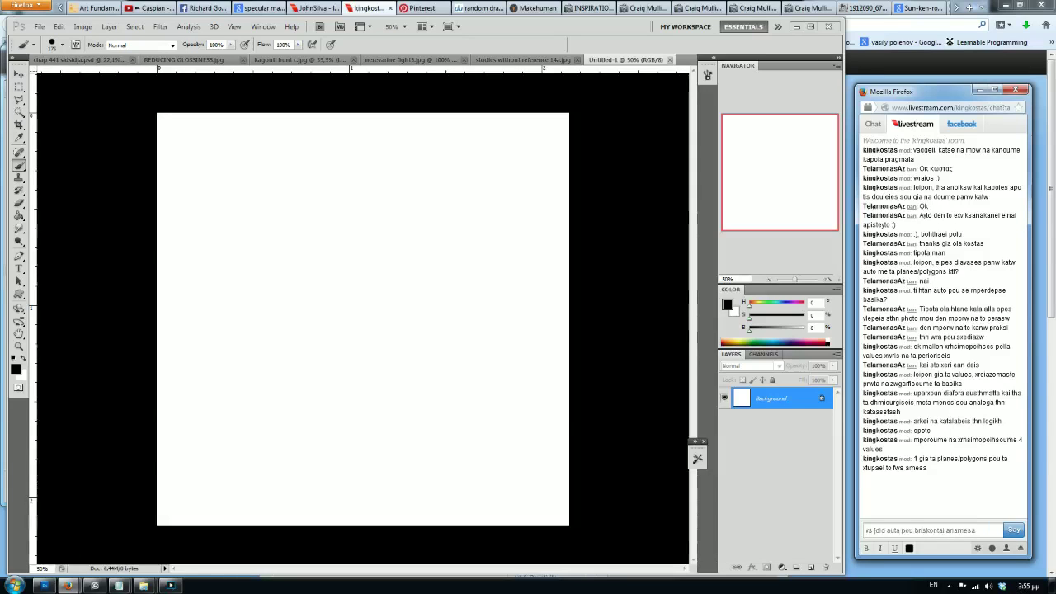
key(Return)
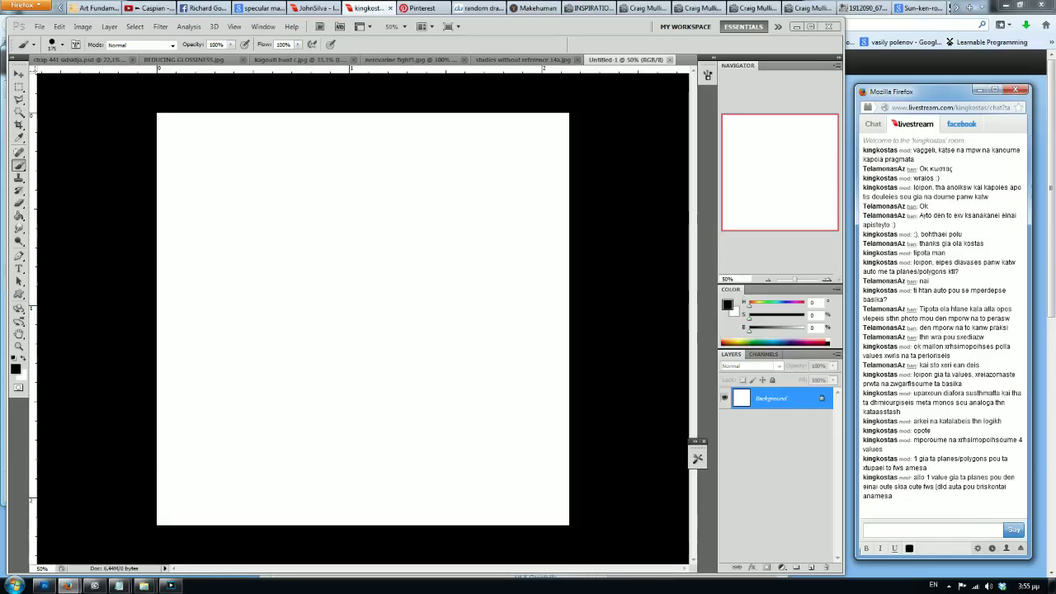
text(va)
text( periosh ths)
text(kias)
key(Return)
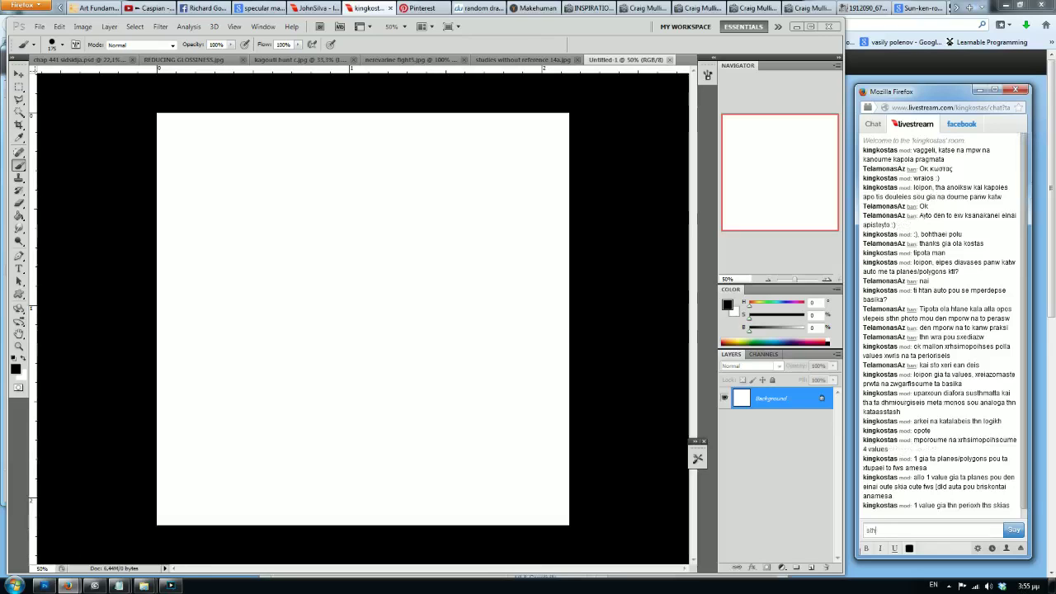
text(kai)
text(mau)
text( gia ta)
text( shmeia pou den gi)
text(anei out)
text(go fws)
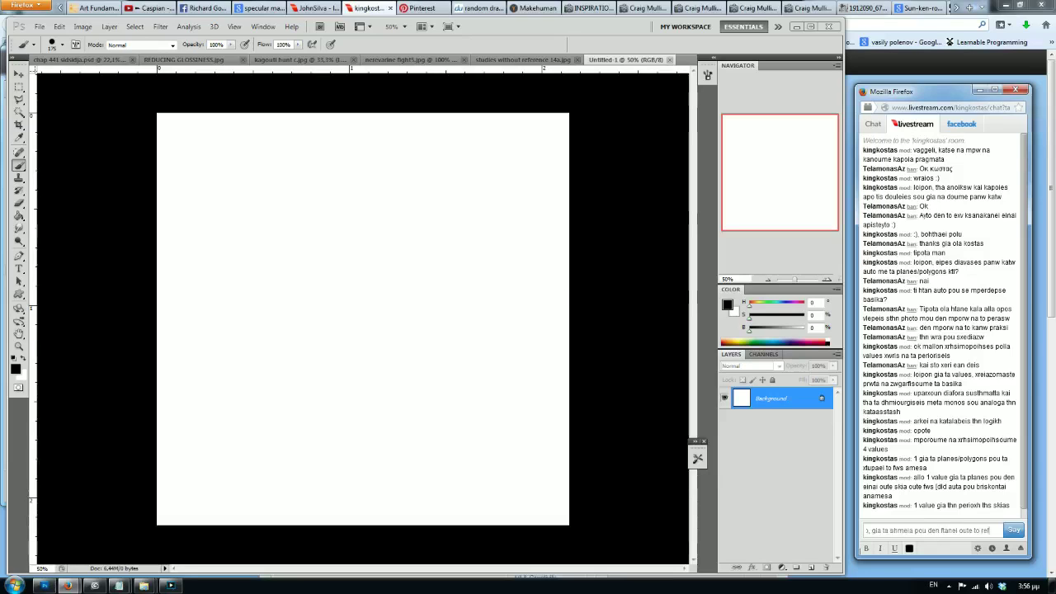
key(Return)
text(kjatse na sou dw)
key(BackSpace)
text(eiksw)
key(Return)
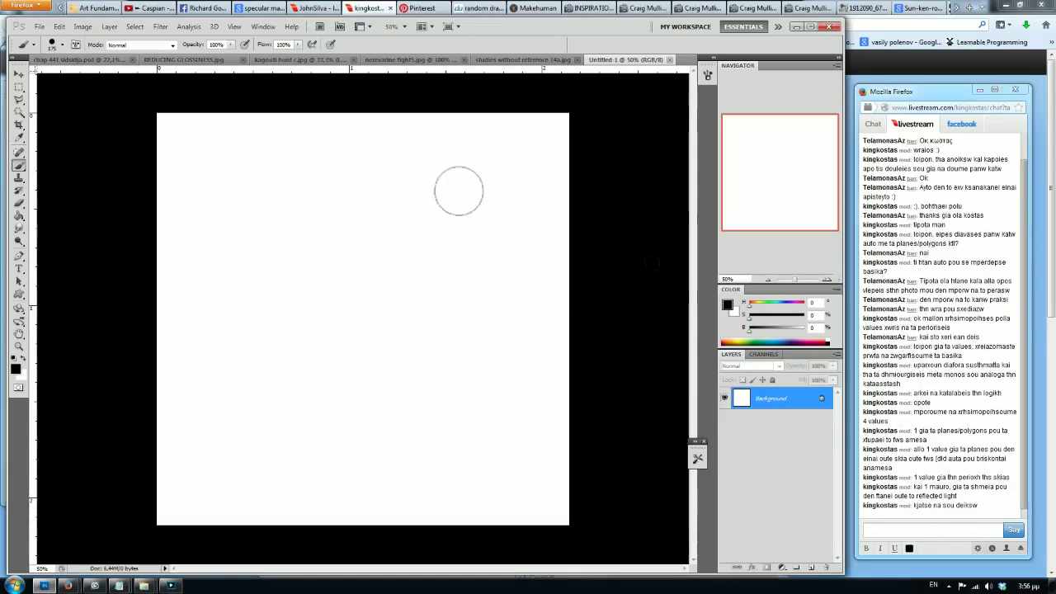
Step: Switch the colour to light grey and paint a filled light grey circle on a new layer
drag(790, 328, 804, 332)
drag(787, 332, 793, 333)
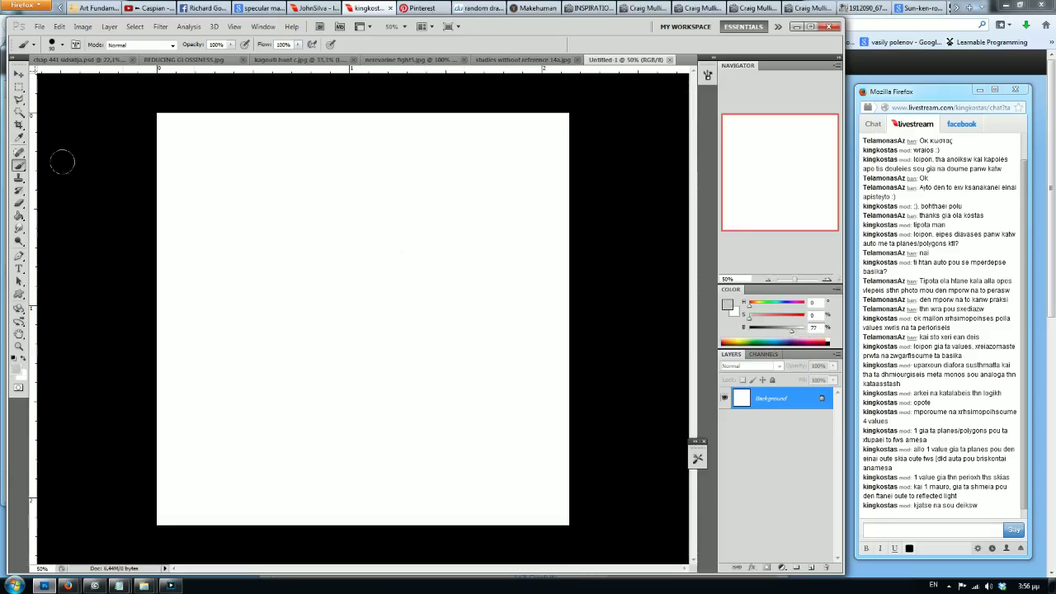
click(811, 568)
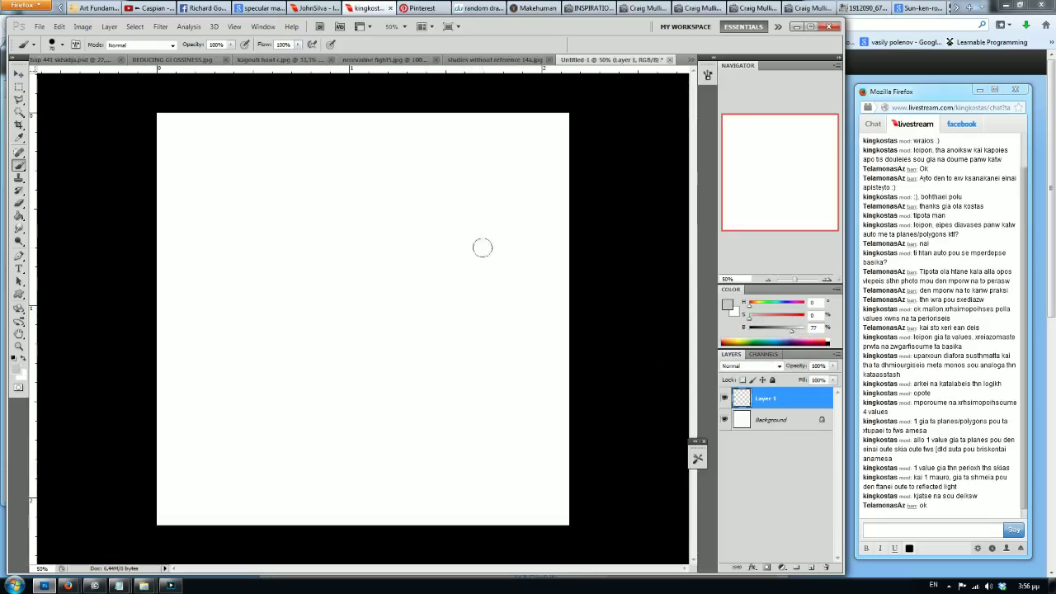
scroll(361, 255, up, 3)
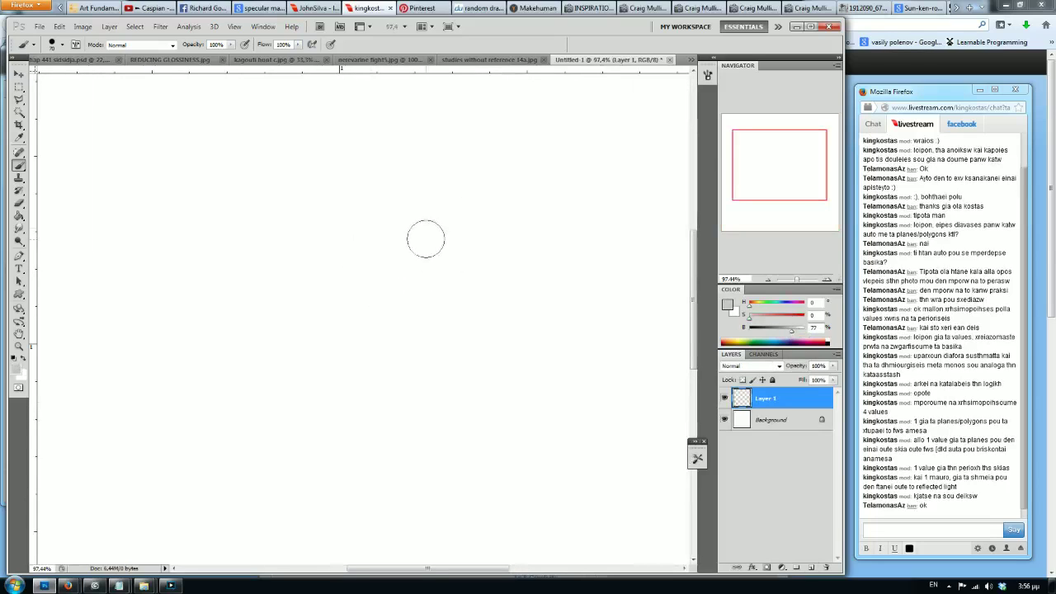
mouse_move(437, 214)
mouse_down()
mouse_move(420, 225)
mouse_move(429, 222)
mouse_up()
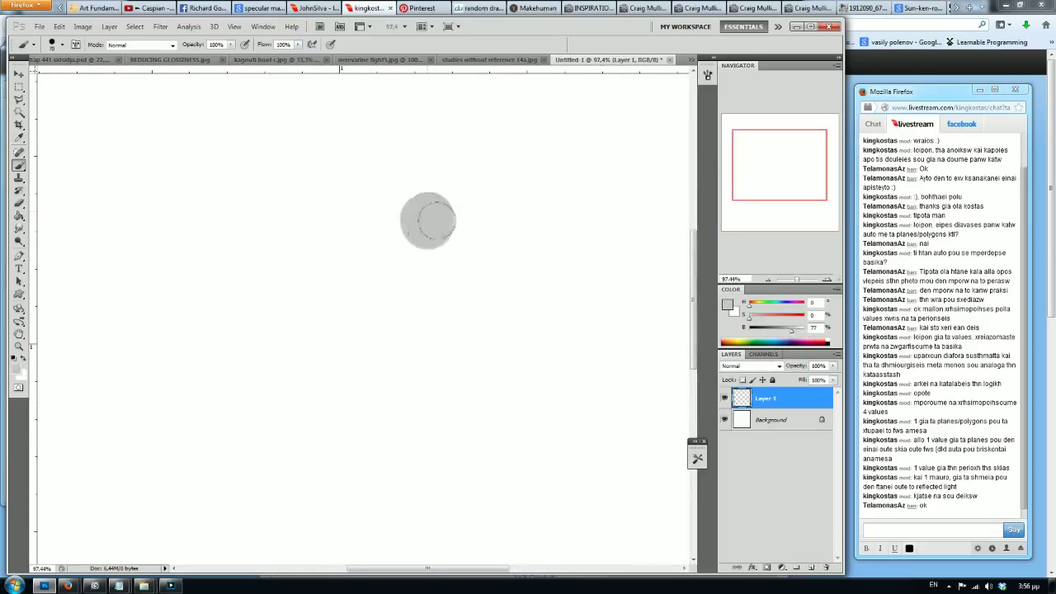
Step: Paint a dark grey circle and then a black circle below the light grey one
click(770, 329)
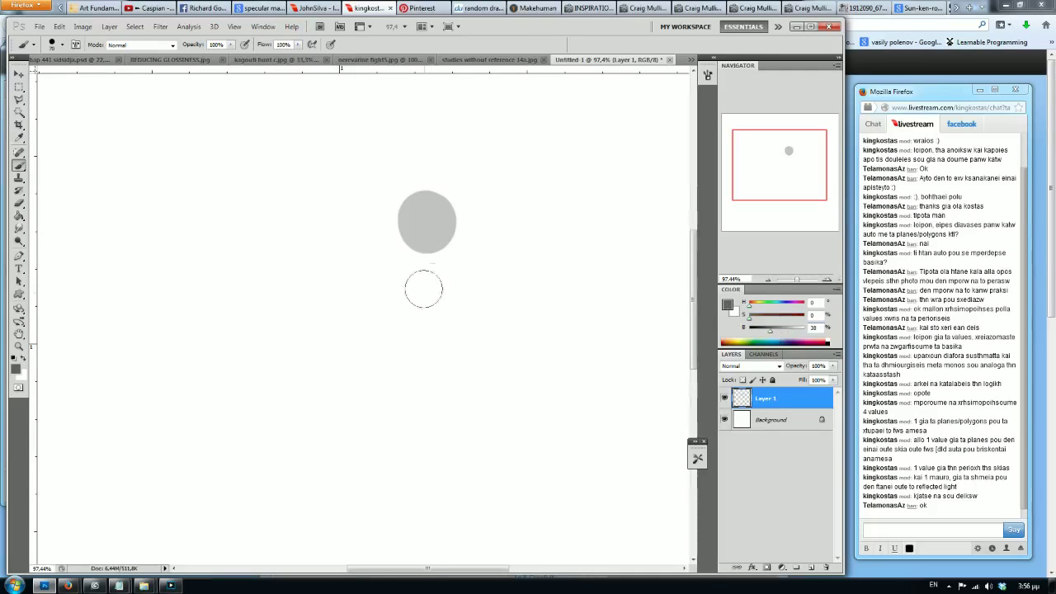
drag(424, 286, 431, 290)
click(755, 347)
drag(433, 363, 439, 353)
Step: Sample the light grey and brush an outline circle above the grey circles
alt+click(425, 219)
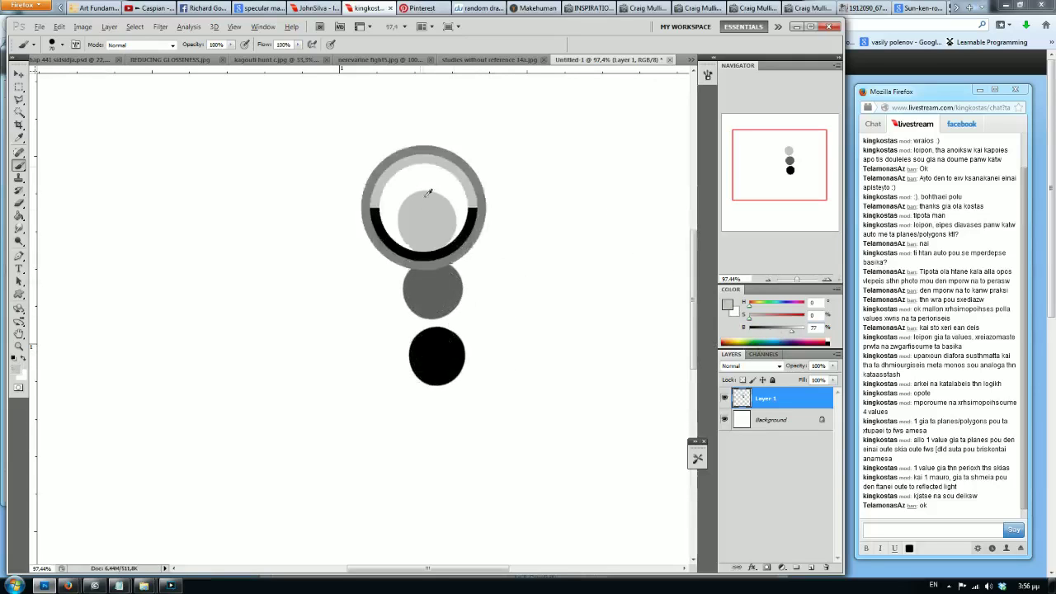
mouse_move(430, 130)
mouse_down()
mouse_move(445, 150)
mouse_move(413, 175)
mouse_move(391, 141)
mouse_move(429, 126)
mouse_up()
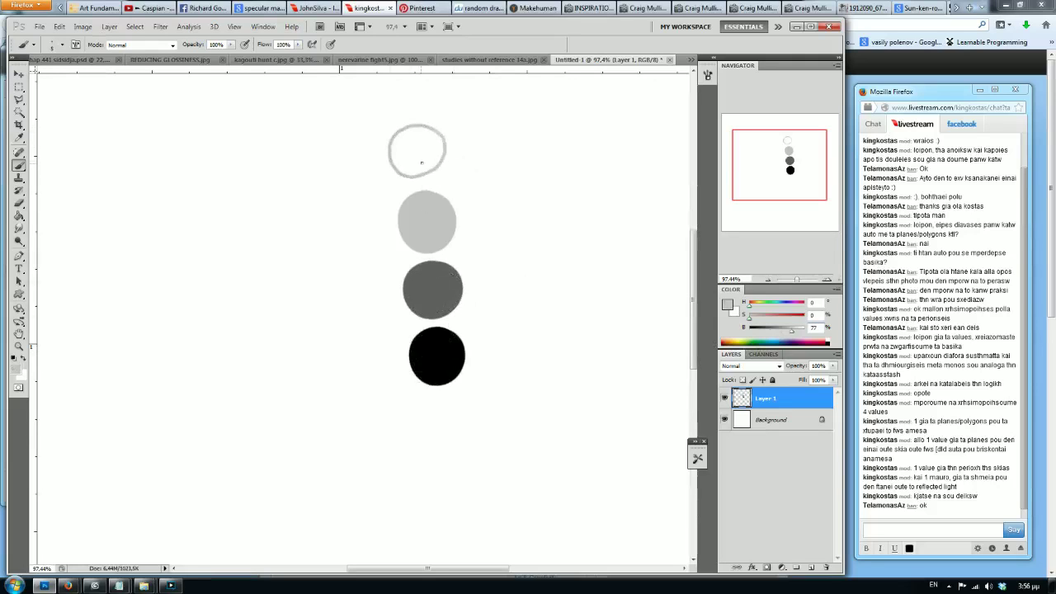
click(866, 529)
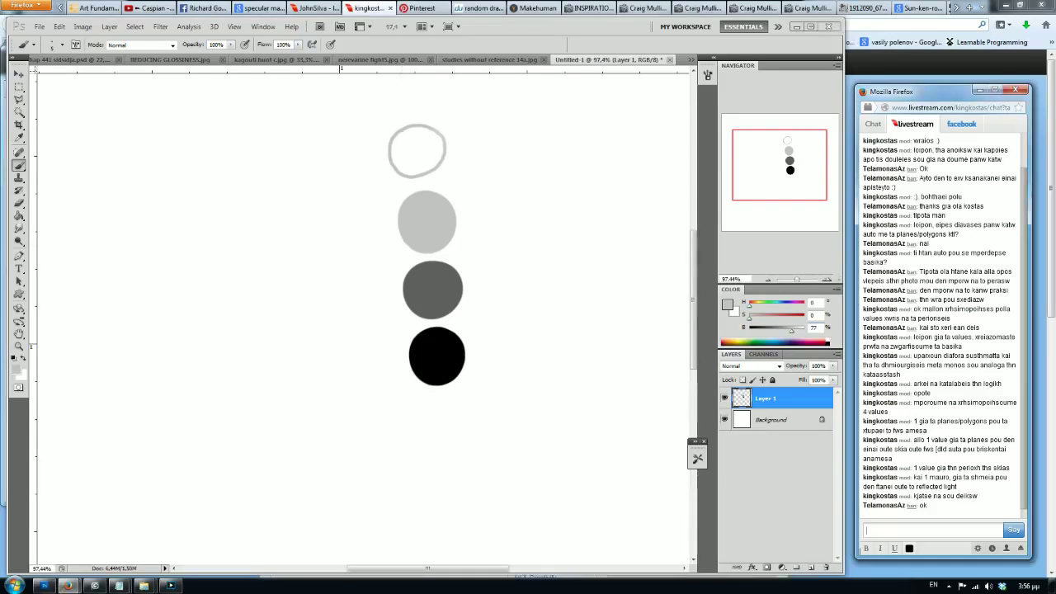
Step: Post chat messages saying four values are enough to make something look simply 3D
text(opote exoume 4 v)
text(alues)
key(Return)
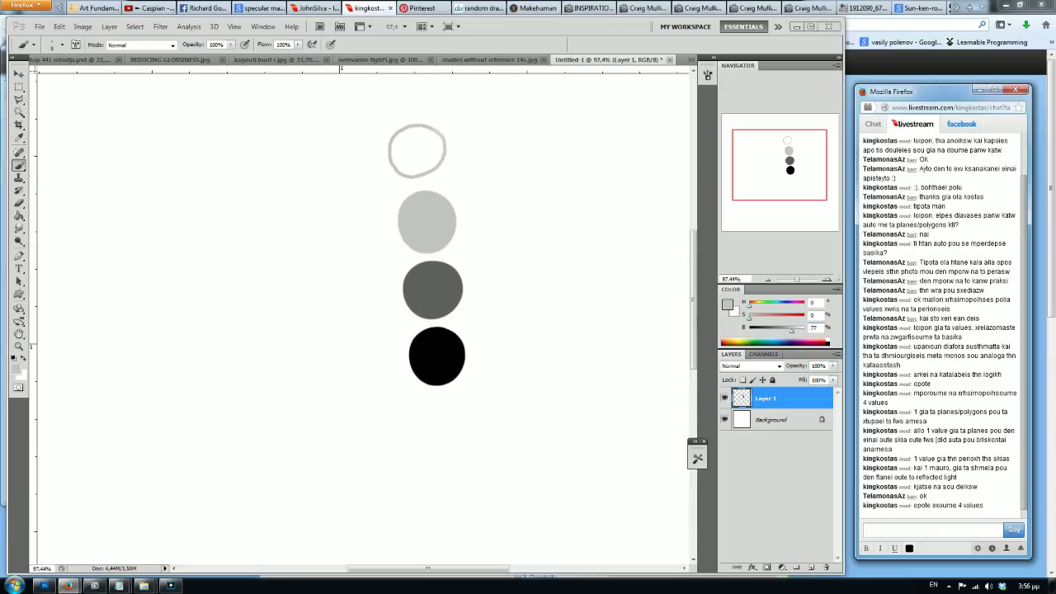
text(omaste)
text( kurios)
text( gia na kanoume k)
text(ati n)
text(a fainetai apl)
text(opoi)
text(hmeno)
text( 3d)
key(Return)
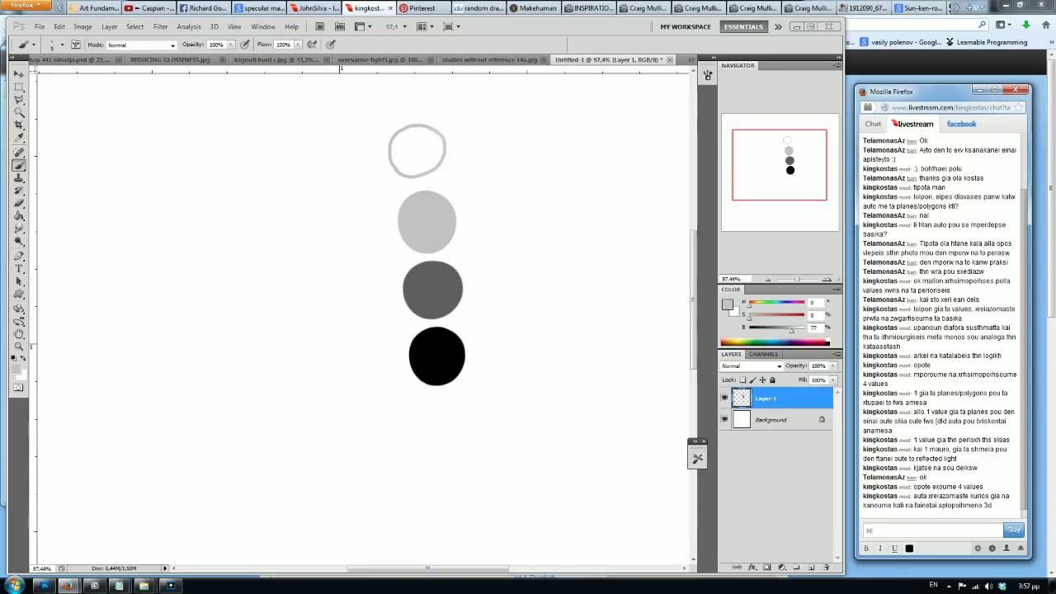
Step: Post chat messages warning that too many values break realistic-looking lighting
text(tan ksekiname ka)
text(n prepei na)
text( bazou)
text( poli)
text(alues giati xano)
key(Return)
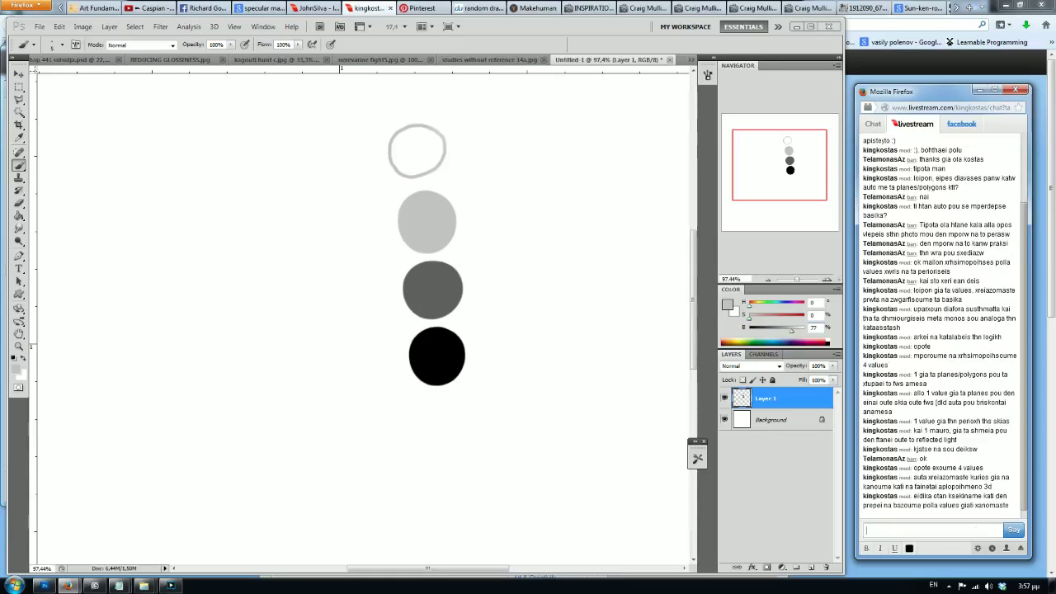
click(422, 226)
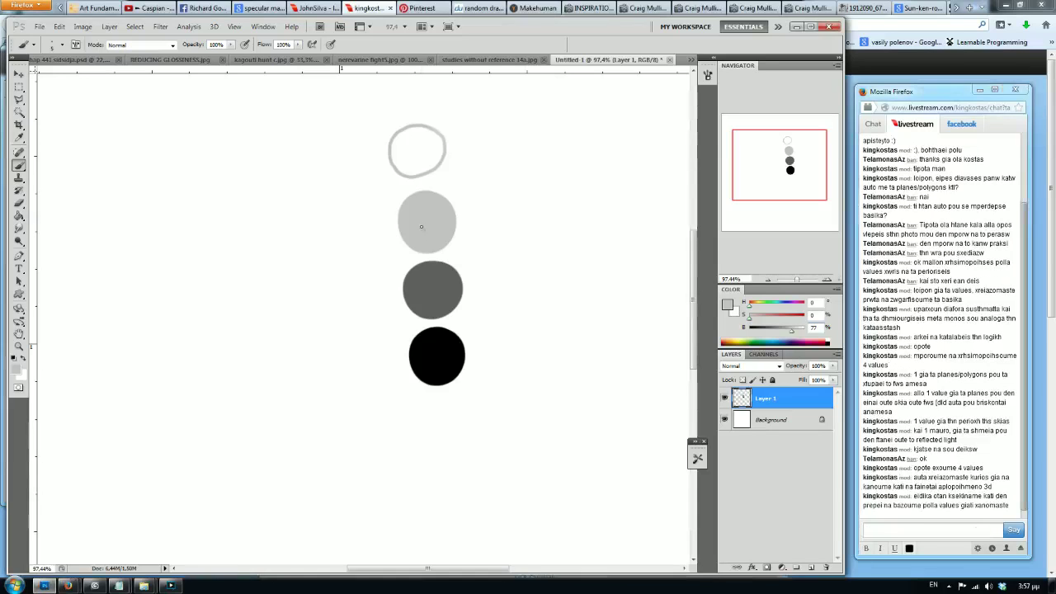
key(alt+Tab)
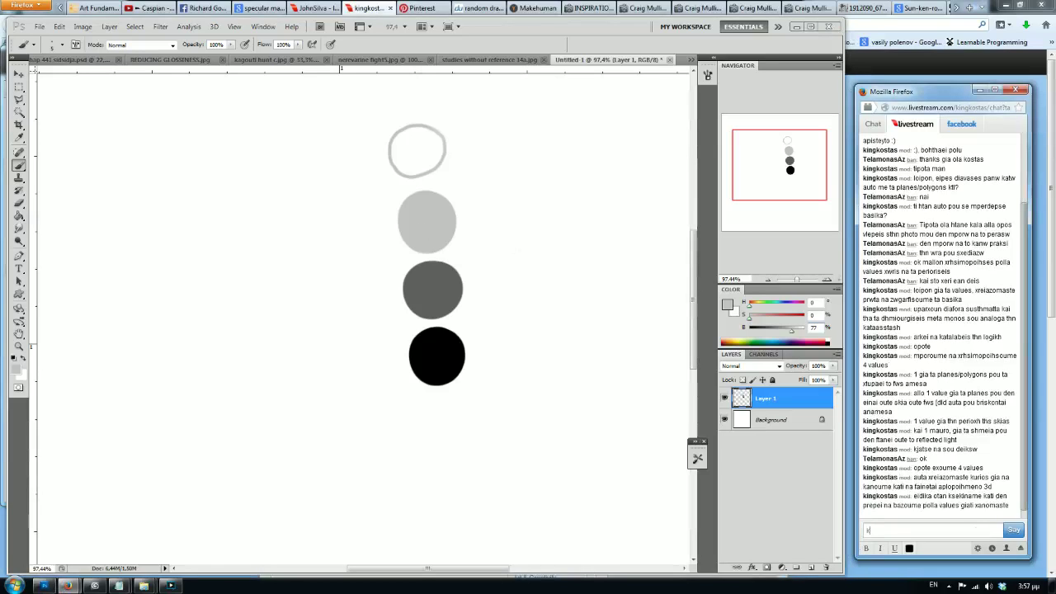
text(ai den tha mpore)
text(soume na)
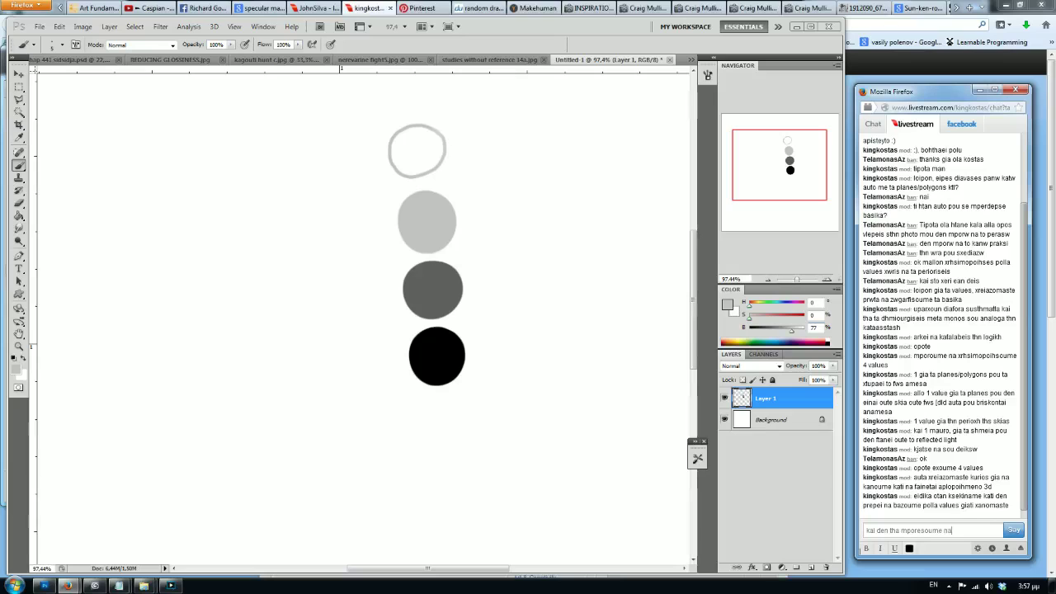
text( tis )
text(s me)
text(n)
text( va)
text(s)
text( poyu)
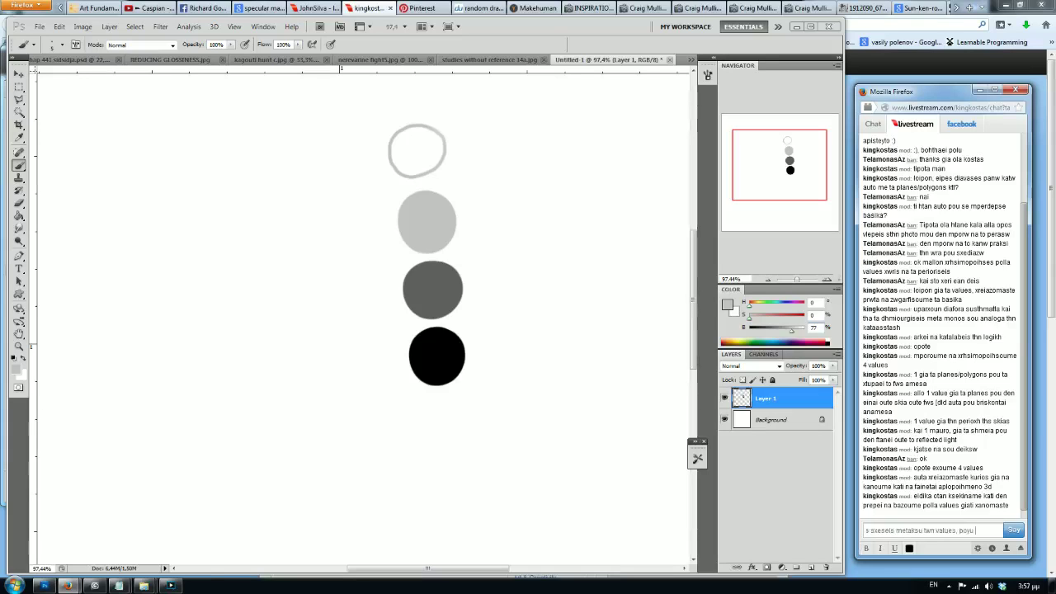
text(u apal)
text(toun)
text( faineta)
text( realistik)
text(fws)
key(Return)
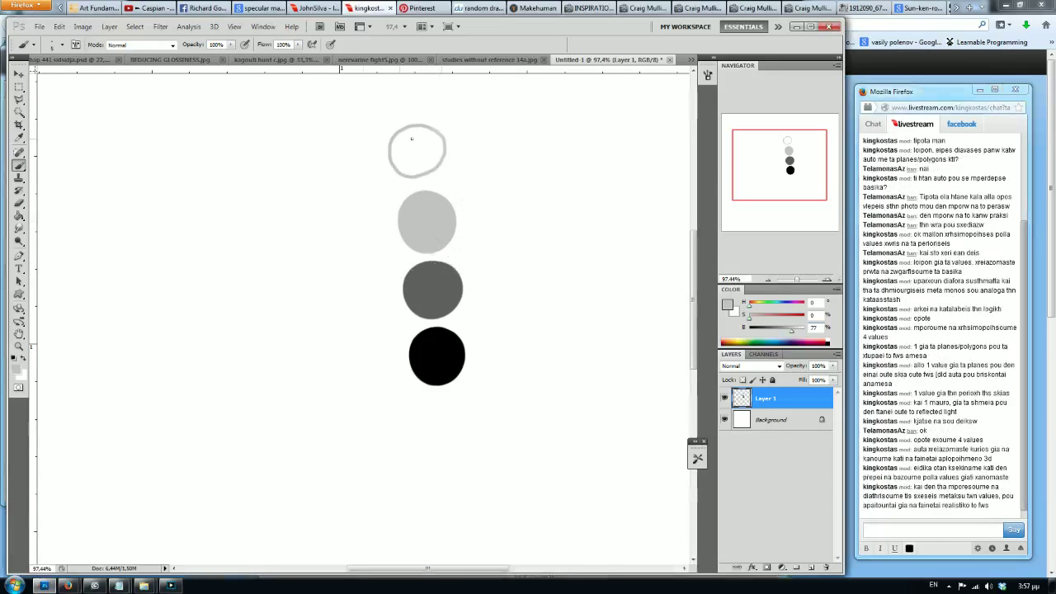
Step: Brush grey arrows pointing at each of the four value circles
mouse_move(374, 155)
mouse_down()
mouse_move(295, 163)
mouse_move(376, 154)
mouse_up()
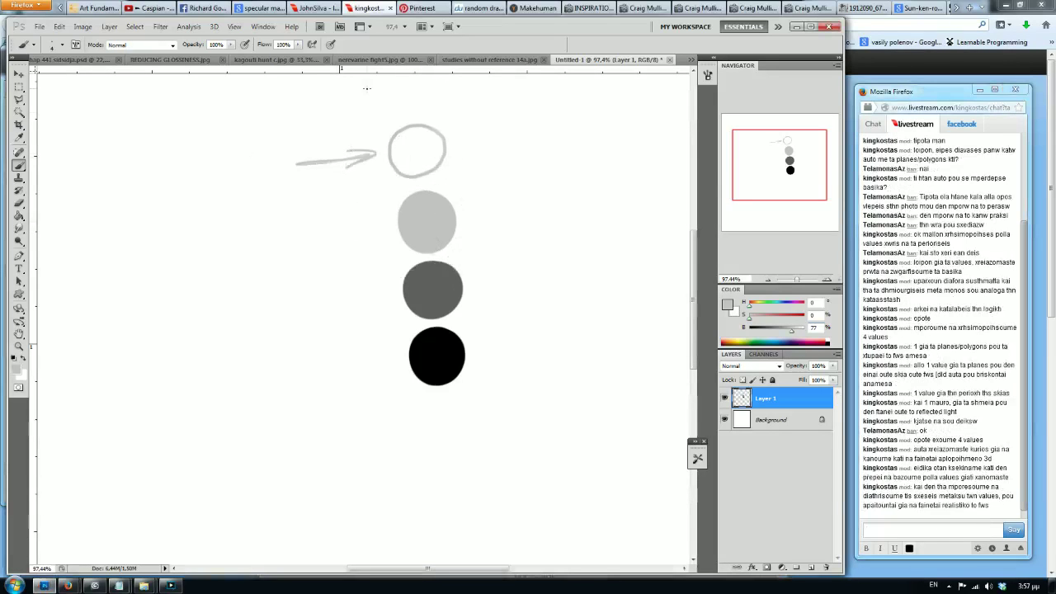
mouse_move(366, 244)
mouse_down()
mouse_move(387, 225)
mouse_move(288, 240)
mouse_up()
mouse_move(355, 304)
mouse_down()
mouse_move(376, 291)
mouse_move(278, 302)
mouse_up()
drag(350, 378, 372, 368)
drag(372, 368, 279, 378)
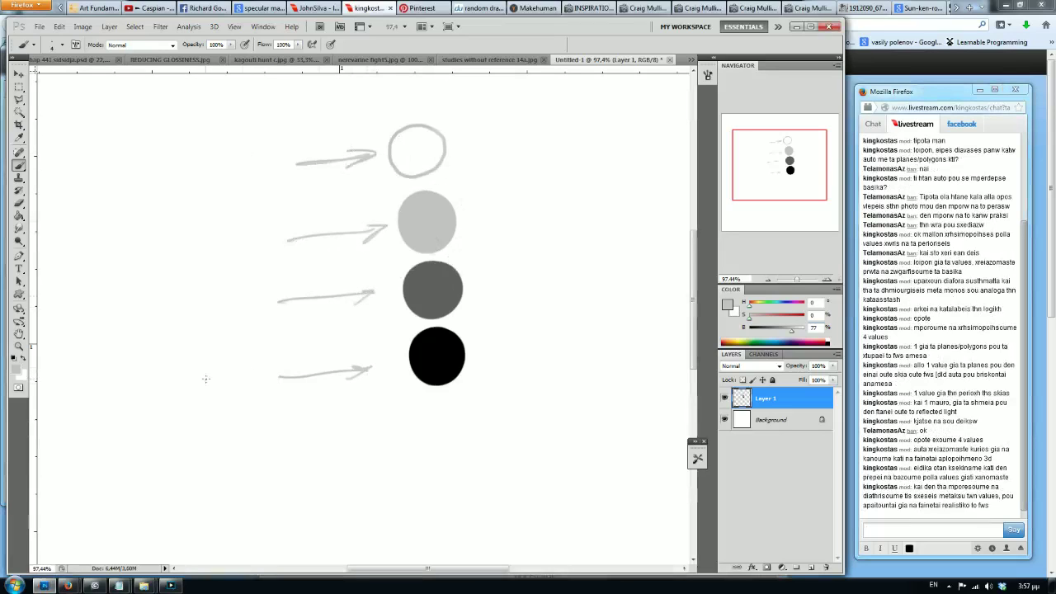
alt+click(439, 368)
Step: Add an AMBIENT OCCLUSION label beside the black circle's arrow
click(19, 269)
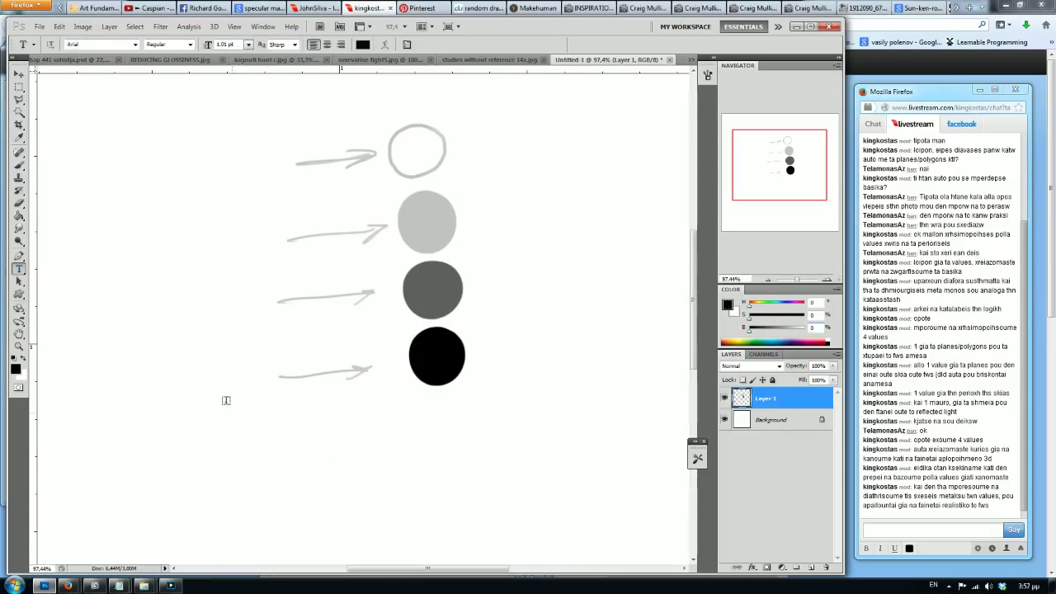
drag(56, 365, 326, 438)
text(AMBIENT OCCLUSION)
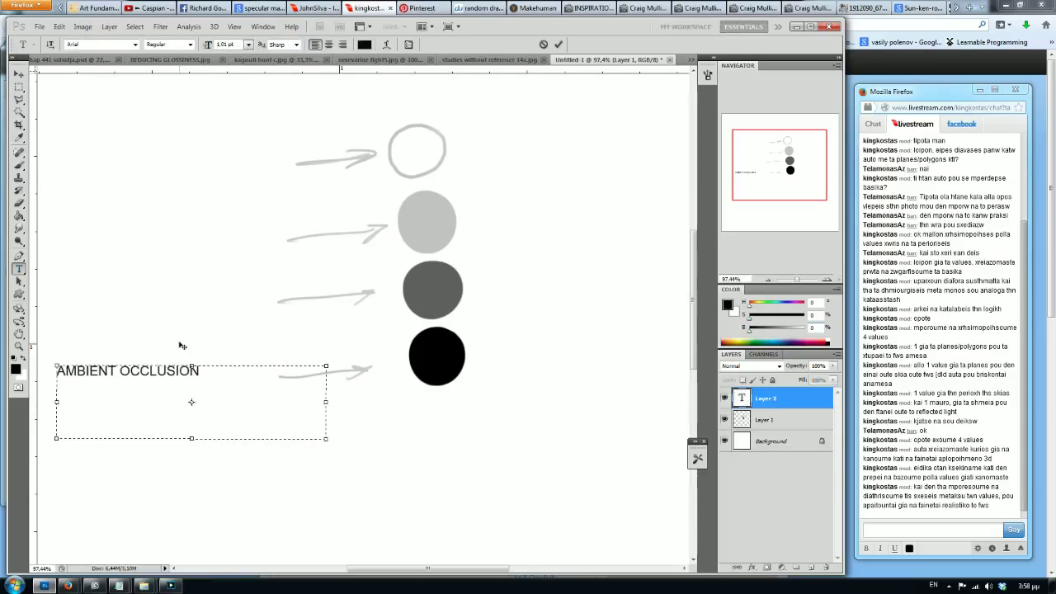
click(18, 73)
drag(159, 370, 288, 404)
Step: Add a REFLECTED LIGHT/SHADOW AREA label beside the dark grey circle's arrow
key(t)
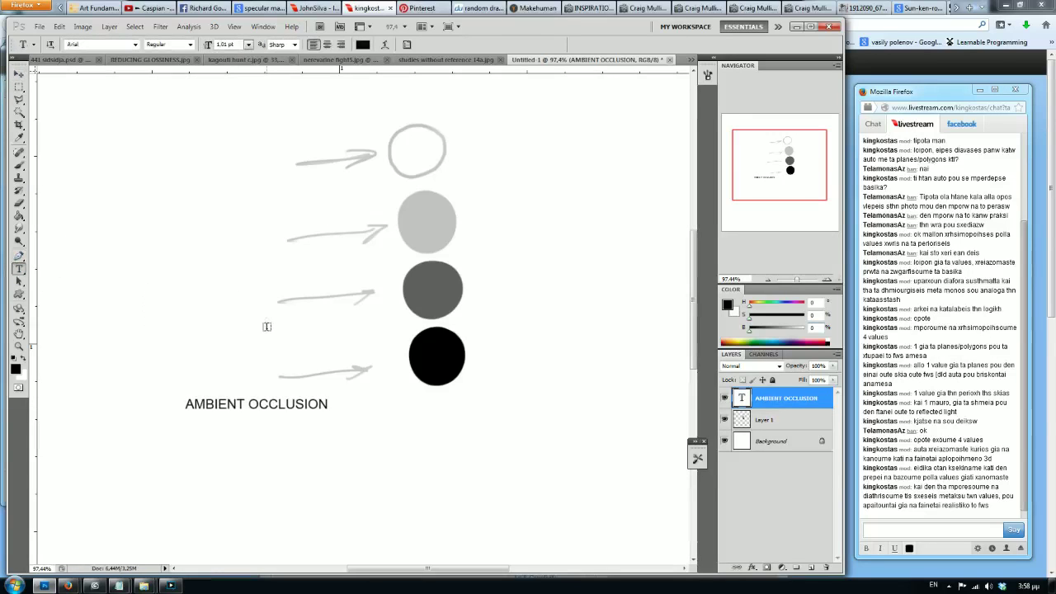
drag(267, 326, 145, 284)
text(REFLECTS)
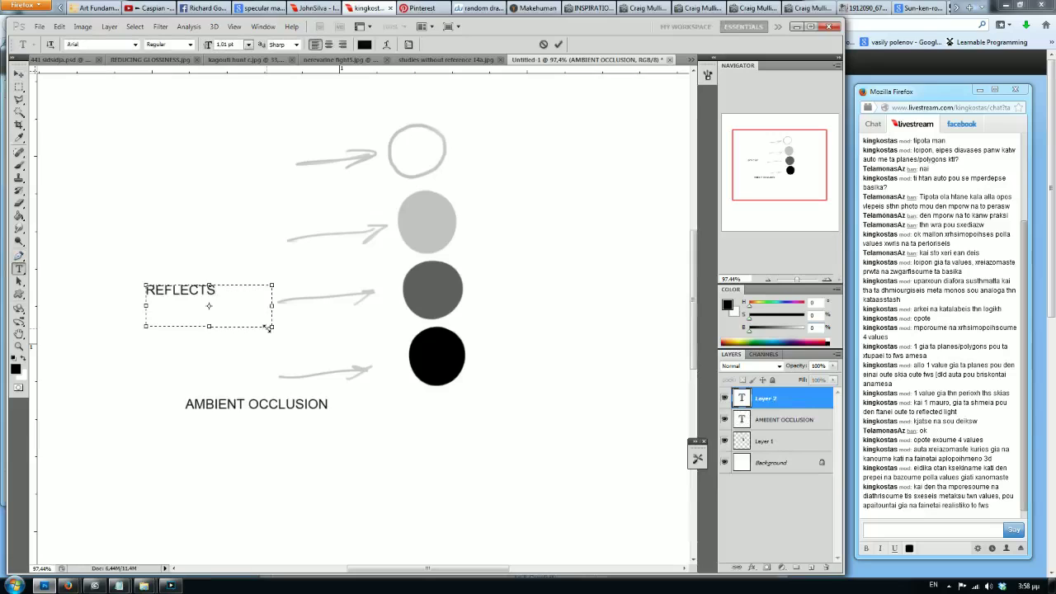
key(BackSpace)
text(ED LIGHT/)
text(SHADOW ARE)
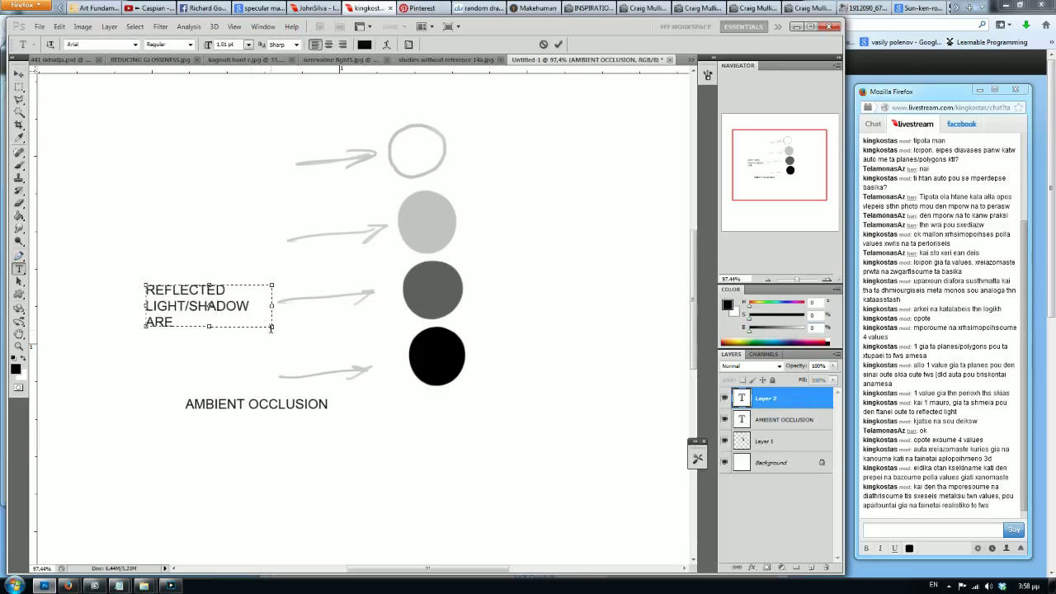
text(A)
drag(272, 327, 328, 329)
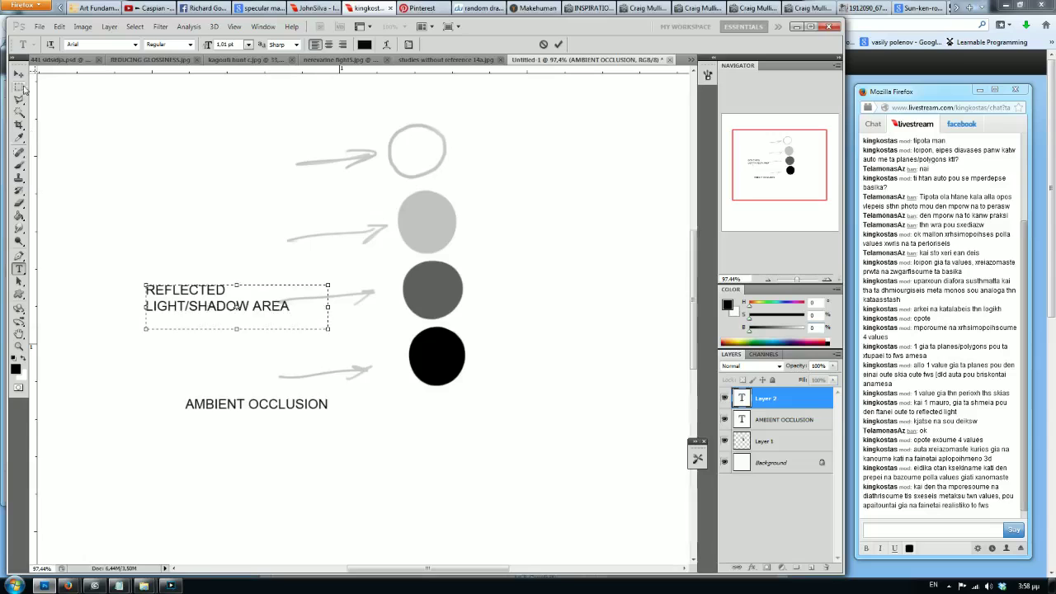
key(ctrl+Return)
drag(180, 249, 152, 255)
Step: Add a HALFTONE-HALFLIGHT label level with the light grey circle's arrow
drag(115, 216, 277, 263)
text(HALGTON)
key(Left)
key(Left)
key(Left)
key(Delete)
key(Delete)
key(Delete)
text(FTONE-)
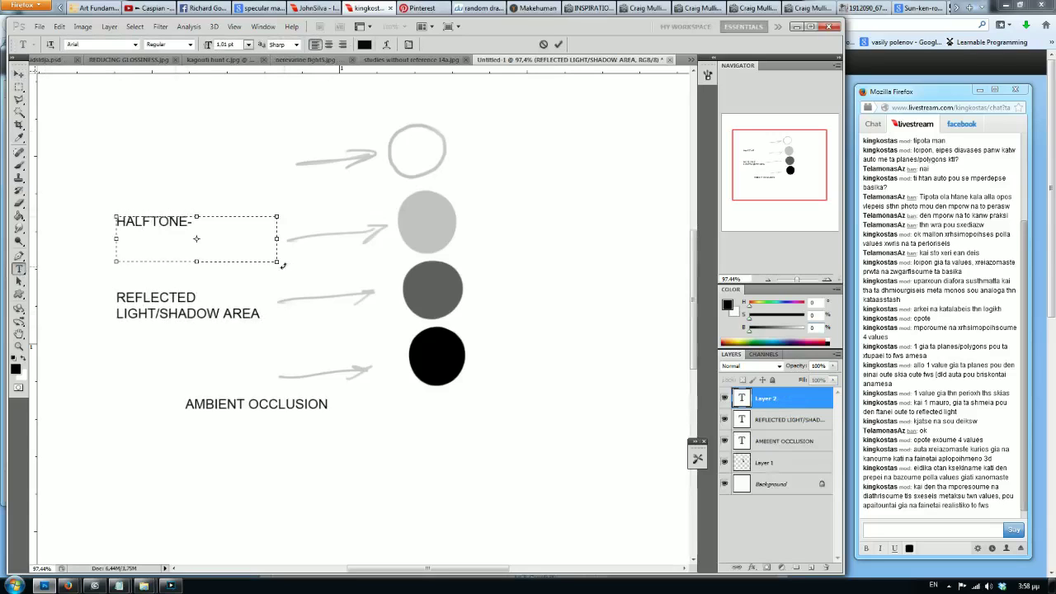
text(HALFLIGHT)
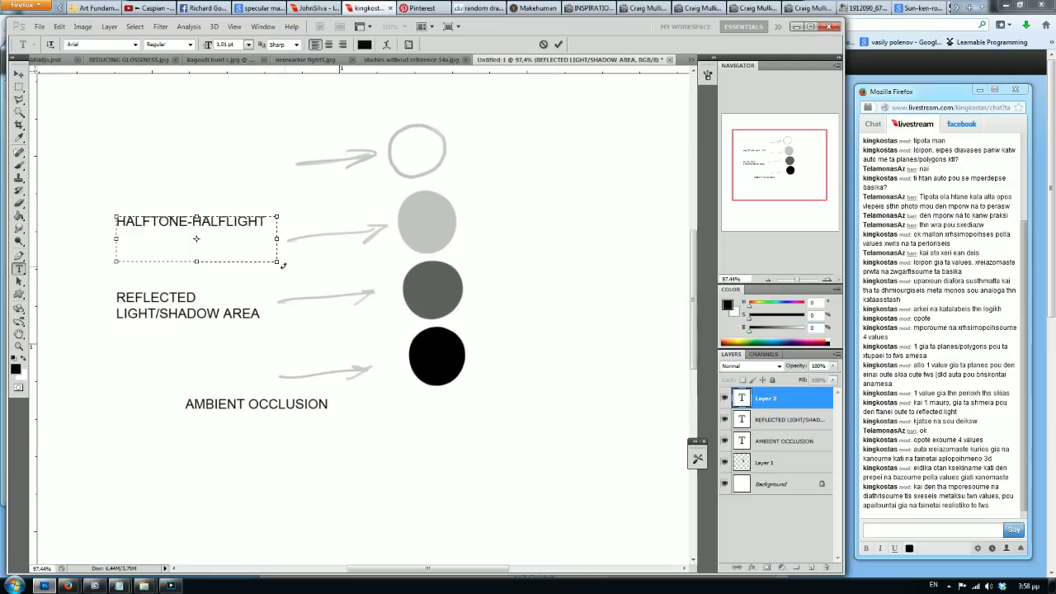
click(18, 74)
drag(189, 221, 185, 244)
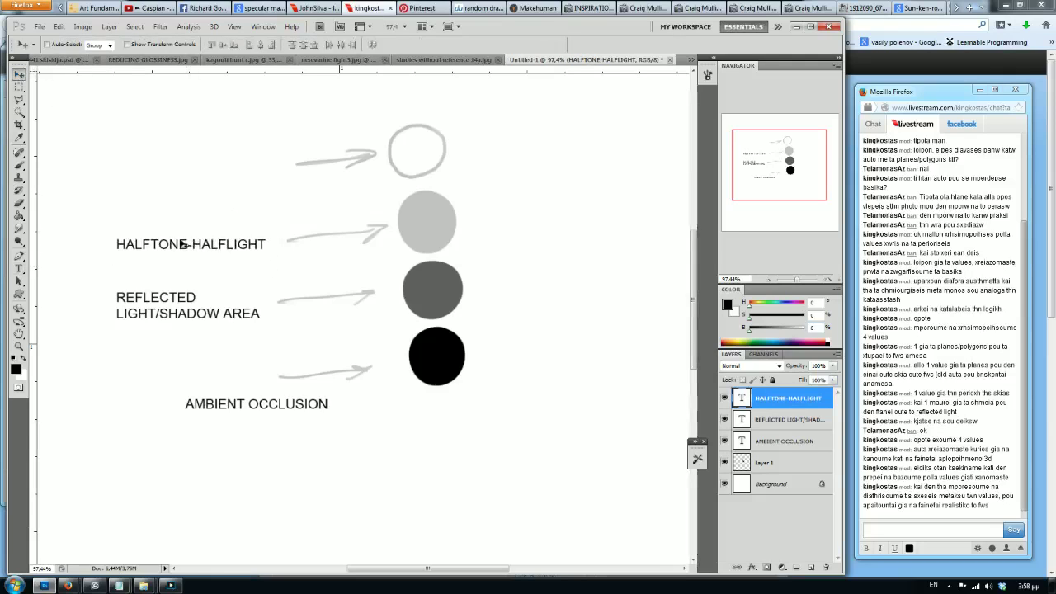
Step: Add a LIGHT label beside the top outline circle's arrow
click(18, 268)
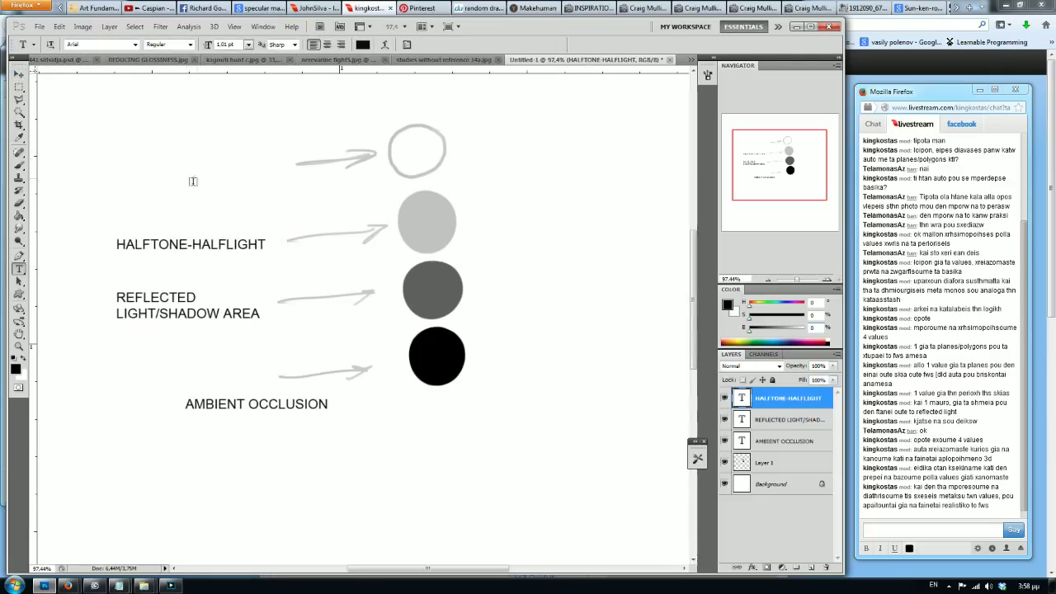
drag(115, 147, 276, 188)
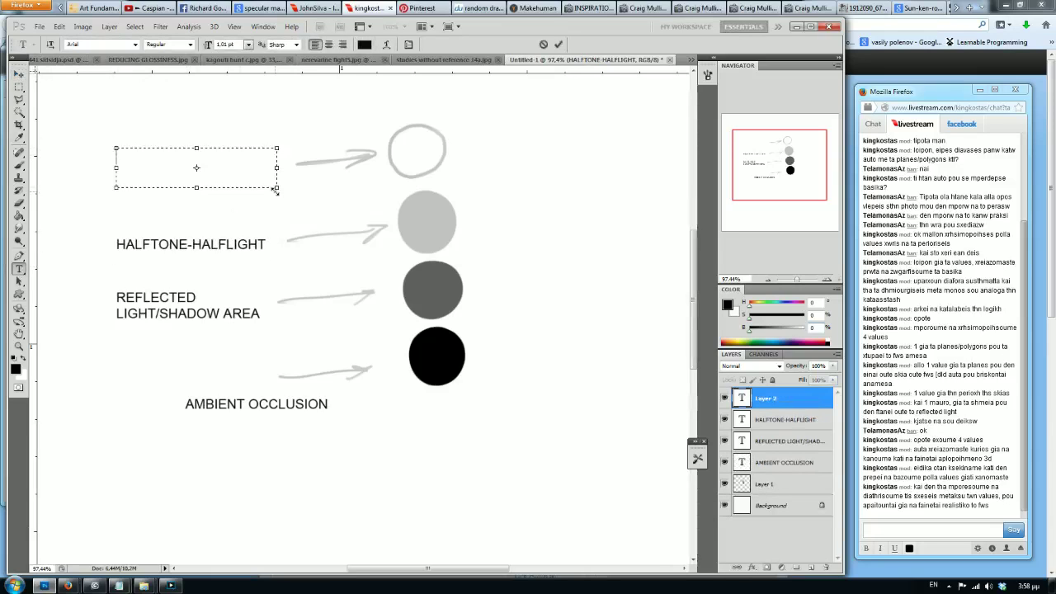
text(LIGHT)
click(19, 74)
text(gia t)
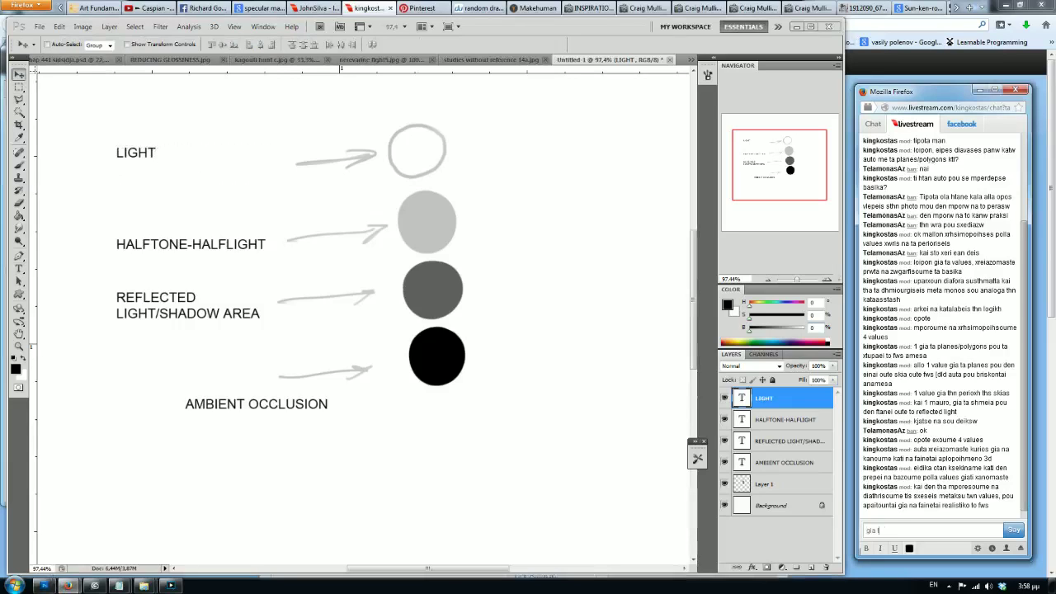
Step: Post a chat note about highlights and add an empty Layer 2 above the LIGHT layer
text(o ligh)
text(sou pw extra ligo pio)
text( mata ston)
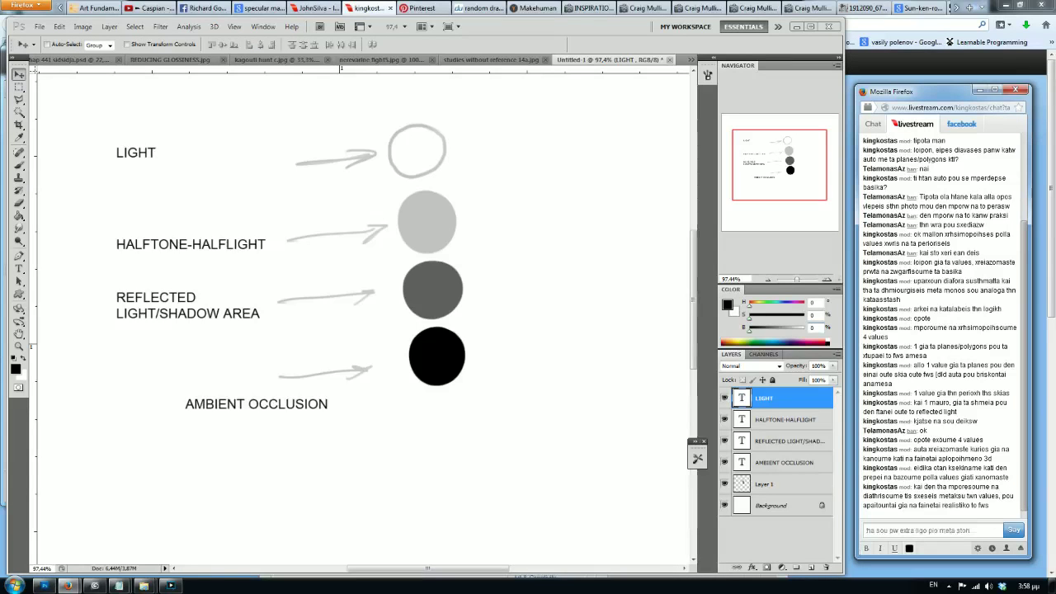
text(xwrismo me highlight)
key(Return)
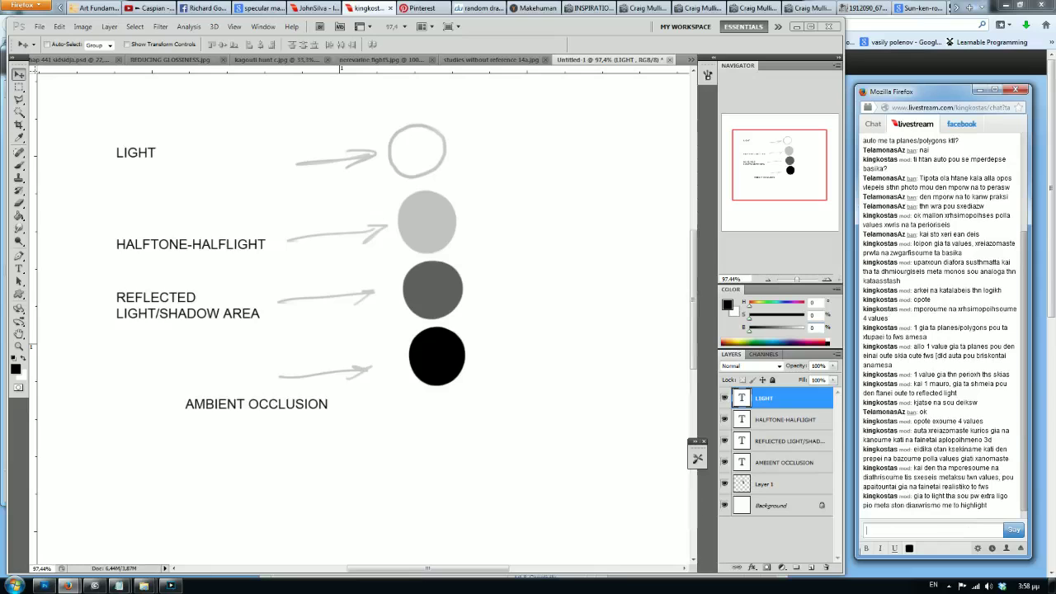
drag(382, 217, 303, 89)
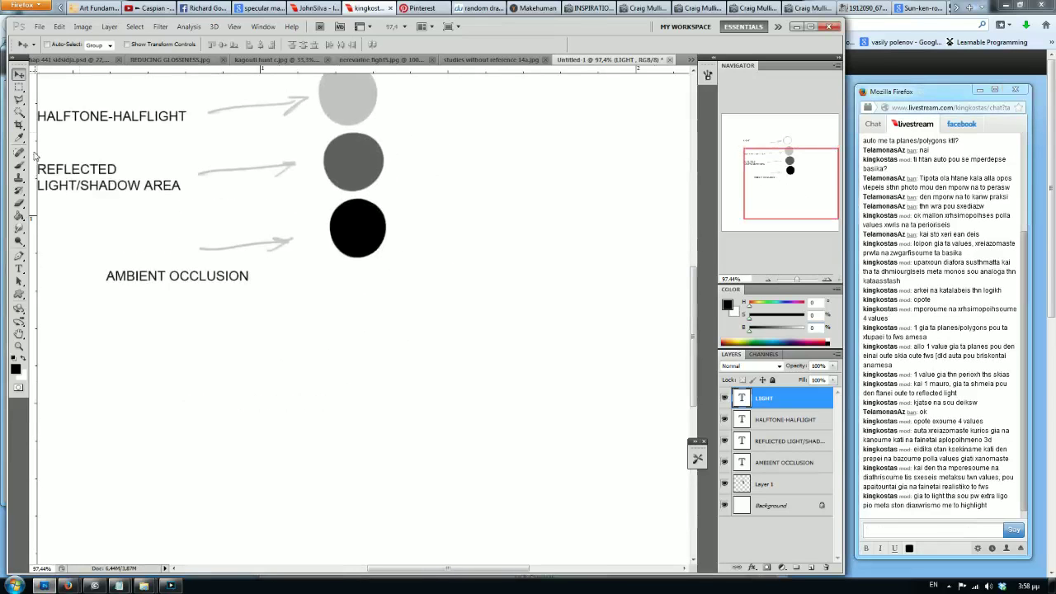
key(b)
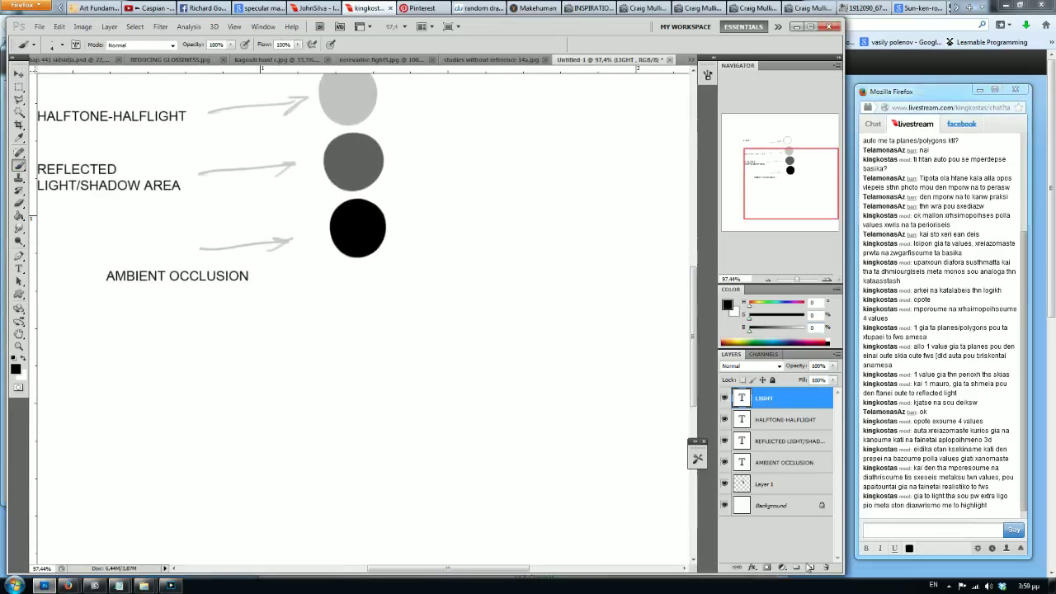
click(811, 567)
drag(770, 187, 770, 178)
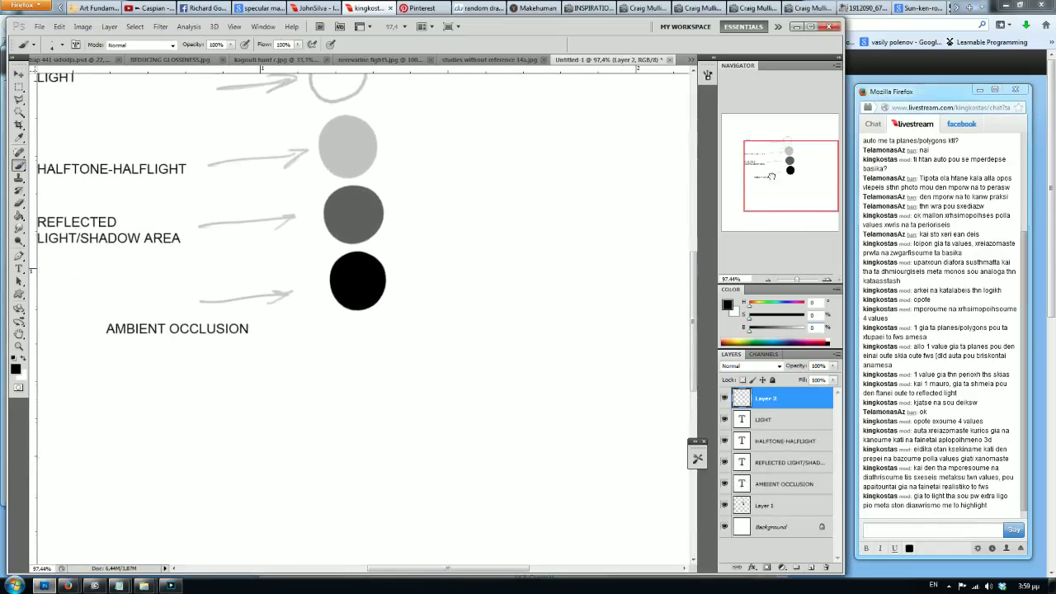
Step: Post chat replies urging viewers to consider the light source across the whole scene
click(890, 530)
text(opote esu exeis twra sto)
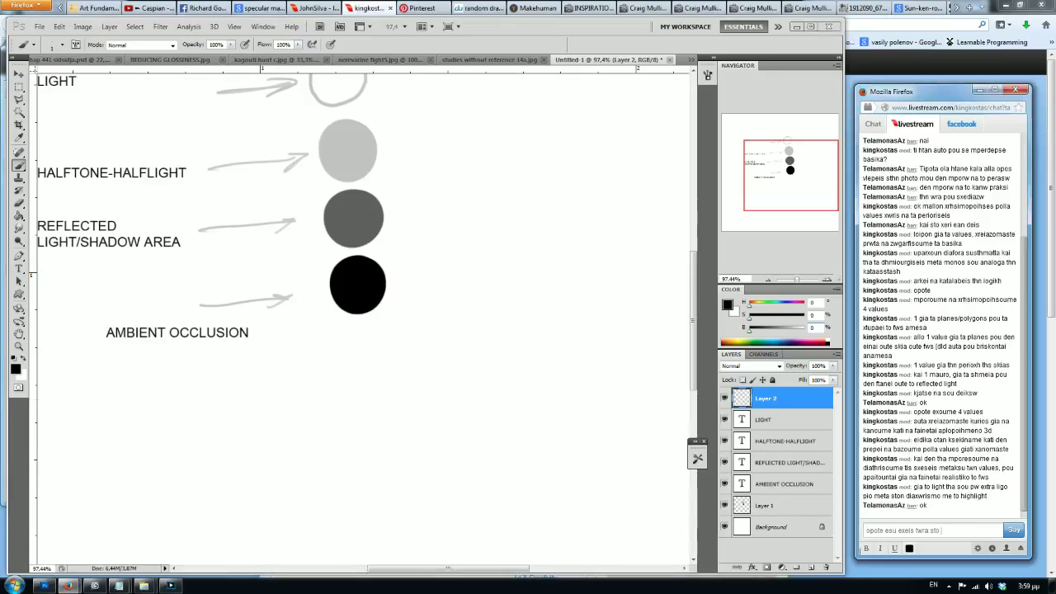
text( sou)
text(ora planes)
text(/polygons)
text(wsta?)
key(Return)
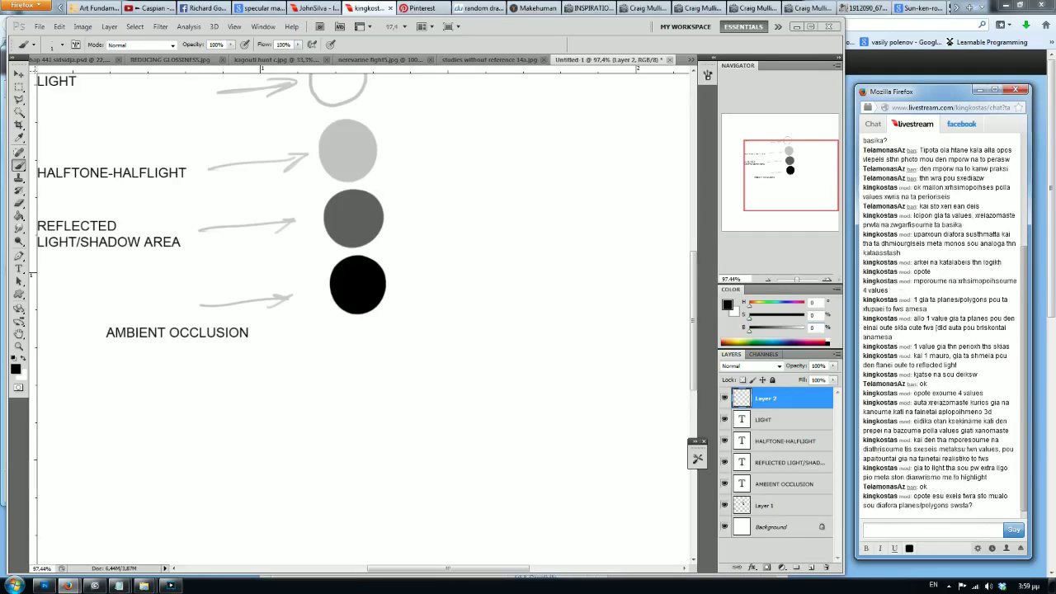
text(skeftese apo pou)
text( erxetai to fws mou)
key(Return)
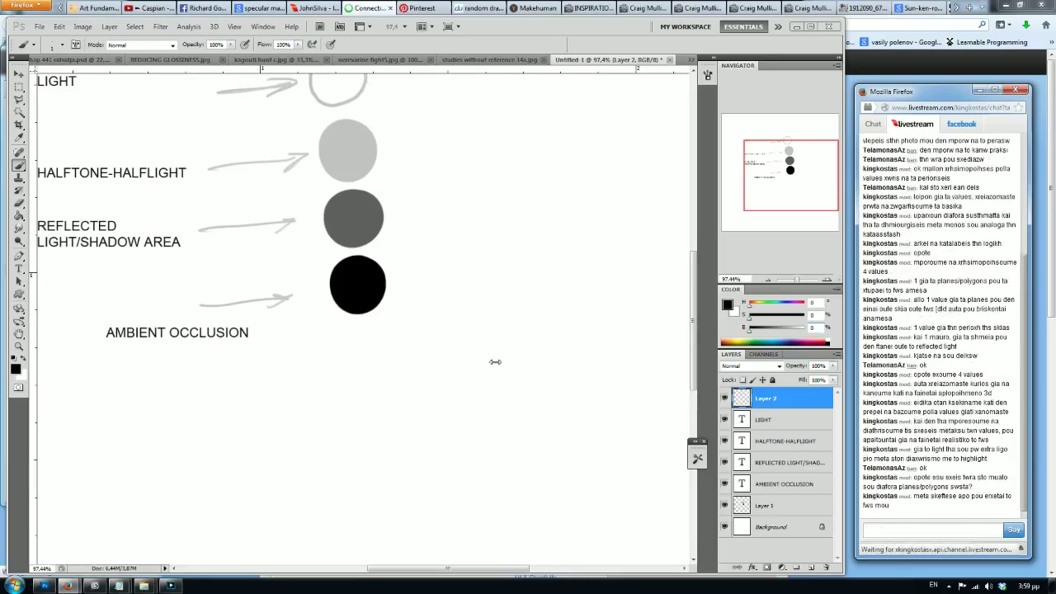
text(auto prepei na to skefteis kai na to diathr)
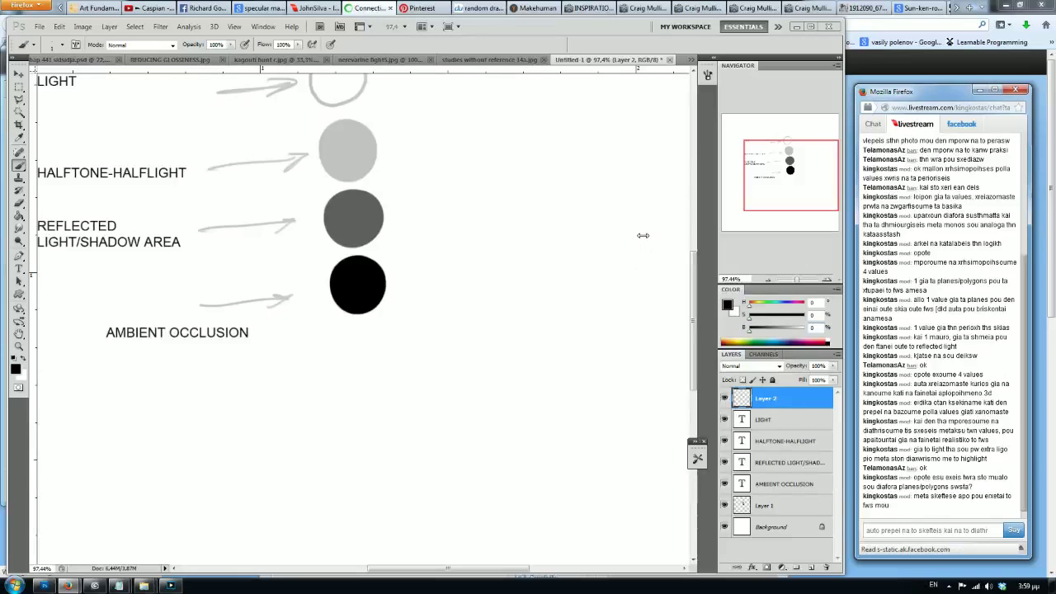
text(iseis se olh thn skhnh)
key(Return)
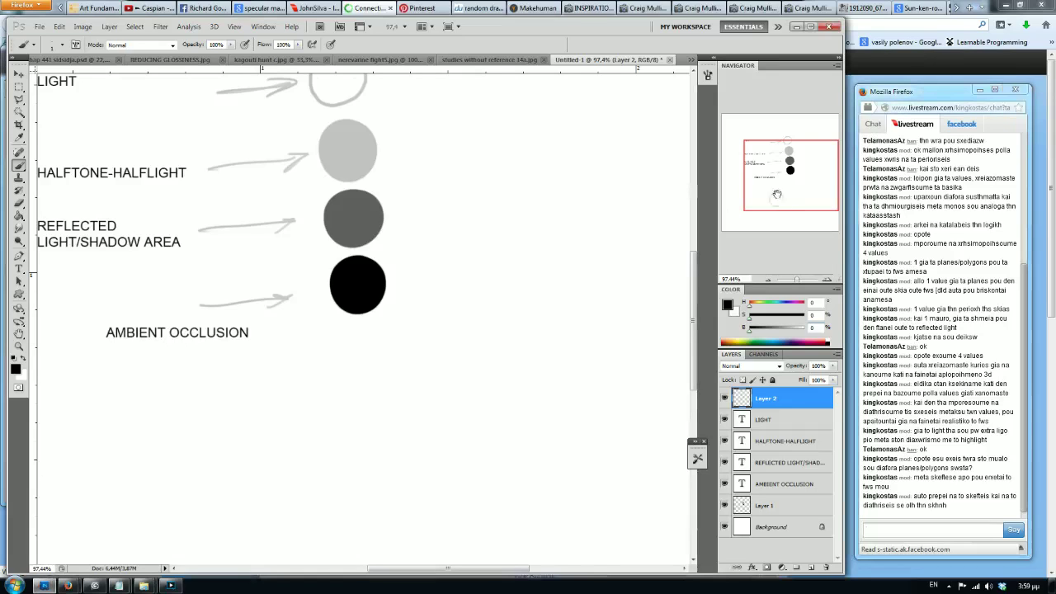
scroll(452, 331, down, 2)
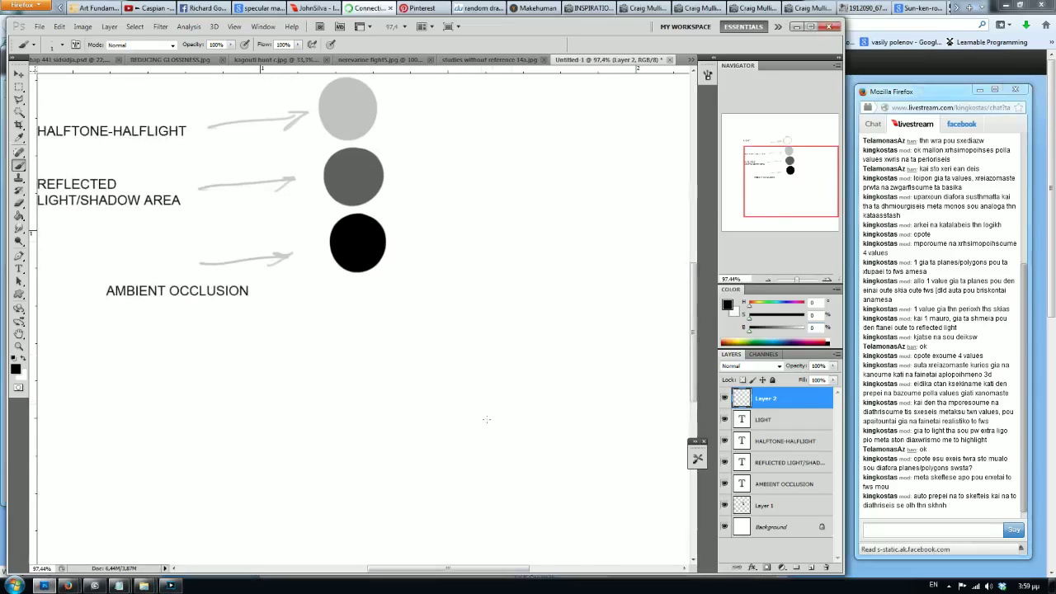
scroll(608, 136, up, 3)
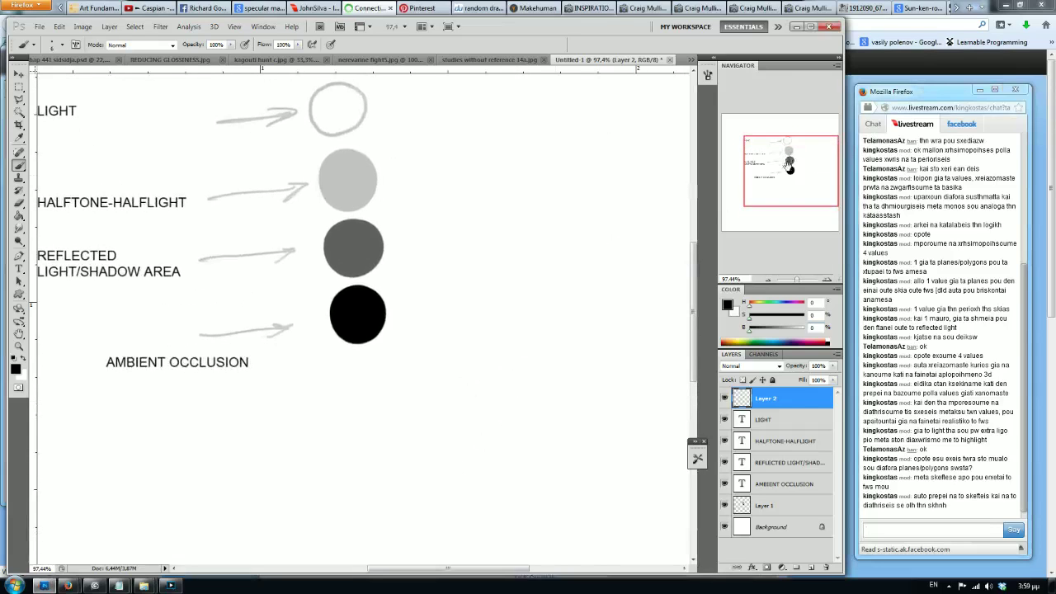
Step: Sample light grey and block in the figure's body and right arm, trimming stray lumps in white
alt+click(344, 172)
scroll(631, 309, down, 4)
mouse_move(502, 295)
mouse_down()
mouse_move(510, 261)
mouse_move(522, 323)
mouse_move(491, 297)
mouse_move(532, 343)
mouse_move(482, 363)
mouse_move(504, 421)
mouse_move(437, 446)
mouse_move(568, 473)
mouse_move(478, 508)
mouse_move(519, 489)
mouse_move(570, 419)
mouse_move(479, 405)
mouse_move(377, 460)
mouse_up()
alt+click(360, 505)
drag(415, 517, 565, 501)
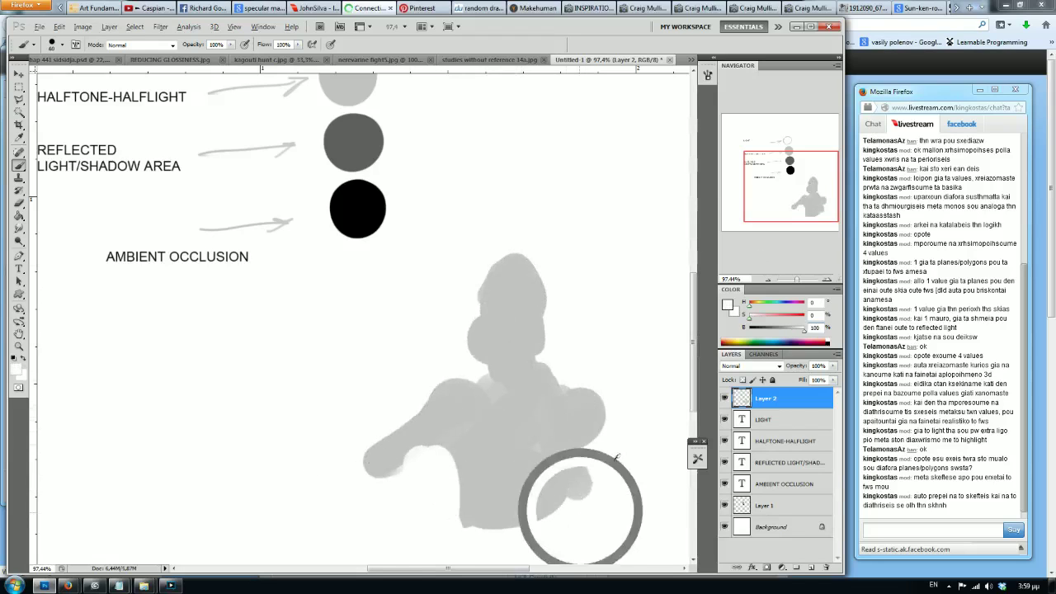
alt+click(568, 418)
mouse_move(577, 404)
mouse_down()
mouse_move(591, 479)
mouse_move(582, 455)
mouse_up()
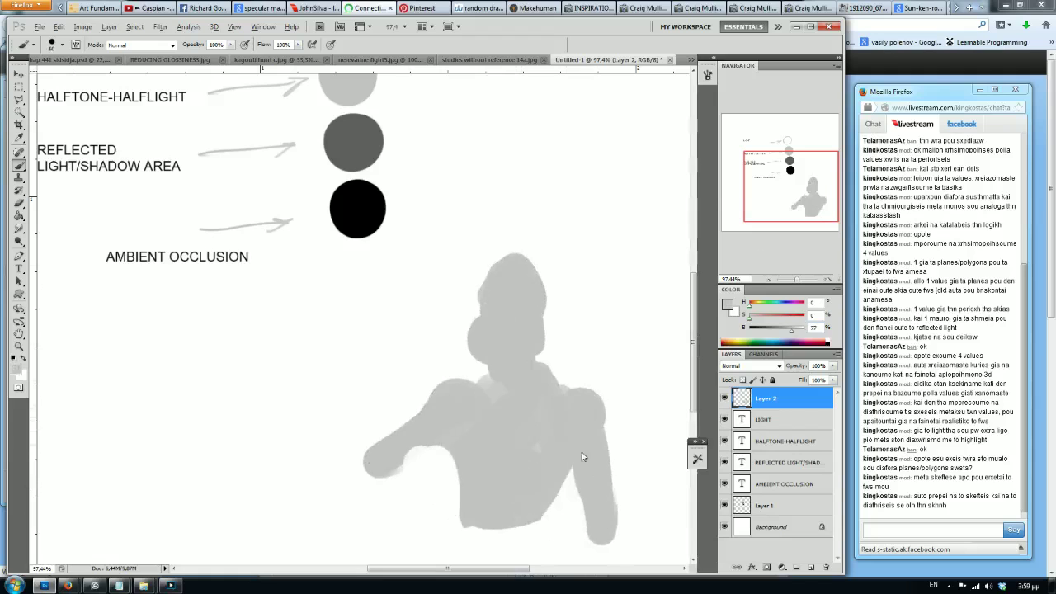
alt+click(496, 402)
Step: Fill the neck gap, shape the jaw and head, and trim the head and left arm edges
alt+click(516, 310)
mouse_move(499, 333)
mouse_down()
mouse_move(513, 371)
mouse_move(536, 356)
mouse_move(486, 332)
mouse_move(479, 273)
mouse_up()
alt+click(525, 338)
alt+click(562, 328)
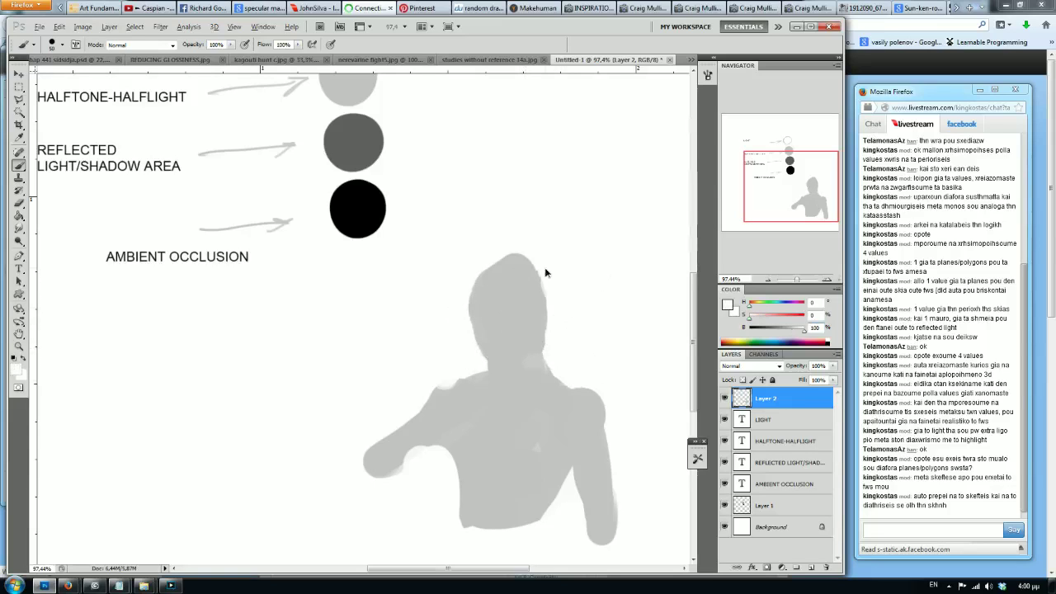
drag(544, 272, 459, 287)
drag(448, 396, 376, 458)
alt+click(383, 412)
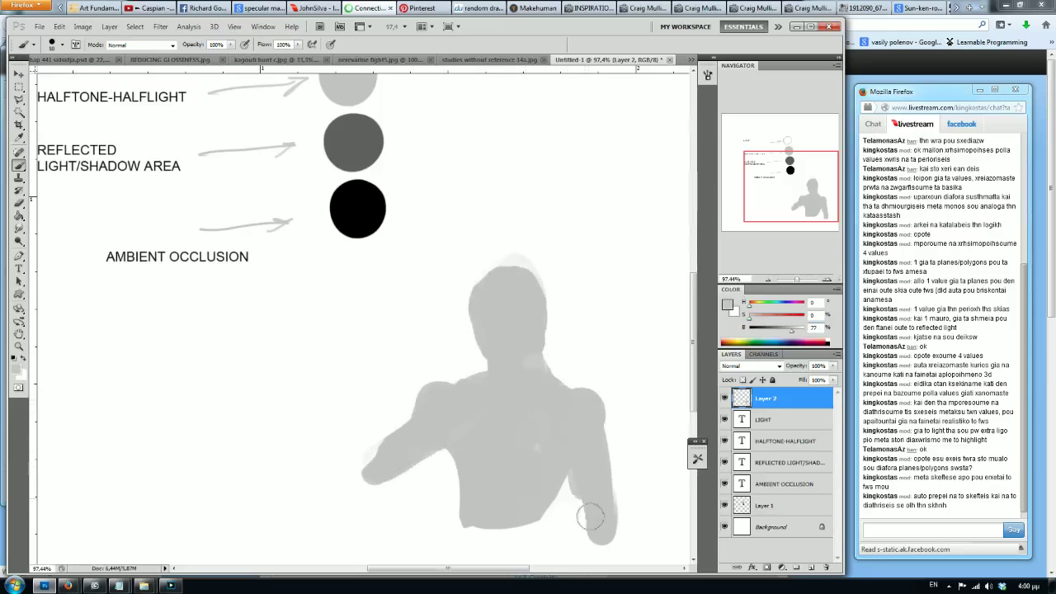
Step: Post chat replies using an example of having a single object to light
click(874, 532)
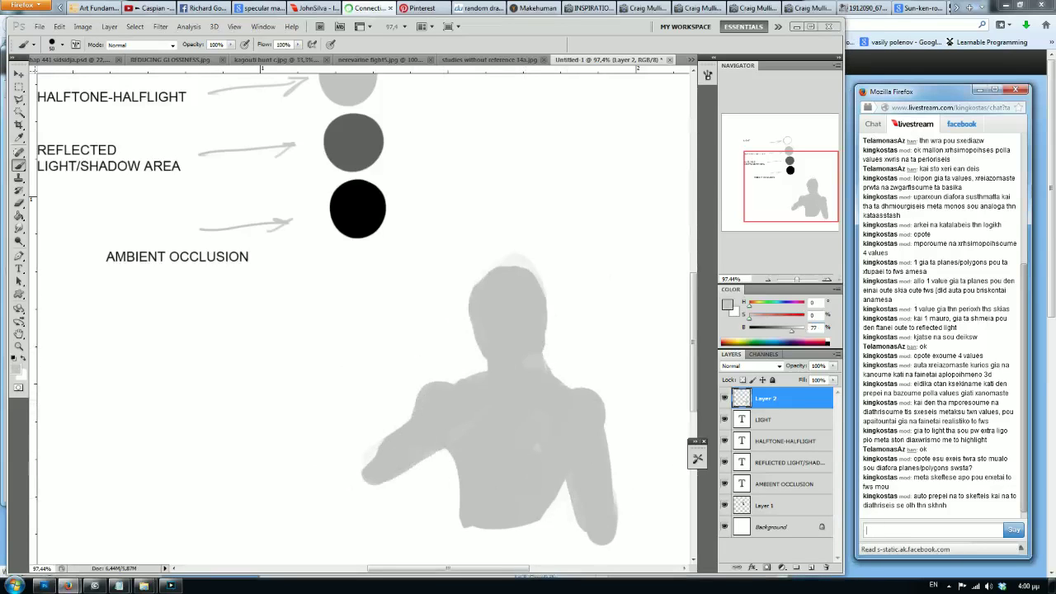
text(loipo)
key(Return)
text(pes oti exw)
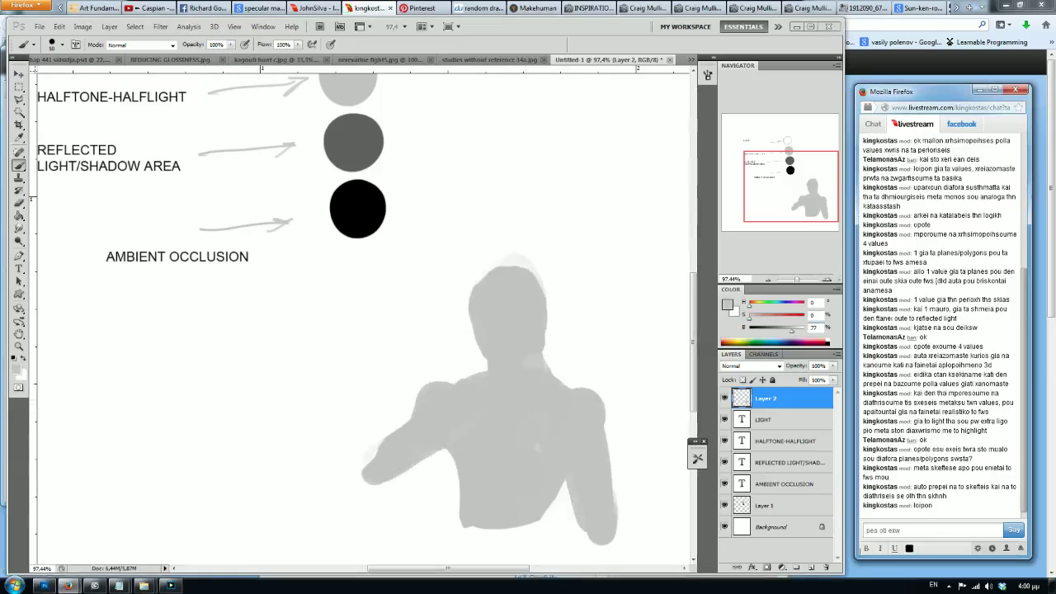
text( ena an)
text(tikeimeno)
key(Return)
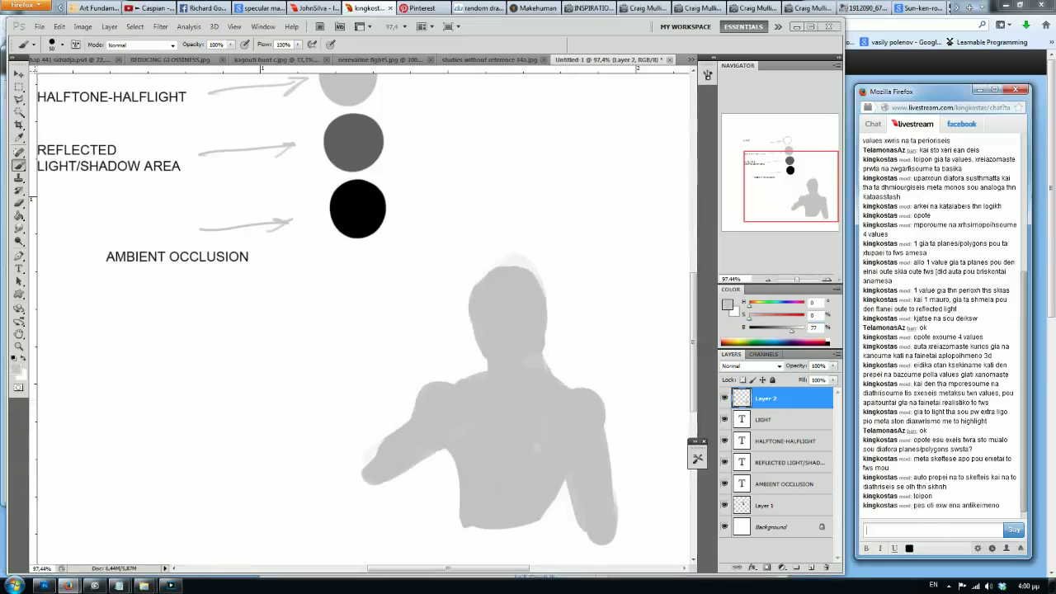
text(esu px exeis zw)
text(grafia sa)
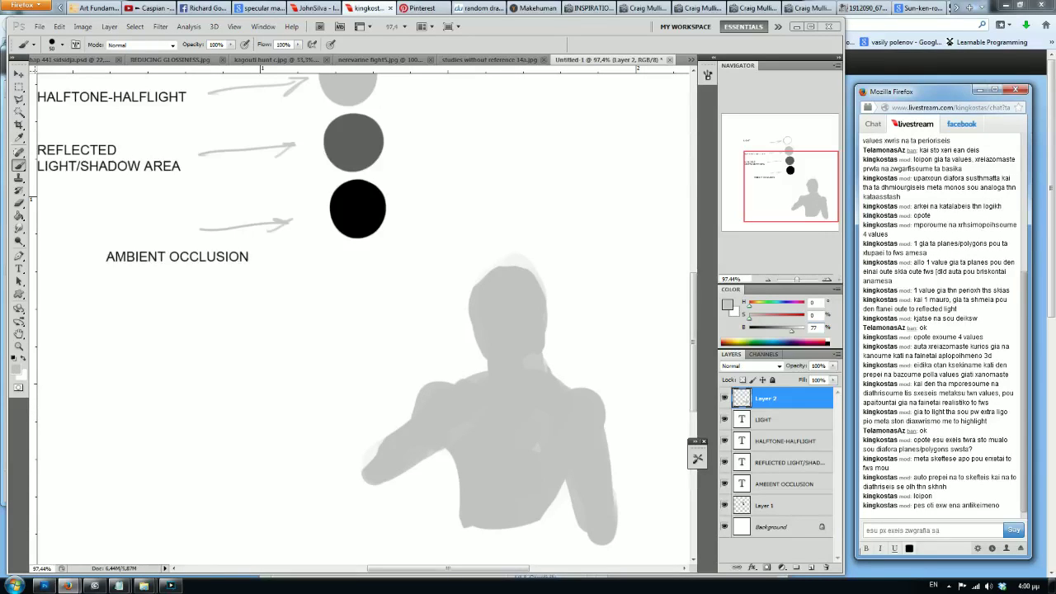
text(s toso kairo)
key(Return)
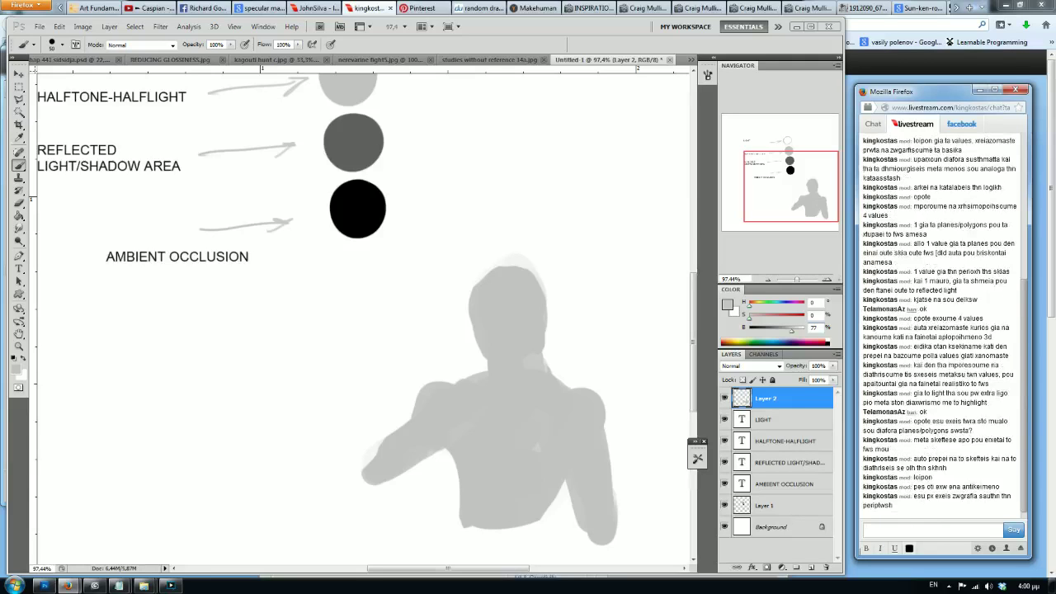
text(skeftomai apo pou e)
text(xeis to)
key(Return)
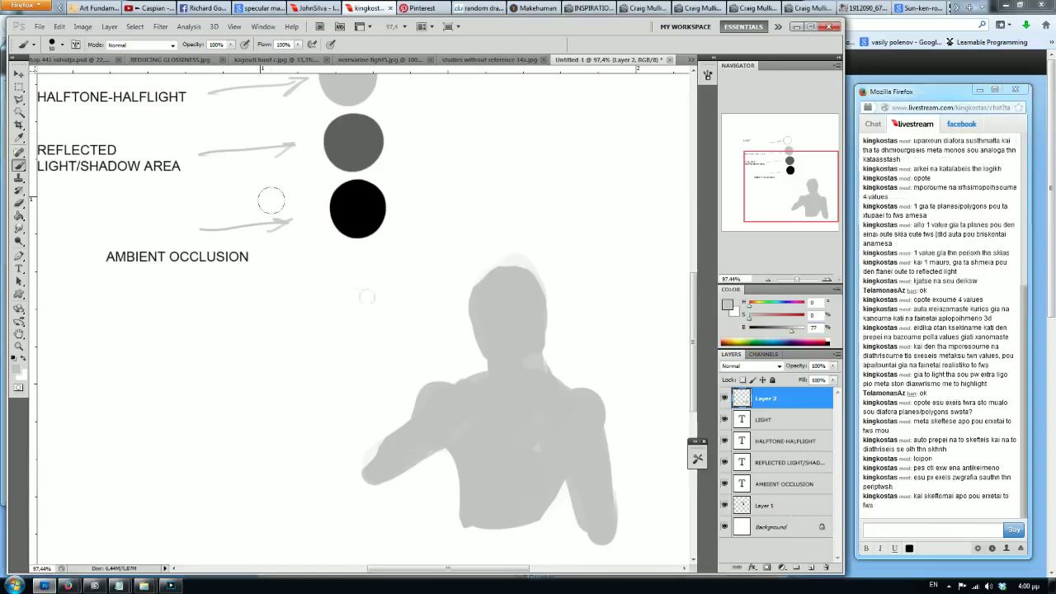
Step: Sample black and sketch an eye with a dashed sight line aimed at the figure
alt+click(353, 213)
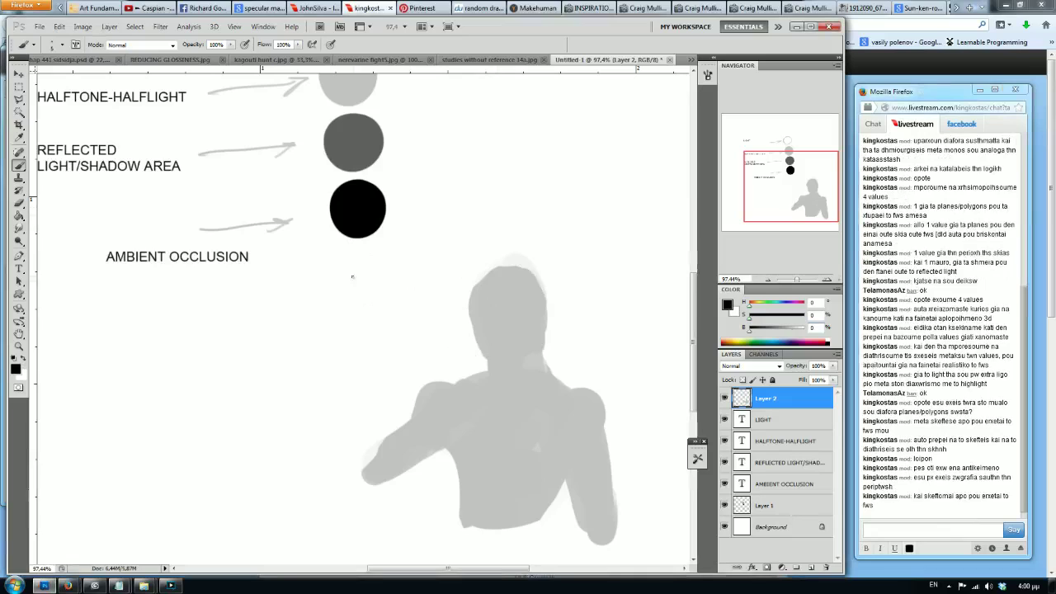
mouse_move(338, 266)
mouse_down()
mouse_move(376, 303)
mouse_move(300, 270)
mouse_move(327, 290)
mouse_up()
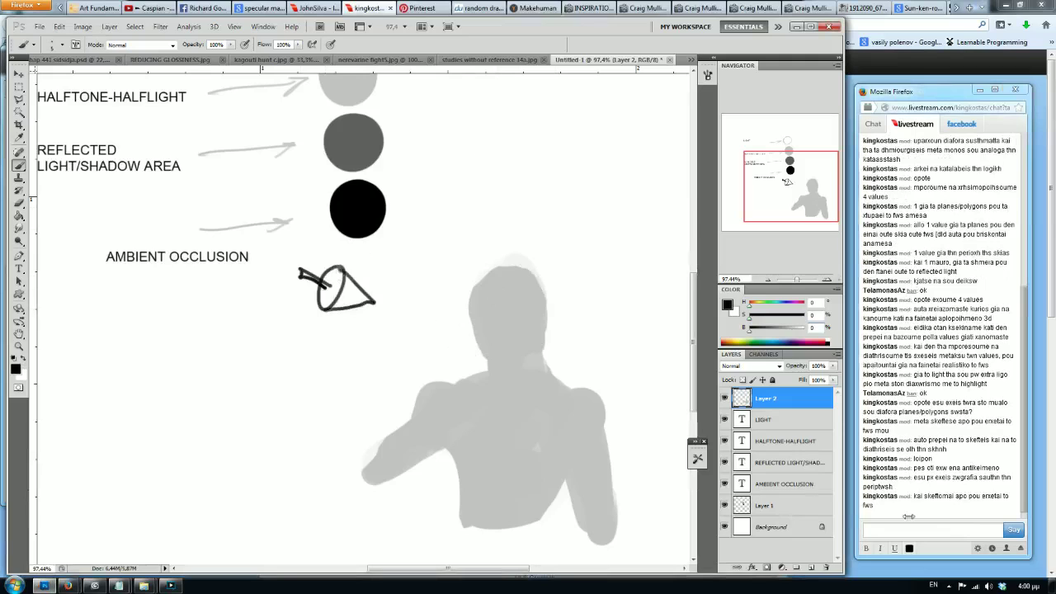
drag(417, 319, 443, 332)
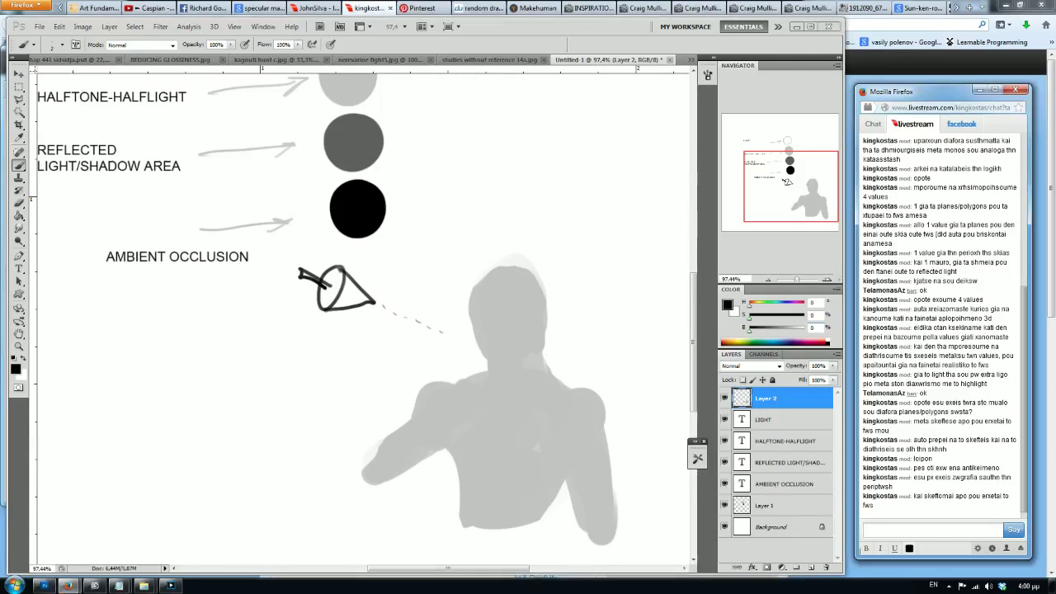
Step: Post a chat reply that each plane facing the light receives the light value
text(kseroume pws)
text( opolo plane)
key(BackSpace)
key(BackSpace)
text(/polygon, kotas)
text( to fws, ()
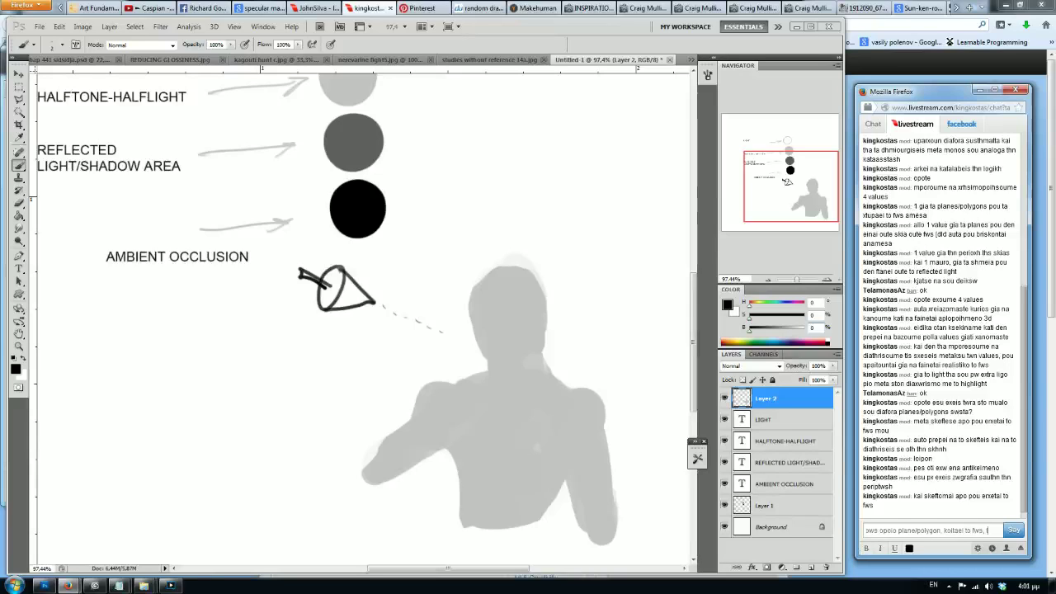
text(te tha)
text(rei to va)
text( pou exeou)
key(BackSpace)
key(BackSpace)
key(BackSpace)
text(oume oites)
key(Return)
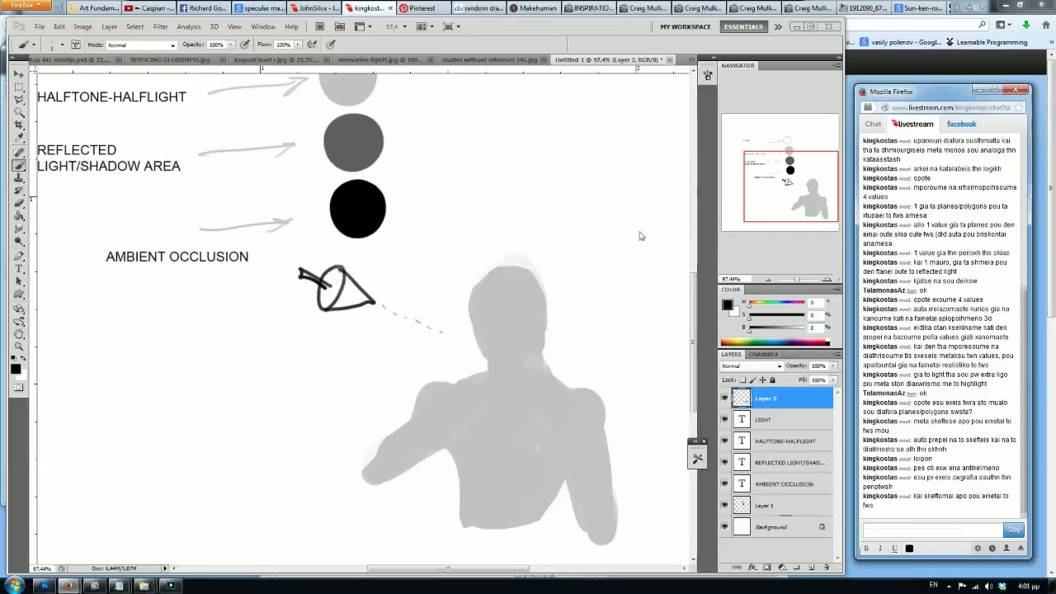
drag(639, 235, 659, 273)
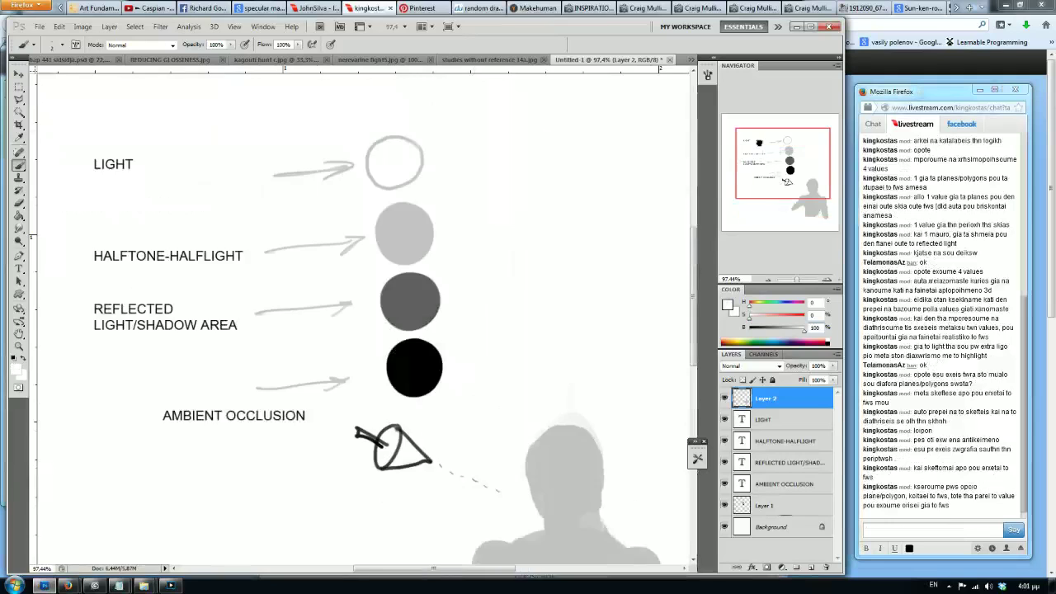
Step: On a new layer in black, paint vertical and horizontal contour lines over the head
drag(324, 162, 331, 169)
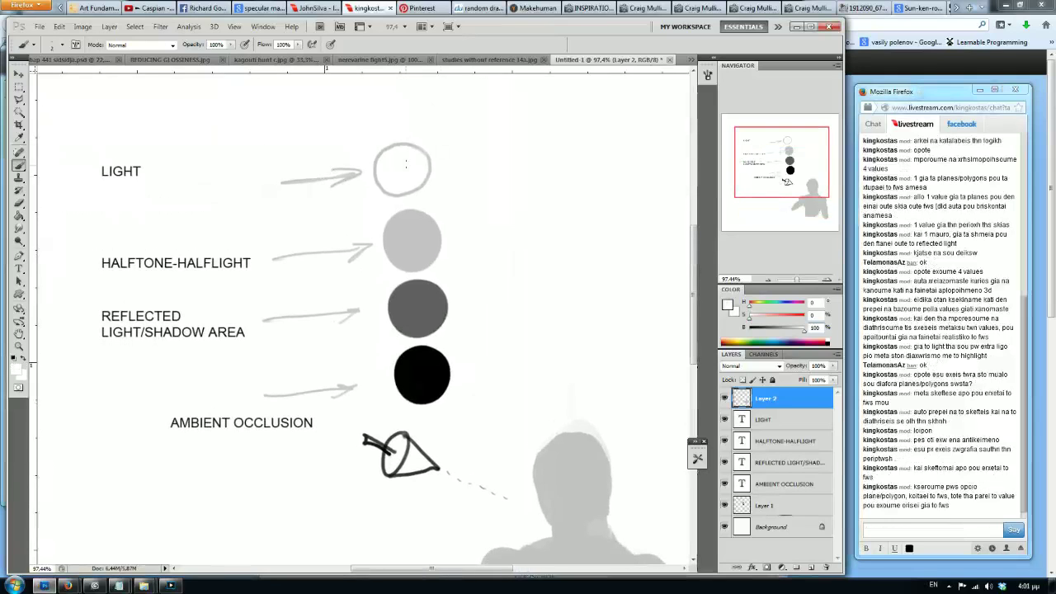
drag(531, 457, 505, 295)
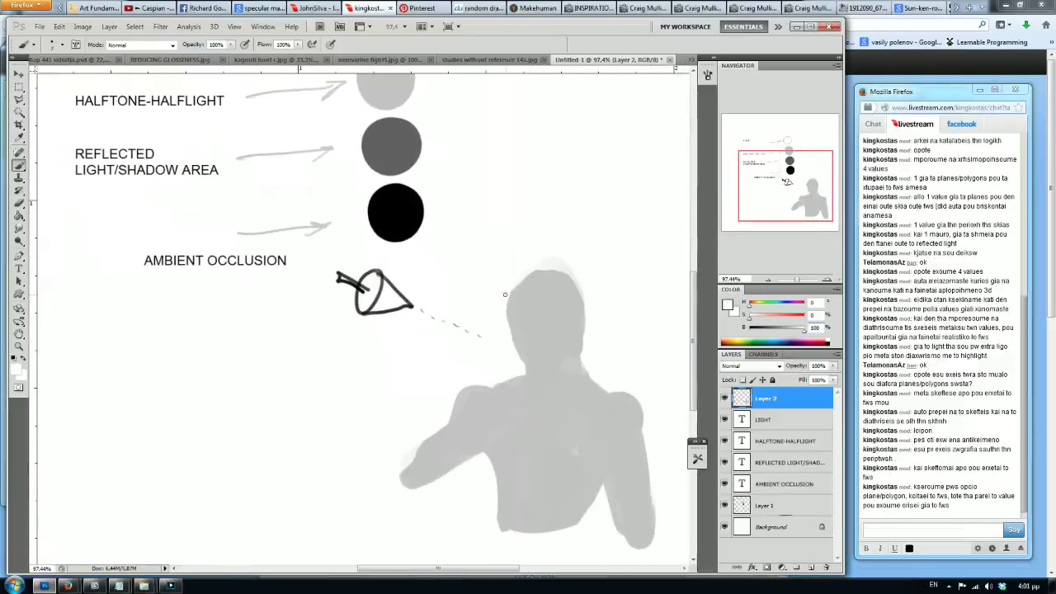
click(811, 568)
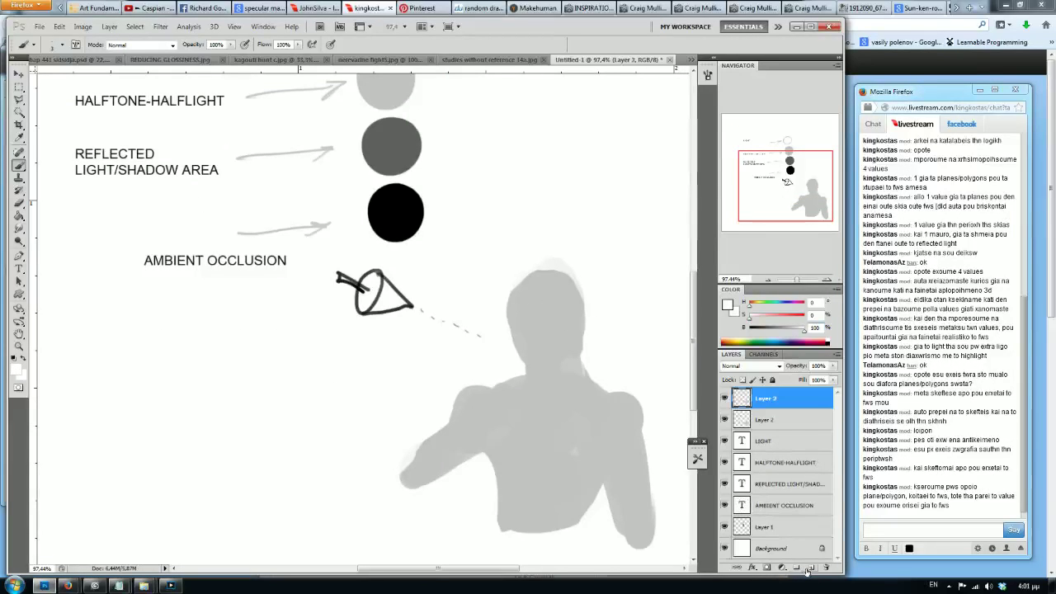
key(x)
mouse_move(531, 278)
mouse_down()
mouse_move(518, 330)
mouse_move(527, 356)
mouse_move(551, 369)
mouse_up()
drag(563, 284, 567, 363)
mouse_move(516, 338)
mouse_down()
mouse_move(579, 337)
mouse_move(579, 318)
mouse_up()
mouse_move(520, 306)
mouse_down()
mouse_move(578, 301)
mouse_move(573, 287)
mouse_up()
Step: Wrap the neck and torso with curved vertical and horizontal contour lines
drag(525, 368, 575, 366)
mouse_move(578, 382)
mouse_down()
mouse_move(532, 379)
mouse_move(567, 391)
mouse_move(534, 408)
mouse_up()
drag(608, 401, 579, 510)
mouse_move(567, 405)
mouse_down()
mouse_move(555, 490)
mouse_move(528, 494)
mouse_up()
drag(507, 394, 503, 493)
drag(509, 431, 592, 422)
drag(499, 459, 587, 445)
drag(511, 493, 587, 479)
Step: Add curved contour lines over the right shoulder and around the right arm
drag(506, 519, 540, 515)
mouse_move(613, 439)
mouse_down()
mouse_move(637, 421)
mouse_move(638, 445)
mouse_up()
drag(596, 475, 641, 452)
drag(608, 497, 645, 473)
drag(610, 533, 649, 507)
Step: Add contour lines down the left shoulder and along the left arm, plus one at the neck
drag(488, 391, 480, 421)
drag(470, 387, 437, 467)
drag(427, 444, 419, 474)
drag(486, 424, 410, 472)
drag(474, 407, 436, 436)
drag(506, 391, 475, 414)
drag(555, 407, 598, 394)
click(884, 528)
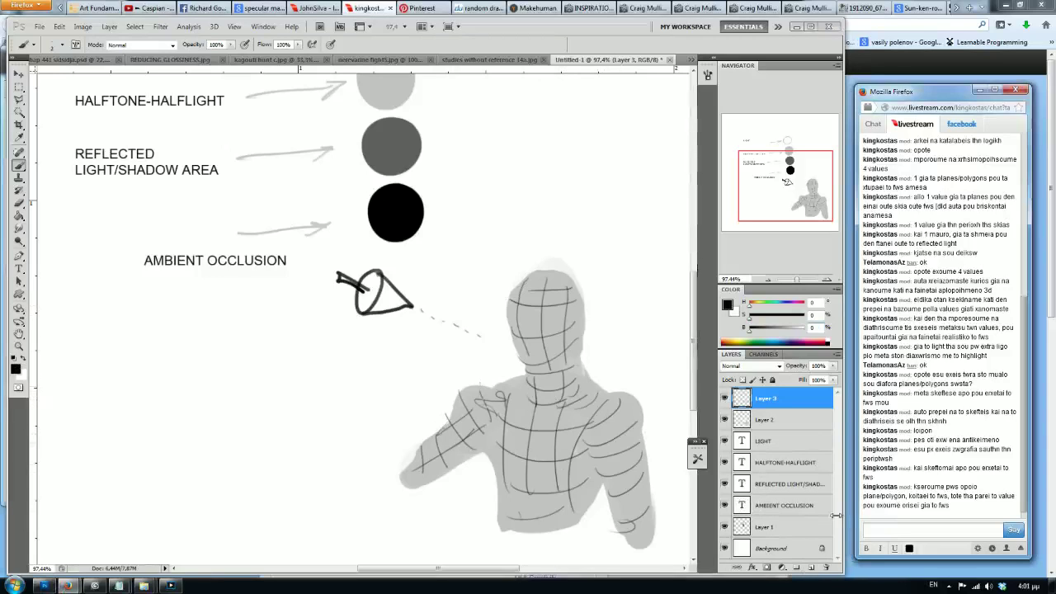
Step: Post a Greek chat message about checking light and shadow on the wireframe model
text(to)
text(tra)
text(rame to kanw pa d)
key(BackSpace)
text(na)
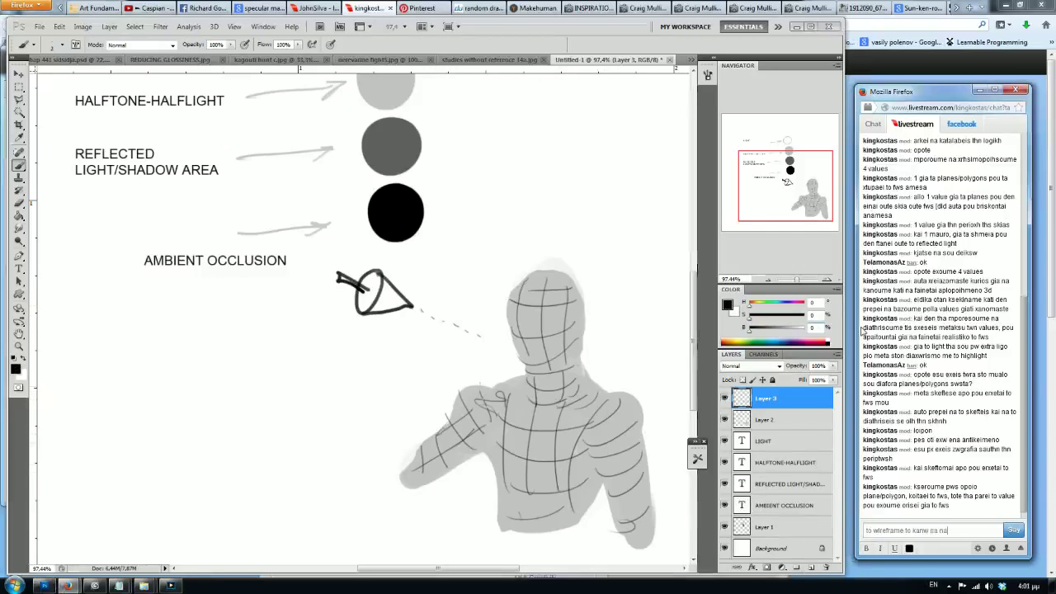
key(BackSpace)
key(BackSpace)
key(BackSpace)
text(g)
text(g)
text( gia na doume ti)
text( trexe)
text(i piaw sto mualo ota)
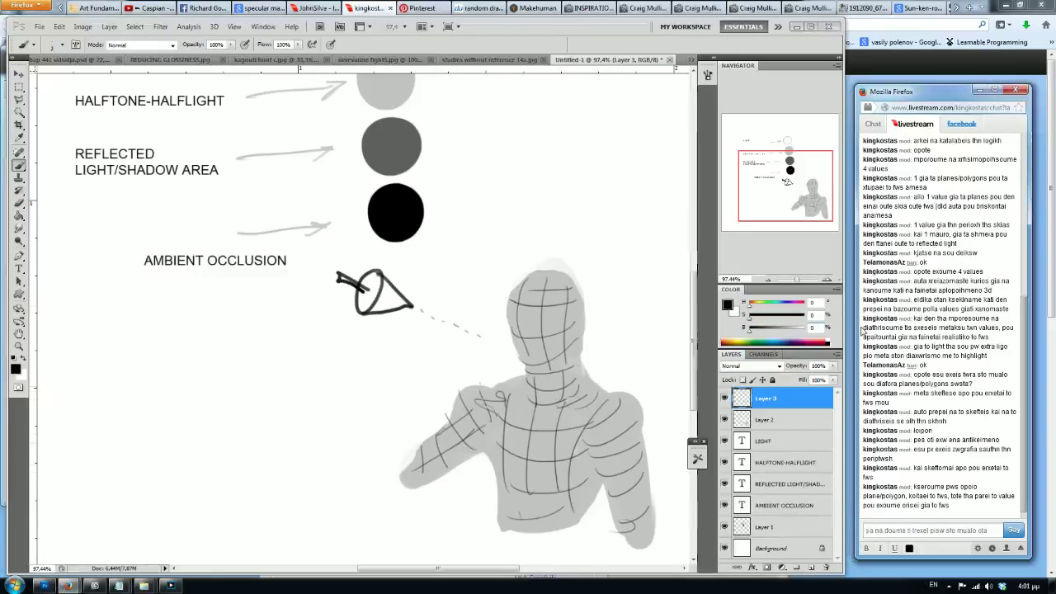
text( sxe)
text(azoume)
text( kai skia)
key(Return)
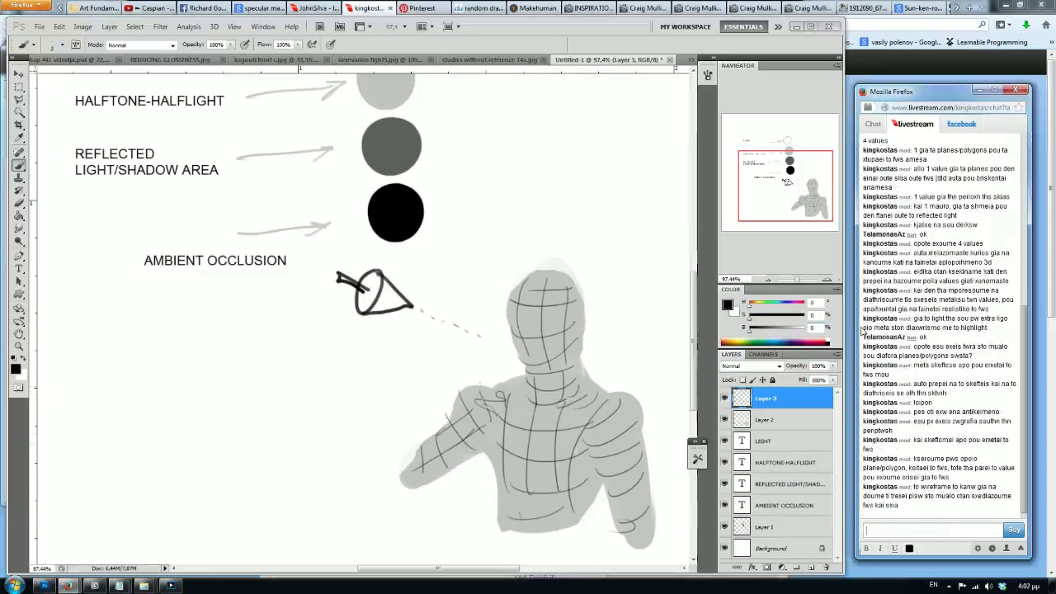
Step: Post chat messages about giving planes a light value and noting the talk is in Greek
text(opote opoia planes ko)
text(ne to fws tou)
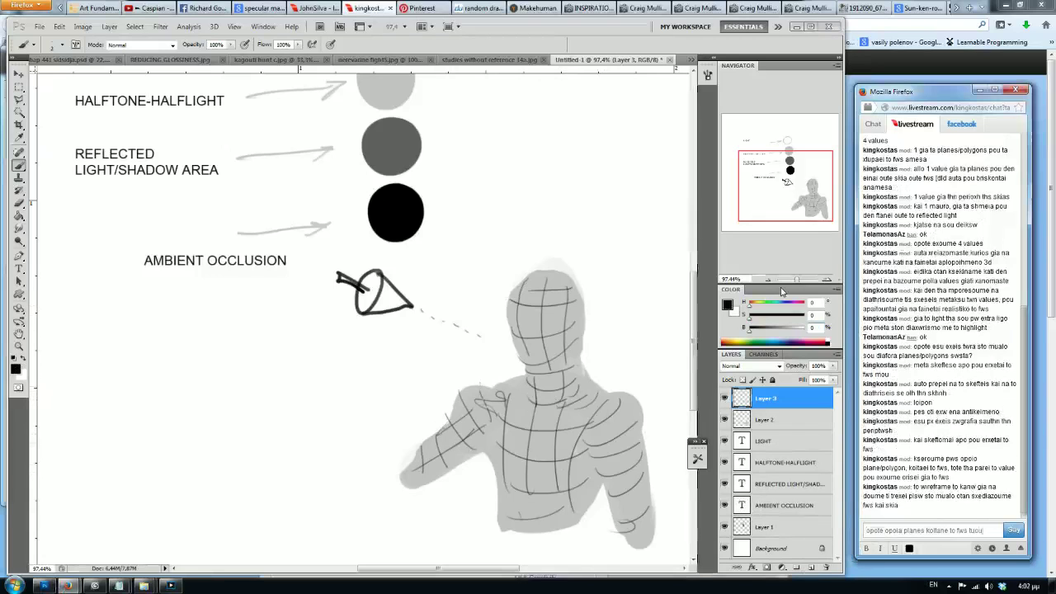
text(s dinoum)
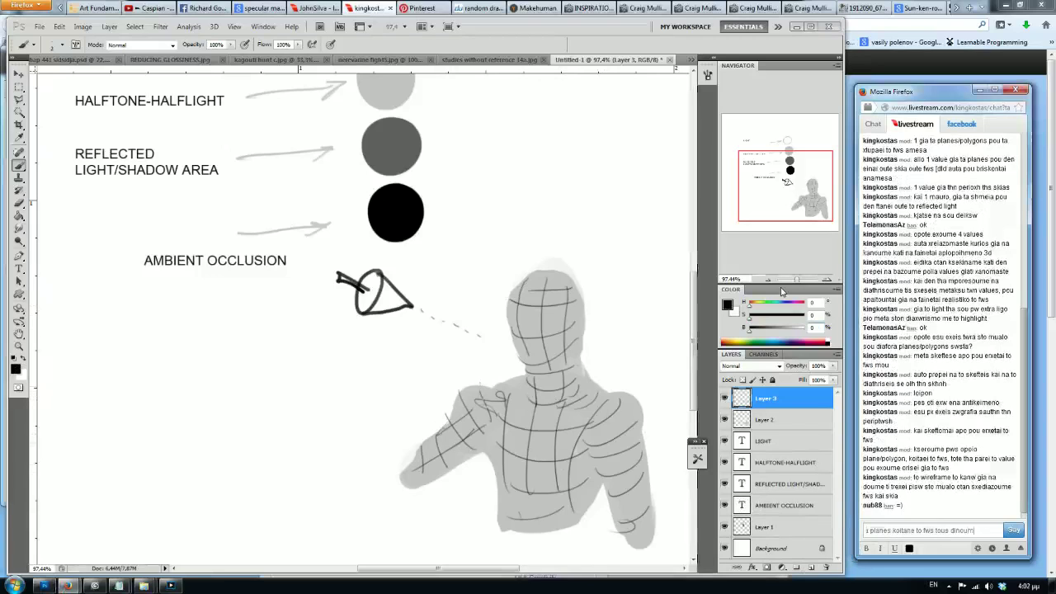
text(n timh LIG)
key(BackSpace)
key(BackSpace)
text(ight)
key(Return)
text(hel)
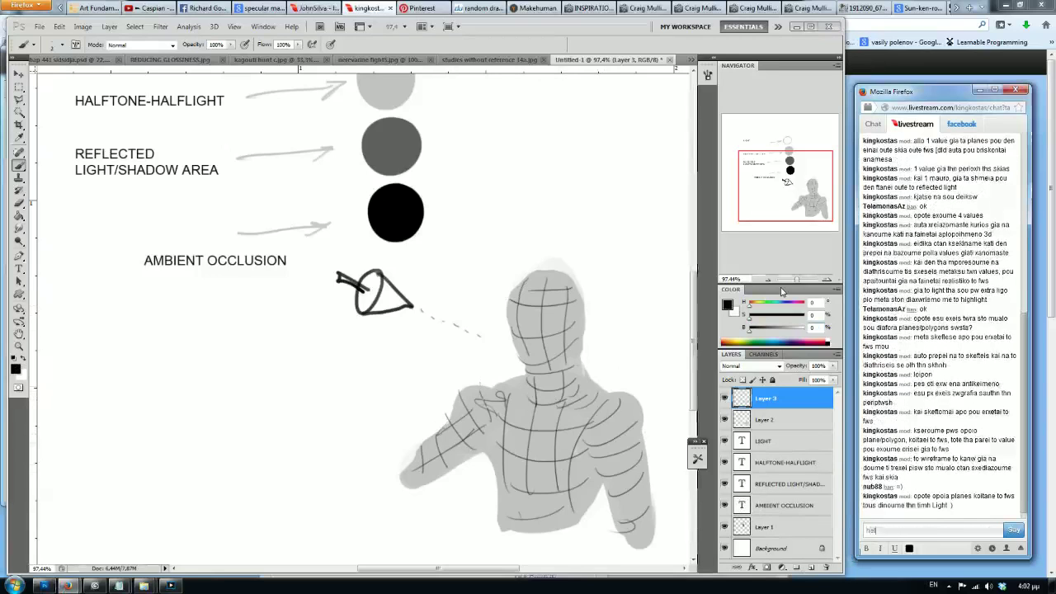
text(lo nub, sorry we will be talking in greek)
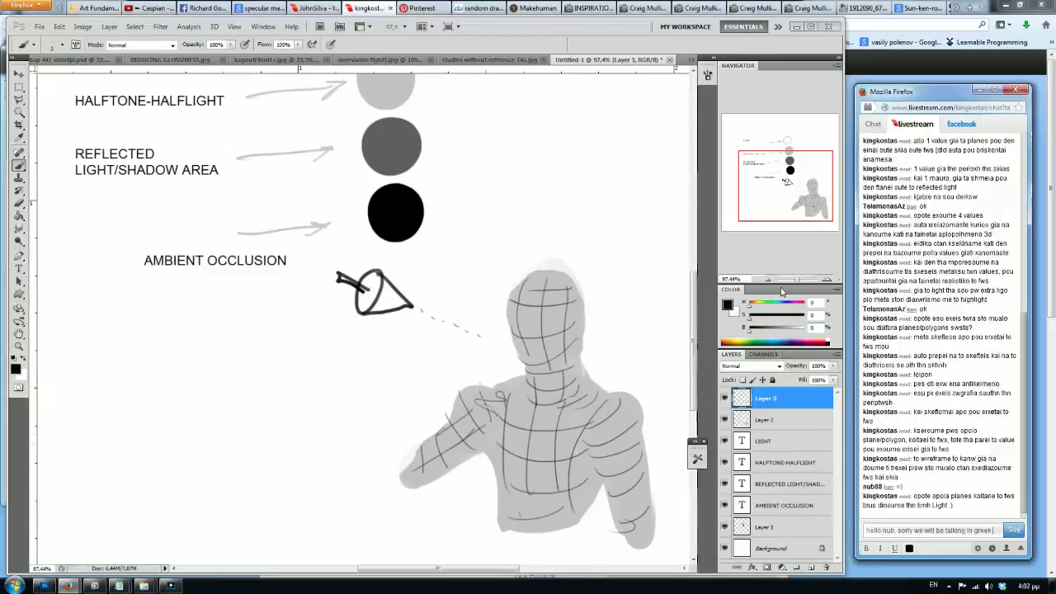
key(Return)
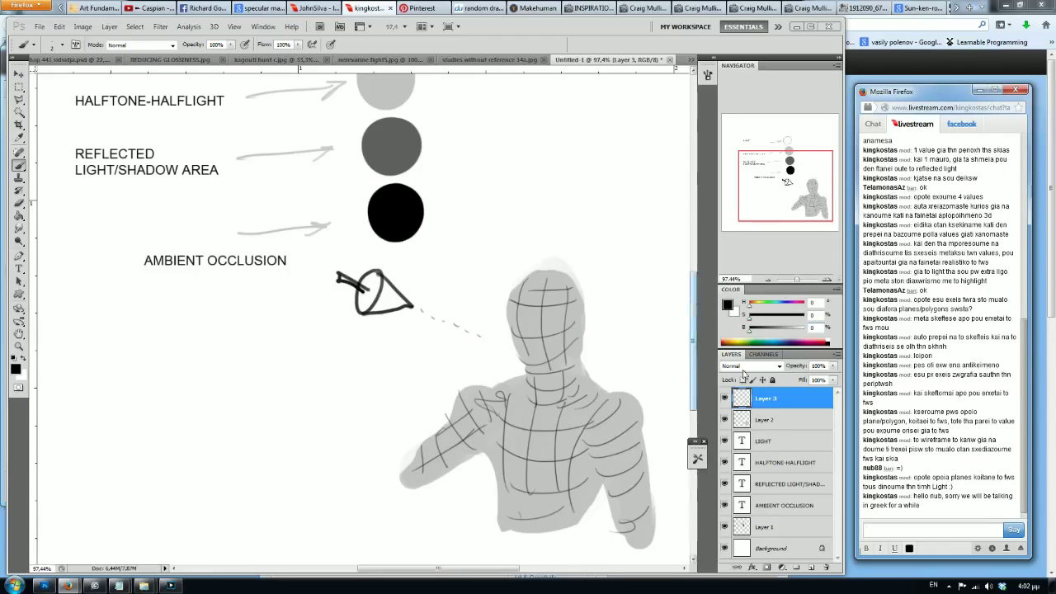
Step: Send a short chat reply and swap the foreground colour to white with X
click(900, 529)
text(vago)
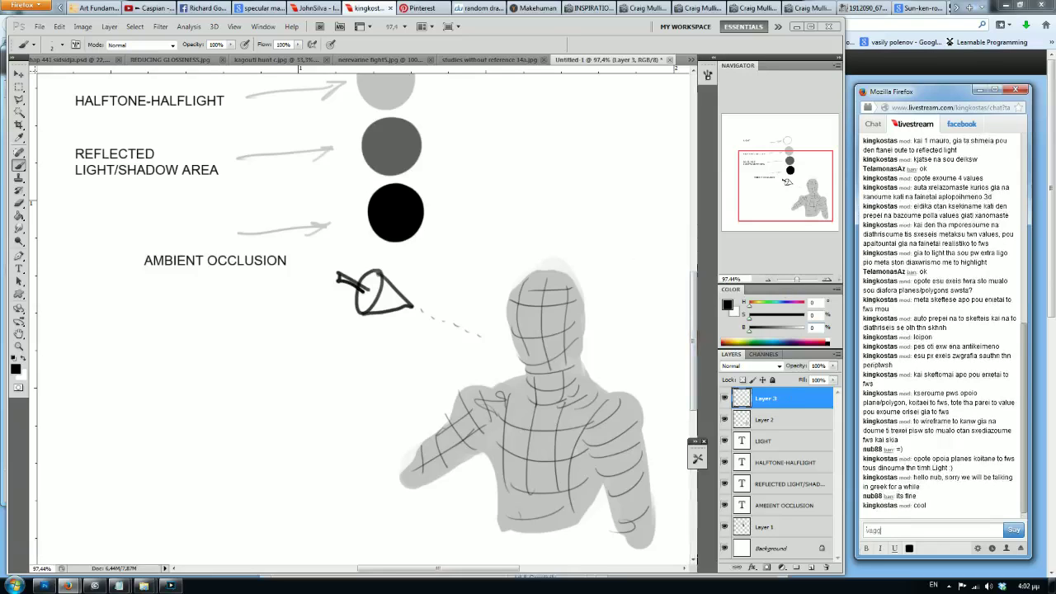
text(eli mext)
text( edw)
text( c)
text(la)
key(Return)
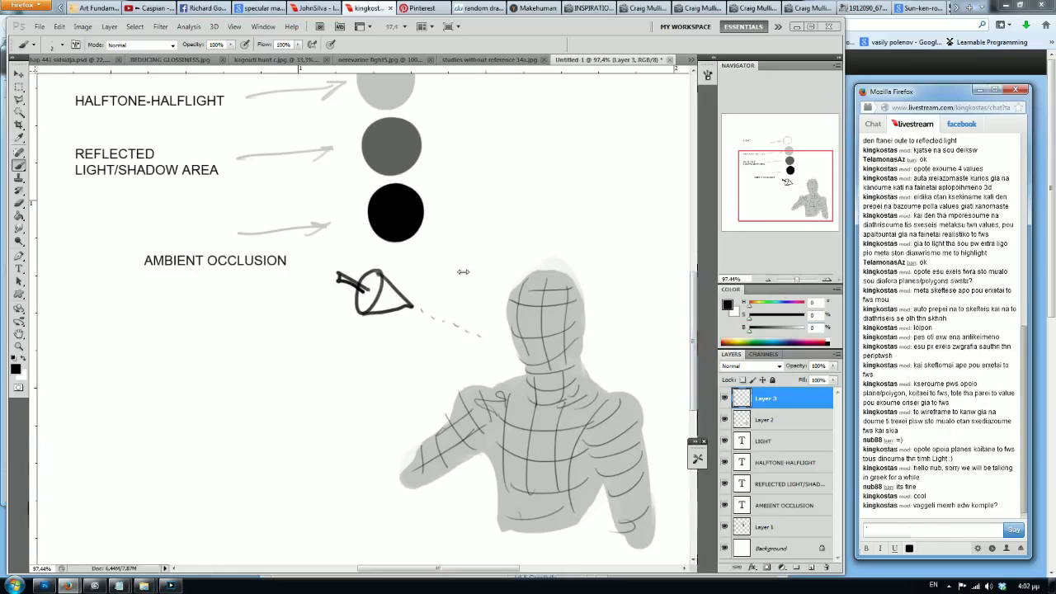
key(x)
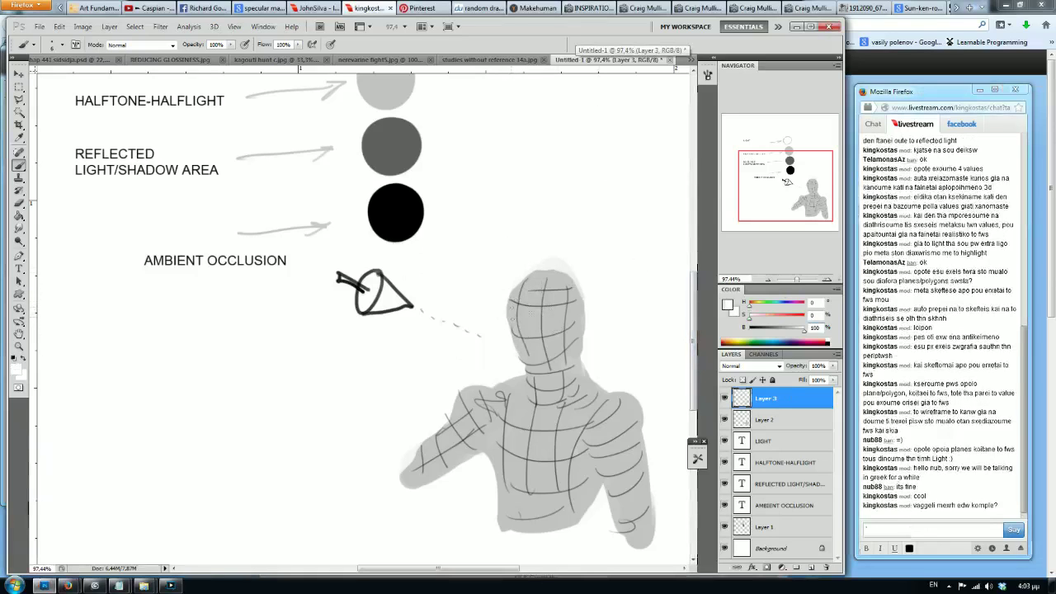
Step: Post 'opote bazoume to fws' in chat and return to the canvas
click(935, 544)
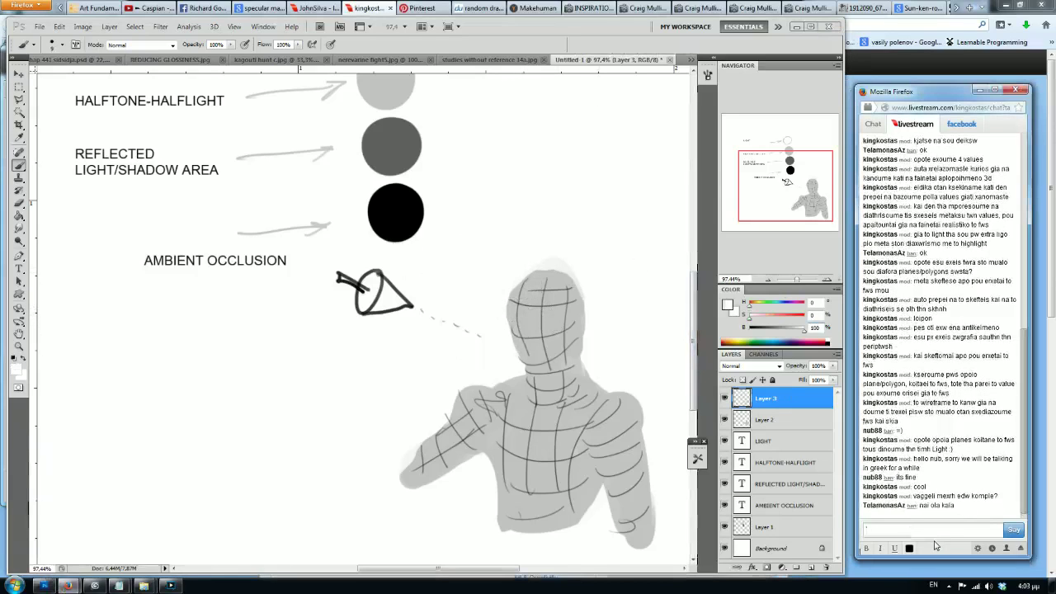
text(okopote bazoume to fws)
key(Return)
click(544, 321)
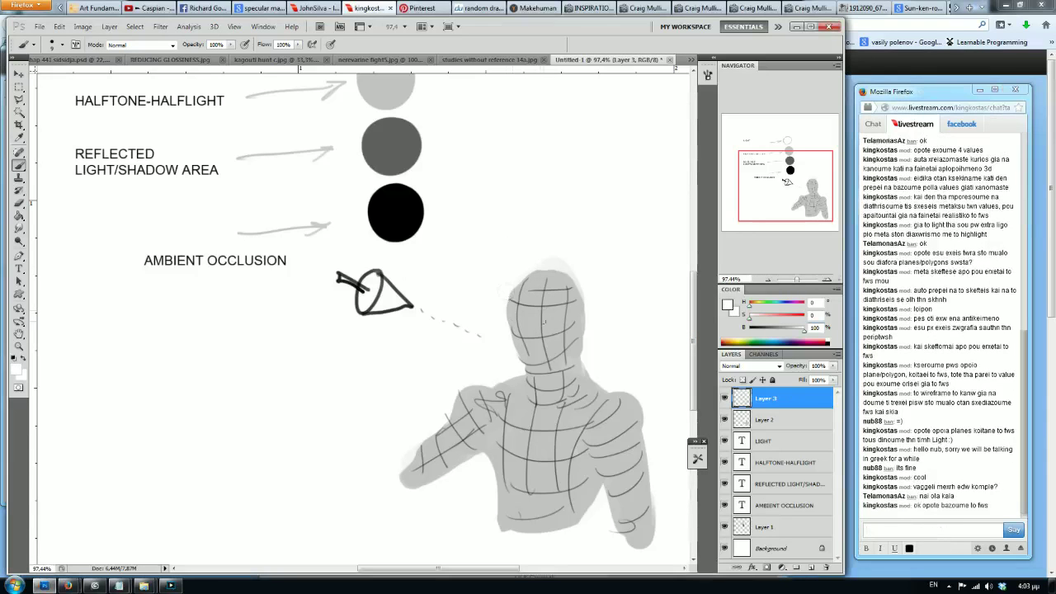
Step: Paint white highlights on the face, chest, right shoulder and raised forearm with a slightly larger brush
mouse_move(519, 309)
mouse_down()
mouse_move(519, 328)
mouse_move(540, 338)
mouse_move(537, 287)
mouse_move(545, 307)
mouse_move(516, 334)
mouse_move(536, 368)
mouse_up()
mouse_move(544, 422)
mouse_down()
mouse_move(511, 417)
mouse_move(555, 429)
mouse_up()
mouse_move(508, 399)
mouse_down()
mouse_move(556, 415)
mouse_move(505, 447)
mouse_move(564, 413)
mouse_up()
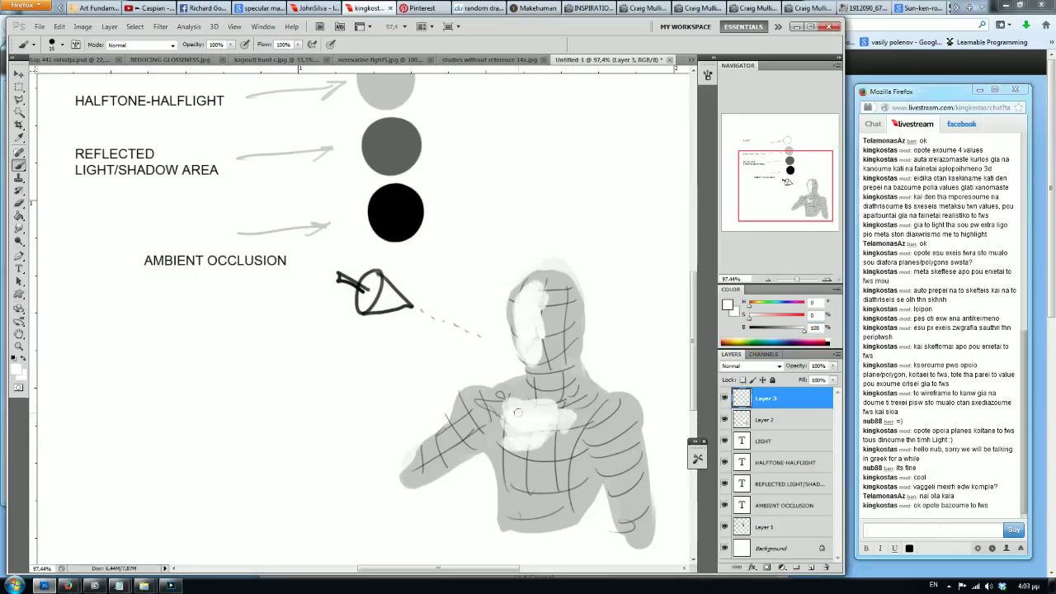
key(bracketright)
mouse_move(463, 419)
mouse_down()
mouse_move(472, 402)
mouse_move(414, 463)
mouse_move(479, 406)
mouse_move(464, 417)
mouse_up()
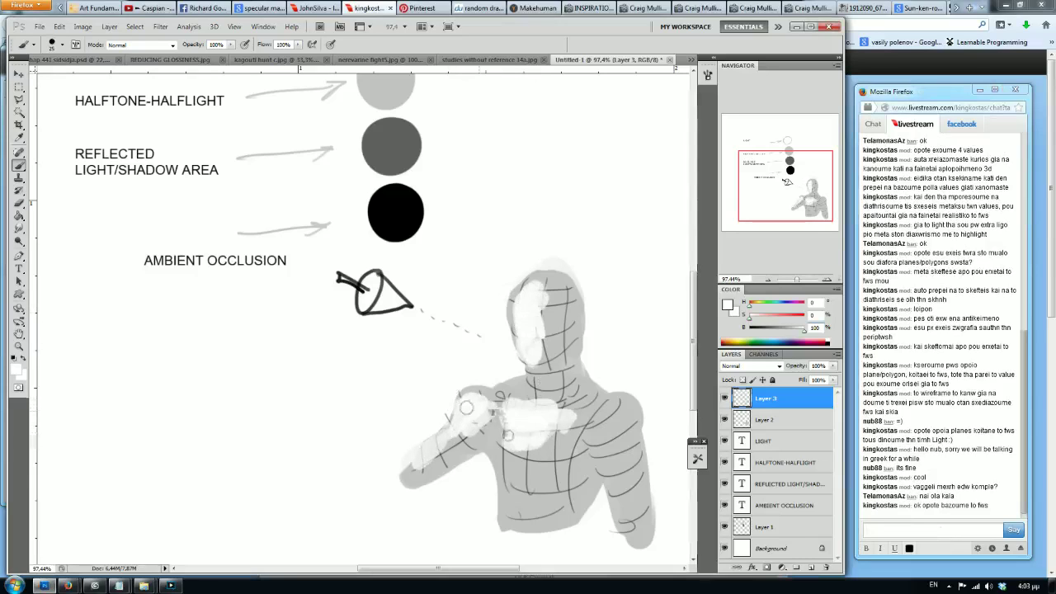
mouse_move(611, 411)
mouse_down()
mouse_move(592, 425)
mouse_move(615, 409)
mouse_move(596, 433)
mouse_move(614, 422)
mouse_move(600, 449)
mouse_move(597, 417)
mouse_move(622, 493)
mouse_up()
drag(533, 425, 509, 455)
mouse_move(524, 294)
mouse_down()
mouse_move(518, 334)
mouse_move(527, 293)
mouse_move(519, 301)
mouse_move(541, 297)
mouse_move(532, 326)
mouse_move(525, 317)
mouse_up()
Step: Post a chat message about working out which way each plane faces, and greet a viewer
click(905, 529)
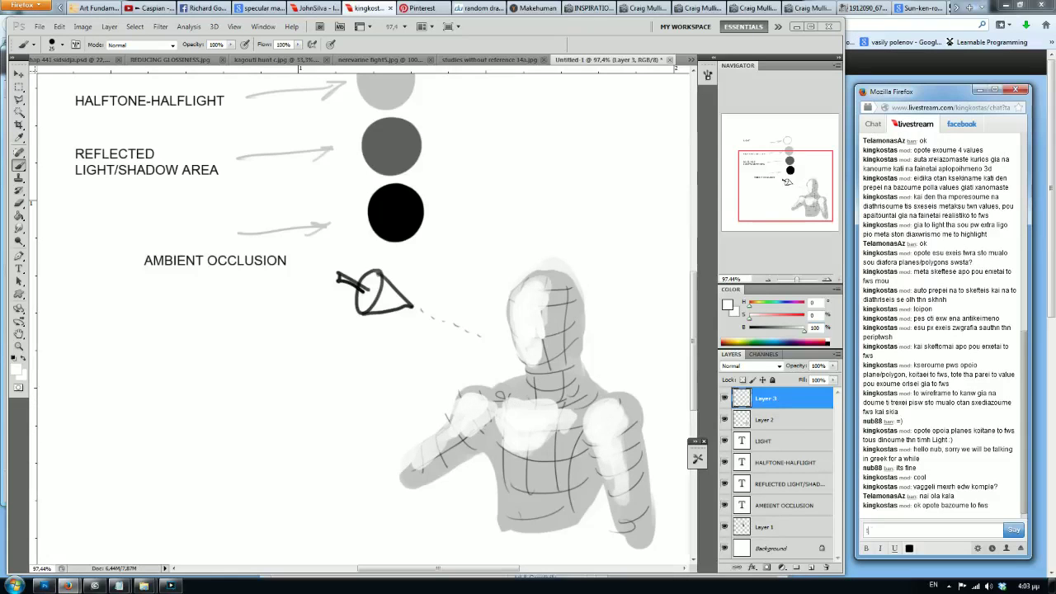
text(automporeis na to ka)
text(is me)
text( akri)
text( to thema)
text(nai n)
text( exeis sto mualo sou)
text( pou)
text(oitsei to kathe plane)
key(Return)
text(hello calv :))
key(Return)
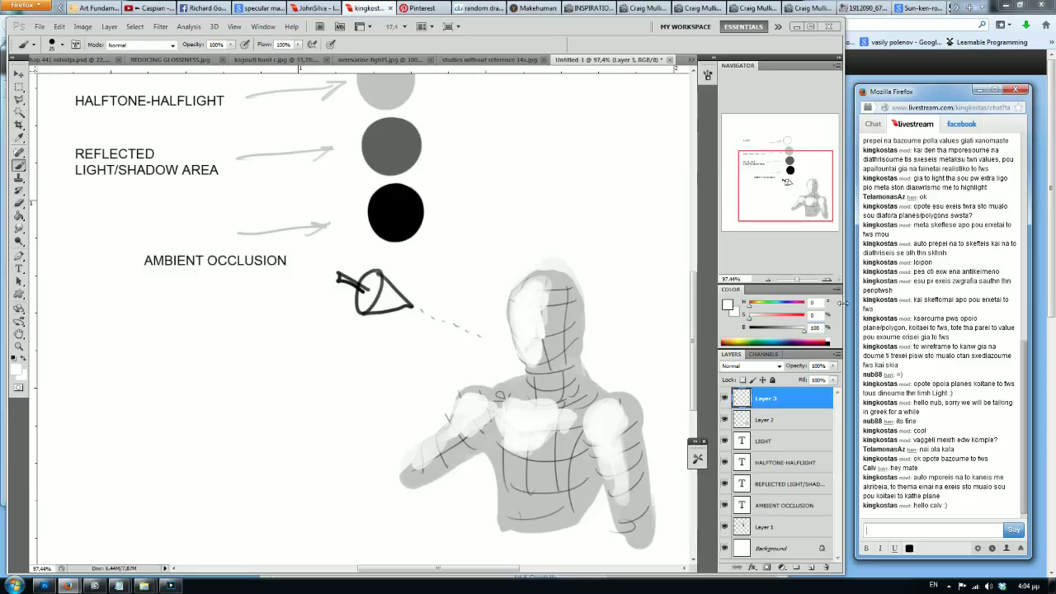
Step: Post chat messages saying lit areas aren't halftones and the remaining planes get shadow
text(eta mporoume na bazoume to fws)
key(Return)
text(la)
text(lane)
text(oitane m)
text(ria ap)
text( to fws kai den einai half)
text(tones)
key(Return)
text(ta bazoume skia)
key(Return)
Step: Sample the dark grey circle and shade the head's right side, right arm, lower torso and left forearm
alt+click(389, 138)
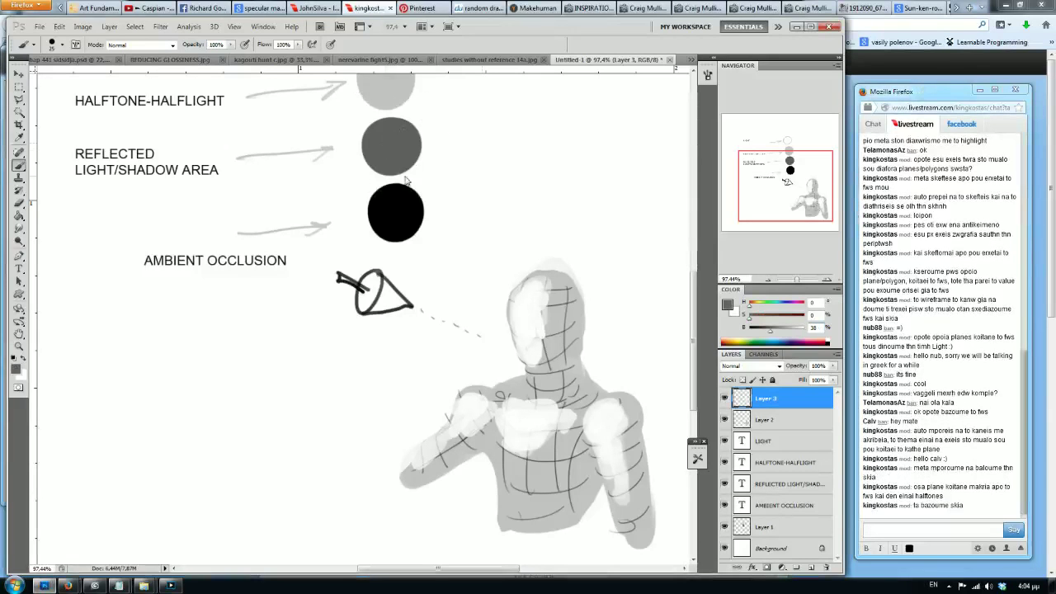
mouse_move(581, 327)
mouse_down()
mouse_move(576, 350)
mouse_move(575, 294)
mouse_move(571, 393)
mouse_move(564, 376)
mouse_move(612, 402)
mouse_move(637, 434)
mouse_move(635, 412)
mouse_move(644, 493)
mouse_up()
drag(637, 444, 642, 498)
drag(641, 434, 645, 540)
drag(592, 494, 568, 529)
drag(593, 472, 560, 533)
mouse_move(469, 455)
mouse_down()
mouse_move(413, 485)
mouse_move(482, 446)
mouse_up()
mouse_move(490, 400)
mouse_down()
mouse_move(499, 389)
mouse_move(500, 399)
mouse_up()
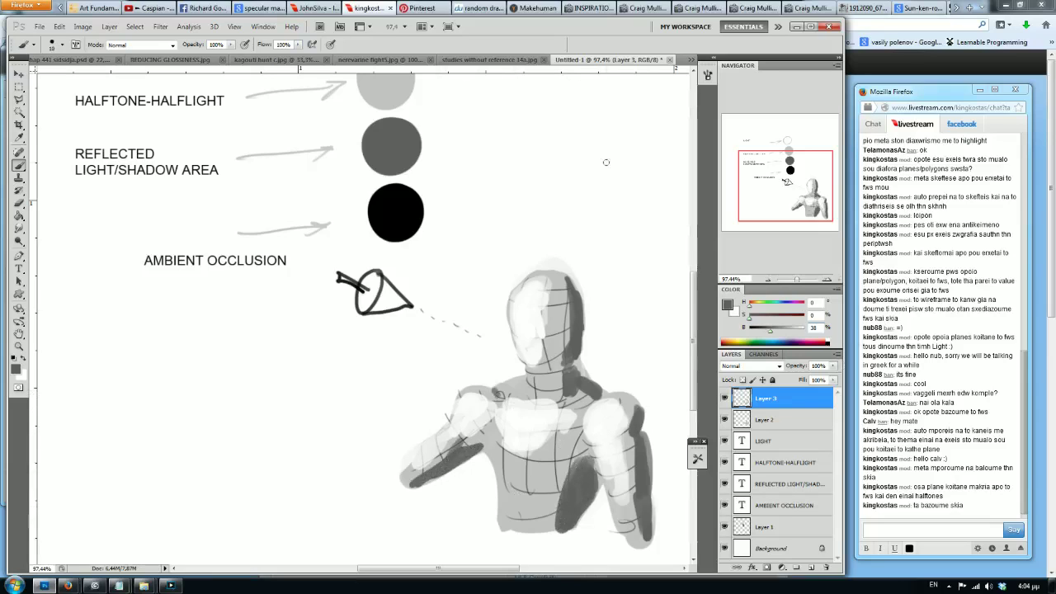
Step: Post chat messages explaining fill/reflected light keeps shadows from being pure black
click(891, 527)
text(sth)
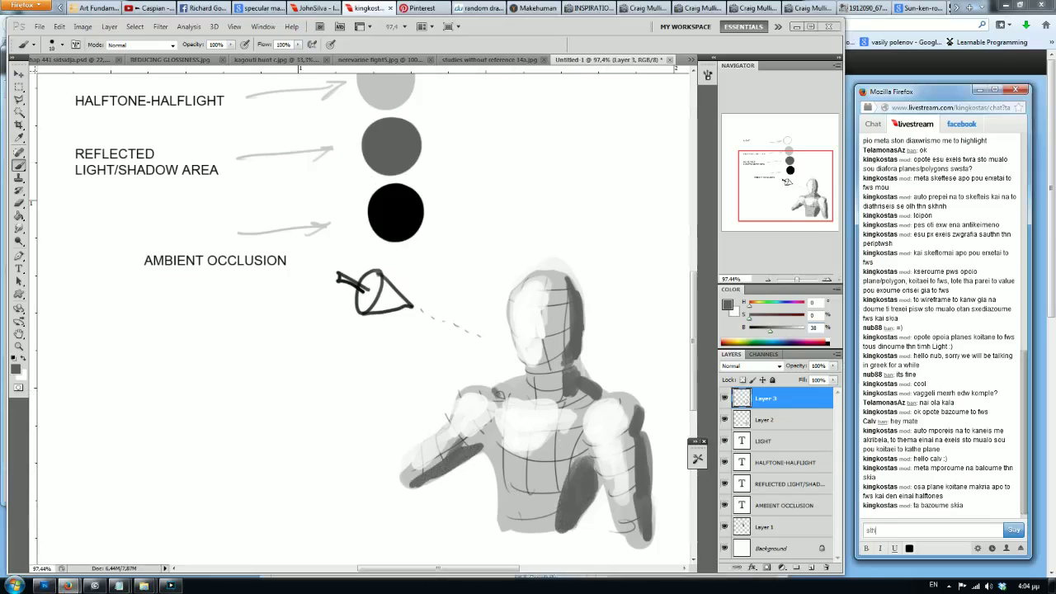
text(n skia ba)
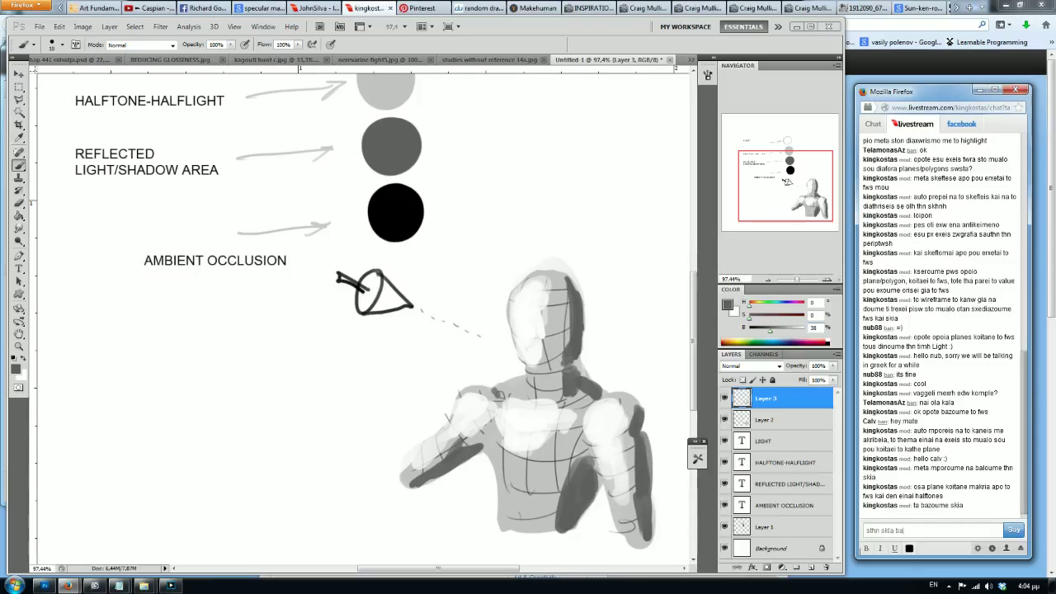
text(da)
text(ey kai oxi)
text( blac)
text( epeidh)
text(s sunit)
text(hws)
text(panta uparxei fill)
text( light)
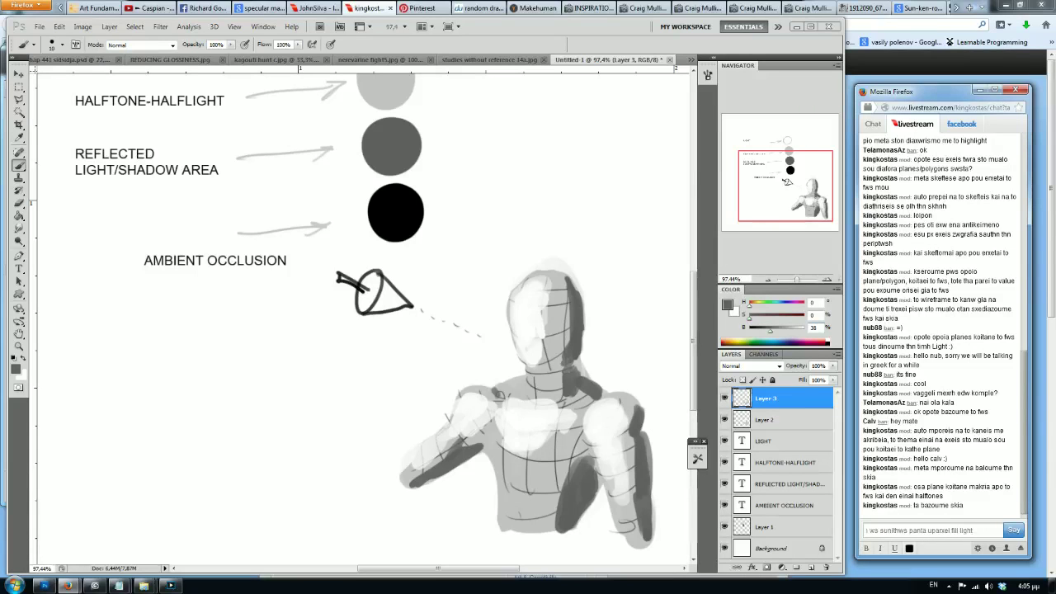
text(/reflected light pou gemis)
text(ze)
text(is k)
key(Return)
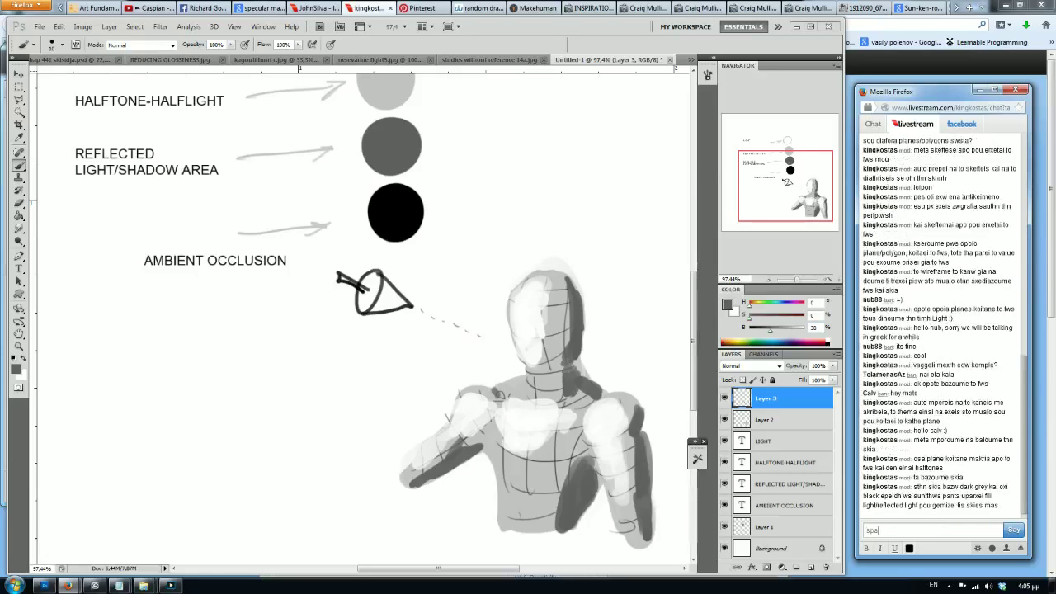
text(nia uparxei maurh ski)
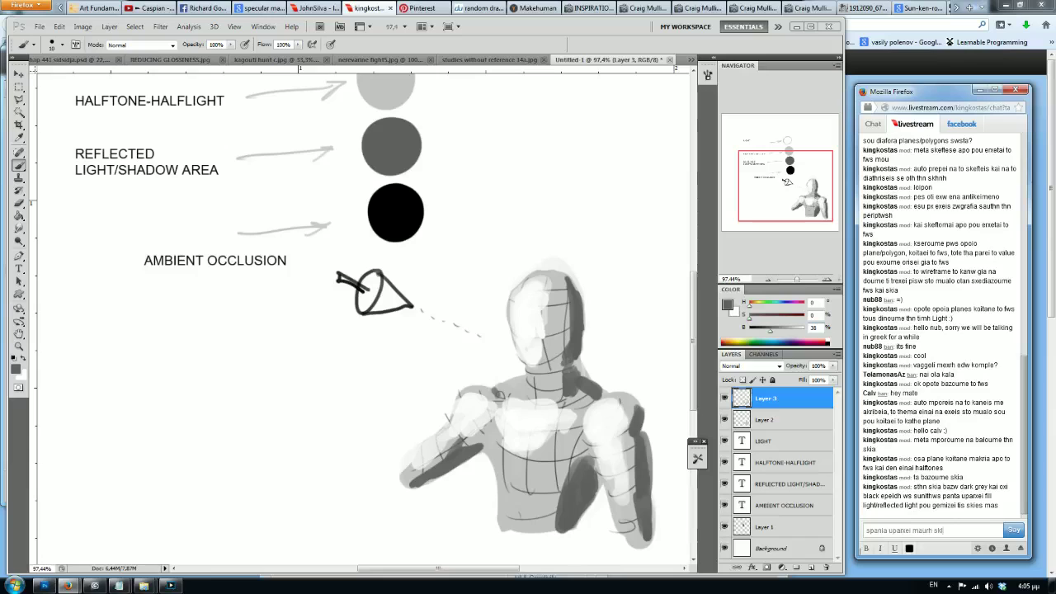
key(Return)
text(o se sugkekrimenes pleriptws)
text( otan de)
text(oume reflect)
text(d light oute apo ou)
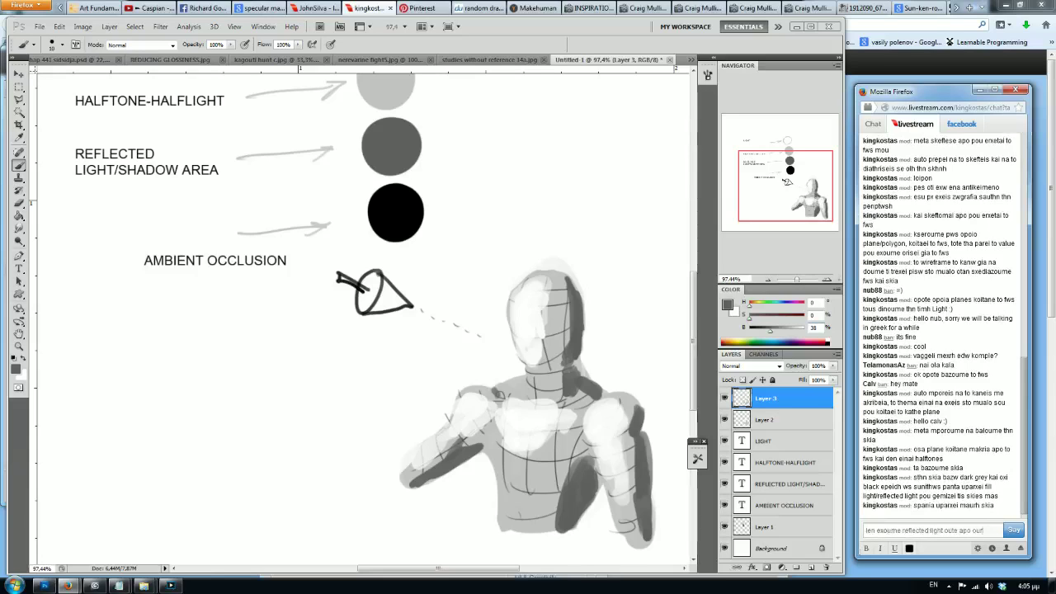
text( oute apo lipota)
key(Return)
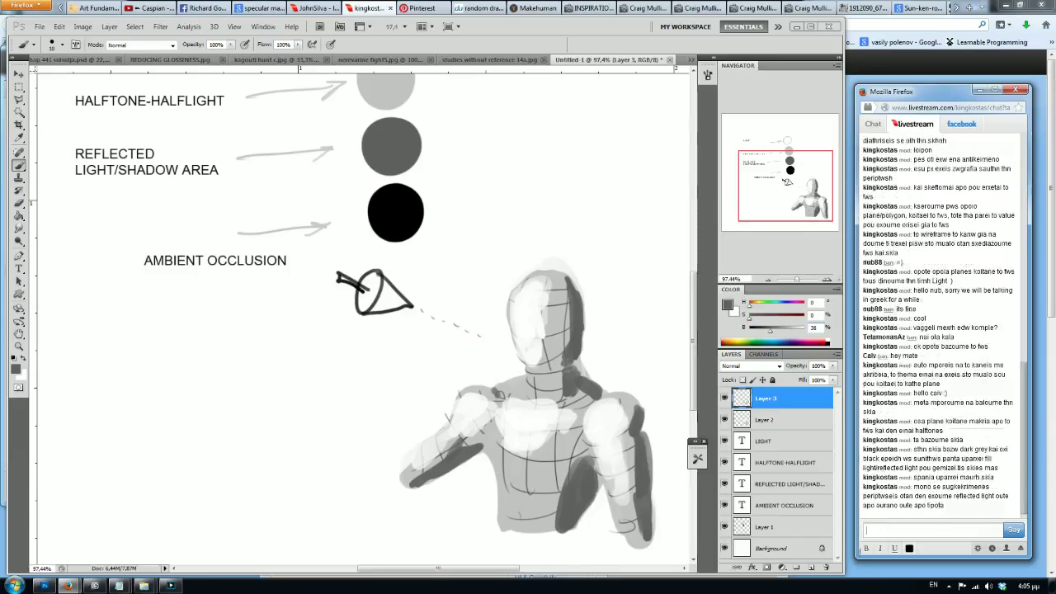
Step: Sample the light grey halftone circle and paint halftone down the face's right side
click(563, 338)
alt+click(386, 88)
drag(561, 309, 561, 358)
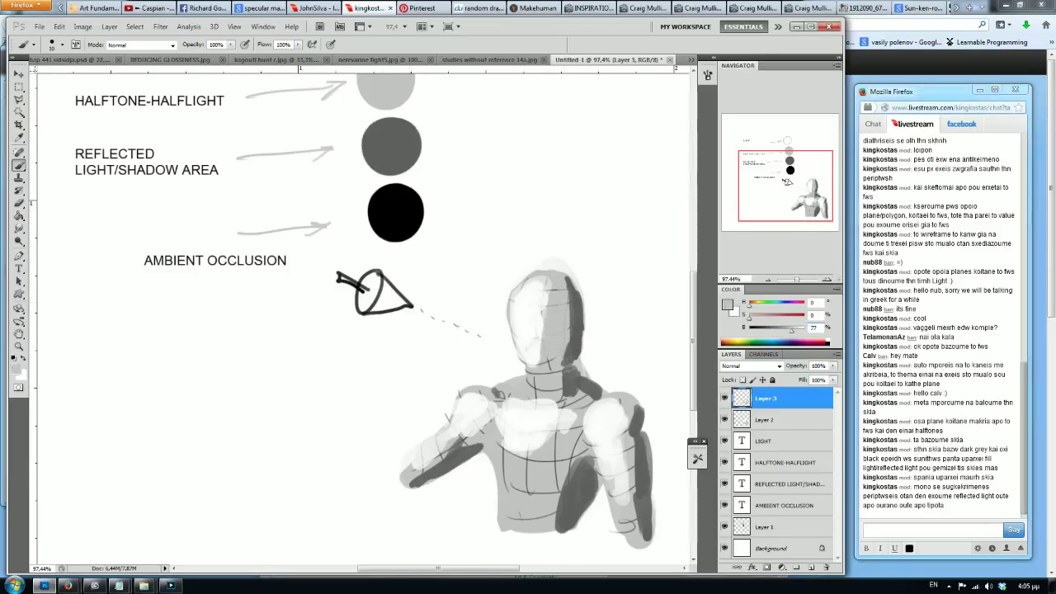
Step: Post chat messages defining halftones and how transition softness depends on the surface type
click(875, 530)
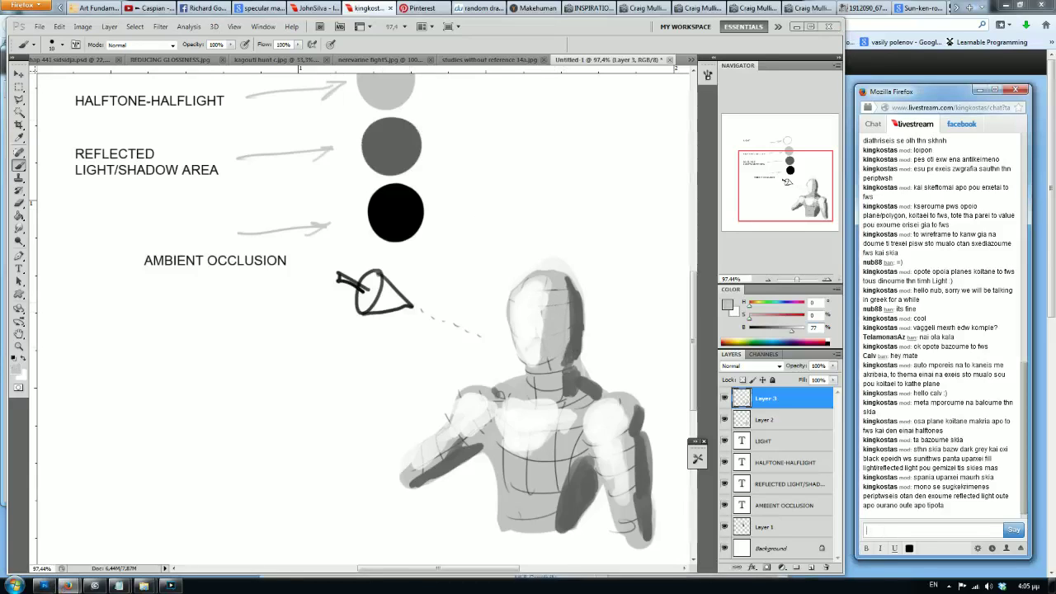
text(halftones einai ekeina ta shmeia a)
text(po ta opoia parn)
text(e apo)
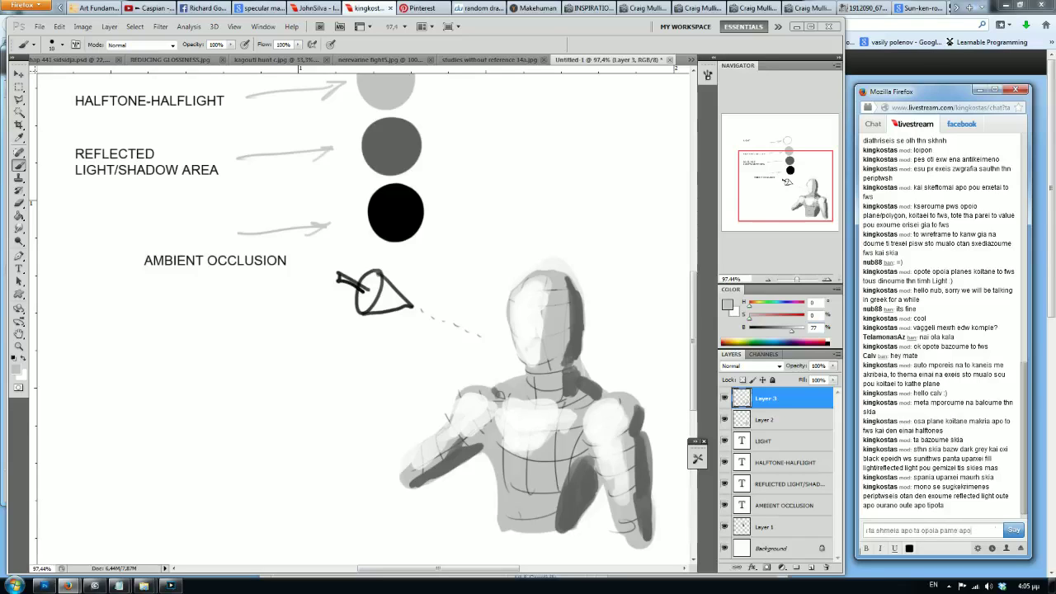
text( to fws sthn ski)
text(a)
key(Return)
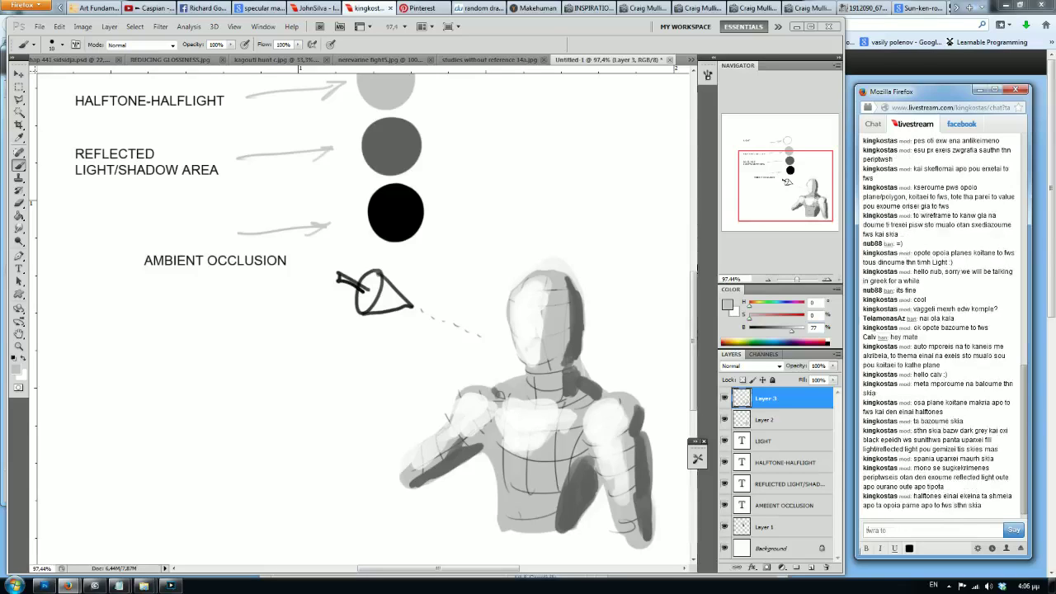
text(poso)
text( apalh einai h metabash)
text( poso apoto)
key(Return)
text(auto eksar)
text(tate apo to ei)
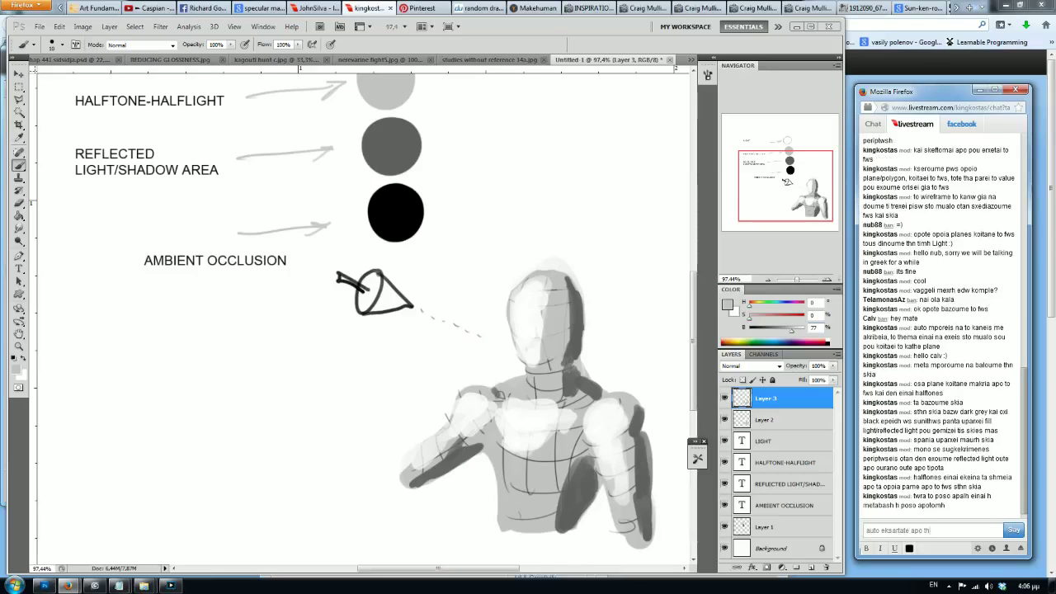
text(dos tha epifaneias)
key(Return)
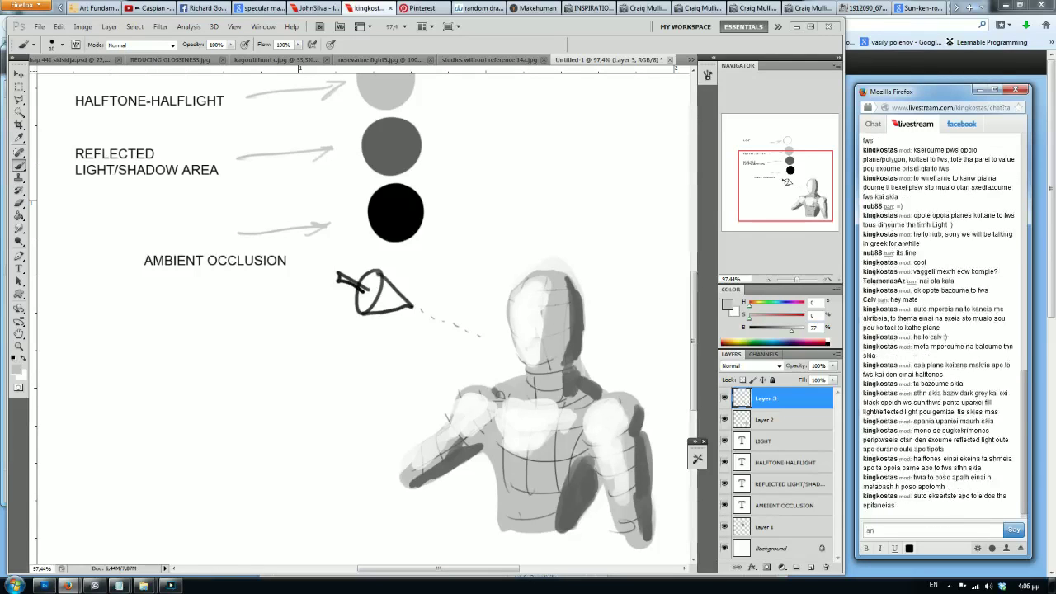
text(epifaneia m)
text(einai)
text(rved?)
key(Return)
Step: Sample the arm shadow's dark grey and draw curved arcs with cross-contours left of the figure
alt+click(578, 484)
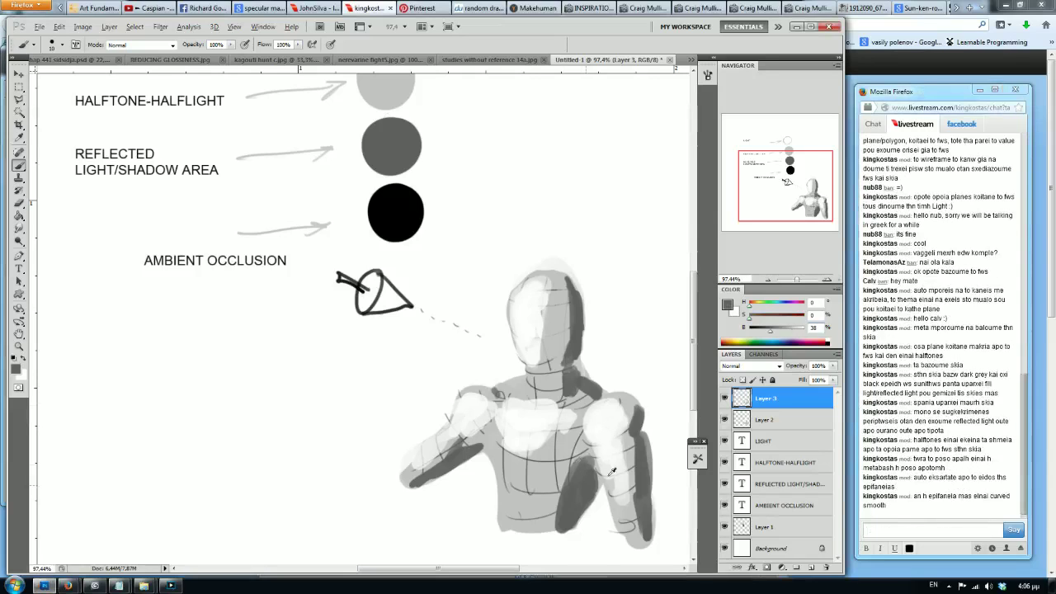
mouse_move(310, 360)
mouse_down()
mouse_move(282, 370)
mouse_move(209, 448)
mouse_up()
key(ctrl+z)
mouse_move(323, 362)
mouse_down()
mouse_move(267, 394)
mouse_move(248, 454)
mouse_up()
drag(356, 375, 286, 476)
drag(389, 396, 330, 489)
drag(417, 409, 349, 499)
drag(282, 363, 426, 449)
drag(256, 387, 389, 460)
drag(235, 421, 369, 490)
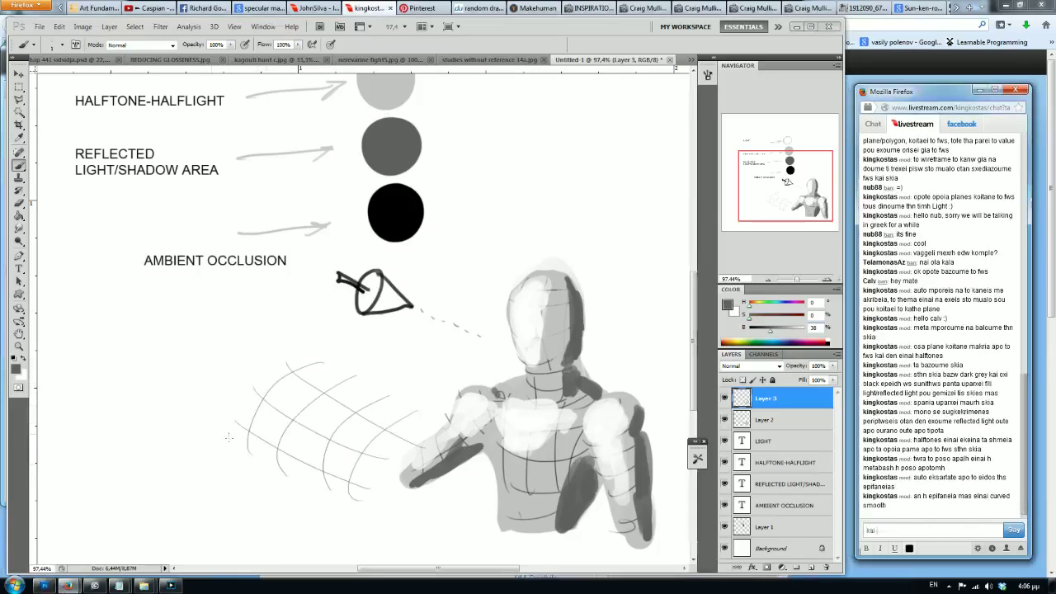
Step: Extend the wireframe grid further left with more arcs, cross-contours and crossed chevron lines
key(Return)
mouse_move(240, 320)
mouse_down()
mouse_move(179, 361)
mouse_move(171, 390)
mouse_move(203, 446)
mouse_up()
drag(269, 338, 224, 435)
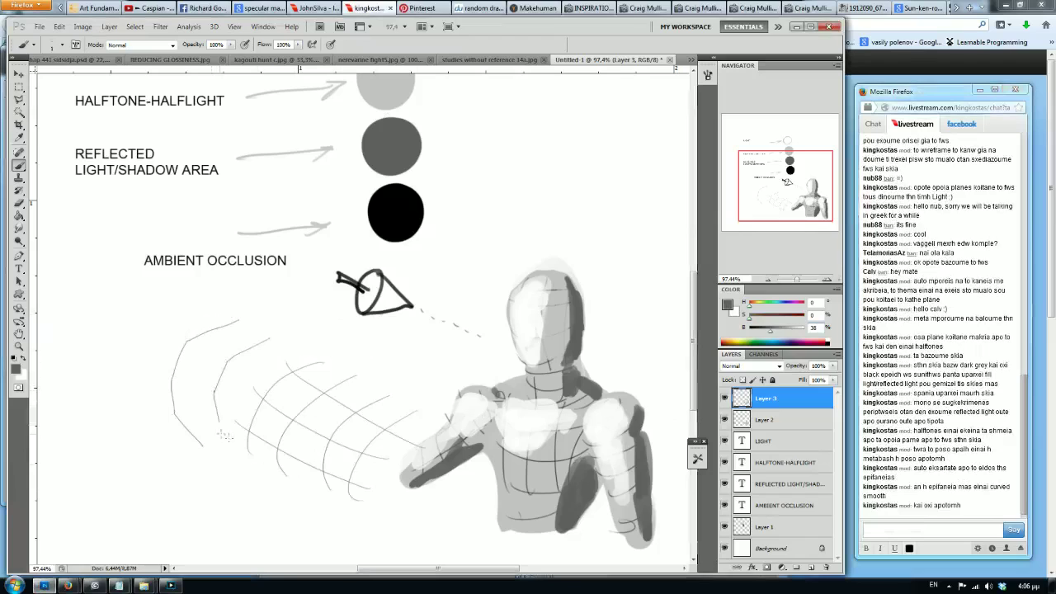
drag(180, 332, 252, 372)
mouse_move(155, 371)
mouse_down()
mouse_move(245, 402)
mouse_move(168, 411)
mouse_up()
mouse_move(114, 298)
mouse_down()
mouse_move(75, 357)
mouse_move(102, 404)
mouse_move(99, 369)
mouse_move(128, 412)
mouse_up()
drag(73, 360, 128, 386)
mouse_move(81, 323)
mouse_down()
mouse_move(144, 348)
mouse_move(167, 325)
mouse_up()
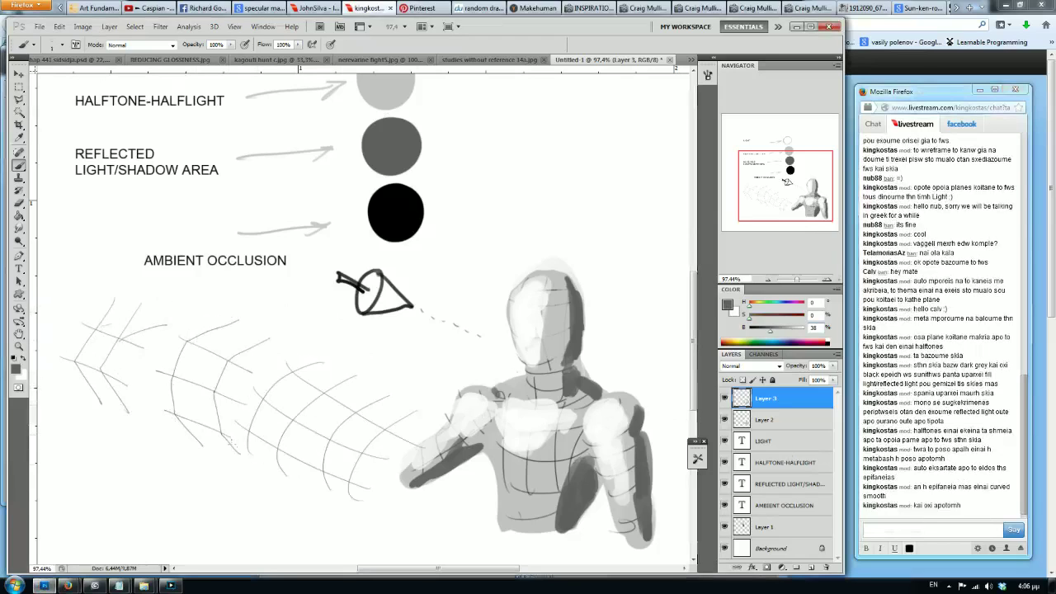
Step: Post chat messages that the surface is smooth, so its edges can be smoothed
click(940, 91)
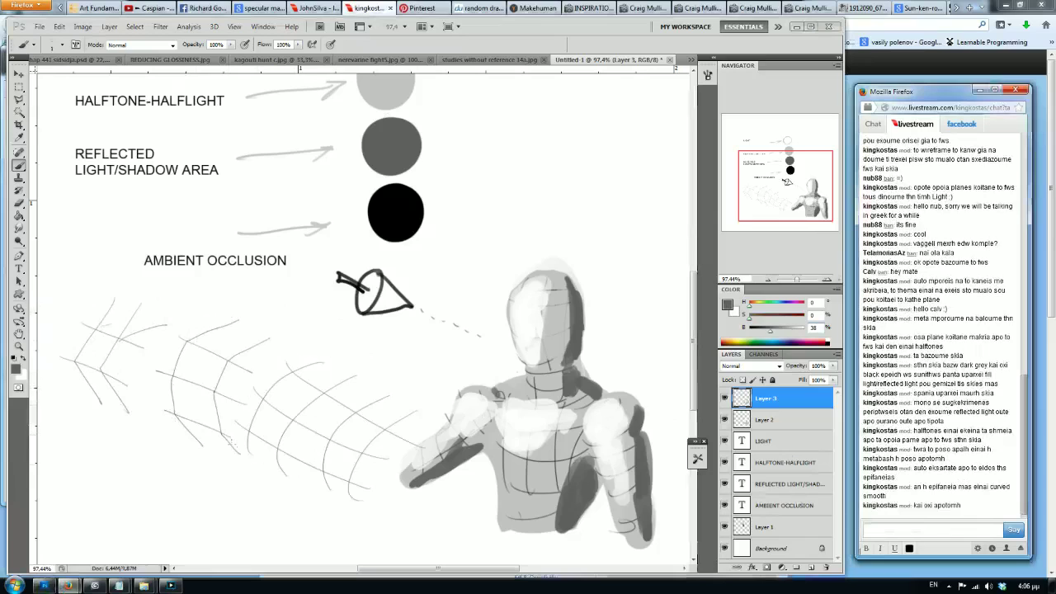
text(h einai smo)
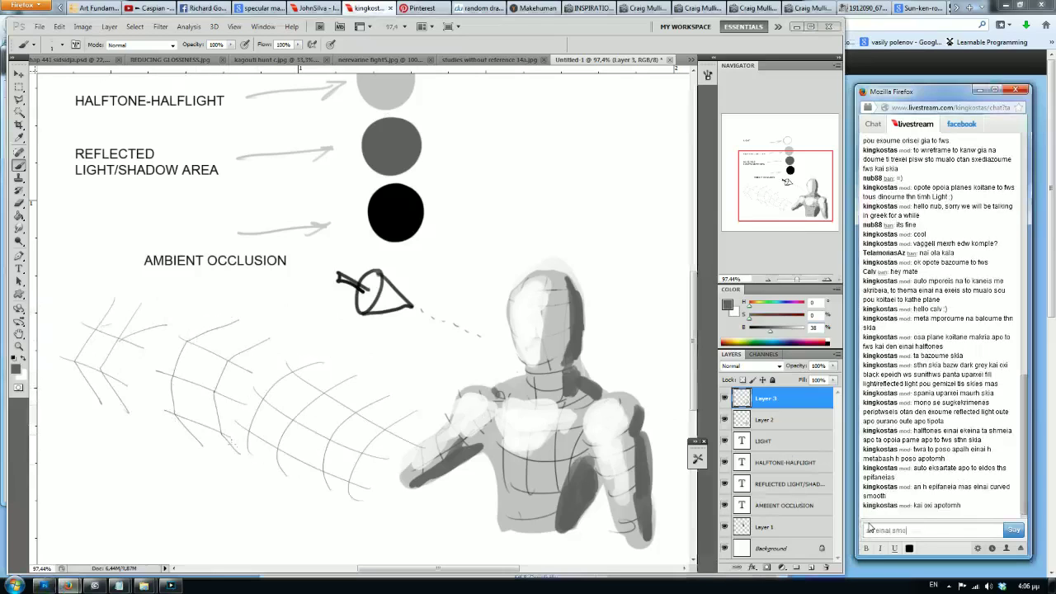
text(oth loipon)
key(Return)
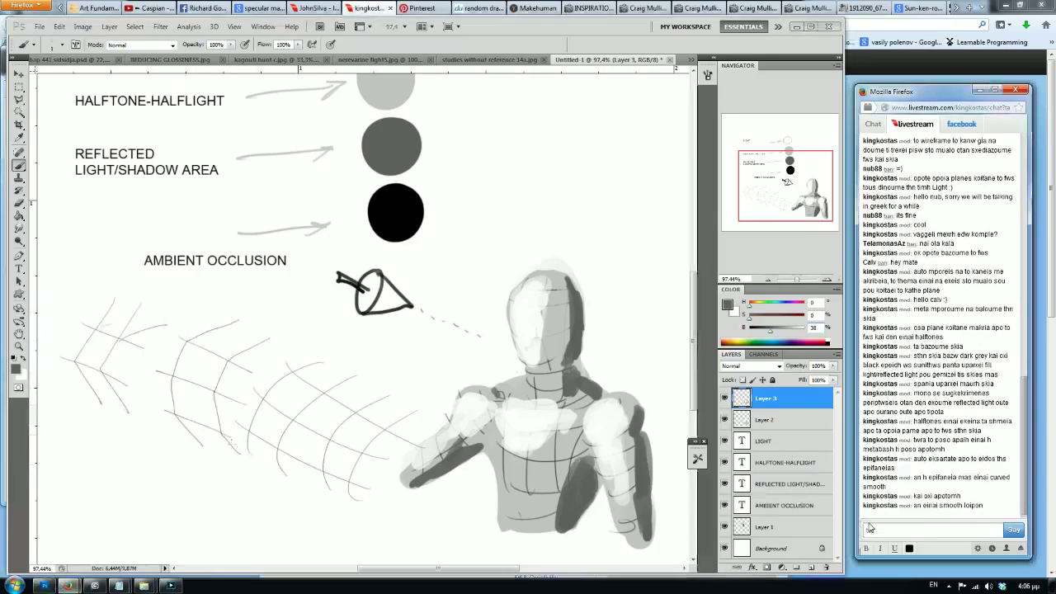
text(mporoume an)
text(eta n)
text(a kanoume)
text( smooth ta edges)
key(Return)
Step: With the Smudge tool, blend the head, neck and upper chest shading, resizing the brush as needed
click(18, 228)
mouse_move(542, 303)
mouse_down()
mouse_move(548, 284)
mouse_move(540, 347)
mouse_move(560, 356)
mouse_move(565, 320)
mouse_move(548, 289)
mouse_move(516, 333)
mouse_up()
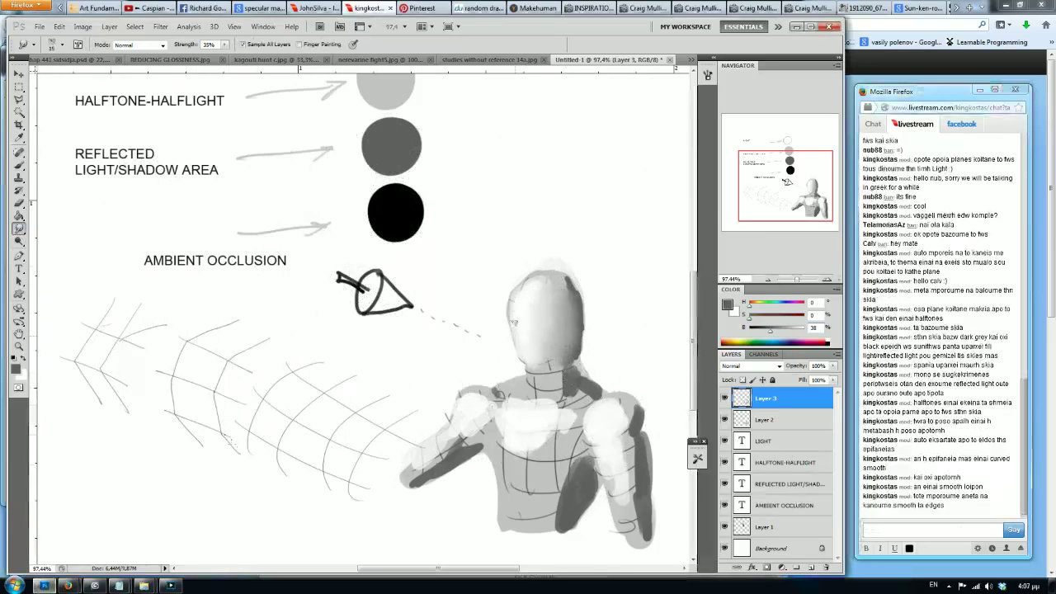
mouse_move(519, 297)
mouse_down()
mouse_move(554, 282)
mouse_move(543, 285)
mouse_up()
key(bracketleft)
key(bracketleft)
mouse_move(552, 367)
mouse_down()
mouse_move(536, 368)
mouse_move(543, 386)
mouse_move(573, 388)
mouse_up()
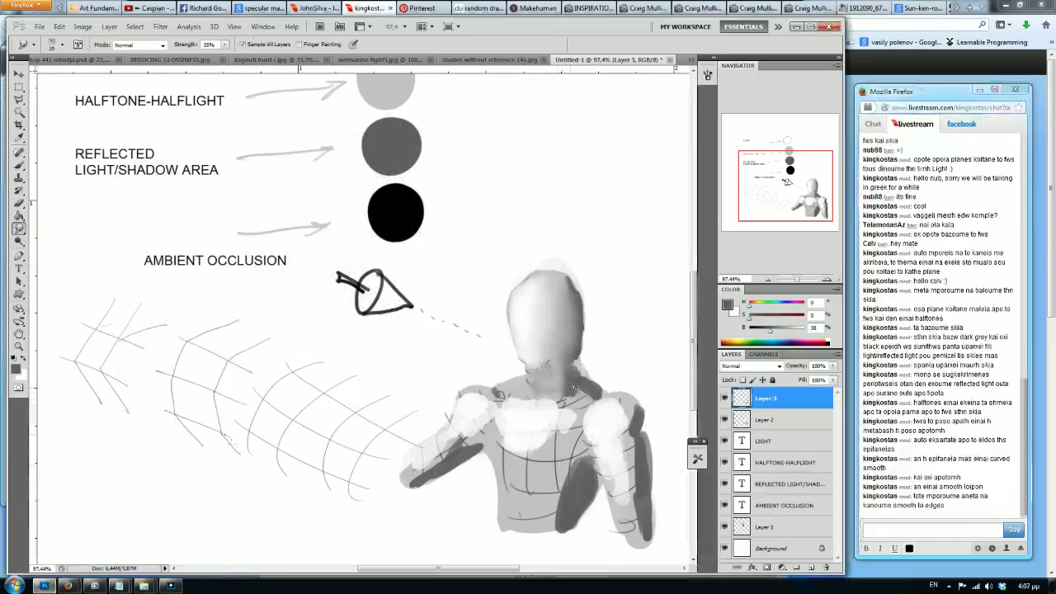
key(bracketright)
mouse_move(567, 424)
mouse_down()
mouse_move(544, 446)
mouse_move(561, 462)
mouse_move(566, 505)
mouse_move(563, 462)
mouse_up()
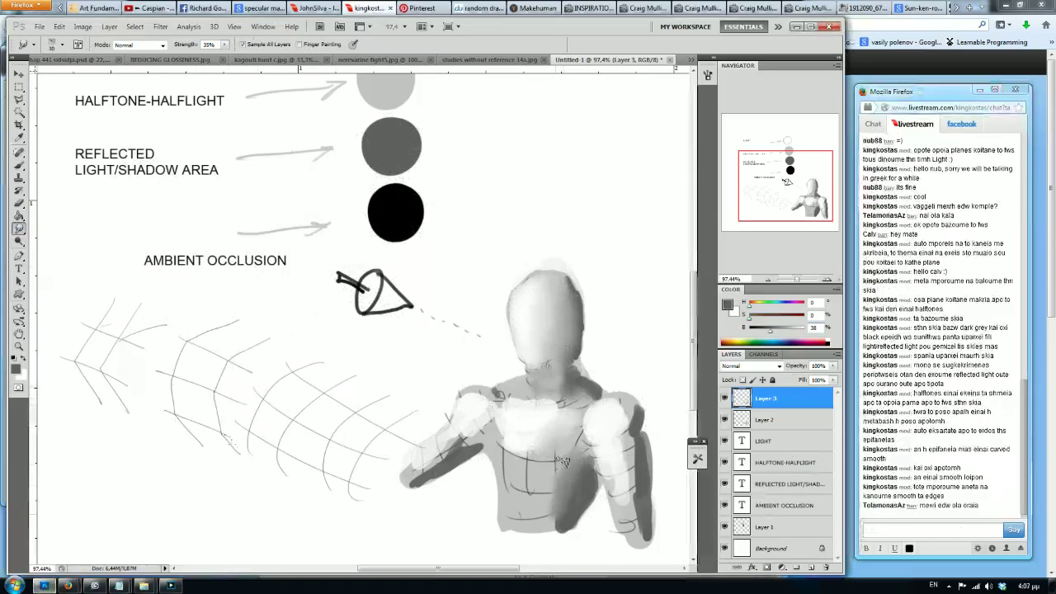
Step: Note in chat that a soft brush also works, then smudge the right arm and a chest band
click(917, 532)
text(smooth)
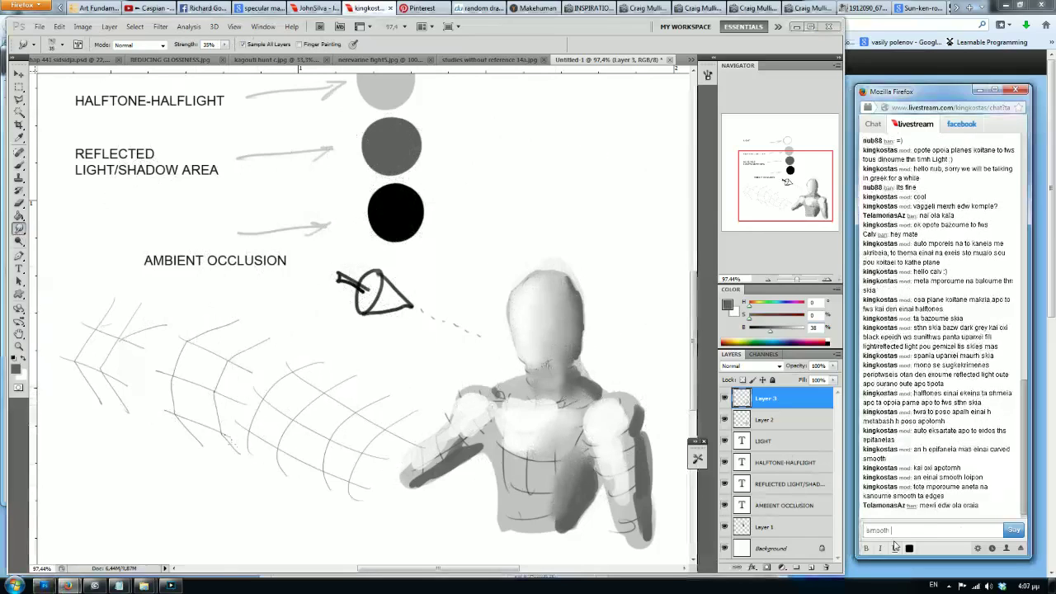
text(mporeis na kaneis ka)
text(i me)
text( soft brush anyway)
key(Return)
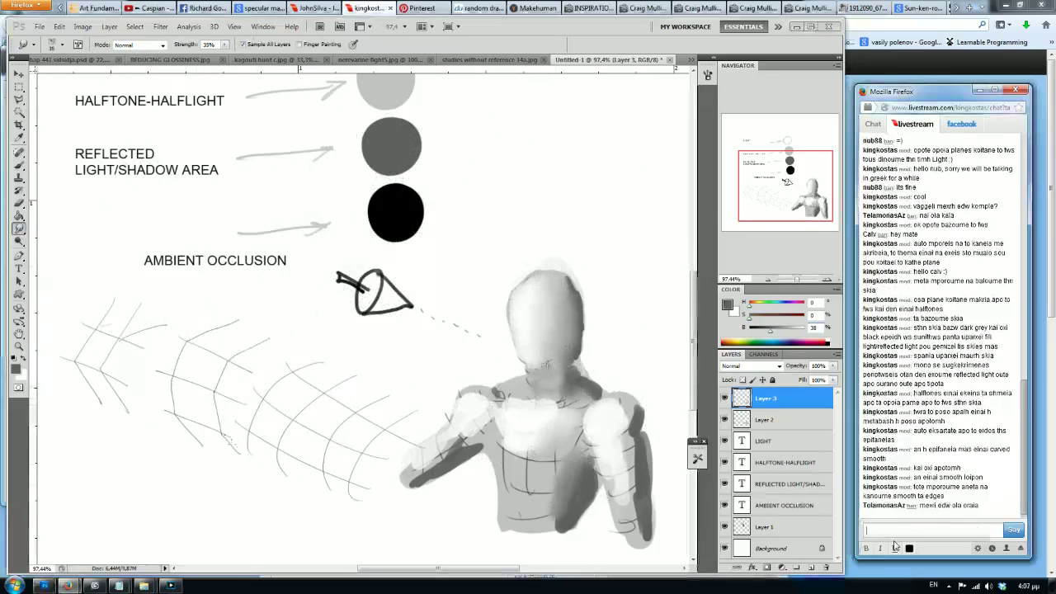
text(o zhthma einia na katanoh)
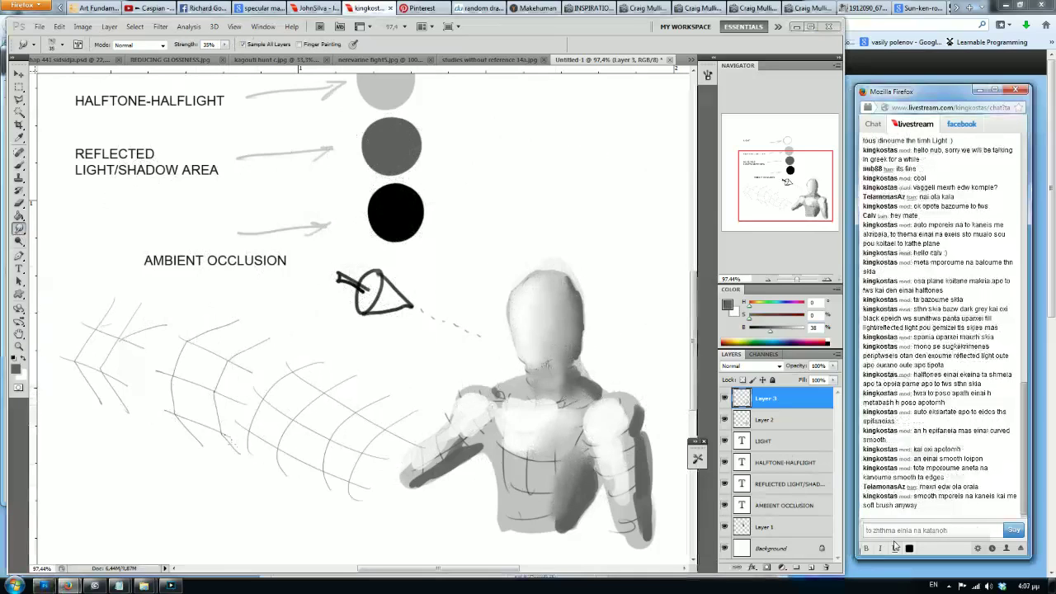
text(eis)
text( to logo pou kanoume smooth)
key(Return)
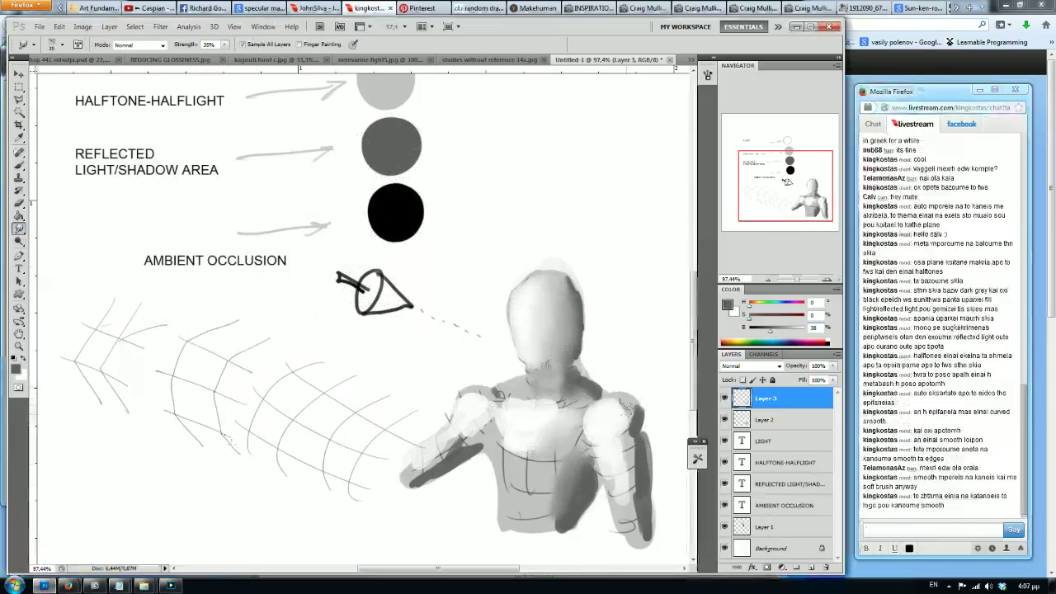
mouse_move(632, 433)
mouse_down()
mouse_move(625, 456)
mouse_move(640, 532)
mouse_up()
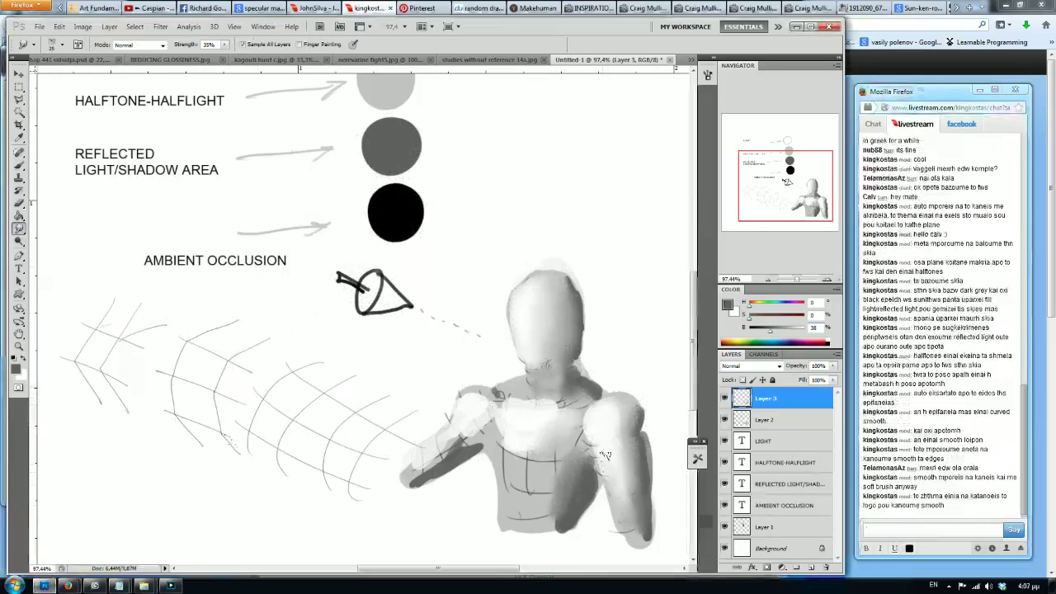
mouse_move(525, 401)
mouse_down()
mouse_move(549, 498)
mouse_move(533, 508)
mouse_move(534, 429)
mouse_move(472, 396)
mouse_move(413, 472)
mouse_move(597, 394)
mouse_up()
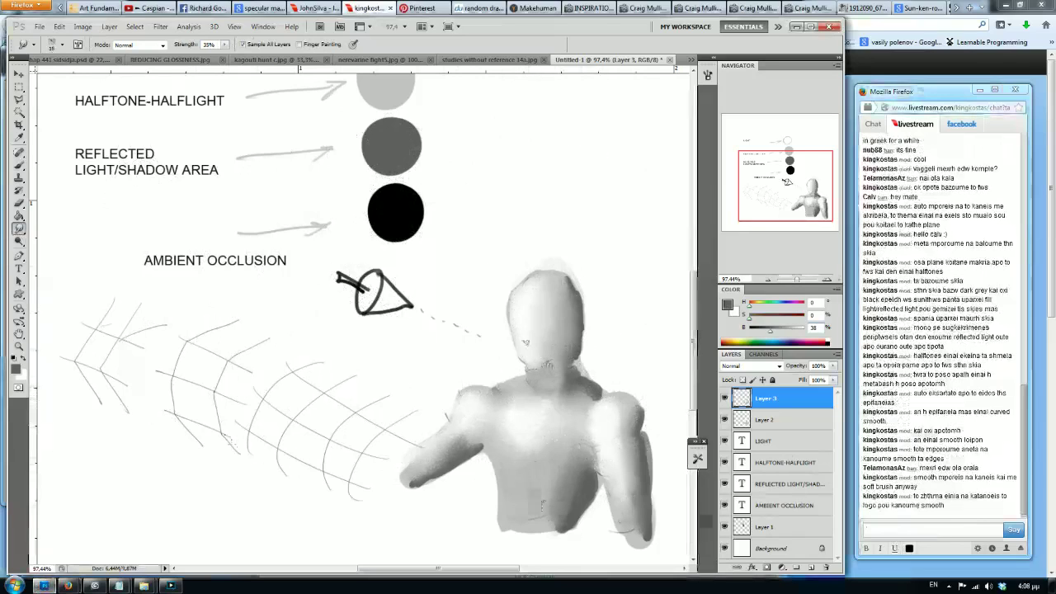
Step: With an enlarged white brush, paint out the head halo and lighten the arm edge and left shoulder
click(19, 165)
alt+click(521, 248)
key(bracketright)
key(bracketright)
key(bracketright)
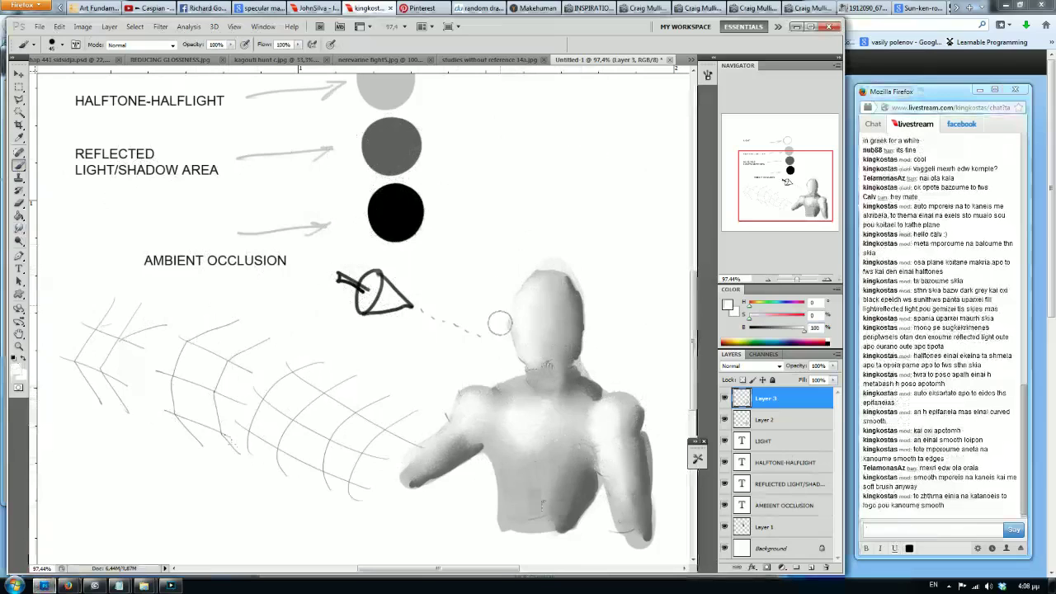
mouse_move(528, 262)
mouse_down()
mouse_move(565, 258)
mouse_move(582, 356)
mouse_move(638, 393)
mouse_up()
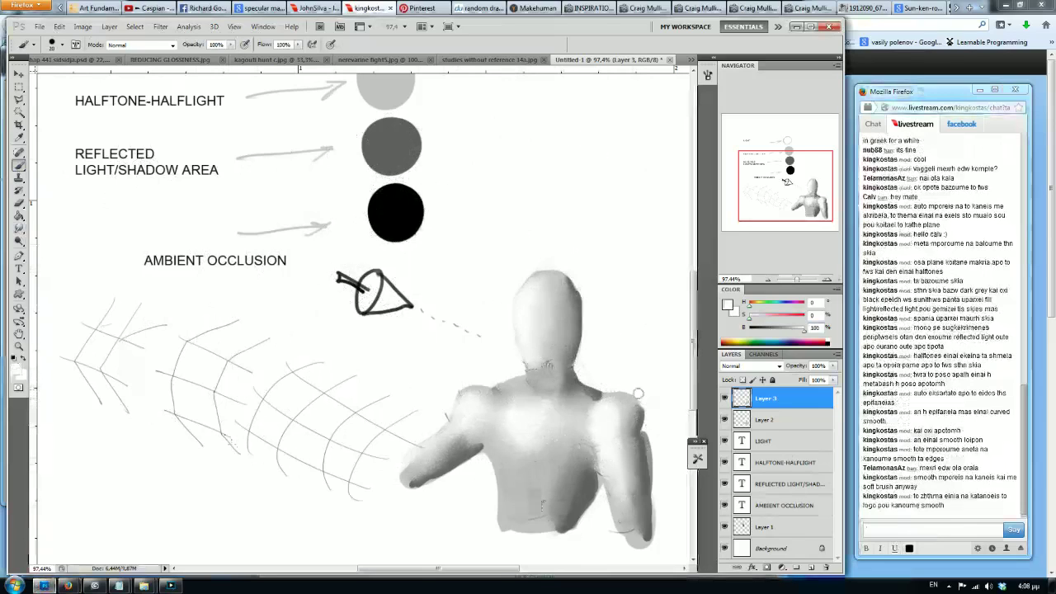
mouse_move(638, 393)
mouse_down()
mouse_move(611, 509)
mouse_move(473, 522)
mouse_up()
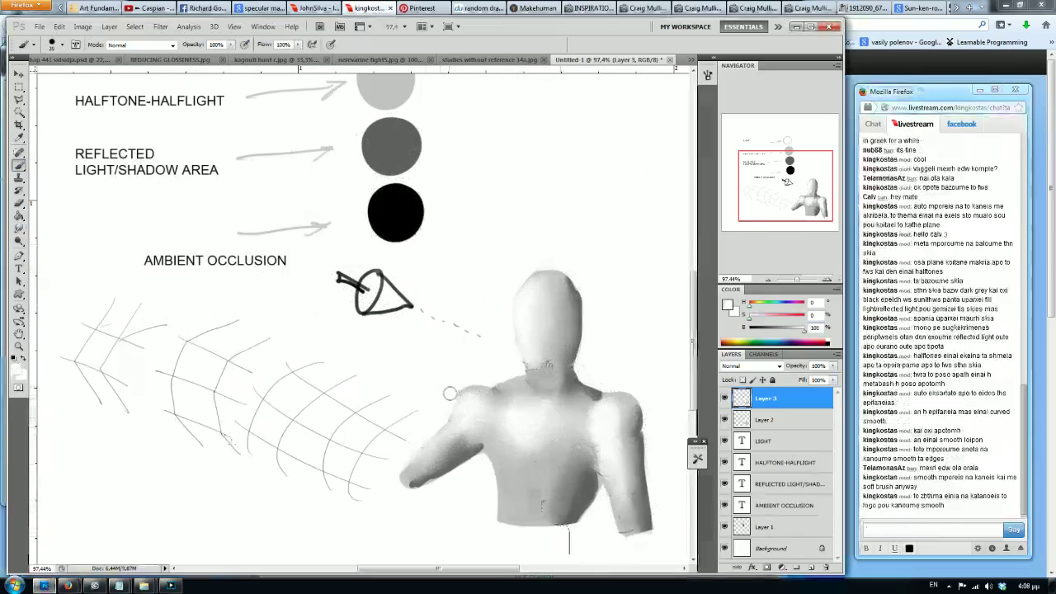
drag(467, 388, 475, 385)
click(952, 530)
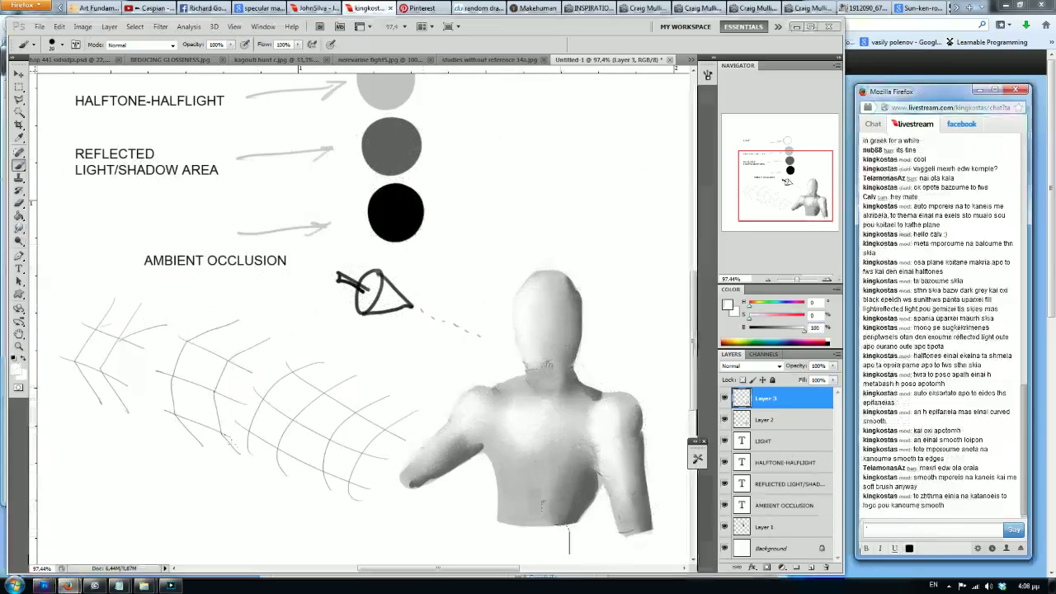
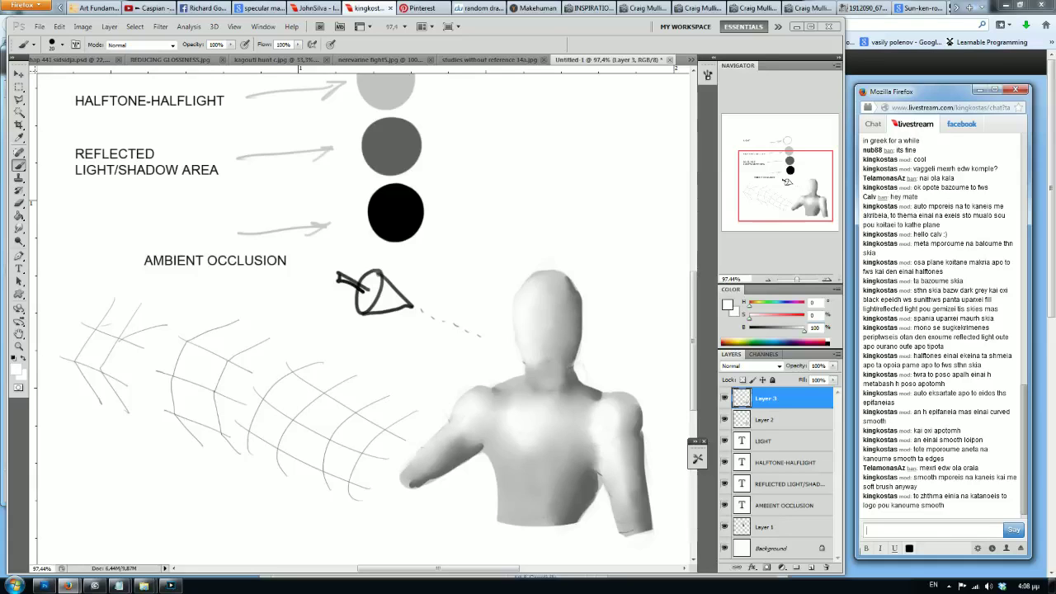
Step: Post two chat replies about the model's wireframe and about texture in this case
text(lo modeling kaneis)
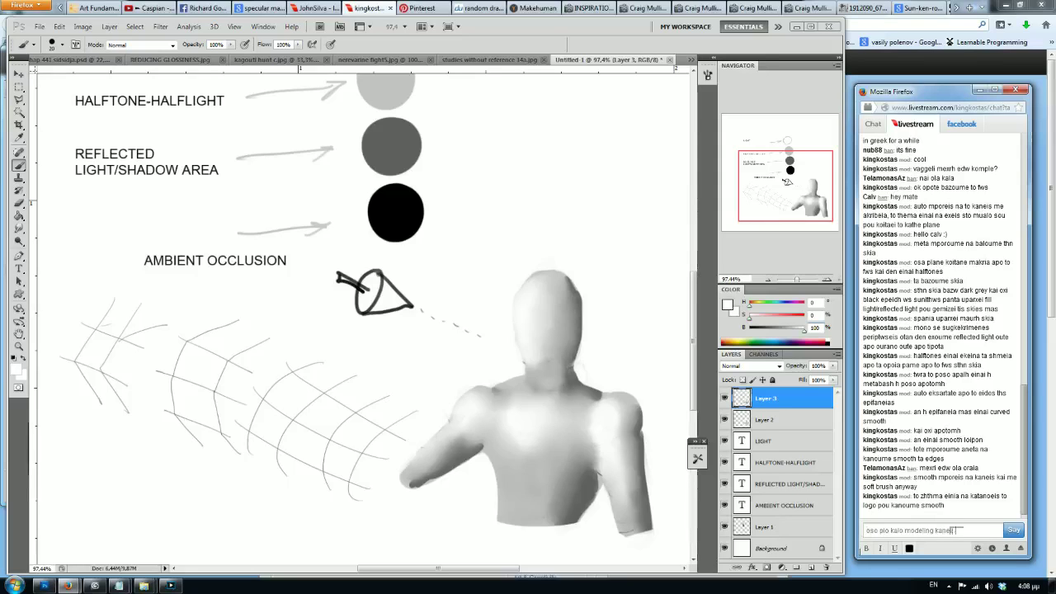
text(alutero wrame dip kl toso b)
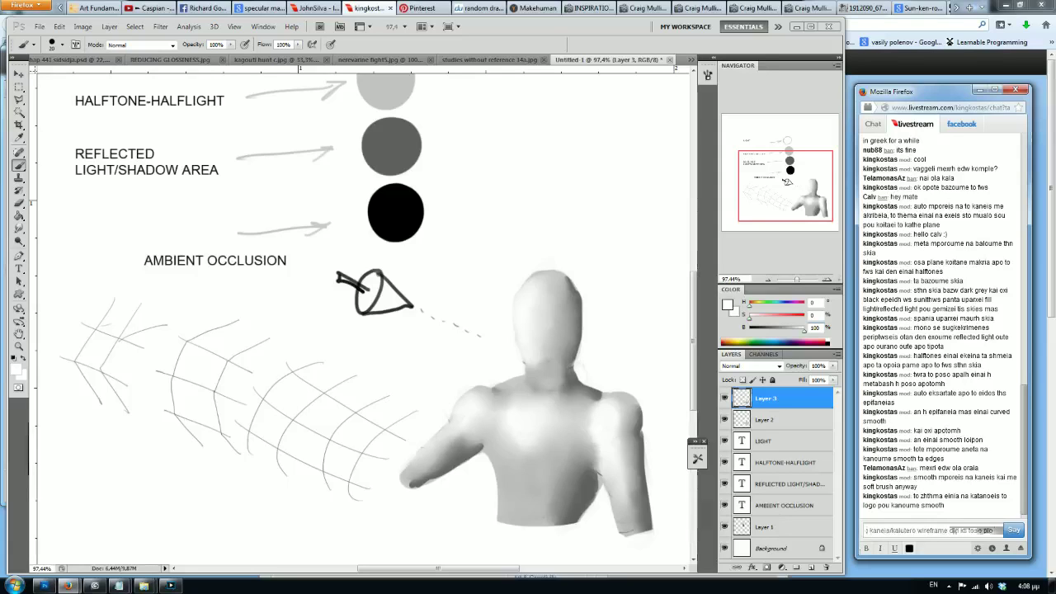
text( kalo tha f)
text(ainetai to antike)
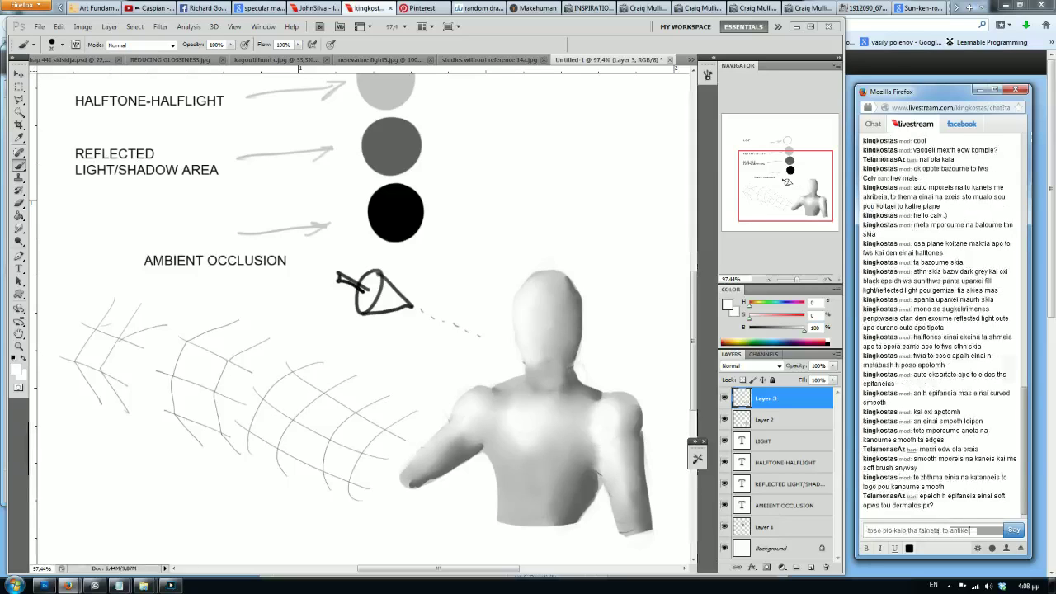
key(Return)
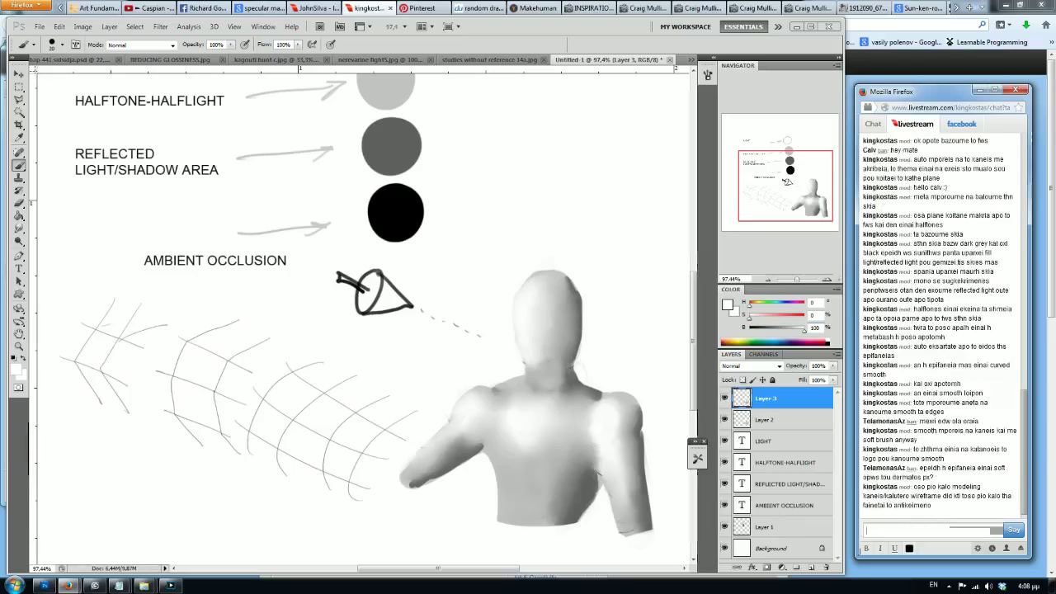
text(kam)
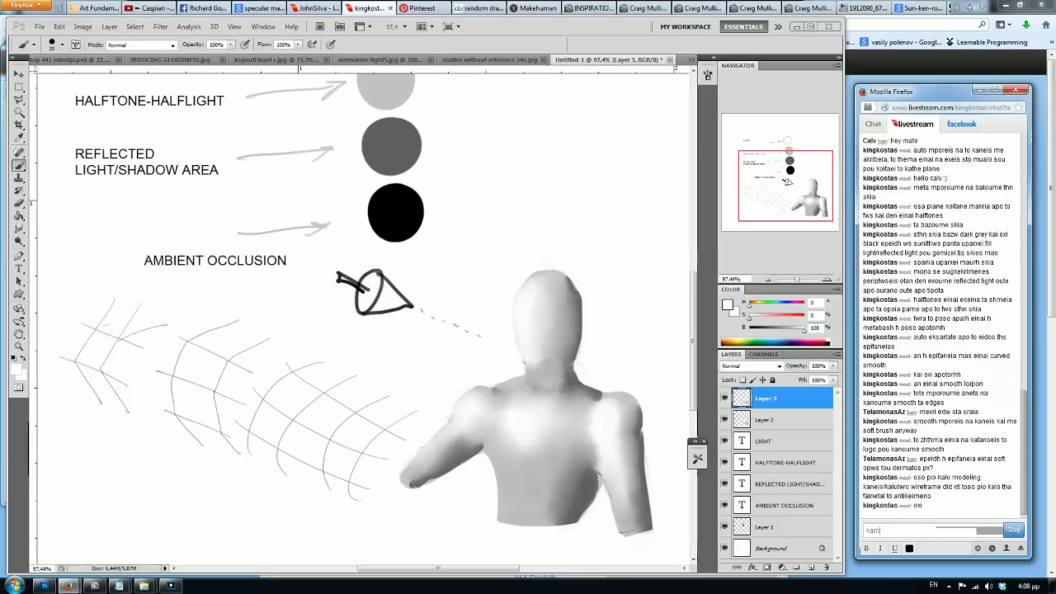
text(ia sxe)
text(ture saufhn thn periptws)
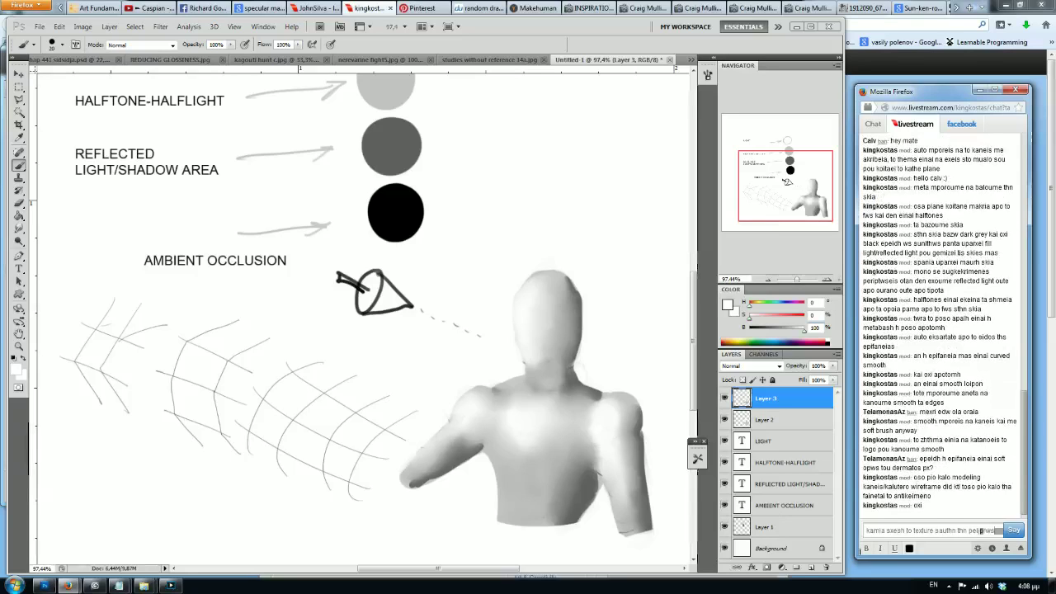
key(BackSpace)
key(BackSpace)
key(BackSpace)
key(BackSpace)
key(BackSpace)
key(BackSpace)
text(eriptwsh)
key(Return)
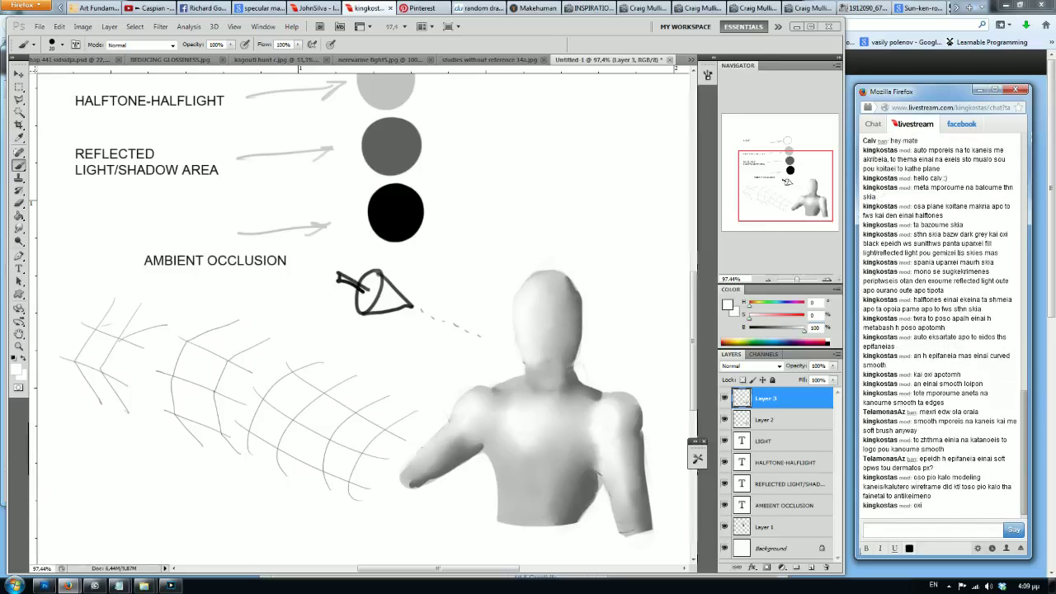
Step: Post three short follow-up chat replies continuing the explanation
text(p)
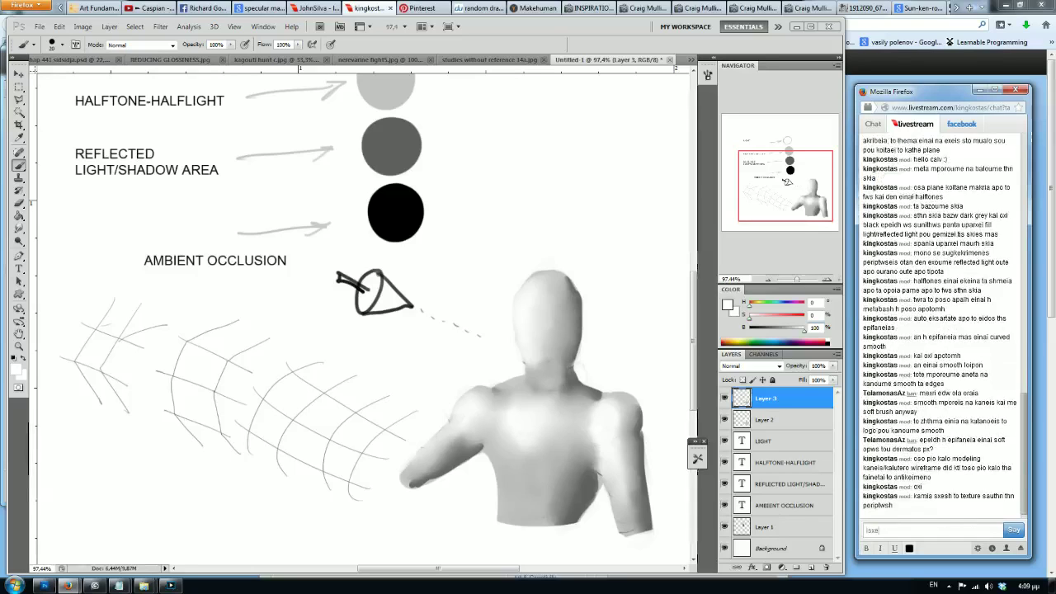
text(el auto pou)
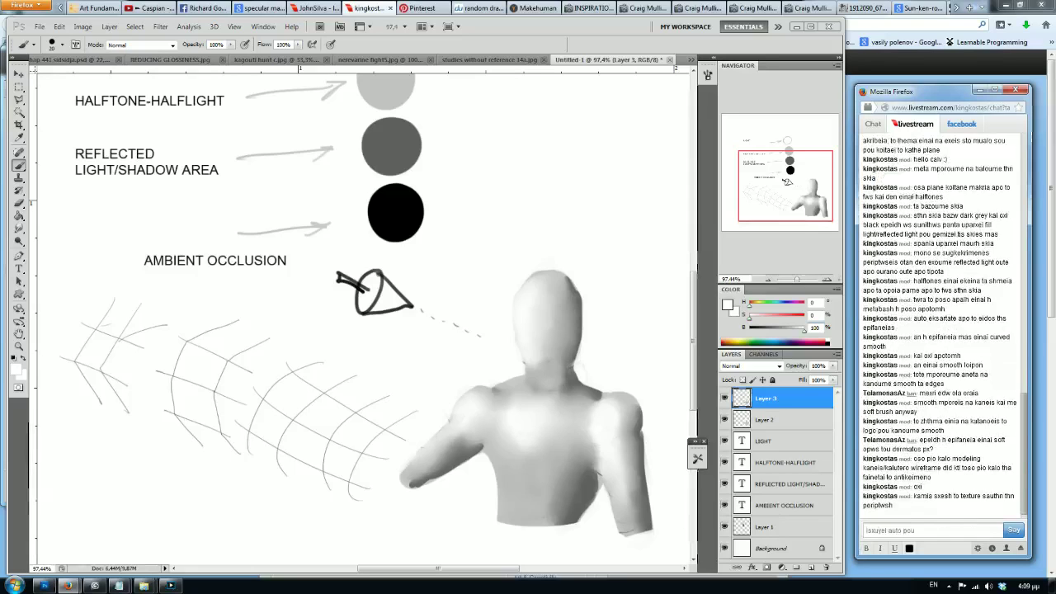
text( oxi)
key(Return)
text(twra anaferoma)
text( ge)
text( pws)
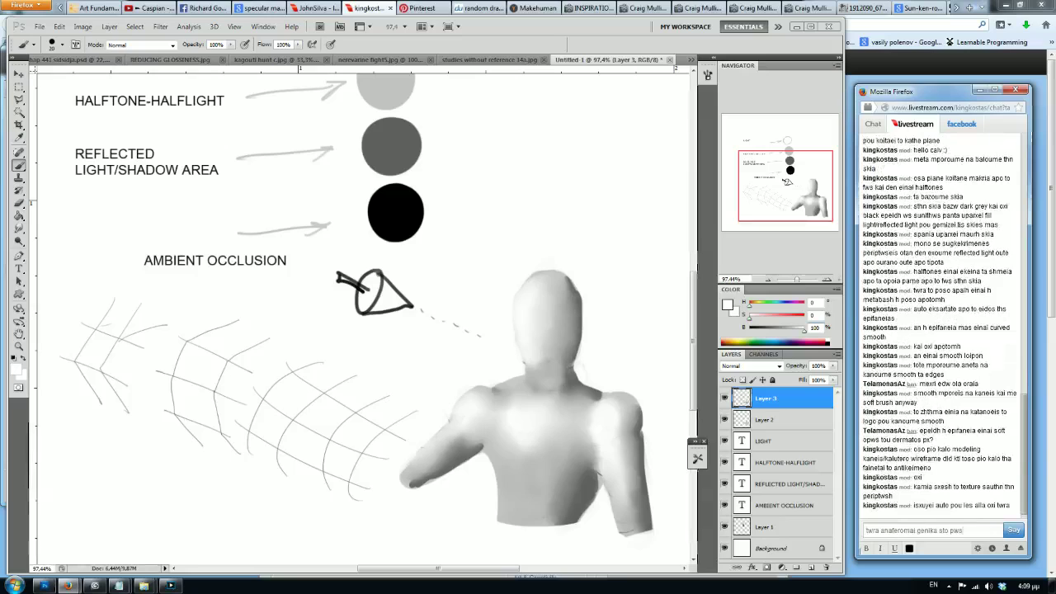
text( na to)
key(Return)
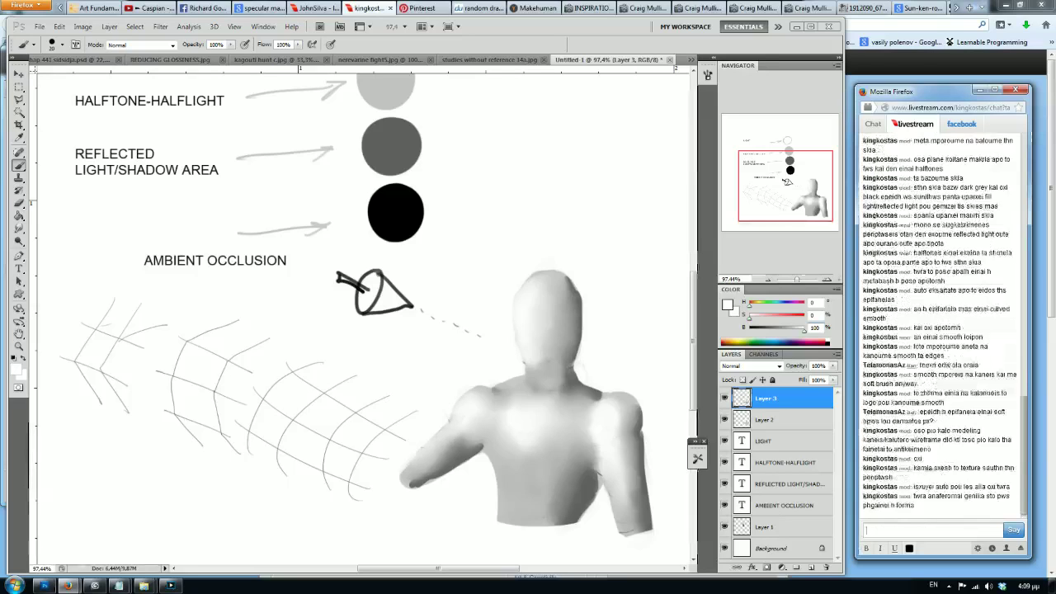
text(einai)
key(BackSpace)
key(BackSpace)
key(Return)
Step: Post replies about abrupt changes in form and begin a message about smooth changes
text(ei apo)
text(tomh allag)
key(Return)
text(les kai axel)
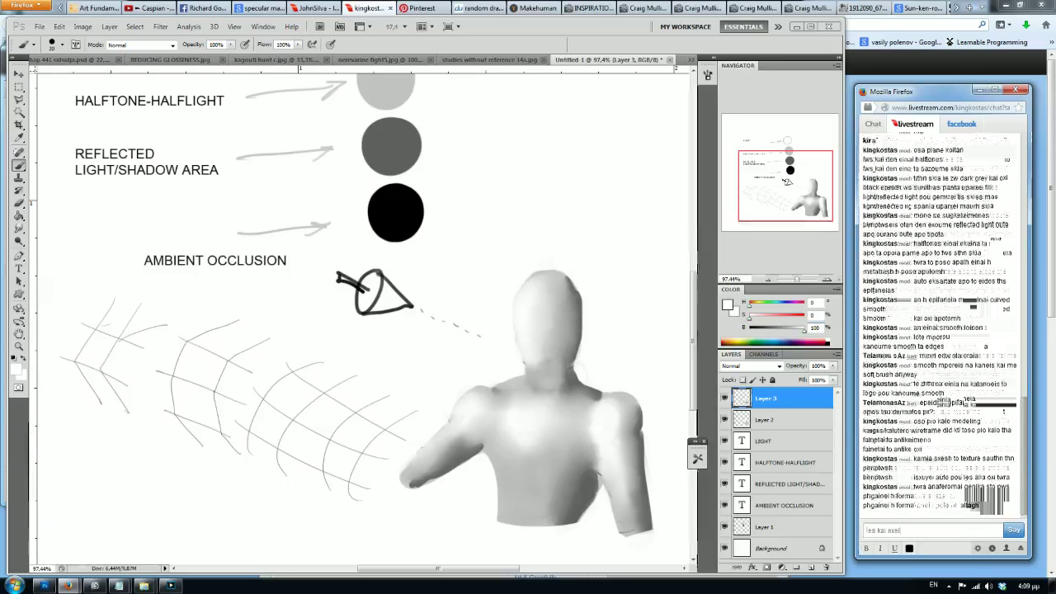
text( exei zari tou)
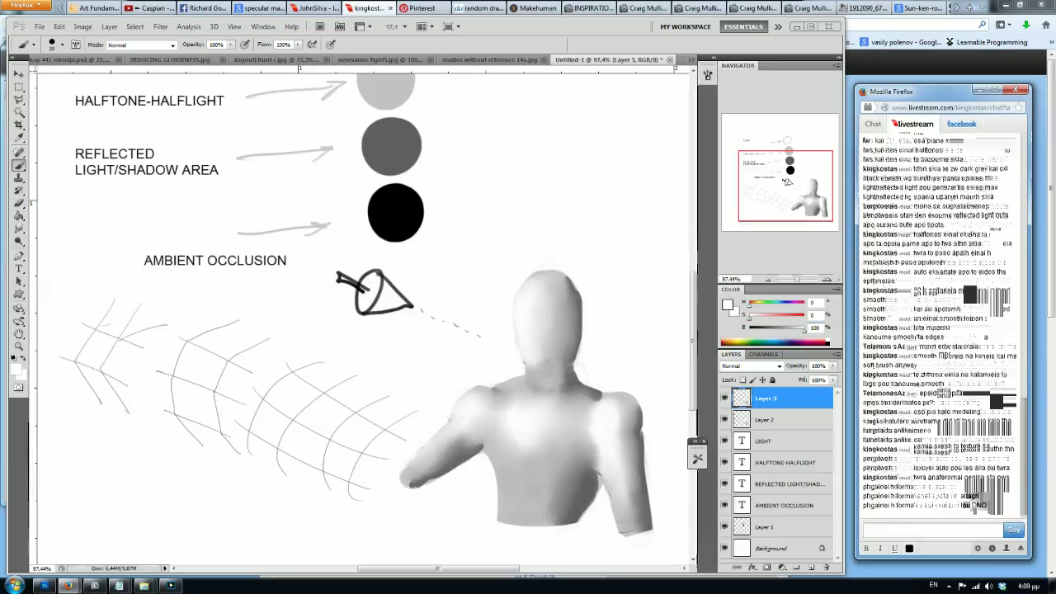
key(Return)
text(h kanei omath allath)
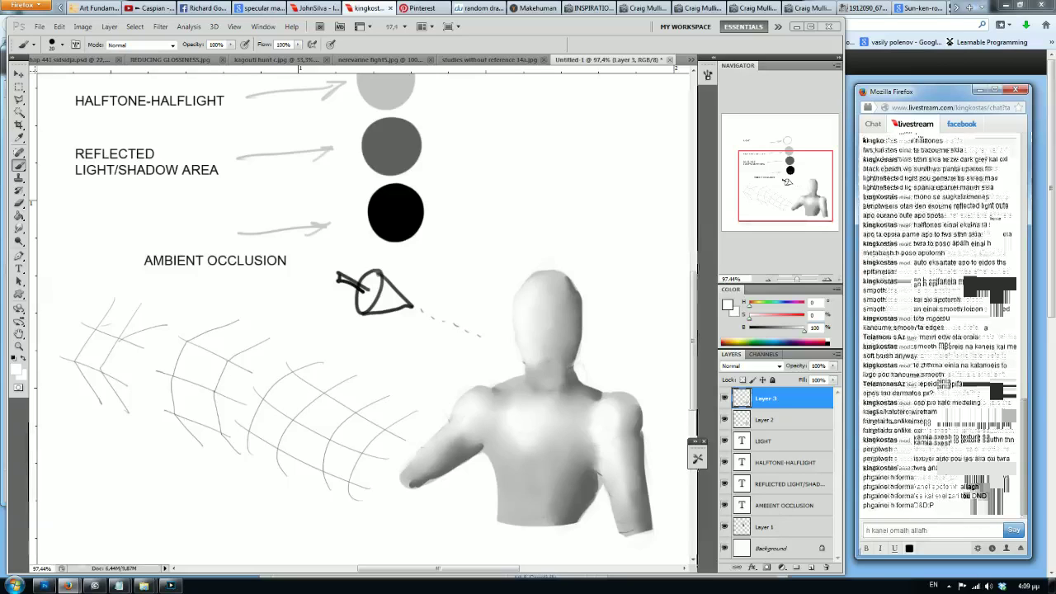
text( opws mia sfaira)
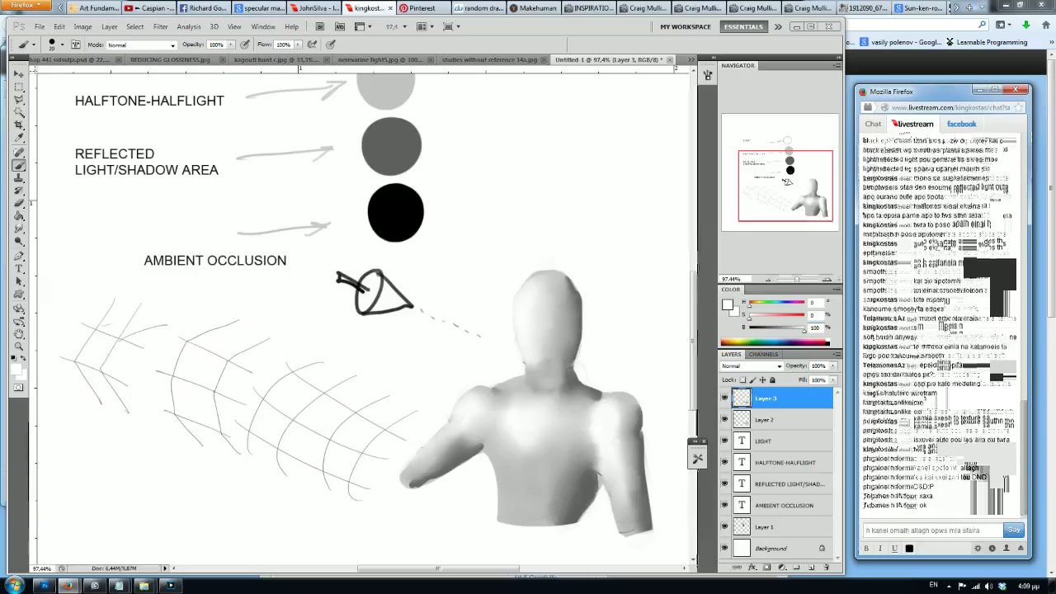
Step: Post replies about observing objects around you and the abrupt change from brow to hair
key(Return)
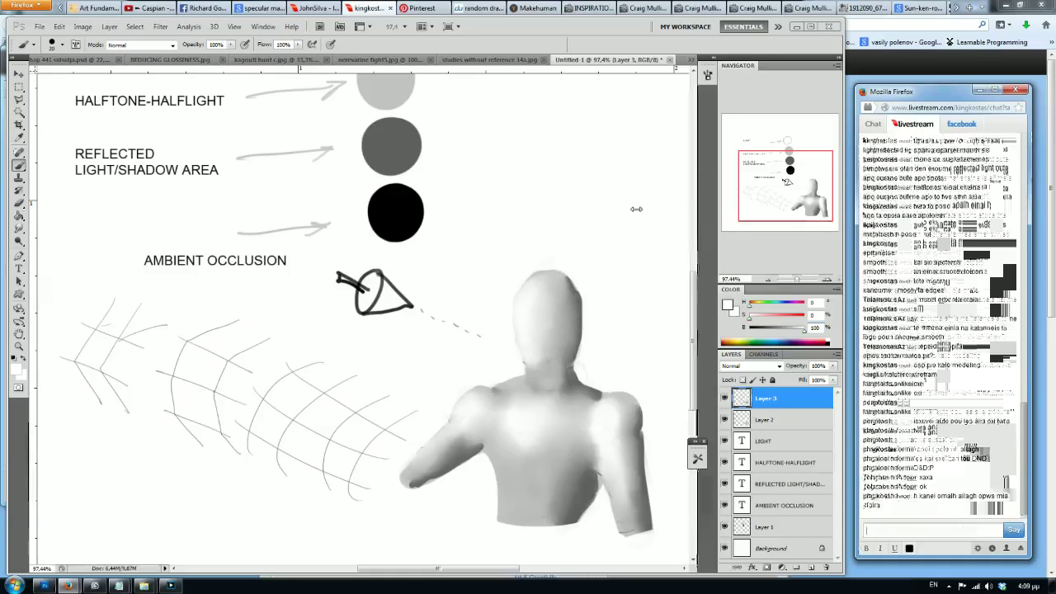
text(oso polu tha)
text( ta parathreis auta ta p)
text(ragmata guro sou, toso pio)
text( eukola tha to kaneis kai sta antikeimena sou)
key(Return)
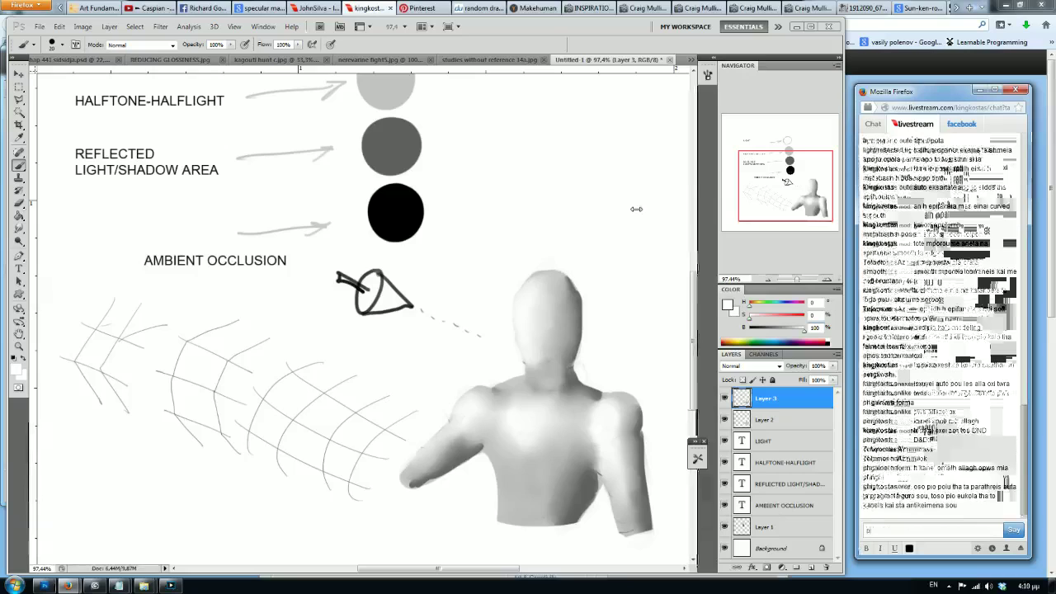
text(katw apo to fru)
text(di exeis apotomh all)
text(gh)
text( kai ftaneis sto mali)
key(Return)
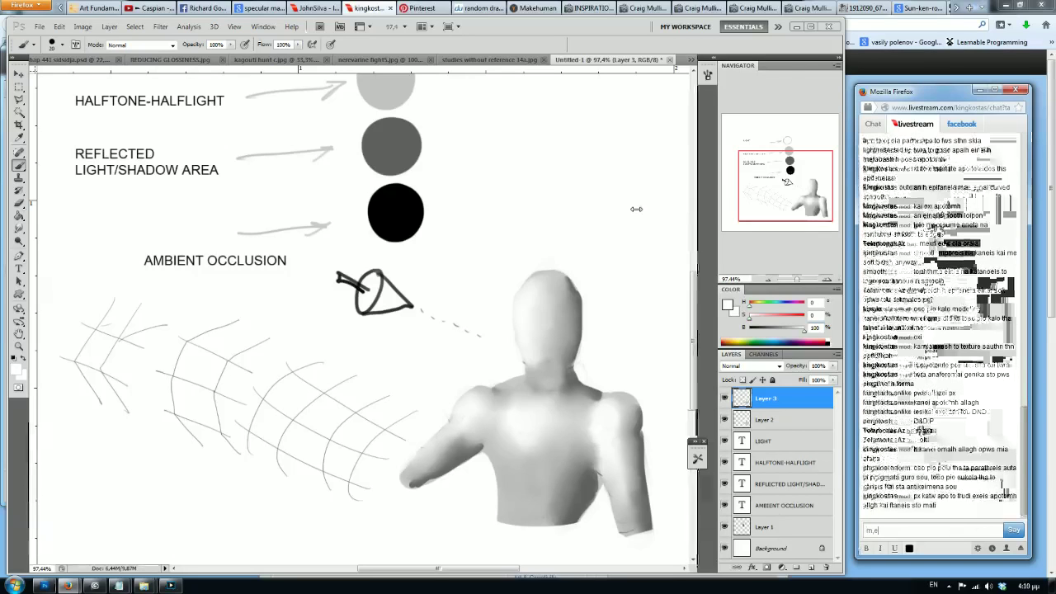
Step: Post replies about sensing surfaces by touch and edges being the most basic category
text(thn afh mporeis na katalabeis pws kounietai mia epifa)
key(Return)
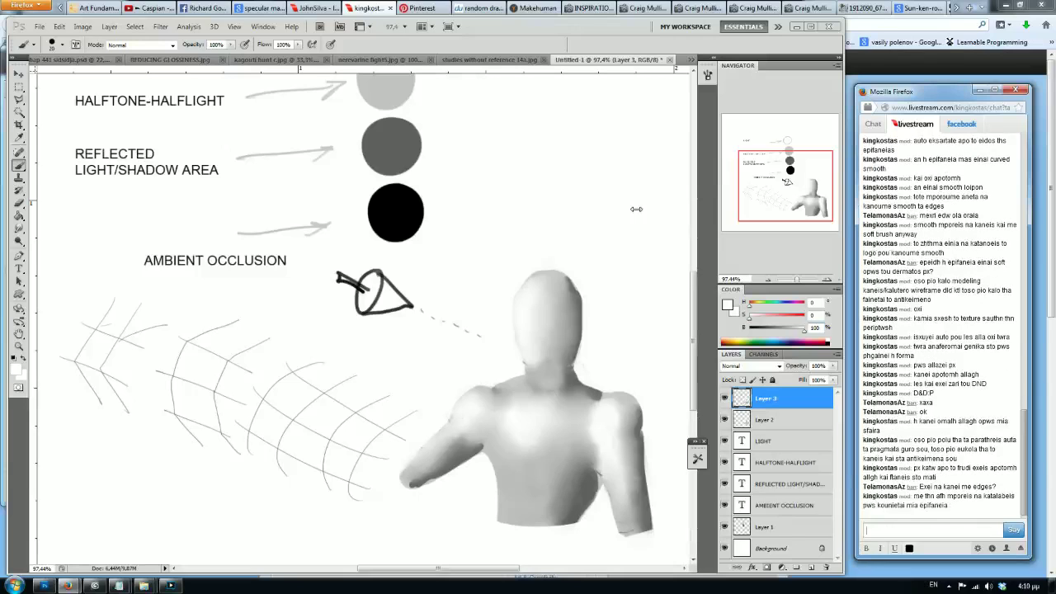
text(einai mia apo ti)
text(s kathgories tou)
text( skias)
key(Return)
text(h pio basikh genikh)
key(Return)
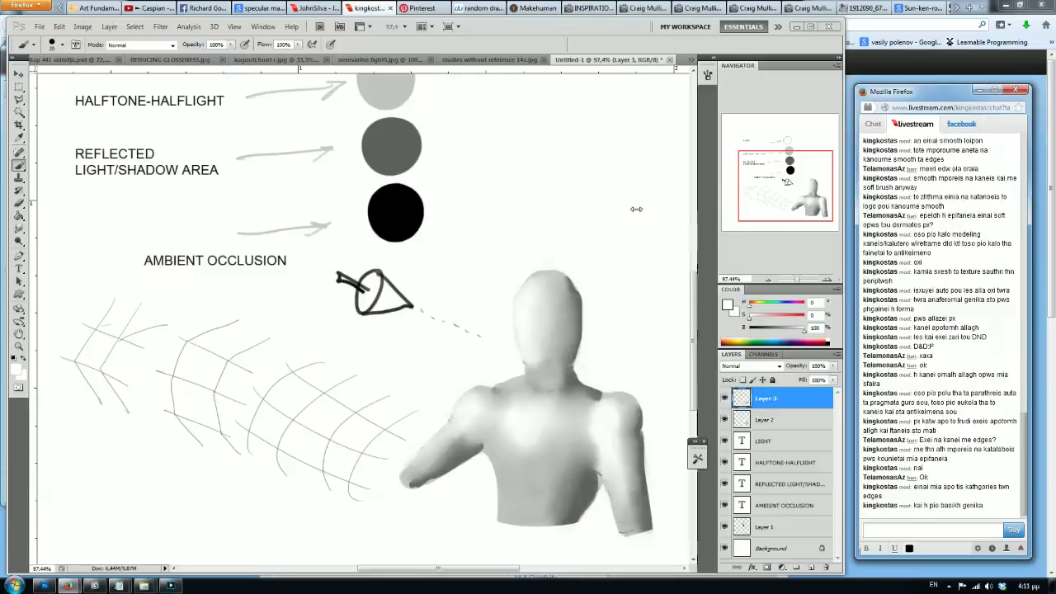
Step: Undo a white stroke on the chest and post a chat note that white needs care
drag(528, 436, 536, 472)
key(ctrl+z)
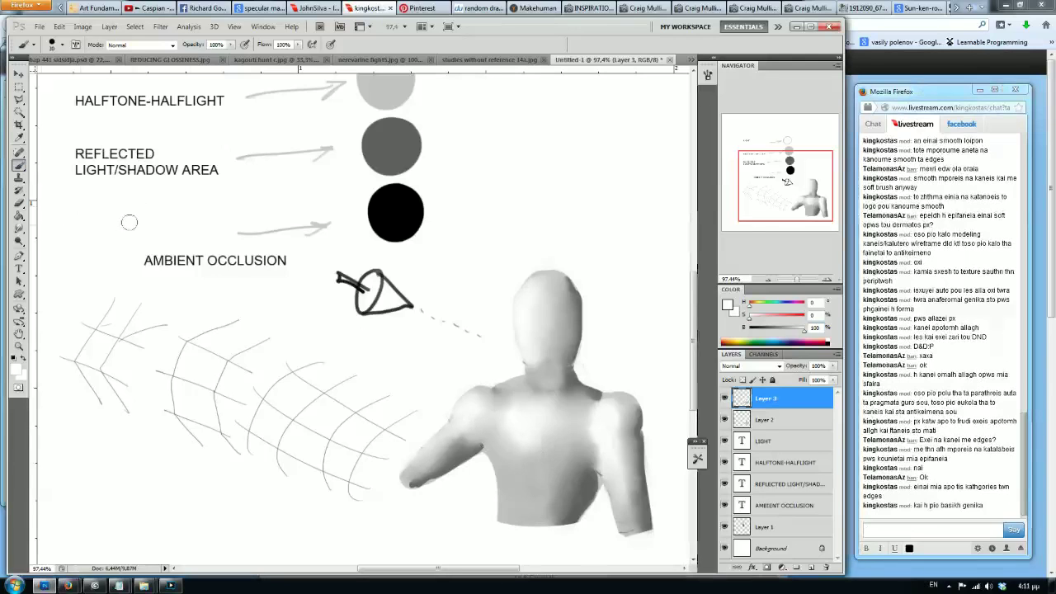
click(906, 527)
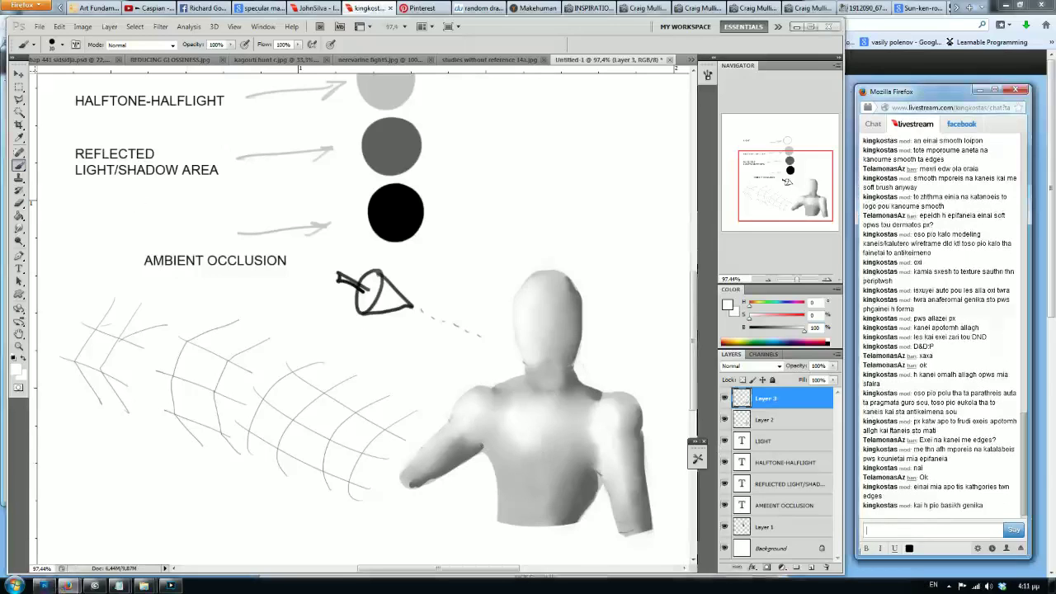
text(twra)
text( ta twta me to asp)
text(o kanw me)
key(Return)
Step: Sample light greys from the torso and smooth the right-shoulder highlight and head shading
click(573, 439)
alt+click(536, 474)
alt+click(555, 419)
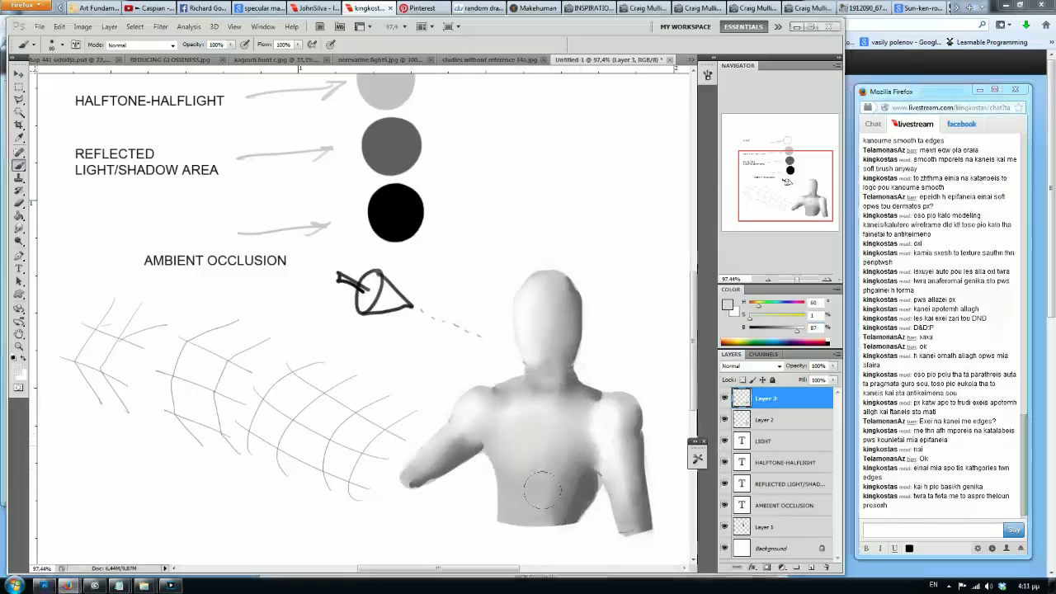
drag(608, 431, 613, 448)
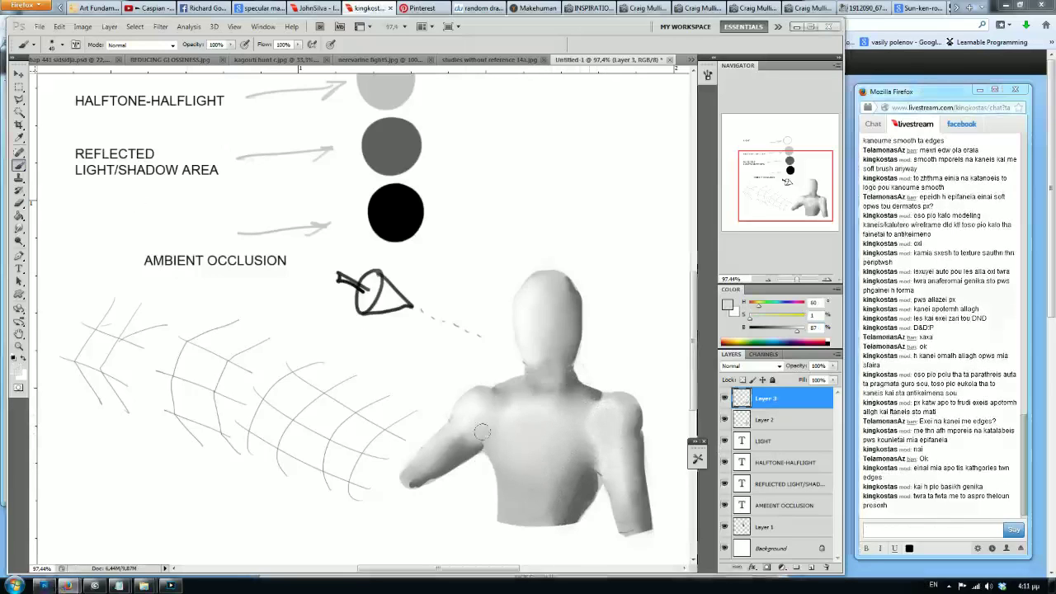
drag(540, 303, 538, 340)
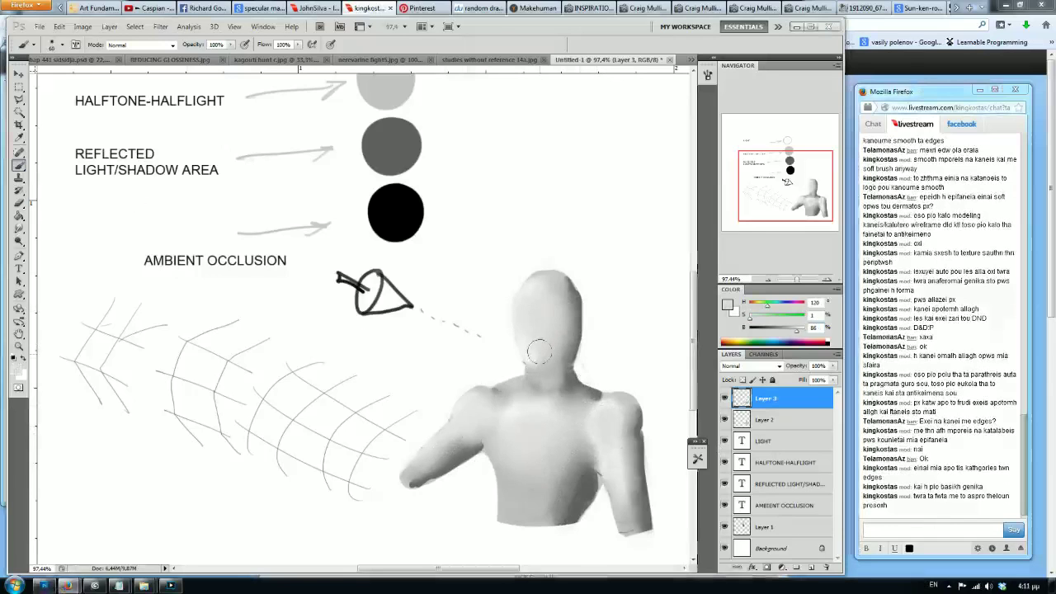
alt+click(530, 311)
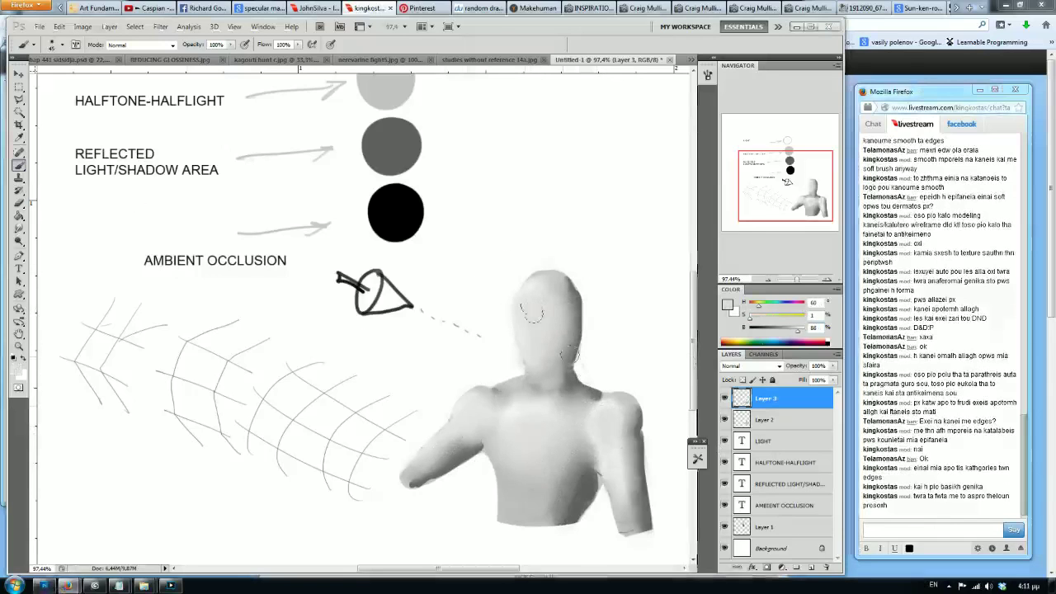
alt+click(509, 389)
alt+click(535, 424)
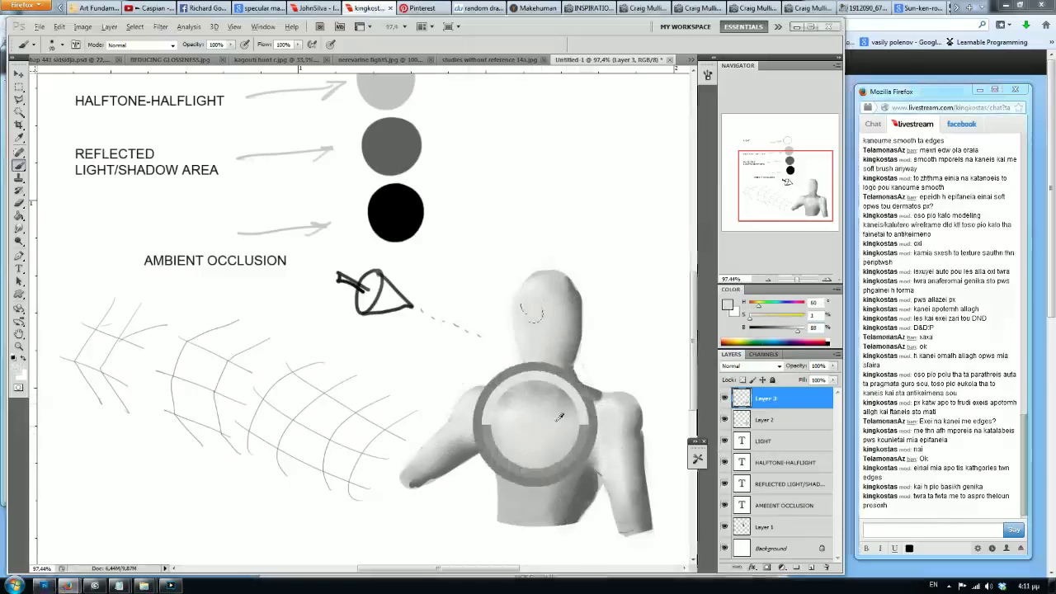
Step: Soften the head, shoulder and arm outer edges with a resized white brush
key(bracketleft)
key(bracketleft)
key(bracketleft)
alt+click(495, 294)
key(bracketright)
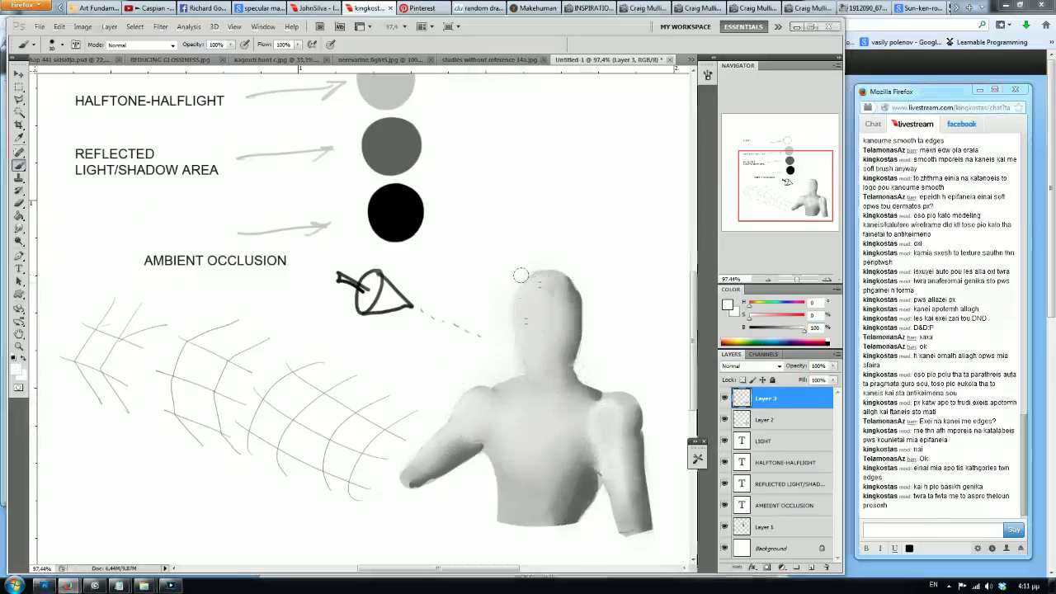
drag(501, 298, 507, 341)
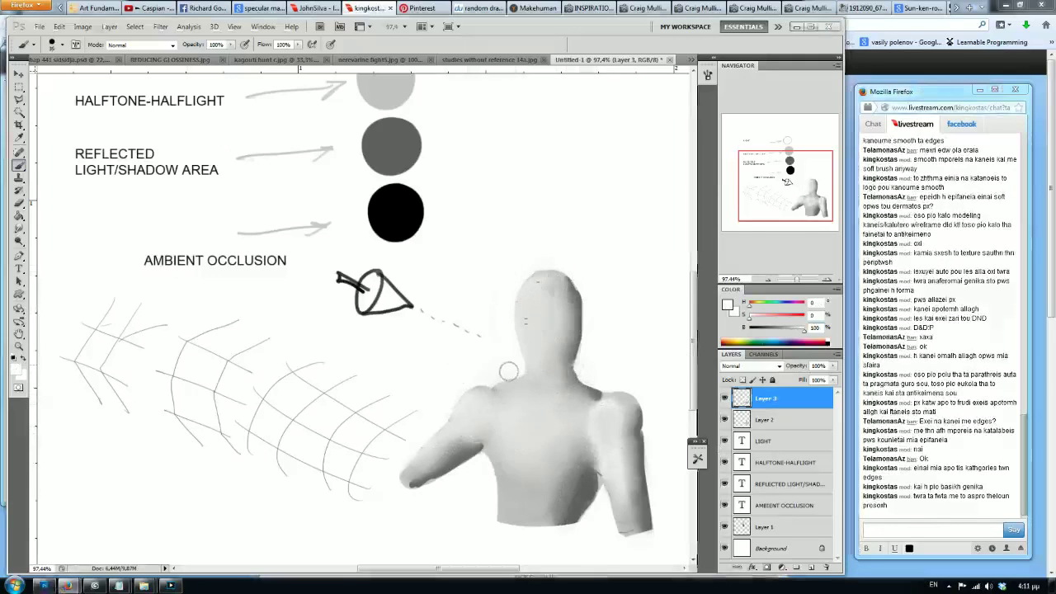
drag(578, 270, 626, 501)
text(giati)
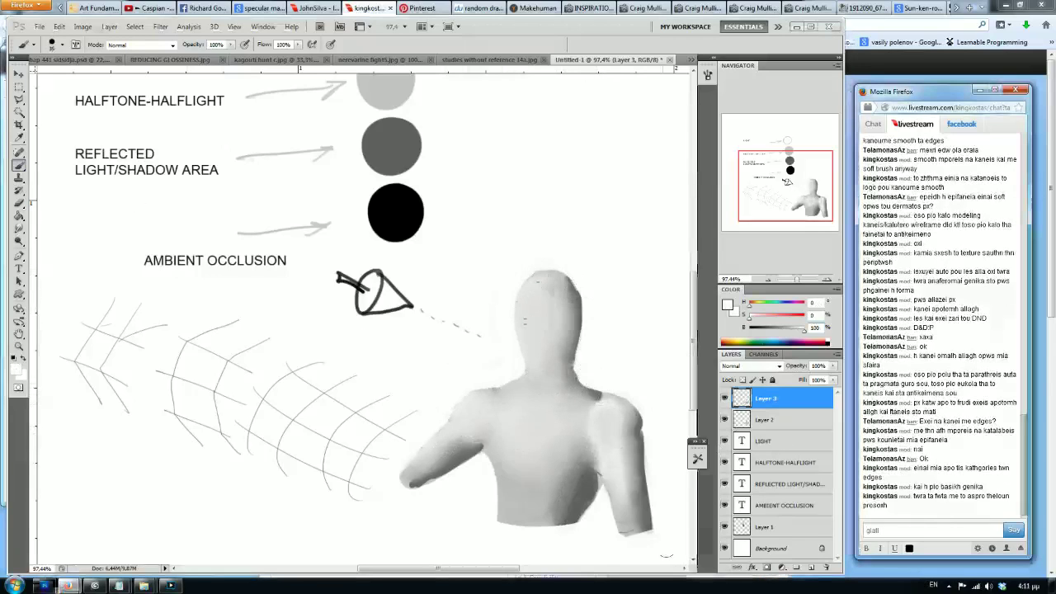
Step: Post a reply about noting whether a material is glossy, metallic or matte
text(mporei n)
key(BackSpace)
key(BackSpace)
key(BackSpace)
key(BackSpace)
text(prepei na labels upopsin)
text( an)
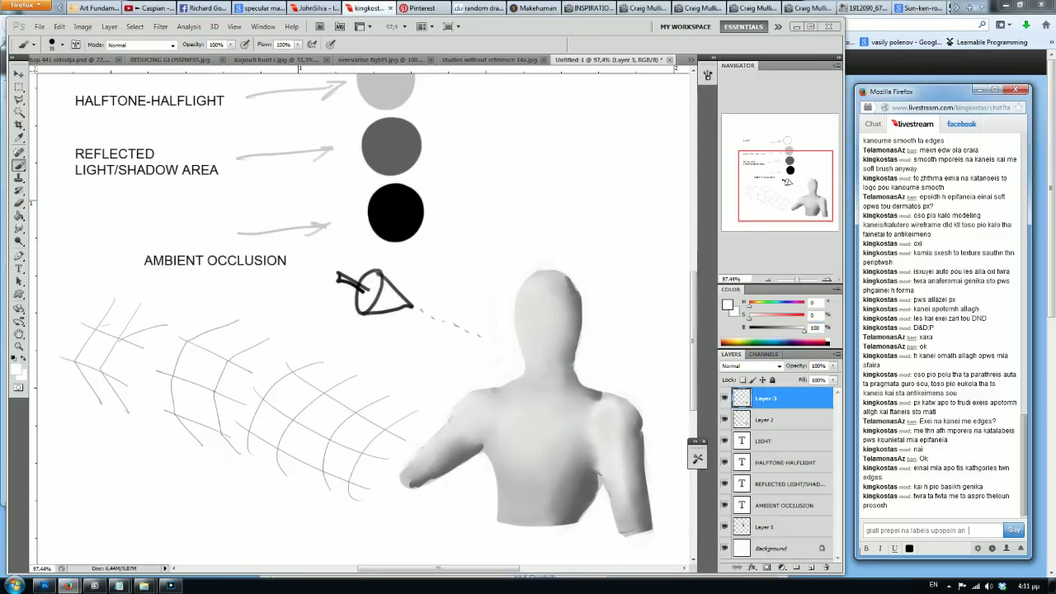
text(liko sou eina)
text(gualistero, metaliko ktl)
text( matt)
key(Return)
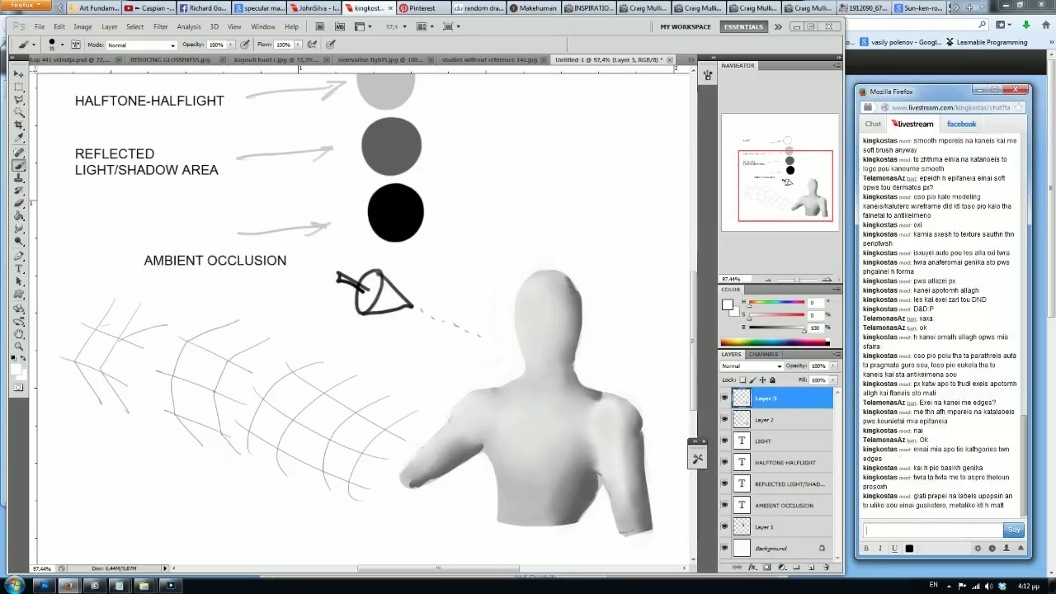
Step: Post replies that a matte highlight spreads out, plus a 'kanena problhma' reply
text(an einai matt,)
text( tote t)
text(o highlight)
text( einai pio)
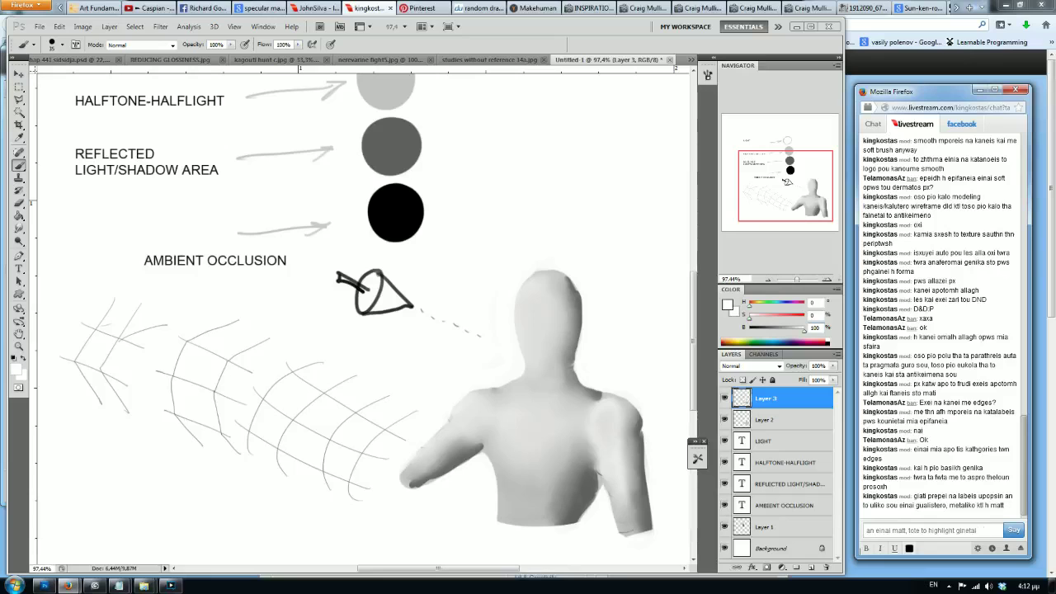
key(Return)
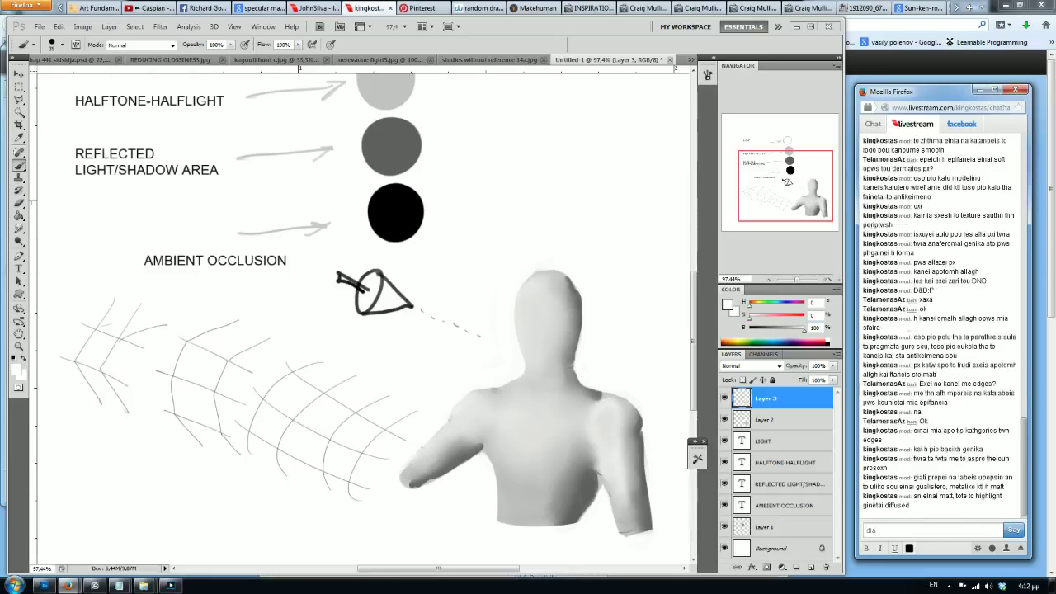
text(diaxeetai)
text(ompletely)
key(Return)
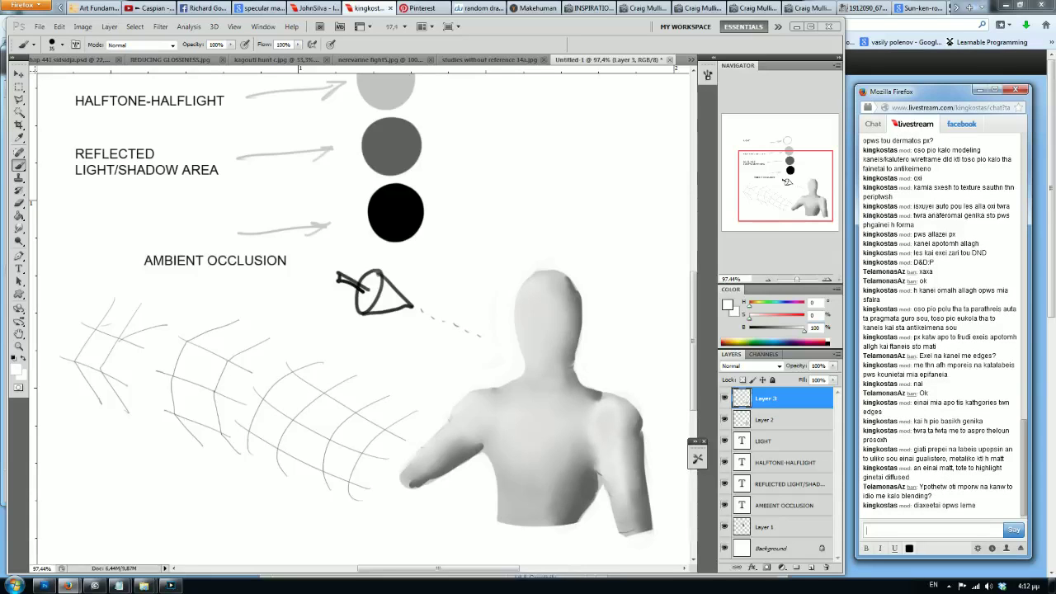
text(kanena problhma)
key(Return)
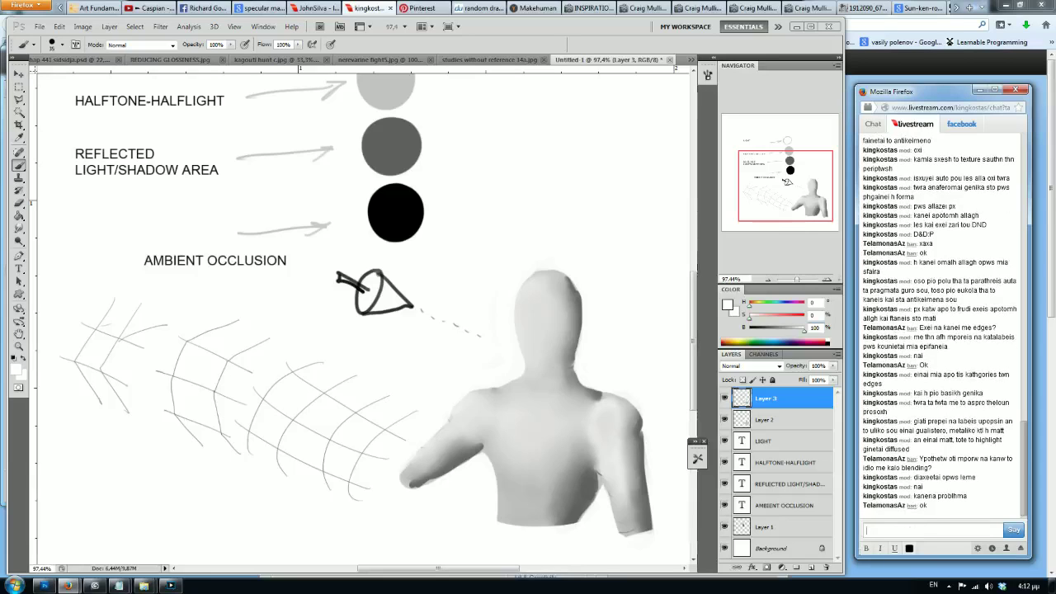
Step: Post that an undiffused highlight appears concentrated, then 'katse na se deiksw'
text(otan to highlight den fdi)
key(BackSpace)
key(BackSpace)
text(diaxeetai . tote emfanize)
key(BackSpace)
key(BackSpace)
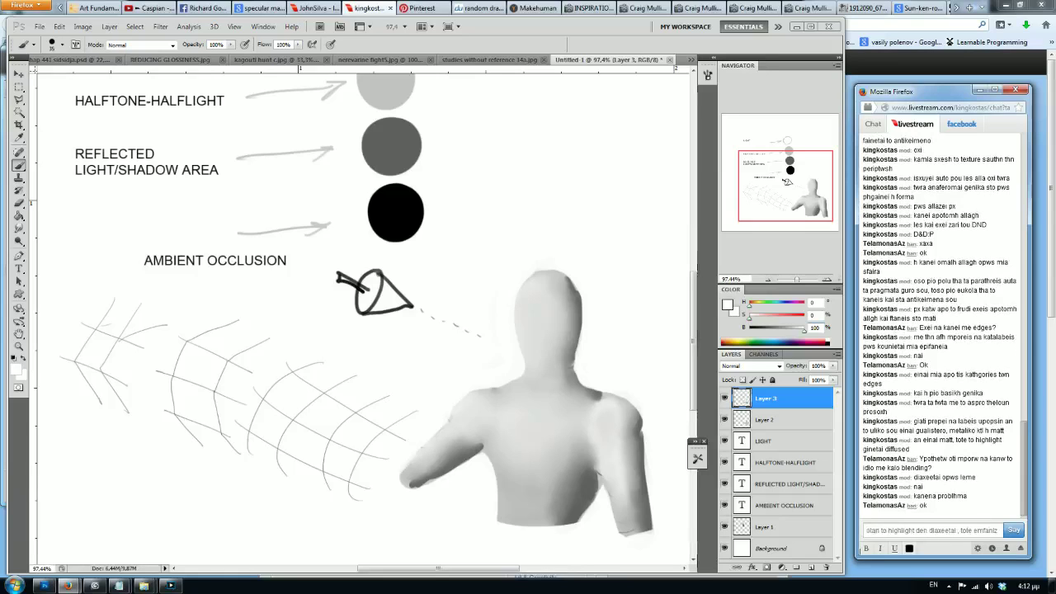
text(etai sugkentrwmen)
key(Return)
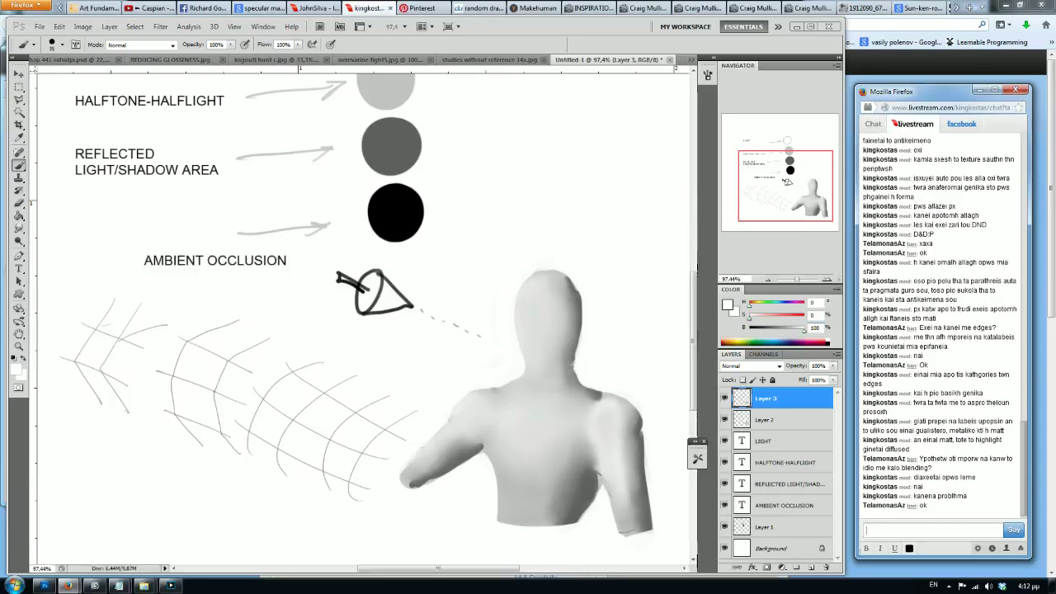
text(katse na se deiksw)
key(Return)
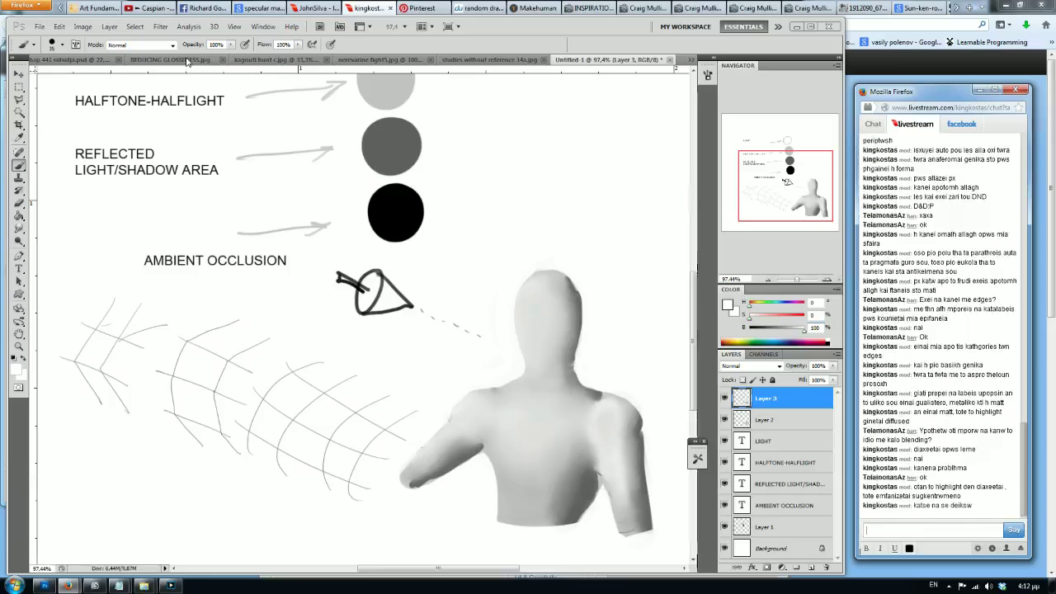
Step: Bring up REDUCING GLOSSINESS.jpg and zoom in on the sphere renders
click(188, 62)
scroll(557, 197, up, 2)
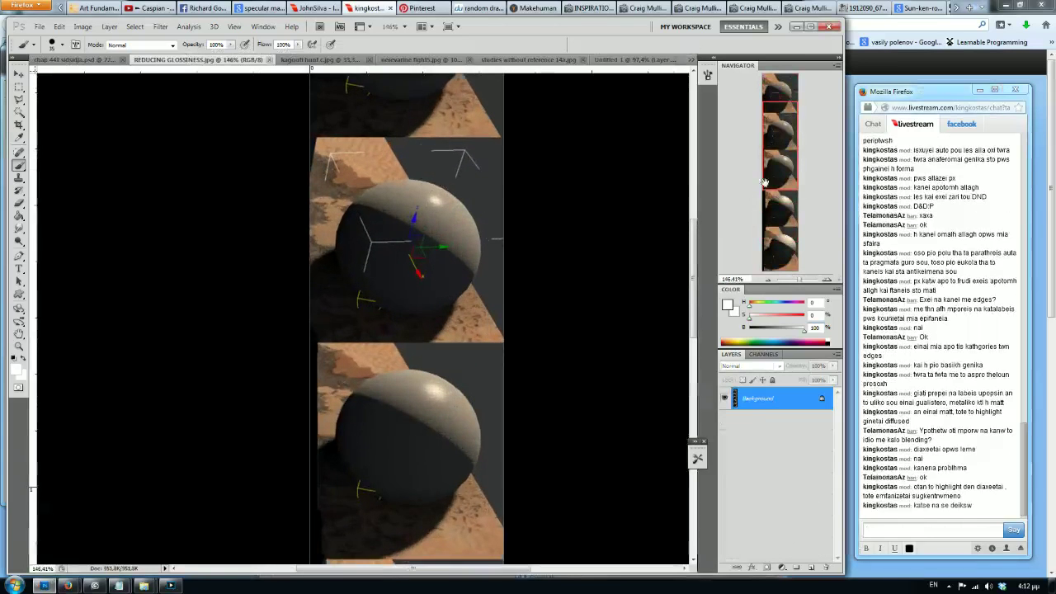
scroll(557, 196, up, 2)
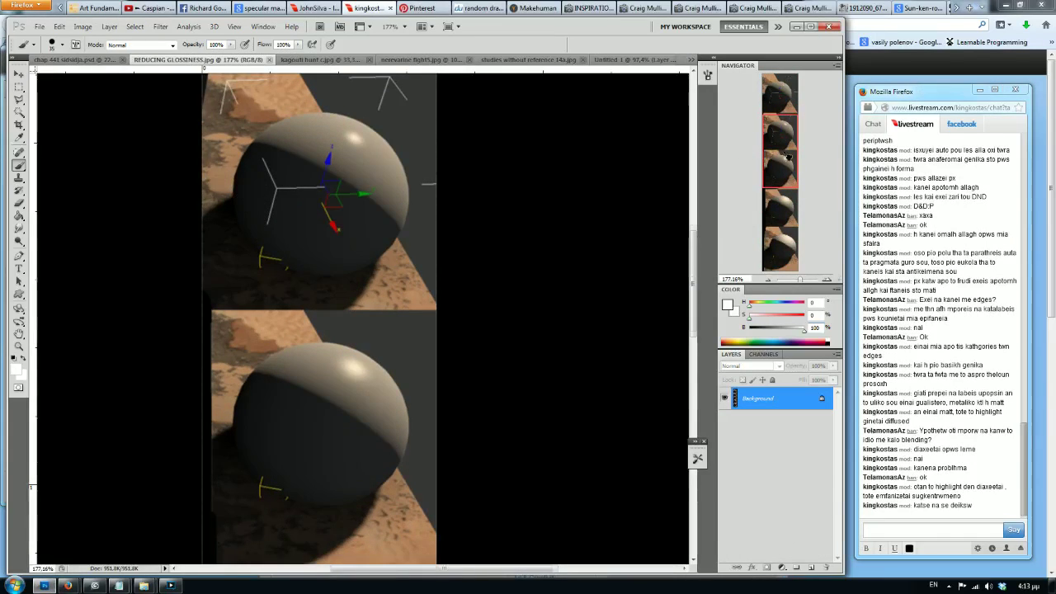
scroll(394, 153, up, 3)
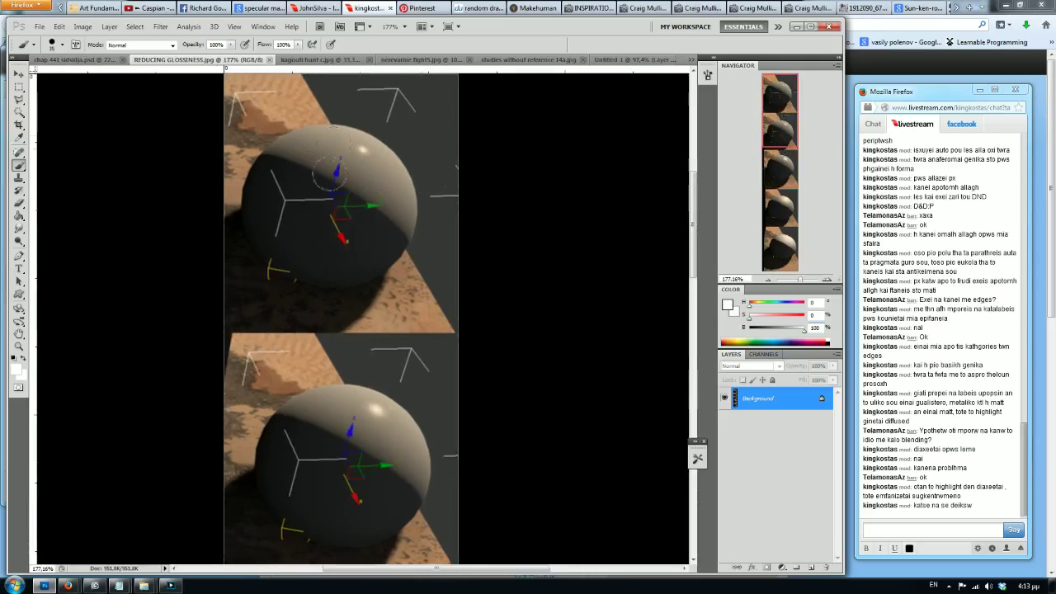
Step: Post chat replies pointing at the ball whose highlight is concentrated
click(892, 531)
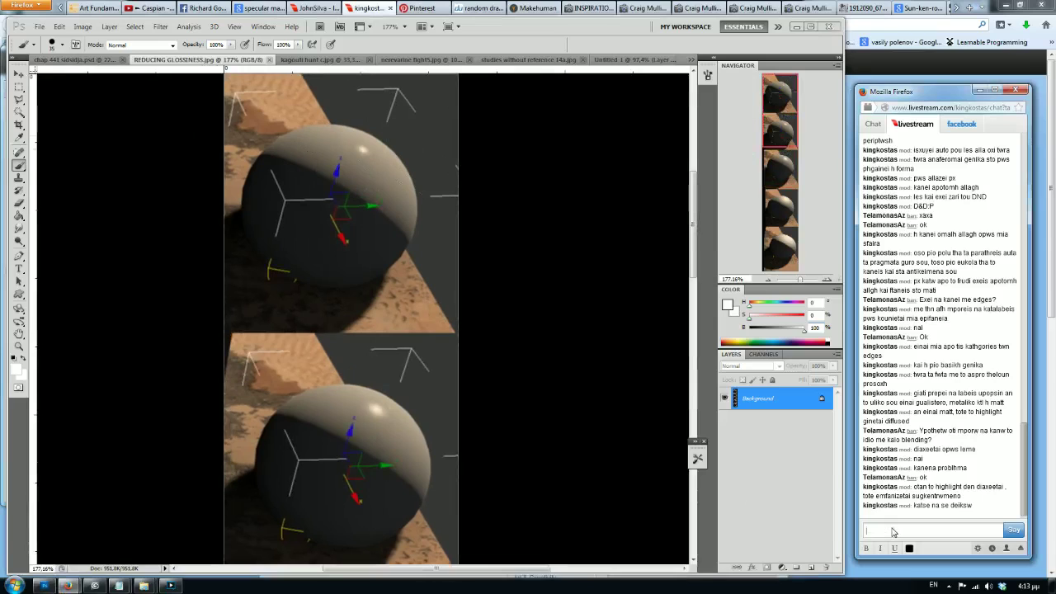
text(ekeinoto mpalaki)
key(Return)
text(blepeis ti)
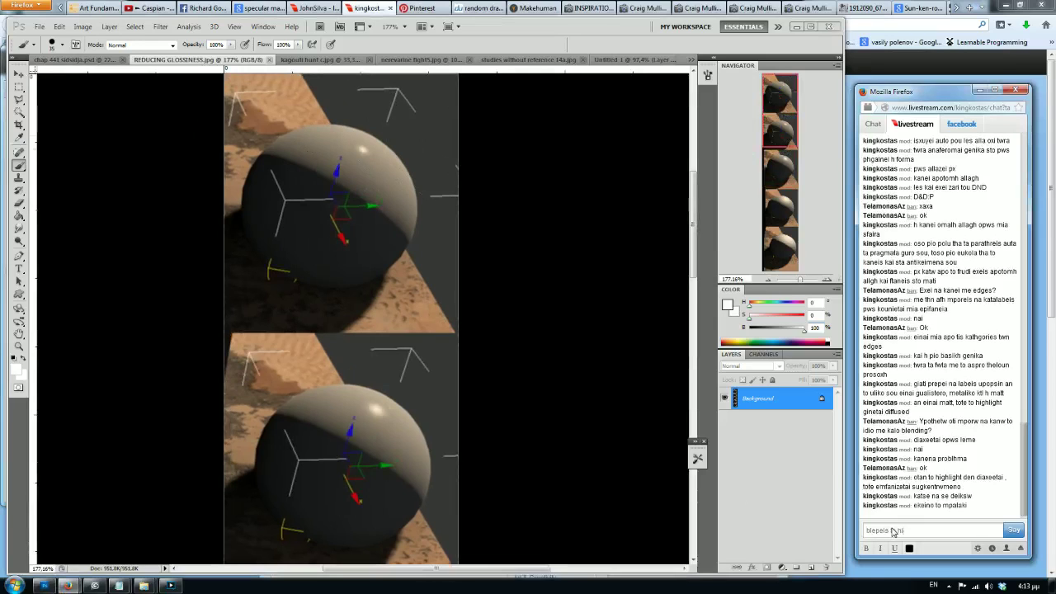
text(highlight den exei)
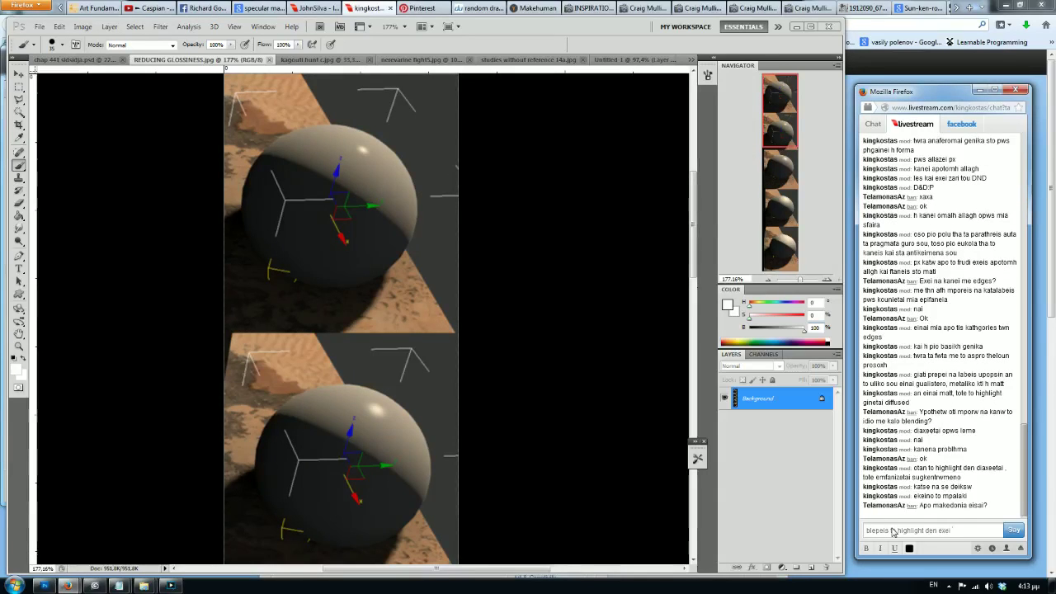
key(BackSpace)
key(BackSpace)
key(BackSpace)
key(BackSpace)
key(BackSpace)
key(BackSpace)
text(nai)
key(Return)
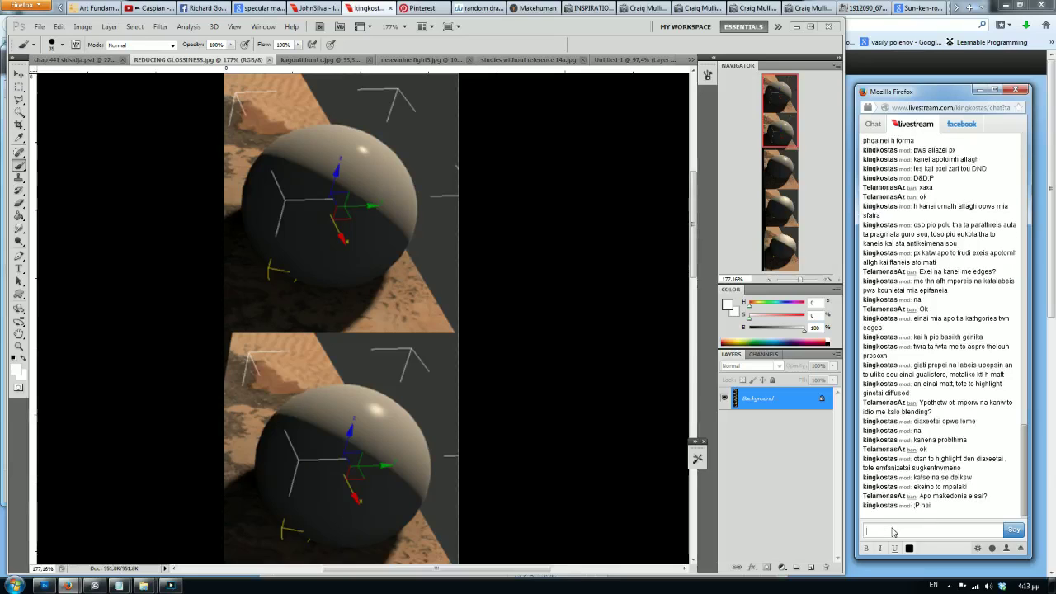
text(blepeis)
text( ekeino to)
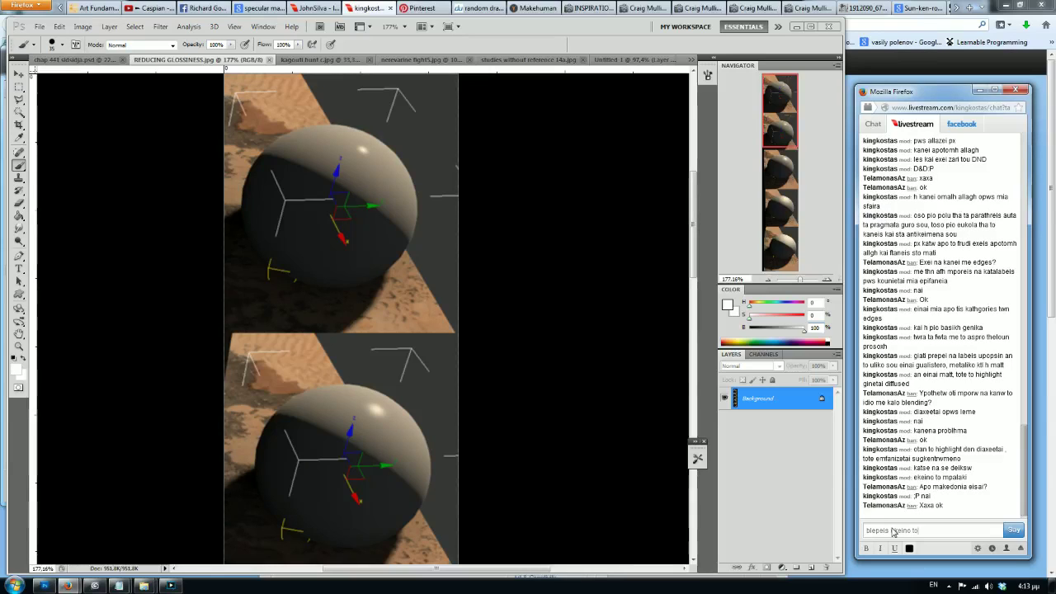
text( highl)
text(ight einai sugkentr)
key(Return)
Step: Post that the highlight doesn't diffuse because the material is more metallic
text(einai)
key(BackSpace)
key(BackSpace)
key(BackSpace)
text(den exei)
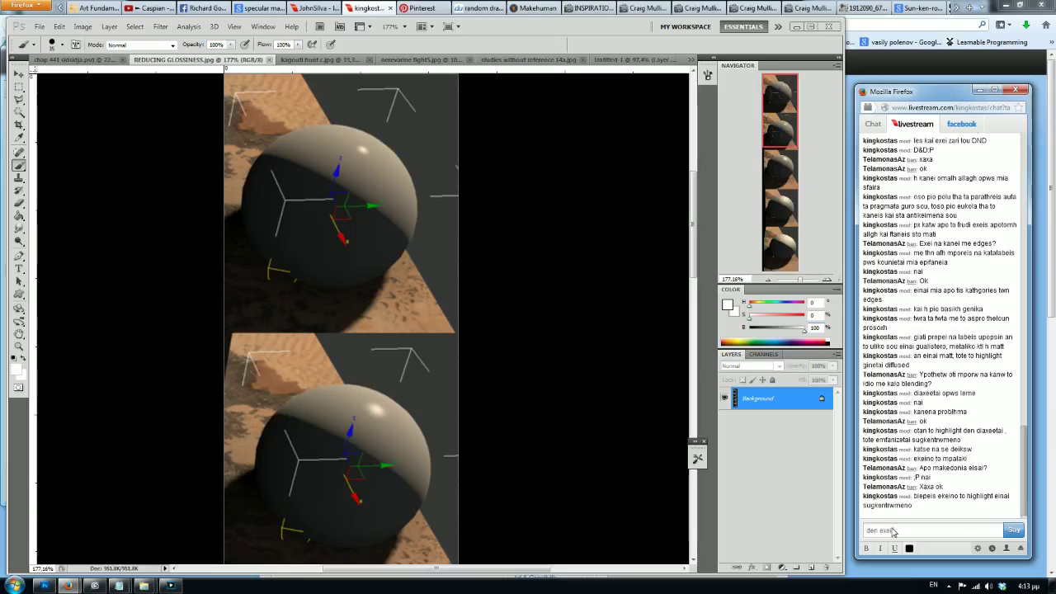
key(BackSpace)
key(BackSpace)
text(diaxusei[diffu)
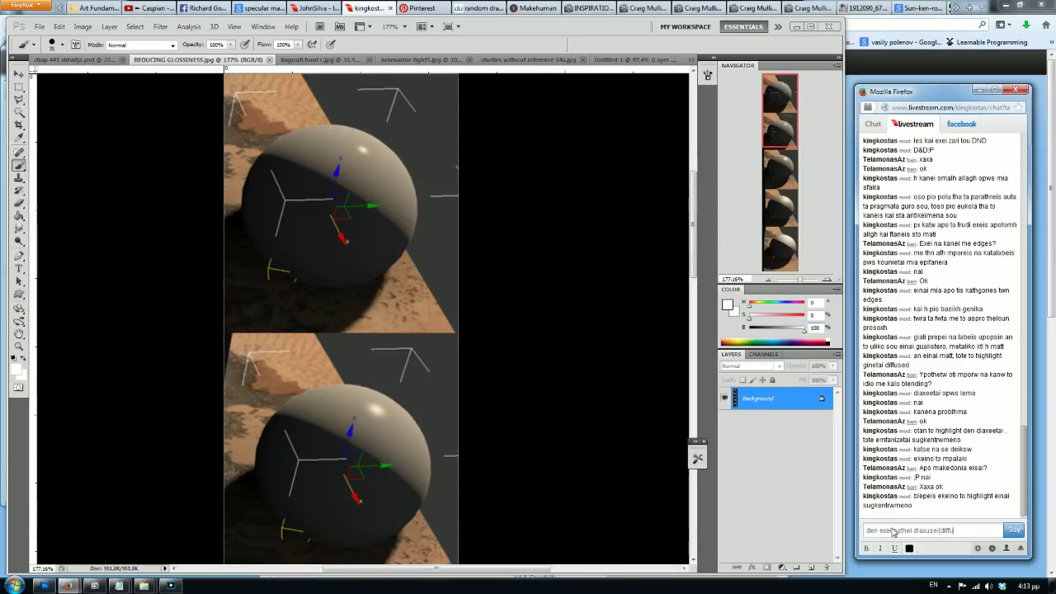
text(sion] epeidh einai p)
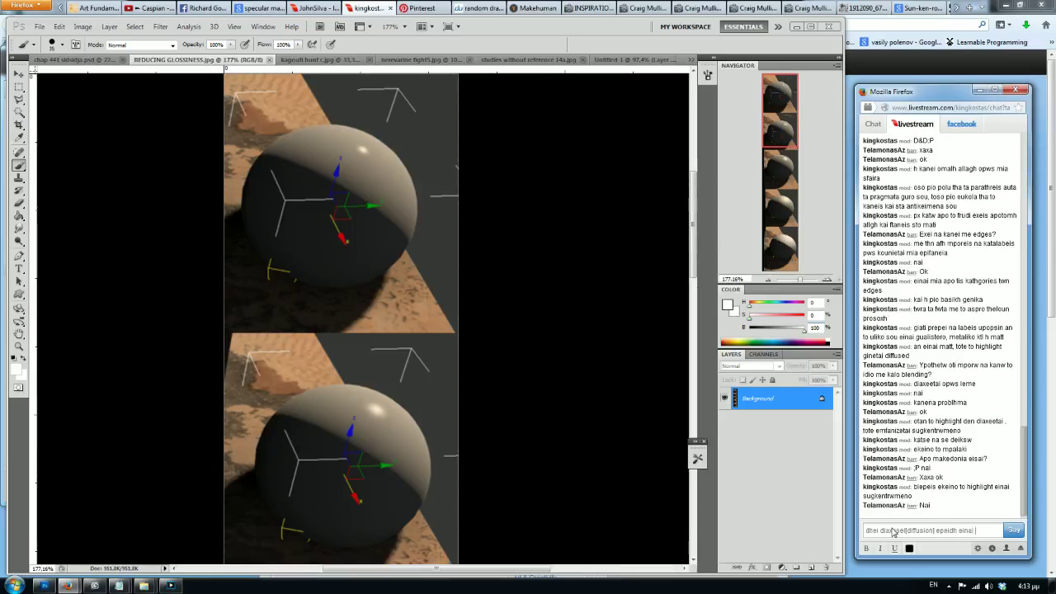
text(io metalliko to uliko)
key(Return)
Step: Post that lower spheres are made more matte, then clear an unfinished draft
text(oso katebainw katw)
key(Return)
text(allazw to)
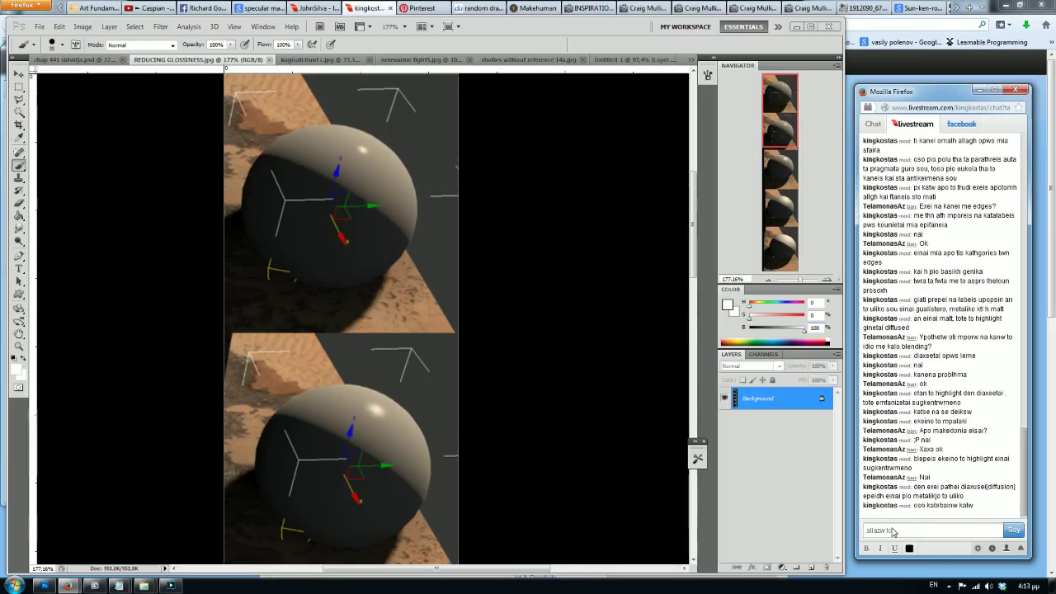
text( uliko kai to kanw pio ma)
text(t)
key(Return)
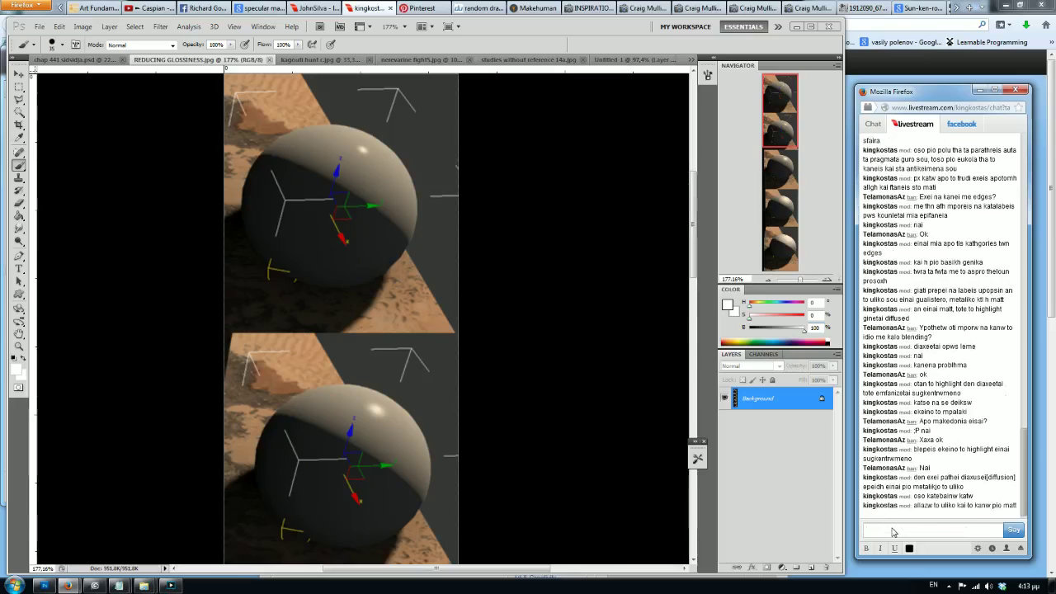
text(koita pws diaxe)
key(ctrl+a)
key(BackSpace)
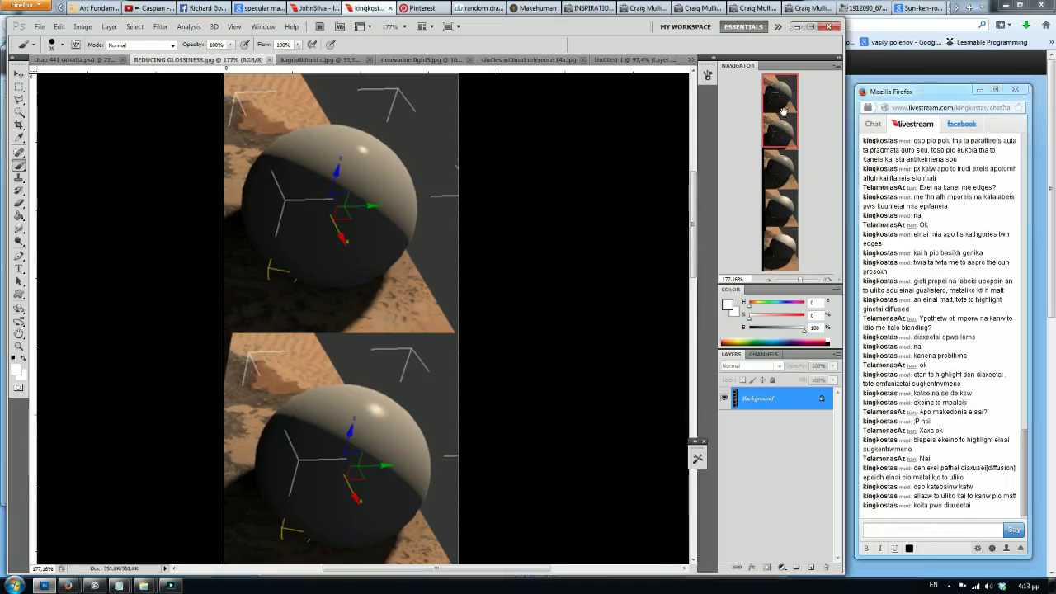
Step: Pan through the sphere renders, send an ok reply, and bring the render back to front
drag(782, 101, 775, 240)
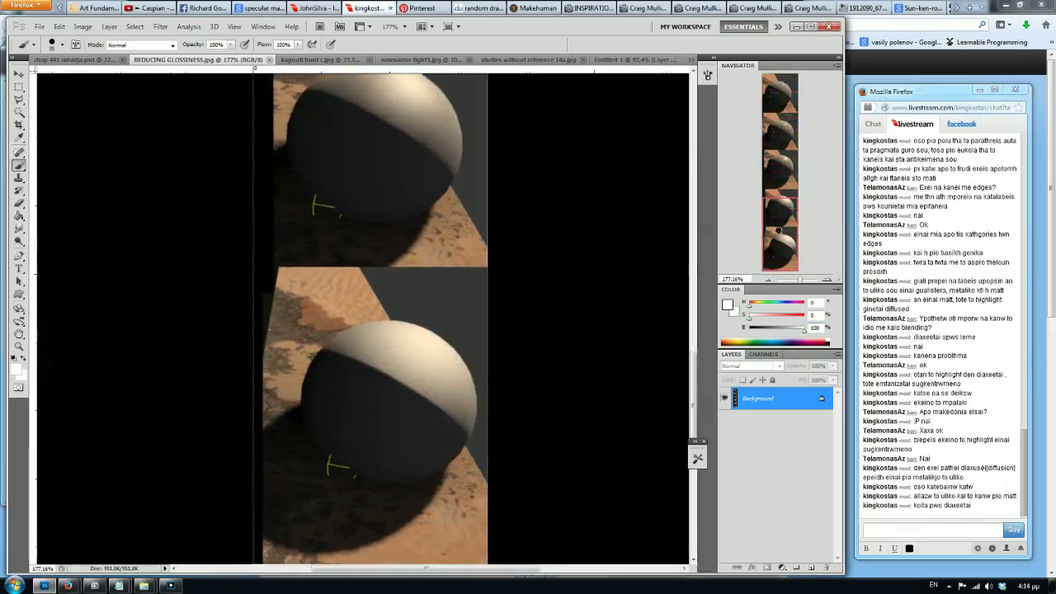
click(888, 530)
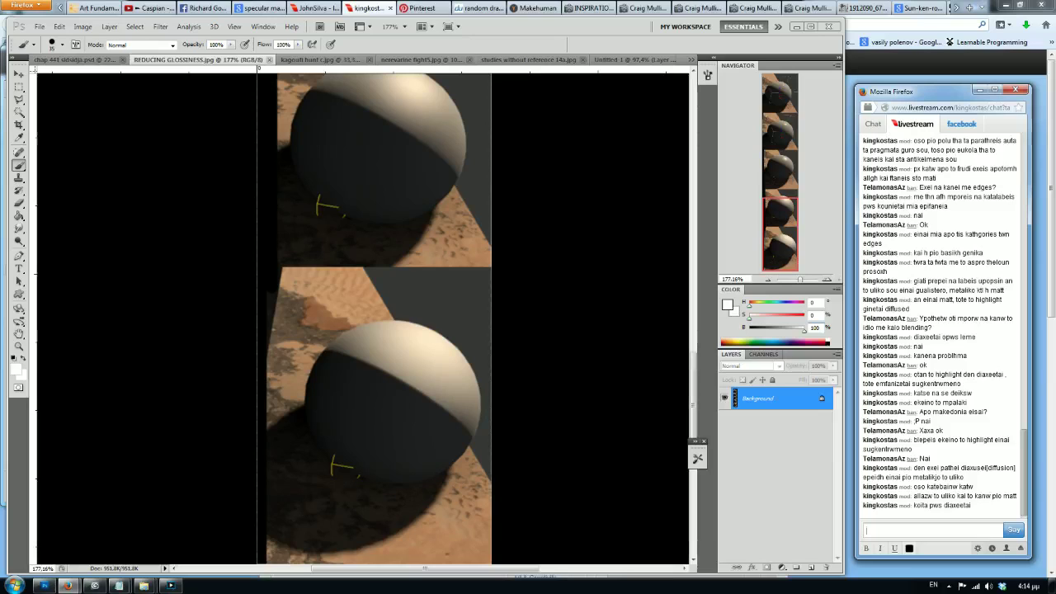
text(ok)
key(Return)
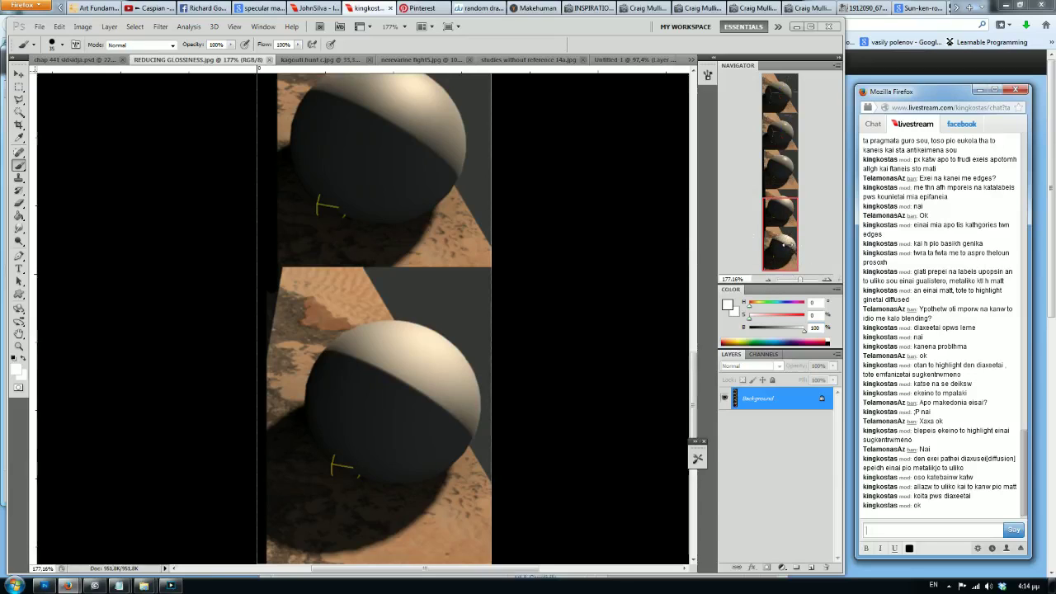
mouse_move(783, 245)
mouse_down()
mouse_move(778, 117)
mouse_move(776, 171)
mouse_up()
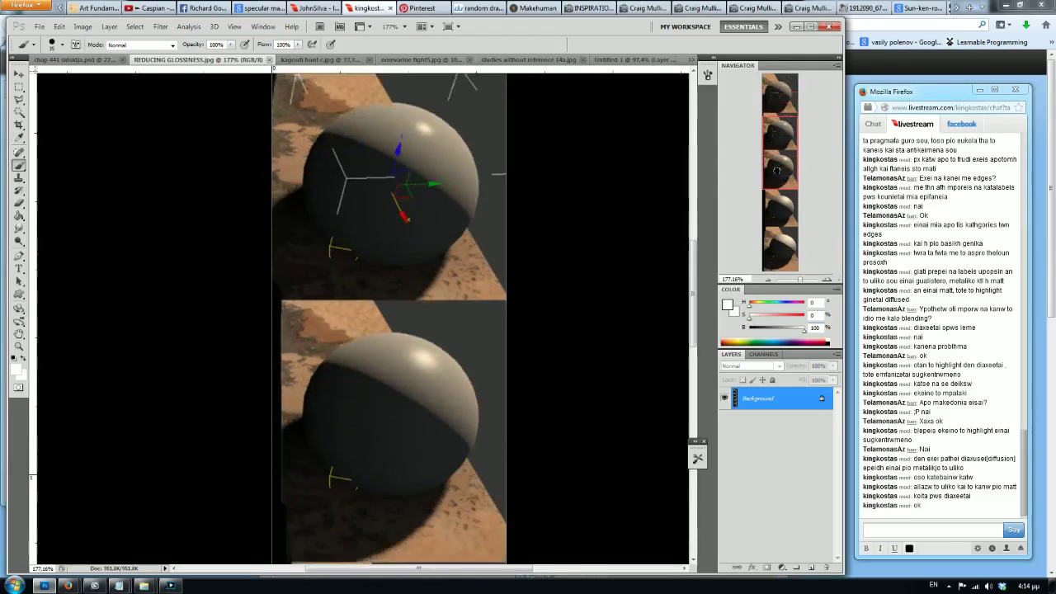
drag(776, 171, 774, 263)
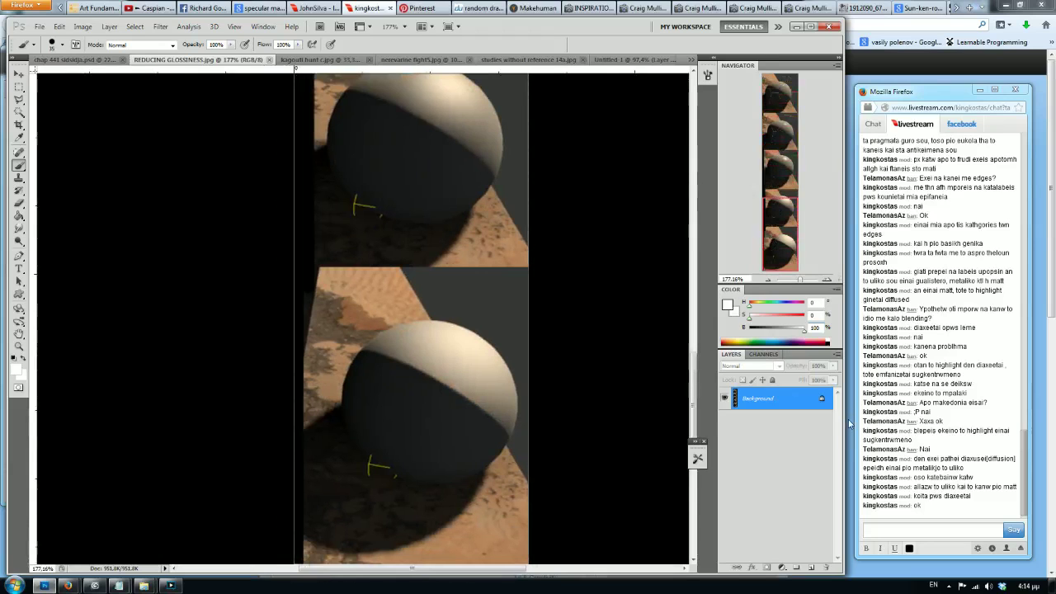
click(361, 7)
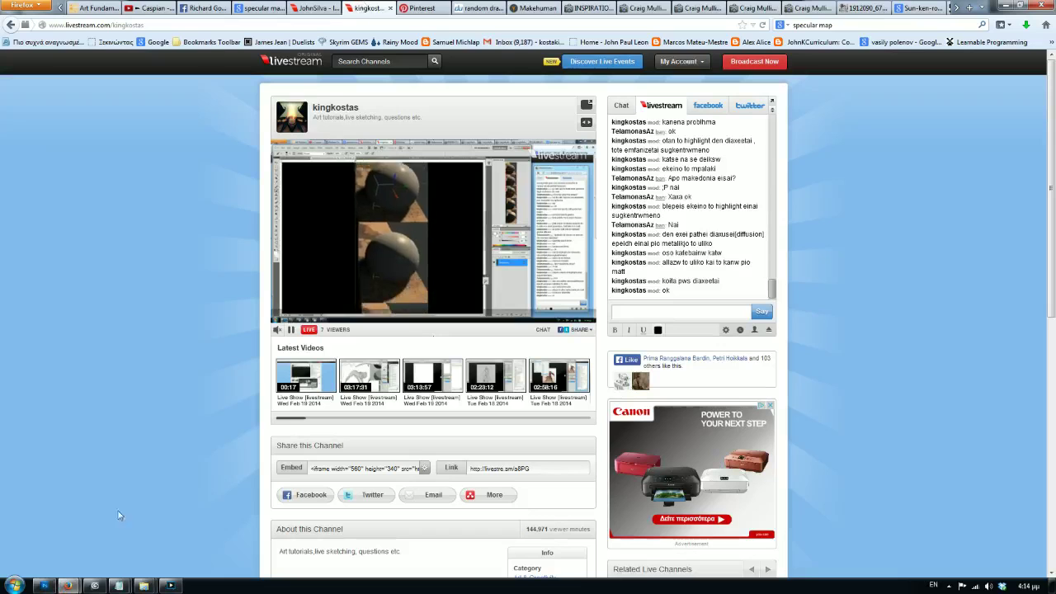
click(44, 586)
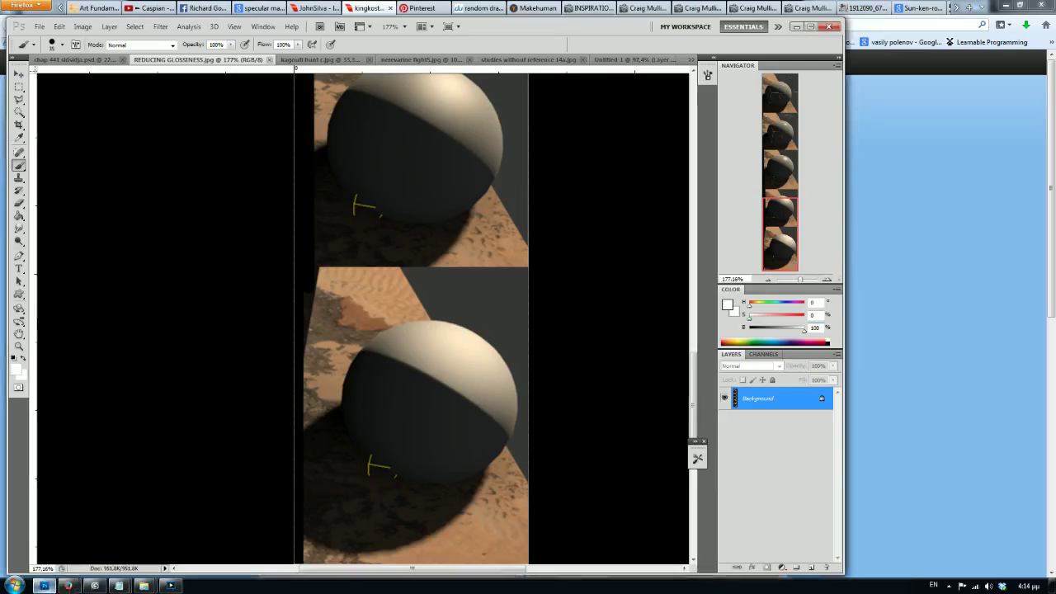
mouse_move(69, 585)
click(189, 520)
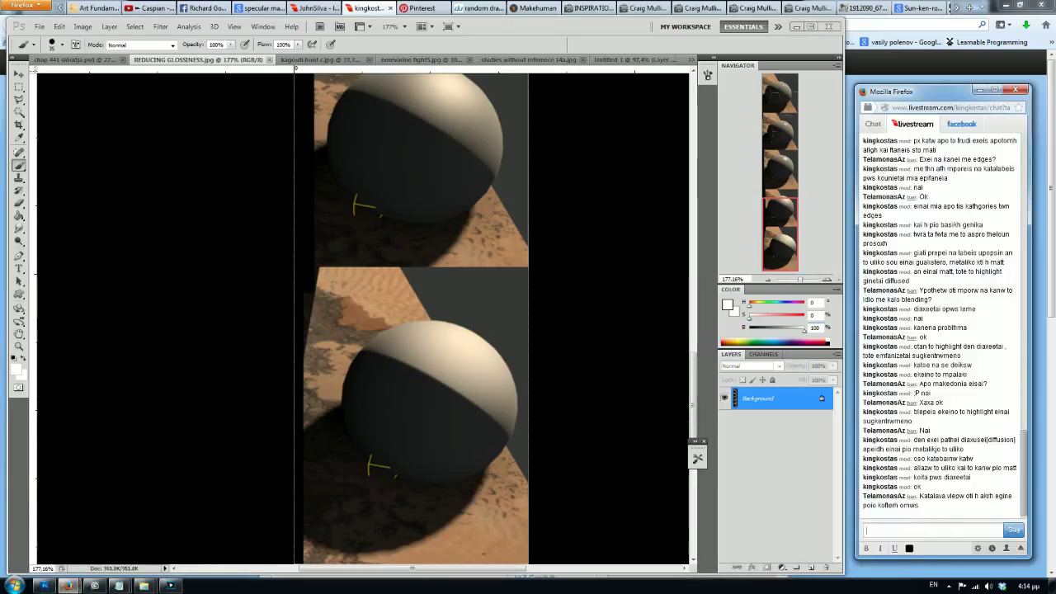
Step: Post chat replies including ':P' and keeping this in mind, then show the kagouti hunt document
text(asto ekeino . blakia einai)
key(Return)
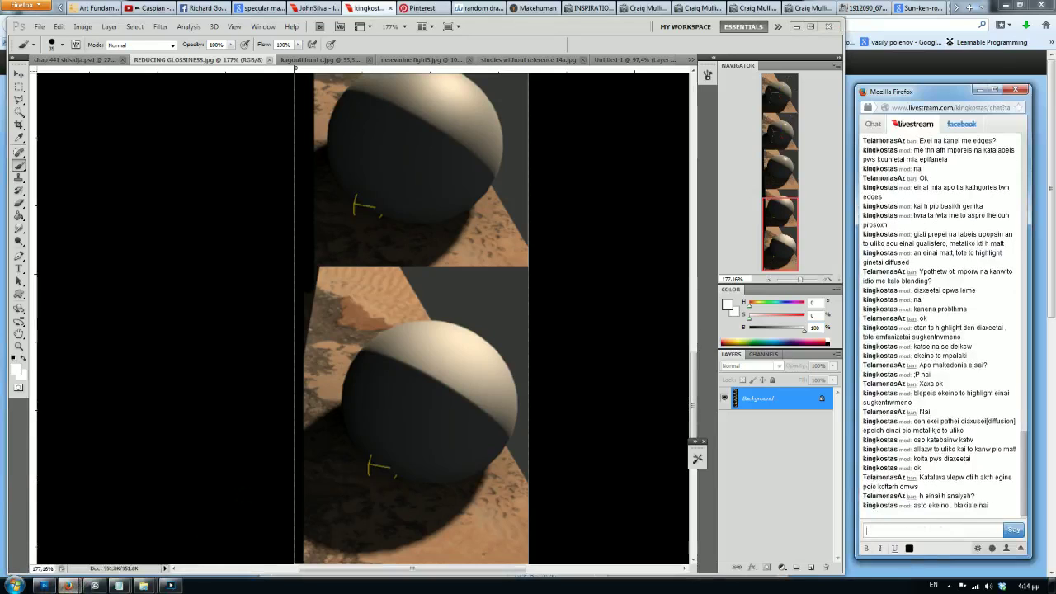
text(:P)
key(Return)
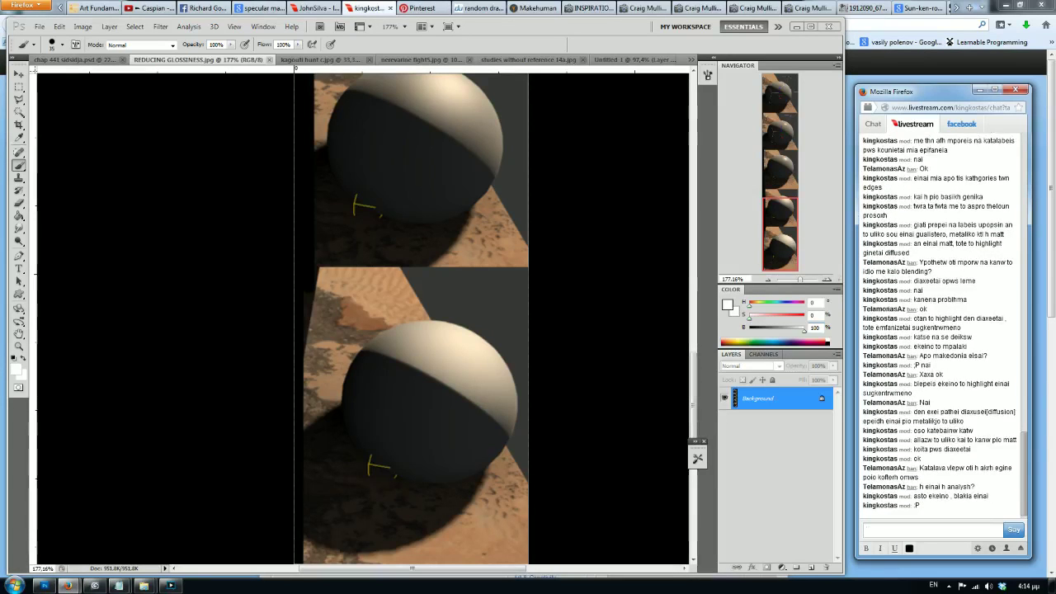
text(twra)
text( suto to k)
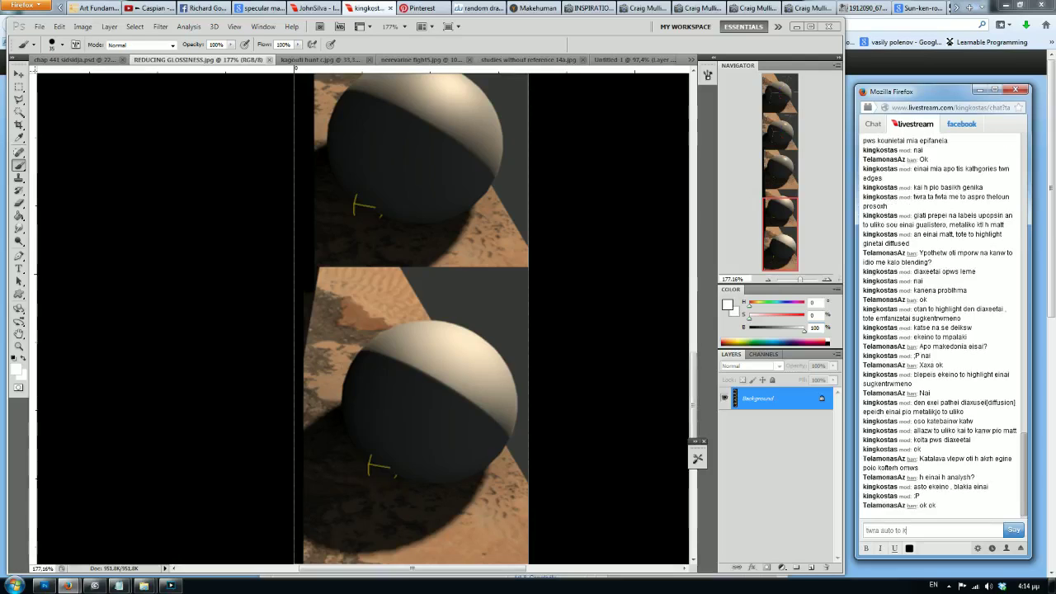
text(ao mualo mas)
key(Return)
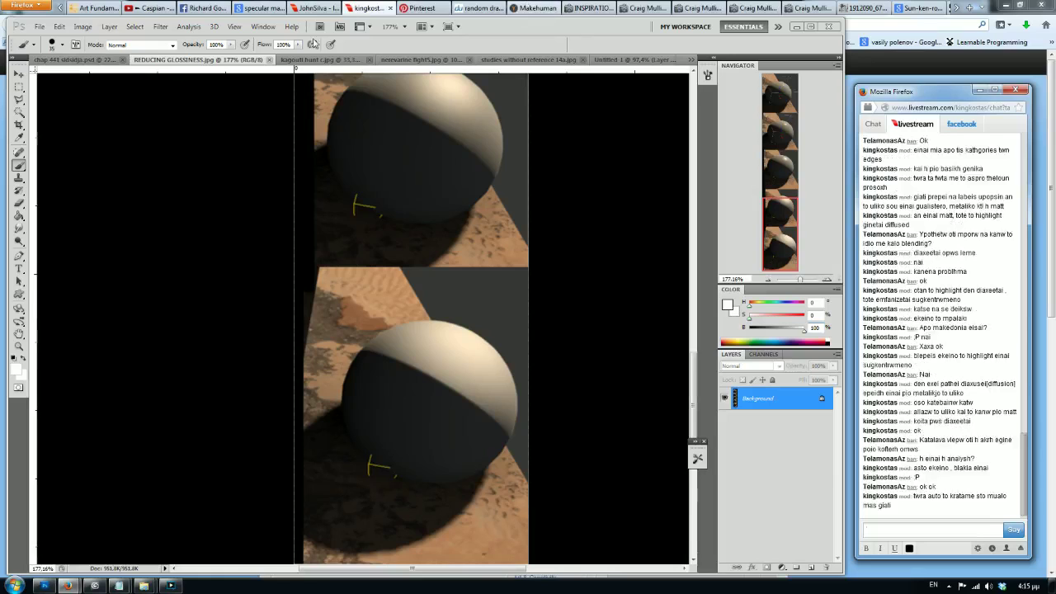
click(297, 60)
Step: Switch to Untitled-1 and zoom in on the grey value circles
click(623, 59)
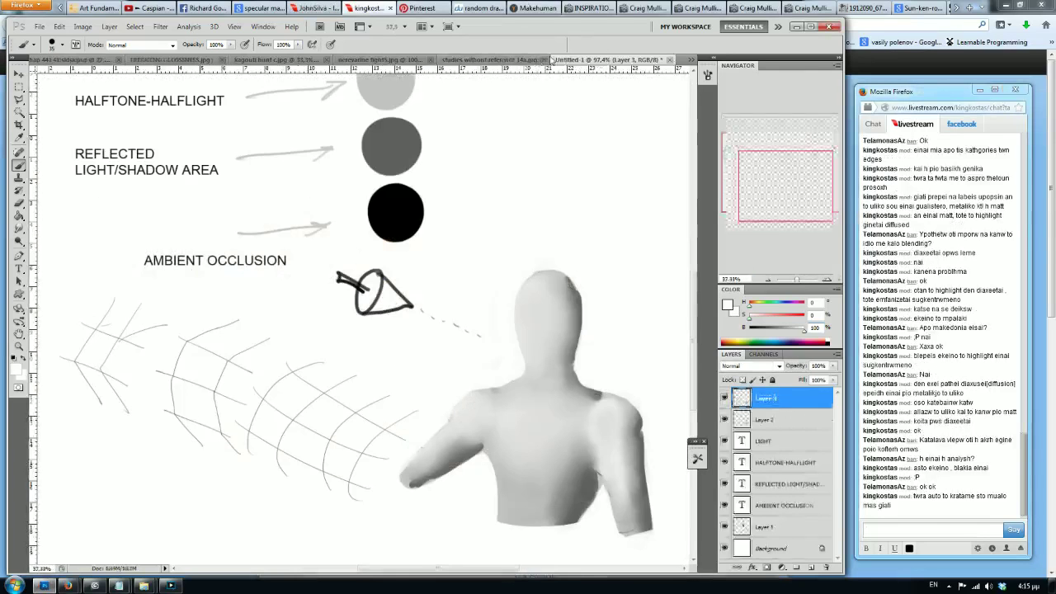
scroll(536, 452, up, 1)
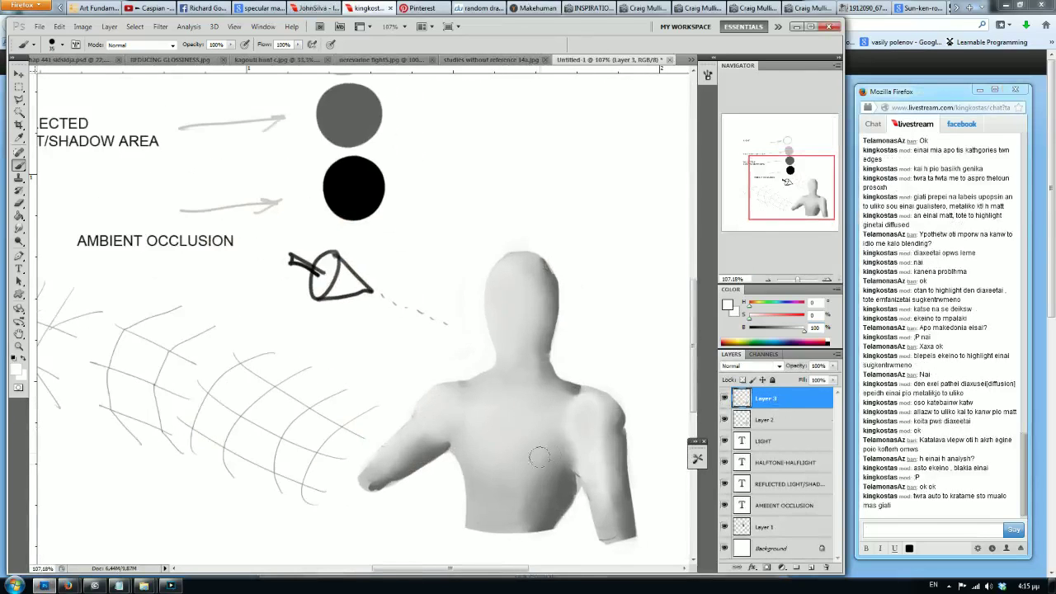
scroll(528, 452, up, 1)
scroll(505, 462, up, 1)
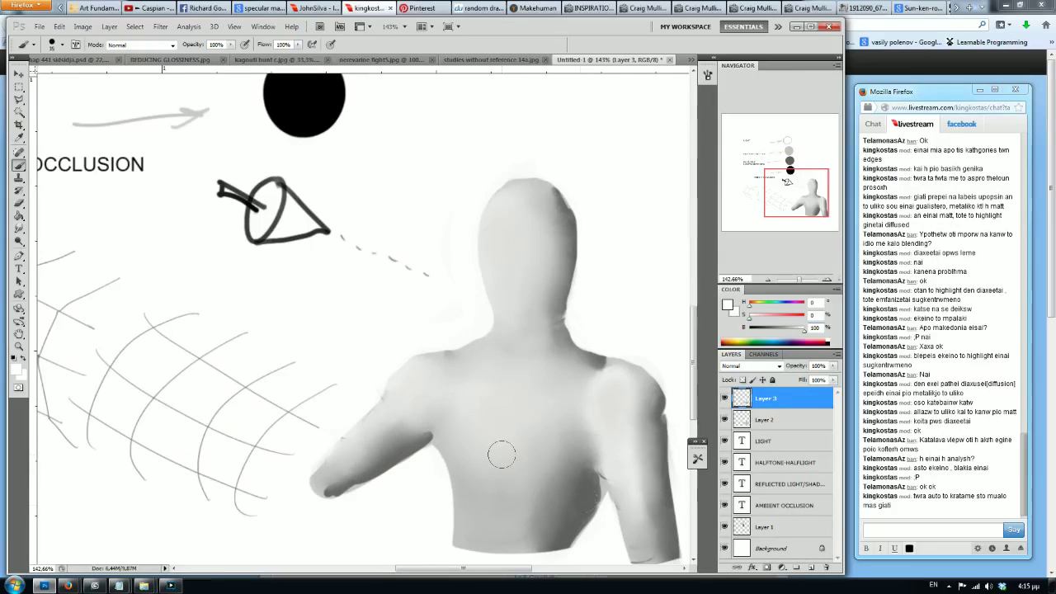
Step: Post replies that a concentrated highlight is surrounded mainly by halflight
click(957, 534)
text(otan)
text( high)
text( mas einai sugken)
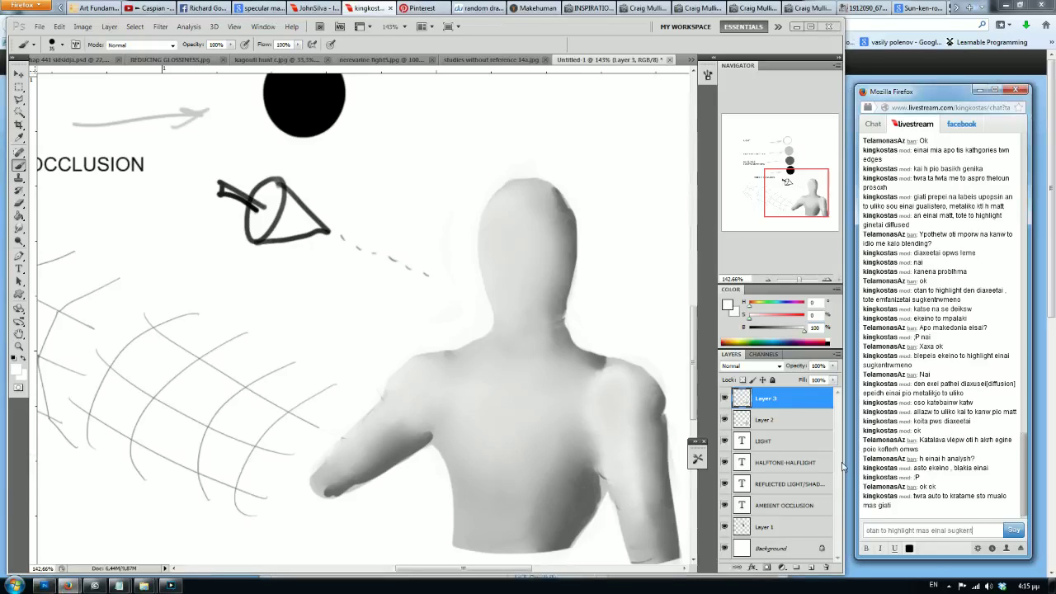
text( tot)
text(la)
key(BackSpace)
key(BackSpace)
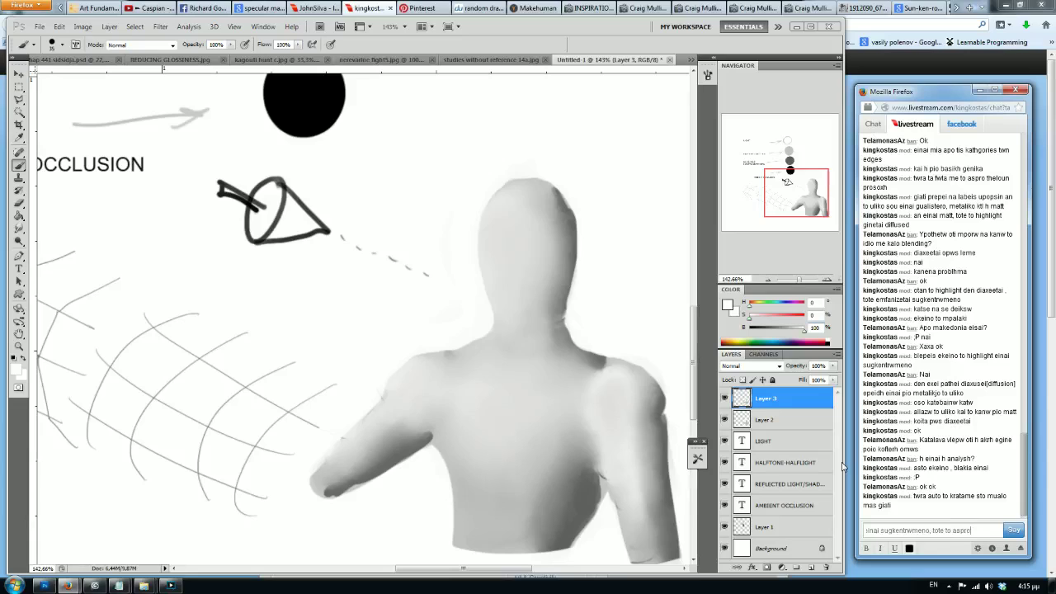
text(nai se ena shmeio)
text( kai guro tou )
text(exoume k)
text(urios ha)
text(lflight)
key(Return)
text(opote blepeis ti ginetai edw?)
key(Return)
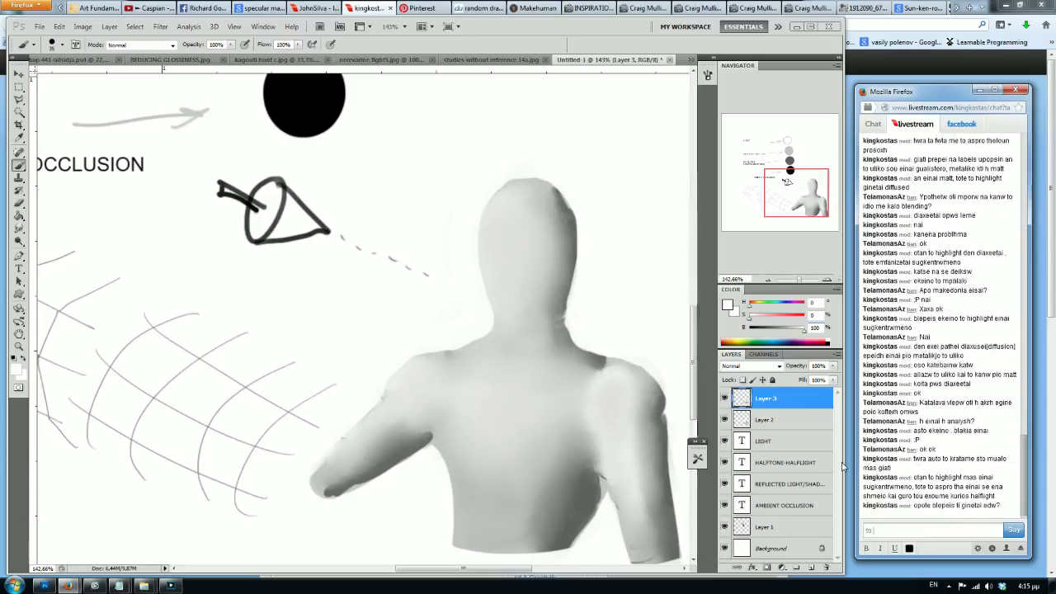
Step: Post replies that the halflight/halftone becomes light, then return to the canvas
text(to halfline)
text(halftone)
key(Return)
text(ginetai ligh)
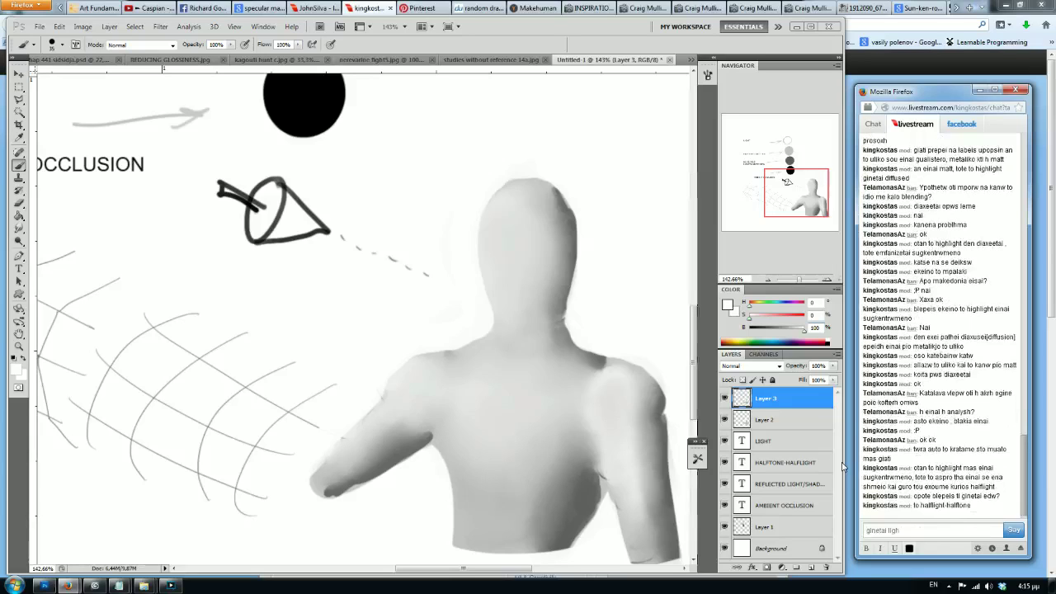
key(Return)
text(mel)
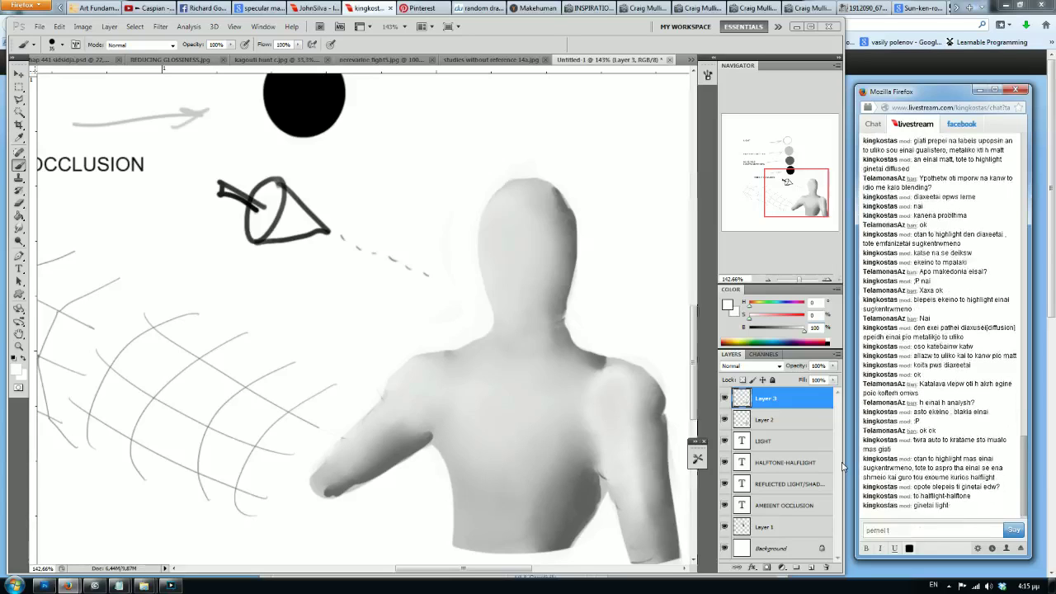
text(nes pou einai sto l)
key(Return)
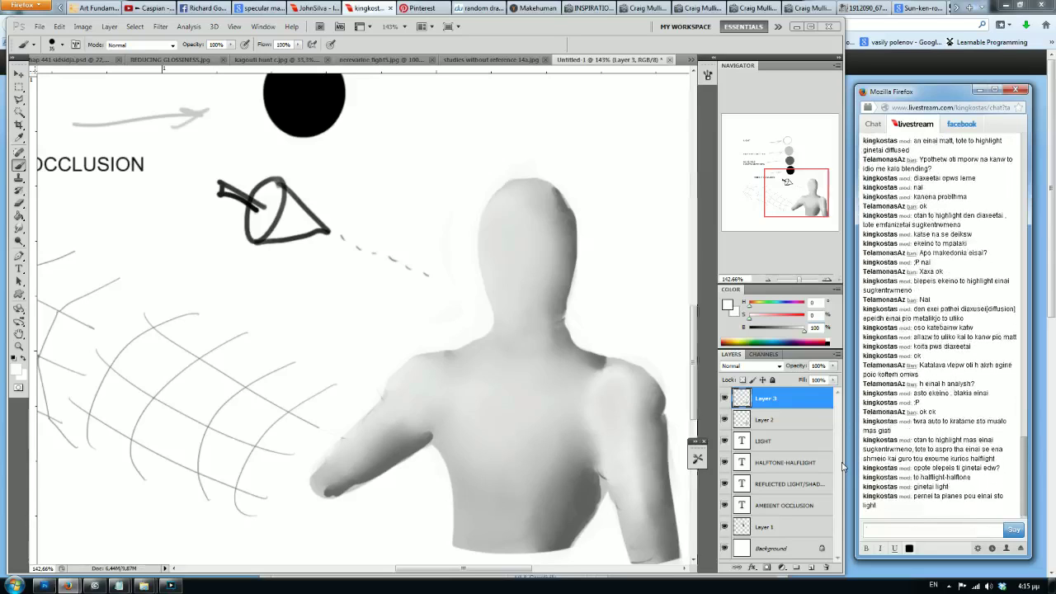
click(619, 273)
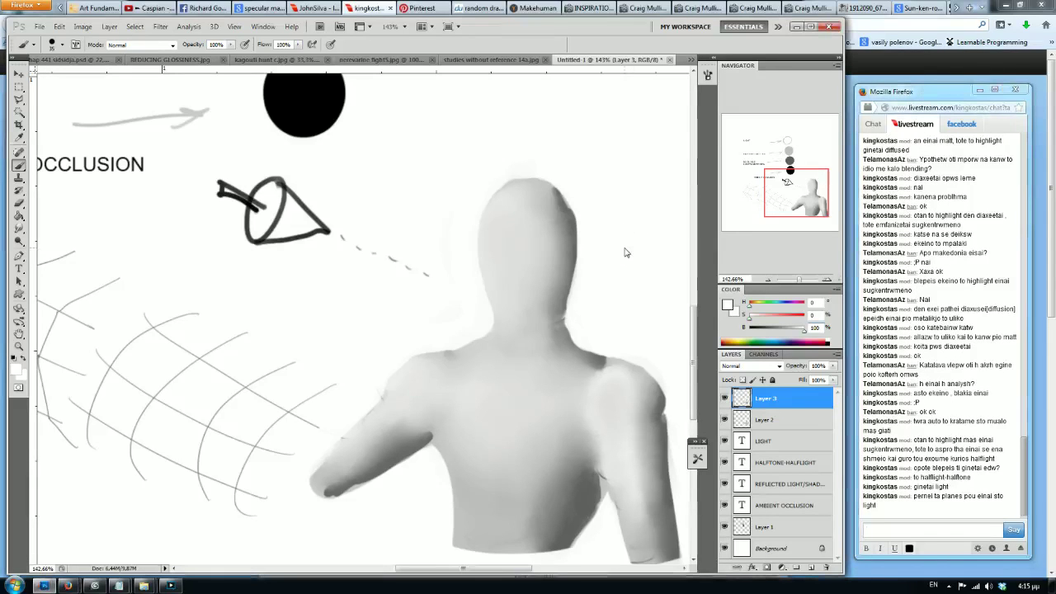
Step: Sample the circles' light grey (brightness 77) as paint colour and undo a test stroke
drag(774, 189, 767, 156)
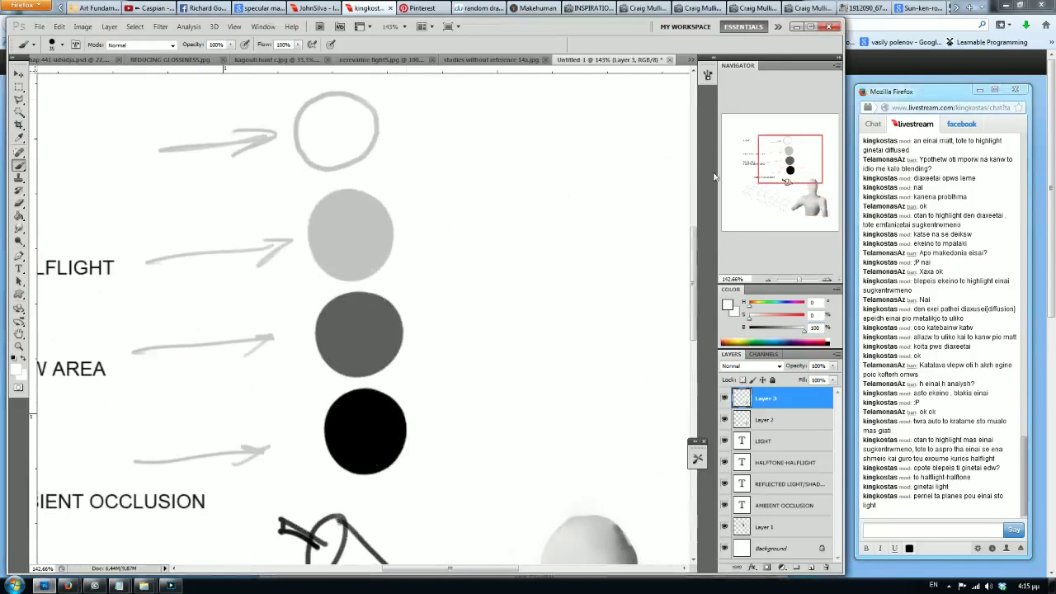
alt+click(347, 213)
mouse_move(430, 233)
mouse_down()
mouse_move(479, 274)
mouse_move(310, 282)
mouse_move(438, 262)
mouse_move(397, 279)
mouse_up()
drag(469, 209, 424, 204)
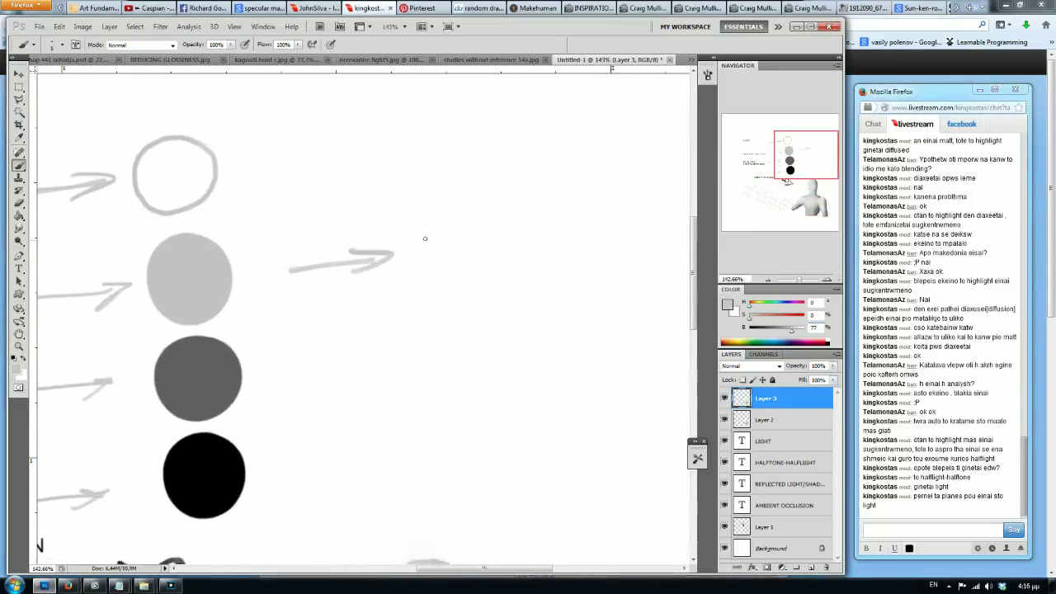
drag(431, 260, 441, 231)
key(ctrl+z)
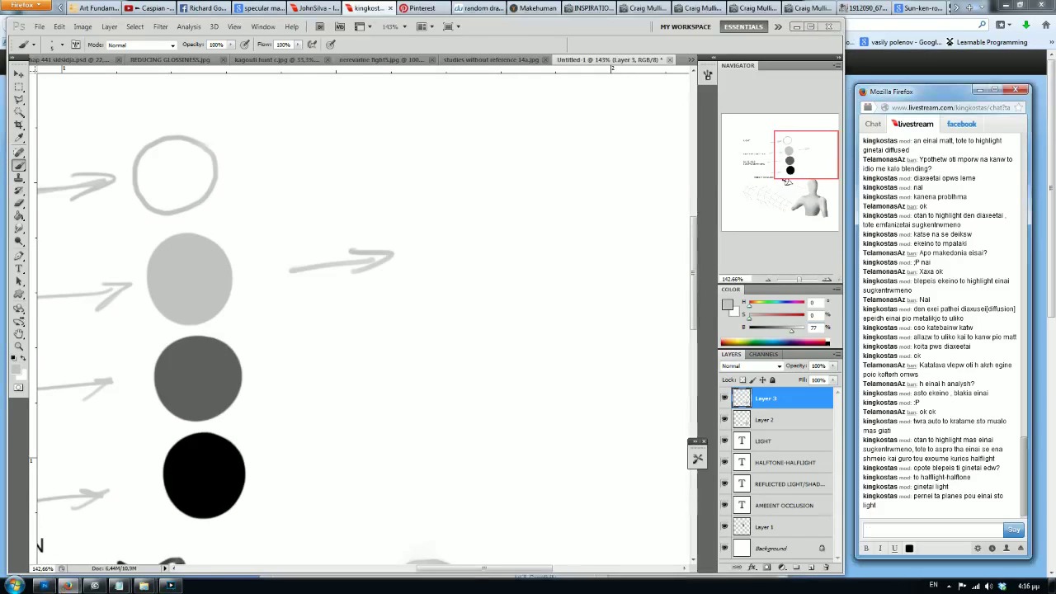
Step: Post a chat reply about this light, then move the view back to the figure
text(anapsi)
text(ght)
key(Return)
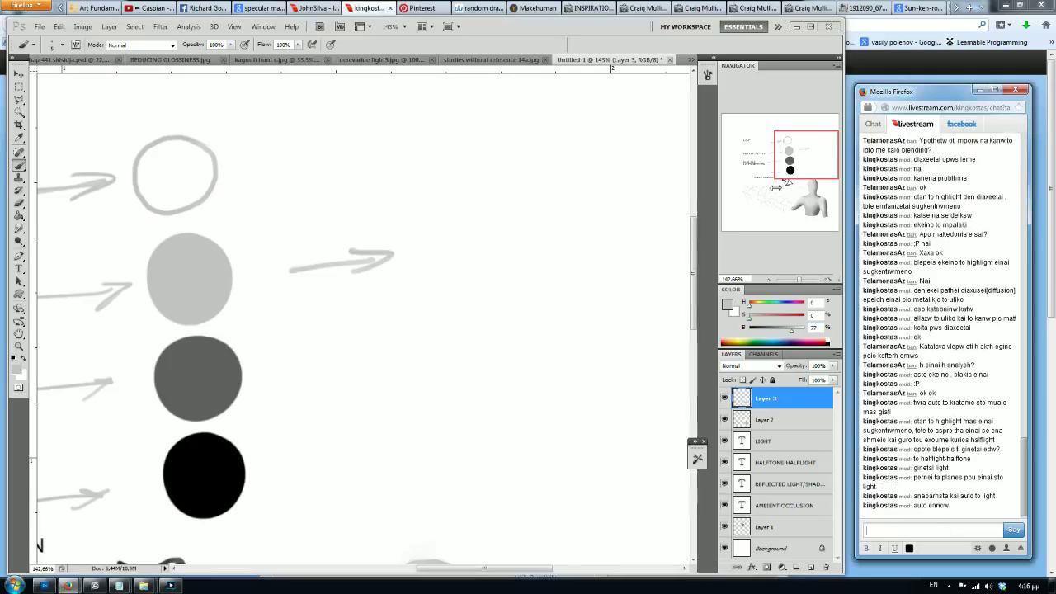
click(807, 179)
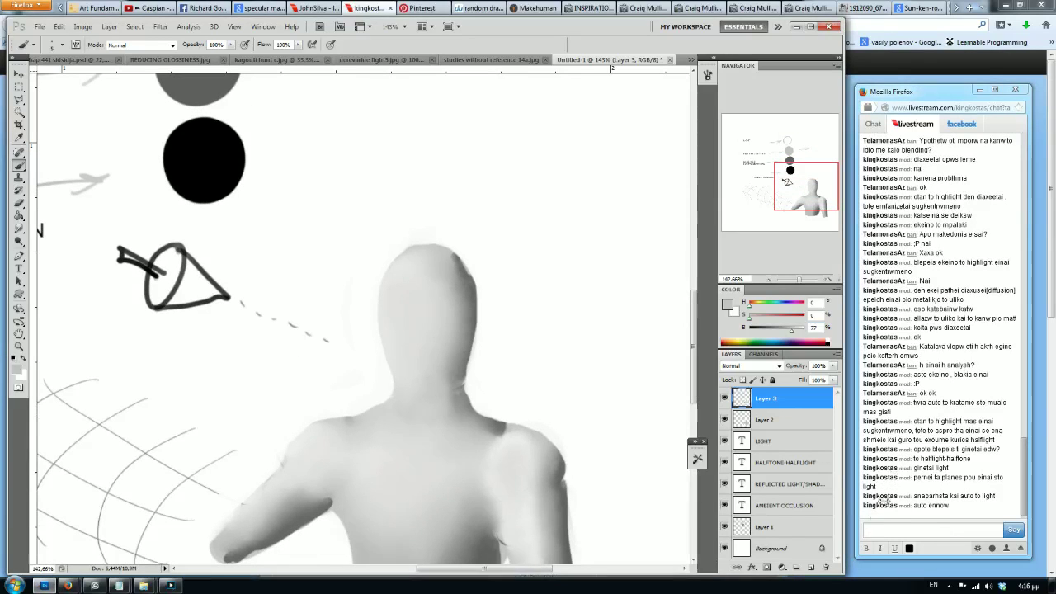
Step: Post the chat reply 'pernei thn thesh autwn pou koitane to fws'
click(811, 568)
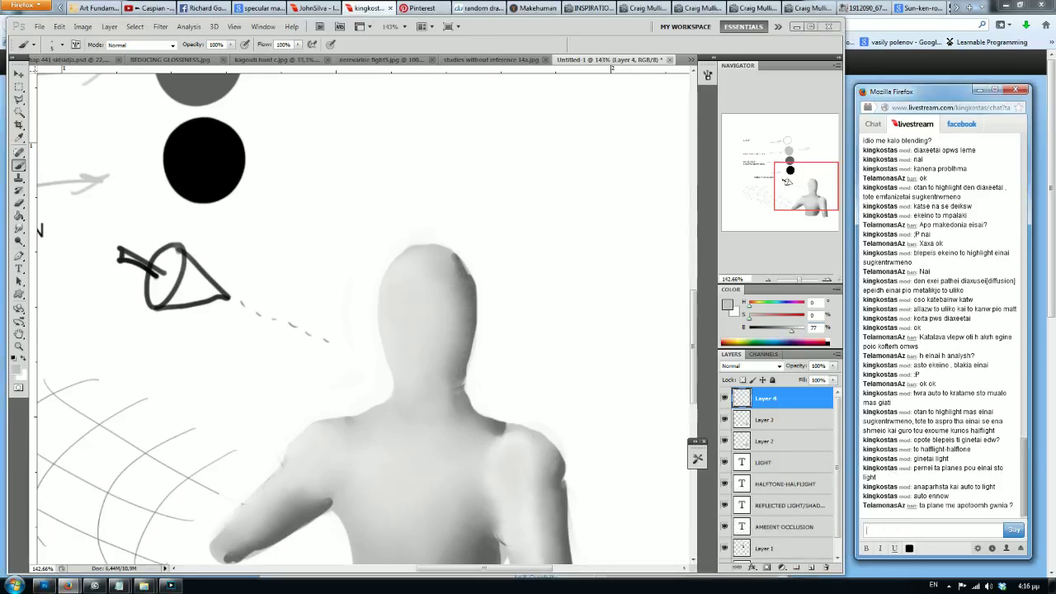
click(932, 530)
text(pernei thn thes)
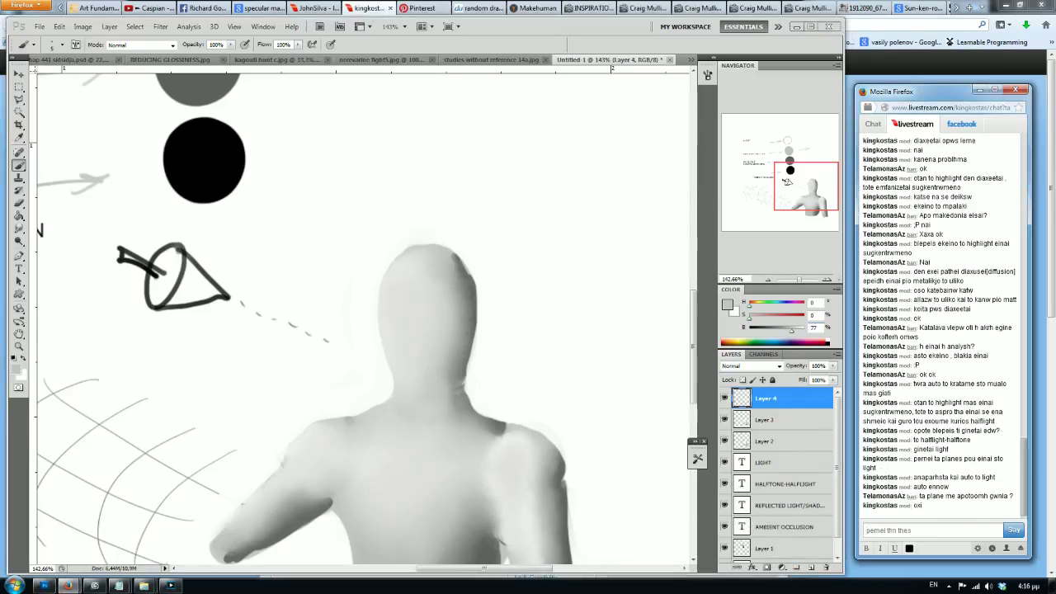
text(h autwn pou koitane to)
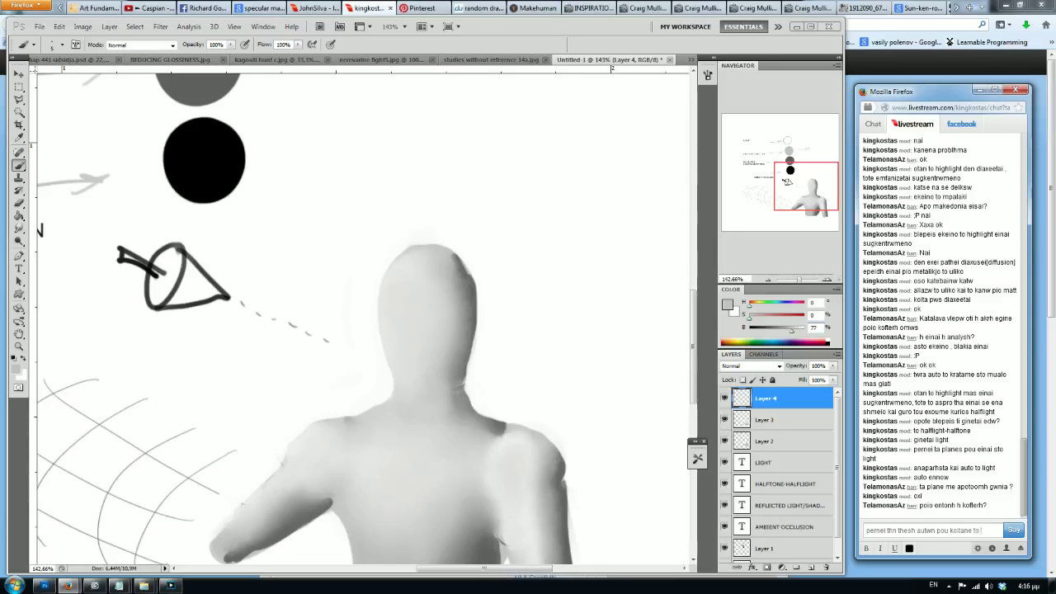
key(Return)
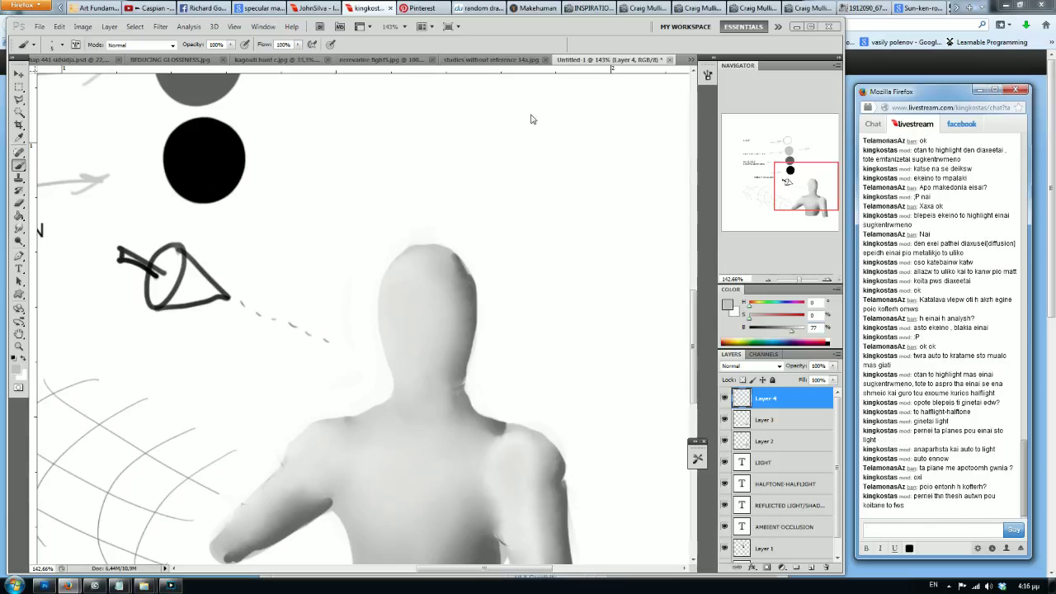
Step: Paint grey shading over the face, chest, left shoulder and upper arm, undoing the arm stroke
click(419, 292)
mouse_move(419, 292)
mouse_down()
mouse_move(419, 313)
mouse_move(424, 297)
mouse_move(405, 275)
mouse_move(388, 306)
mouse_move(419, 354)
mouse_move(430, 399)
mouse_move(413, 389)
mouse_move(415, 440)
mouse_move(497, 461)
mouse_move(502, 516)
mouse_move(376, 427)
mouse_move(306, 455)
mouse_move(346, 450)
mouse_move(442, 513)
mouse_move(469, 348)
mouse_up()
drag(551, 322, 541, 358)
key(ctrl+z)
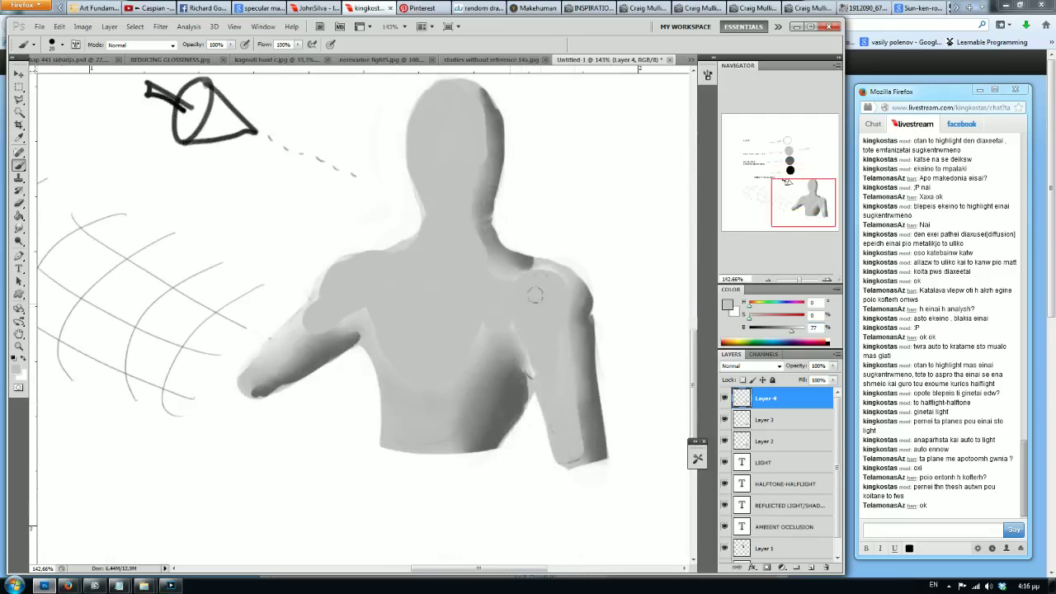
drag(437, 426, 438, 424)
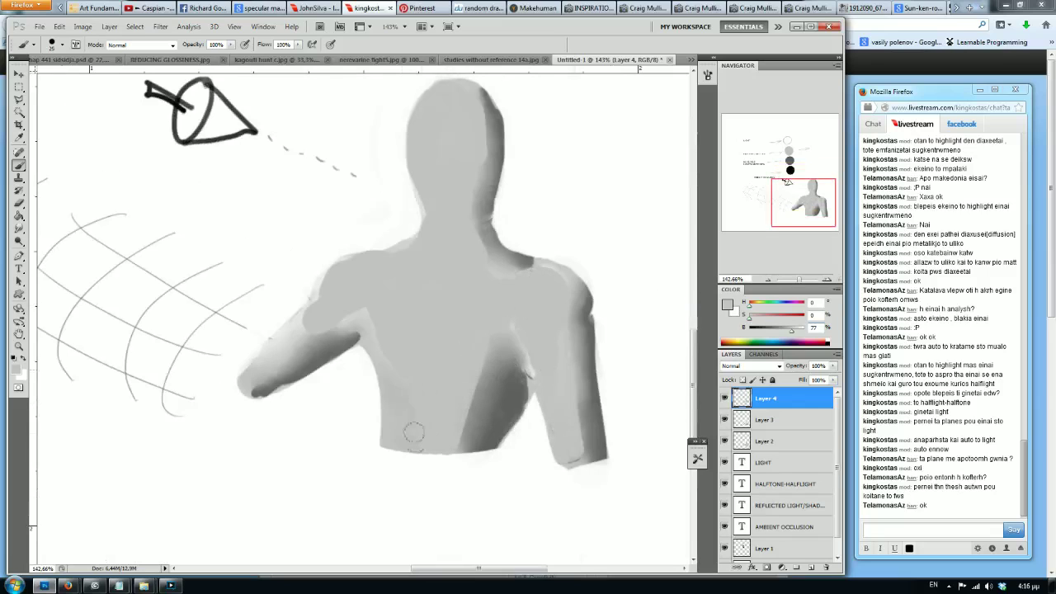
drag(363, 313, 264, 354)
drag(338, 272, 305, 314)
drag(791, 202, 793, 200)
Step: Blend the shading with smudging, then set white as the paint colour and shrink the brush
key(r)
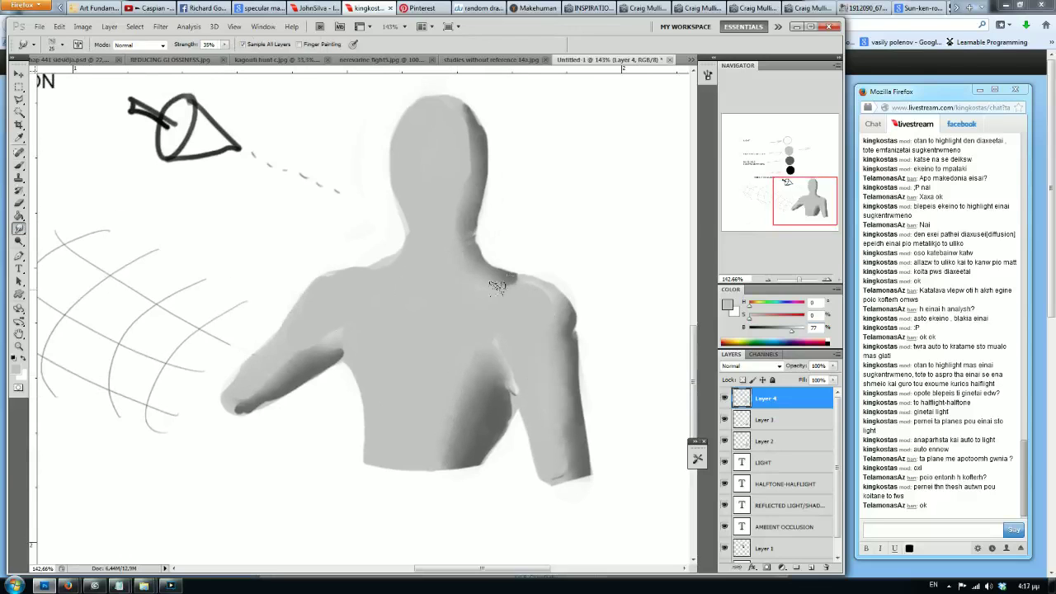
drag(787, 200, 787, 187)
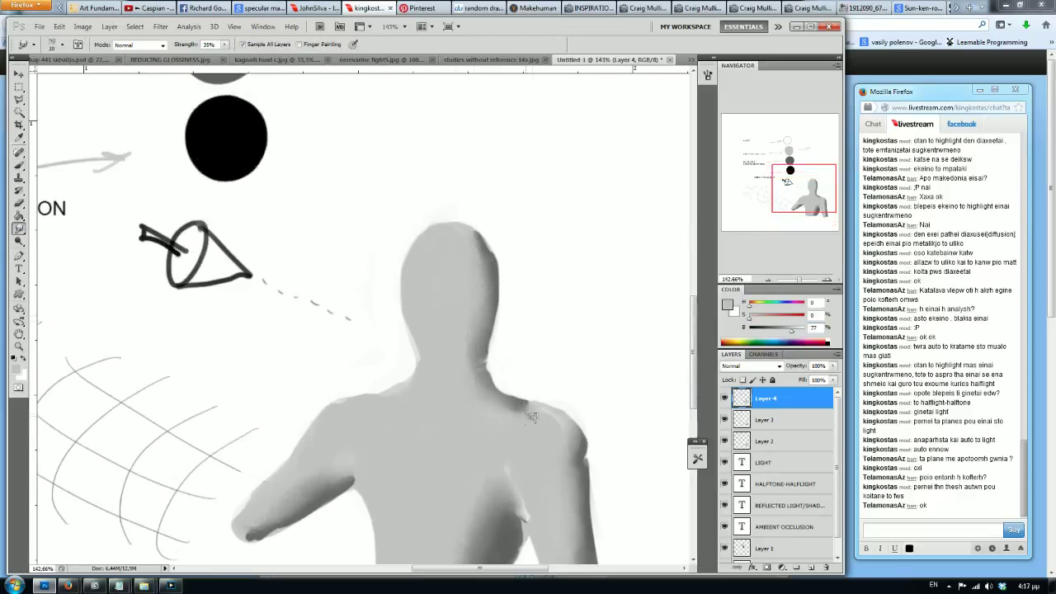
scroll(684, 297, down, 1)
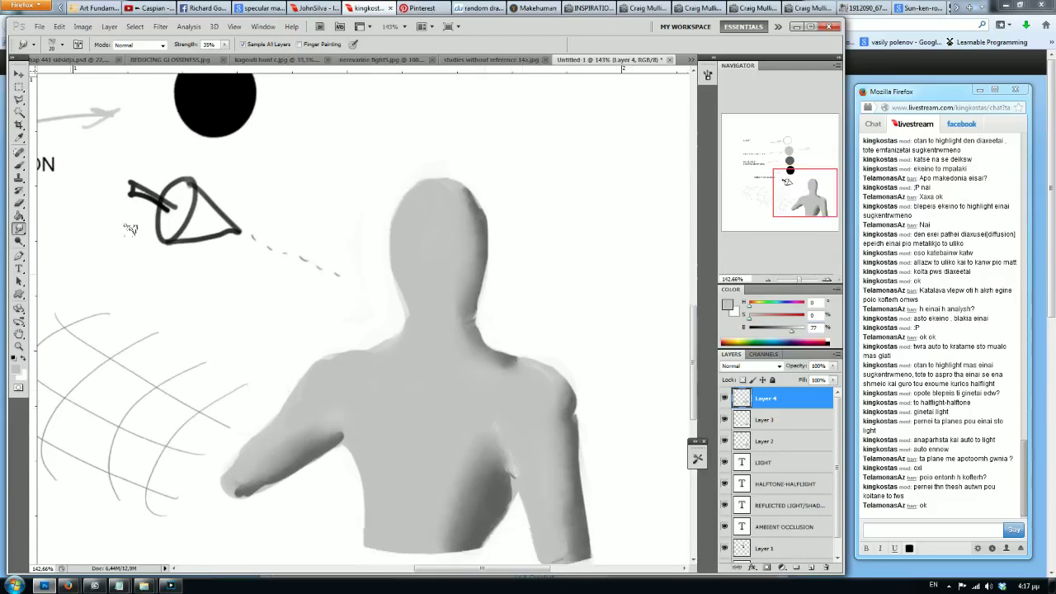
click(19, 165)
key(x)
key(bracketleft)
key(bracketleft)
key(bracketleft)
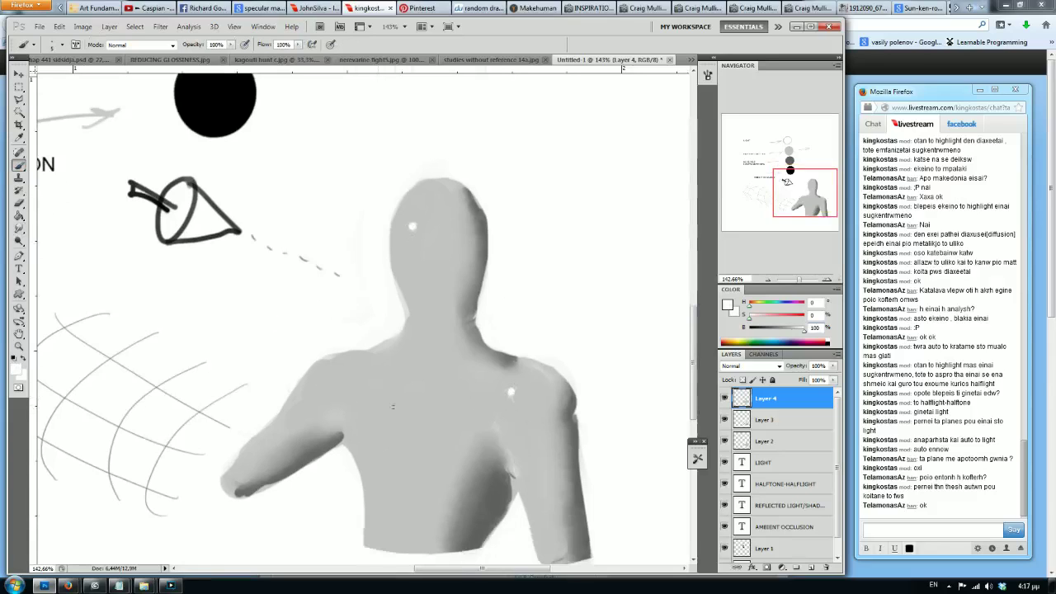
Step: Dab Dodge highlights on the chest with a small brush, undoing the long bright streak
key(o)
key(bracketright)
key(bracketright)
key(bracketright)
key(bracketright)
key(bracketright)
key(bracketright)
key(bracketright)
key(bracketright)
key(bracketright)
key(bracketleft)
key(bracketleft)
key(bracketleft)
key(bracketleft)
key(bracketleft)
key(bracketleft)
key(bracketleft)
key(bracketleft)
key(bracketleft)
key(bracketleft)
key(bracketleft)
key(bracketleft)
key(bracketright)
key(bracketright)
key(bracketright)
drag(398, 396, 386, 520)
drag(401, 384, 388, 545)
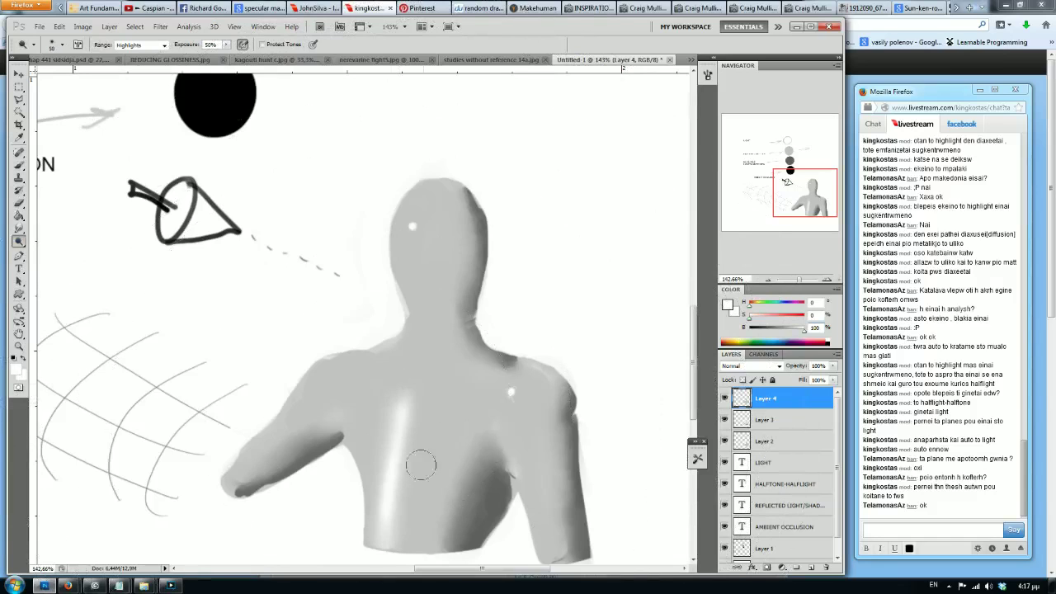
key(ctrl+alt+z)
key(ctrl+alt+z)
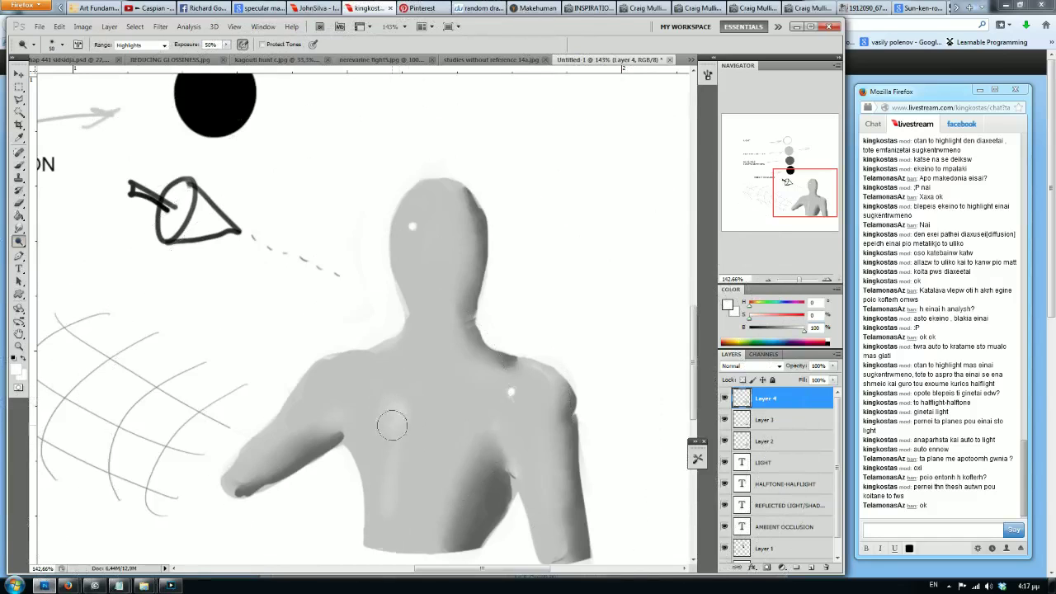
key(bracketleft)
key(bracketleft)
key(bracketleft)
Step: Sample the mid grey from the chest with the Brush tool
click(19, 177)
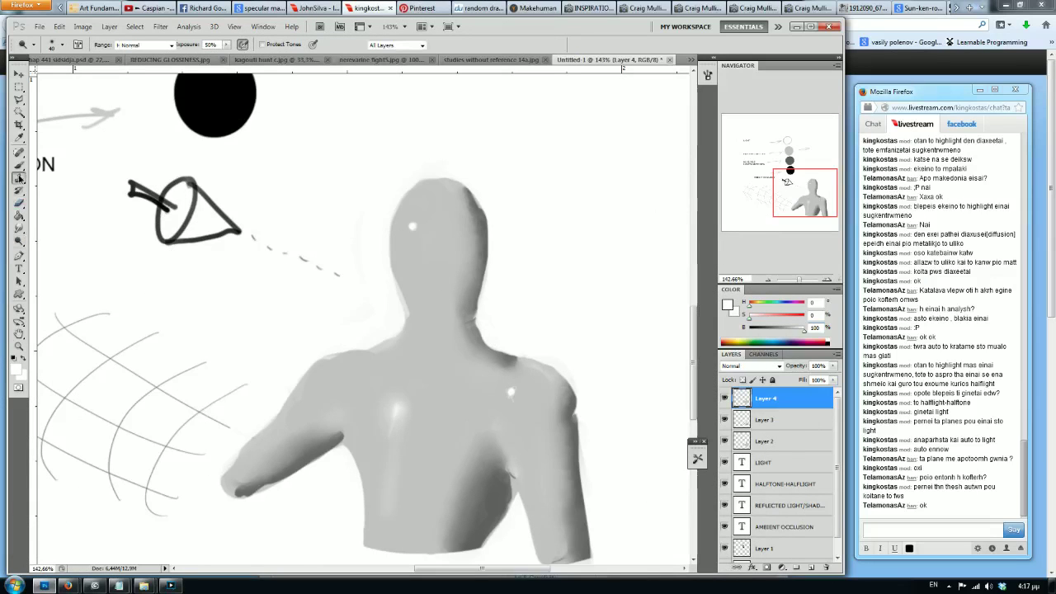
key(b)
alt+click(419, 442)
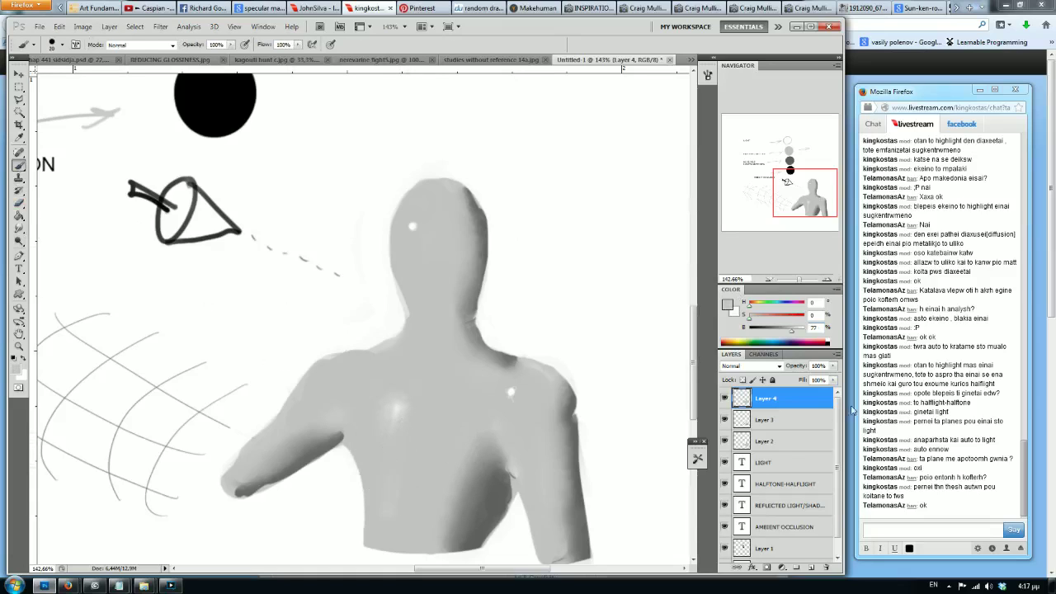
click(891, 495)
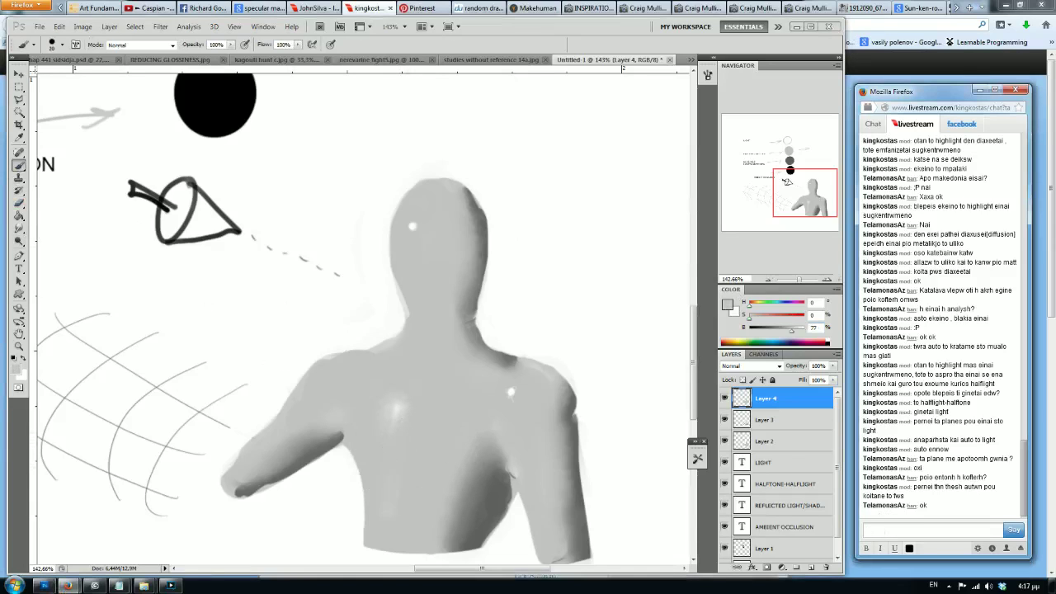
text(etsi panw katw ble)
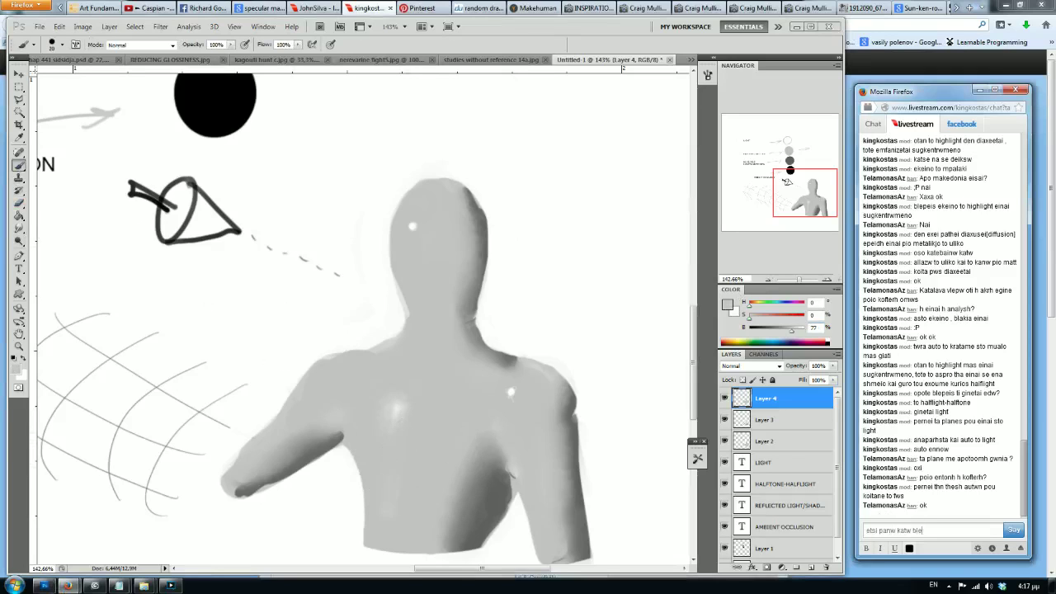
text(peis)
key(Return)
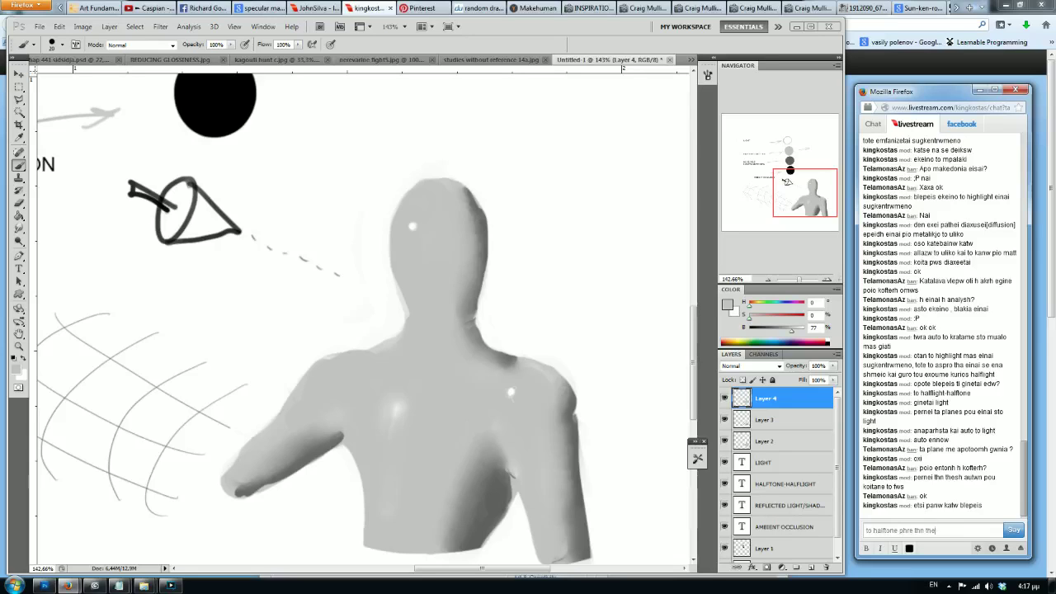
text(sh)
text(ghts)
key(Return)
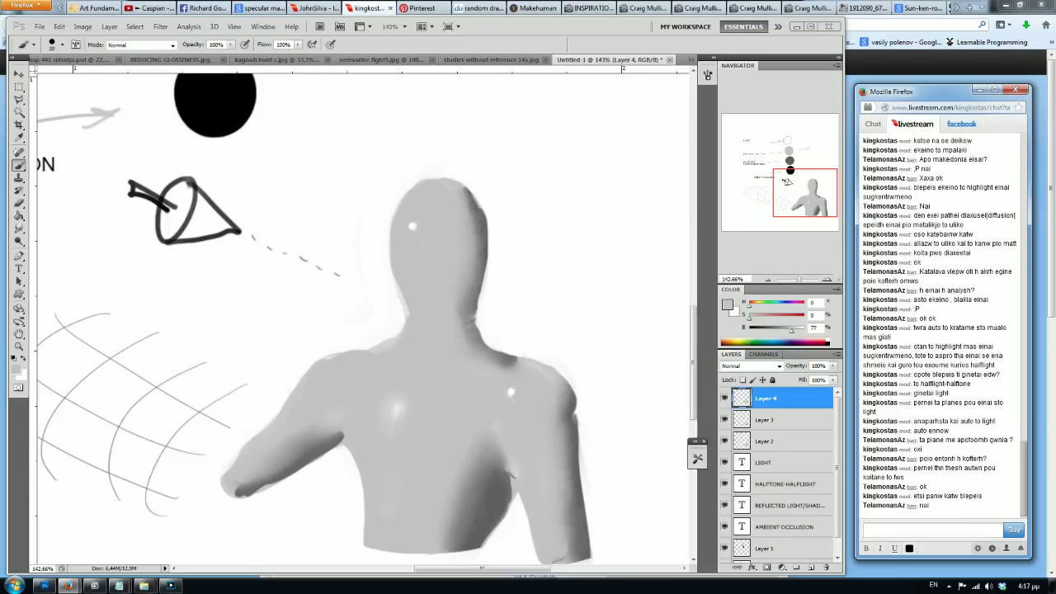
text(otan omws to uliko mas den einai etsi)
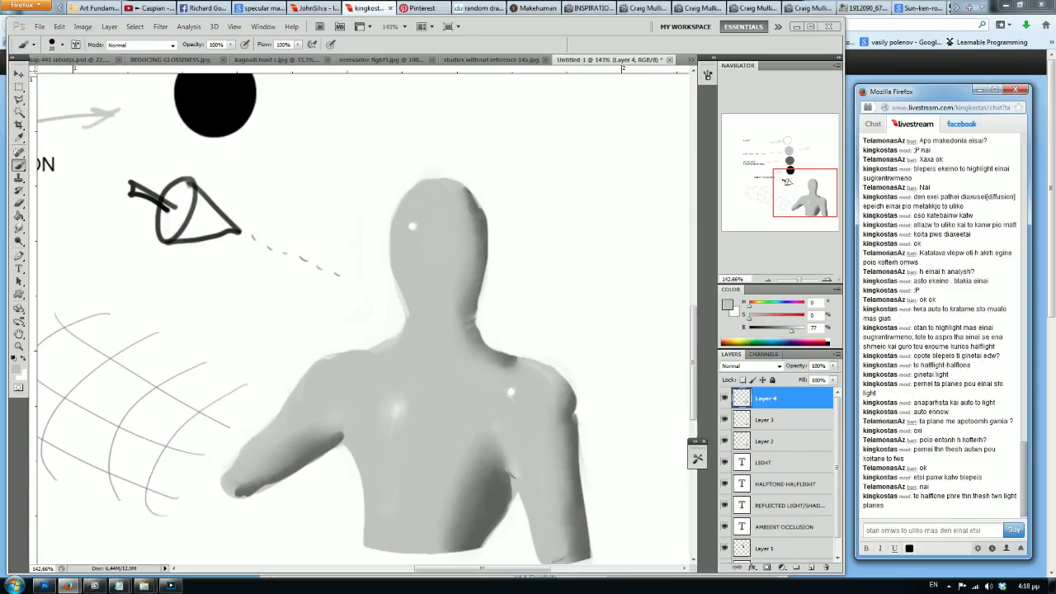
key(Return)
text(kai einai matte)
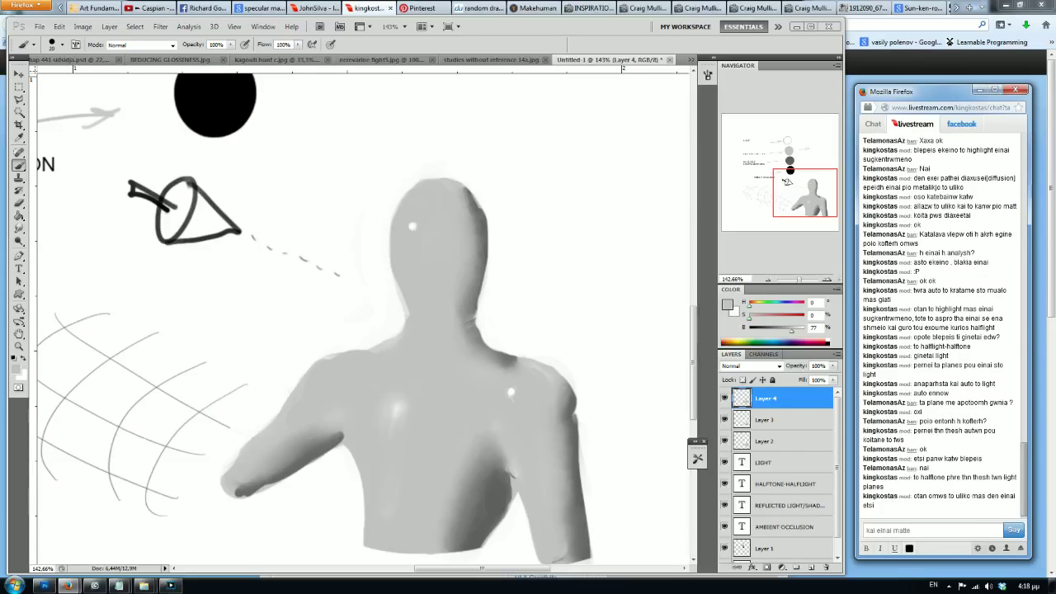
key(Return)
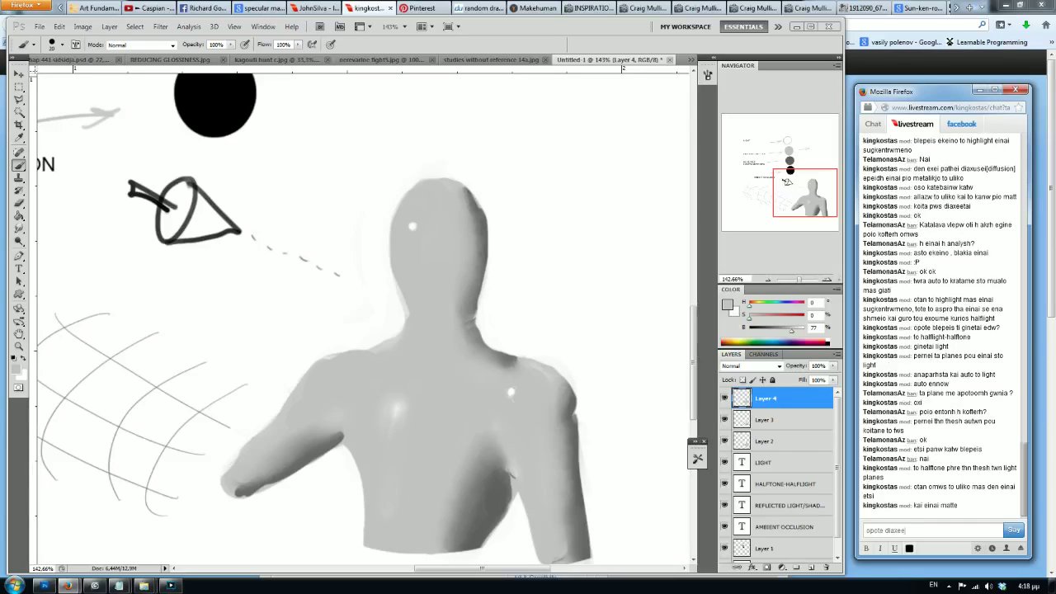
key(Return)
text(tote)
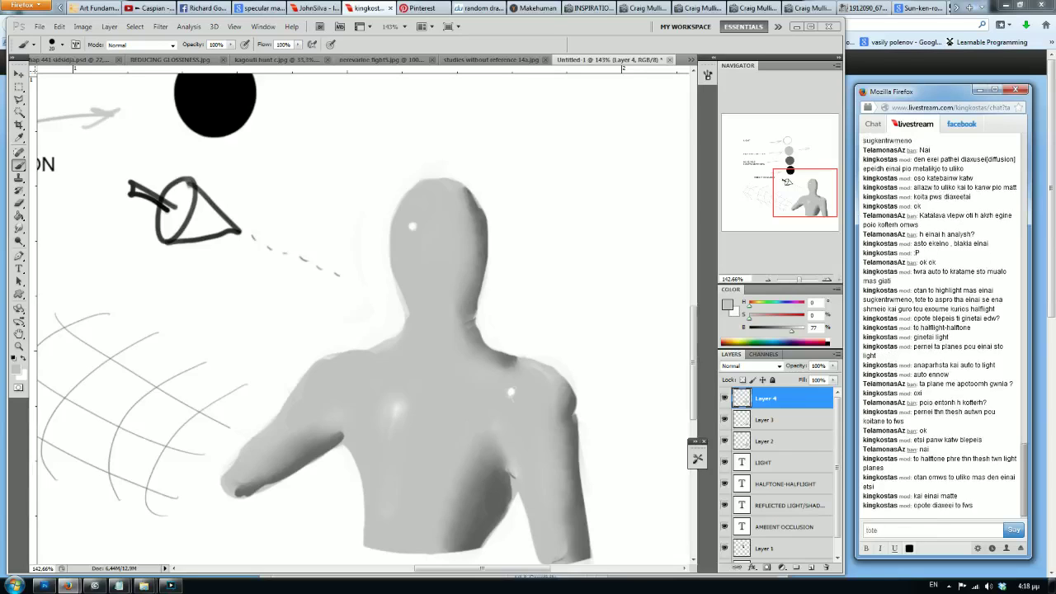
text( to aps)
key(Return)
click(410, 176)
Step: Sample the near-white head grey and repaint the head, neck, chest and shoulder lighter
alt+click(409, 229)
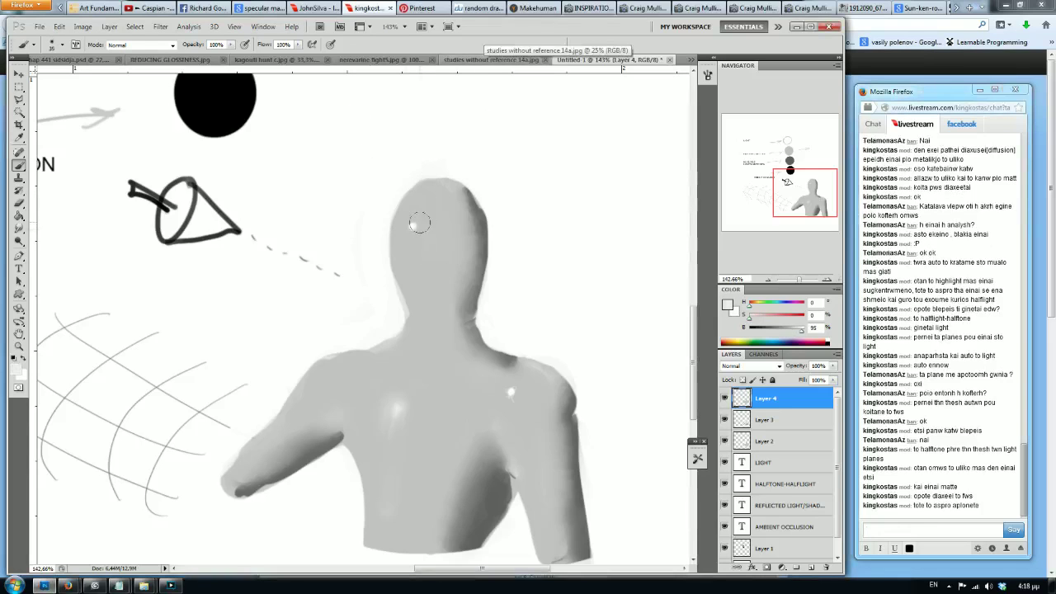
key(bracketright)
mouse_move(411, 233)
mouse_down()
mouse_move(412, 247)
mouse_move(419, 224)
mouse_up()
key(bracketright)
key(bracketright)
key(bracketright)
drag(424, 287, 421, 322)
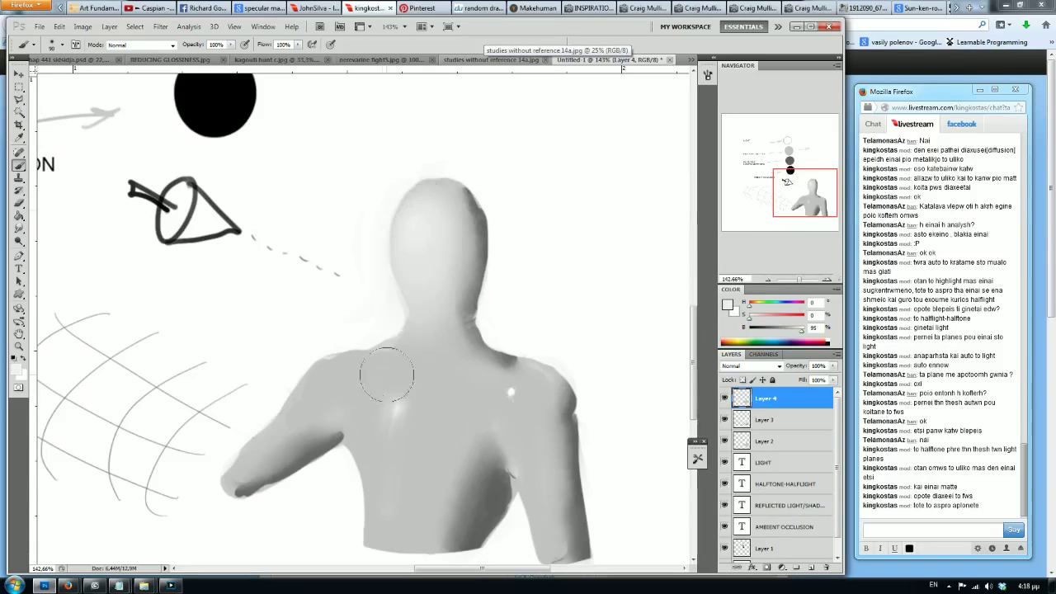
key(bracketright)
key(bracketright)
key(bracketright)
mouse_move(377, 443)
mouse_down()
mouse_move(405, 455)
mouse_move(342, 365)
mouse_move(295, 424)
mouse_move(268, 429)
mouse_up()
key(bracketleft)
key(bracketleft)
key(bracketleft)
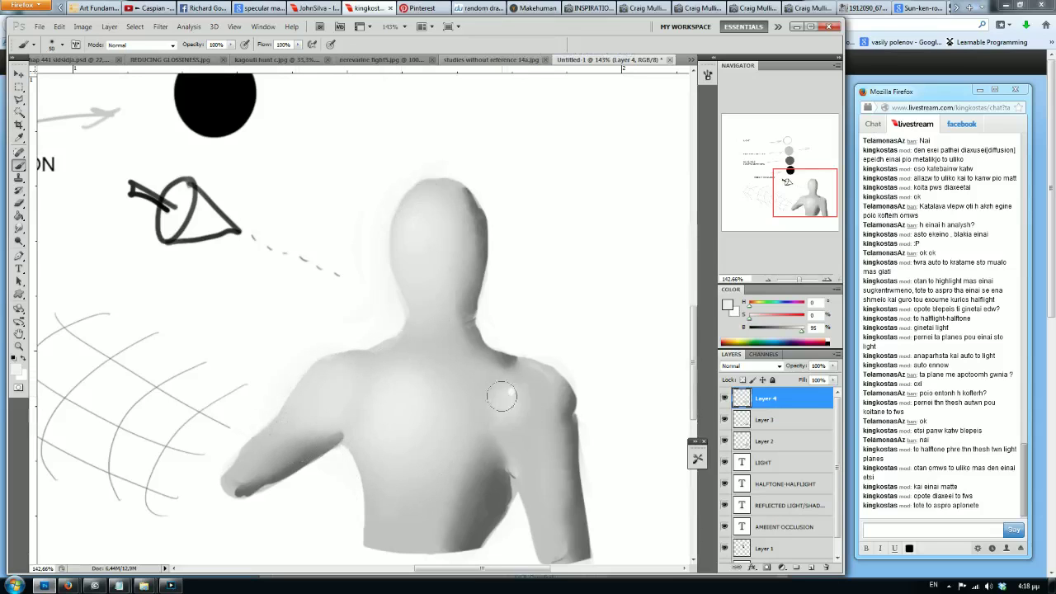
drag(525, 437, 536, 507)
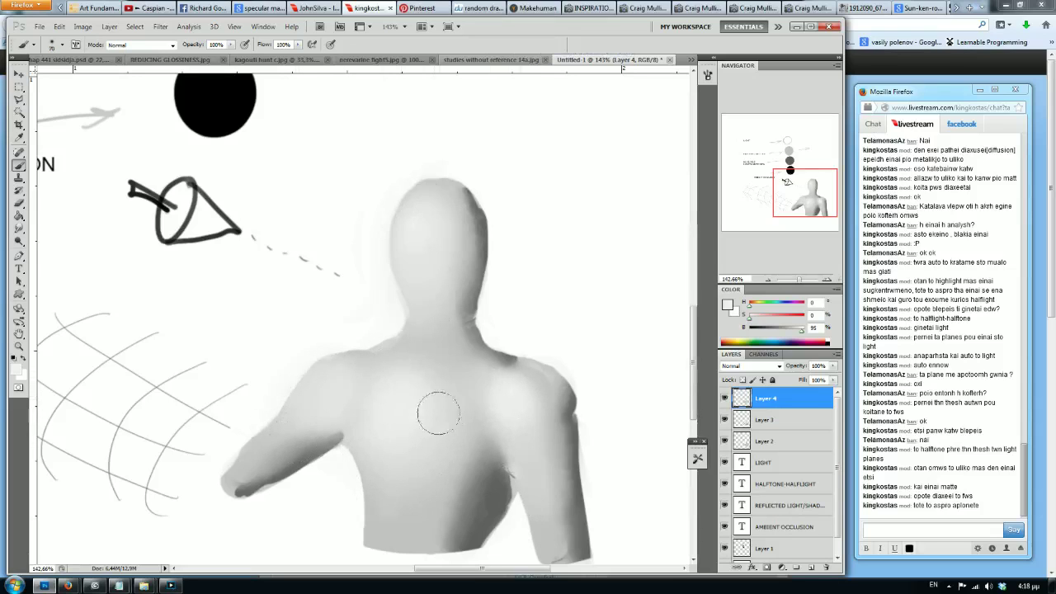
Step: Post the chat reply 'ginetai diffused'
click(933, 529)
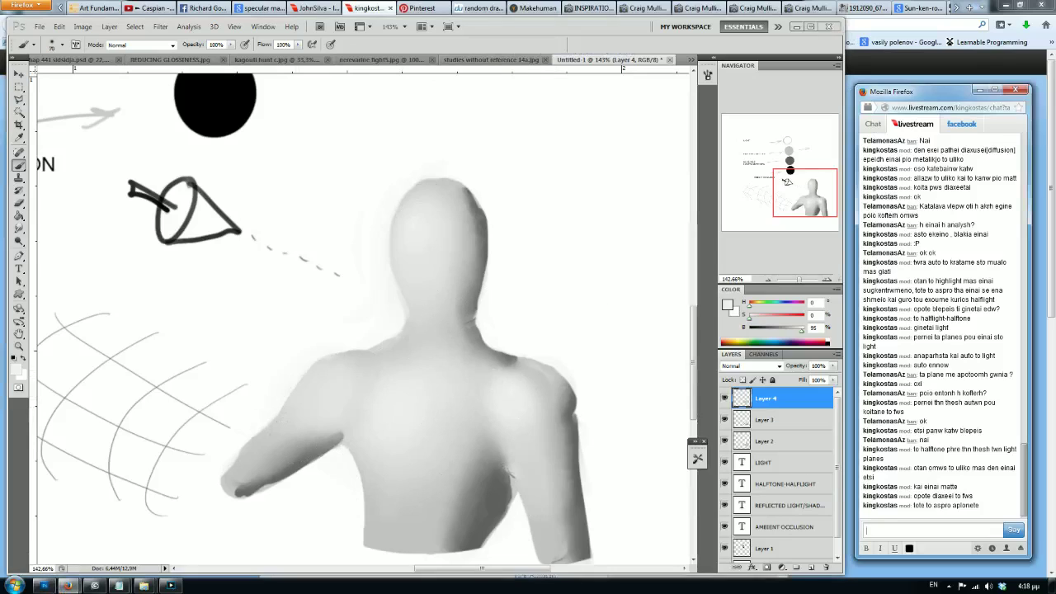
text(ginetai diff)
key(Return)
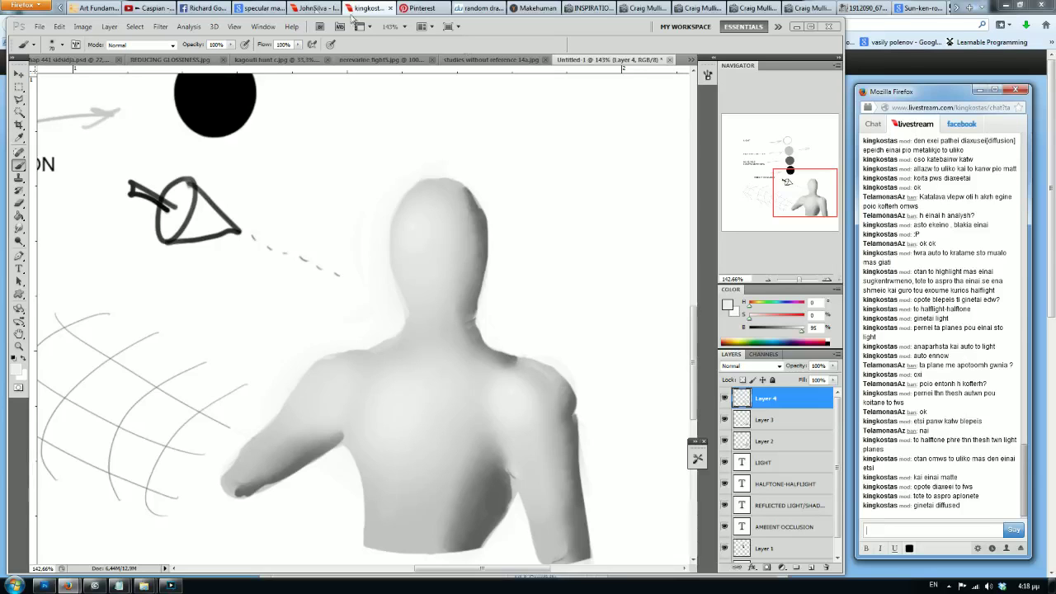
click(259, 9)
Step: Search Google Images for '3d models' and browse the results
click(273, 67)
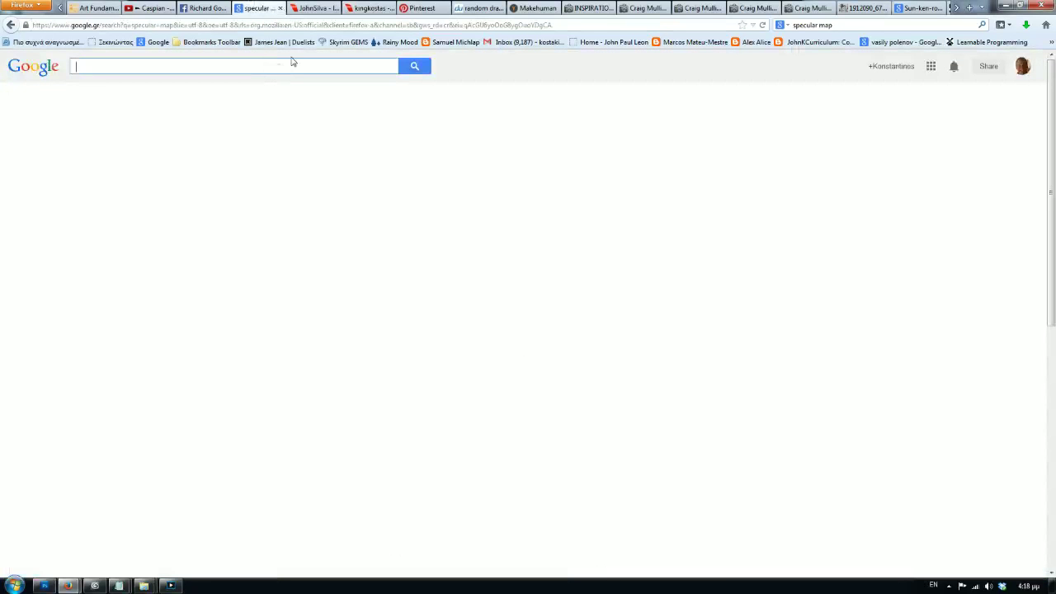
text(3d models)
key(Return)
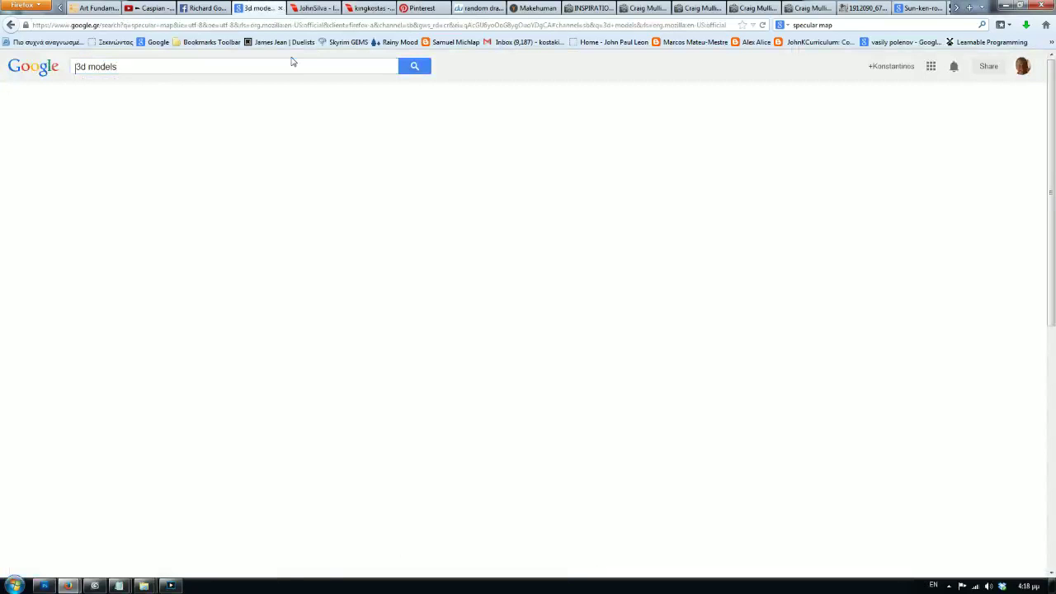
click(121, 104)
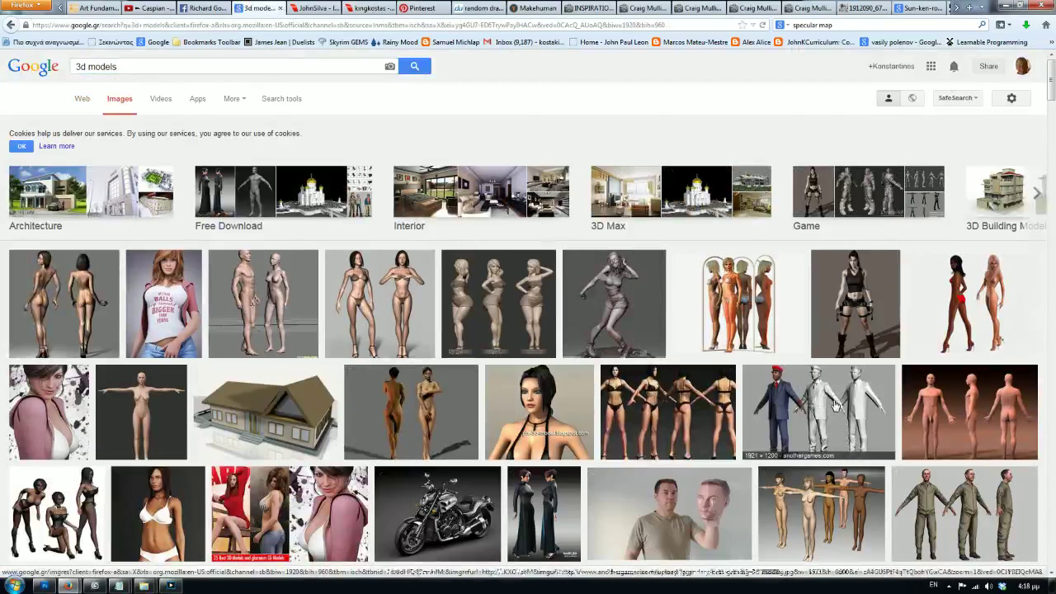
scroll(836, 396, down, 2)
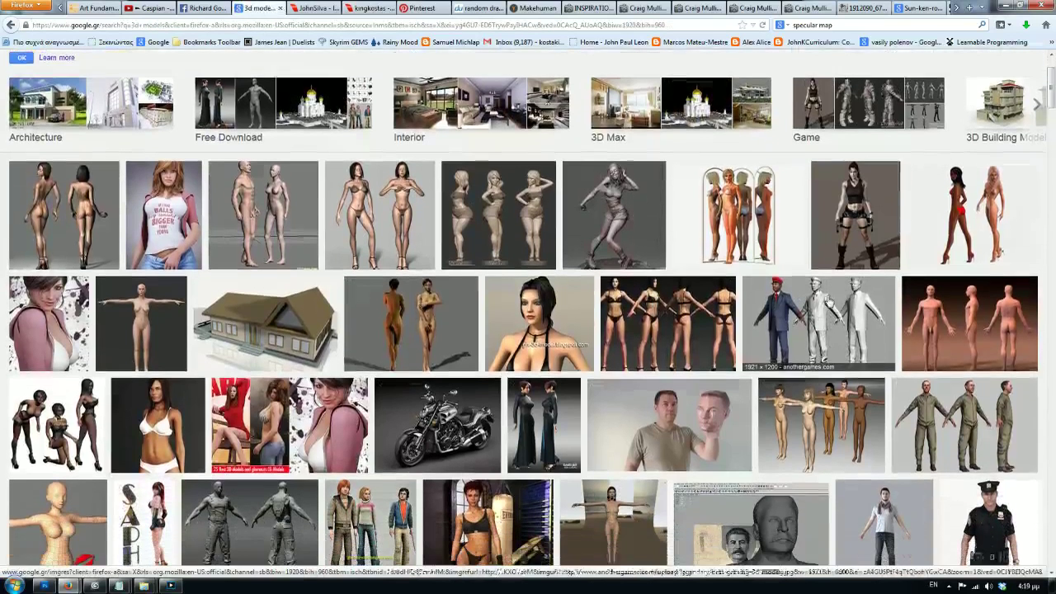
scroll(828, 301, down, 1)
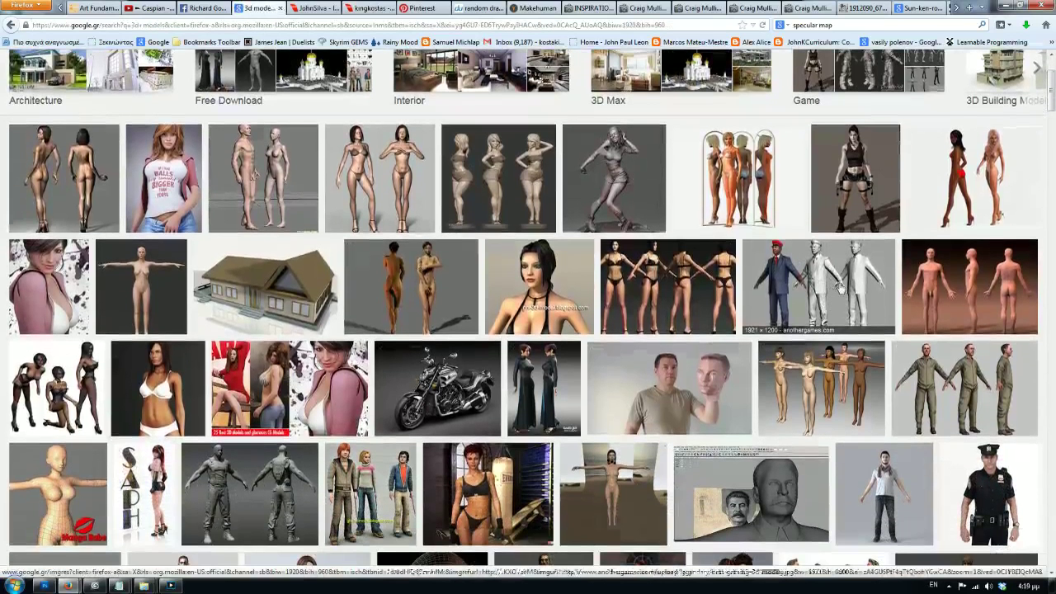
Step: Copy the image of three figures in suits from its preview
click(837, 285)
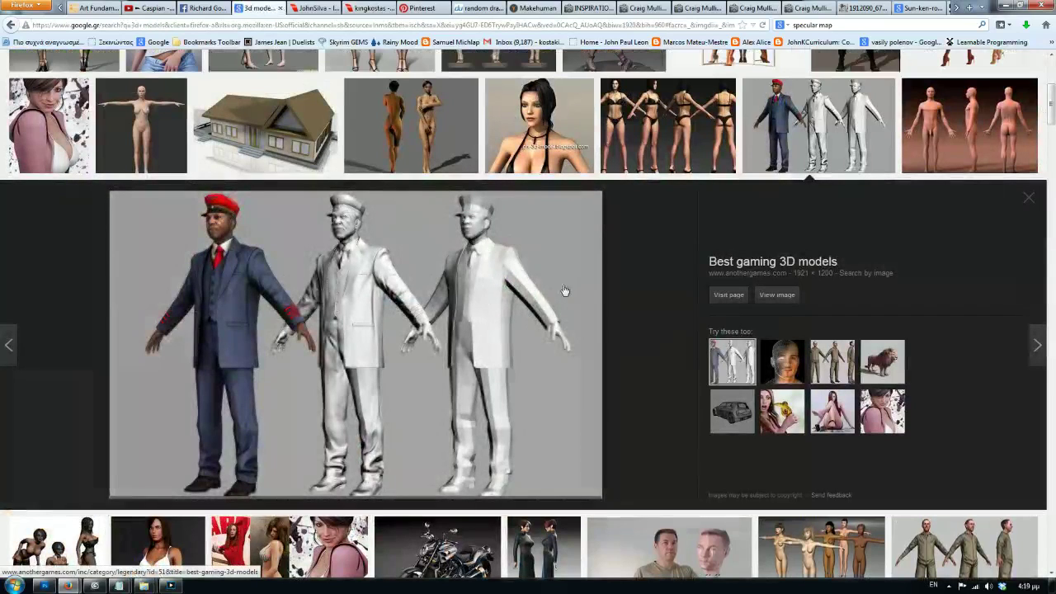
right_click(485, 288)
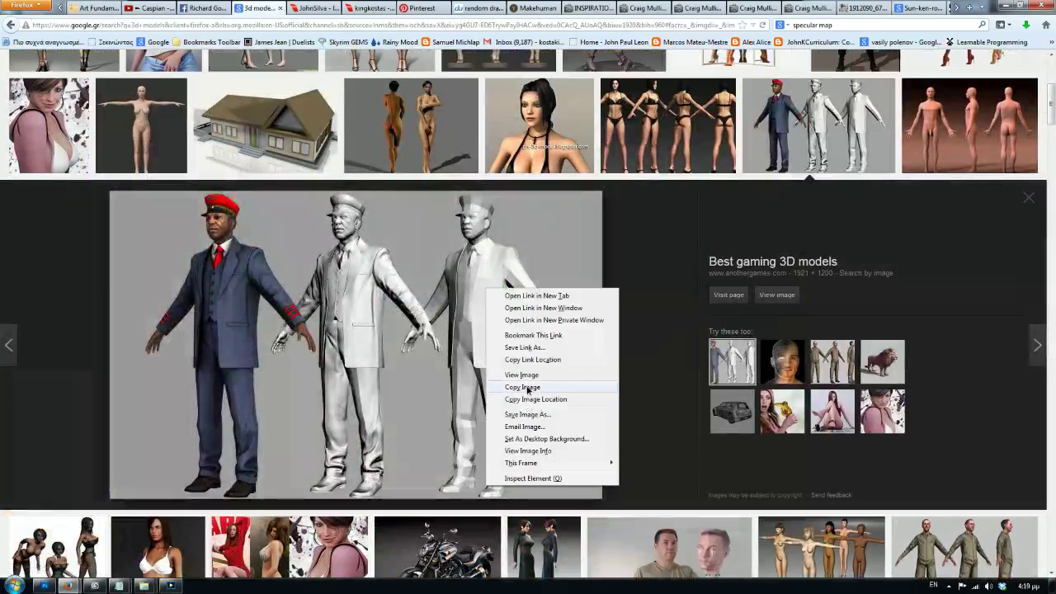
click(528, 388)
click(45, 585)
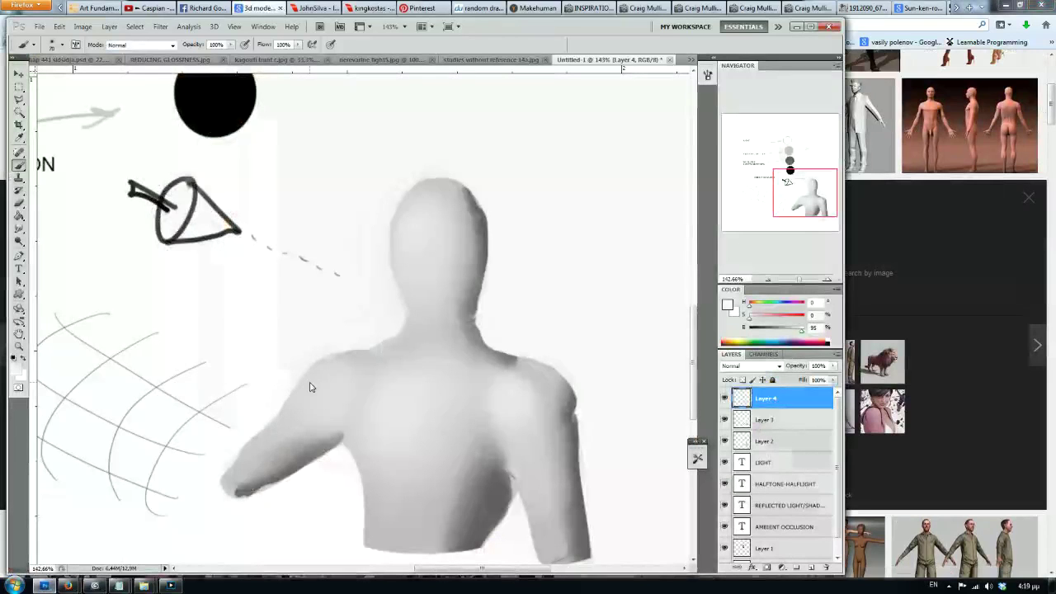
Step: Paste the suited figures as a layer and shrink them near the canvas top-left
key(ctrl+v)
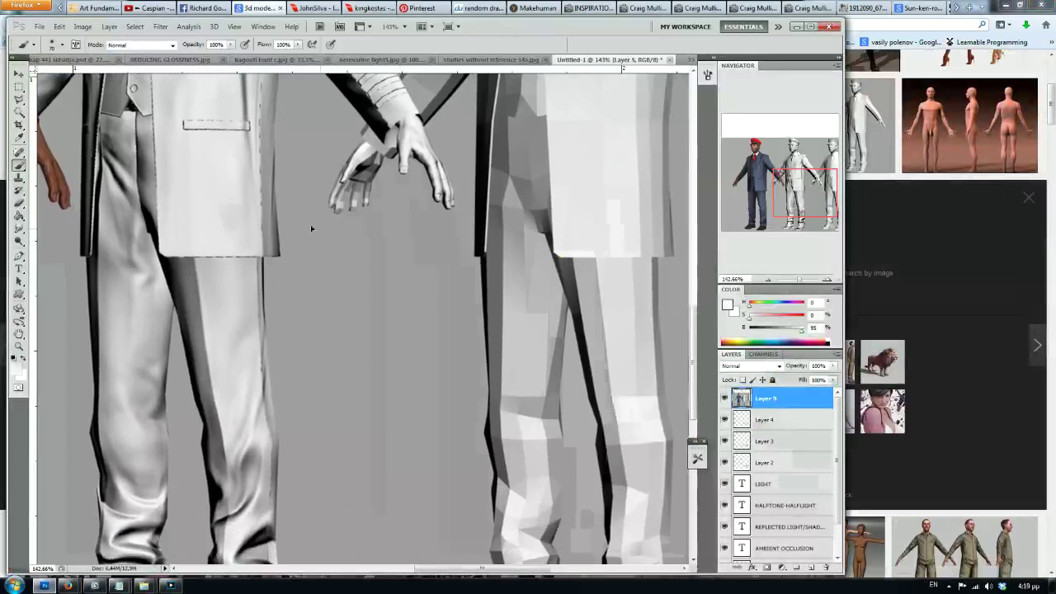
drag(403, 275, 343, 258)
key(ctrl+0)
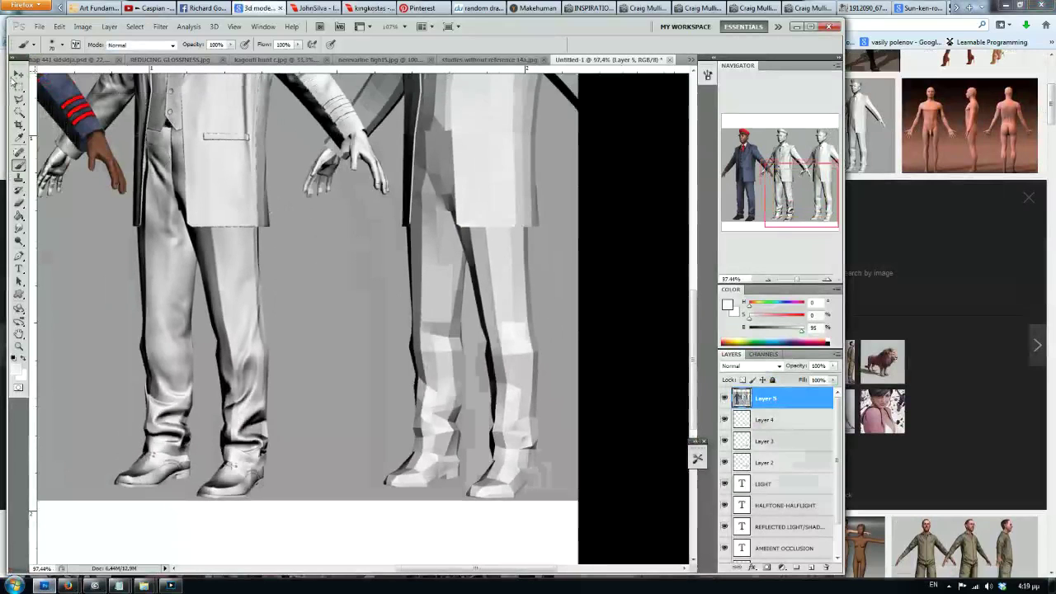
key(m)
right_click(350, 225)
click(379, 324)
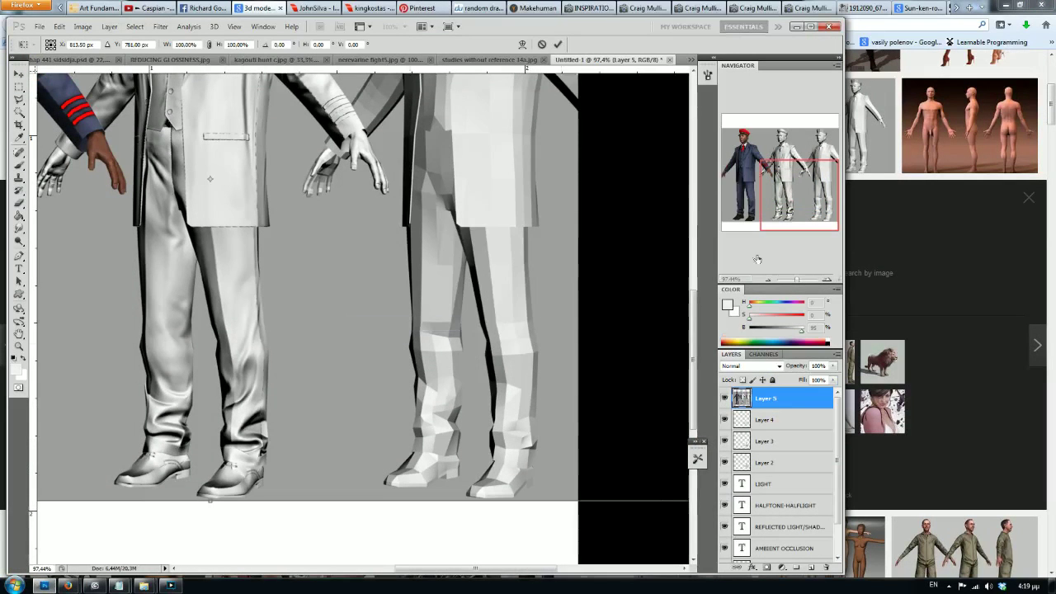
scroll(550, 469, down, 5)
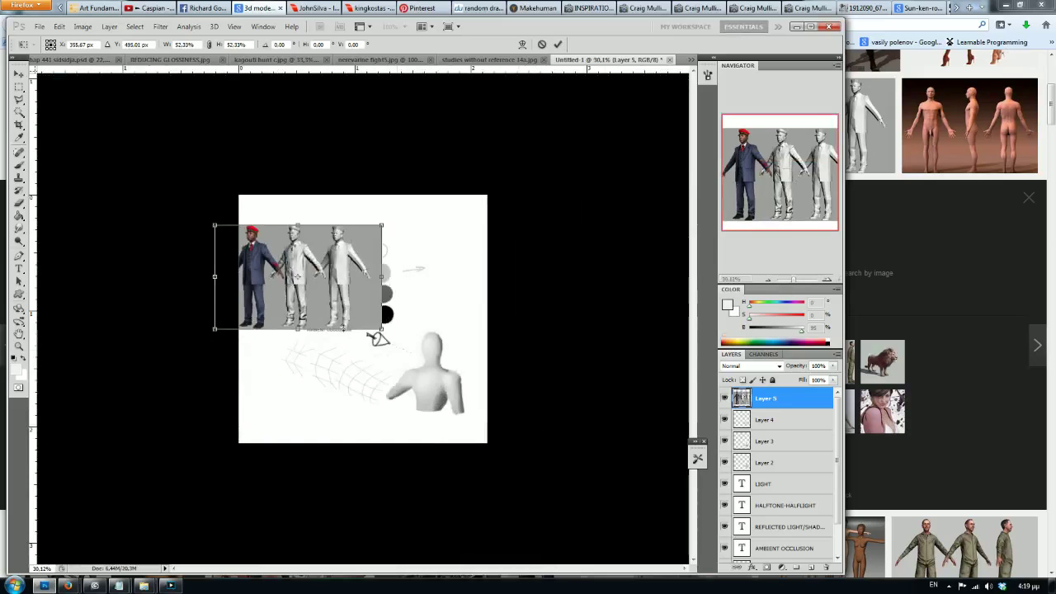
drag(512, 416, 434, 356)
key(Return)
mouse_move(68, 586)
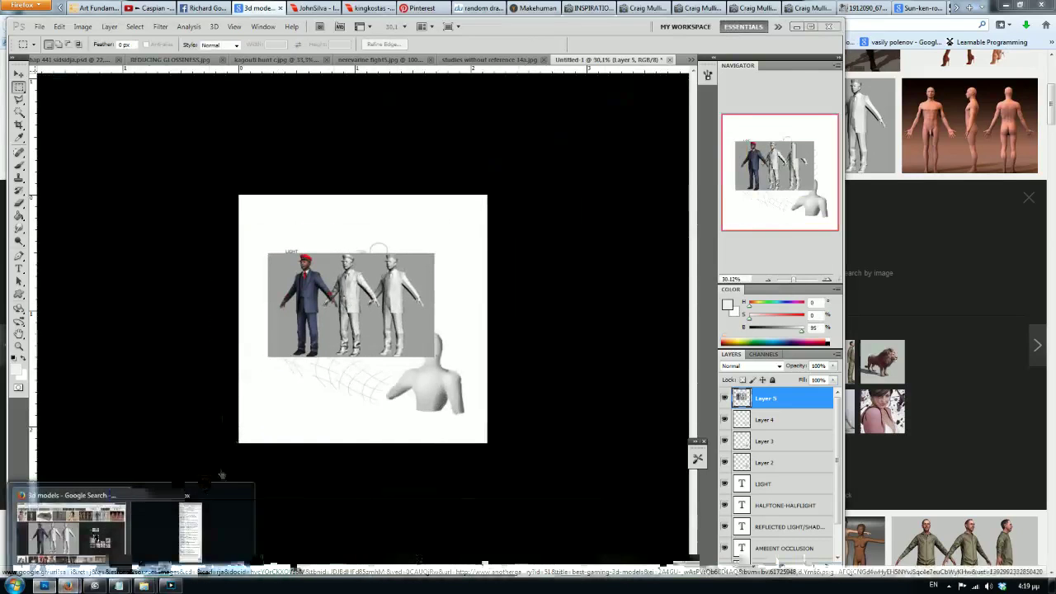
Step: Copy the centaur model image from the web and paste it below the figures
click(223, 503)
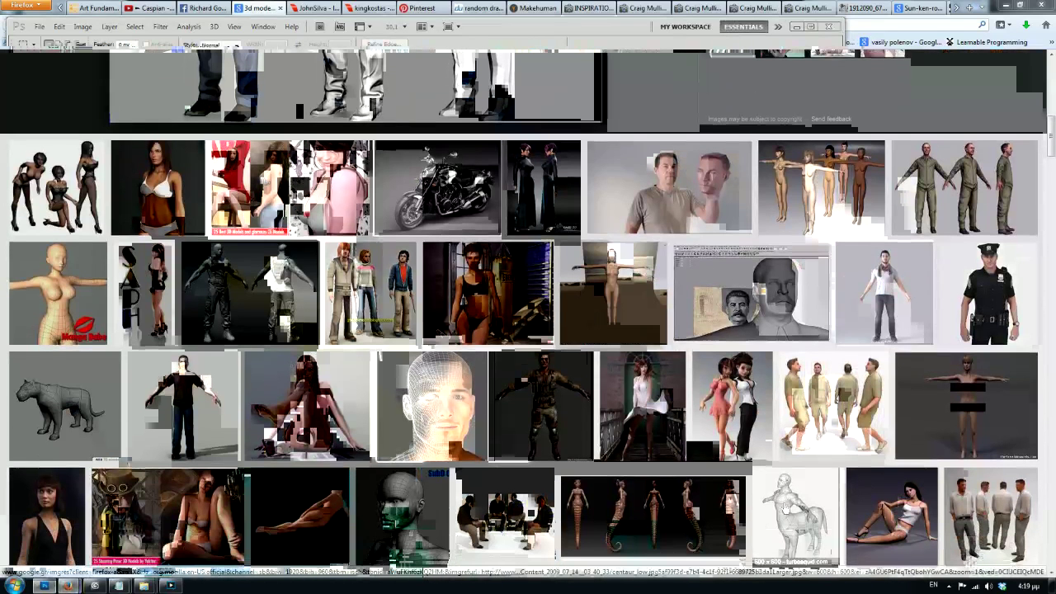
right_click(437, 268)
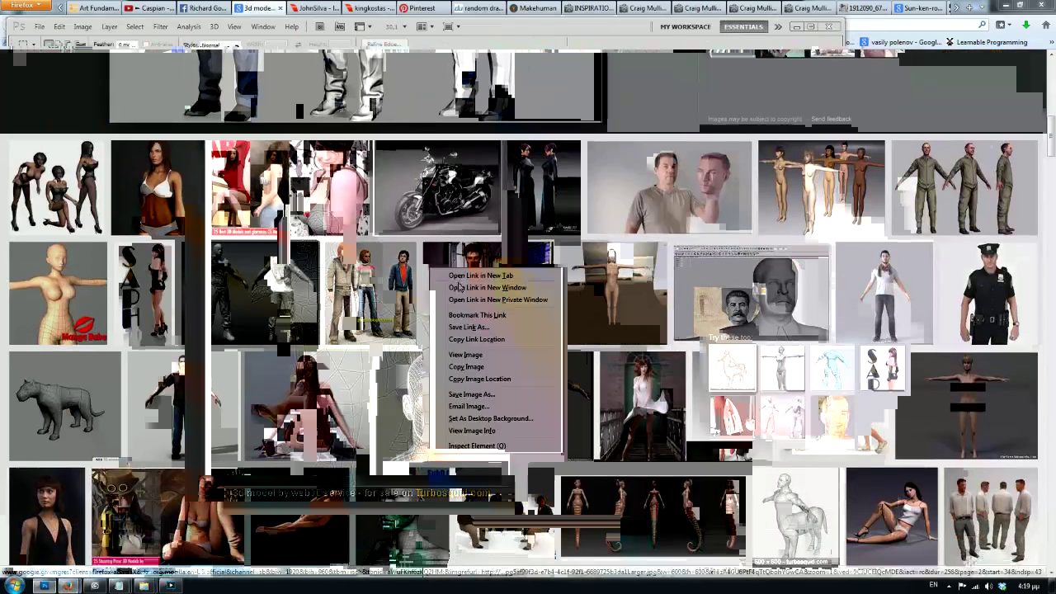
click(476, 368)
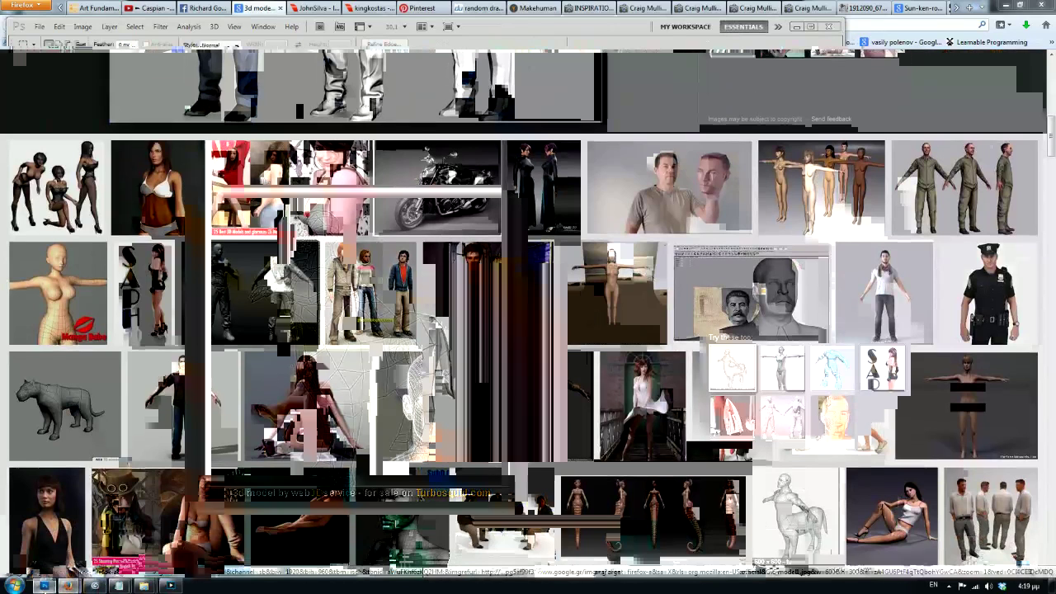
click(44, 586)
key(ctrl+v)
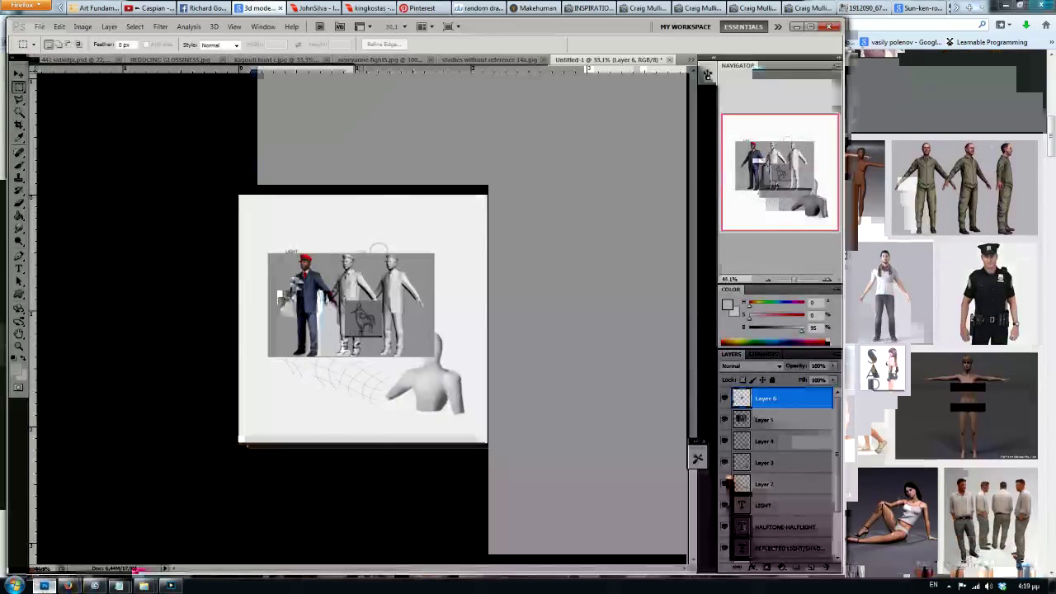
scroll(363, 318, up, 3)
drag(367, 312, 374, 469)
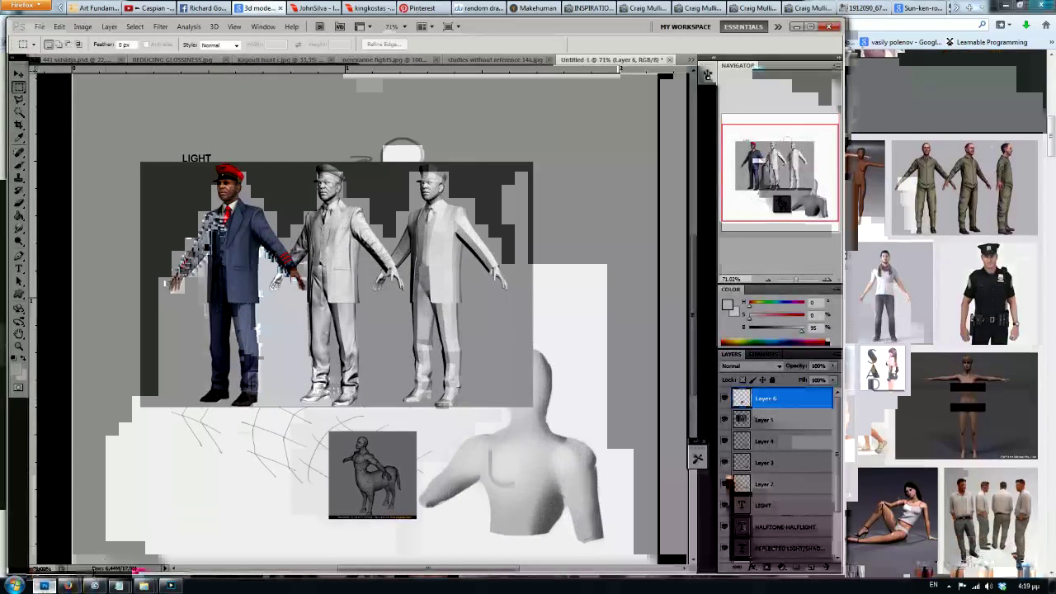
Step: Check the livestream chat and switch to the REDUCING GLOSSINESS.jpg document
click(205, 547)
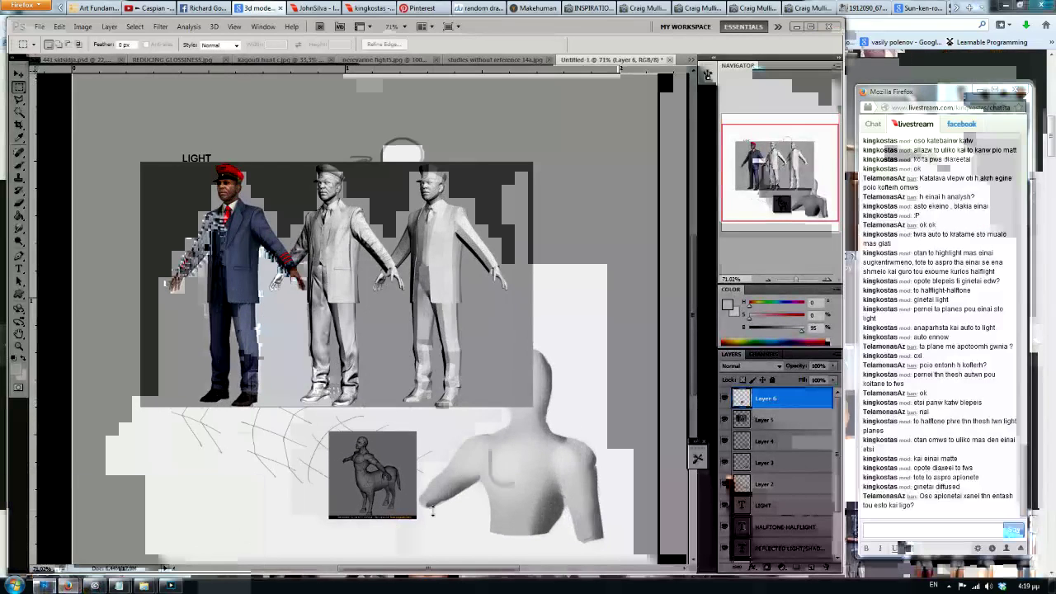
click(932, 531)
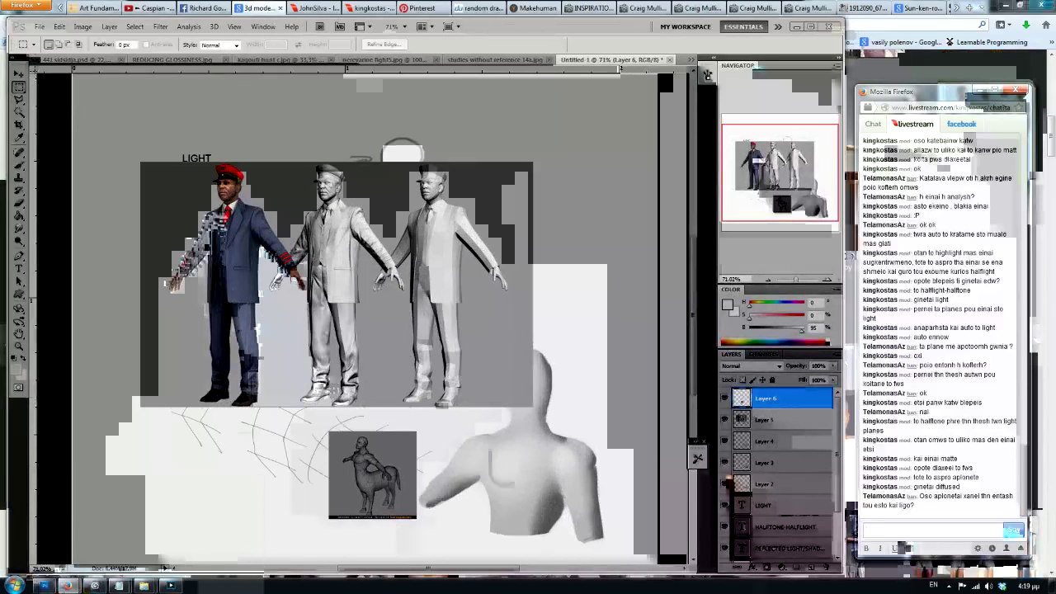
click(167, 60)
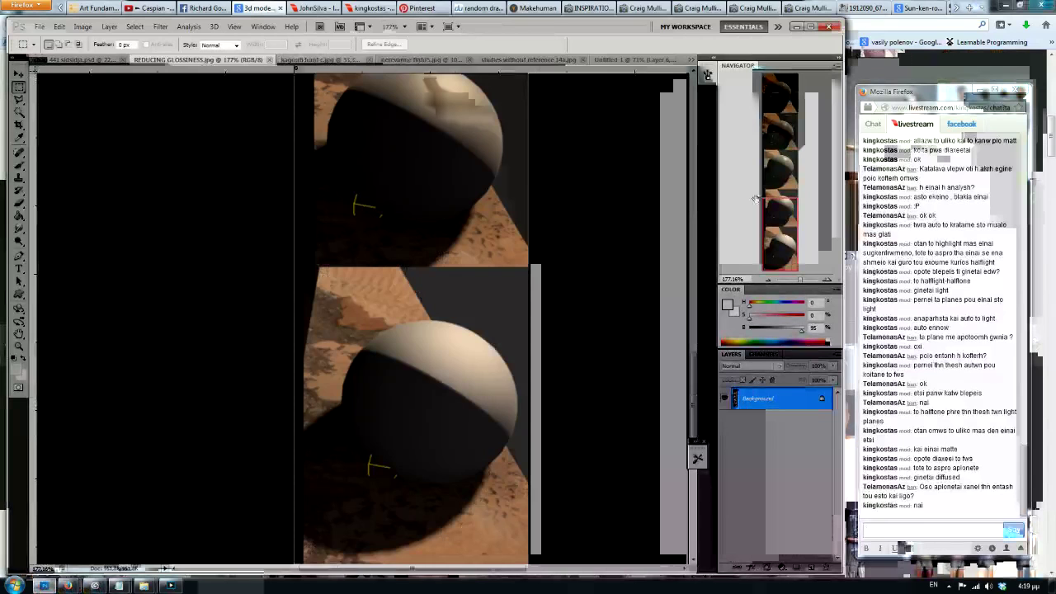
mouse_move(782, 220)
mouse_down()
mouse_move(780, 102)
mouse_move(792, 233)
mouse_move(782, 121)
mouse_up()
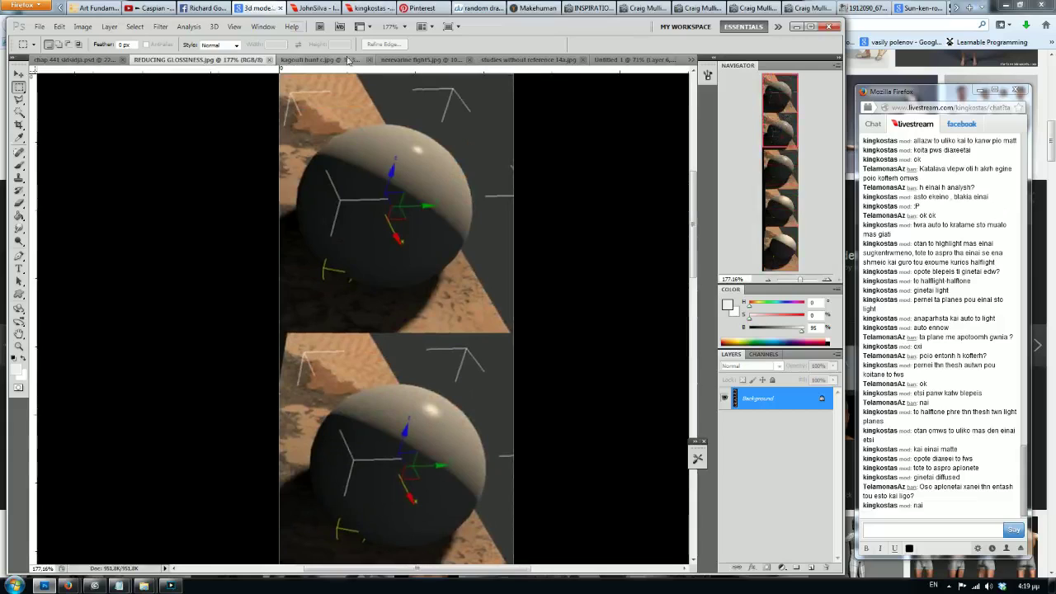
click(881, 526)
text(nw einai)
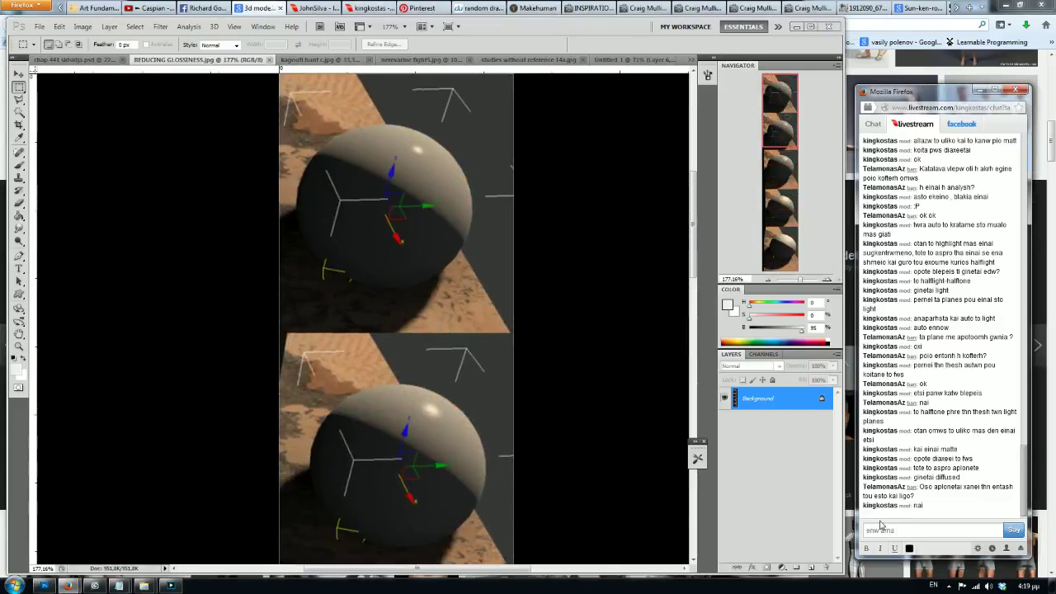
text(threft)
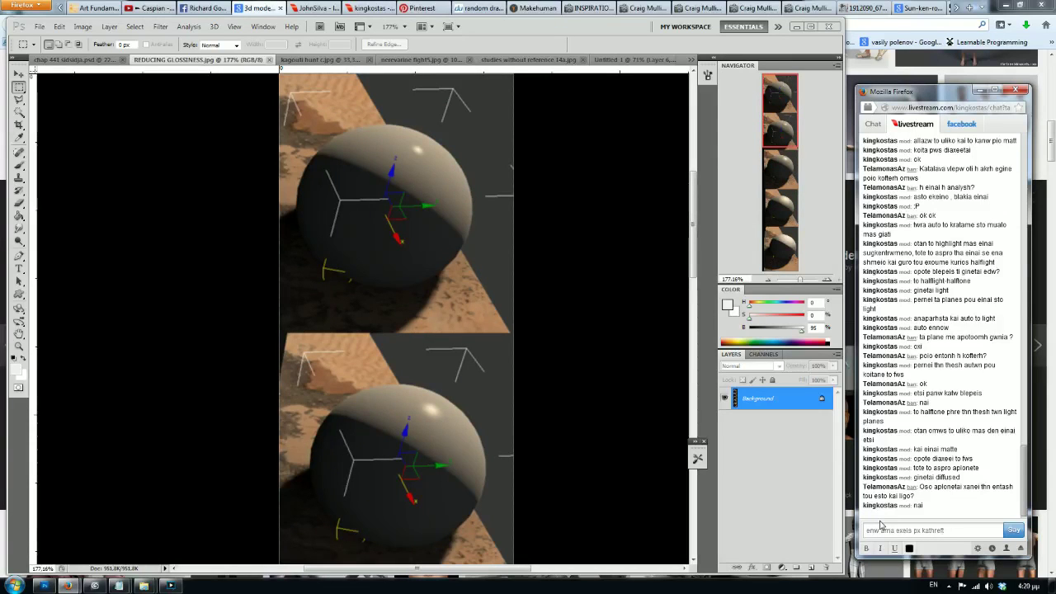
text(i uliko)
key(Return)
text(tha kanei reflect olh th)
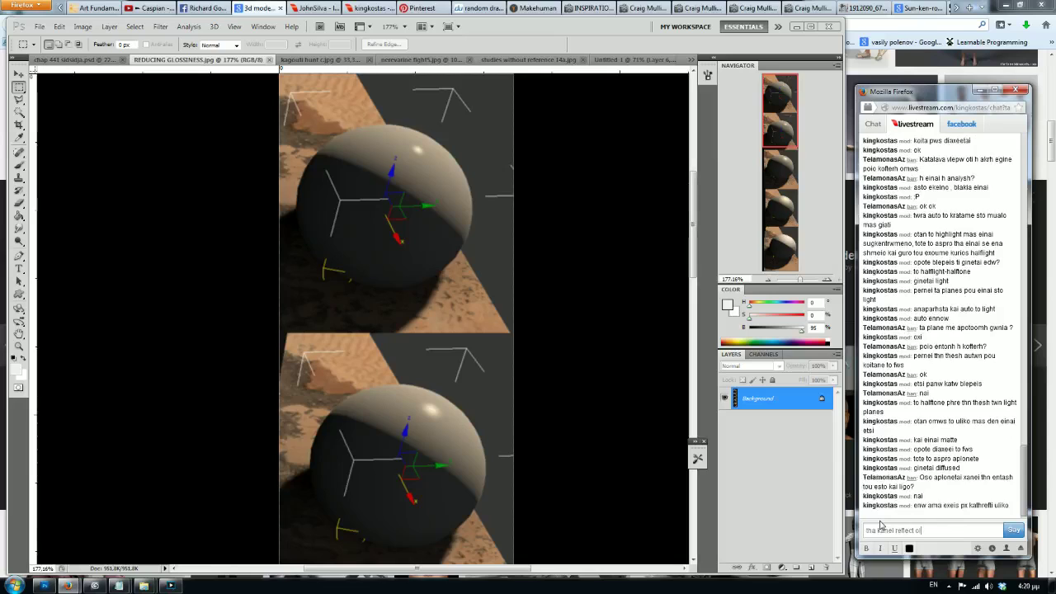
text(n fwteinh)
text( px ktl)
key(Return)
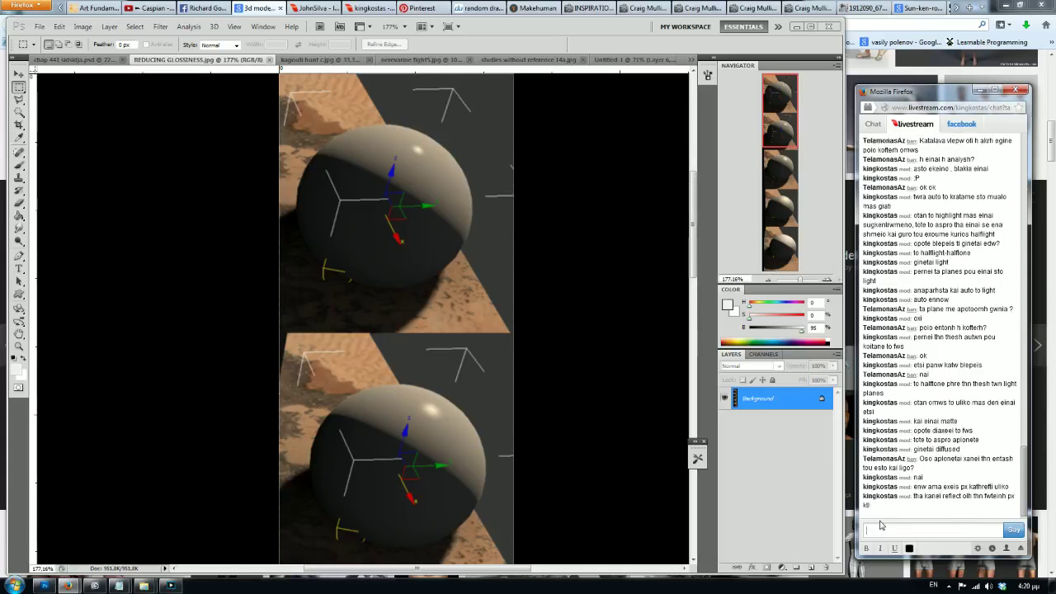
text(hgh)
key(Return)
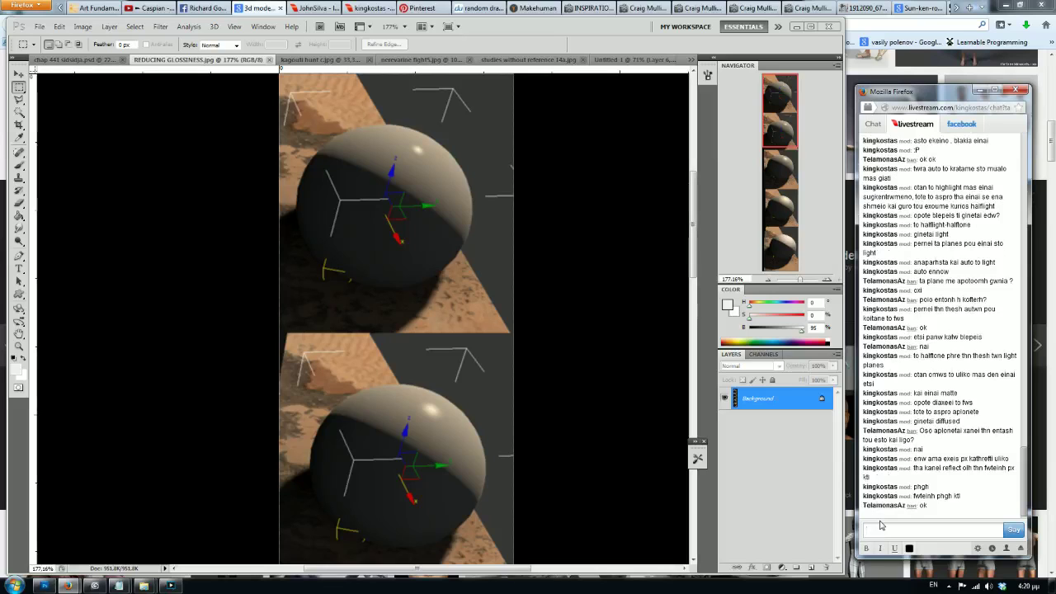
click(656, 183)
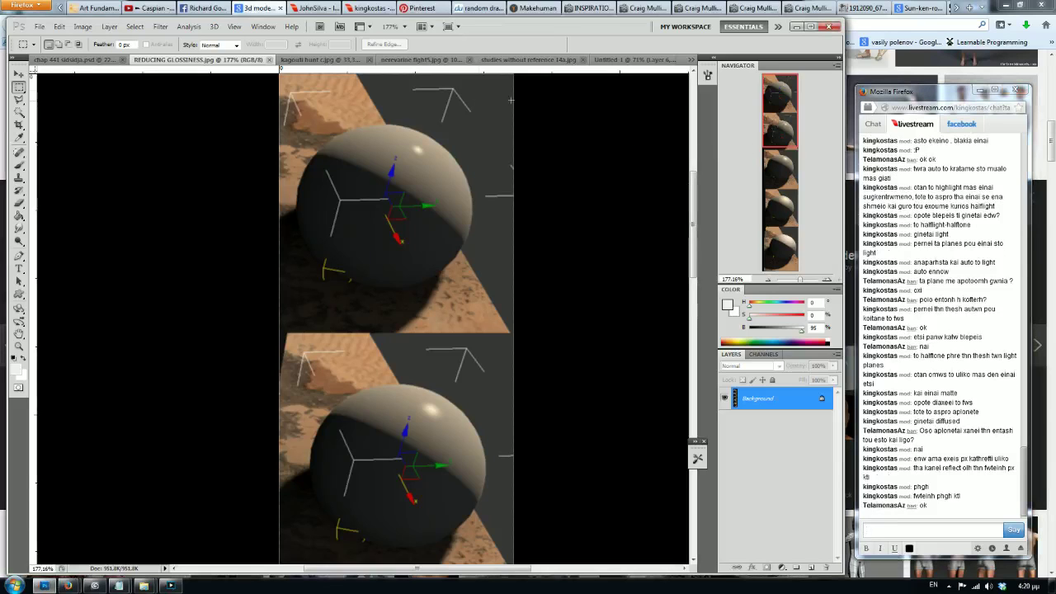
Step: Return to Untitled-1, zoom to about 152% and pan onto the blue-uniform figure
click(595, 64)
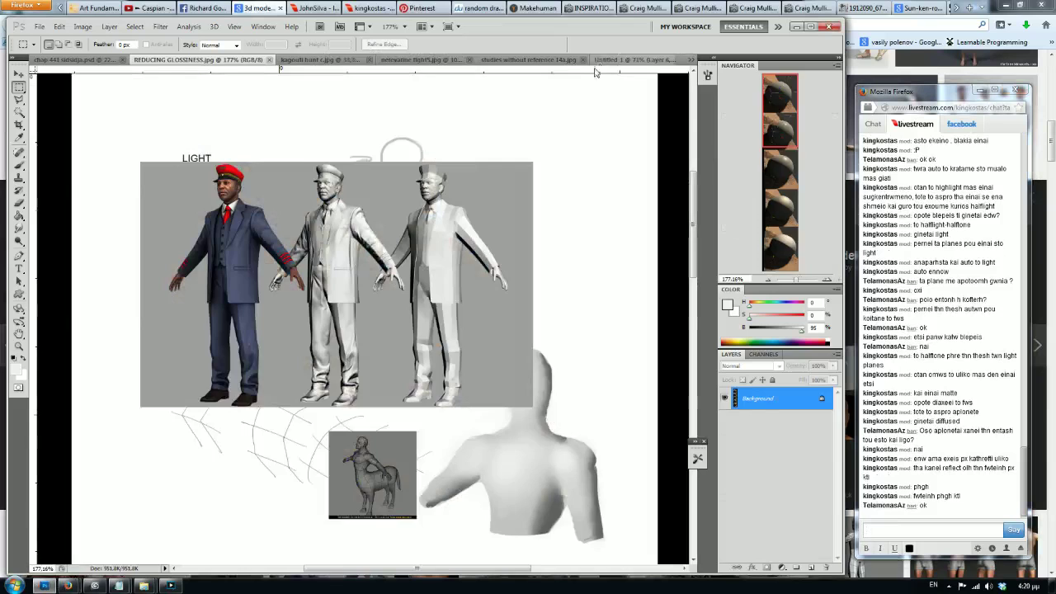
scroll(474, 221, up, 2)
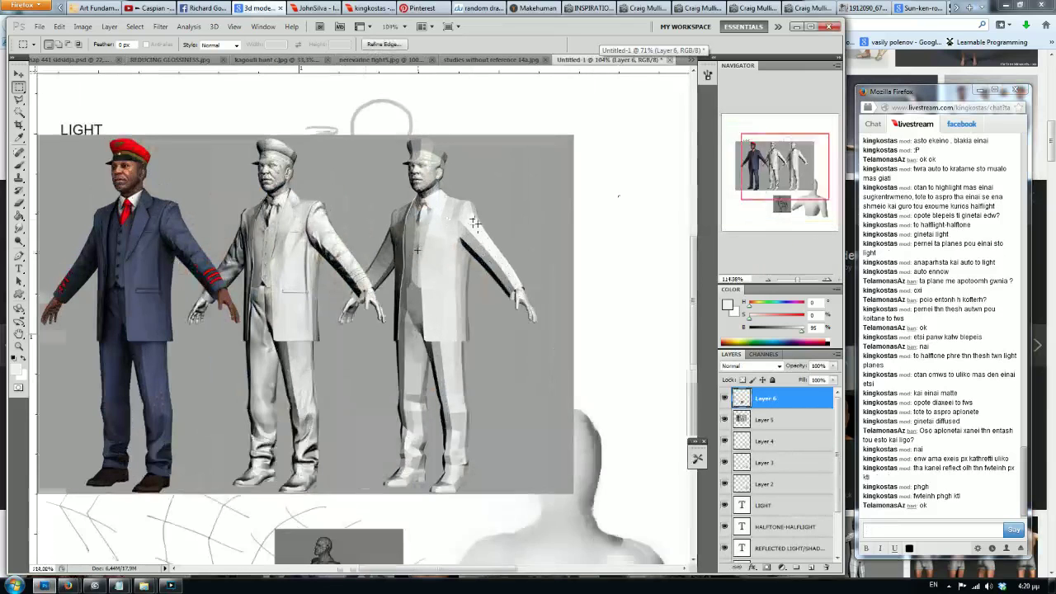
scroll(474, 222, up, 2)
scroll(505, 202, up, 1)
mouse_move(472, 109)
mouse_down()
mouse_move(580, 101)
mouse_move(587, 115)
mouse_up()
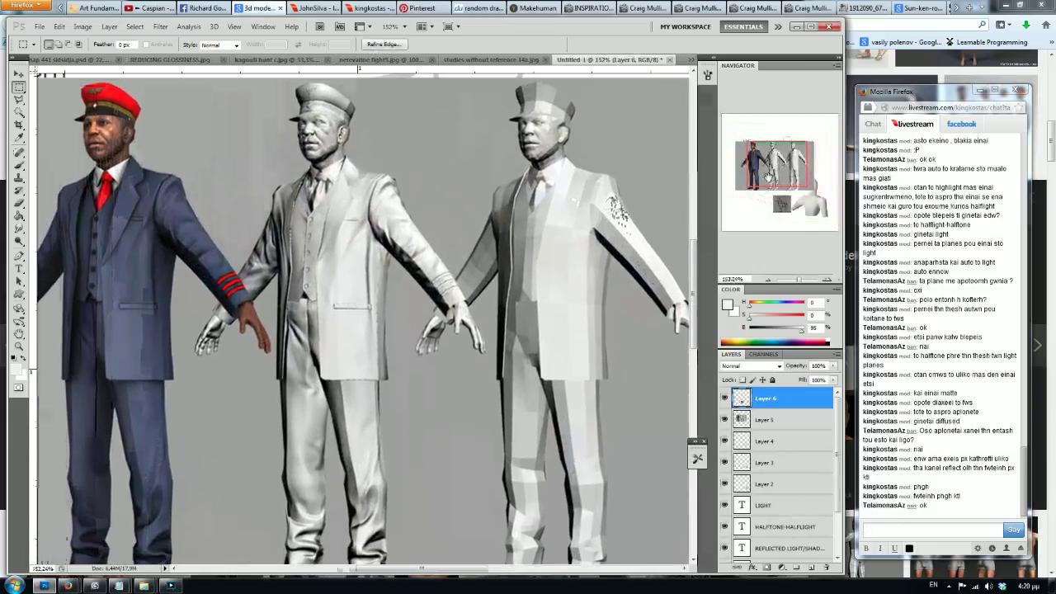
Step: Post chat replies 'epeis px edw' and 'ginetai diffused kai pael se halftones kai meta skia'
click(887, 525)
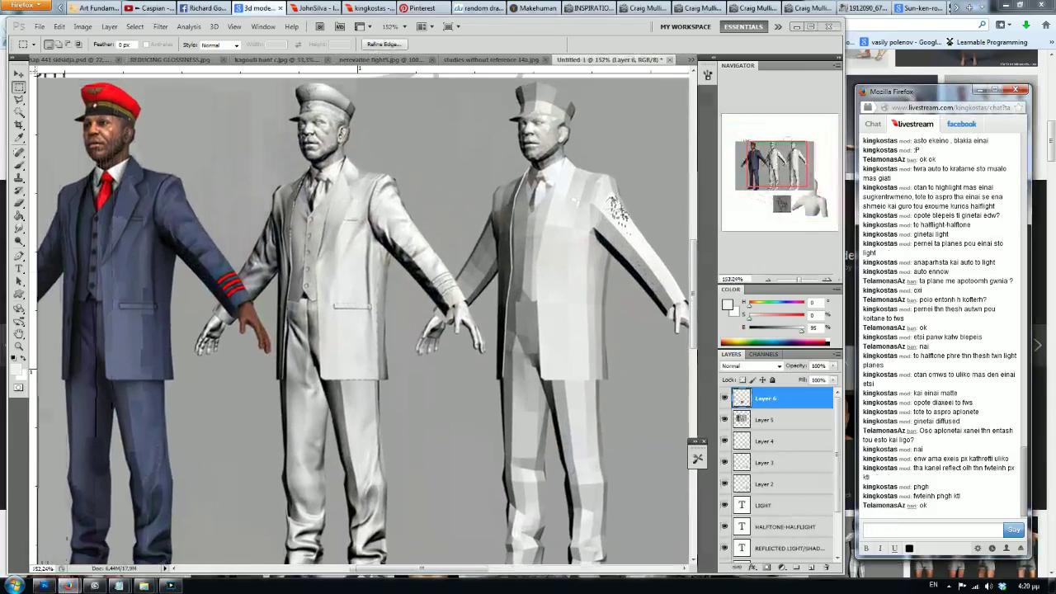
text(blepeis)
text( px edw)
key(Return)
text(ginetai diffused)
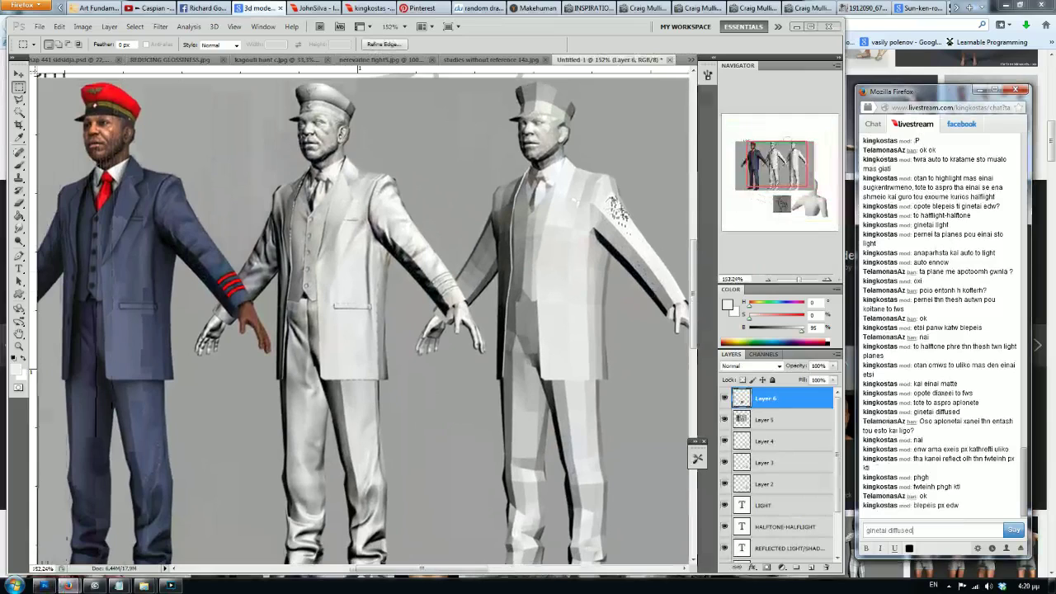
text(pael se halftones kai meta skia)
key(Return)
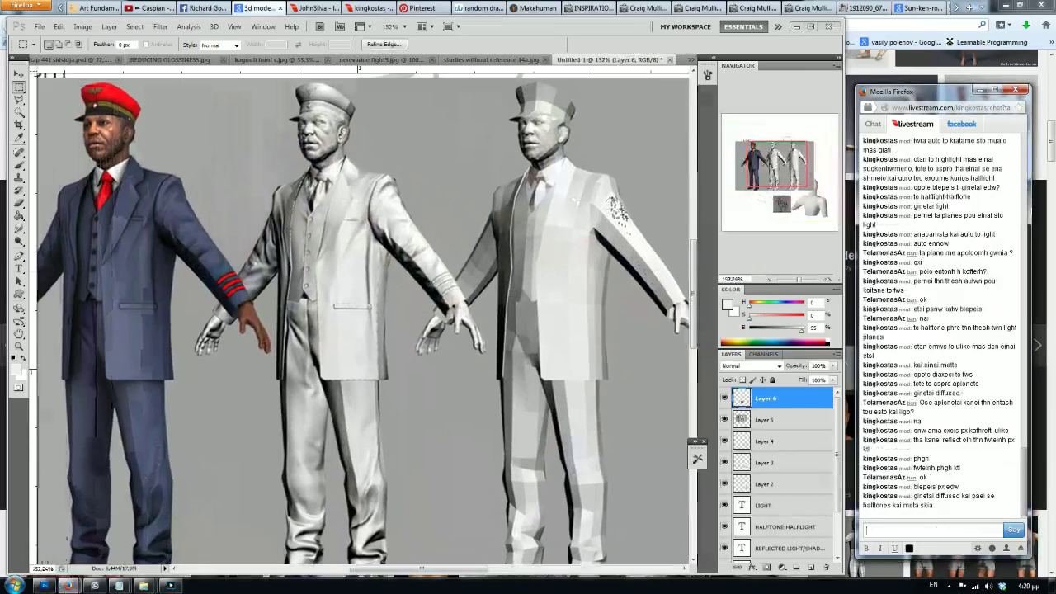
click(27, 195)
key(r)
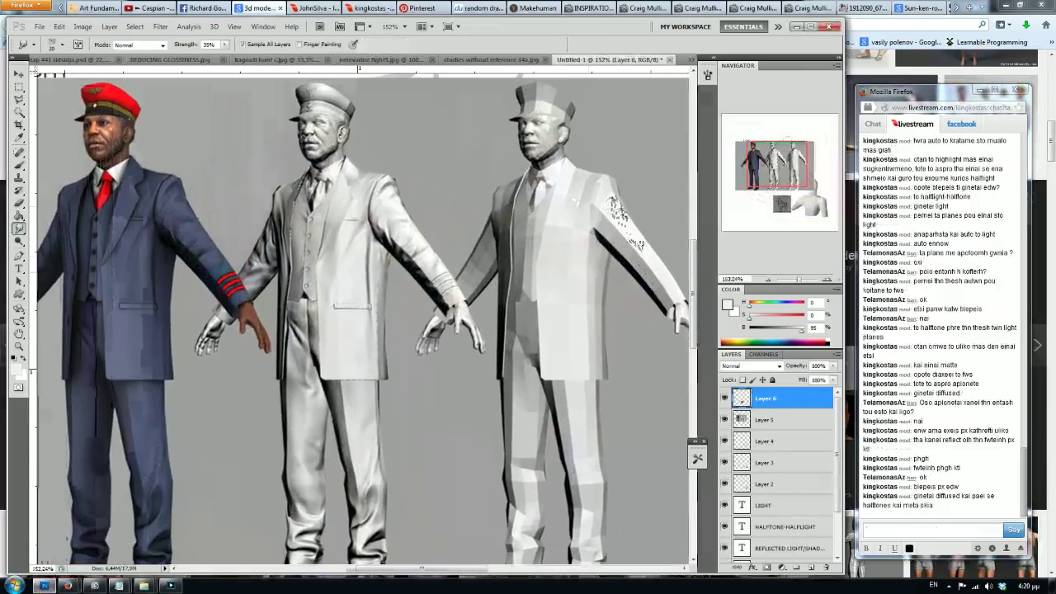
key(bracketright)
key(bracketright)
click(811, 566)
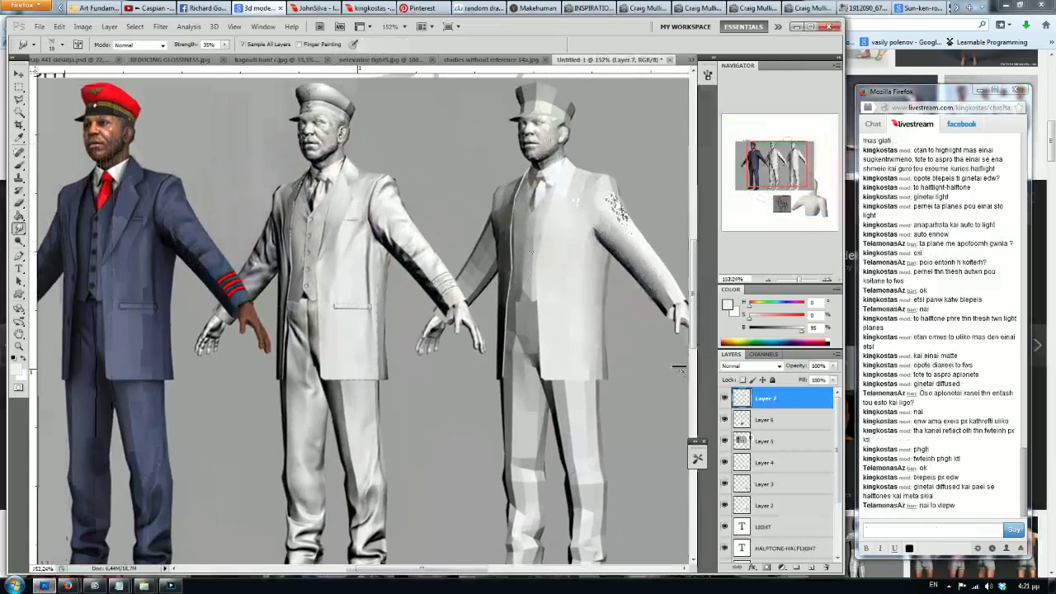
key(bracketright)
mouse_move(559, 122)
mouse_down()
mouse_move(535, 95)
mouse_move(551, 109)
mouse_up()
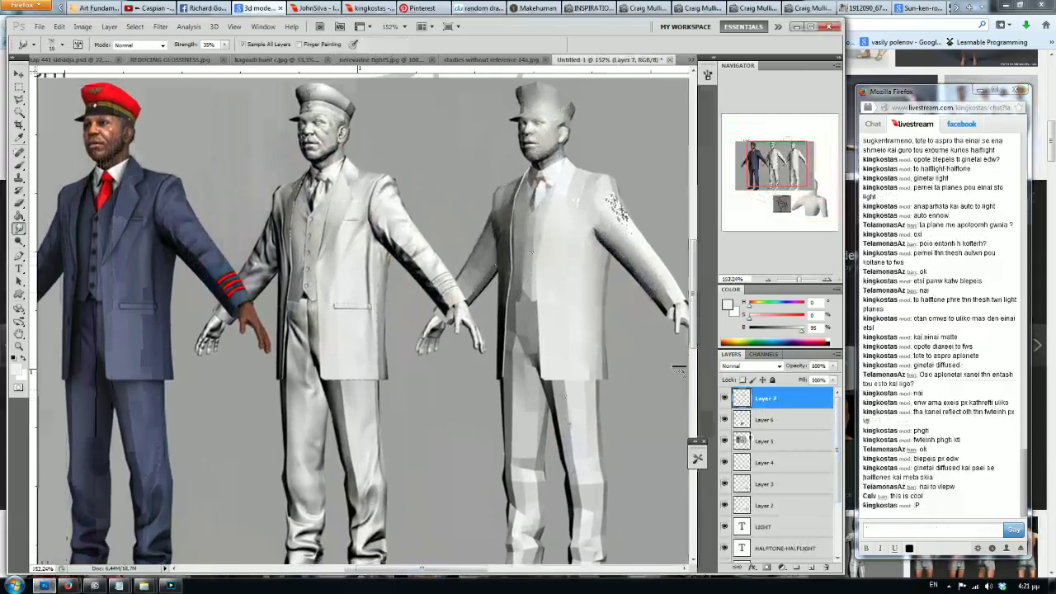
drag(554, 392, 569, 486)
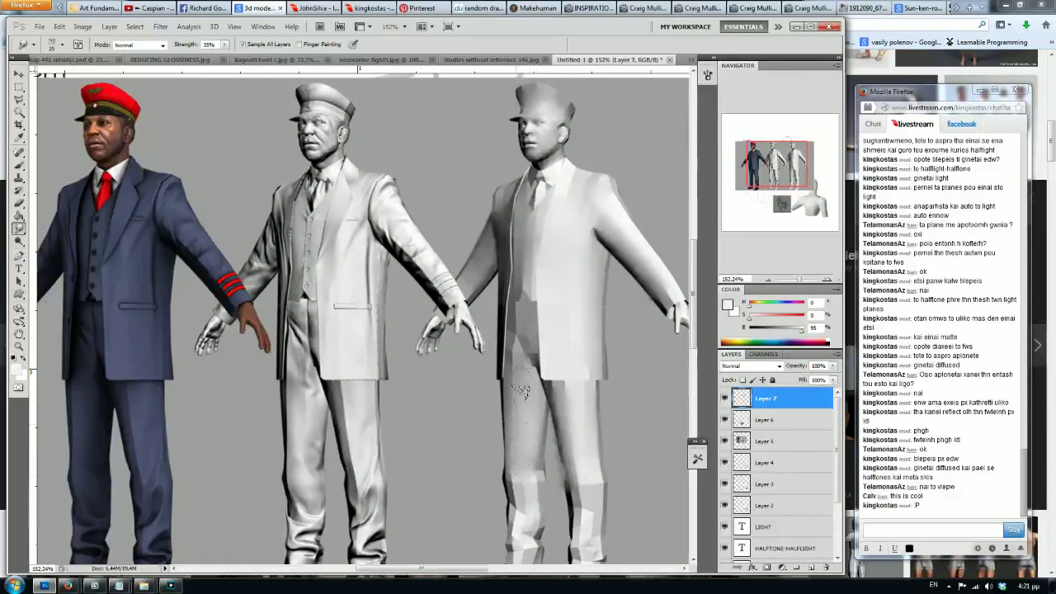
drag(517, 337, 517, 306)
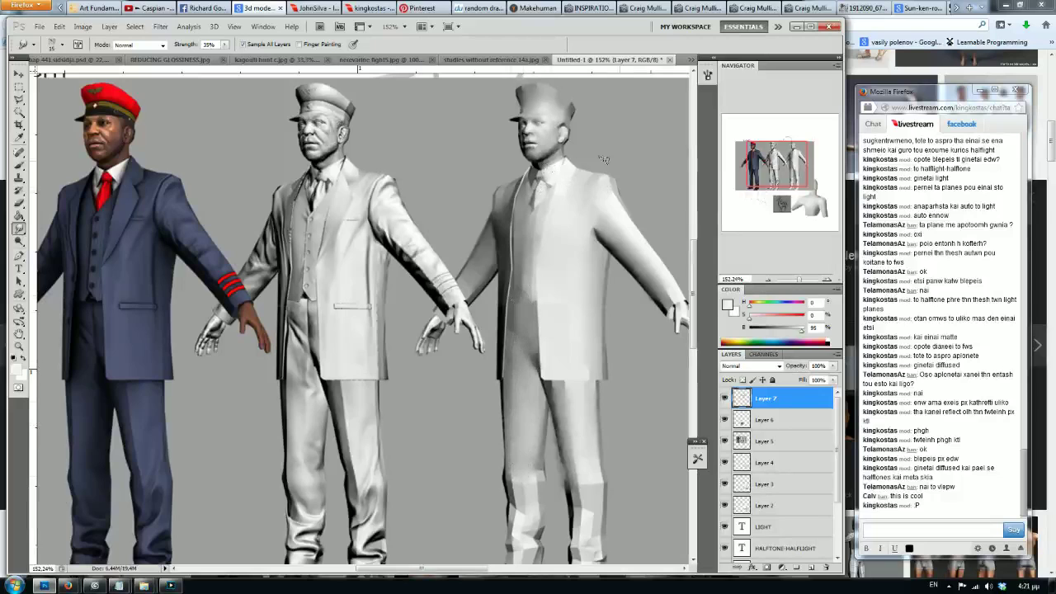
scroll(585, 369, down, 5)
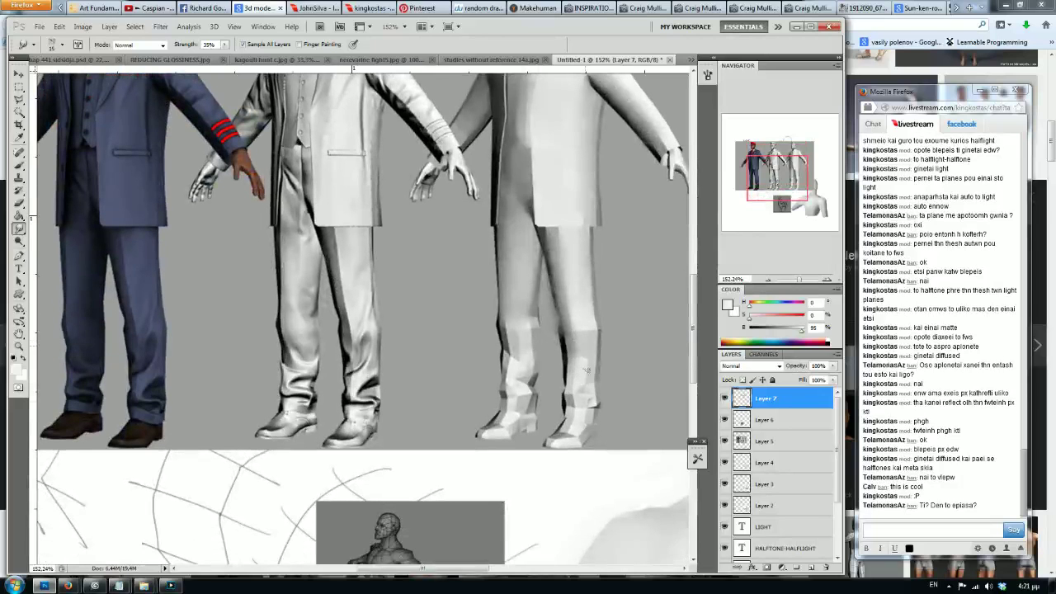
drag(570, 341, 570, 372)
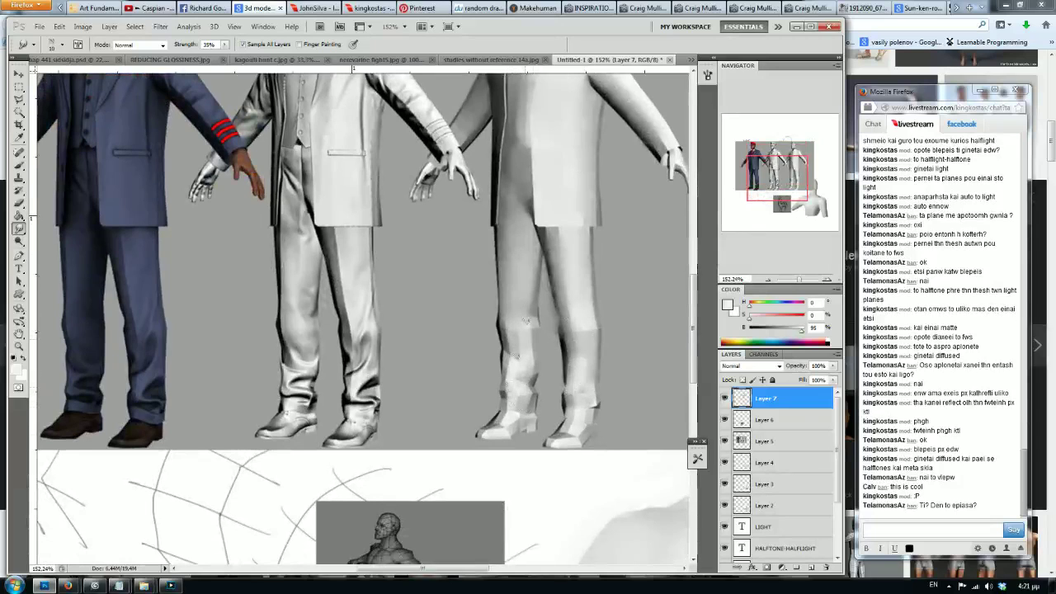
click(885, 524)
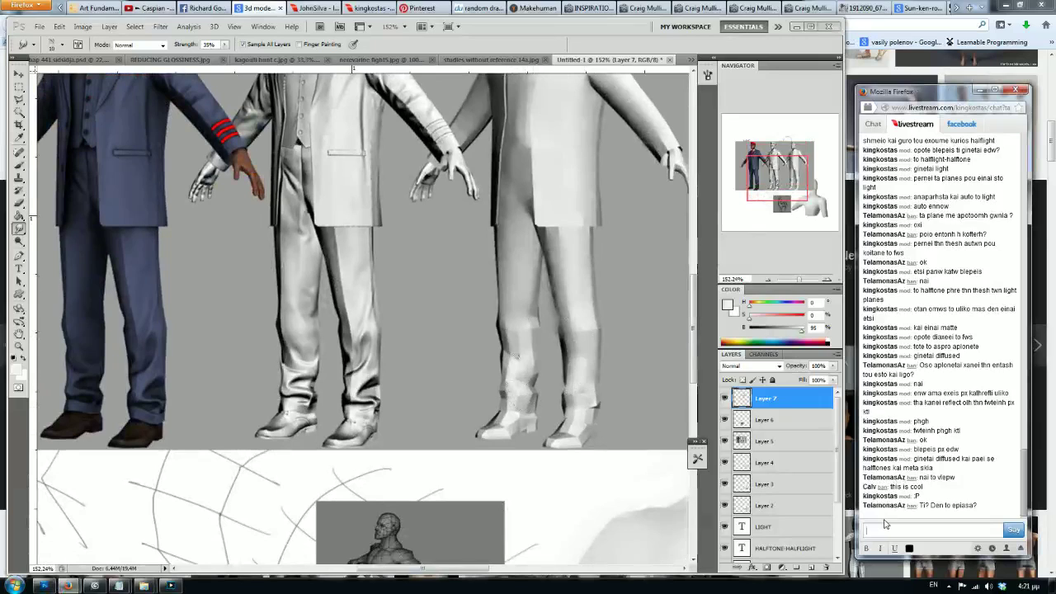
text(xi a)
text( tou)
text( are)
text(ka)
text( blep)
text(unexeia)
key(Return)
text(opote tous kse)
key(Return)
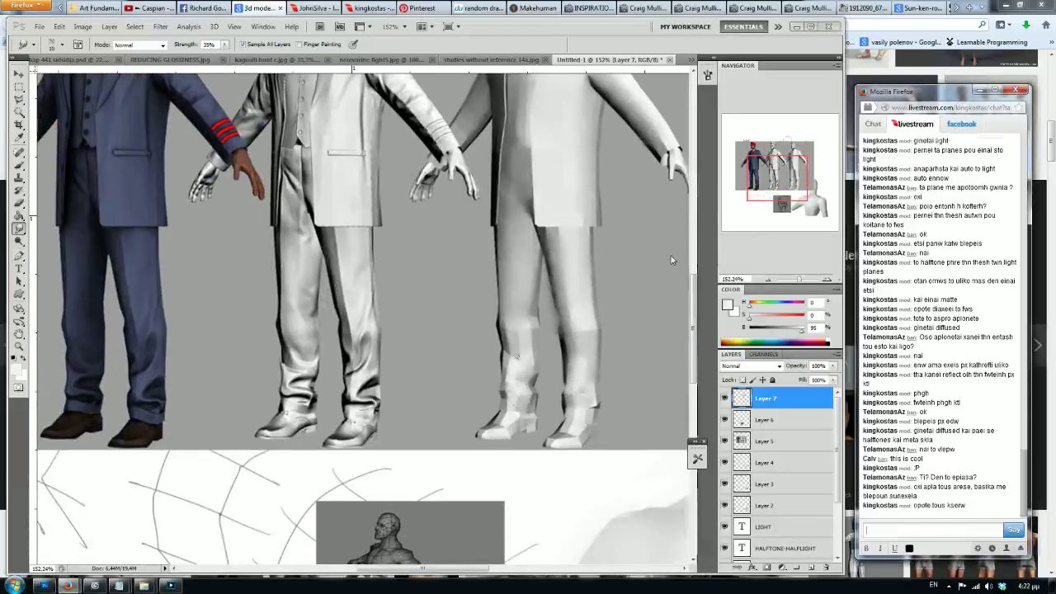
drag(763, 182, 758, 159)
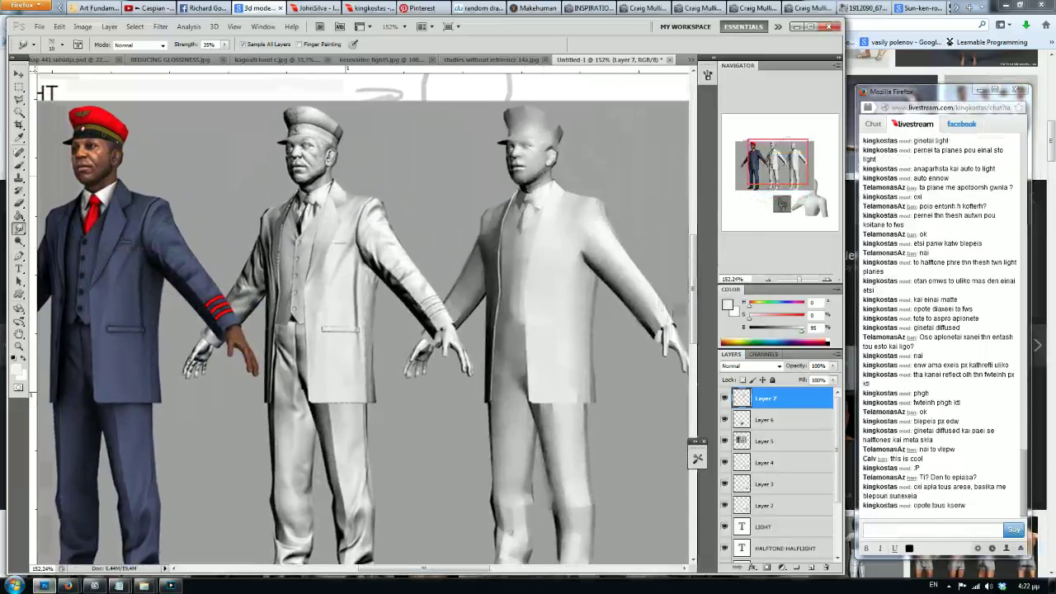
drag(760, 156, 767, 158)
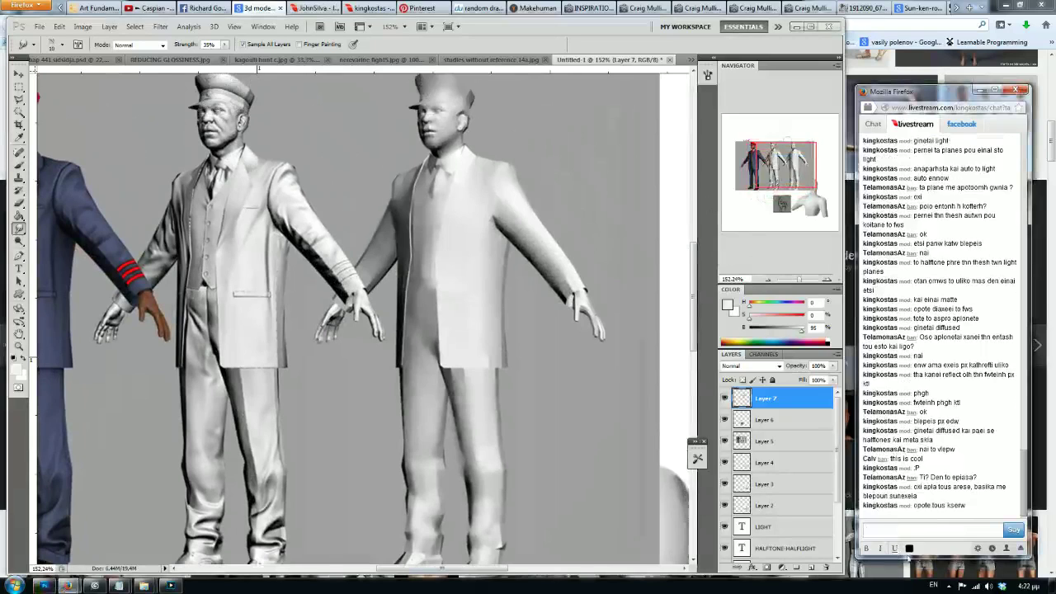
text(genika einai)
text(aneis st)
text(udies apo 3d)
text( model)
text(n auta)
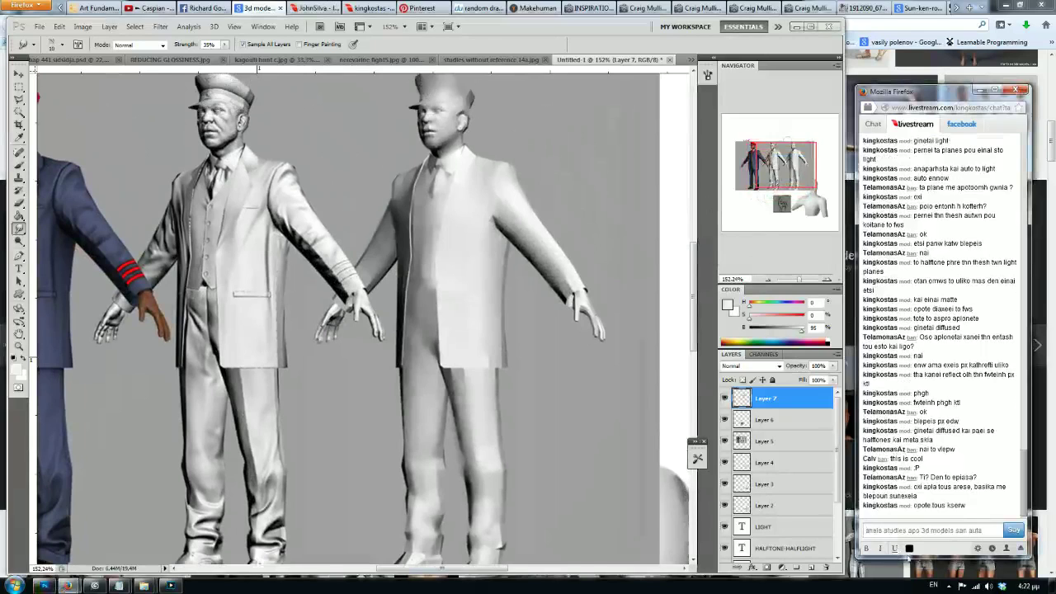
text(me kai)
text(lo wireframe kalutera)
key(Return)
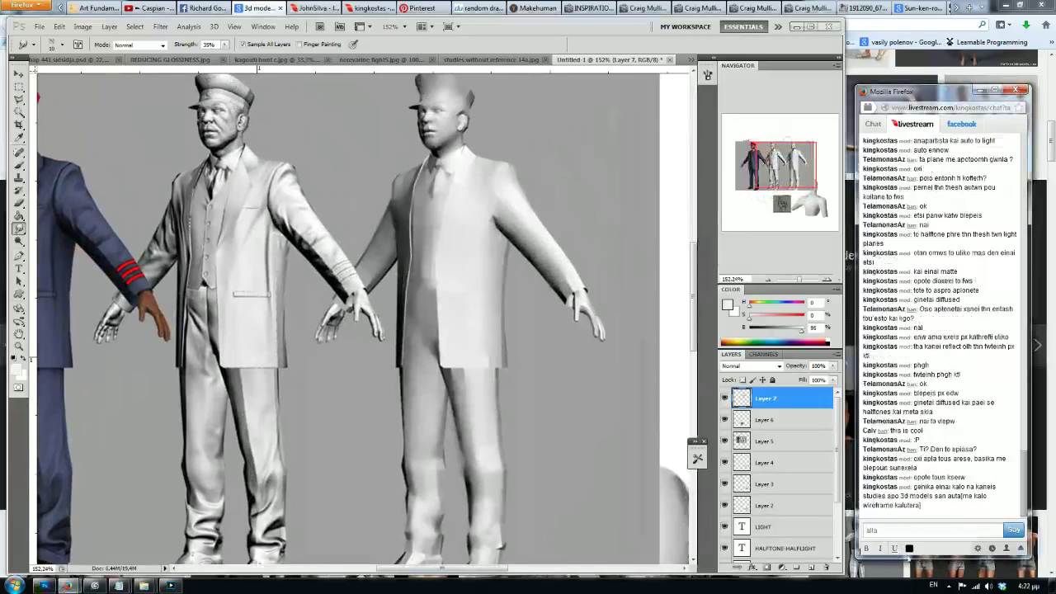
text(rwta apo pou erxetai)
text( to fws)
key(Return)
text(sta default)
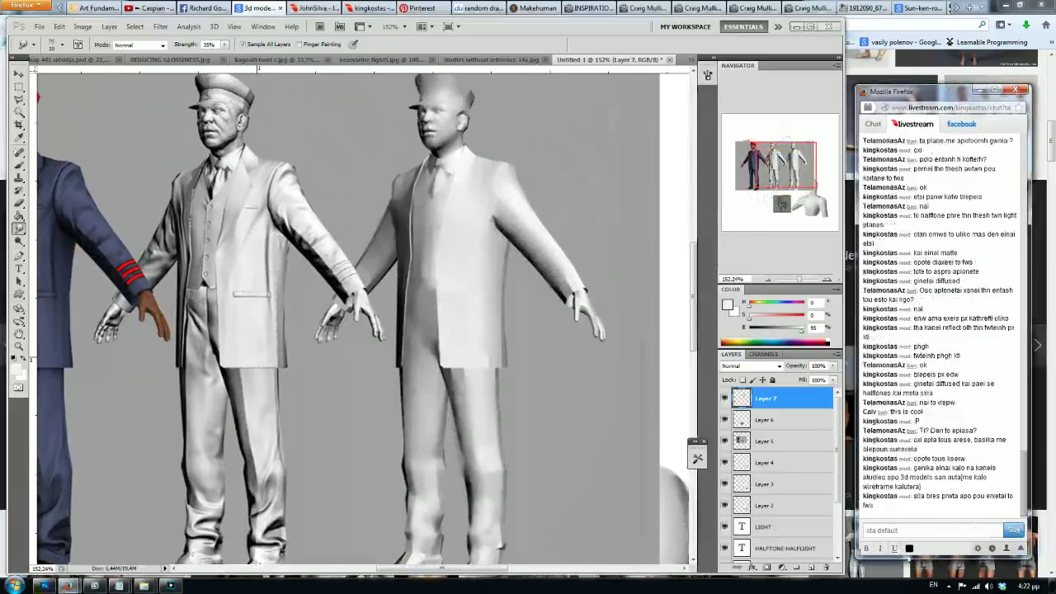
text(ap)
text(twa)
text(, to fws)
text(l apo)
key(Return)
Step: Zoom in on the centaur wireframe image and post 'x edw ston kentrataur' in chat
drag(796, 196, 787, 221)
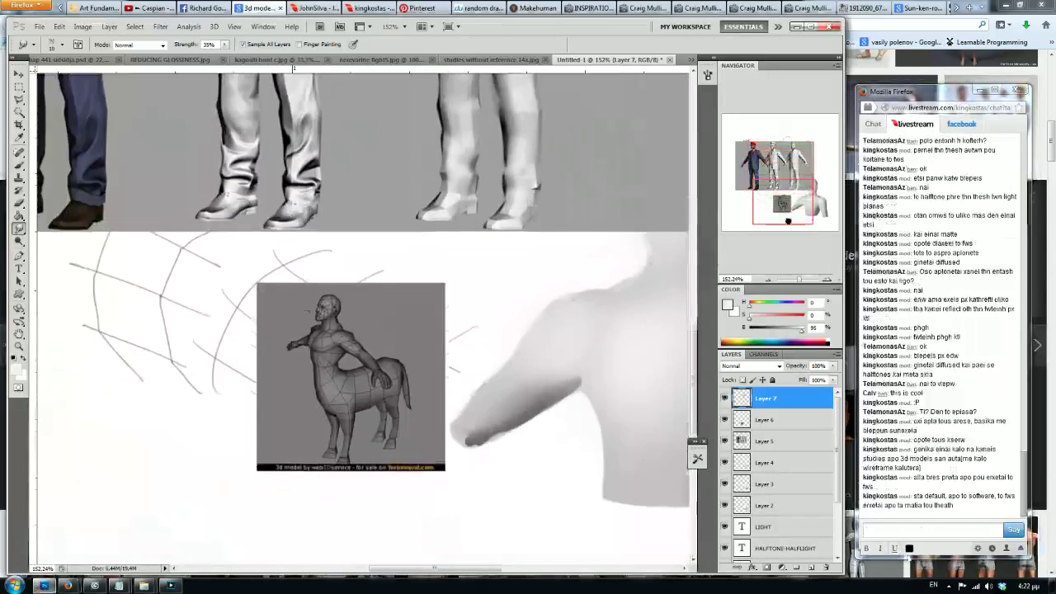
drag(260, 438, 350, 440)
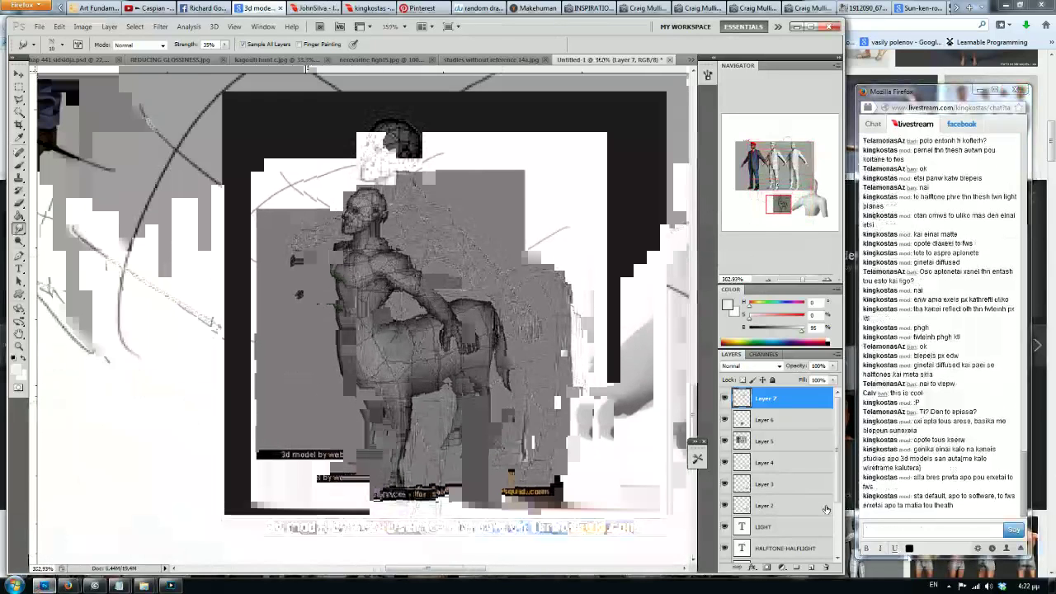
click(912, 529)
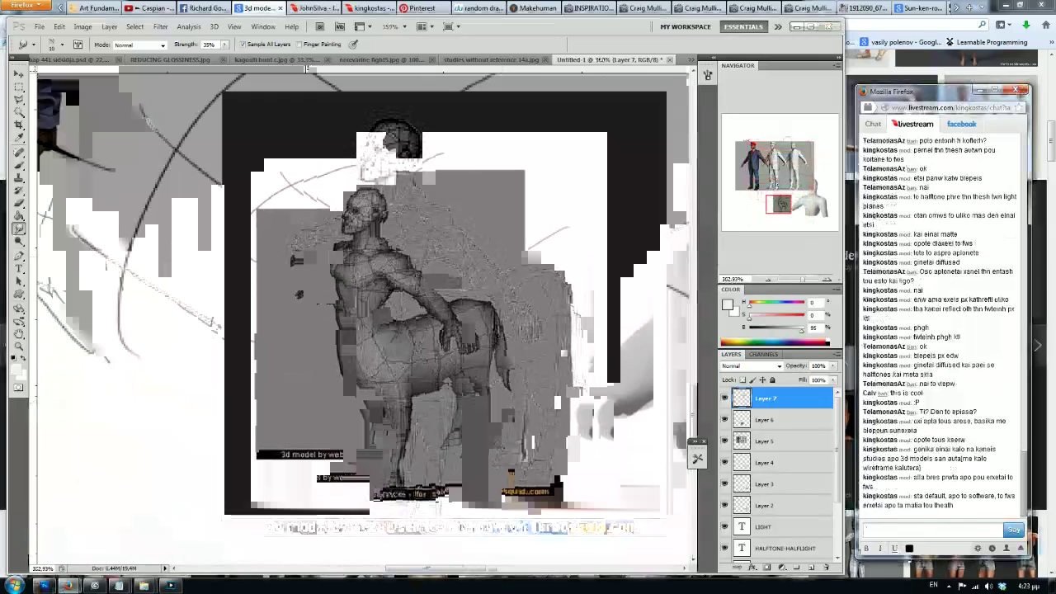
text(pix edw ston kentra)
text(taur)
key(Return)
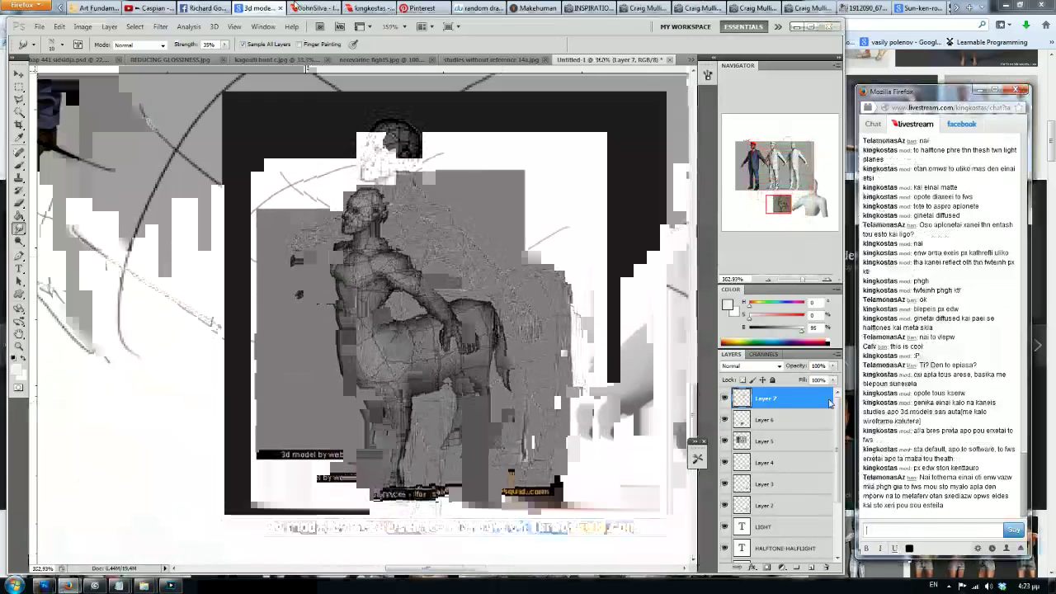
Step: Switch to the studies without reference 14a.jpg sketch, fit it, and reply 'ok thanks' in chat
click(448, 61)
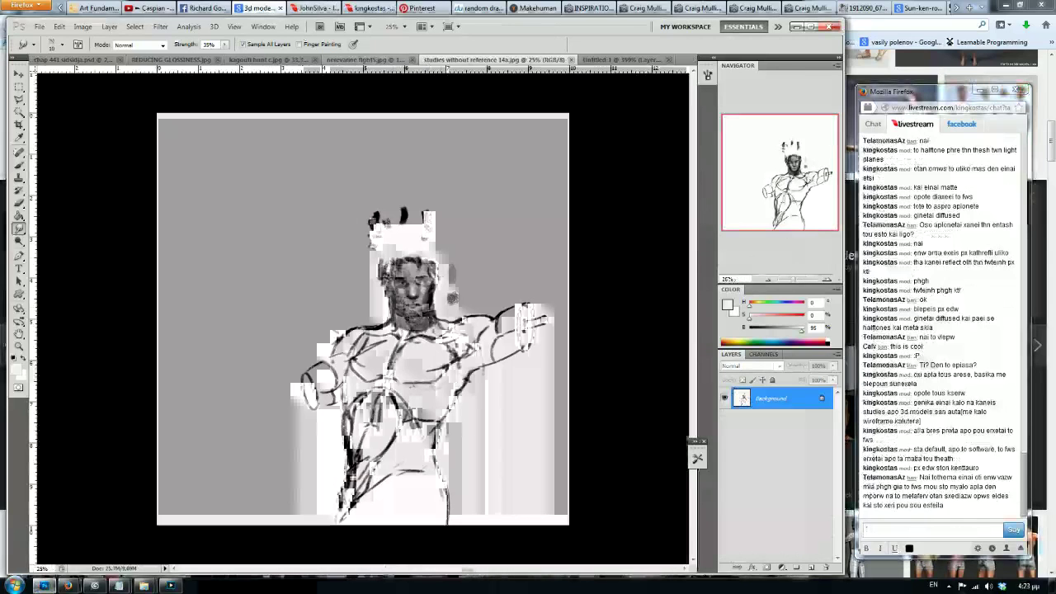
key(ctrl+0)
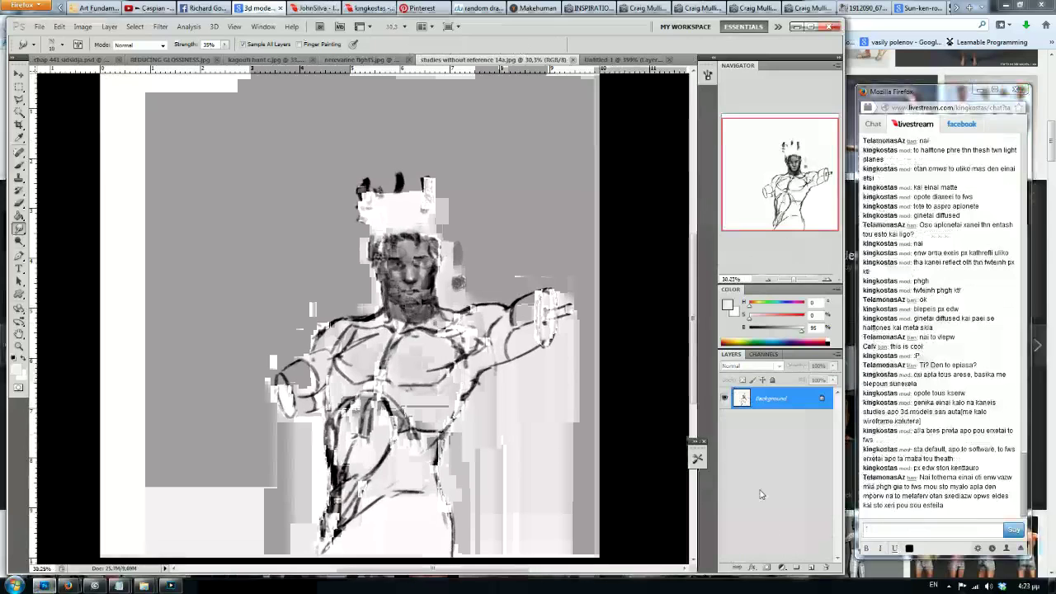
click(893, 534)
text(ok thanks)
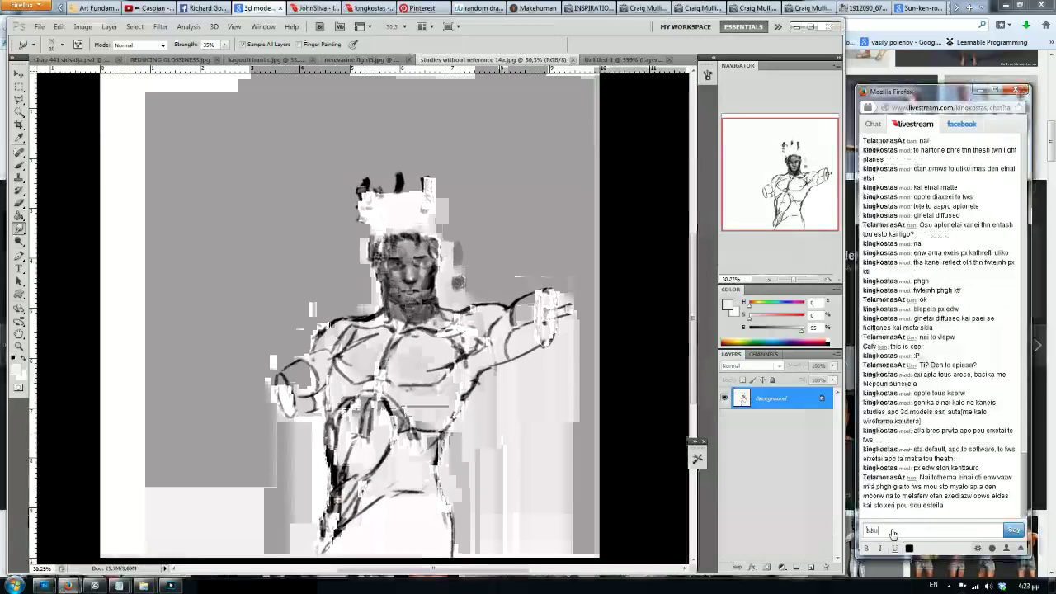
key(Return)
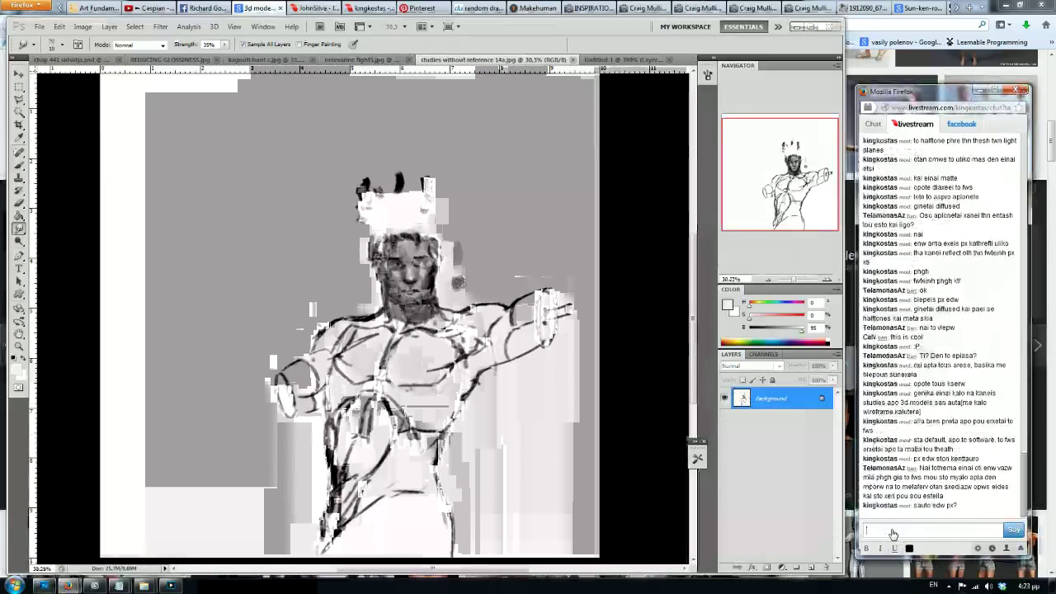
text(w)
text(aoit)
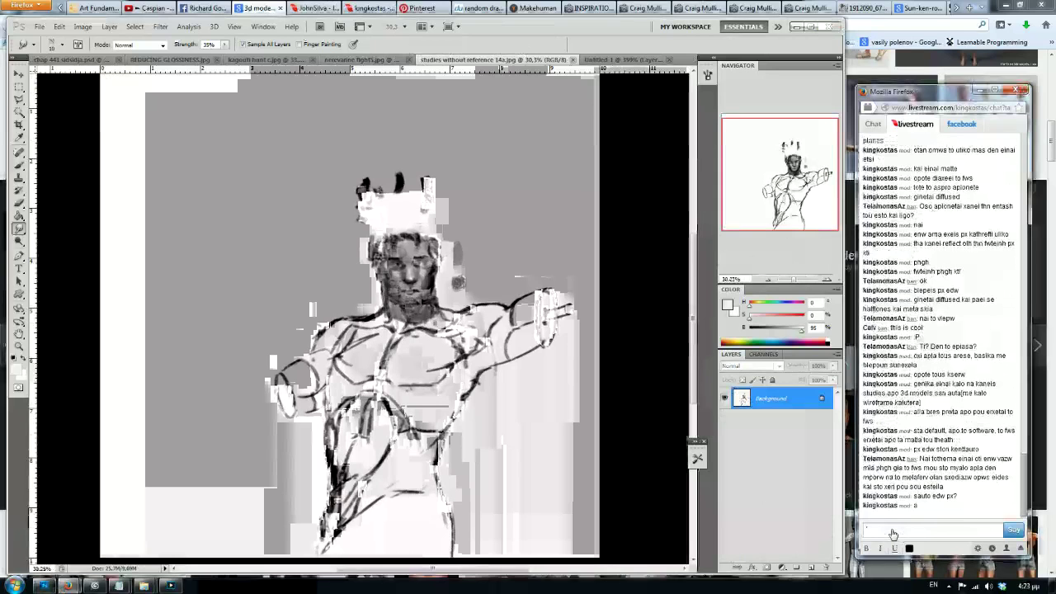
key(Return)
Step: Open the arm-study attachment from the 'How to practice values 2' email and copy the image
click(230, 6)
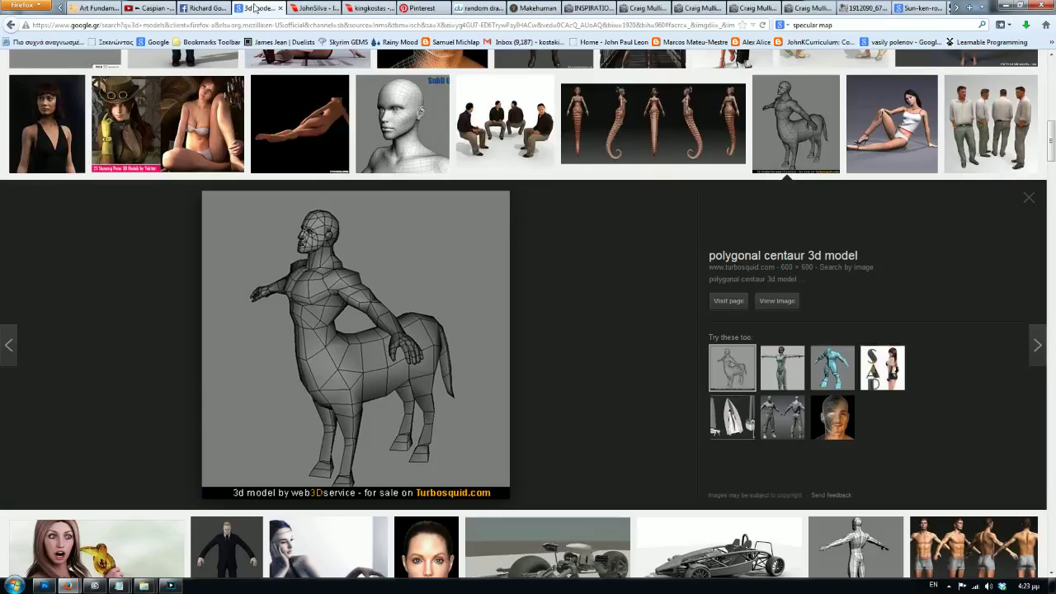
scroll(130, 7, up, 5)
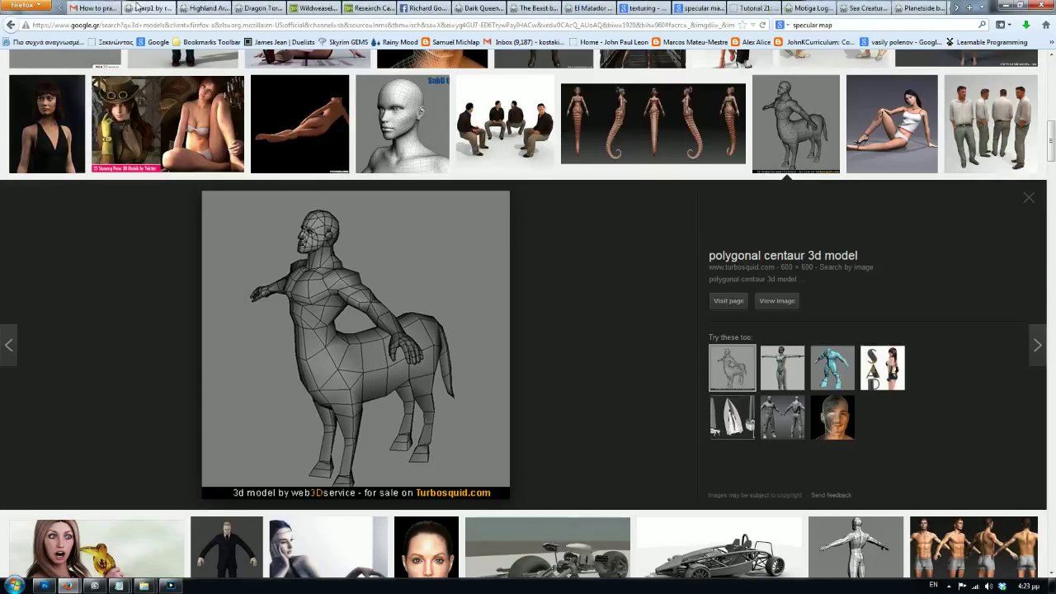
click(99, 7)
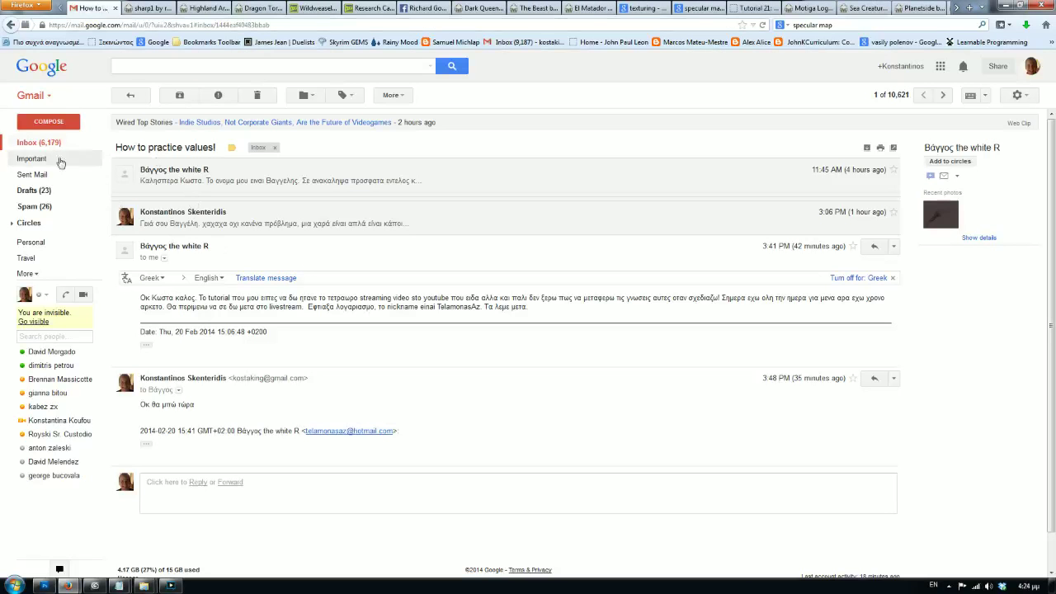
click(38, 142)
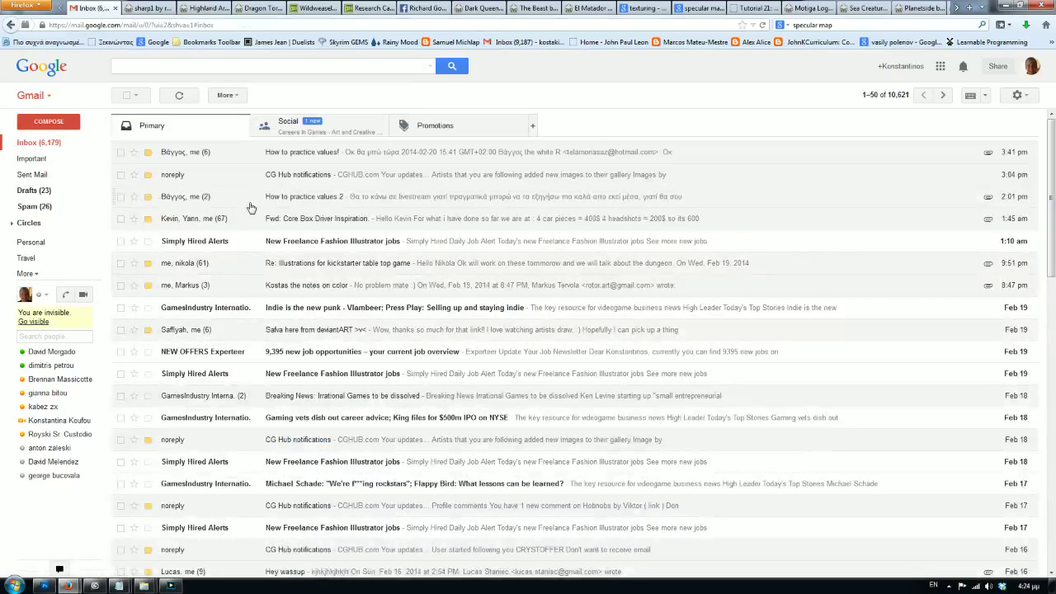
click(236, 198)
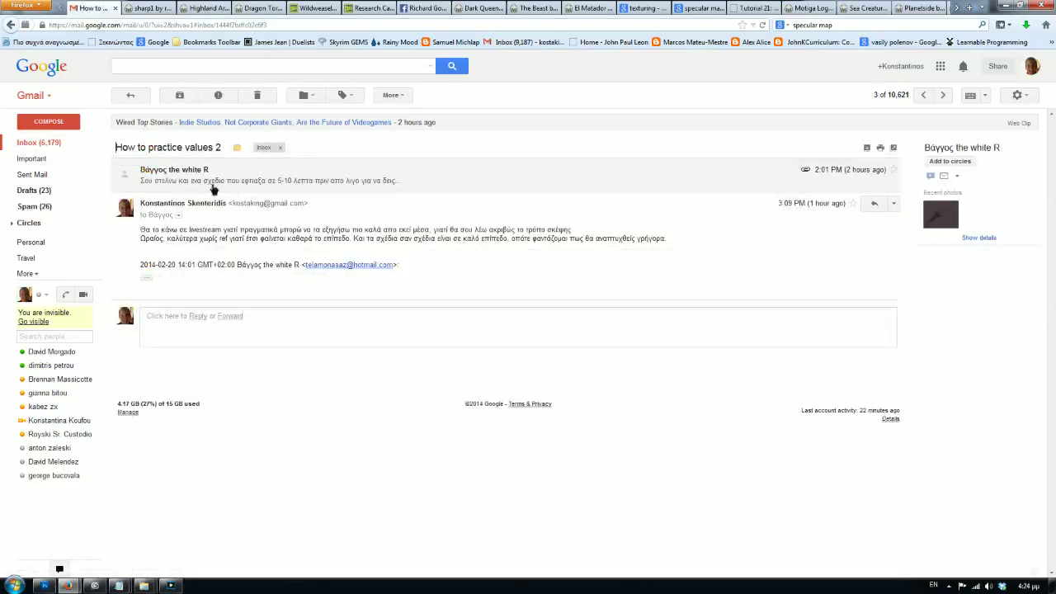
click(213, 183)
click(201, 275)
right_click(365, 219)
click(375, 239)
Step: Paste the copied arm study into the sketch document as a new layer
key(alt+Tab)
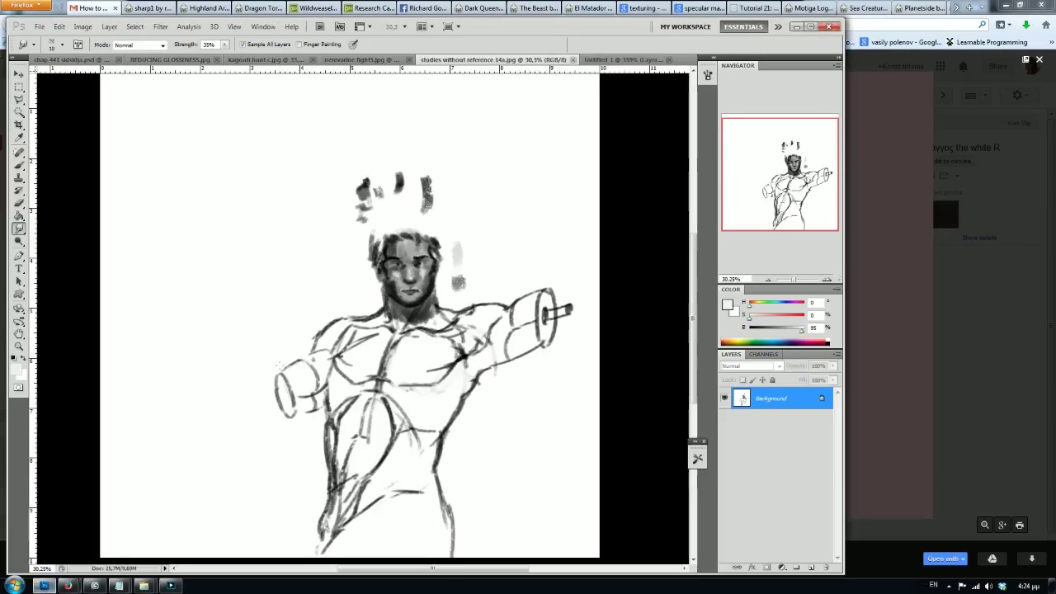
key(ctrl+v)
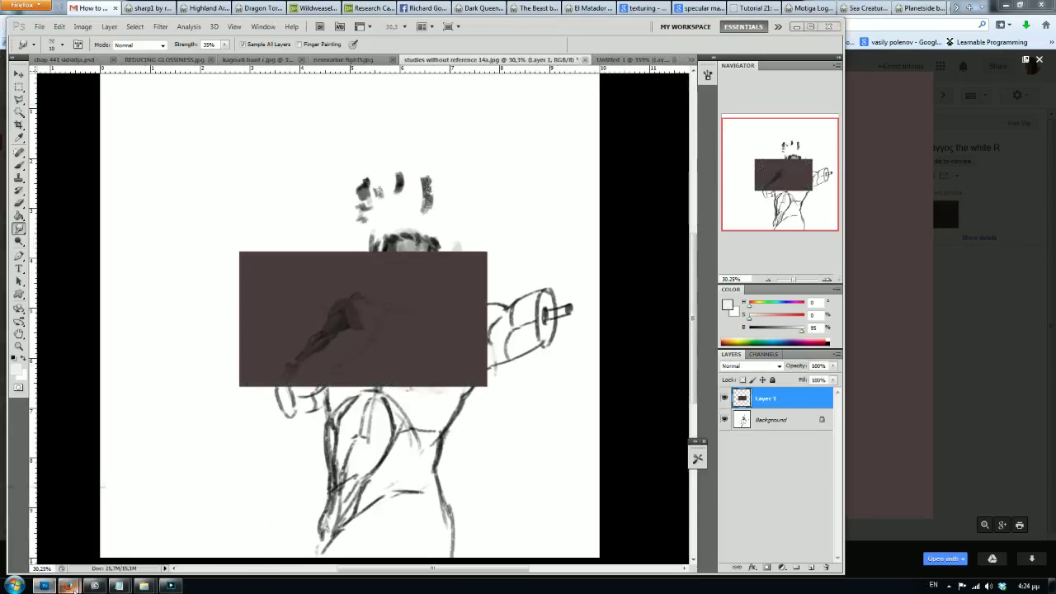
click(207, 537)
click(345, 285)
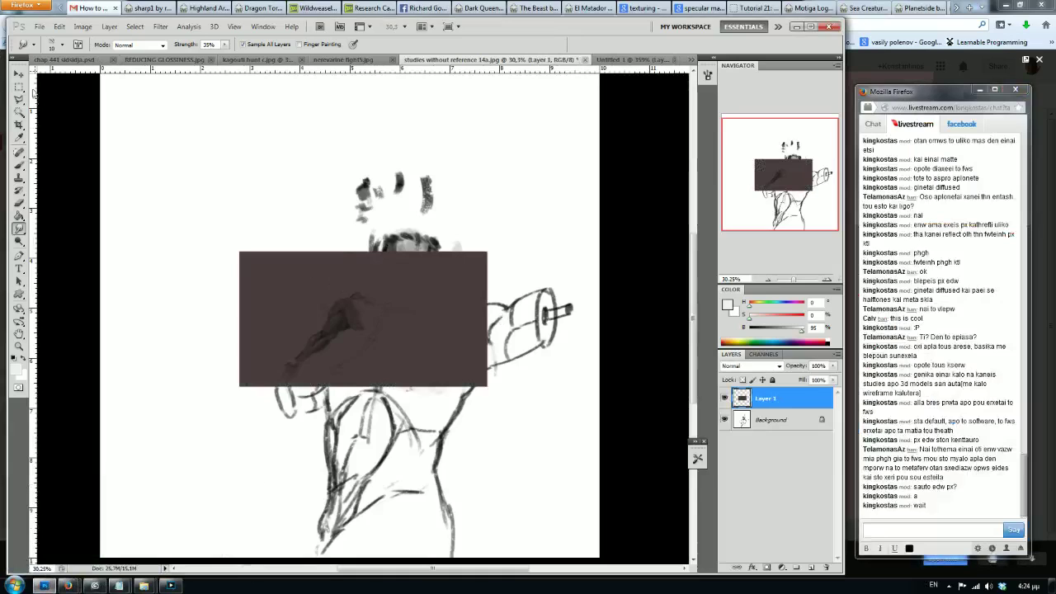
Step: Copy the selected arm area to its own layer, enlarge it to about 294%, and fit on screen
key(m)
drag(301, 333, 426, 384)
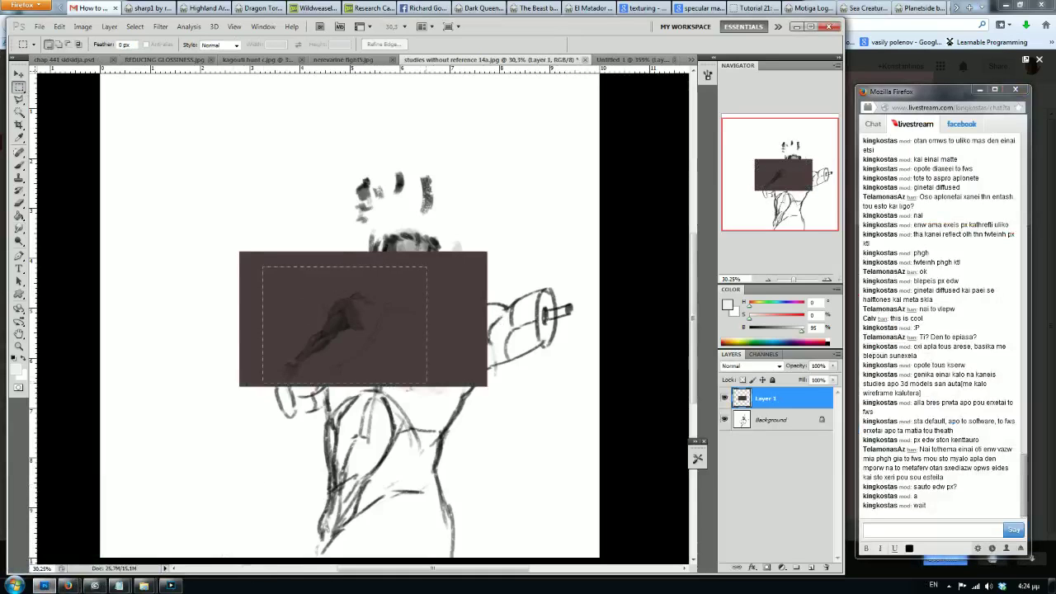
key(ctrl+j)
right_click(322, 303)
click(355, 401)
drag(425, 267, 582, 170)
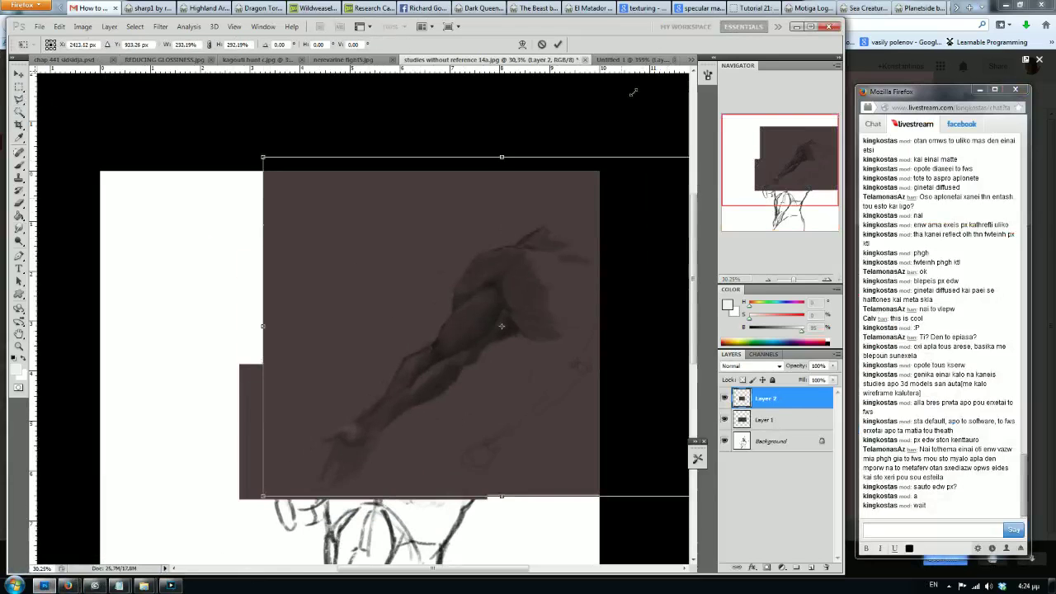
key(Return)
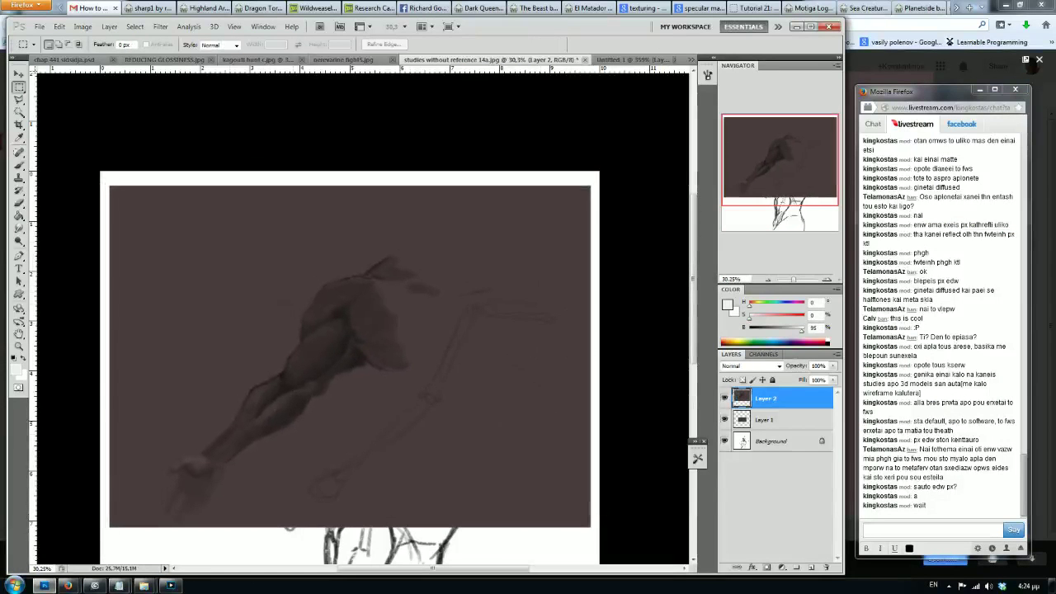
key(ctrl+0)
click(18, 165)
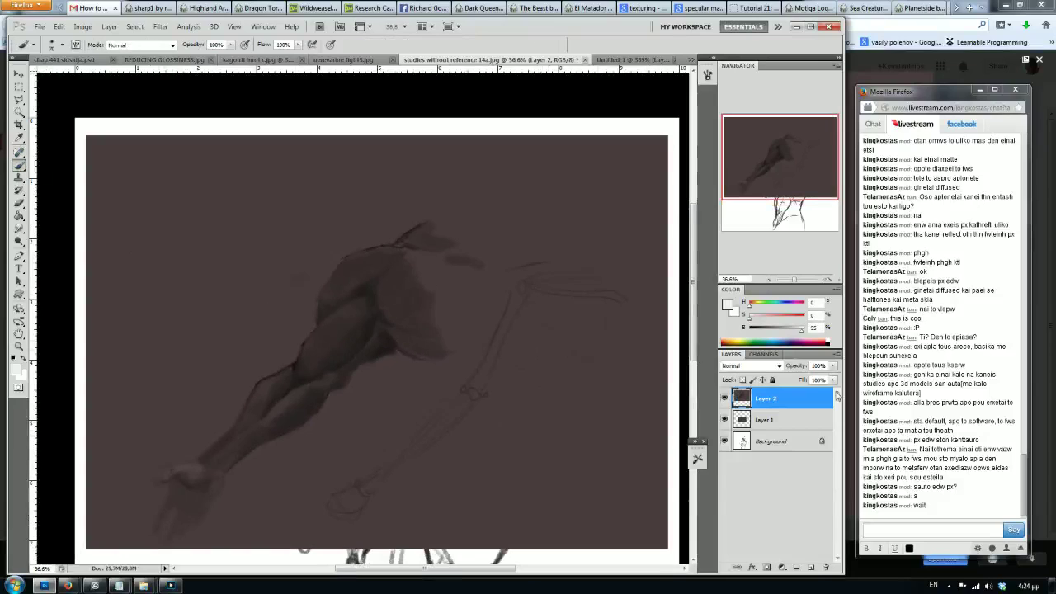
Step: Post two chat replies, ending with 'h domh mia xara einai'
click(881, 528)
text(ok pes mou pou einai h fw)
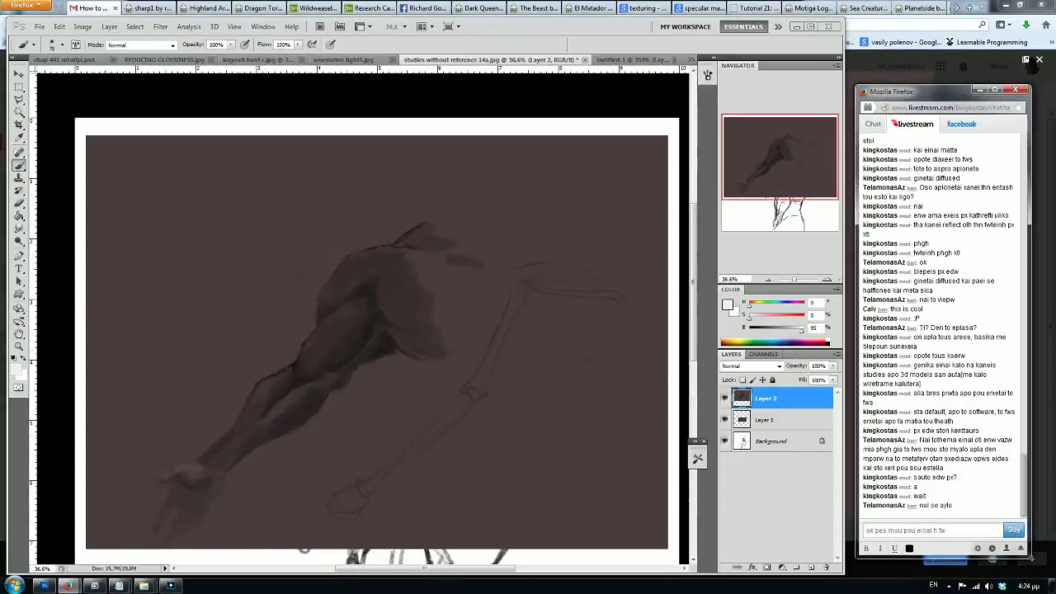
text(hnei px)
text(gh na to kanoume mazi)
key(Return)
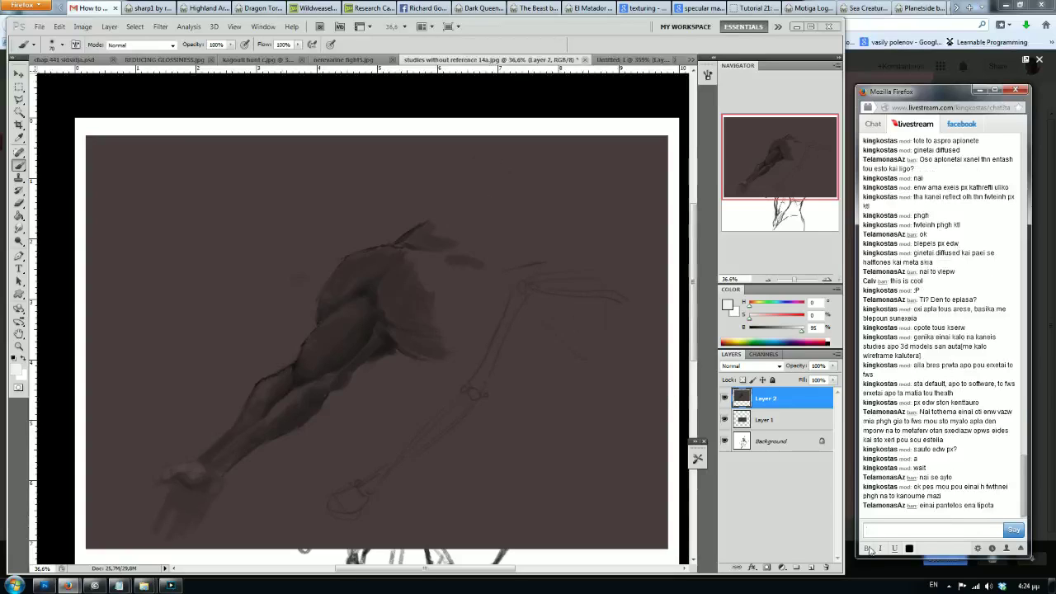
text(h domh mia xara einai)
key(Return)
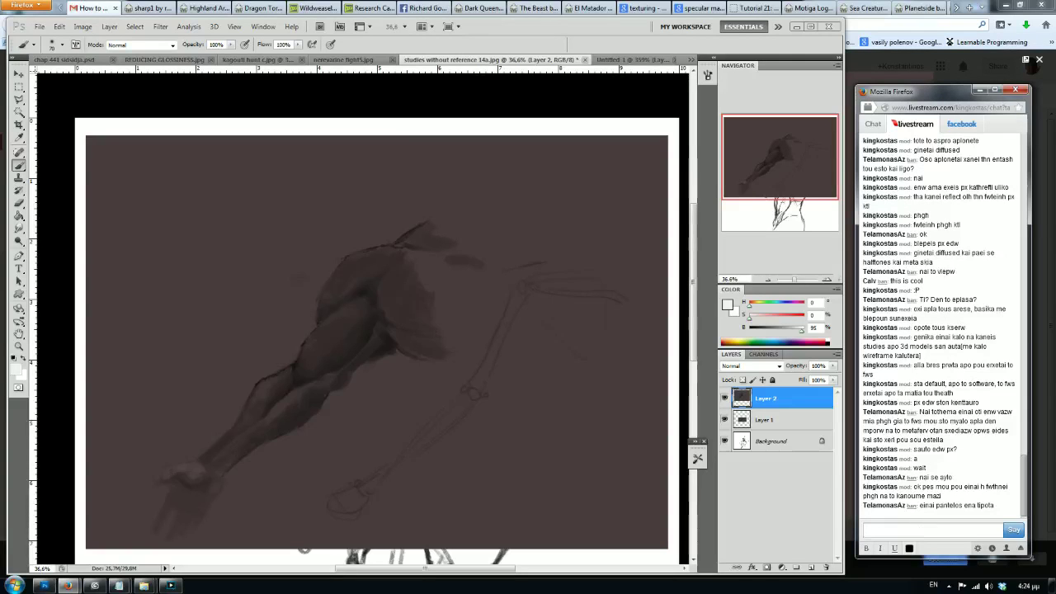
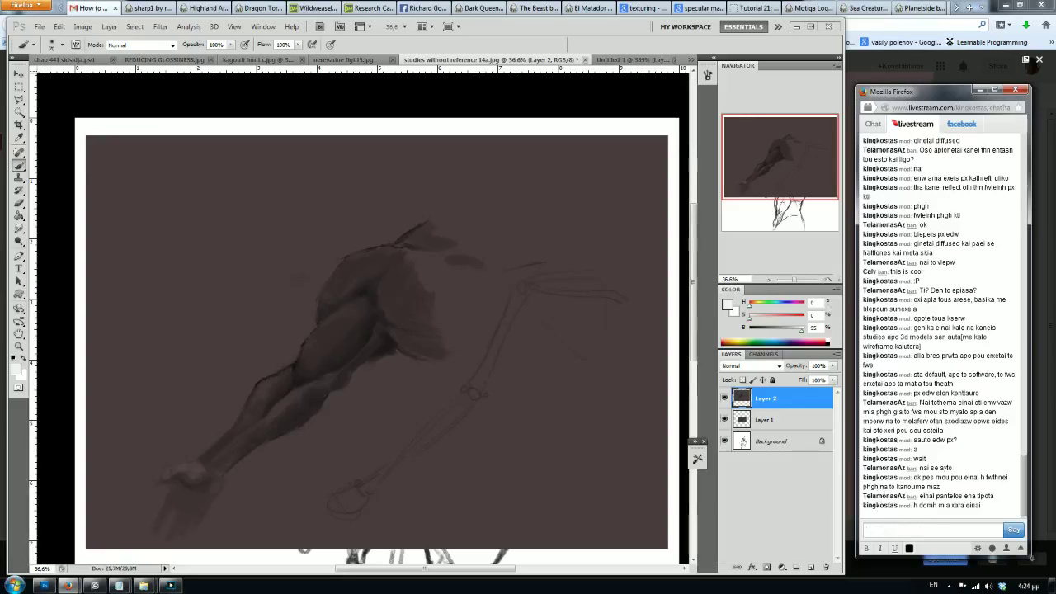
Step: Answer viewers in the livestream chat about where the lit side of the arm is
text(pe)
text(s mou)
text( pou einai)
text( h fwteinh)
key(Return)
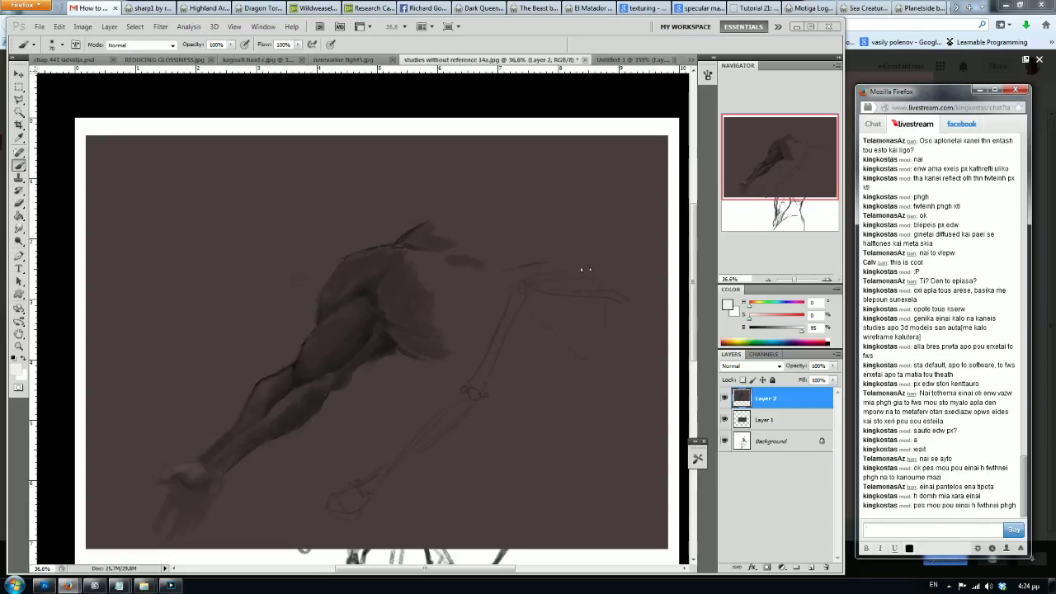
click(18, 164)
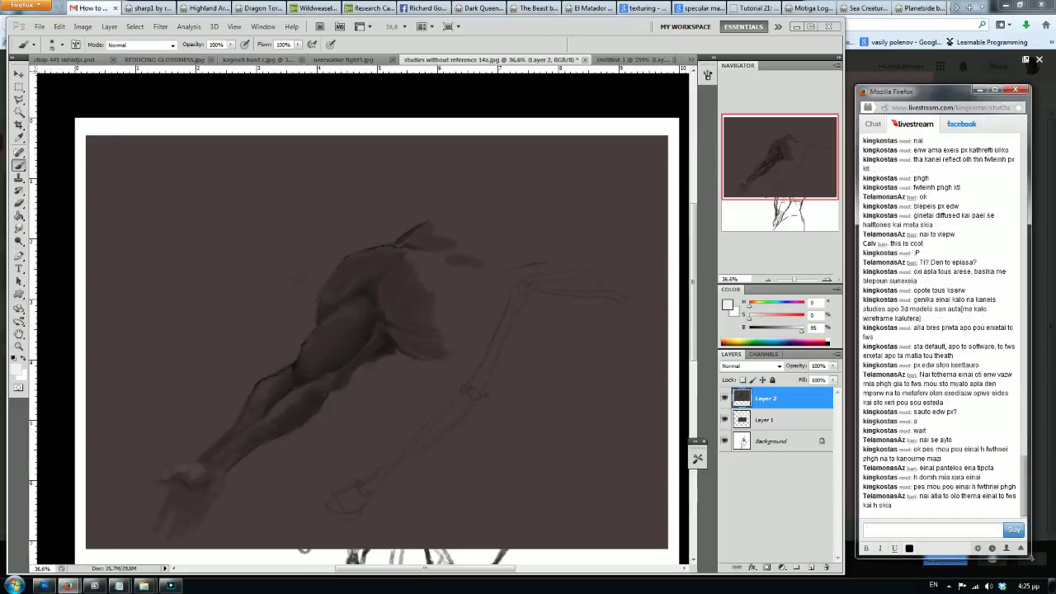
text(oxi mazi pane dont worry)
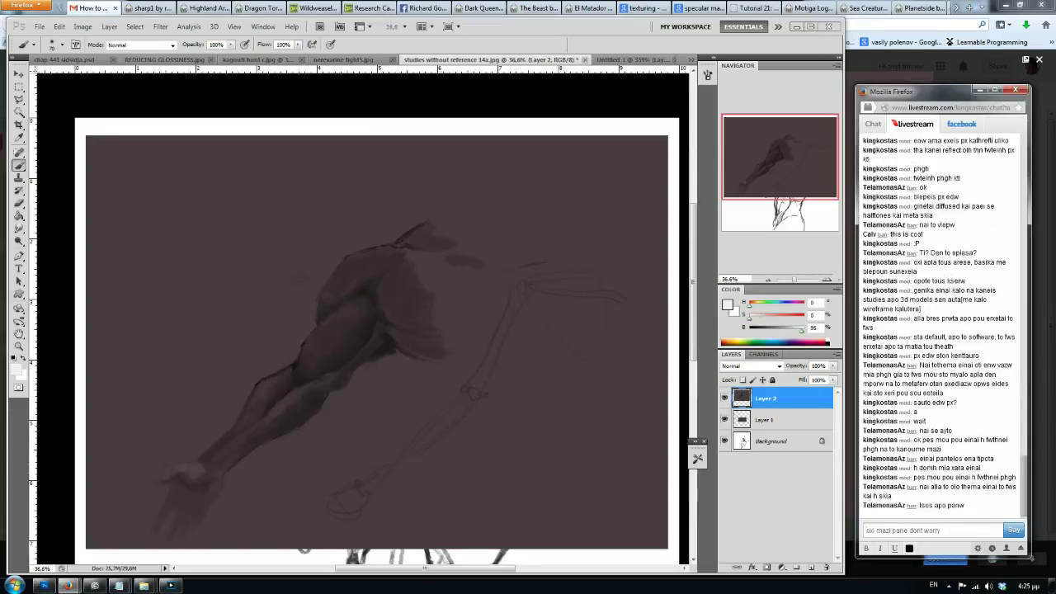
key(Return)
text(ok)
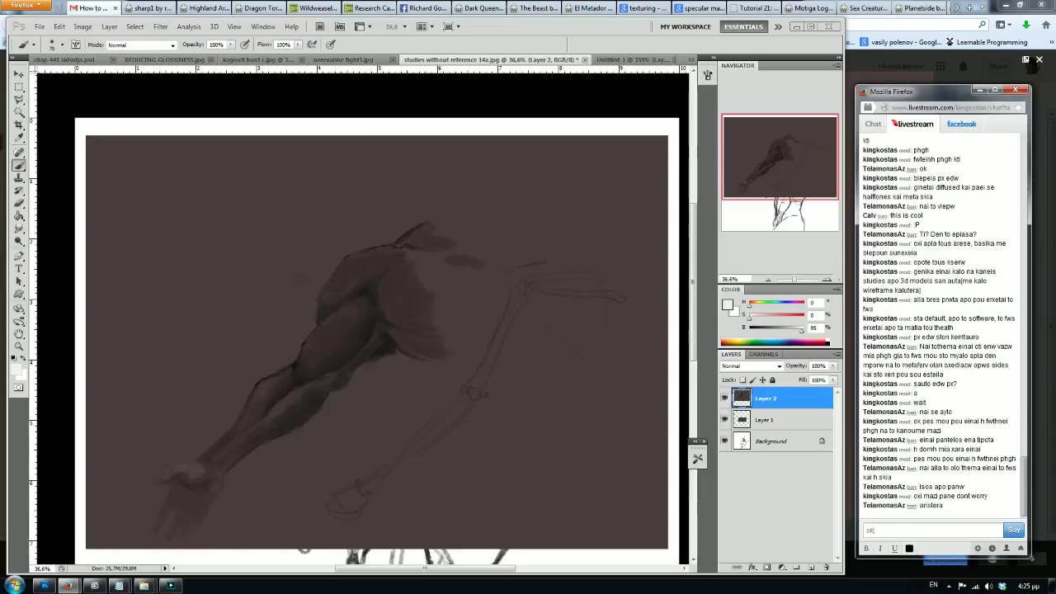
text(s poume pws einai panw a)
text(ta)
key(Return)
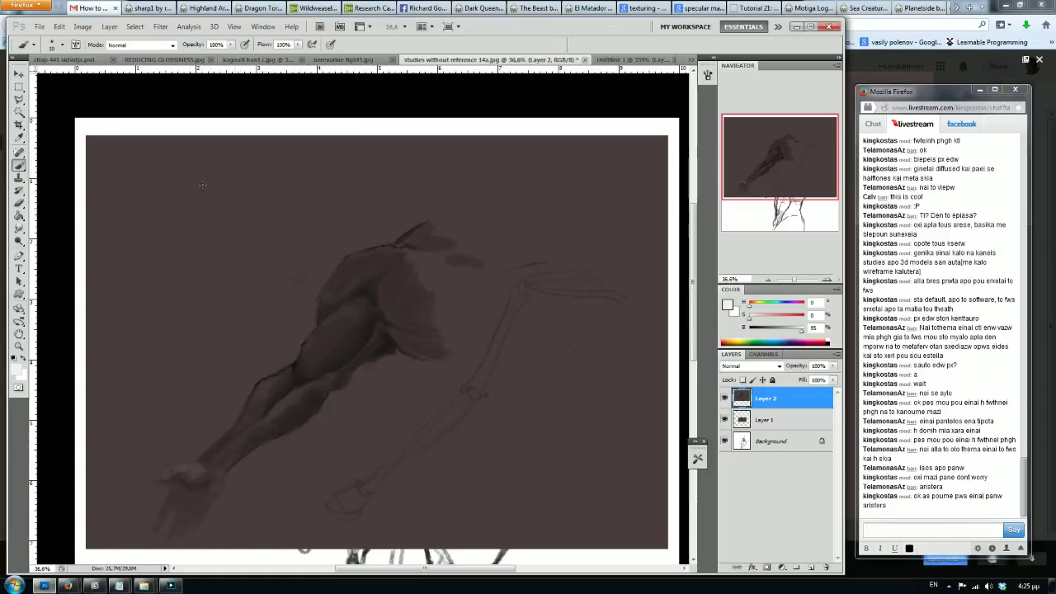
Step: Sketch a white triangle with a dashed line toward the shoulder, then chat about limited values
mouse_move(260, 135)
mouse_down()
mouse_move(221, 156)
mouse_move(260, 172)
mouse_move(231, 139)
mouse_move(226, 148)
mouse_up()
drag(259, 182, 290, 219)
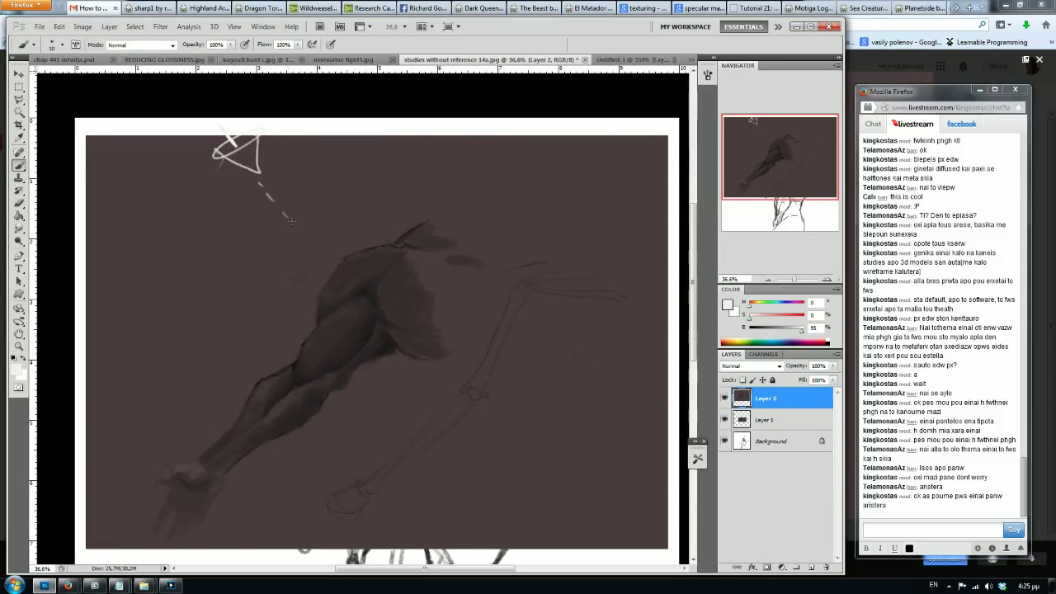
click(876, 531)
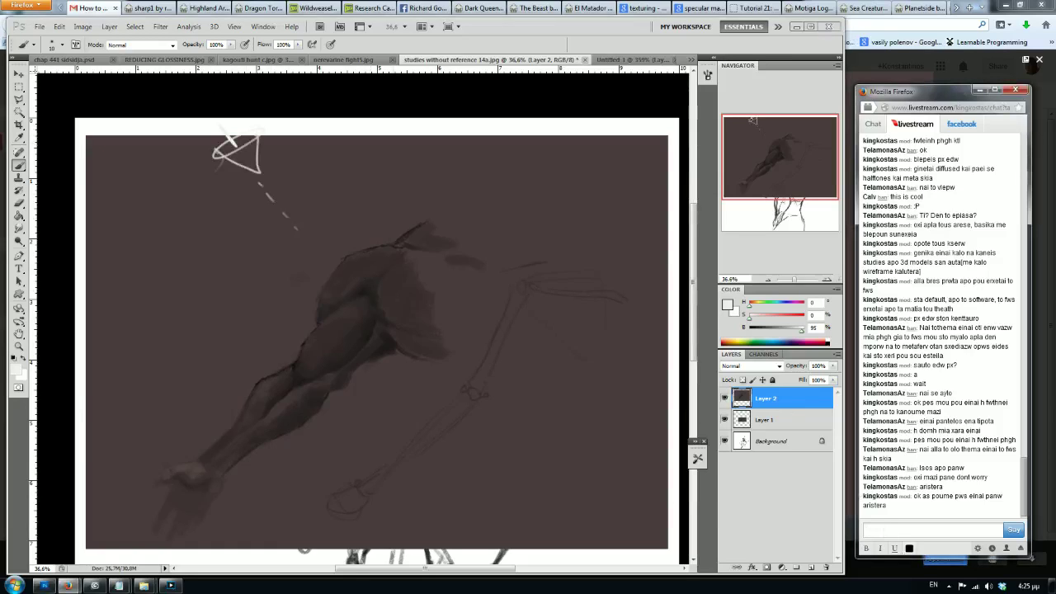
text(exoume sto mualo mas to wiref)
key(Return)
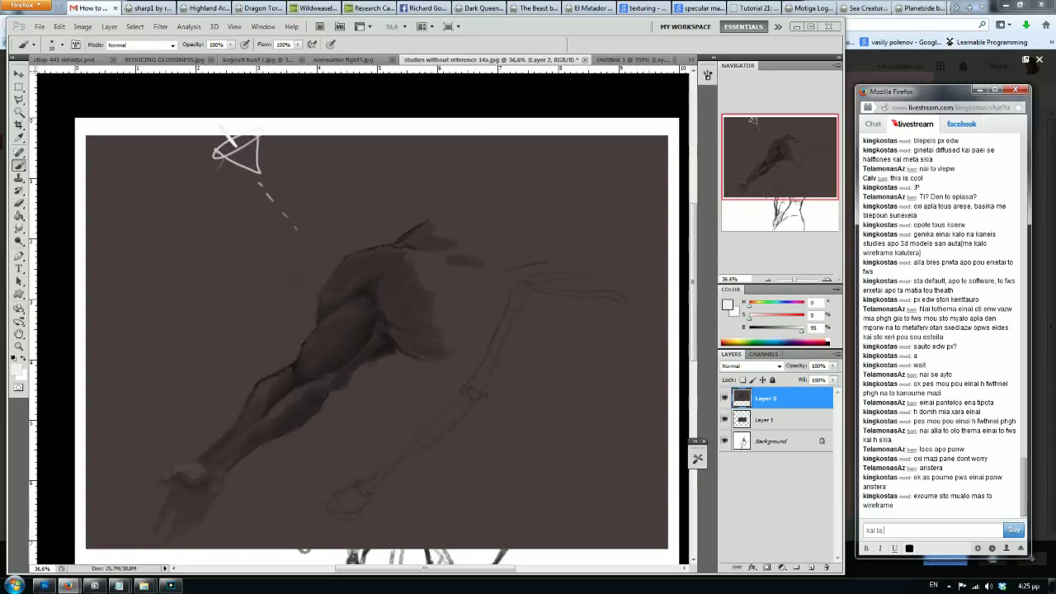
text(i ta limited)
text( values)
key(Return)
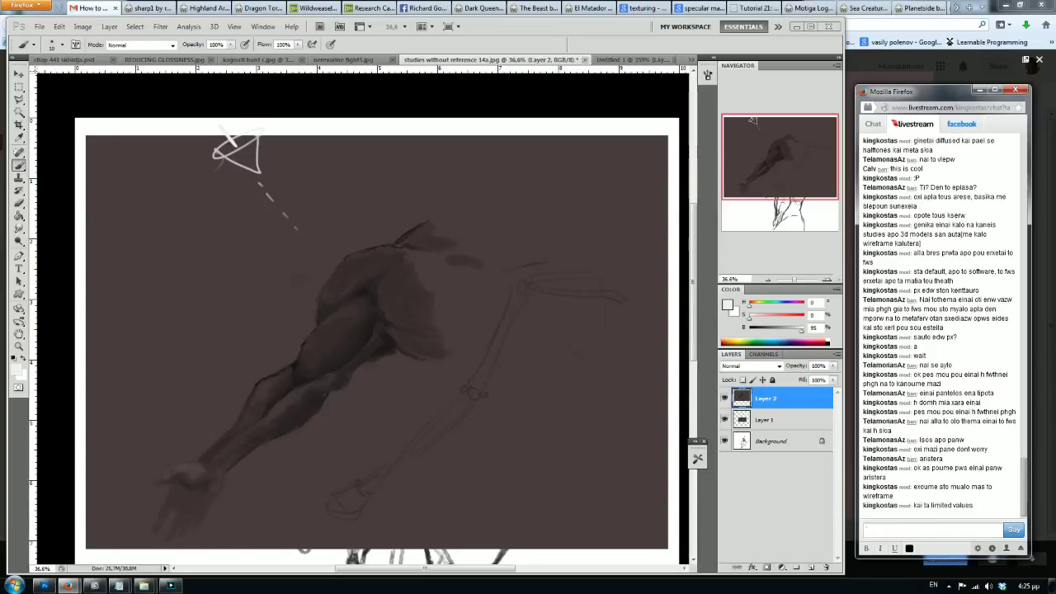
text(xoume 4 values kai prepei na)
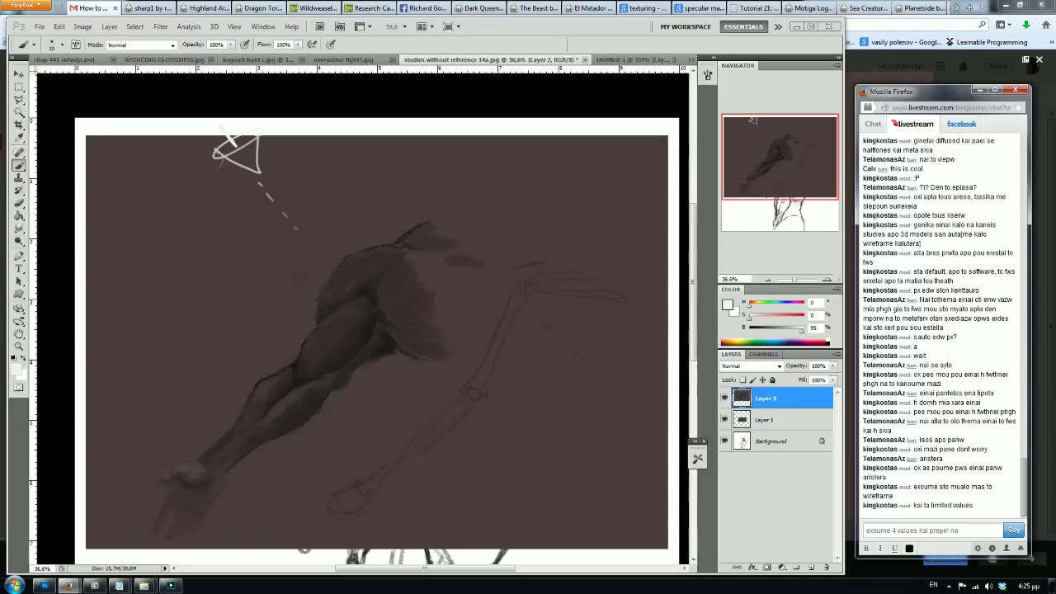
text( kanoume oti mporoume me auta)
key(Return)
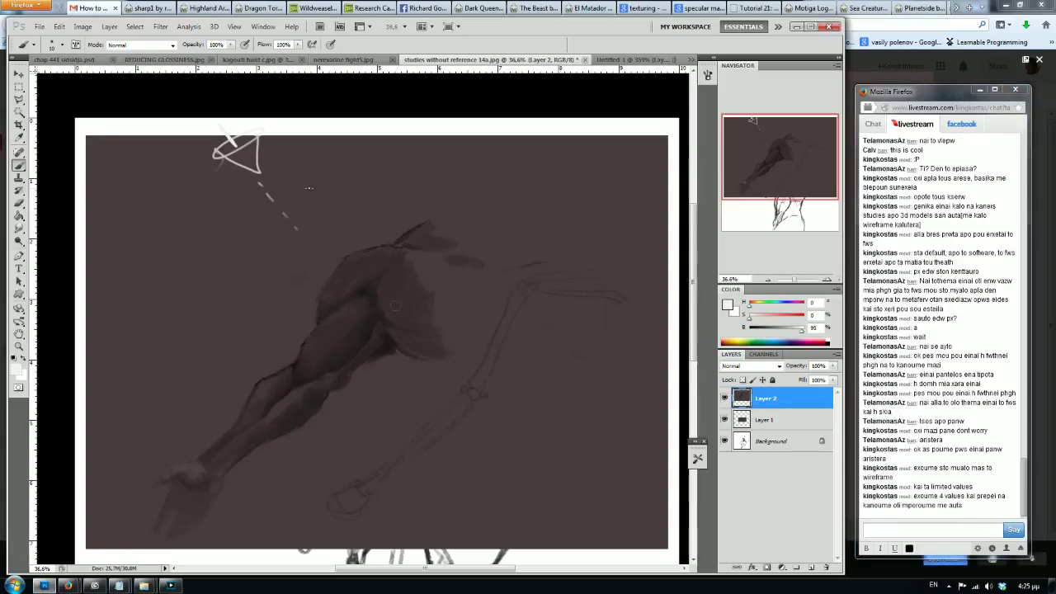
Step: Darken the paint grey to brightness 79 and post chat notes on half-light planes
drag(799, 335, 791, 335)
click(878, 528)
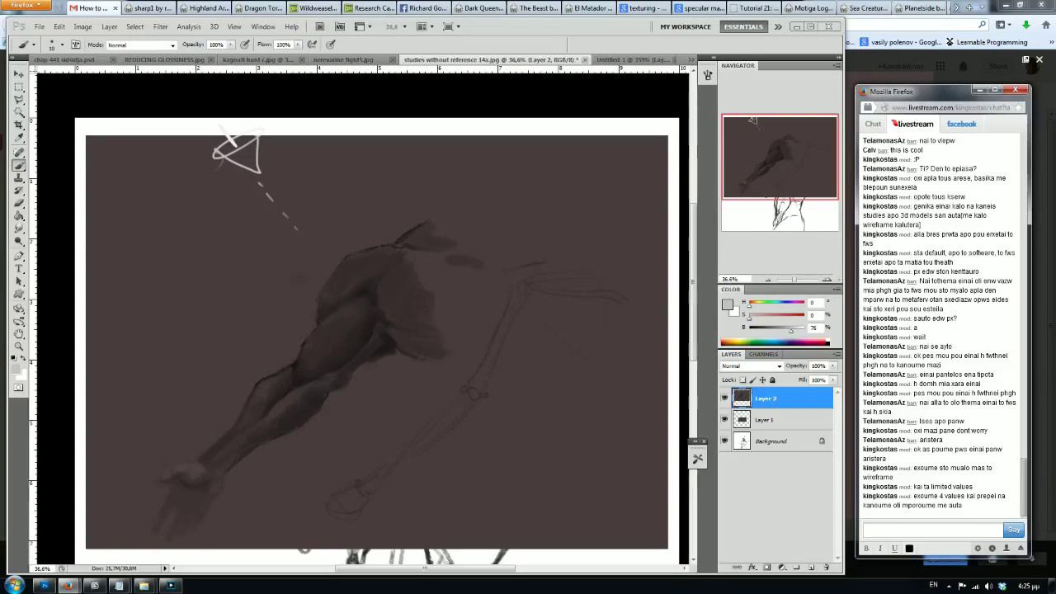
text(kala einai na balw to halflight ge)
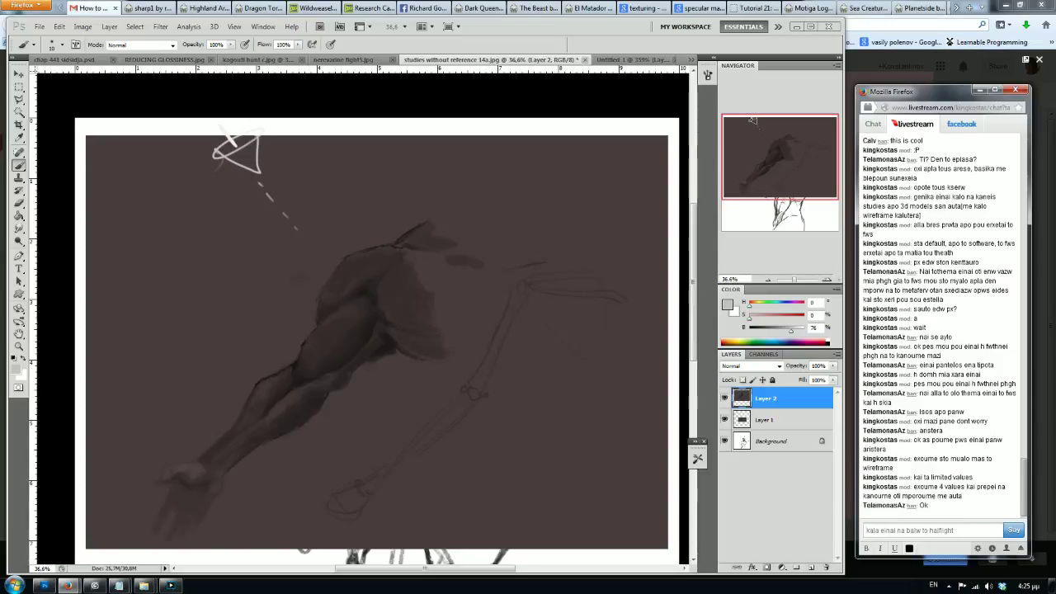
text( geniko epi)
text(pedo,)
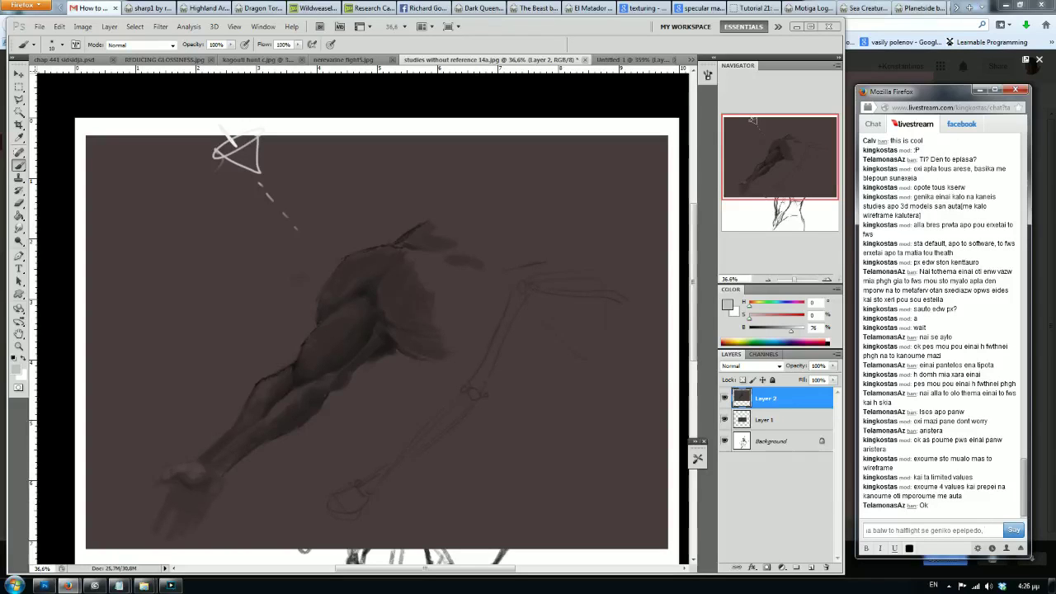
text( kai meta na pros)
text(thesw to aspro)
key(Return)
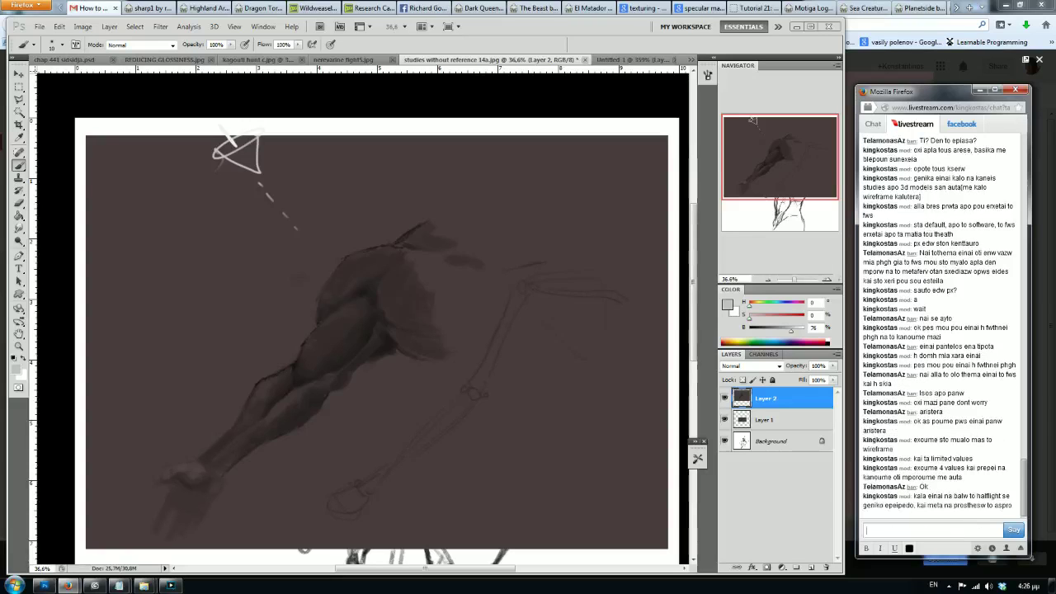
text(giati)
text( to halflight exe)
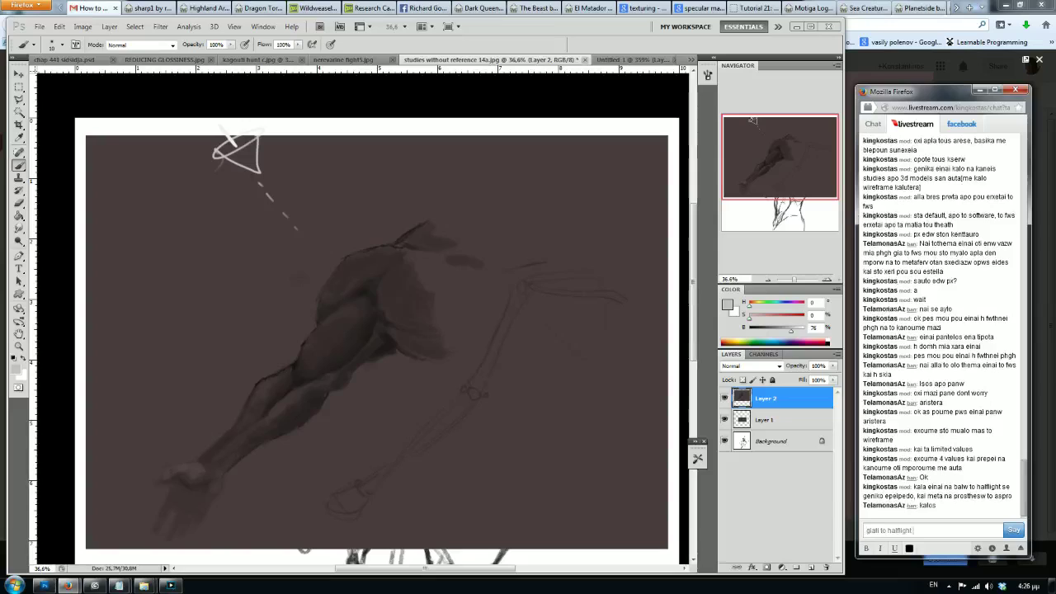
text(l perissoterh ep)
key(BackSpace)
key(BackSpace)
text(faneia isws)
key(Return)
Step: Set paint brightness to 74, start the upper-arm highlight, and reply in chat about values
click(790, 334)
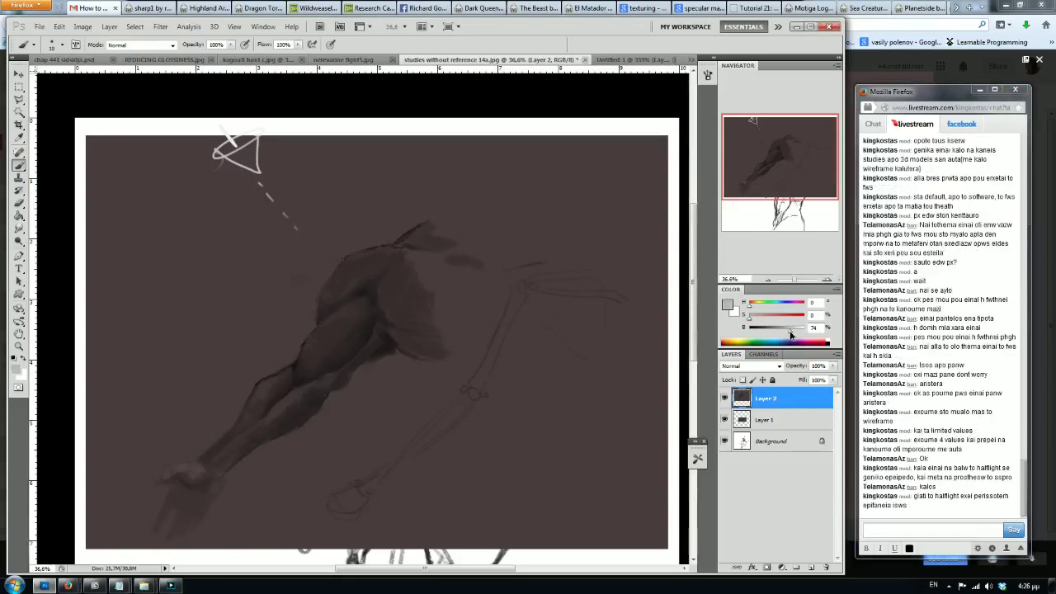
mouse_move(336, 333)
mouse_down()
mouse_move(345, 313)
mouse_move(323, 338)
mouse_move(341, 311)
mouse_move(302, 355)
mouse_move(355, 308)
mouse_move(298, 367)
mouse_move(307, 363)
mouse_up()
click(895, 524)
text(opacity 100)
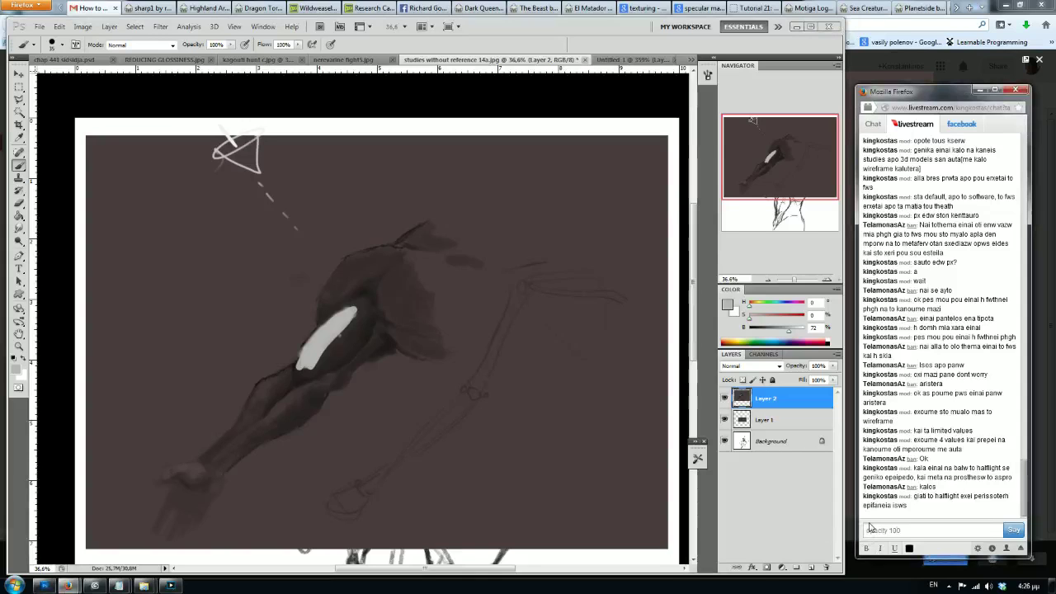
text(%)
key(Return)
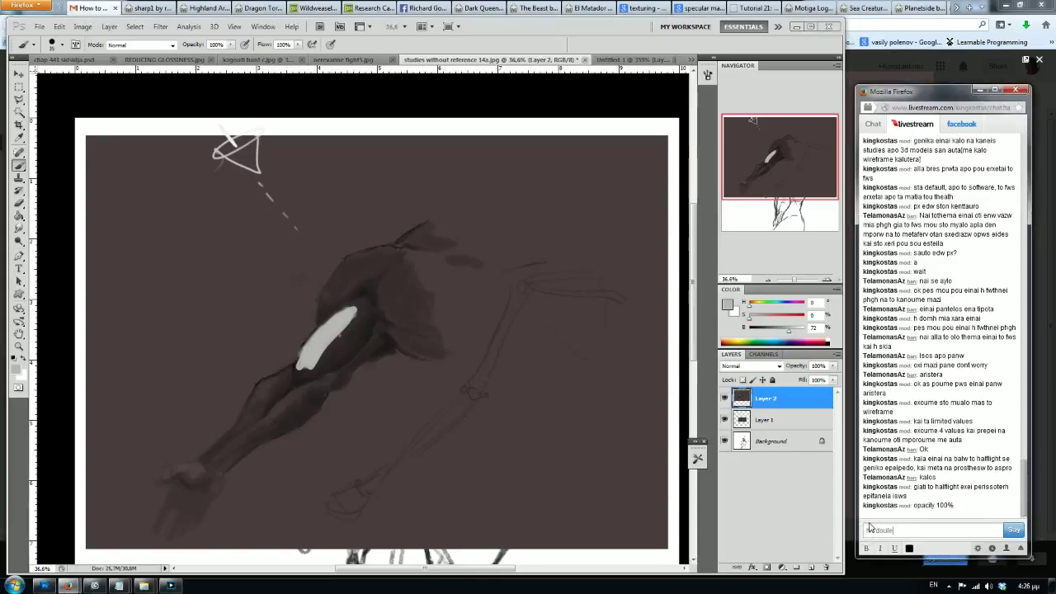
text(xam)
text(cy)
key(Return)
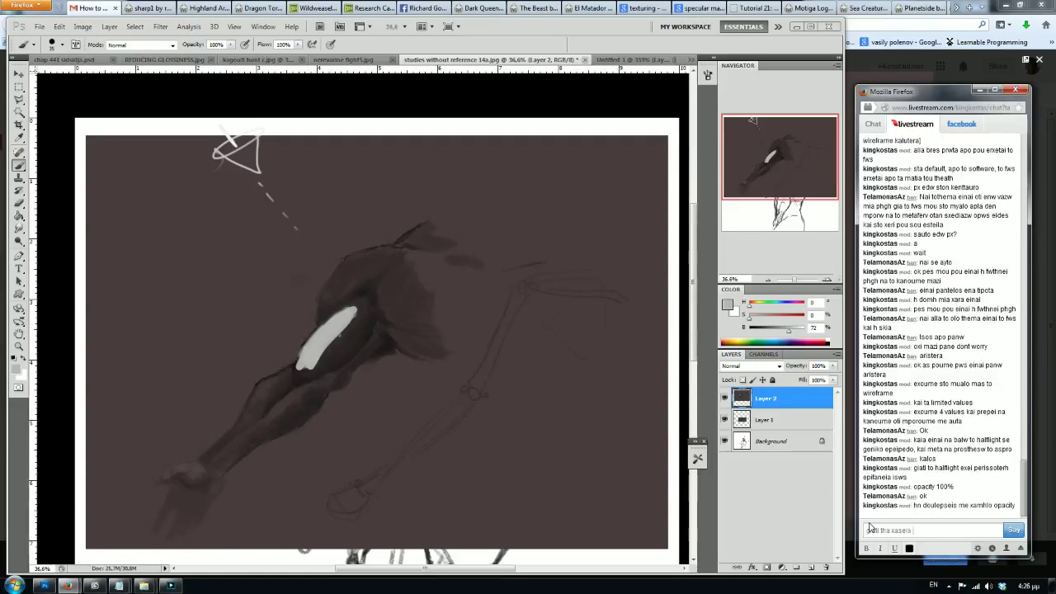
text(d values)
key(Return)
Step: Extend the light highlight down the arm, undoing two thin curved forearm strokes
click(333, 325)
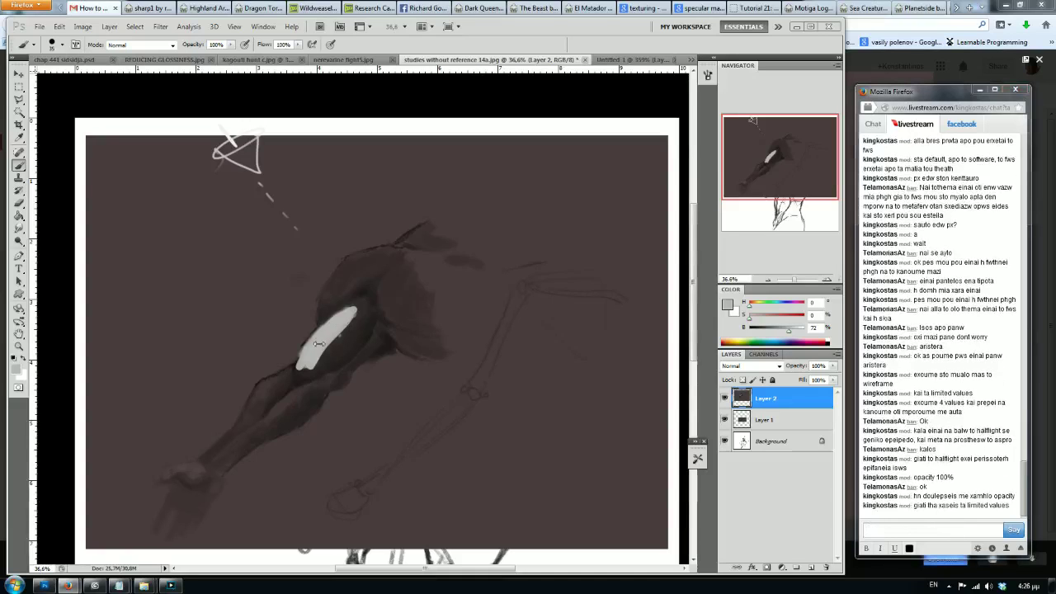
drag(338, 330, 356, 304)
mouse_move(305, 368)
mouse_down()
mouse_move(262, 386)
mouse_move(294, 427)
mouse_up()
key(bracketleft)
key(bracketleft)
key(ctrl+z)
mouse_move(280, 384)
mouse_down()
mouse_move(301, 421)
mouse_move(289, 394)
mouse_move(274, 394)
mouse_move(302, 393)
mouse_move(236, 428)
mouse_up()
key(ctrl+z)
key(bracketright)
Step: Broaden the upper-arm highlight and block in light grey patches over the shoulder
drag(318, 359, 358, 322)
mouse_move(341, 279)
mouse_down()
mouse_move(348, 266)
mouse_move(333, 310)
mouse_move(349, 305)
mouse_move(322, 327)
mouse_move(351, 274)
mouse_move(339, 287)
mouse_up()
mouse_move(380, 257)
mouse_down()
mouse_move(359, 294)
mouse_move(388, 297)
mouse_move(388, 309)
mouse_move(412, 317)
mouse_move(425, 279)
mouse_move(444, 318)
mouse_up()
drag(404, 280, 389, 307)
drag(420, 257, 384, 293)
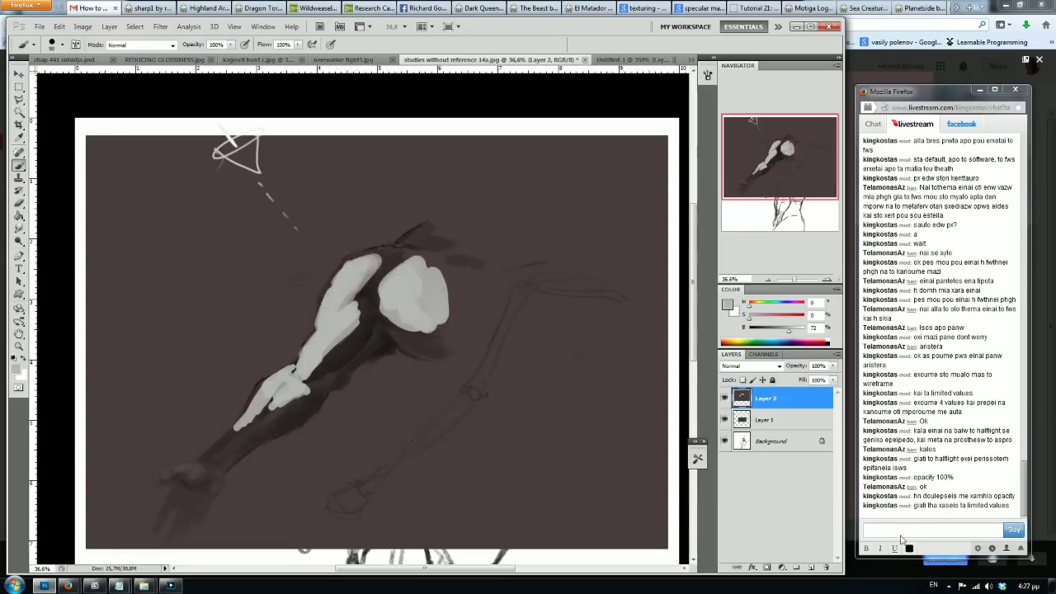
click(899, 532)
text(kai douleue grey)
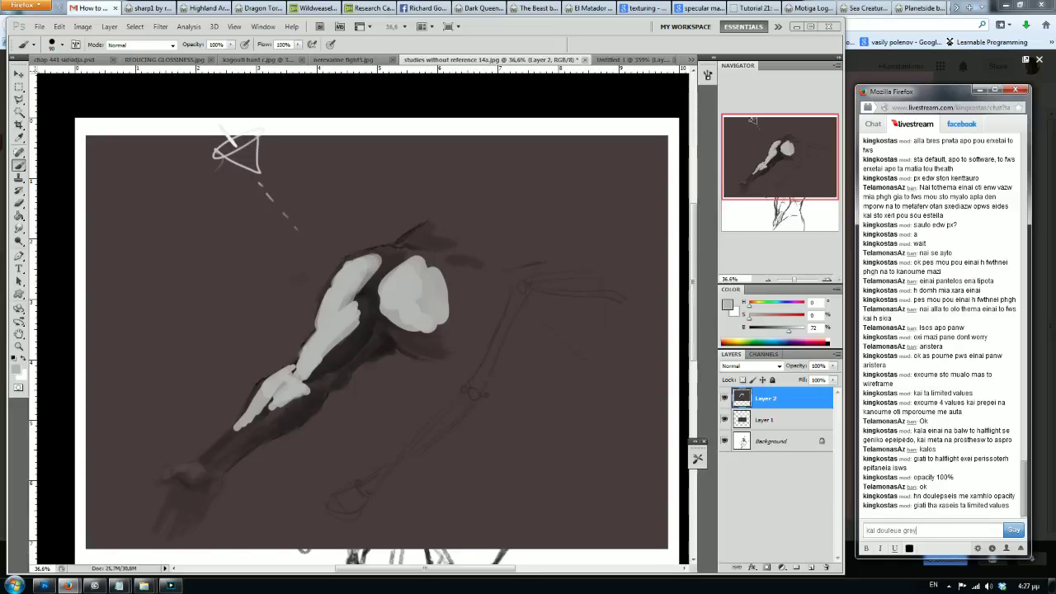
text(rwma a)
text(twra)
text(xei n)
text(giati)
text( panw se kala values)
key(Return)
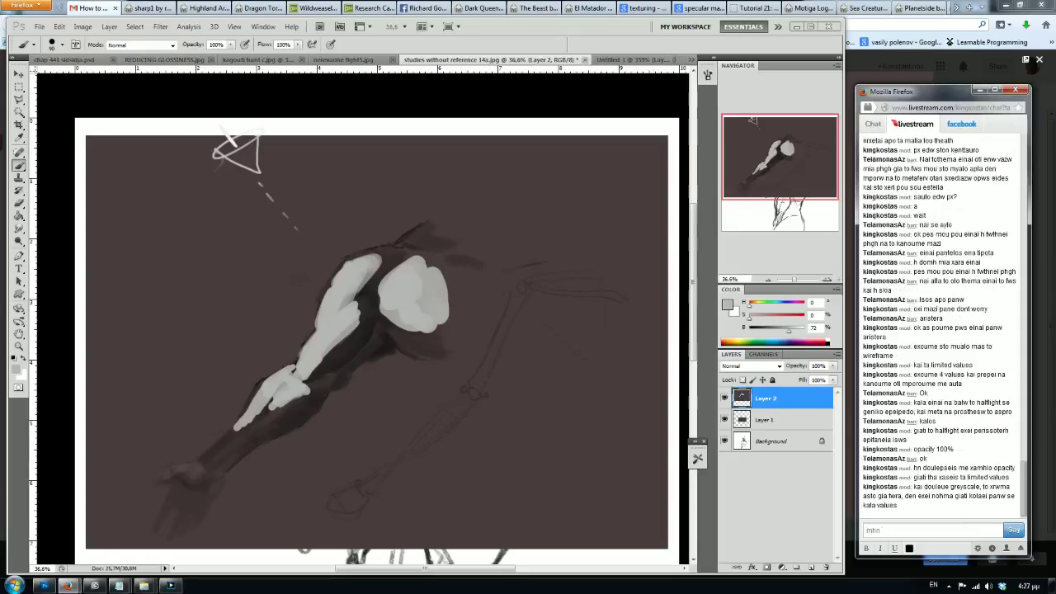
text(hsu)
text(xrwma)
key(Return)
Step: Paint light strokes down the forearm and a dark grey shadow under the upper arm
click(274, 376)
mouse_move(301, 394)
mouse_down()
mouse_move(194, 468)
mouse_move(161, 472)
mouse_move(202, 457)
mouse_move(191, 475)
mouse_move(154, 474)
mouse_move(158, 521)
mouse_up()
drag(782, 334, 766, 335)
drag(356, 359, 321, 386)
drag(367, 340, 315, 381)
Step: Widen the upper arm in light grey and run a shadow down the forearm's underside to the hand
alt+click(336, 345)
drag(336, 344, 315, 375)
alt+click(337, 337)
drag(354, 339, 296, 424)
drag(317, 390, 231, 462)
mouse_move(266, 430)
mouse_down()
mouse_move(212, 478)
mouse_move(163, 475)
mouse_move(198, 512)
mouse_move(202, 487)
mouse_up()
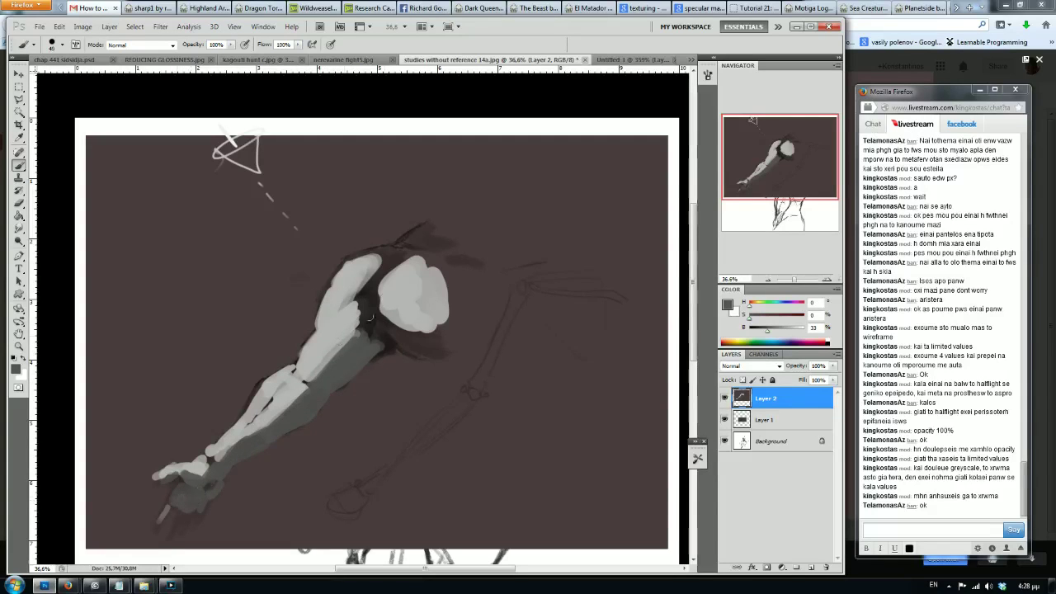
Step: With a size-50 brush, paint light grey over the top and right of the shoulder
key(bracketright)
alt+click(410, 330)
mouse_move(389, 328)
mouse_down()
mouse_move(434, 329)
mouse_move(361, 315)
mouse_move(368, 268)
mouse_up()
alt+click(367, 268)
mouse_move(403, 262)
mouse_down()
mouse_move(383, 249)
mouse_move(419, 261)
mouse_move(422, 233)
mouse_move(371, 251)
mouse_up()
alt+click(382, 256)
alt+click(402, 252)
alt+click(419, 260)
Step: Darken the upper-arm and forearm edges, then add light strokes into the forearm
alt+click(312, 324)
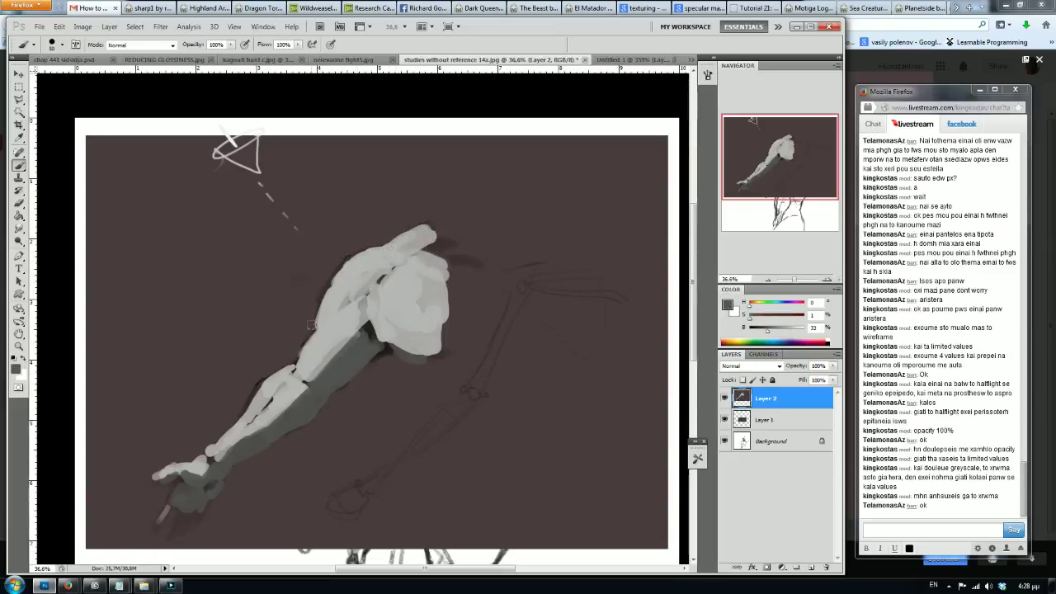
drag(312, 324, 379, 246)
alt+click(324, 312)
alt+click(318, 318)
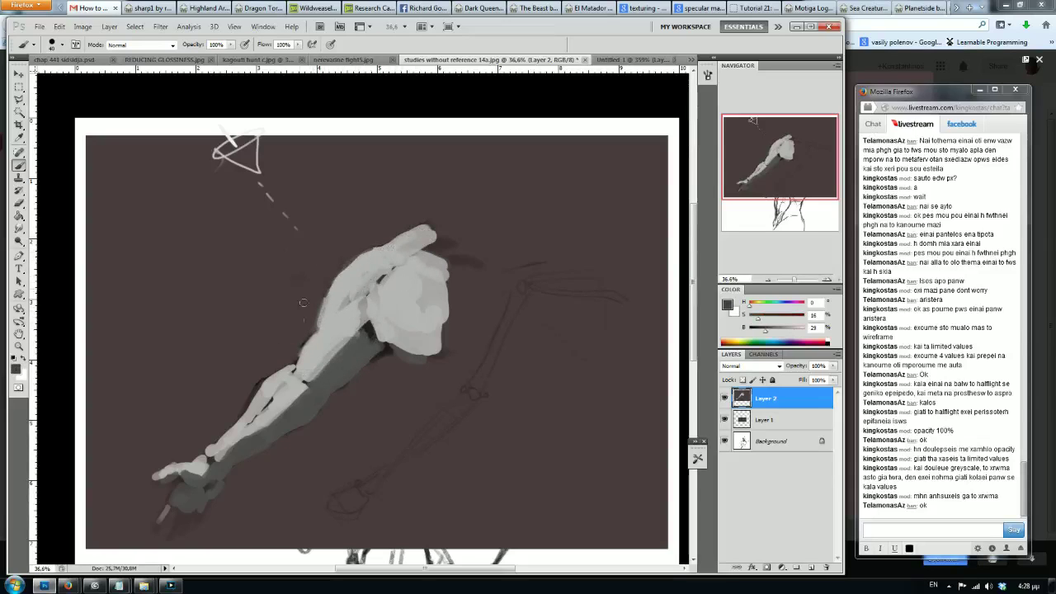
drag(309, 334, 275, 401)
alt+click(267, 404)
alt+click(279, 392)
Step: Trim the forearm's lower edge with background tone, paint the hand, and darken the upper-arm underside
alt+click(306, 404)
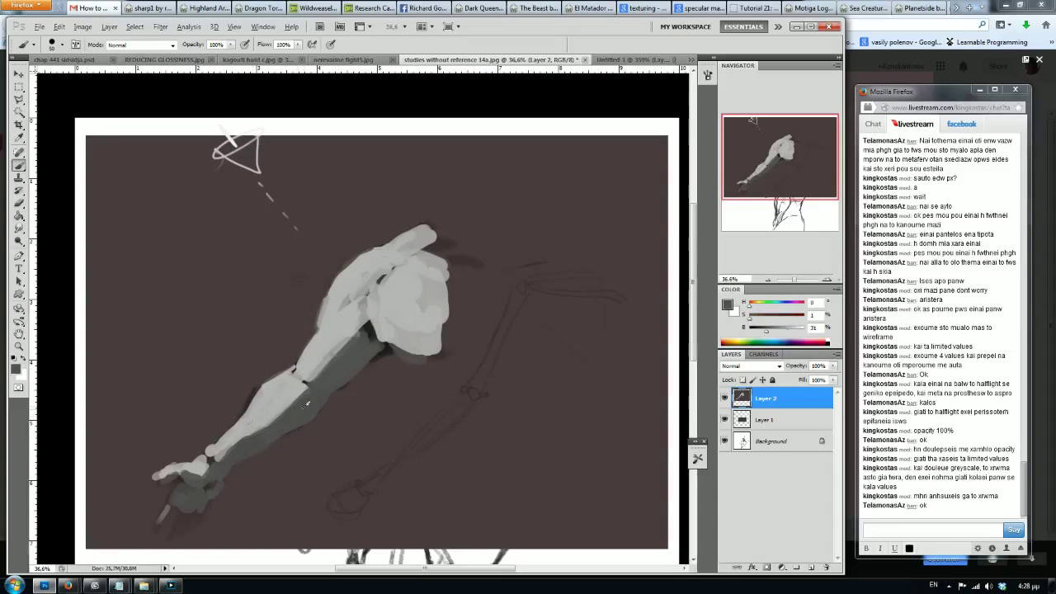
alt+click(254, 379)
mouse_move(224, 423)
mouse_down()
mouse_move(202, 450)
mouse_move(165, 462)
mouse_move(145, 493)
mouse_move(155, 528)
mouse_move(190, 533)
mouse_up()
mouse_move(208, 488)
mouse_down()
mouse_move(198, 531)
mouse_move(224, 467)
mouse_up()
mouse_move(363, 330)
mouse_down()
mouse_move(382, 338)
mouse_move(307, 377)
mouse_move(363, 276)
mouse_move(402, 253)
mouse_move(374, 299)
mouse_move(365, 284)
mouse_up()
alt+click(381, 327)
Step: Cover the shoulder's dark edge marks with light grey and select the Smudge tool at 35%
drag(450, 277, 446, 353)
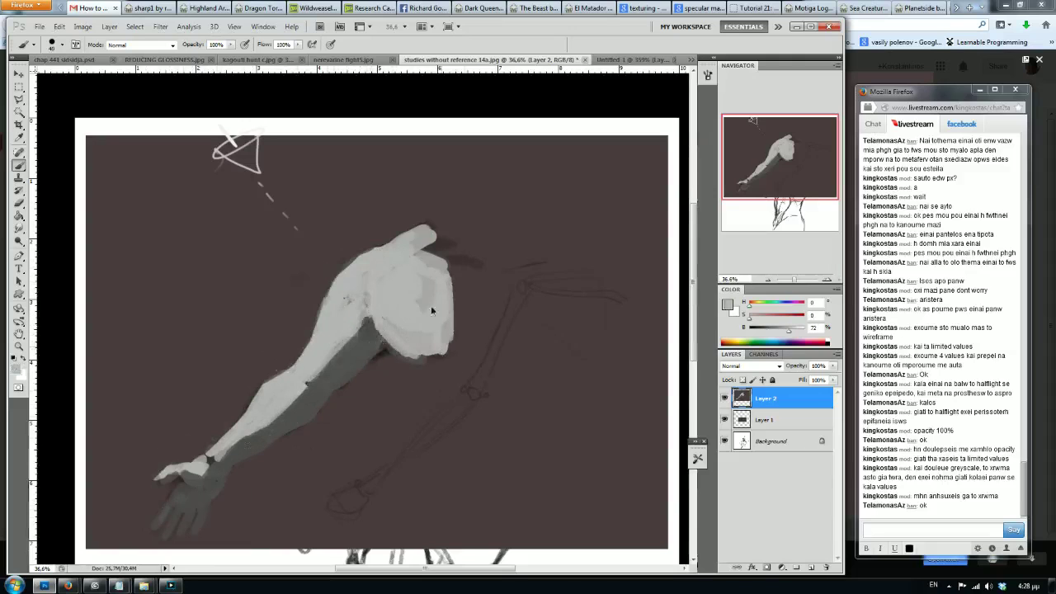
scroll(619, 165, down, 2)
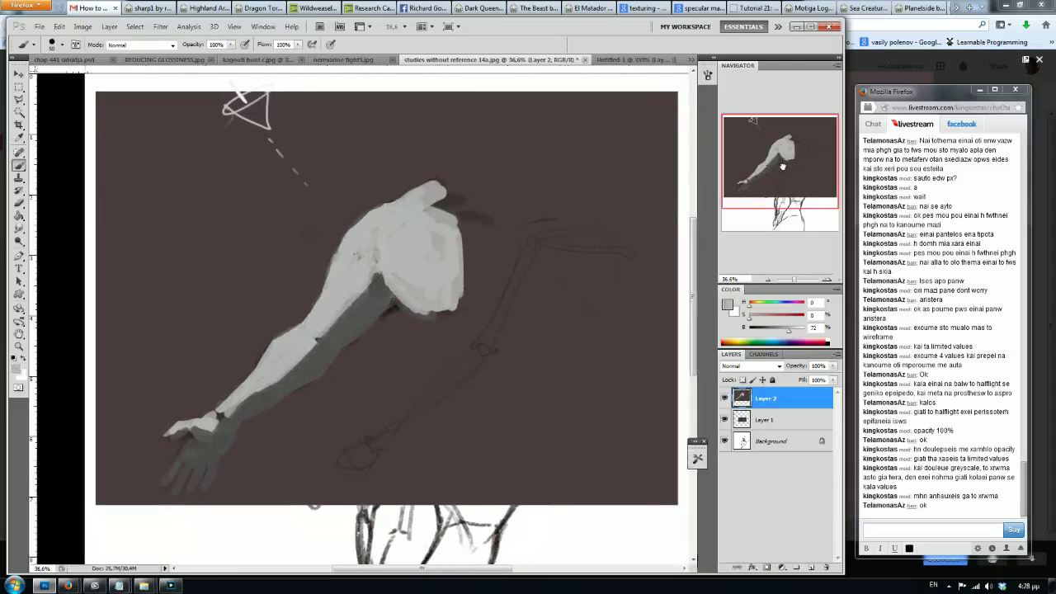
alt+click(353, 271)
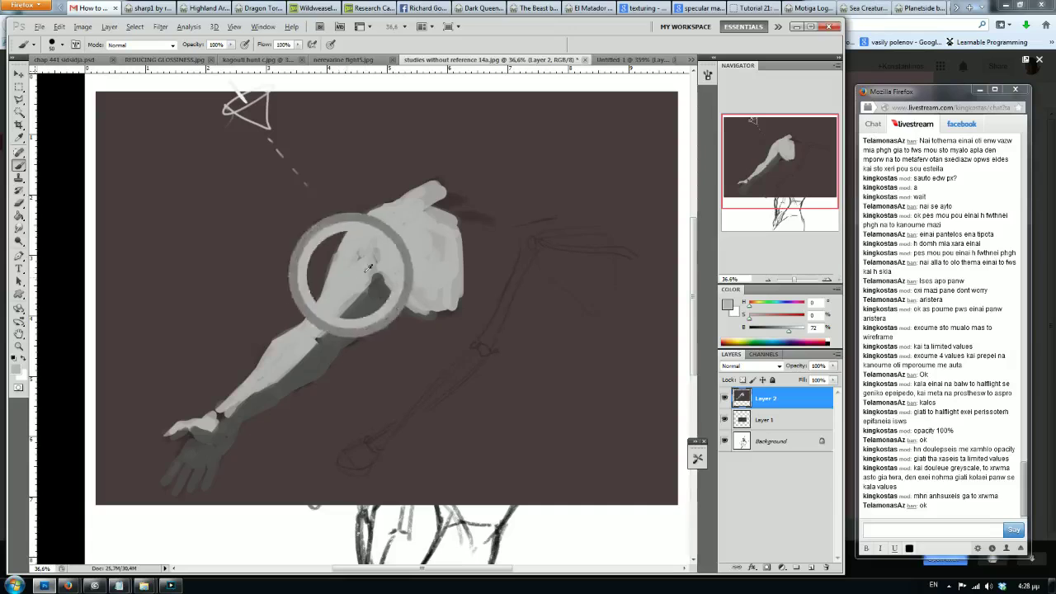
drag(356, 269, 377, 254)
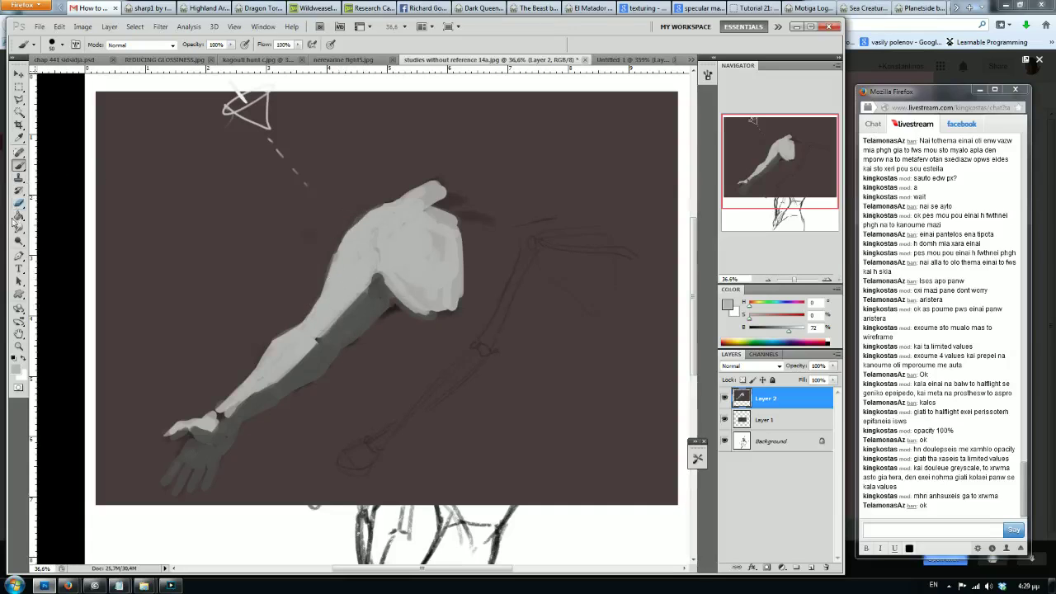
click(19, 229)
Step: Explain in the livestream chat how the dark and light values are used
click(932, 529)
text(to dark g)
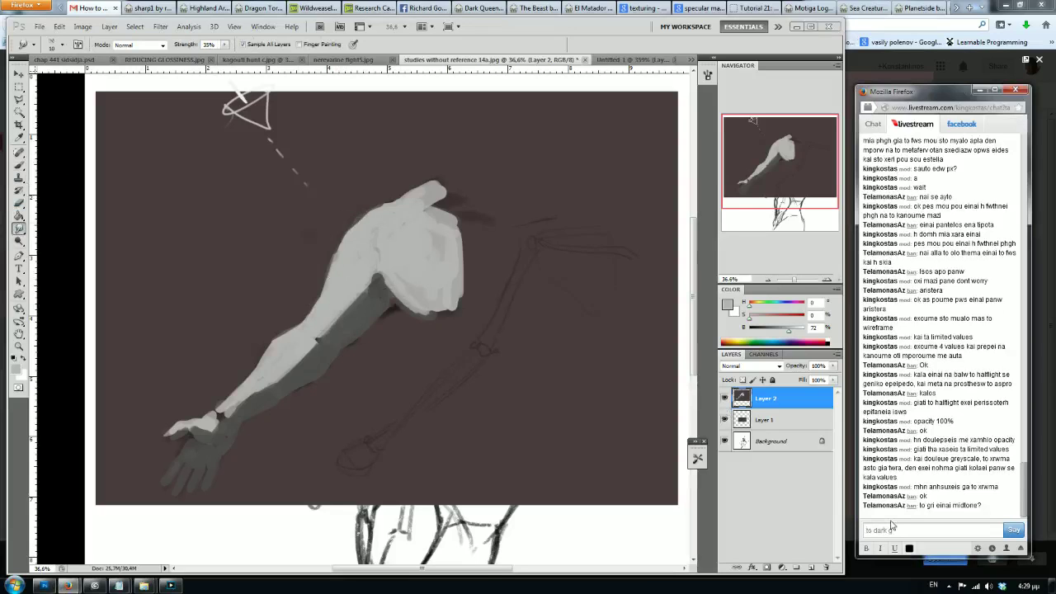
text(ri)
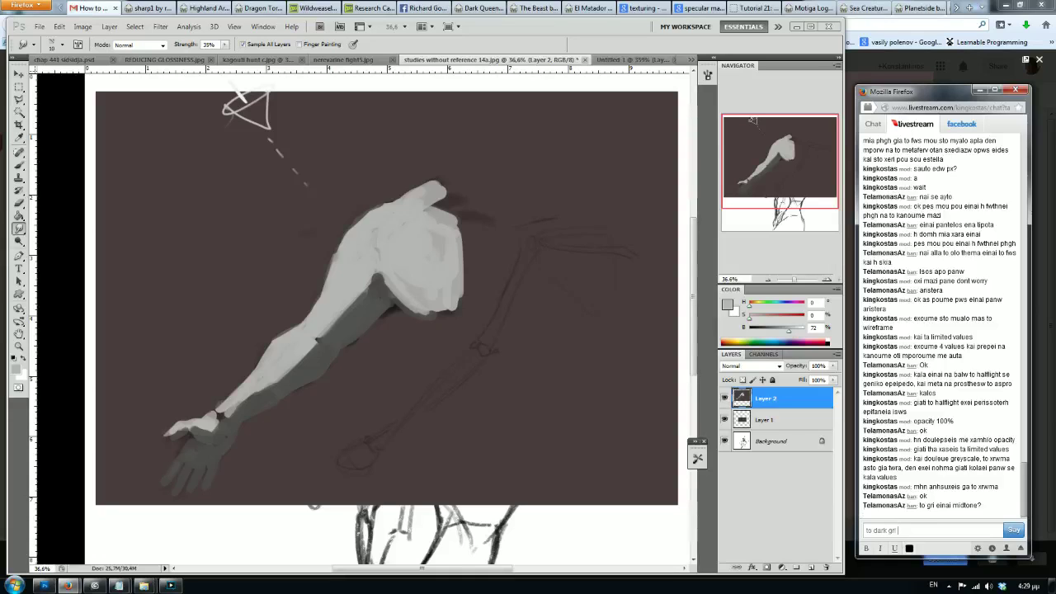
key(Return)
text(dark g)
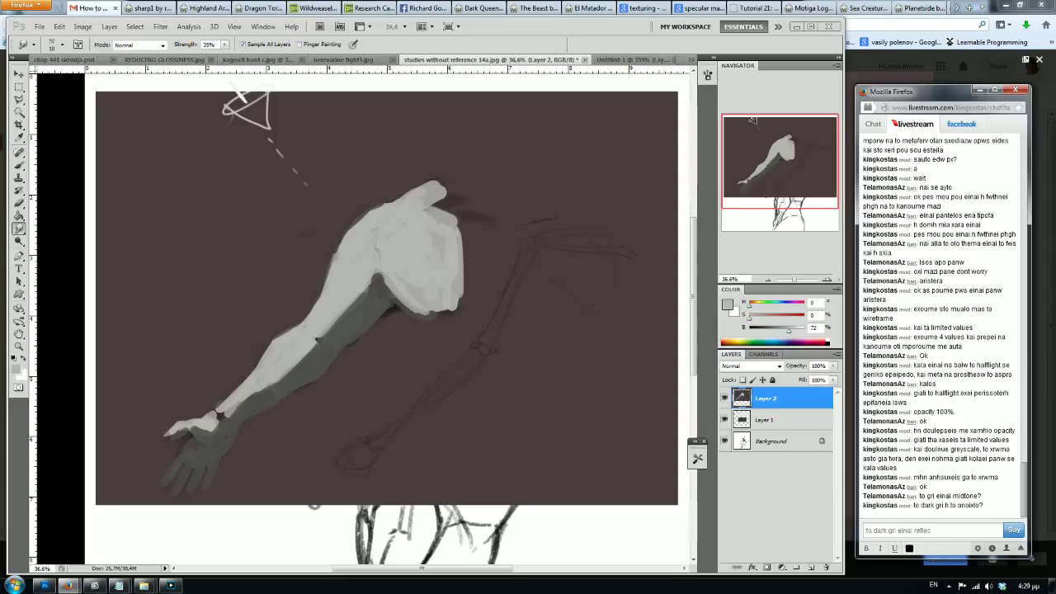
text( light)
text( to xr)
text(poi)
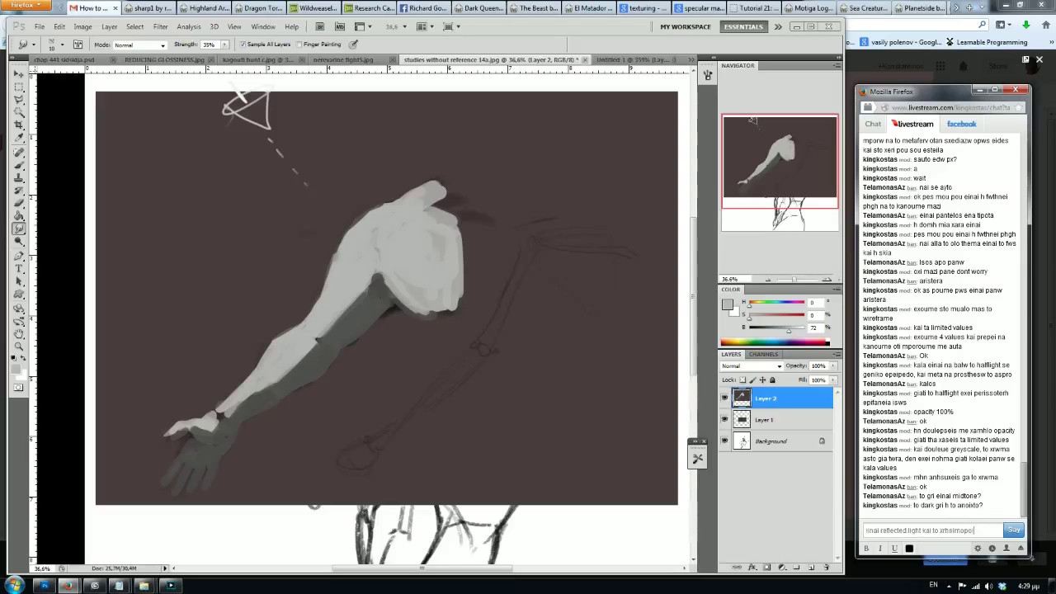
text(san s)
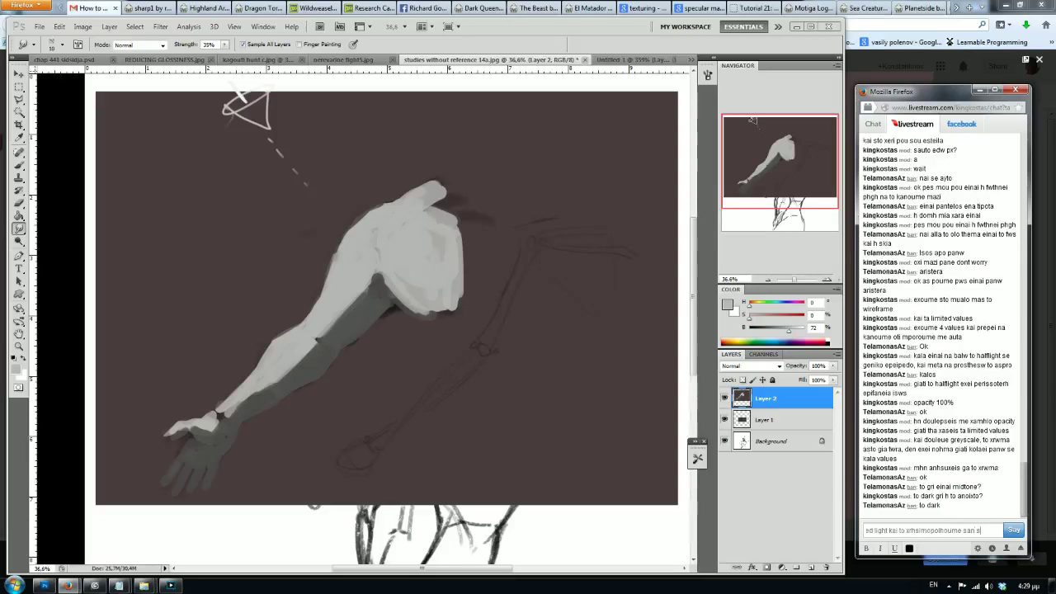
key(Return)
text(re)
key(BackSpace)
key(BackSpace)
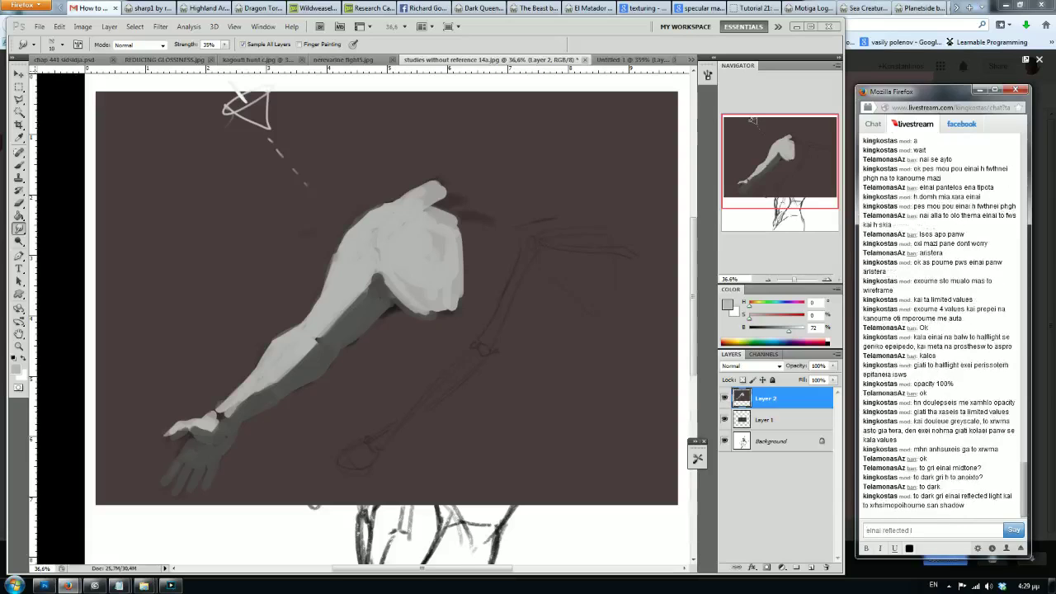
text(hsimopoioume san shad)
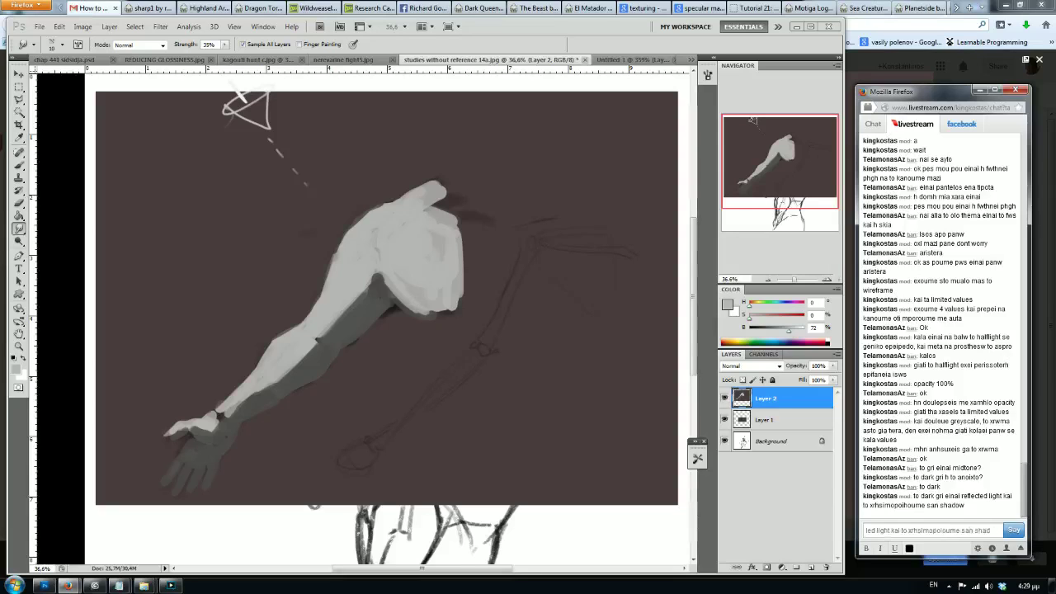
key(Return)
text(i spanela exo)
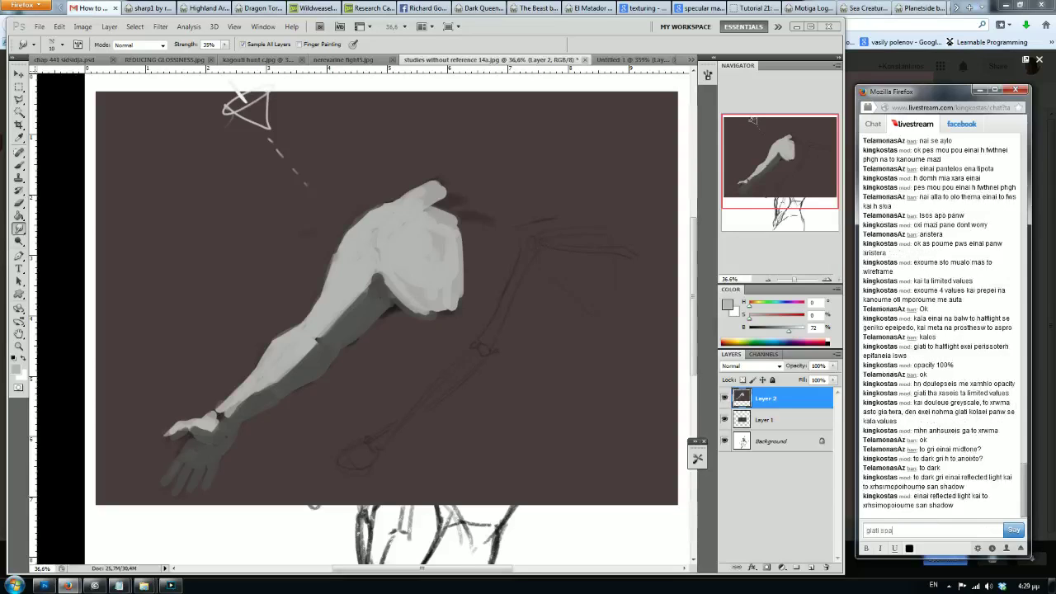
text(ume maures ski)
key(Return)
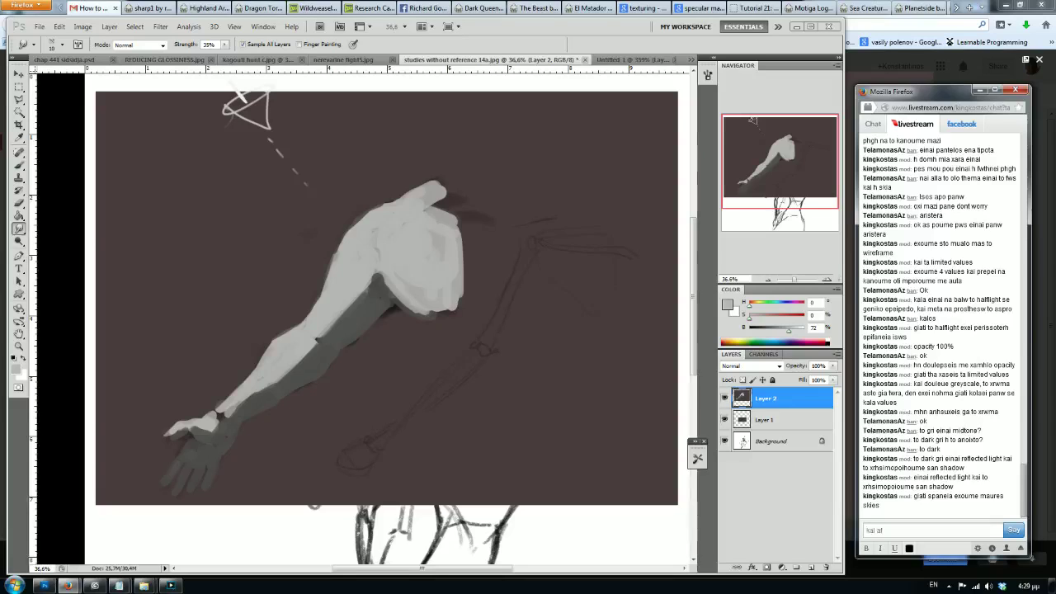
Step: Post chat notes on reserving pure black for ambient-occlusion areas without reflected light
text(etsi exoume t)
text(o mauro mauro na xrhsimopoihthei ws ambient occlusion)
key(Return)
text(periexes pou fen pael oute to reflected)
key(Return)
text(did eg)
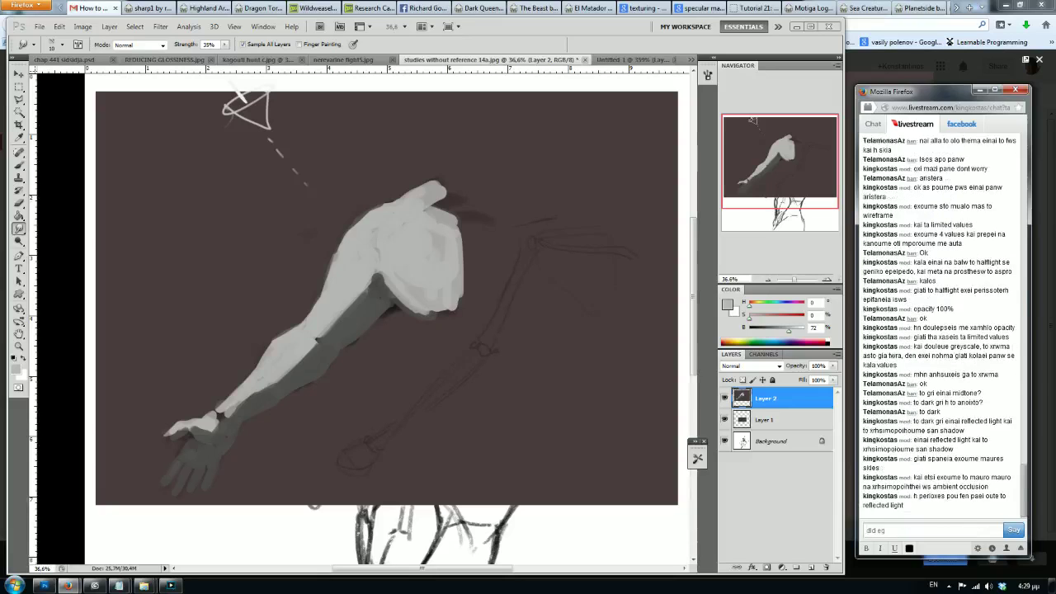
text(kope)
text(orry ekana)
key(Return)
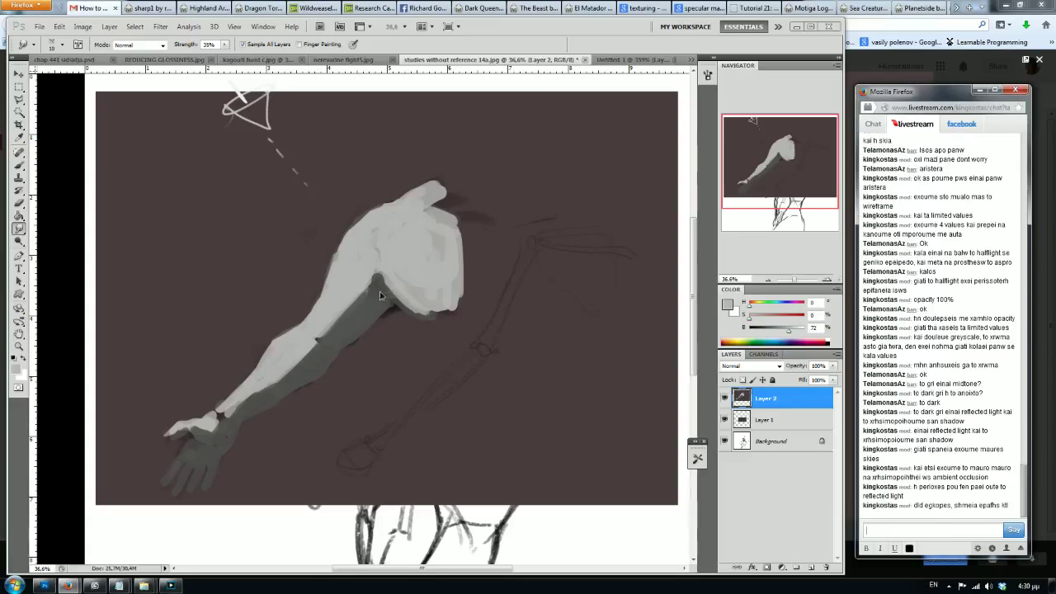
click(885, 538)
text(kai einai d)
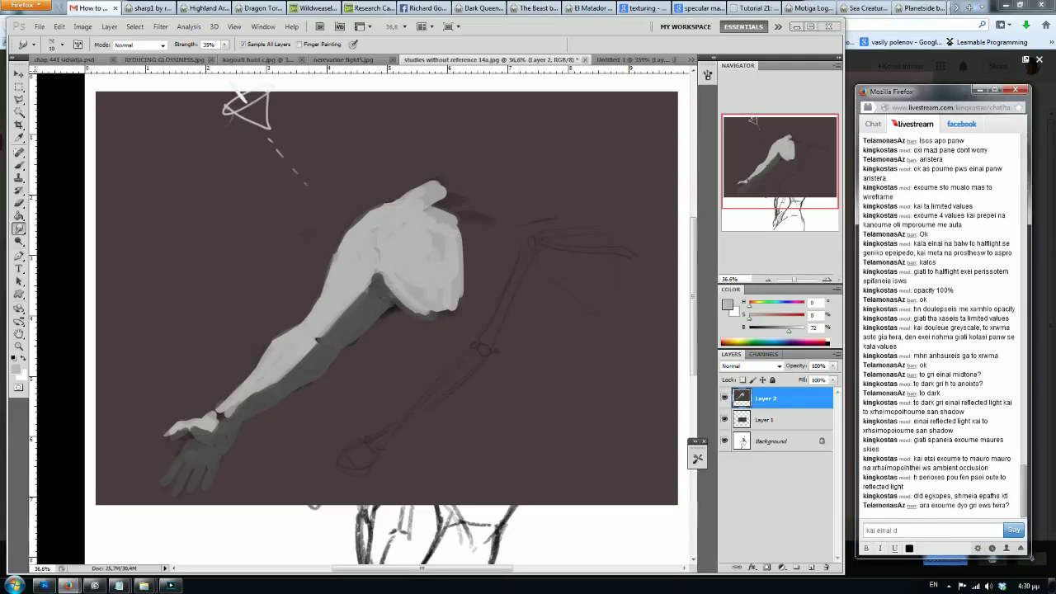
text(e!o)
key(Return)
text(nai kurios auta einai ta pio shmantika)
key(Return)
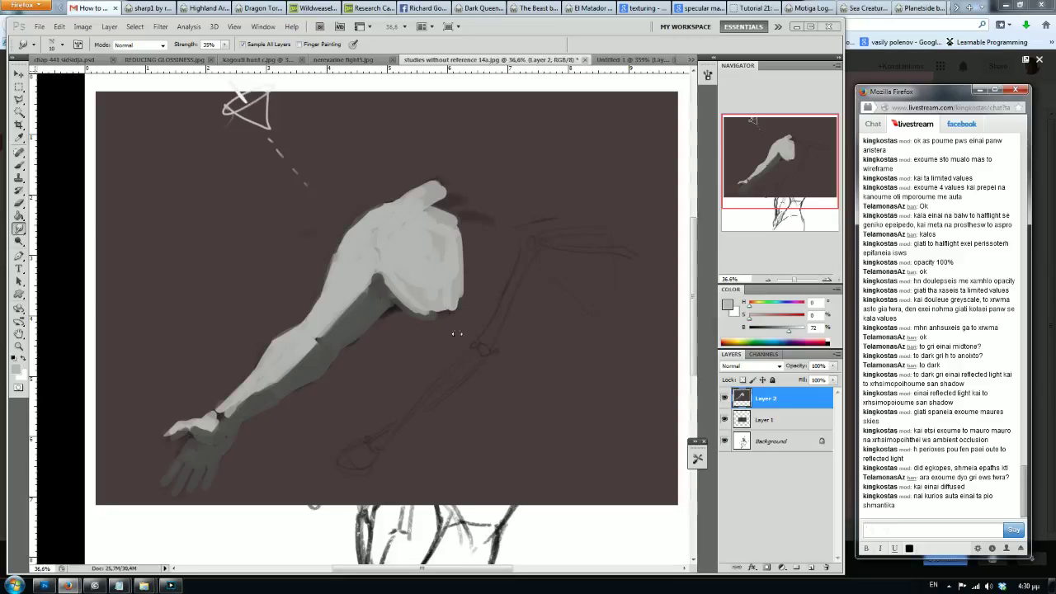
click(211, 299)
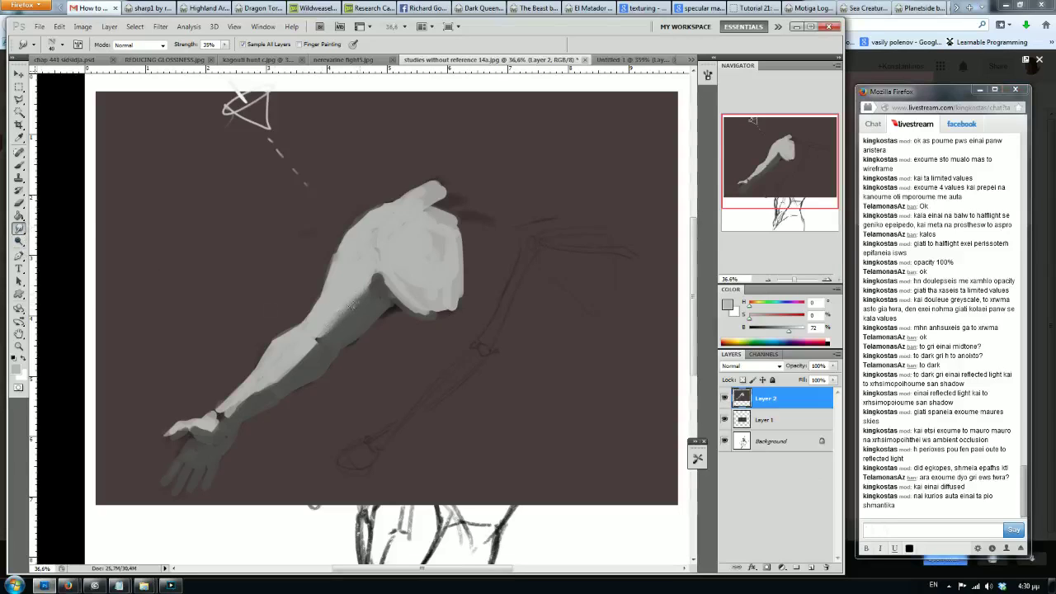
Step: Smudge the arm, forearm and shoulder-edge shading, and chat about diffused versus concentrated highlights
drag(328, 325, 300, 360)
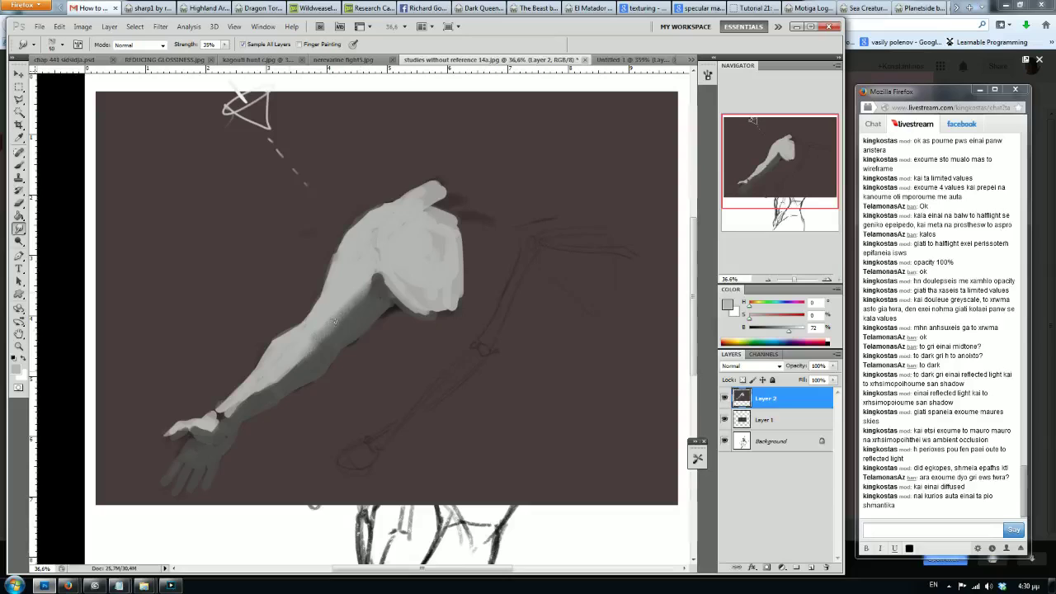
mouse_move(330, 317)
mouse_down()
mouse_move(267, 386)
mouse_move(285, 376)
mouse_move(221, 419)
mouse_up()
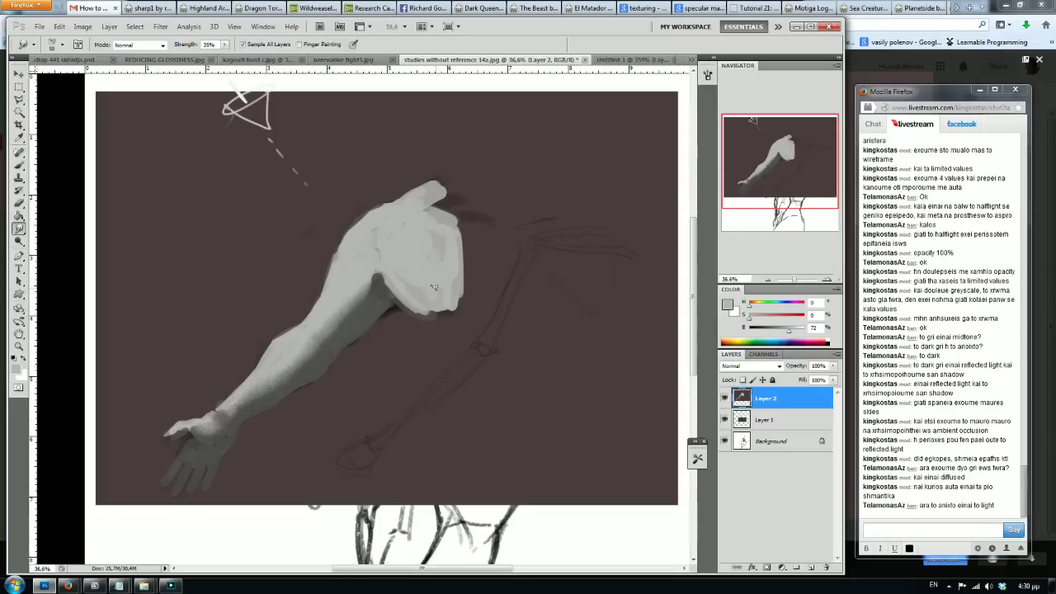
drag(436, 312, 422, 305)
text(nai apla meta bazoume sto mualo mas)
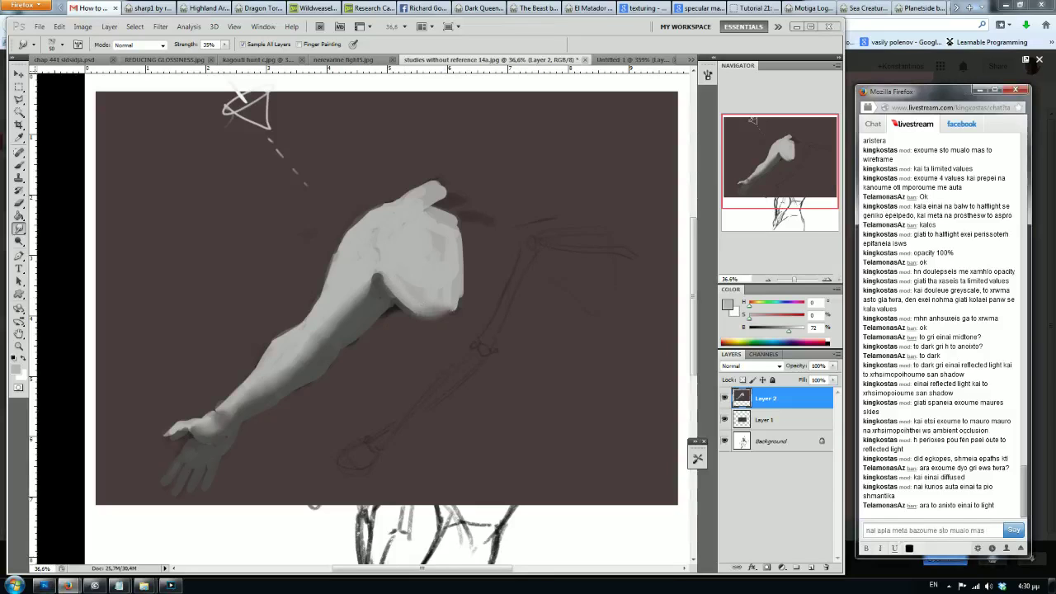
text(to fws)
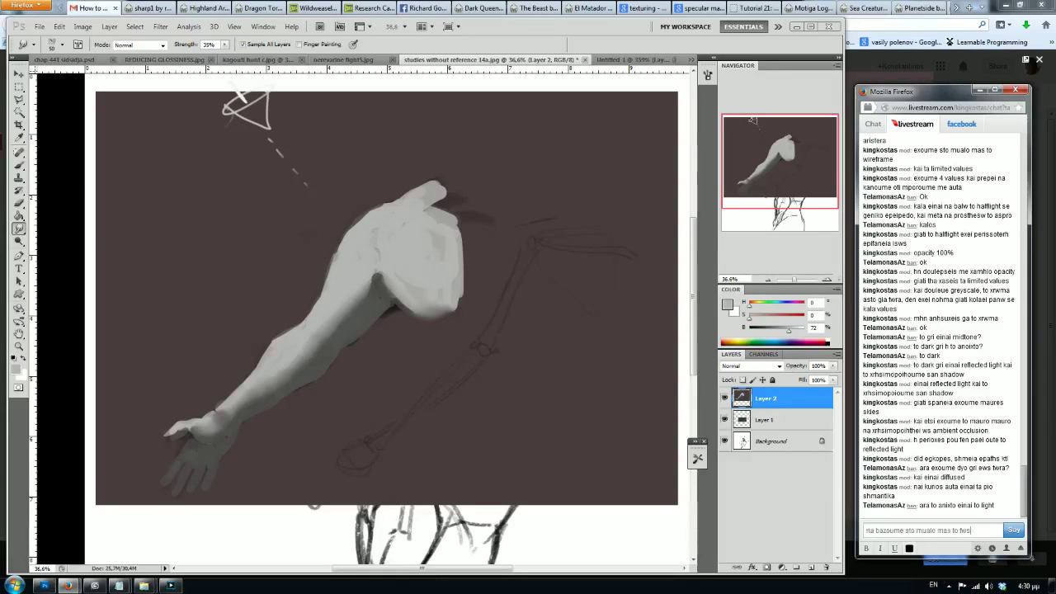
text( pws)
text(ha di)
text(tuphsei thn epifaneia. )
text(analoga me to ti e)
text(idou)
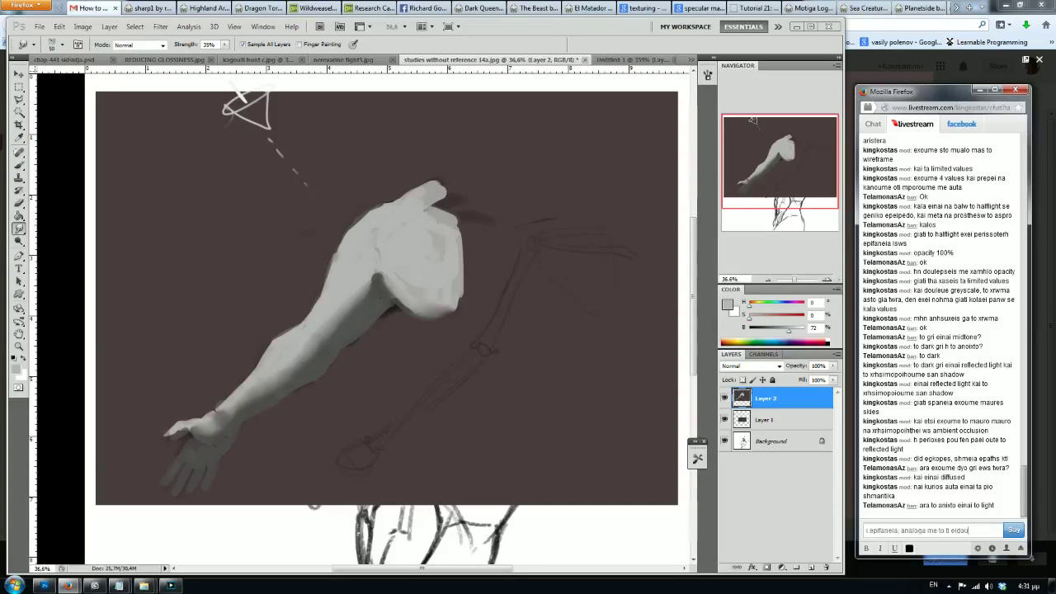
text( epifaneia exoume)
key(Return)
text(an tha)
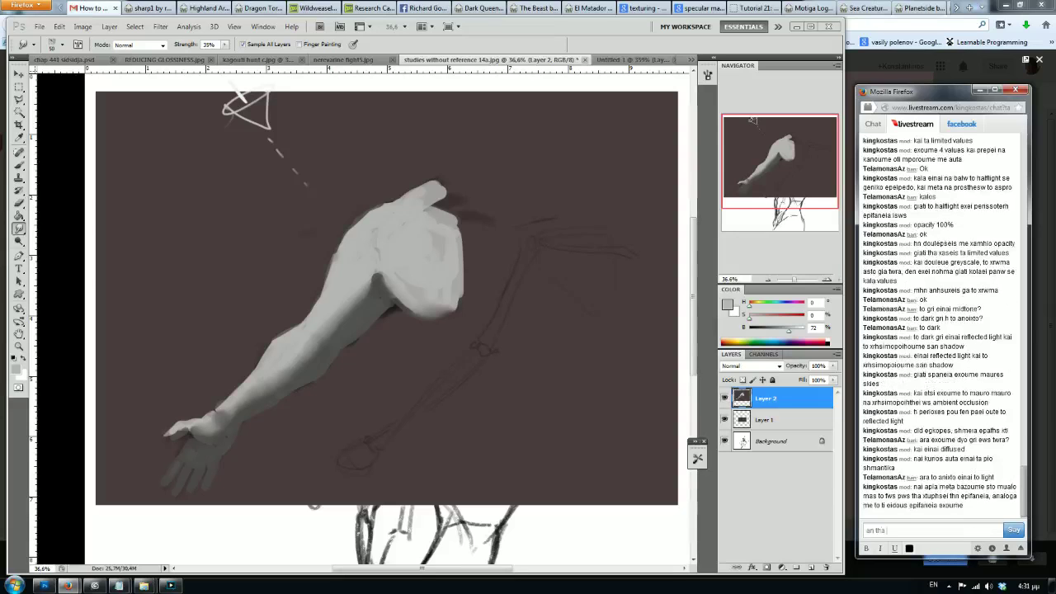
text( einai did)
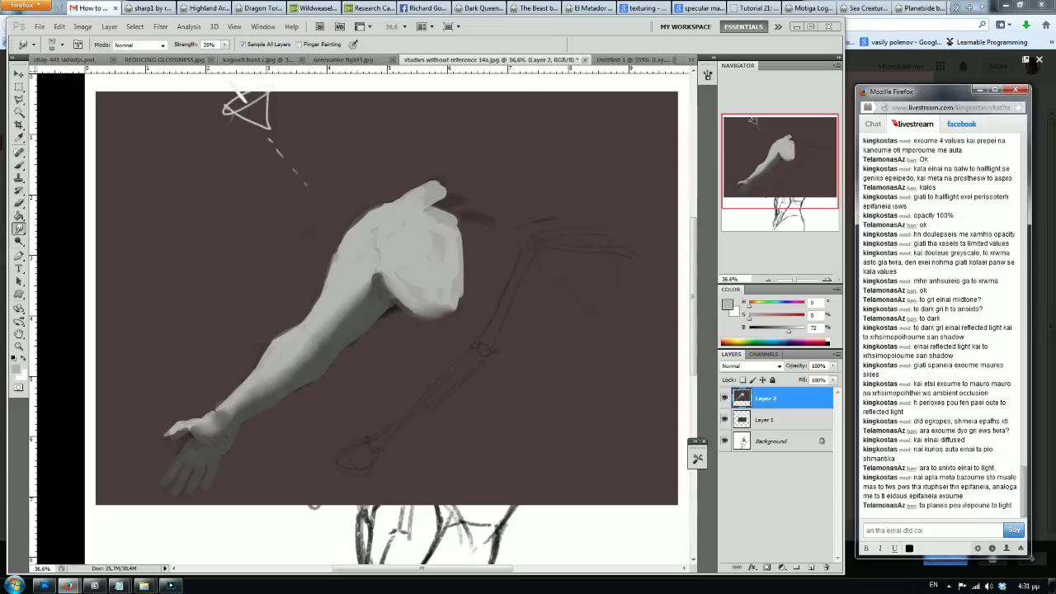
text( di)
text(fused)
text(ighlight)
text( h conte)
text(centrated)
key(Return)
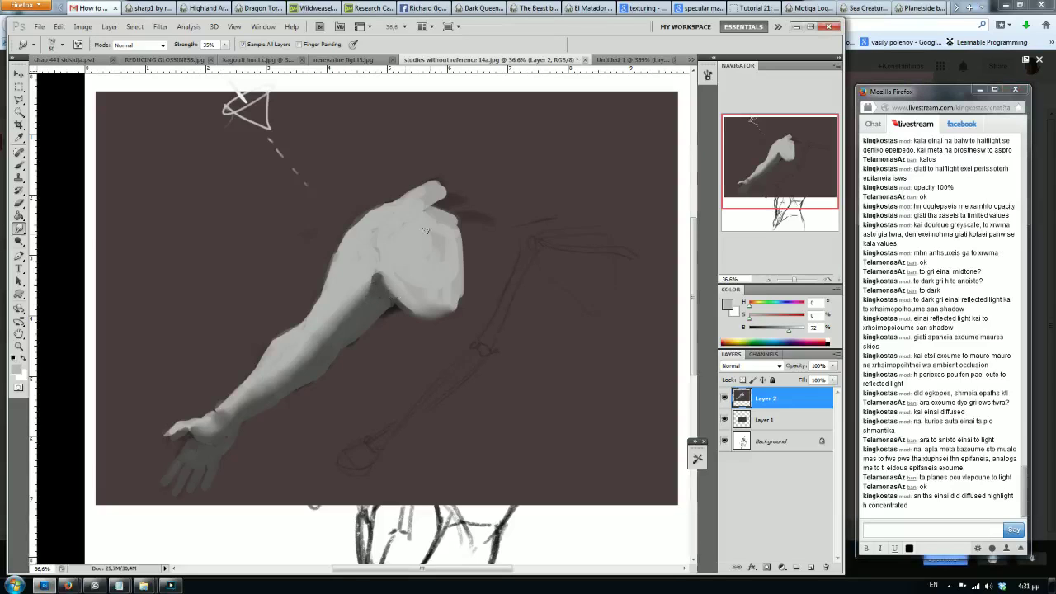
Step: Smudge the shadow under the shoulder with the brush enlarged to 70, then 80
key(bracketright)
key(bracketright)
drag(413, 312, 382, 274)
key(bracketright)
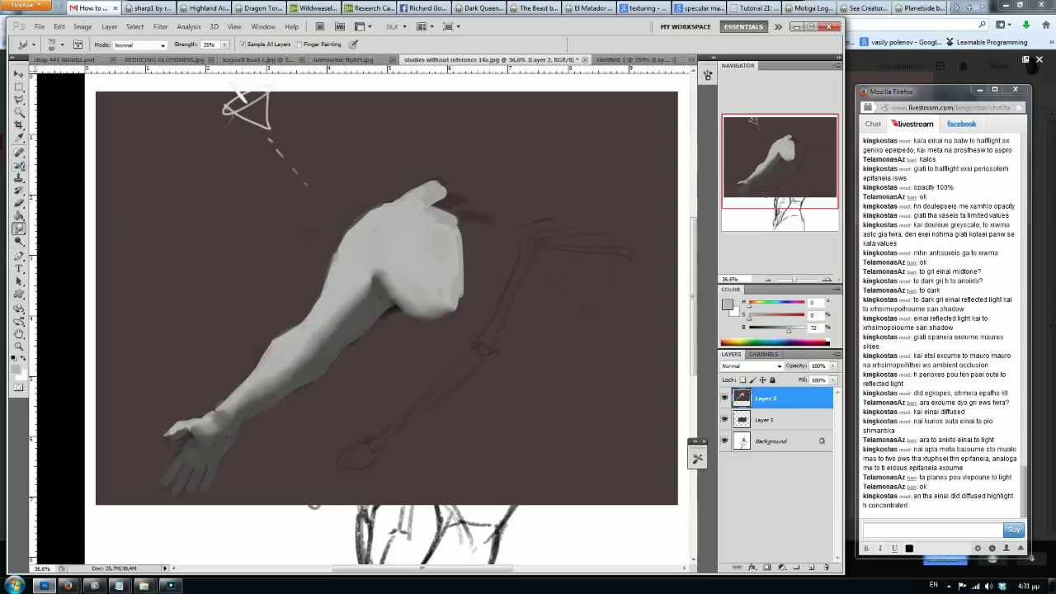
click(19, 166)
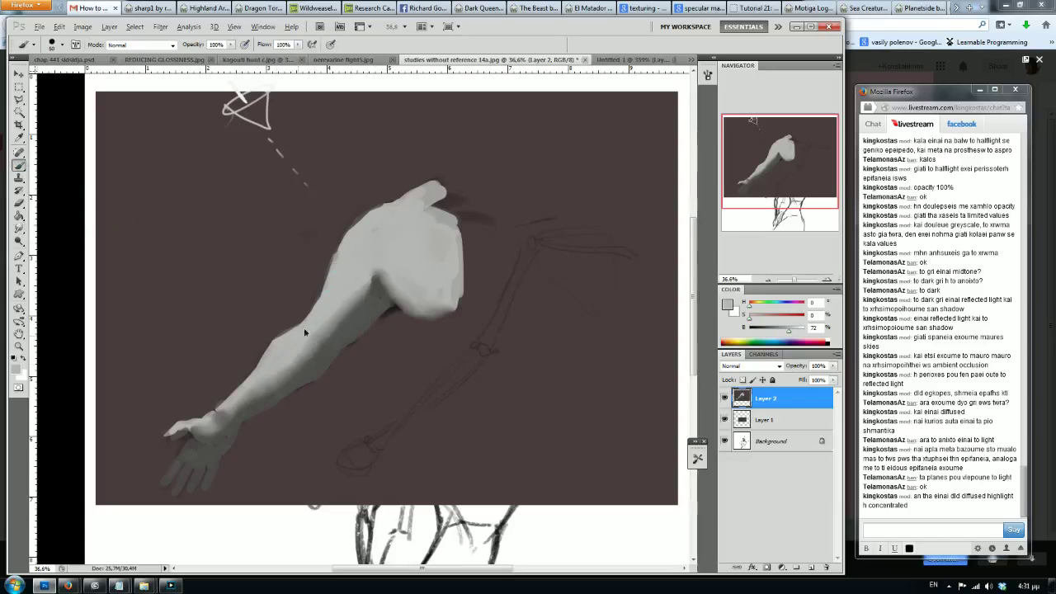
Step: Paint a light grey stroke on the thumb and sample the dark background colour
key(bracketleft)
alt+click(185, 421)
drag(186, 421, 175, 429)
alt+click(201, 439)
alt+click(175, 421)
alt+click(203, 397)
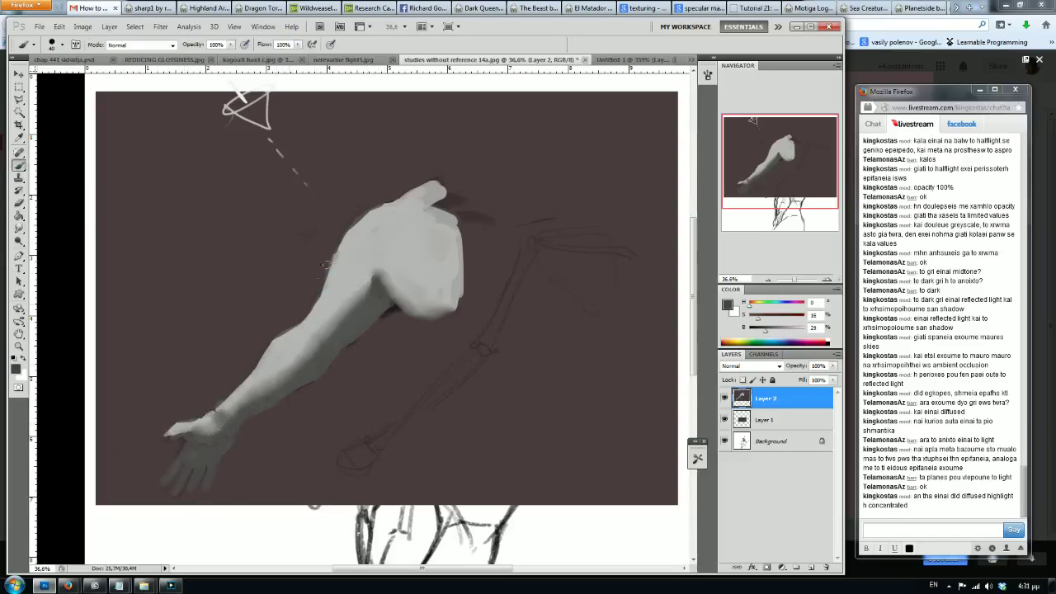
Step: Explain in chat why the metal surface shows concentrated light that doesn't diffuse
click(874, 530)
text(ble)
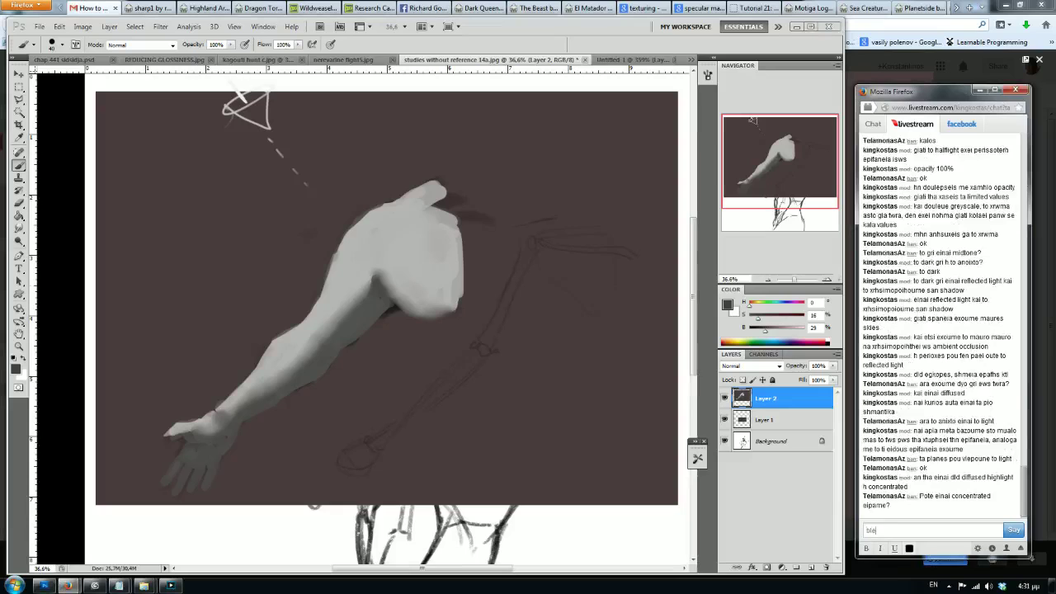
text(peis akoma kai me mon o)
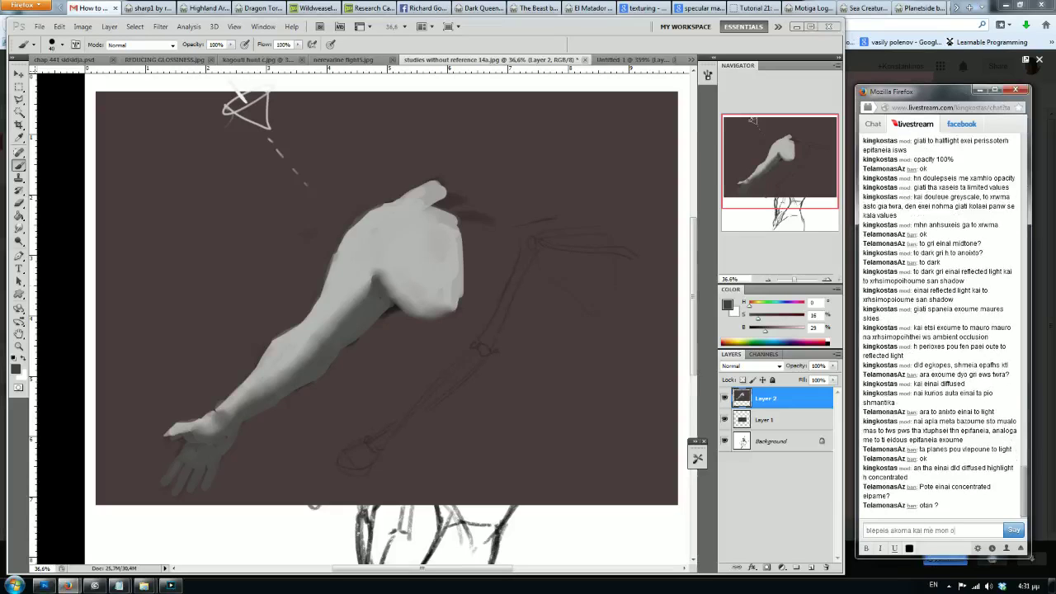
text(o 2 values.)
text( kai)
text(n anal)
text(ogh edge)
text( [edw smoothed] epeidh etsi einai h metabash apo )
text(plane se plane)
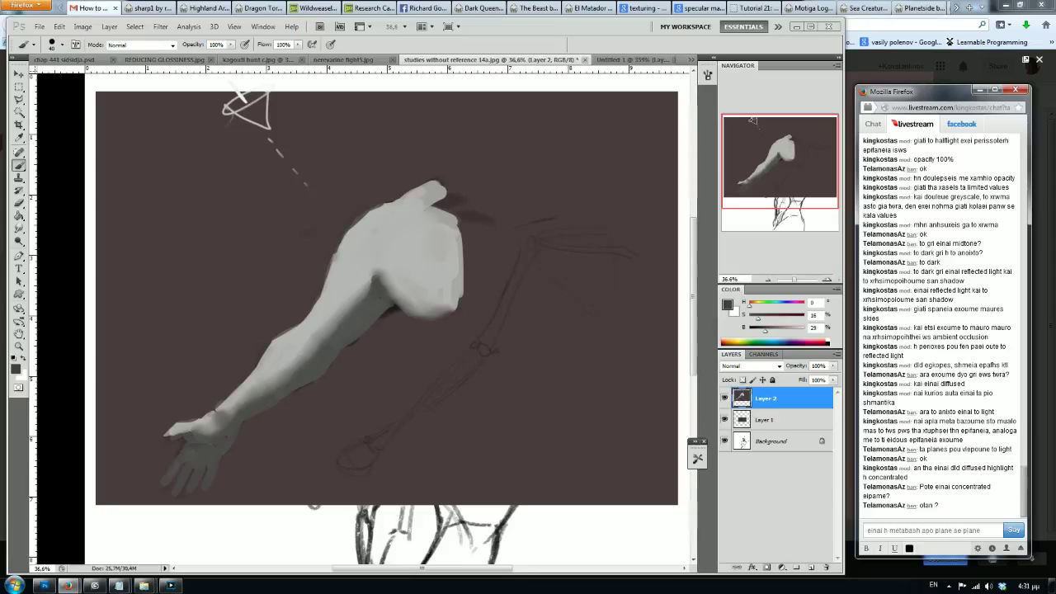
text(idh h forma fainetai)
key(Return)
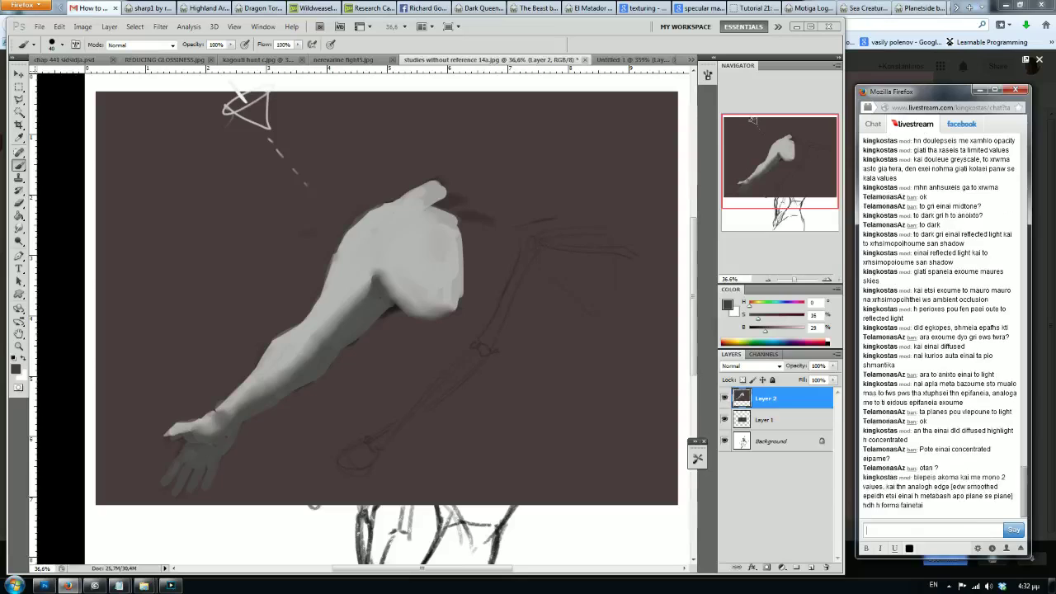
text(einai concentrated)
text(tan h ep)
text(ifaneia ein)
text(ai metal)
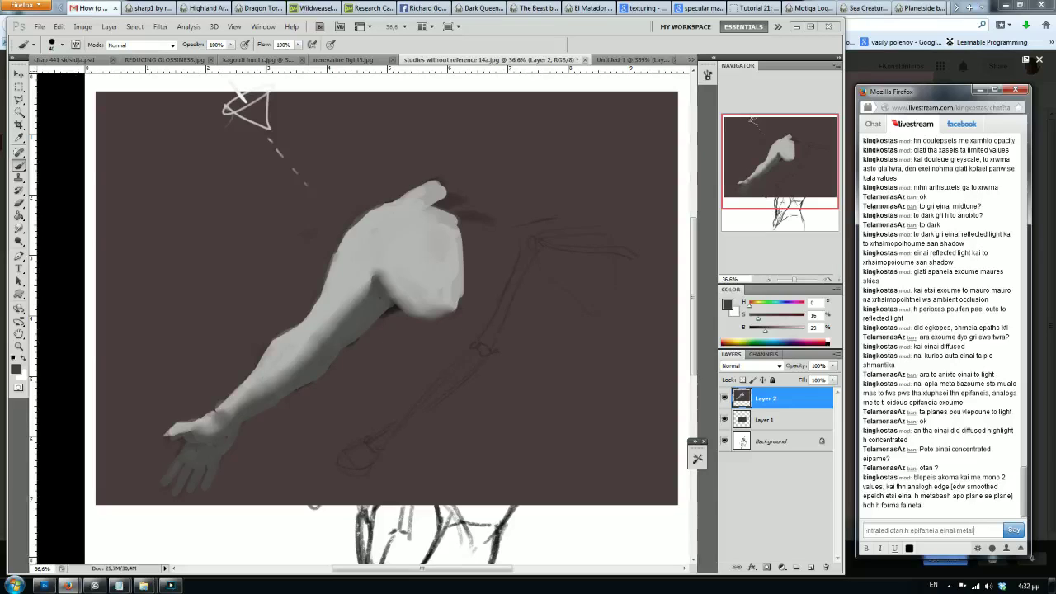
text(gi)
text(iati)
key(Return)
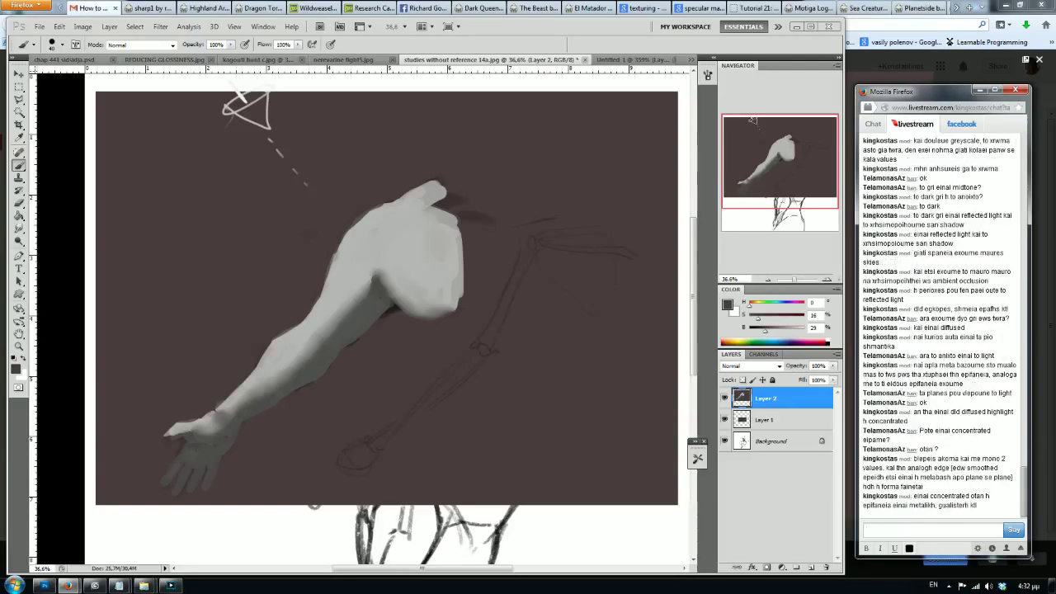
text(epeidh den dia)
text(xeei to fws)
key(Return)
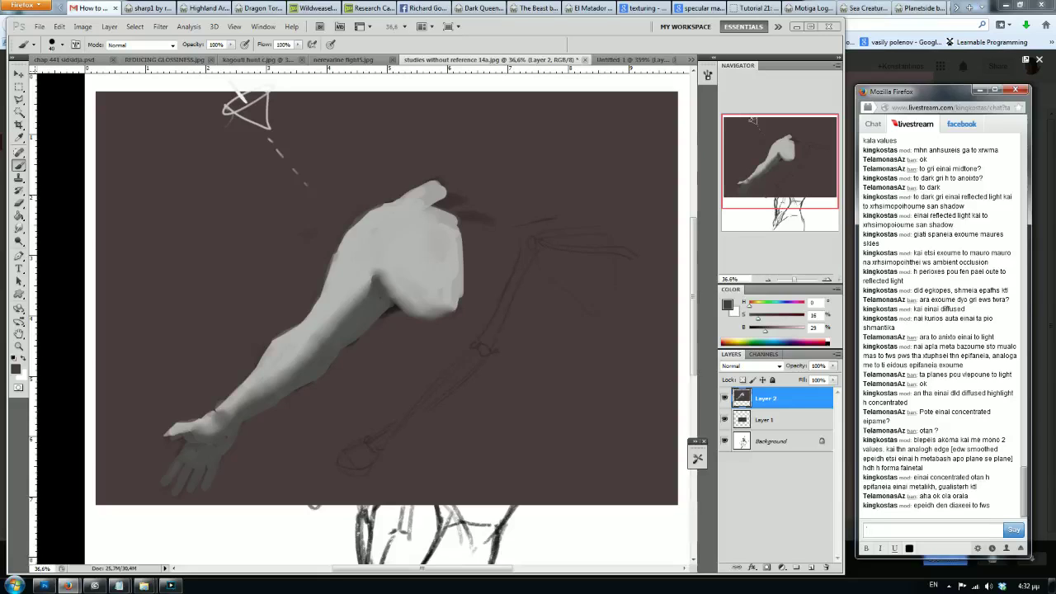
click(381, 236)
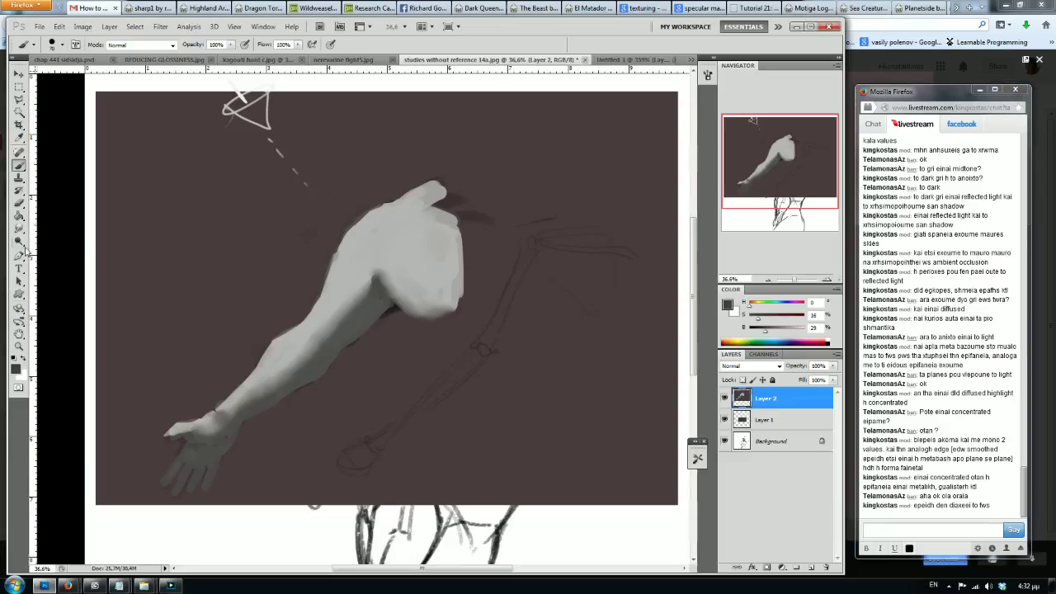
click(18, 241)
Step: Select the Dodge tool (Highlights, 50%), enlarge the brush, and try then undo a lightening stroke on the arm
click(905, 528)
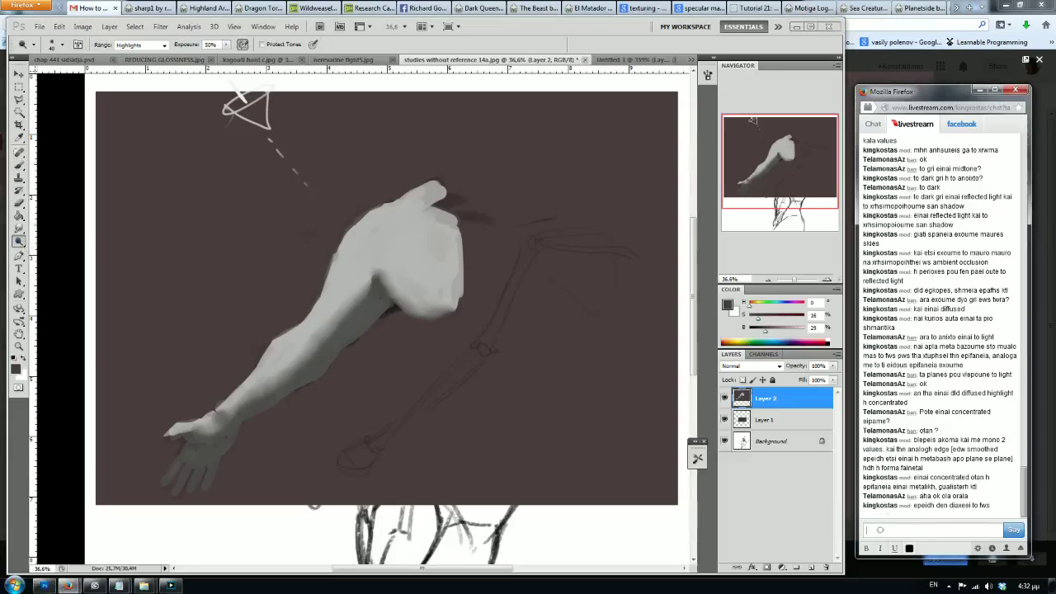
click(483, 243)
key(bracketright)
key(bracketright)
key(bracketright)
drag(387, 248, 214, 396)
key(ctrl+z)
Step: Post chat messages saying the Dodge tool is useful for adding highlights very quickly
click(879, 535)
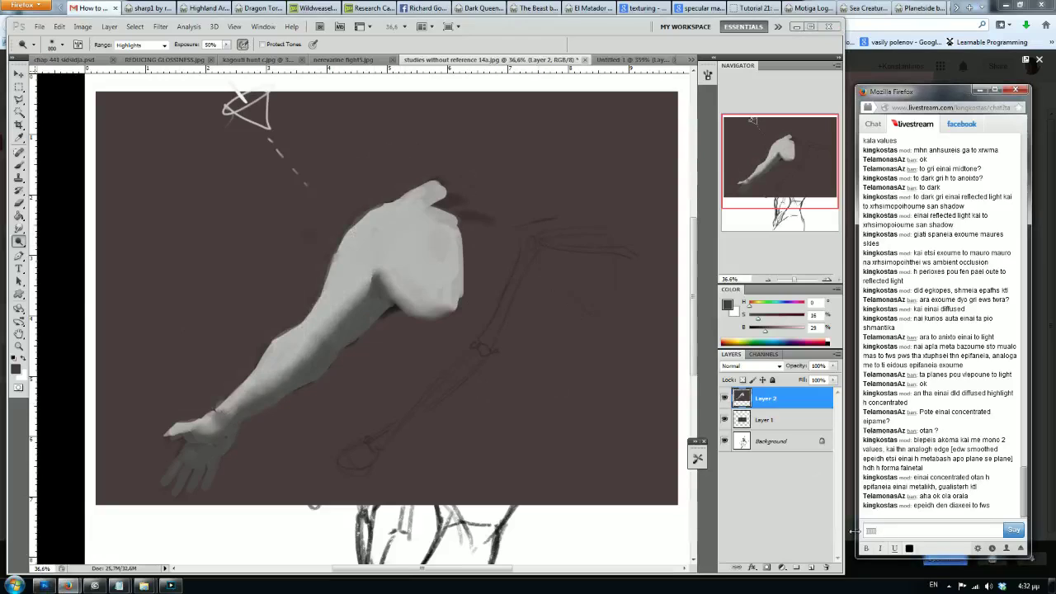
text(otan e)
text(dou)
text(eueume etsi)
key(Return)
text(akoma kai to dodge tool ginetai xrhsimo)
key(Return)
text(me)
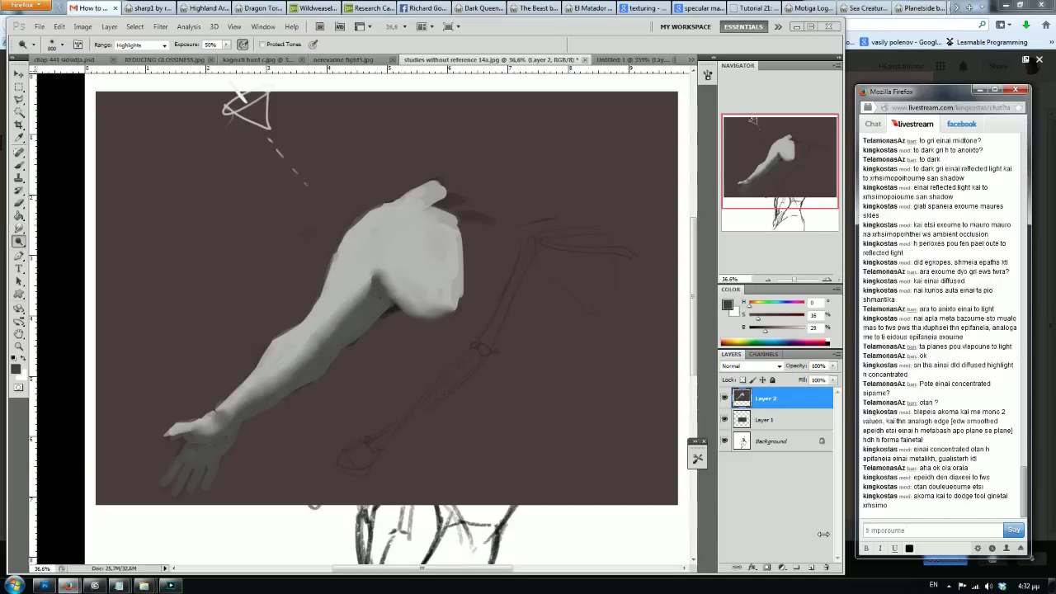
text( polu grigora)
text( na baloume ta highlights)
key(Return)
Step: Dodge the shoulder and upper arm with a 600 brush, undoing and redoing strokes to compare
mouse_move(387, 222)
mouse_down()
mouse_move(404, 247)
mouse_move(289, 343)
mouse_up()
key(ctrl+z)
key(bracketright)
key(bracketright)
key(bracketright)
mouse_move(396, 239)
mouse_down()
mouse_move(305, 338)
mouse_move(148, 439)
mouse_up()
key(ctrl+z)
key(ctrl+z)
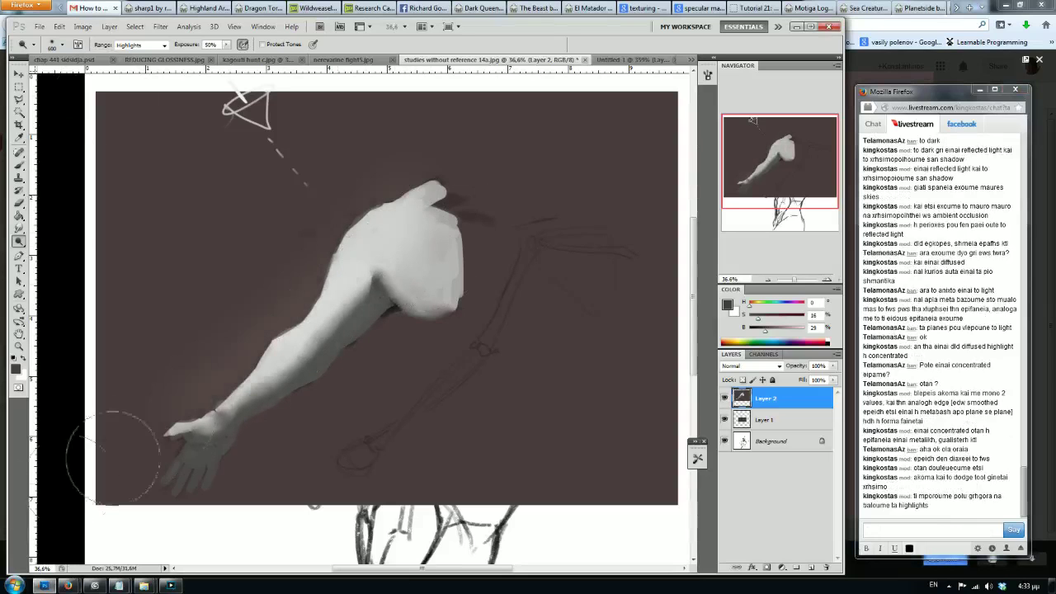
key(ctrl+z)
drag(363, 239, 280, 346)
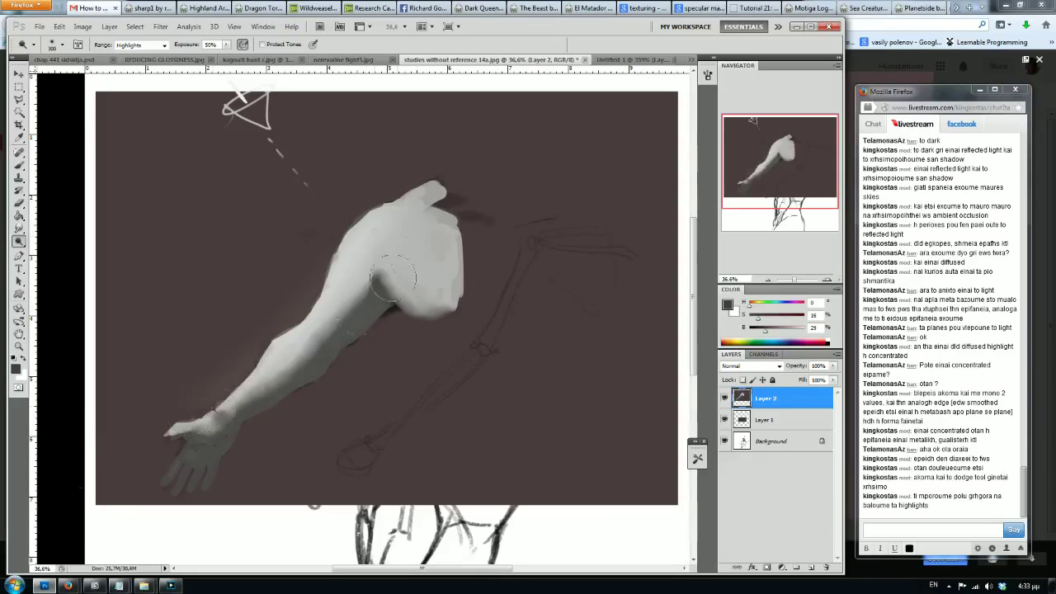
key(ctrl+z)
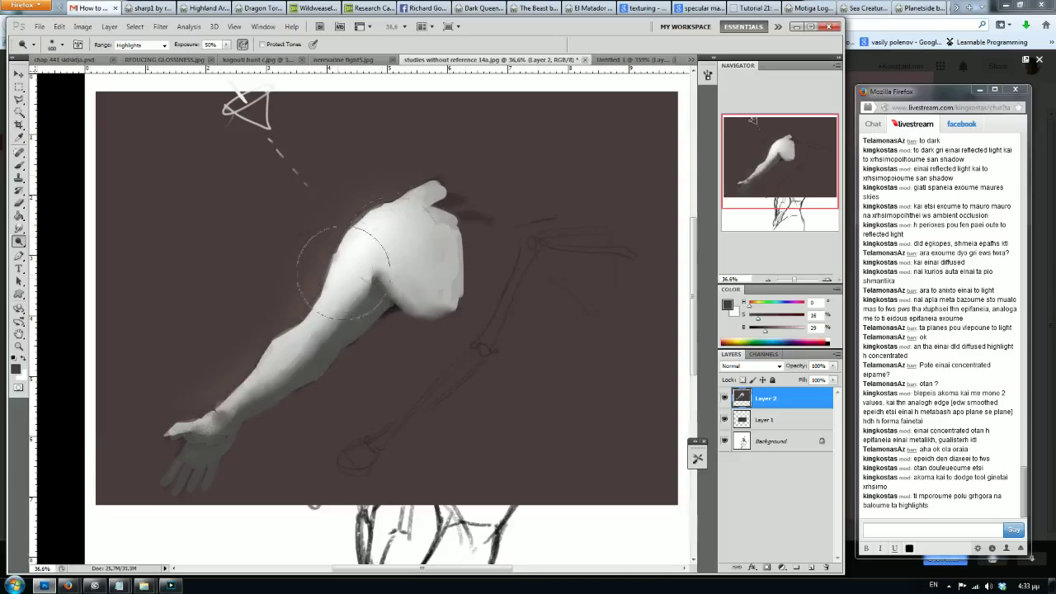
key(ctrl+z)
key(ctrl+z)
key(ctrl+z)
key(ctrl+z)
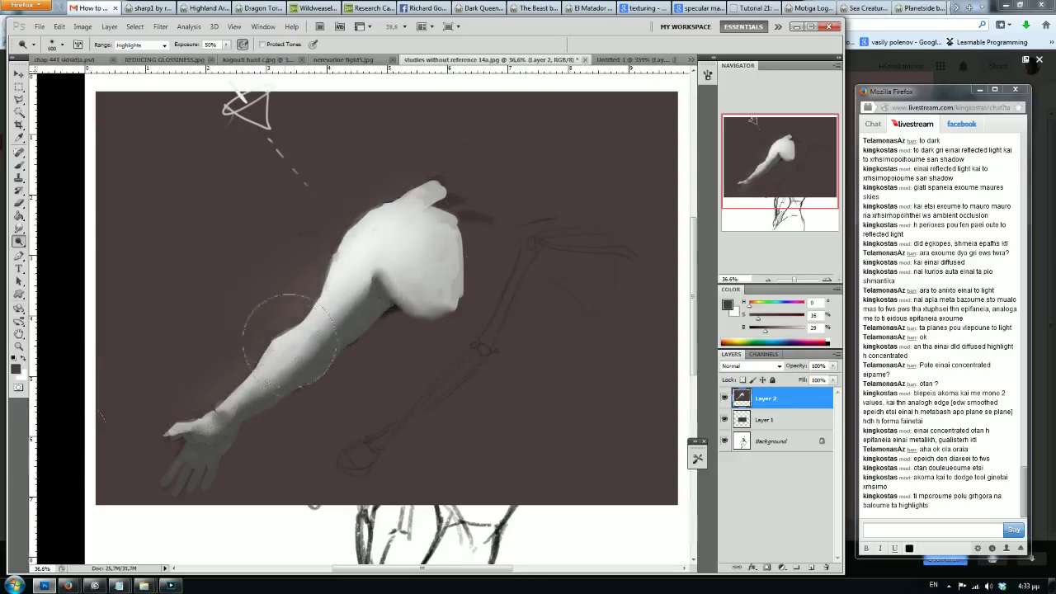
key(bracketleft)
key(bracketleft)
key(bracketleft)
key(bracketleft)
key(bracketleft)
key(bracketleft)
drag(19, 240, 45, 251)
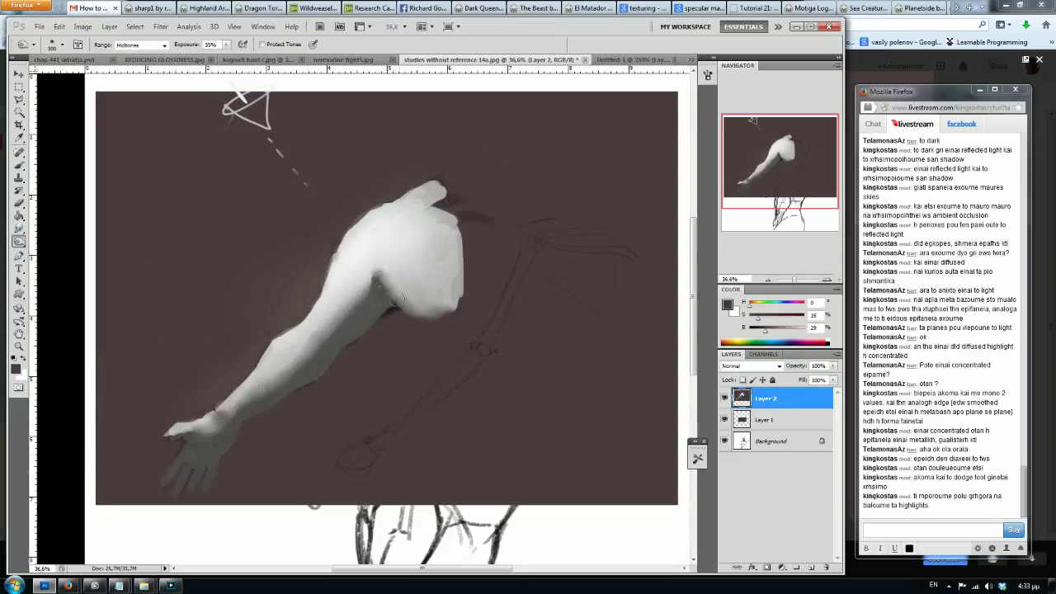
key(bracketright)
key(bracketright)
key(bracketright)
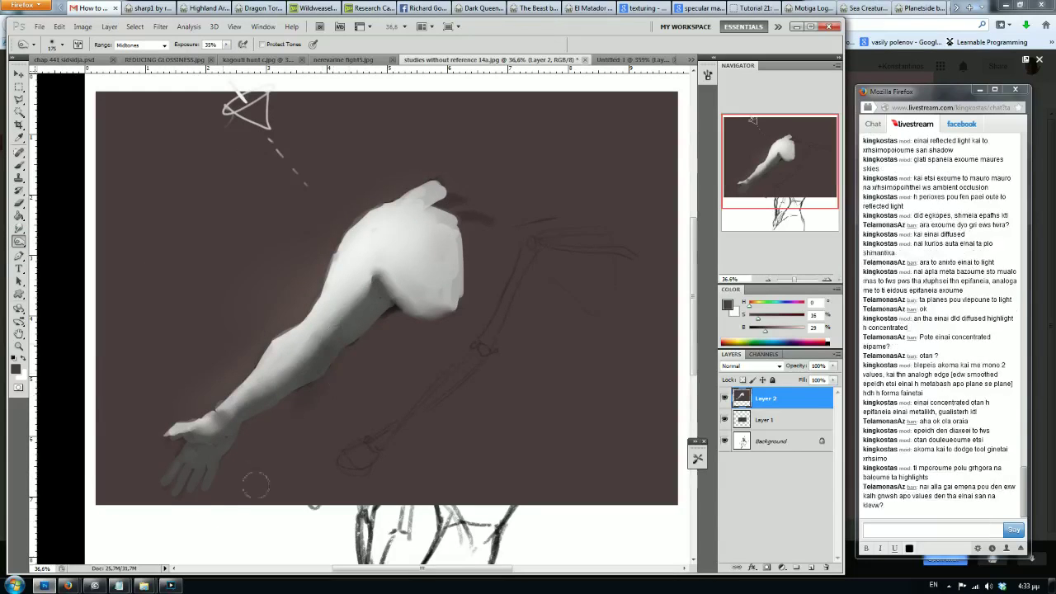
key(bracketleft)
key(bracketleft)
click(933, 530)
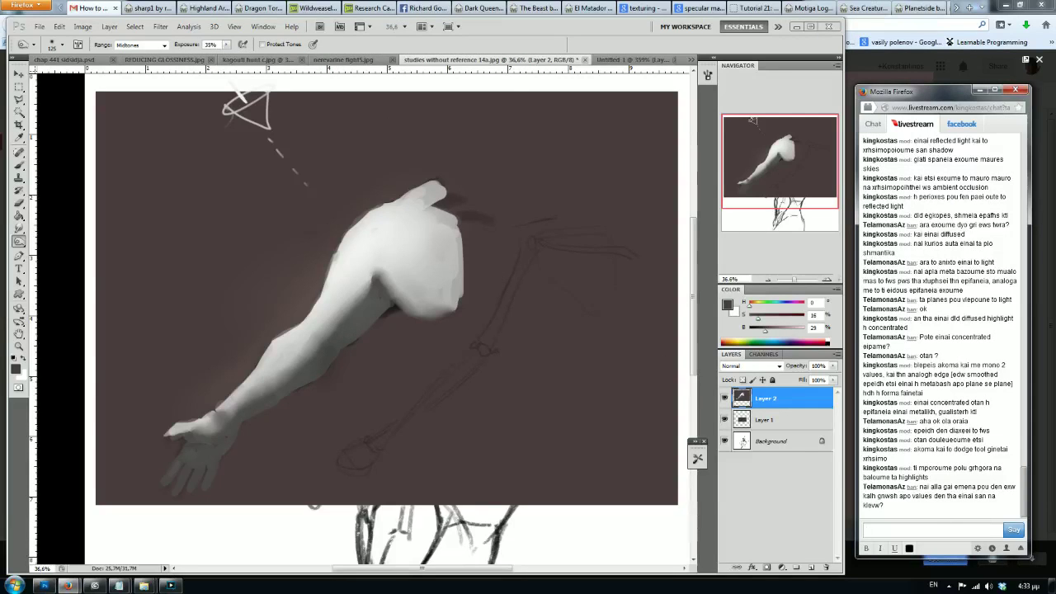
text(na)
text(ntaks)
text(bale xwris doge)
text(de gia thn wra)
key(Return)
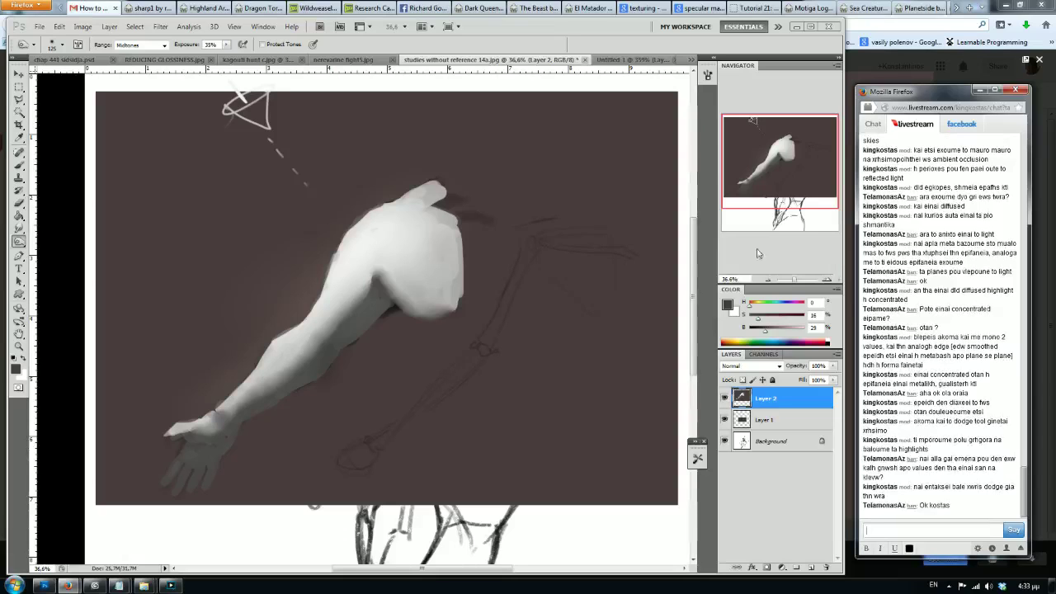
Step: Pan the canvas to reveal the sketch below the arm, then post a chat reply
scroll(386, 313, down, 2)
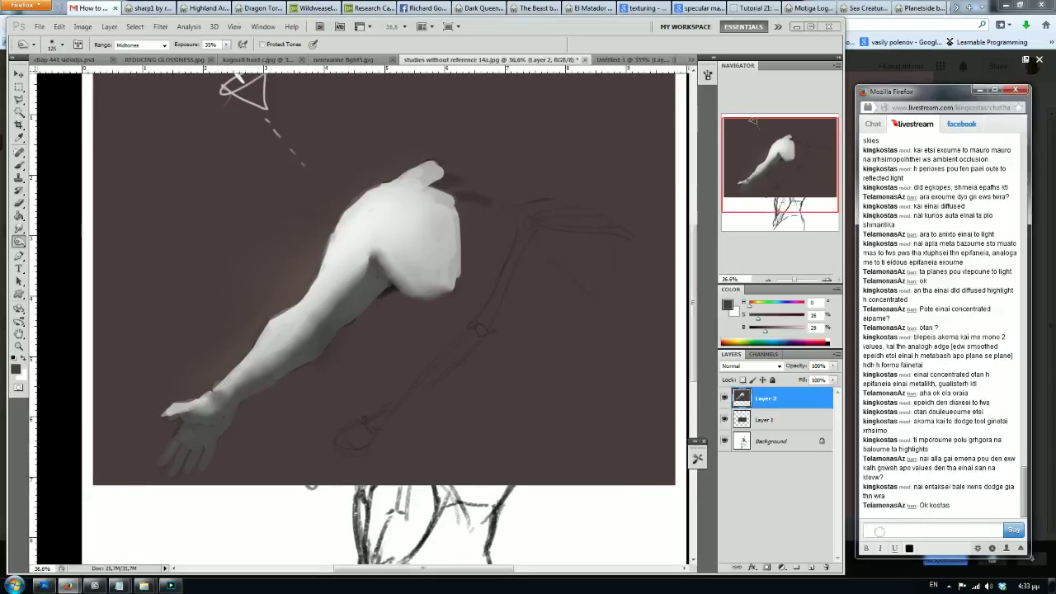
drag(798, 190, 798, 204)
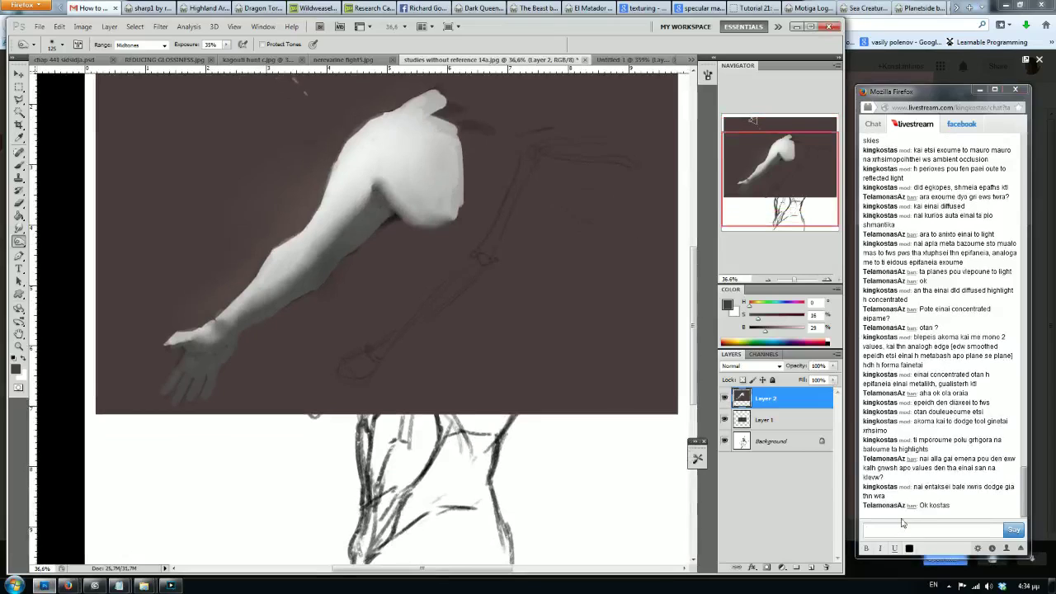
click(903, 528)
text(nomizw)
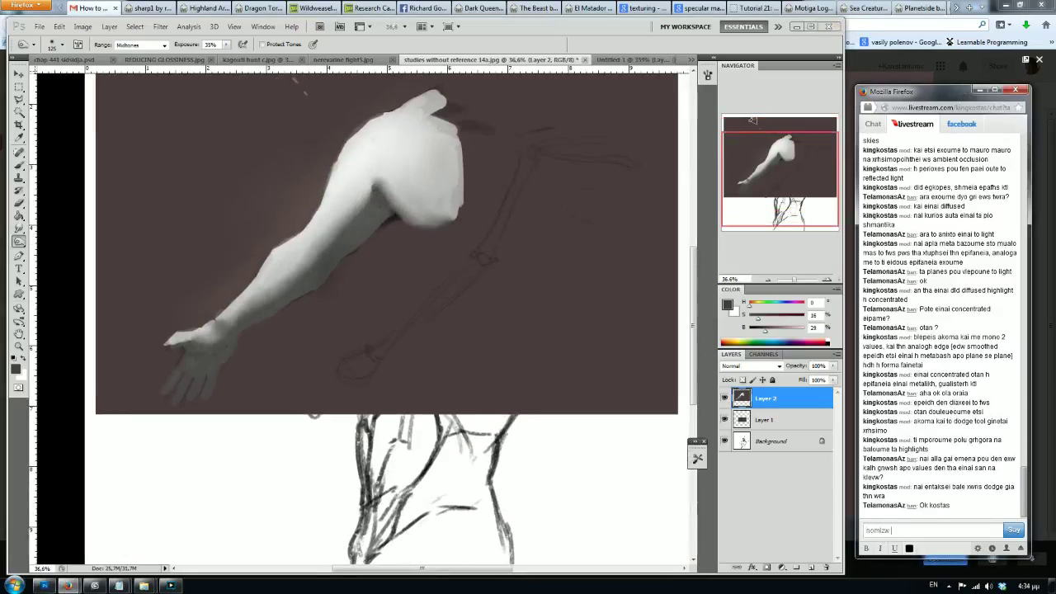
text(er)
text(eutikes kurios epeidh xrhsimopoihses polla v)
key(Return)
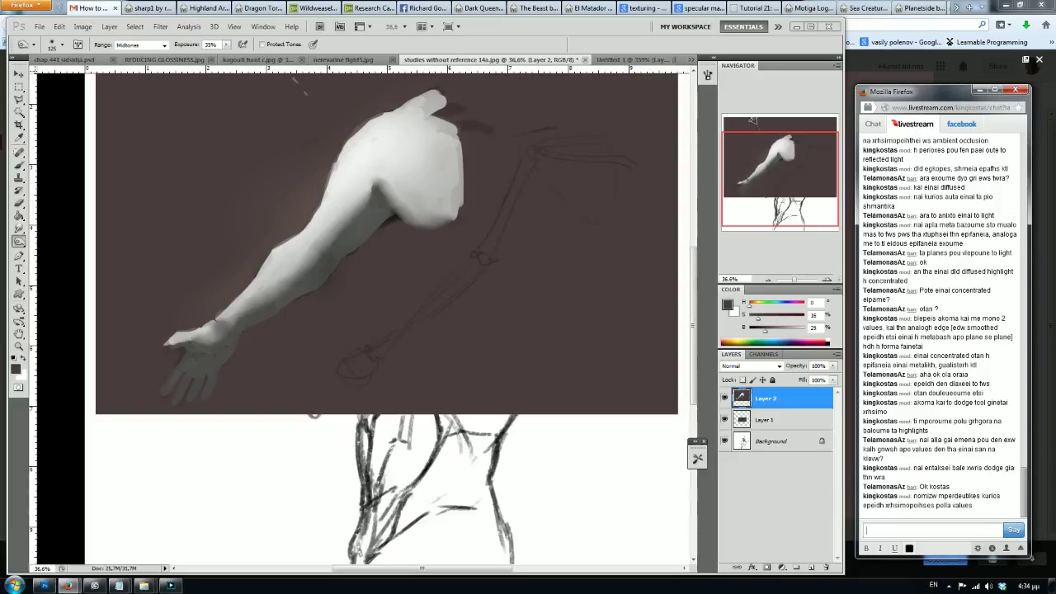
Step: Write and send a chat message, inserting 'pantos' at its start
text(deutero)
key(BackSpace)
key(BackSpace)
key(BackSpace)
key(BackSpace)
key(BackSpace)
key(BackSpace)
key(Home)
text(pantos)
key(End)
text(basiko einai auto)
text( kai deutero)
text( uparxei allo ena praimas tou)
key(Return)
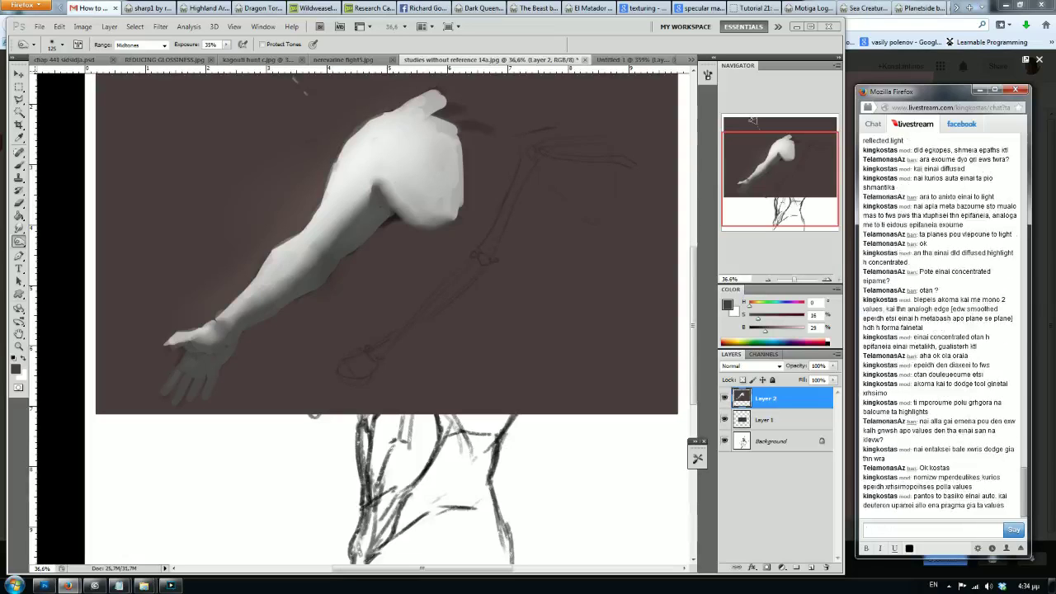
Step: Explain in chat that the whole arm is one material with a standard light-to-shadow difference
text(erl auto einai e)
text(lo)
key(Return)
text(exoume ena material se olo to xeri)
key(Return)
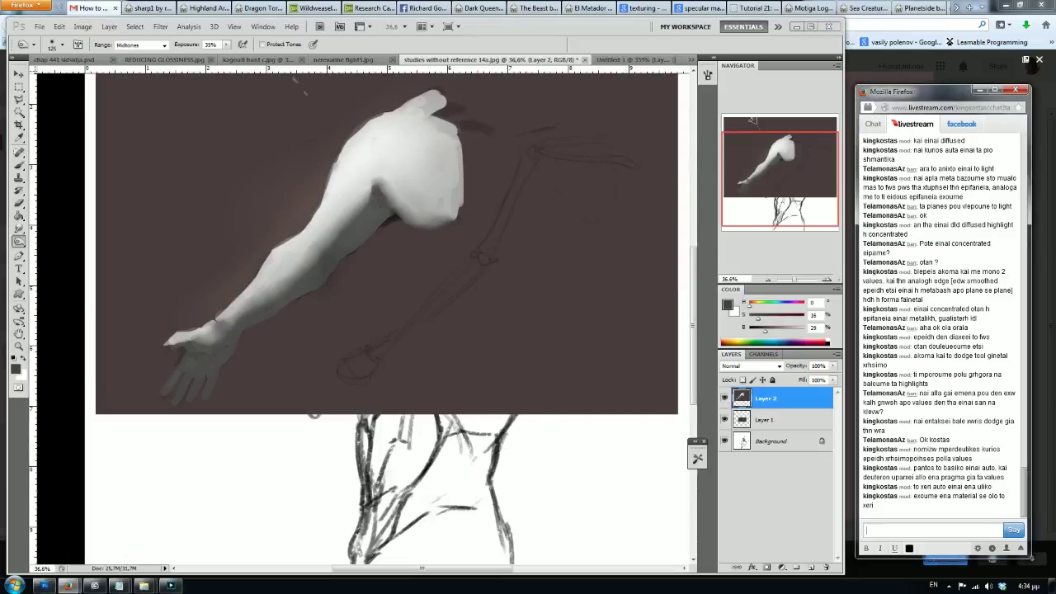
text(sauto to)
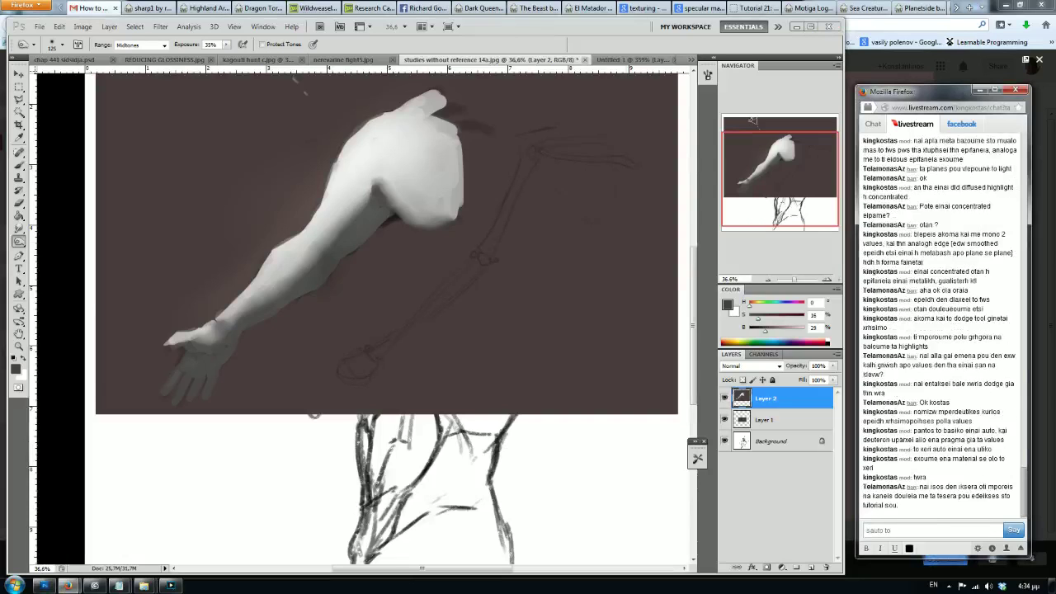
text( uli)
text(ko, exoume mia st)
text(andar)
text( diafora apo to fws sthn)
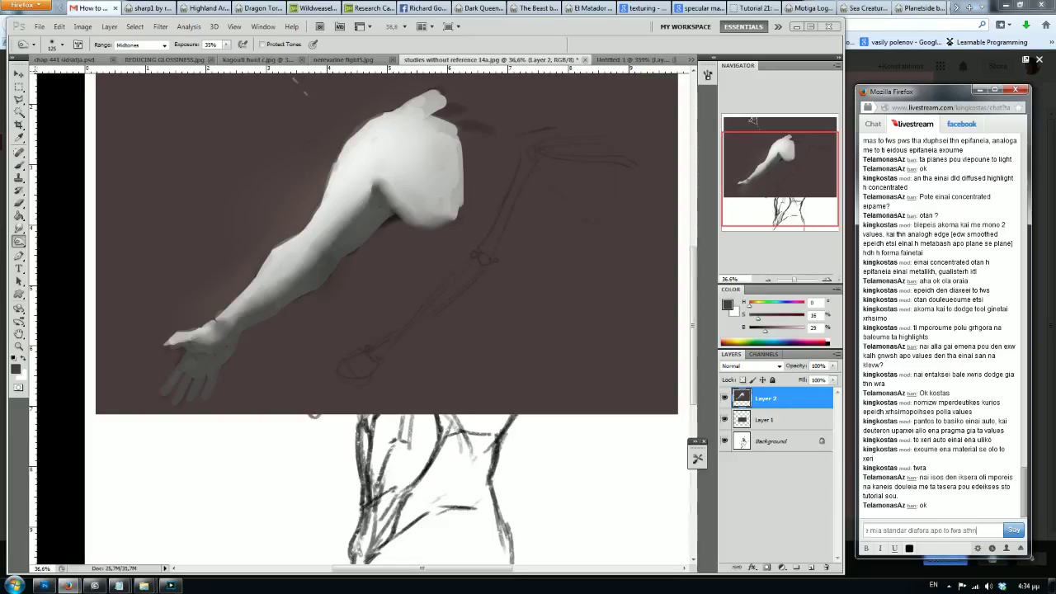
text( skia)
Step: Send the light-and-shadow reply, switch to the Brush, and sample the shoulder's light grey
key(Return)
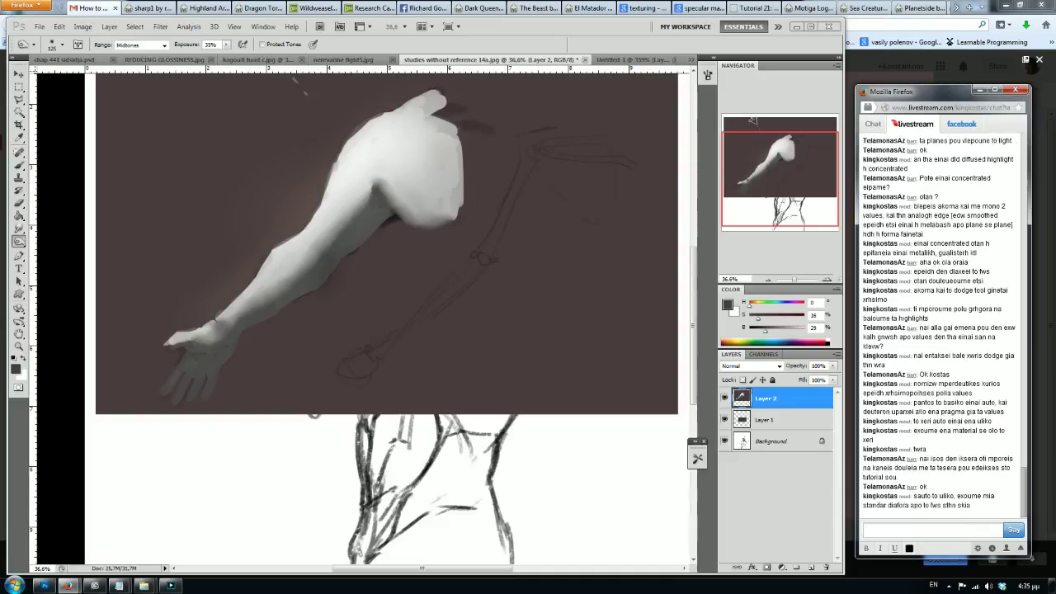
click(365, 160)
click(18, 165)
alt+click(373, 147)
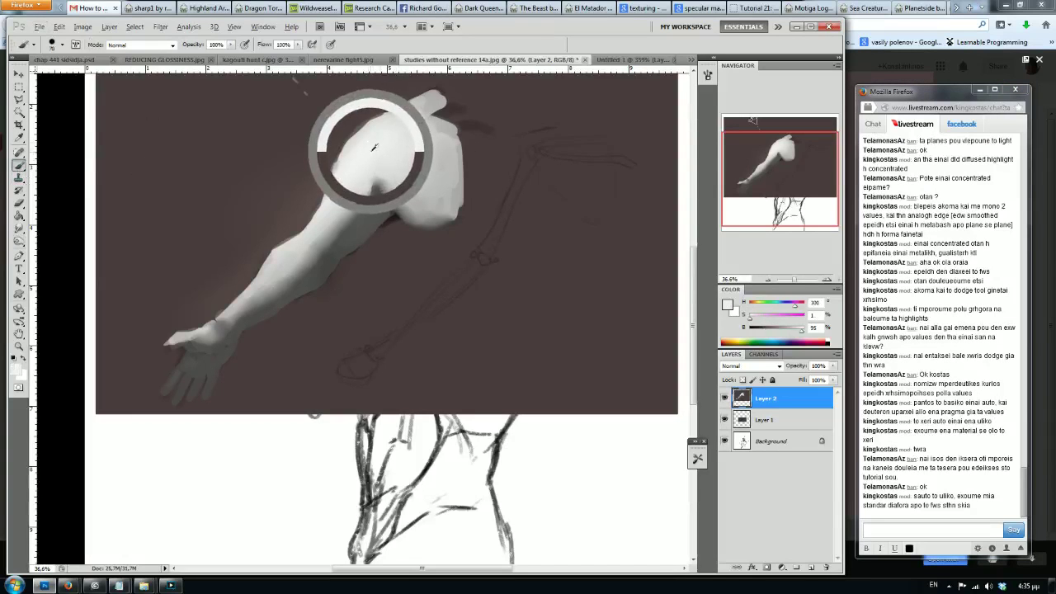
Step: Post chat tips that light sits at 95 brightness and sliders should be HSB
click(879, 529)
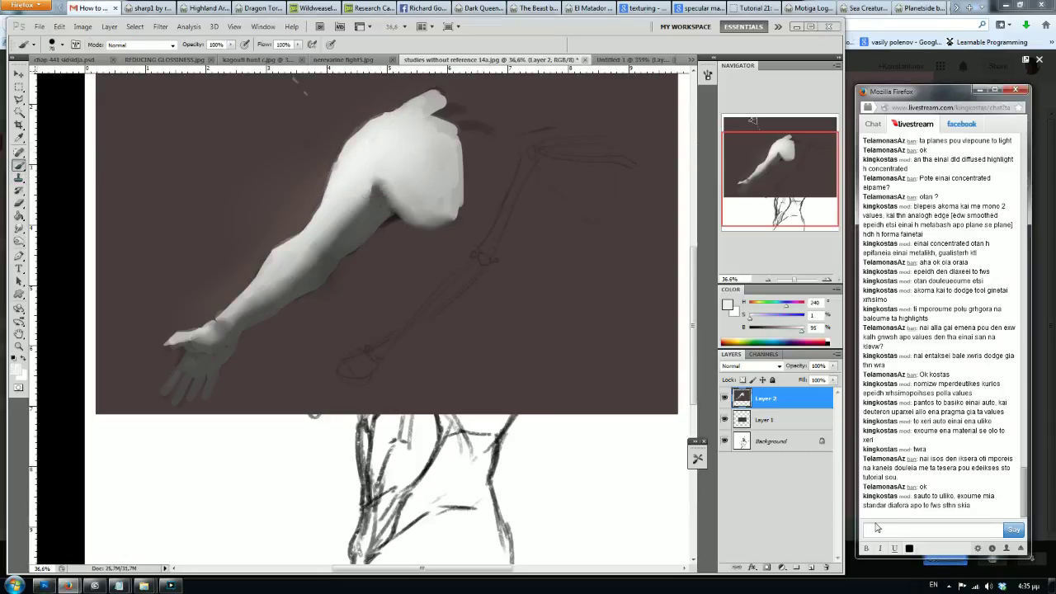
text(psto fws eisai sto 95 brightness)
key(Return)
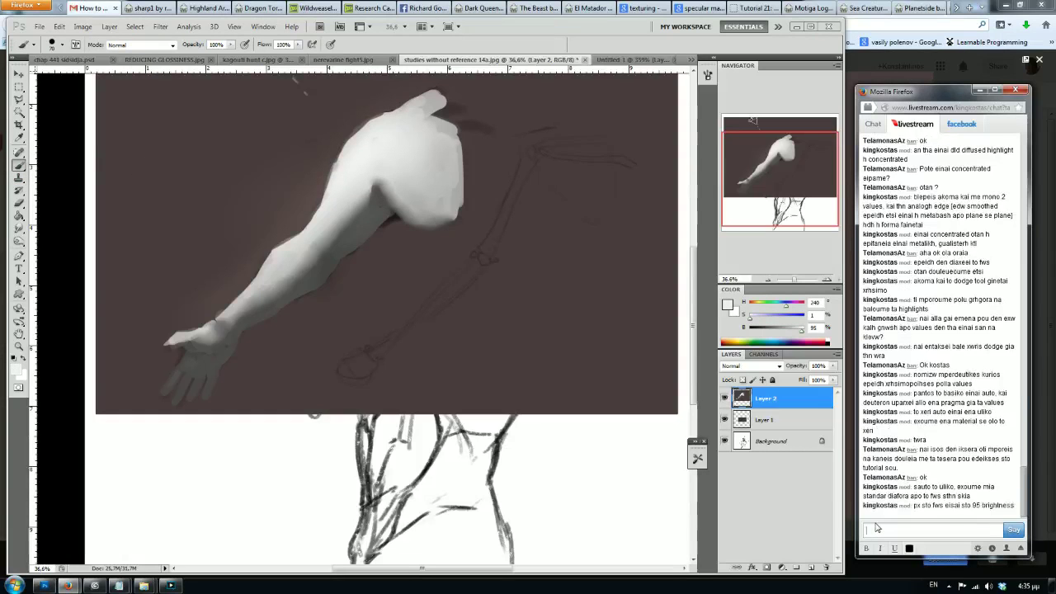
text(guis ta slider sou se HSB)
text( toulaxiston gia)
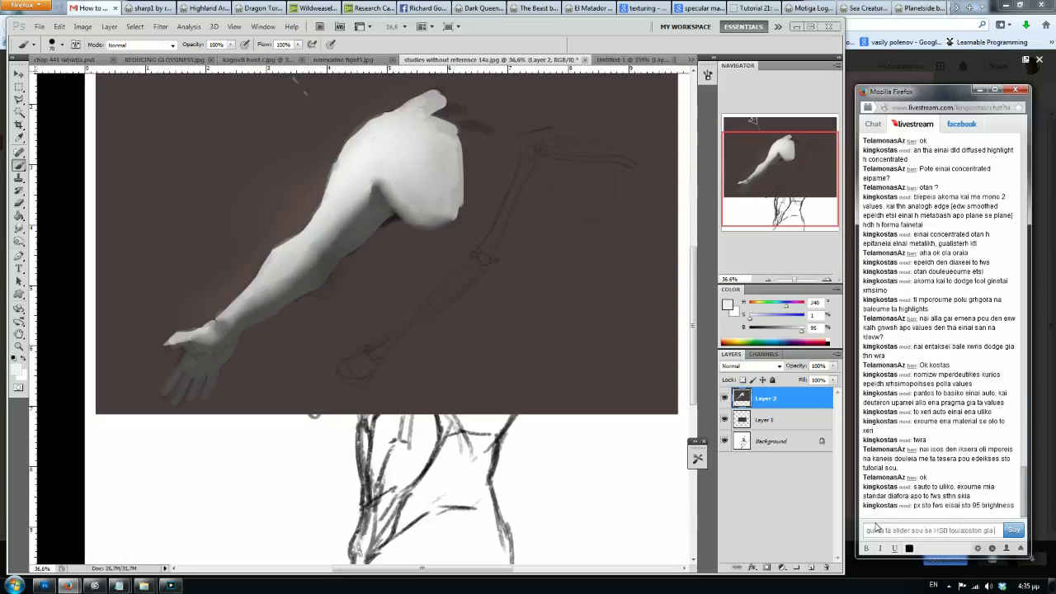
key(Return)
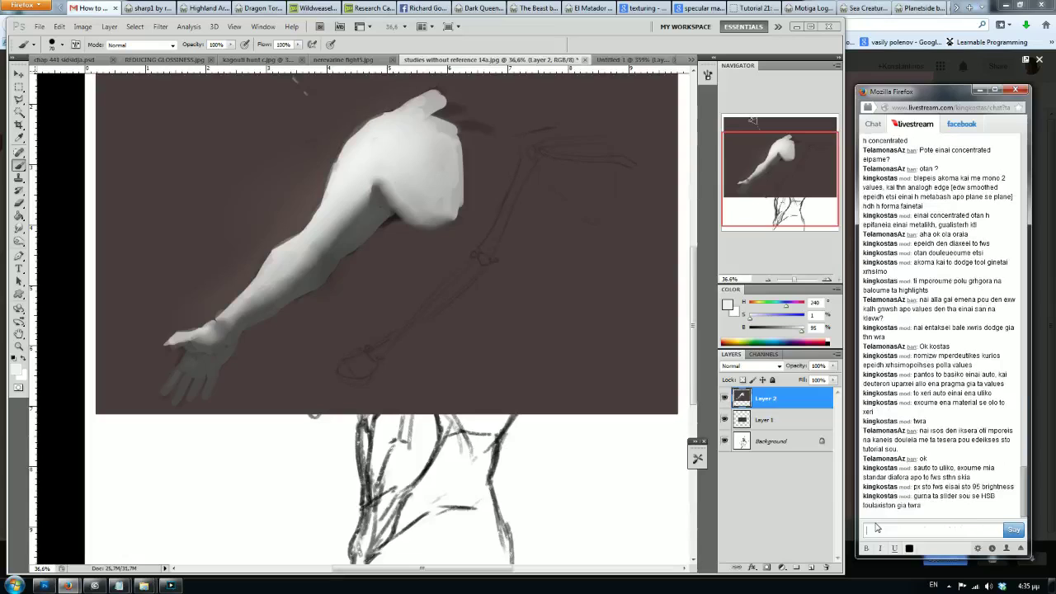
text(tha mporousa na sou ekshghsw pws f)
text(ainetai to )
text(brightness)
text( sto rgb alla)
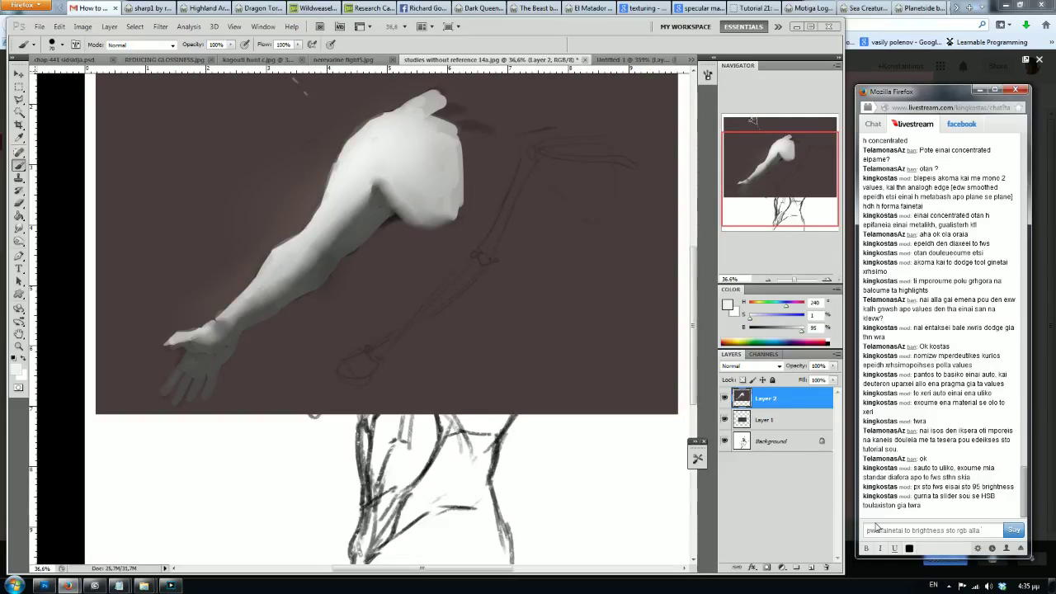
text( tha bal)
text(eis t)
text(sa)
text(mpa e)
text(xtra pragmata sto mualo sou)
Step: Switch the Color panel to RGB sliders to compare, then back to HSB sliders
key(Return)
click(836, 290)
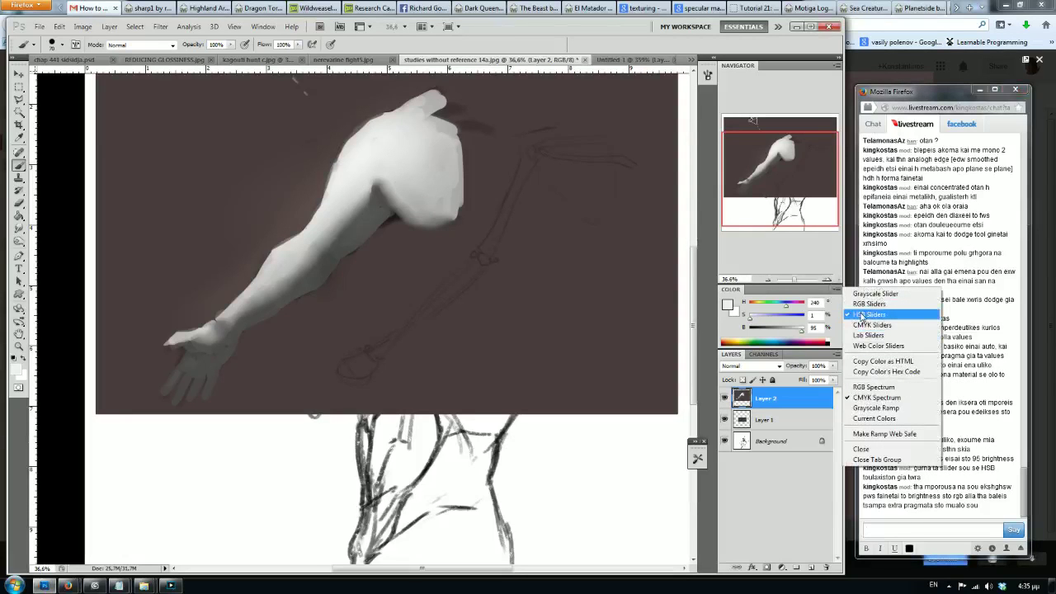
click(868, 304)
click(836, 290)
click(862, 314)
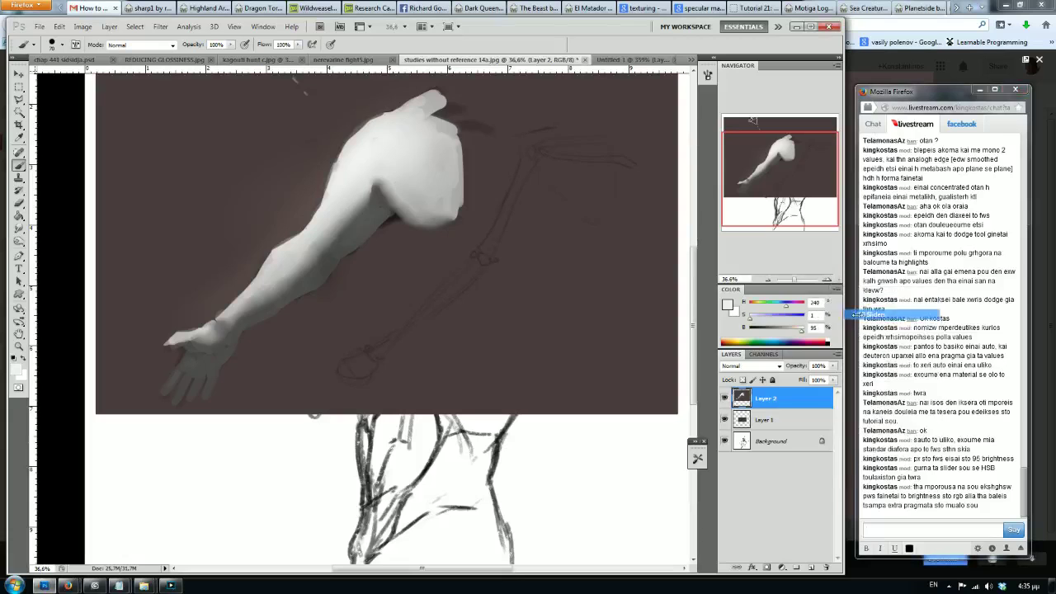
click(837, 290)
click(857, 314)
click(837, 290)
click(858, 314)
Step: Note in chat that light is 95, then sample the shoulder light and arm shadow grey (B 33)
click(914, 530)
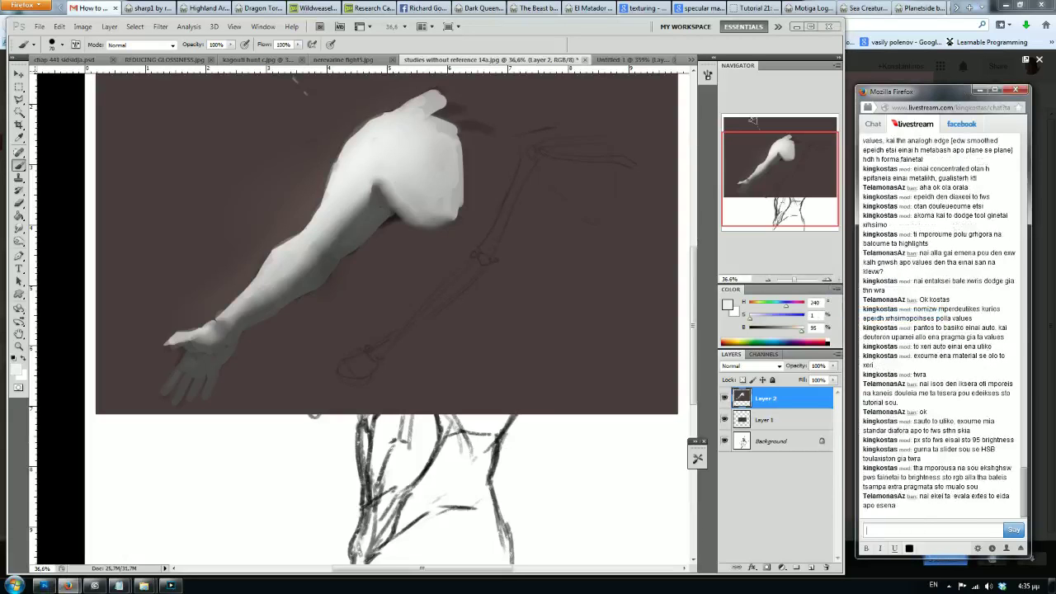
text(loipon opote exoume px 95 sto fws)
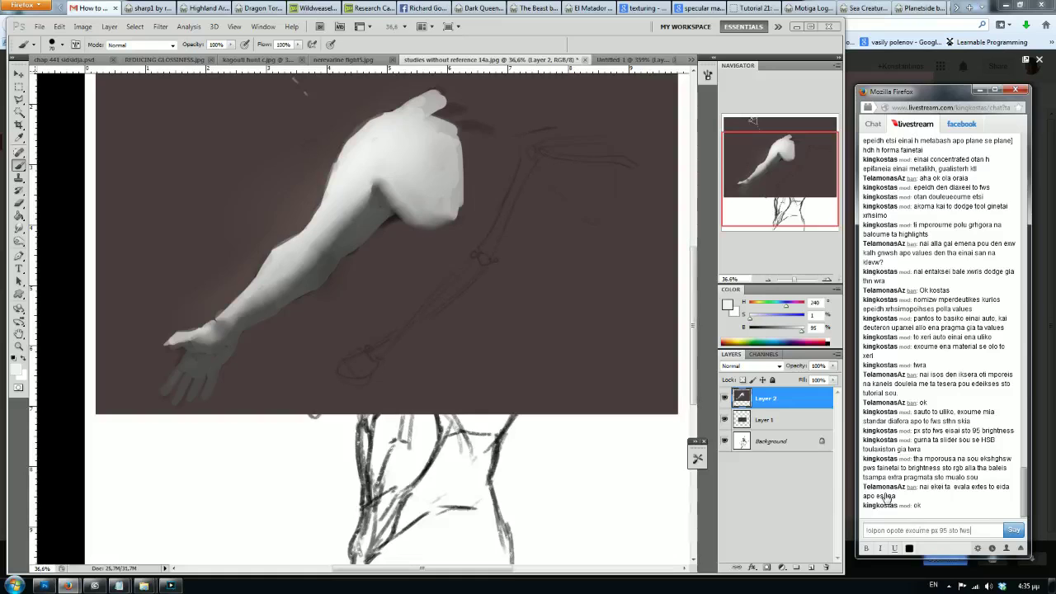
key(Return)
alt+click(361, 154)
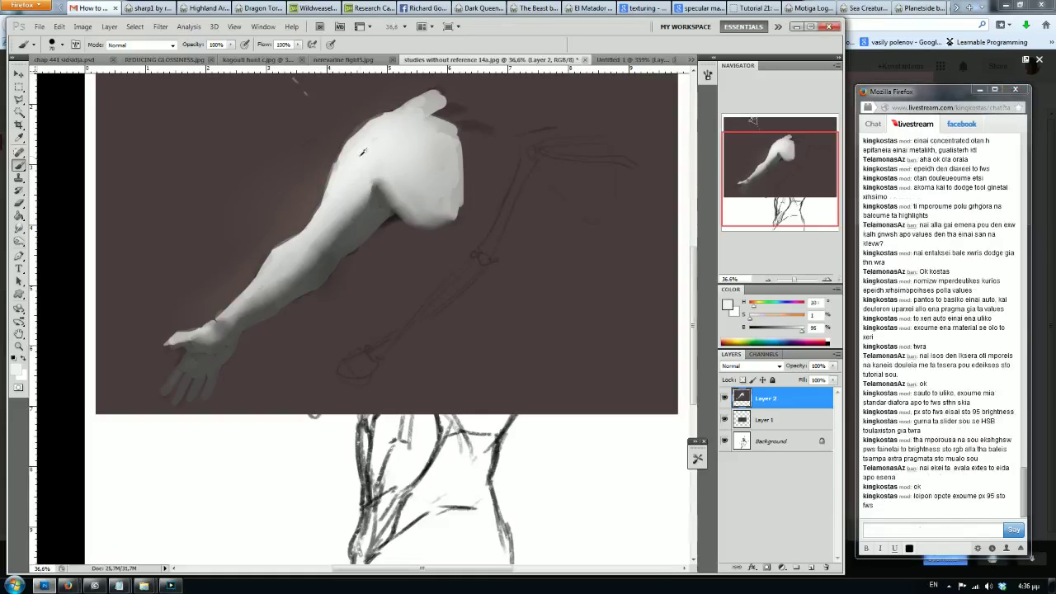
drag(360, 154, 363, 150)
alt+click(364, 220)
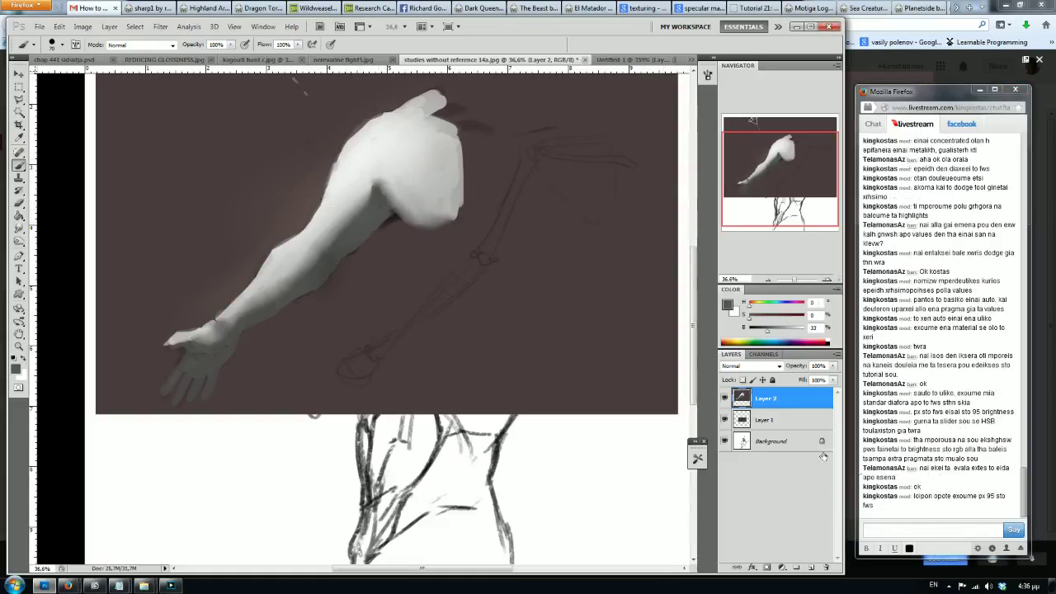
click(881, 528)
Step: Post chat notes that shadow sits at 33 and this value difference is the result
text(sthn sida exoume)
key(Return)
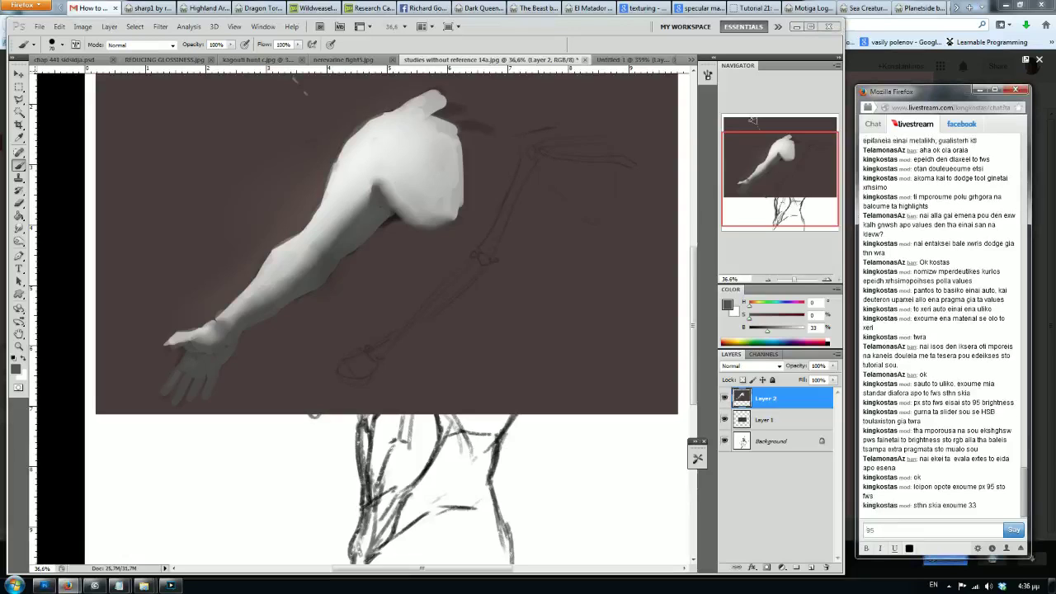
text(33= den e)
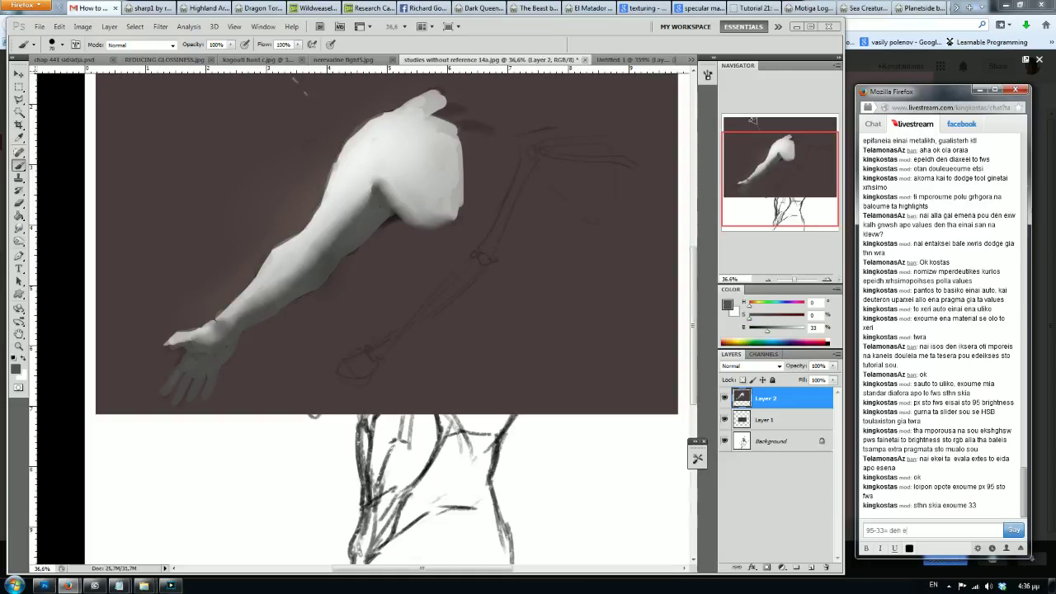
text(inai kalos)
text(thimatika)
key(Return)
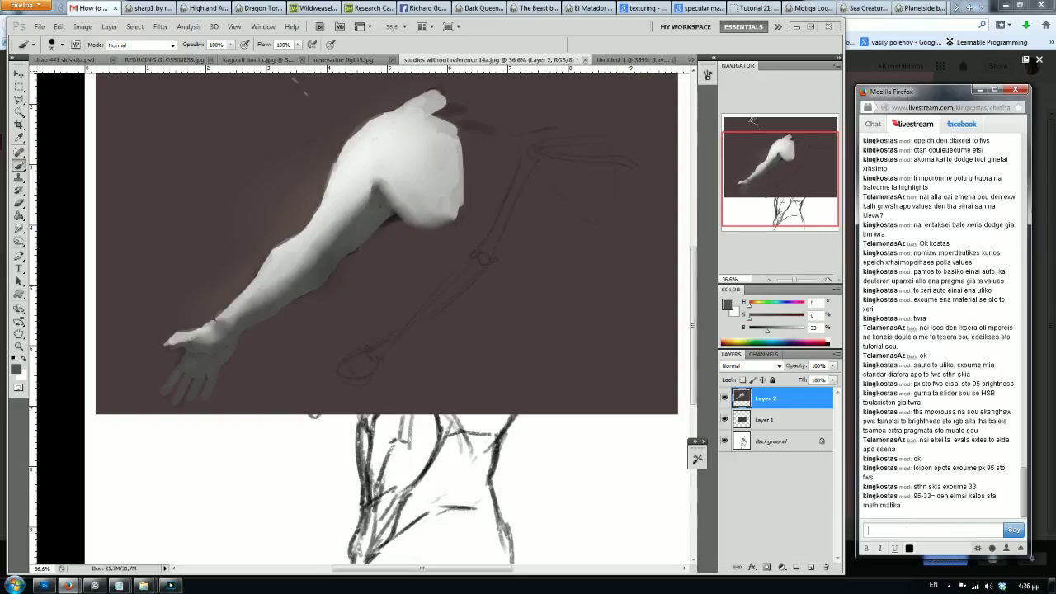
text(auto to apotelesma)
key(Return)
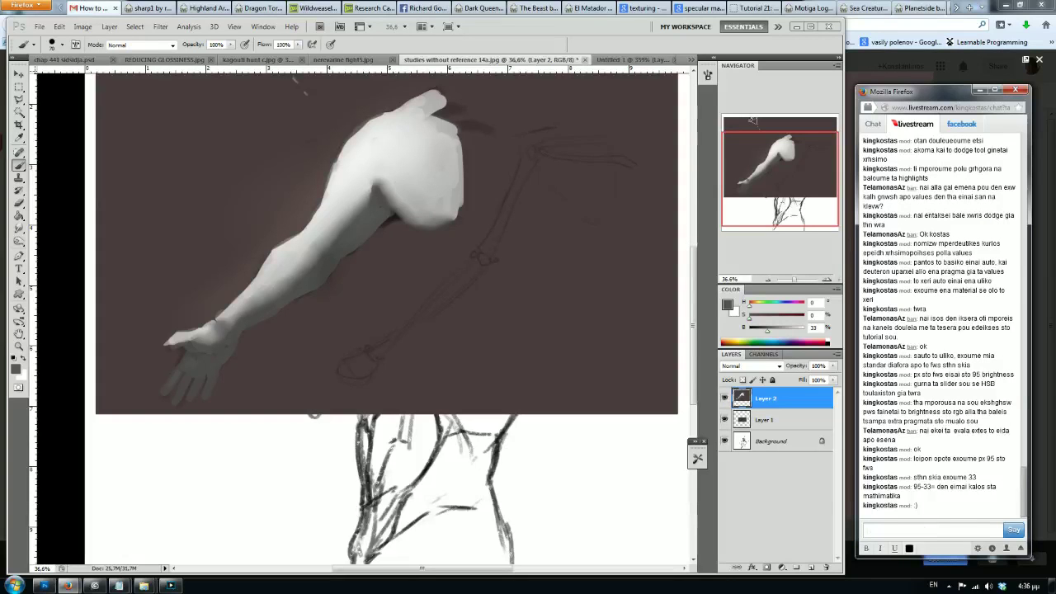
Step: Advise in chat to keep this same contrast ratio across everything else
text(prepei na to diathriseis se ola ta upoloipa)
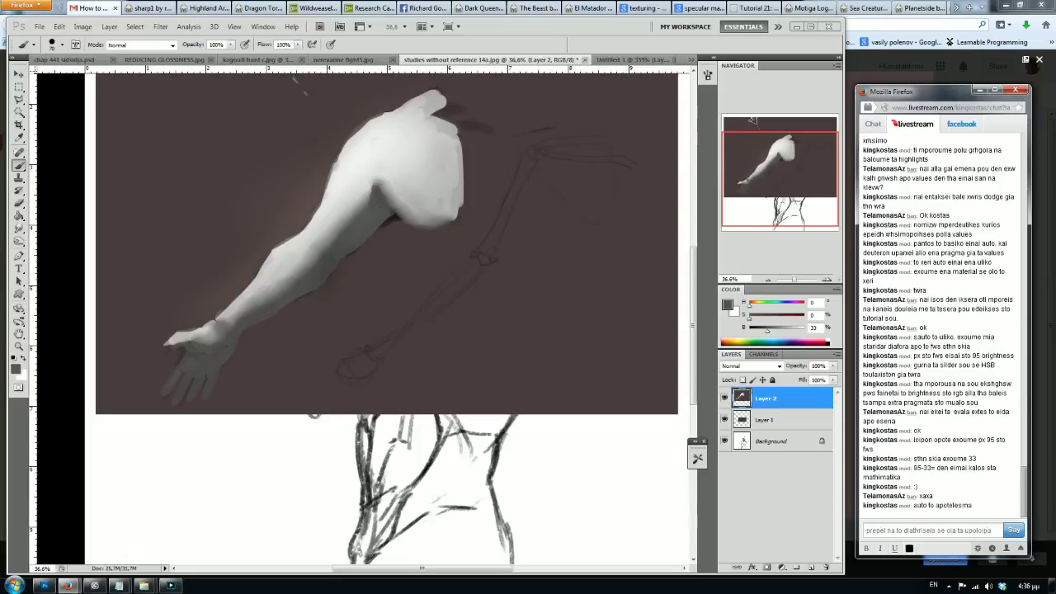
key(Return)
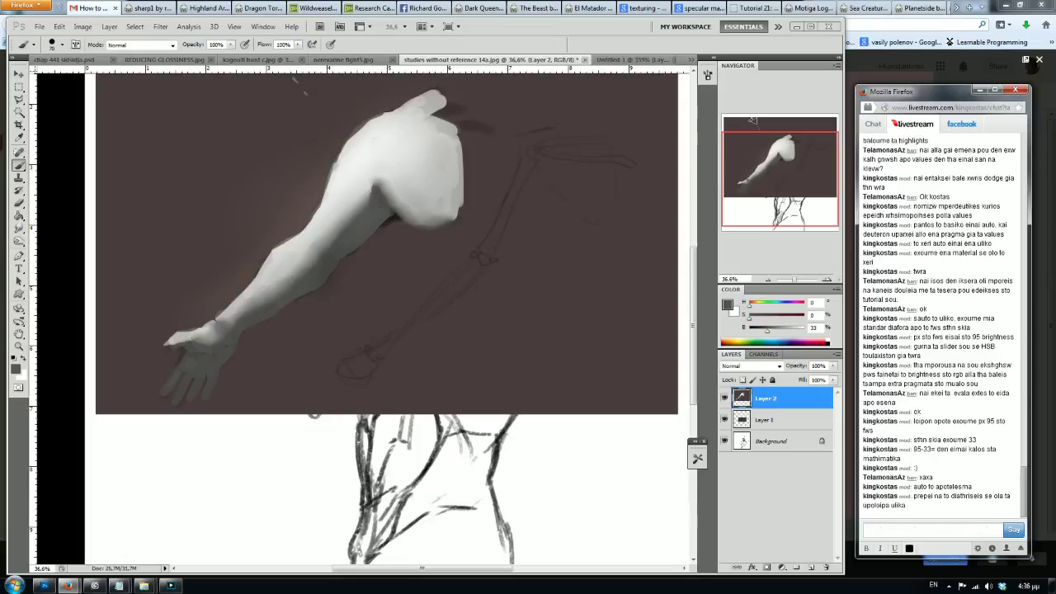
text(prepei ola na katebainoun me to idio xrw)
key(Return)
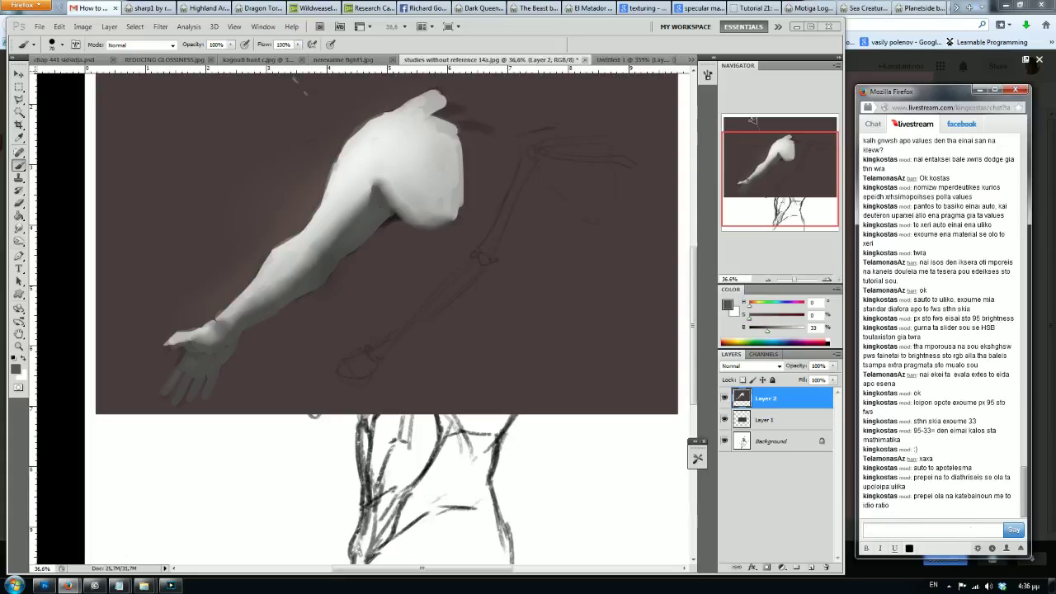
Step: Sample a light grey (B 86) from the arm and start a chat example about light values
alt+click(334, 211)
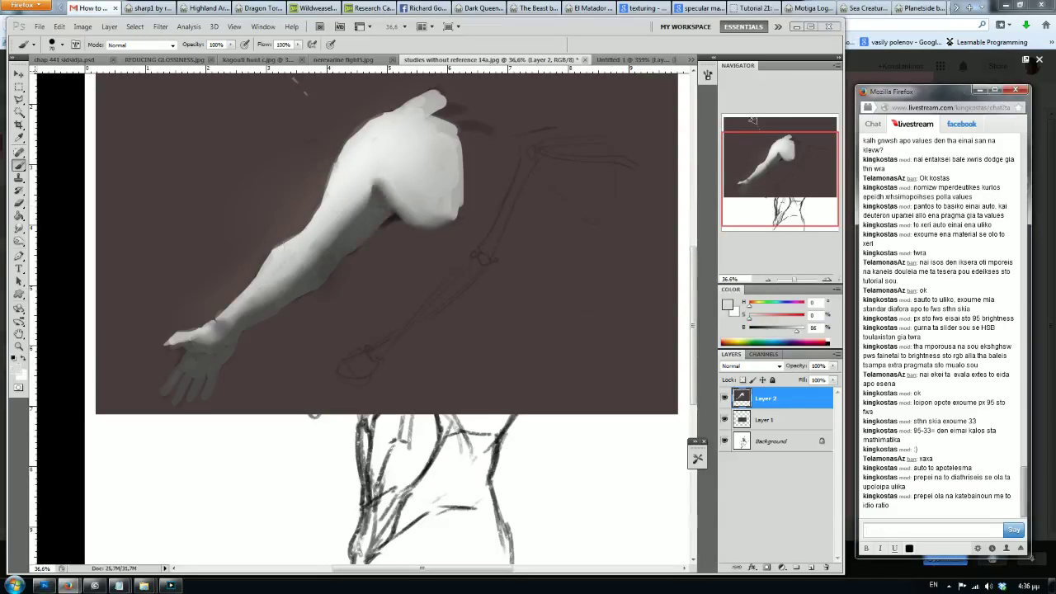
text(px an sto )
text(fws exw ena uliko)
key(ctrl+a)
text(pou to light value tou einai)
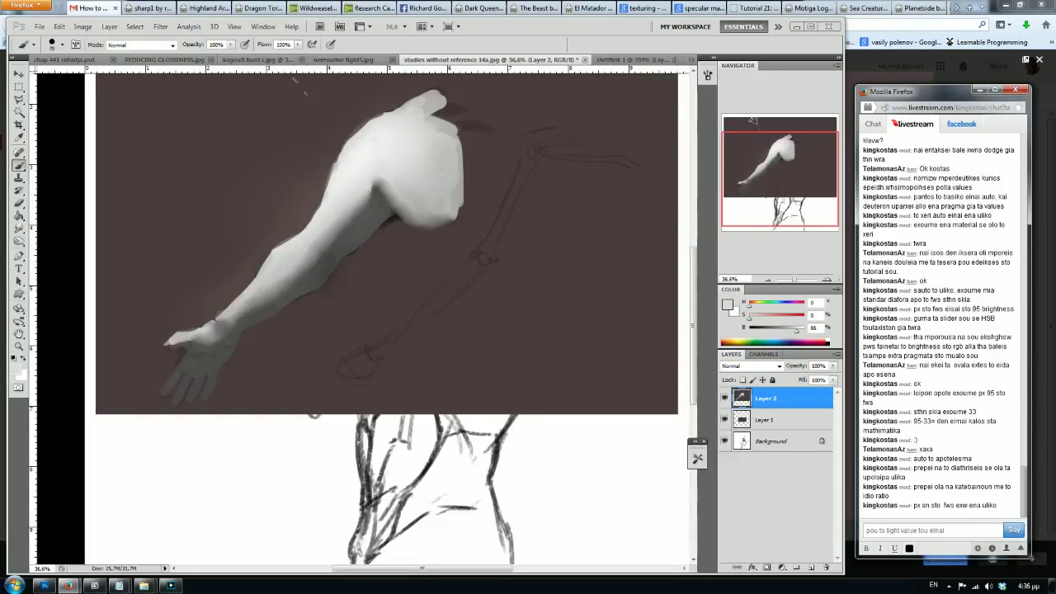
text( kserw gw)
drag(776, 335, 785, 335)
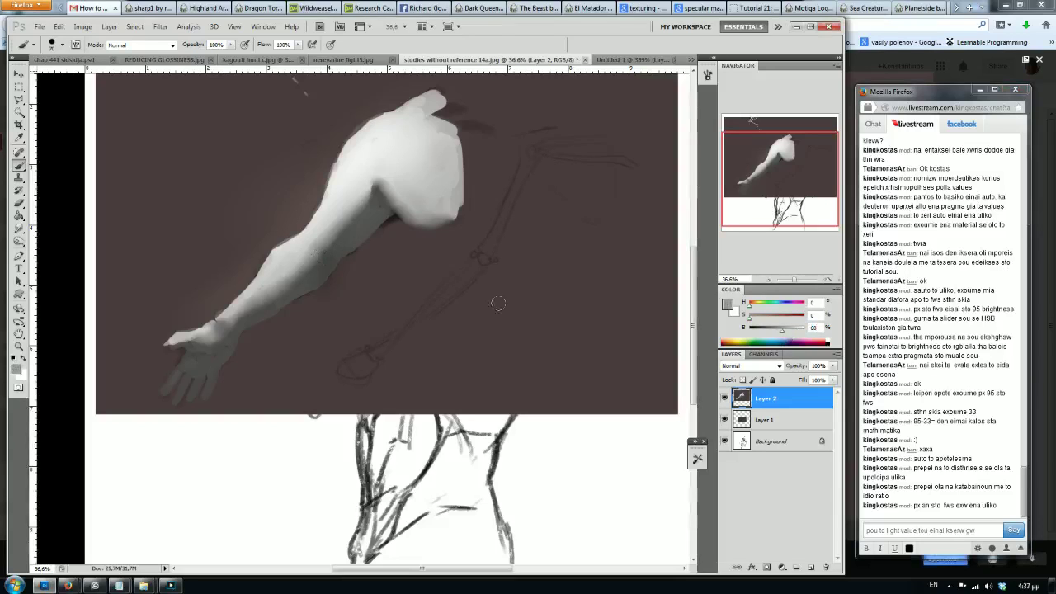
click(970, 526)
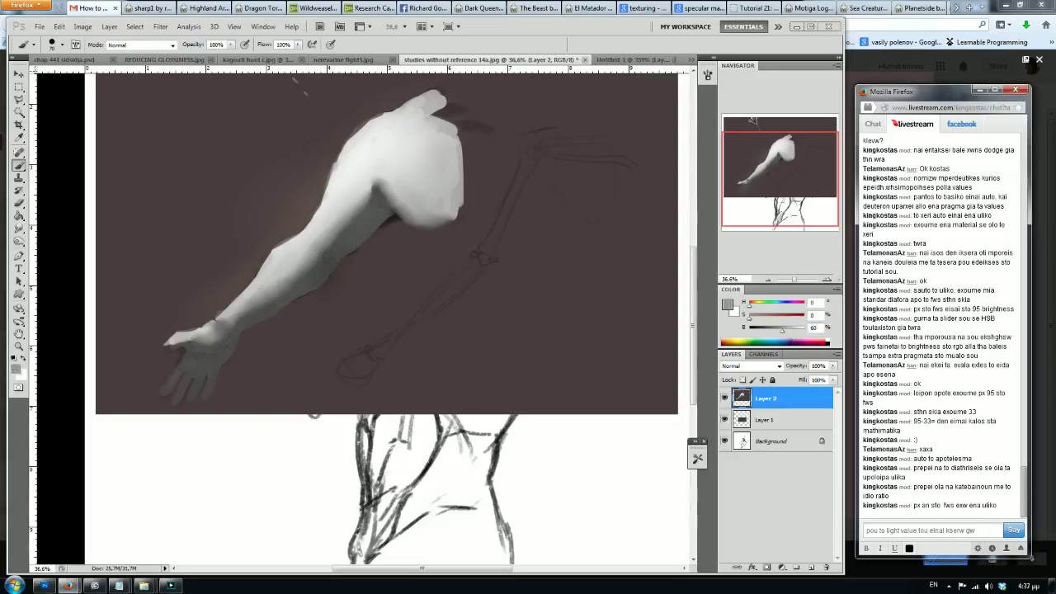
text(60)
key(Return)
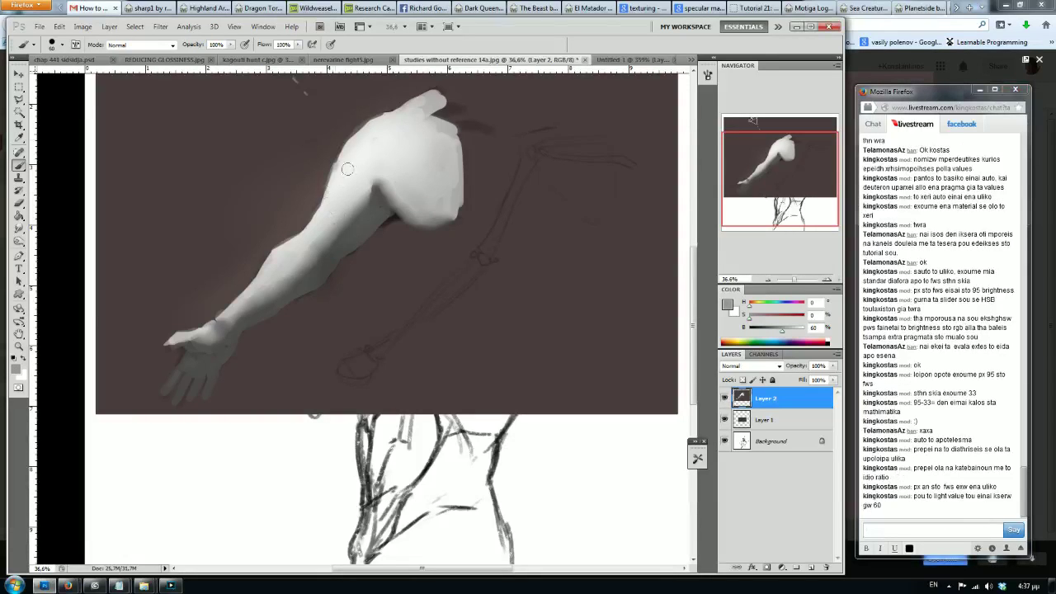
mouse_move(328, 204)
mouse_down()
mouse_move(302, 240)
mouse_move(324, 246)
mouse_move(305, 239)
mouse_move(338, 198)
mouse_move(350, 211)
mouse_up()
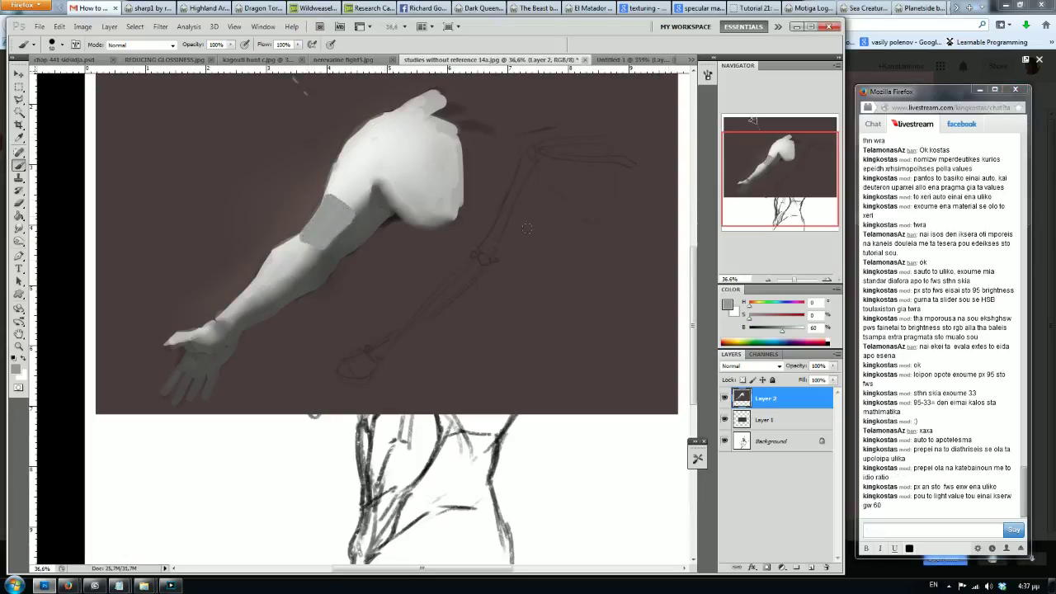
click(872, 531)
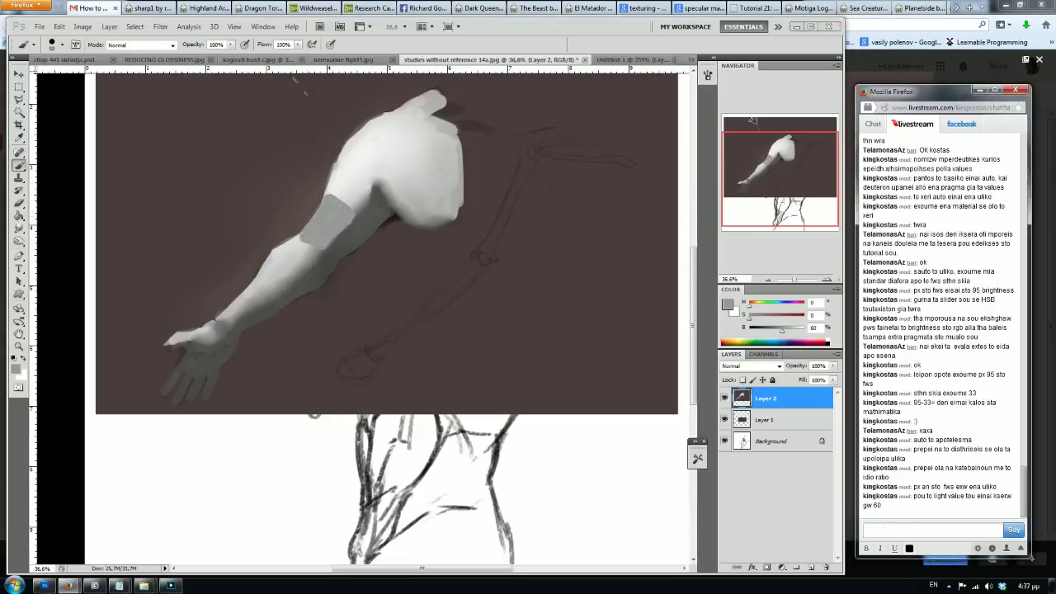
text(twra)
text(ote)
text(otan paei sthn ski)
key(Return)
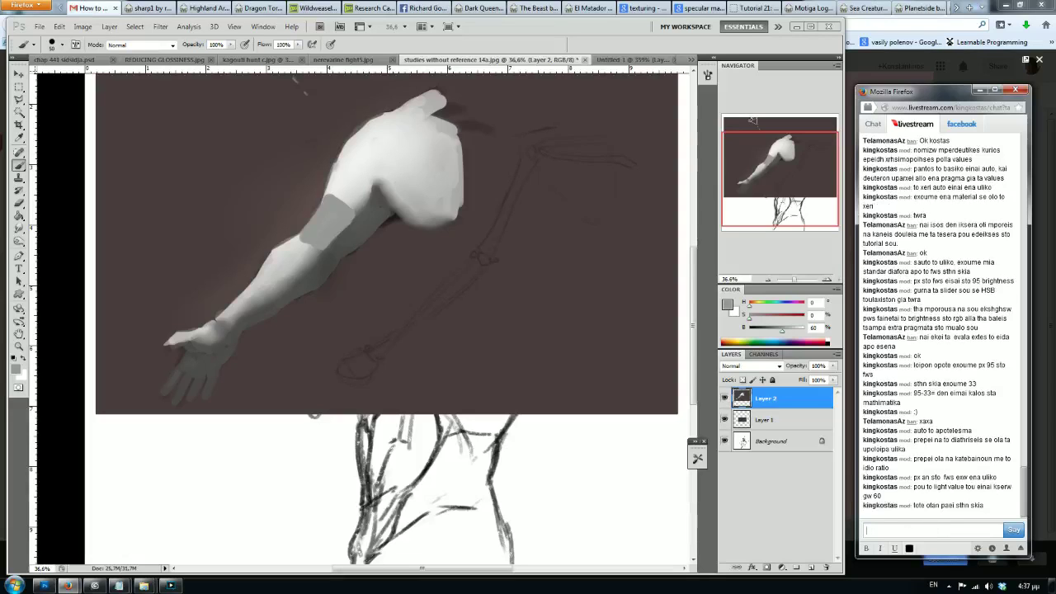
text(prepei na katebei oso katebi)
key(Return)
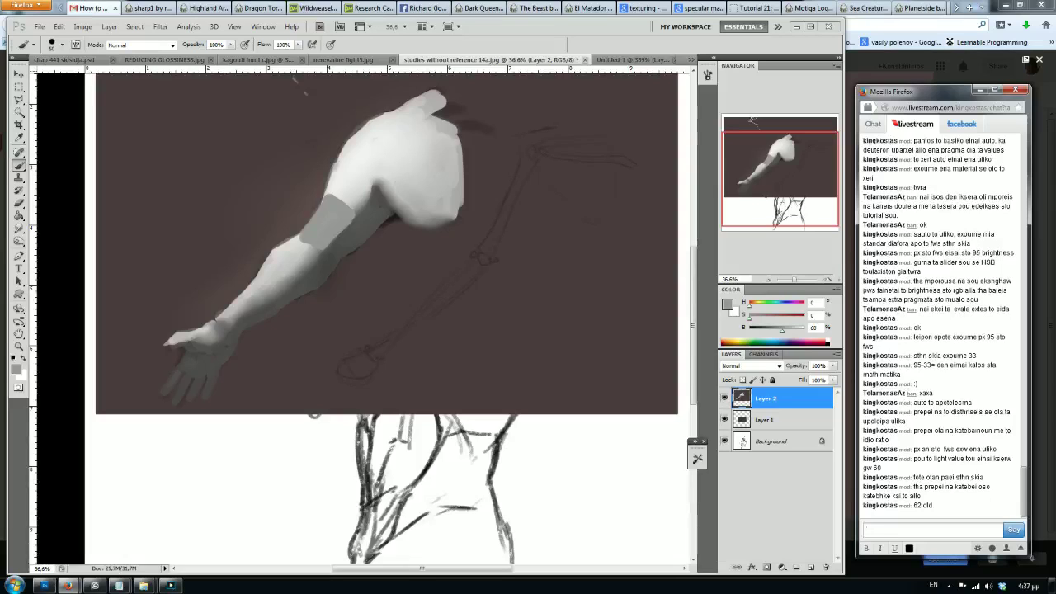
text(opote o)
text(tan einai s)
text(to fws 60)
key(Return)
text(otan p)
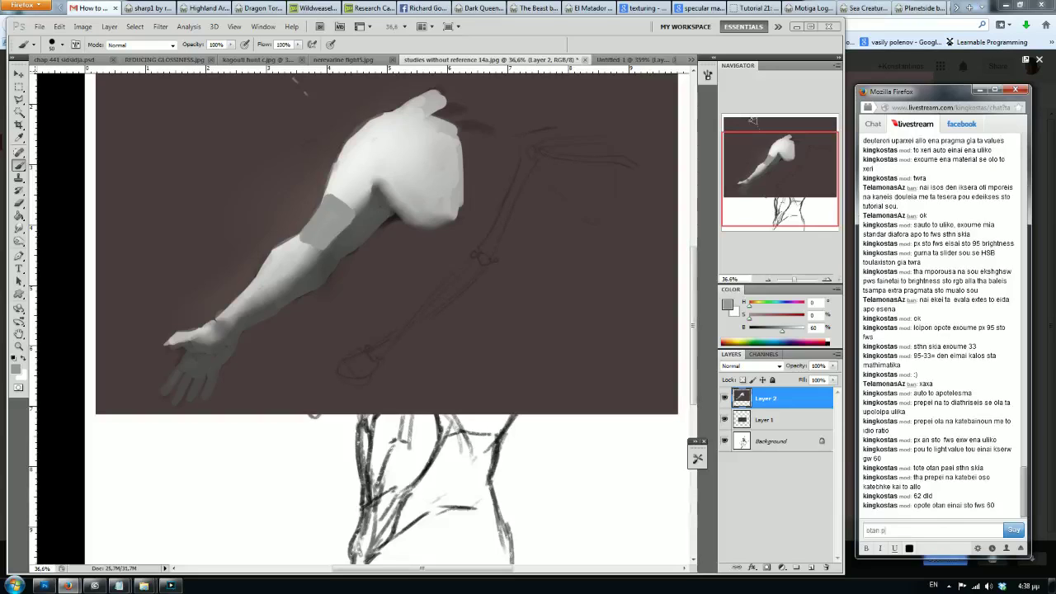
text(aei sthn skia)
key(Return)
text(to avl)
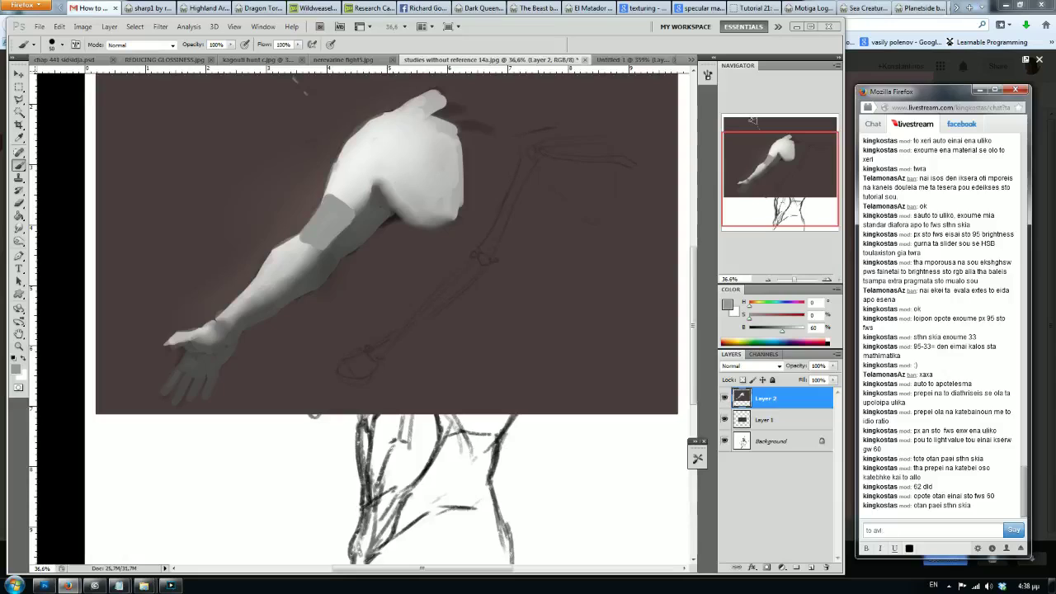
text(valu to brightness ;)ha prepei na katebei)
text( 62 monades)
key(Return)
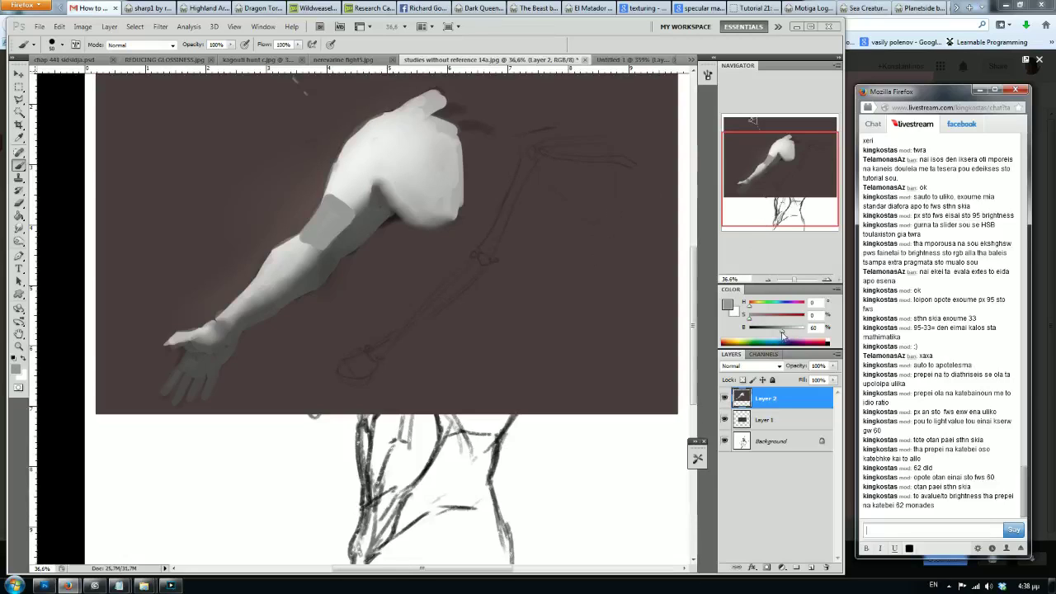
Step: Set the painting colour to pure black (B 0) and tell chat the shadow will be black
click(782, 334)
drag(778, 338, 726, 345)
click(881, 529)
text(ara sthn skia tha einai mauro)
key(Return)
Step: Paint a black shadow band across the upper arm and soften its top edge with smudging and grey dabs
drag(353, 229, 327, 247)
click(18, 231)
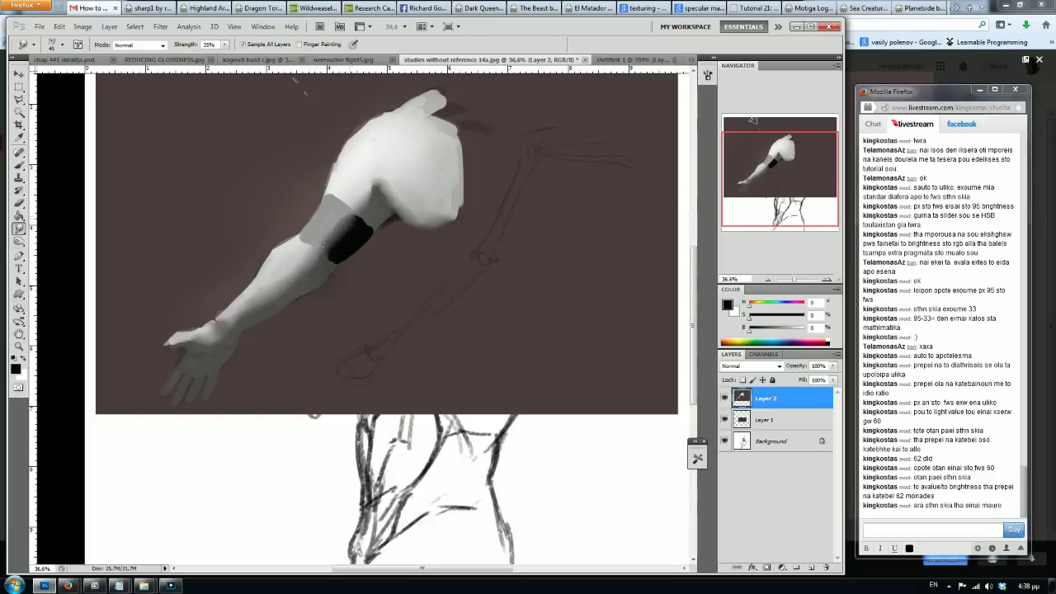
key(b)
alt+click(370, 220)
click(368, 223)
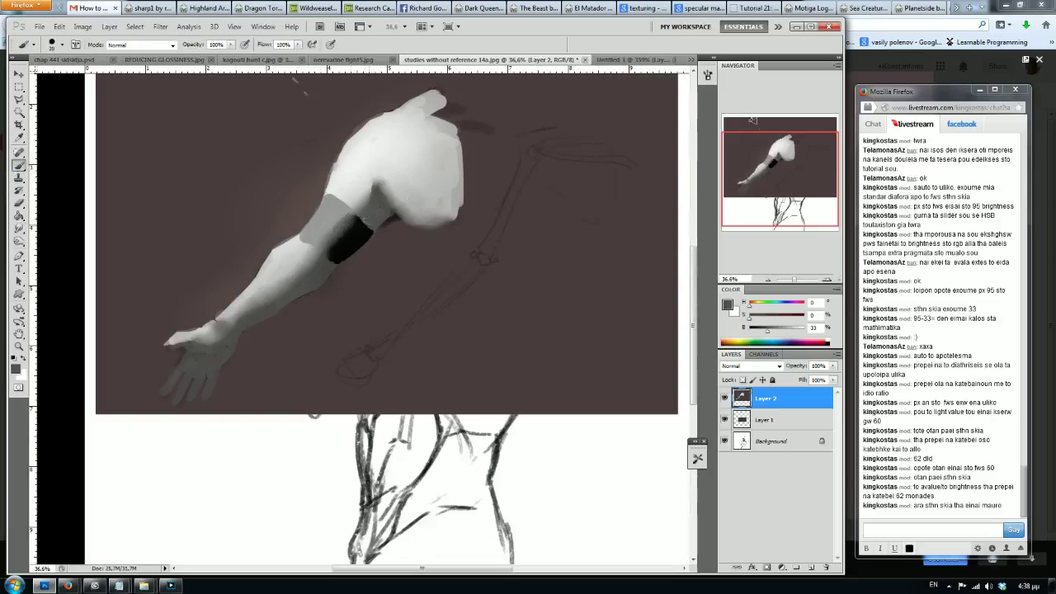
alt+click(330, 257)
alt+click(290, 204)
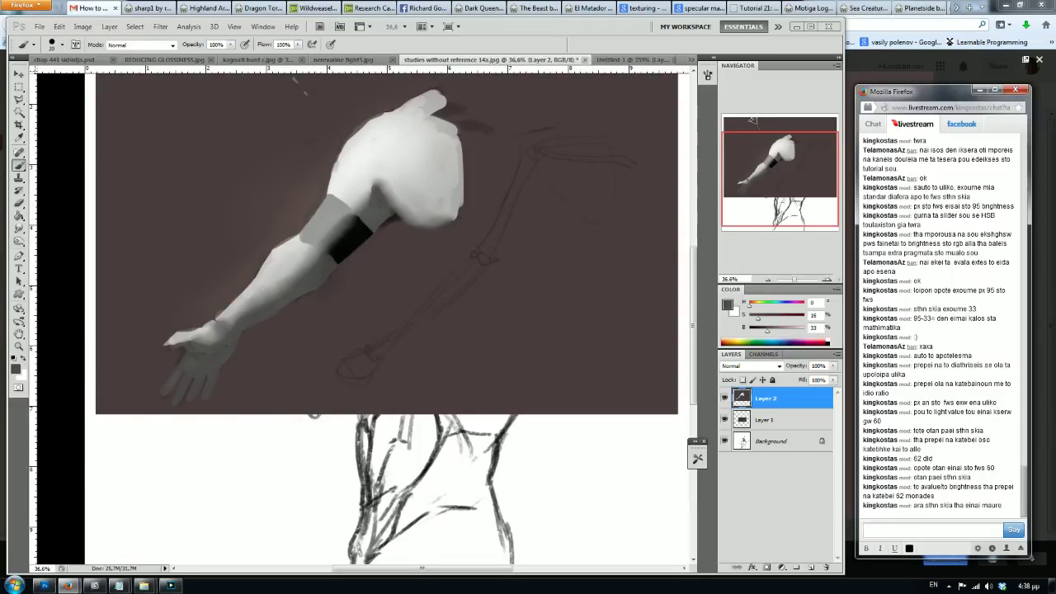
text(au)
text(nai to thema)
key(Return)
text(einai h deuterh)
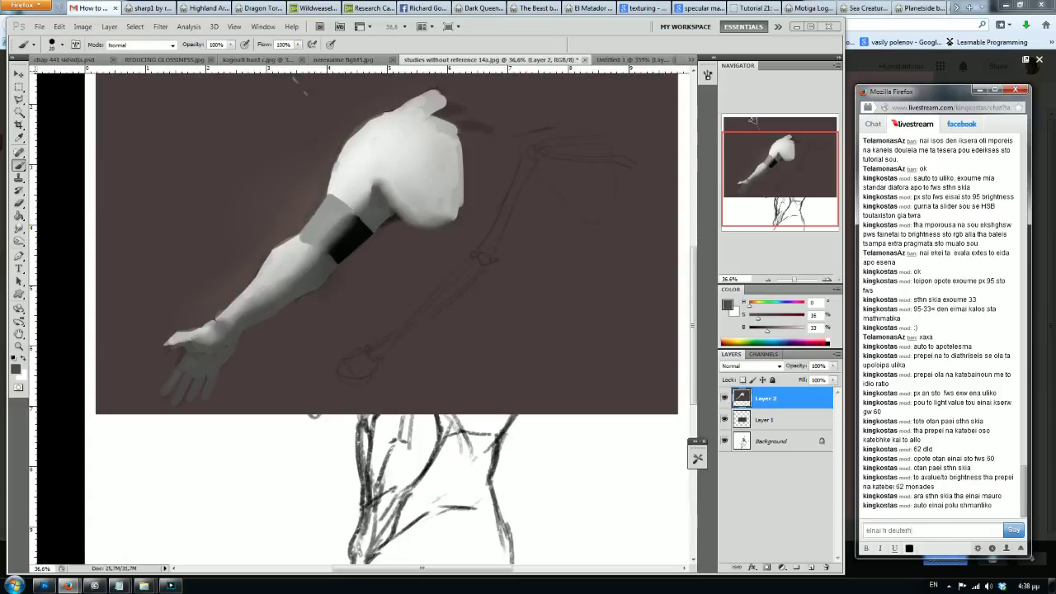
text( idiothta)
key(Return)
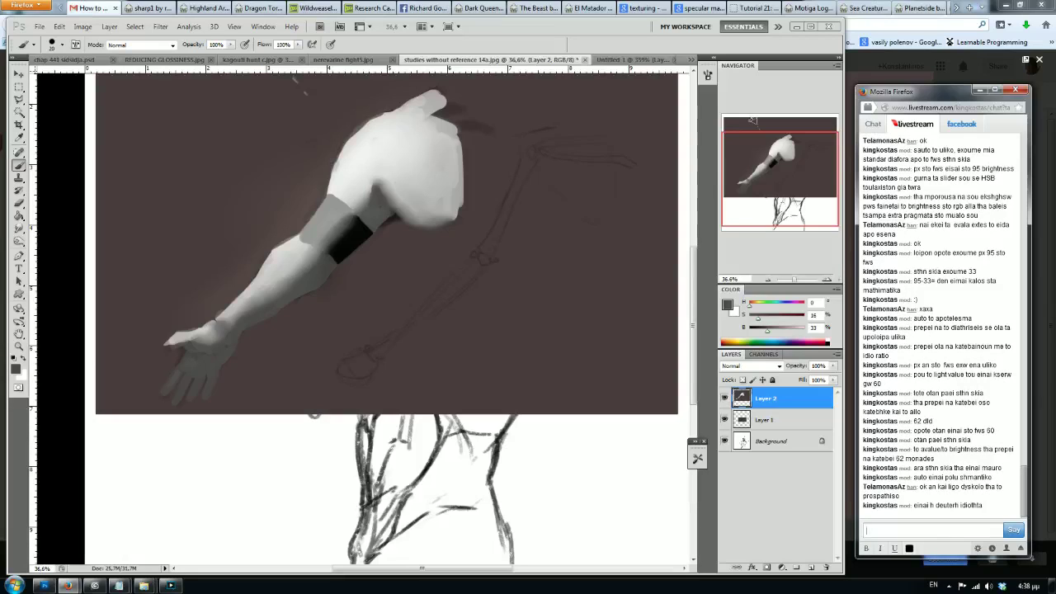
text(xreiazetai)
text(so po)
text(fto)
key(Return)
text(toula)
text( kai ta alla)
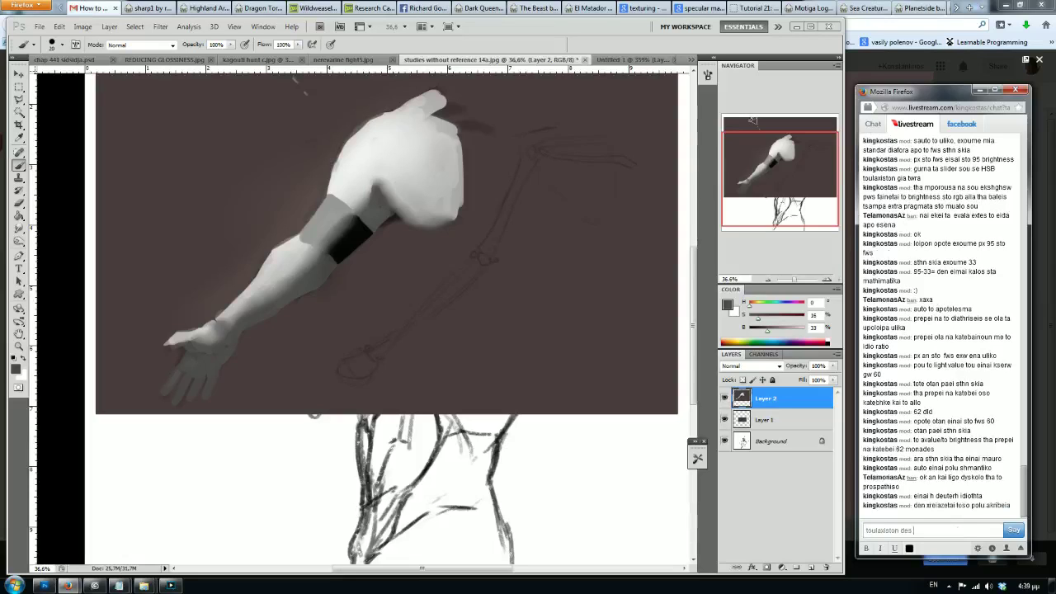
key(Return)
text(einai pp)
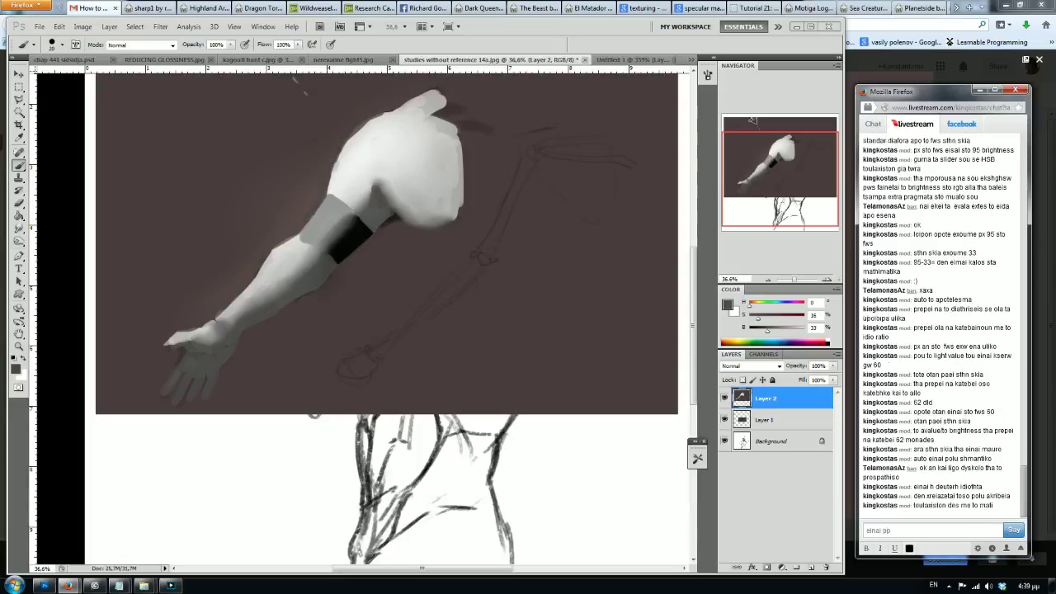
key(BackSpace)
key(BackSpace)
text(ara polu shmantik)
key(Return)
text(i na kanei me to pws blepoume ta pragmata)
key(Return)
text(ama kati den fainetai swsto einai)
text( eite apo auto e)
text(itai)
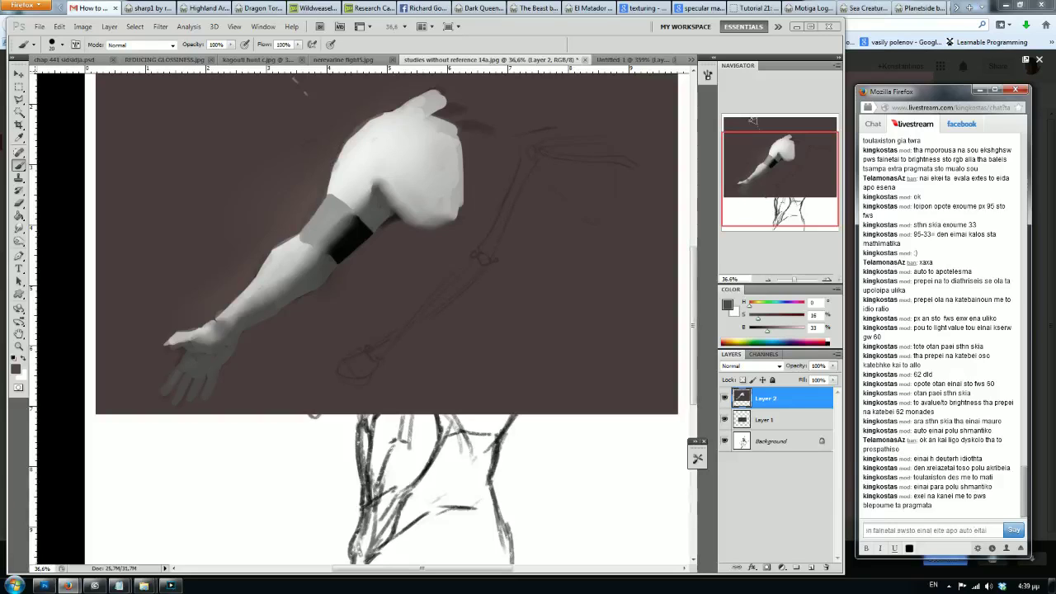
key(BackSpace)
text(e apo lathos sta prwta pou ei)
text(mpme)
key(Return)
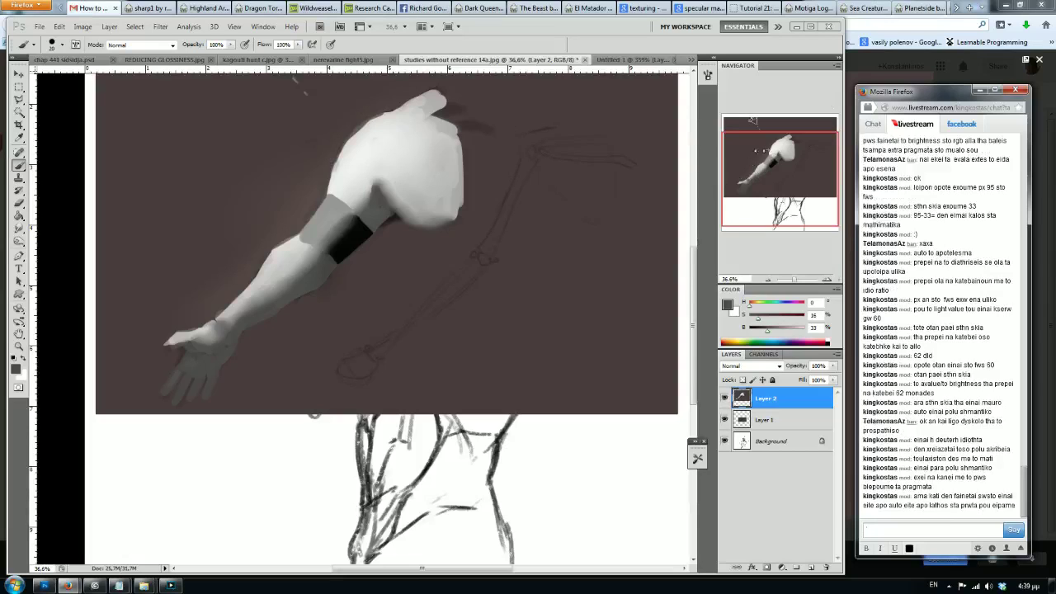
click(775, 165)
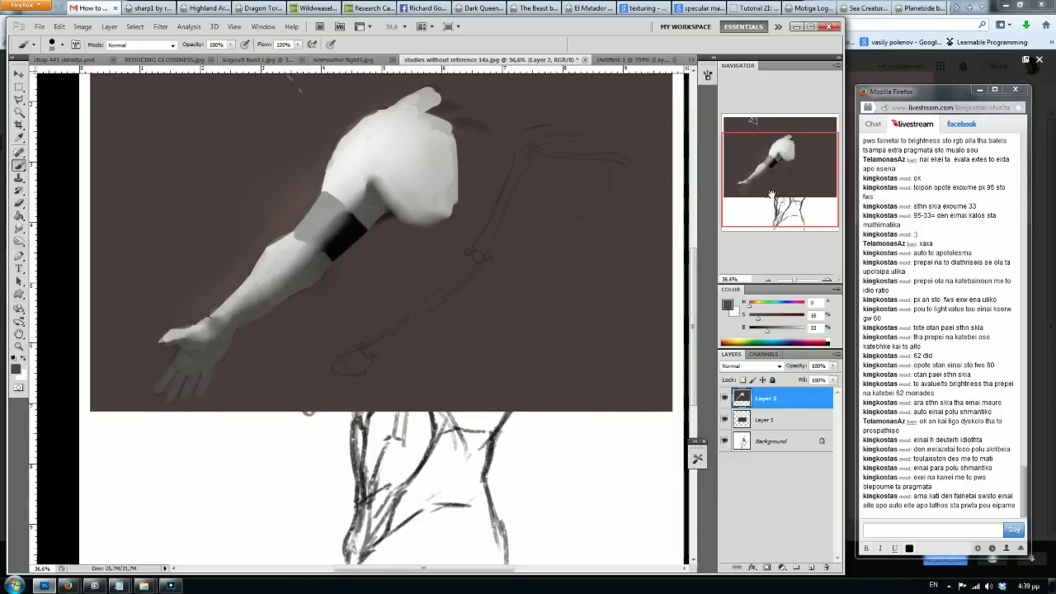
drag(769, 199, 768, 196)
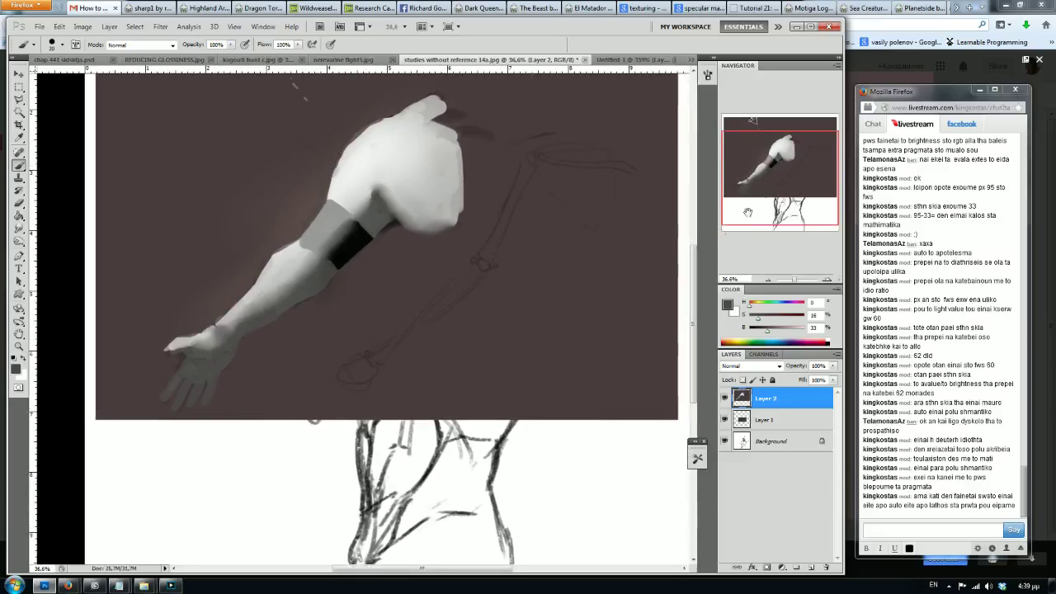
alt+click(296, 246)
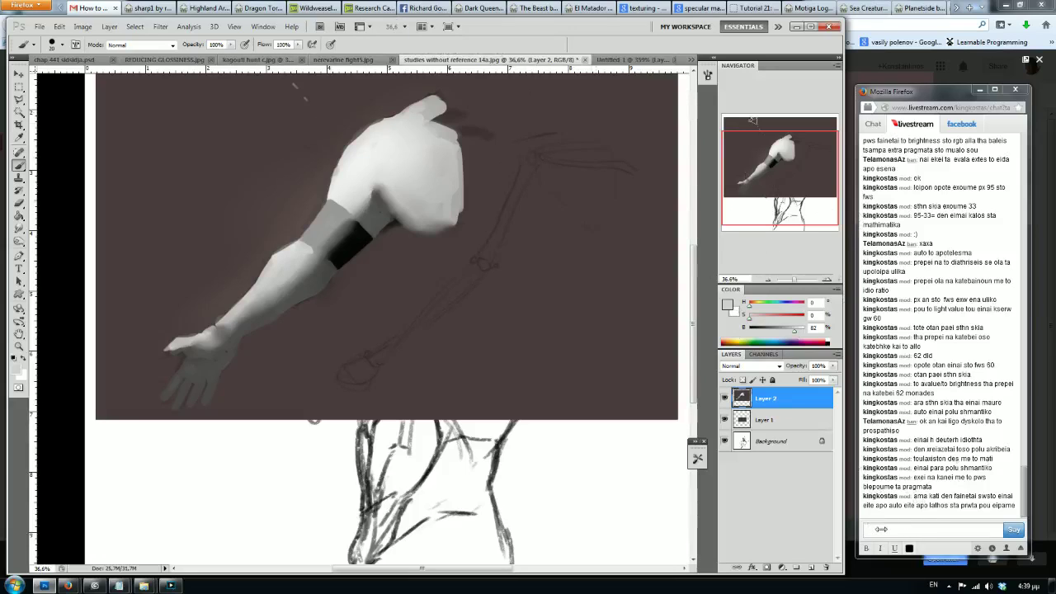
click(883, 531)
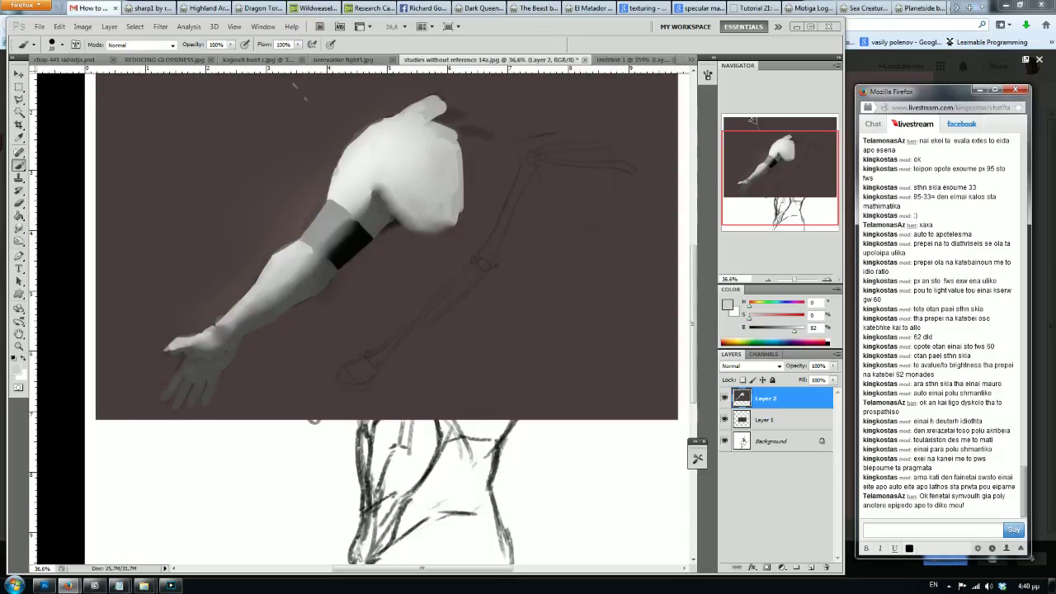
text(ahahah)
text(en einai sh)
text(umboulh omws. einai ap)
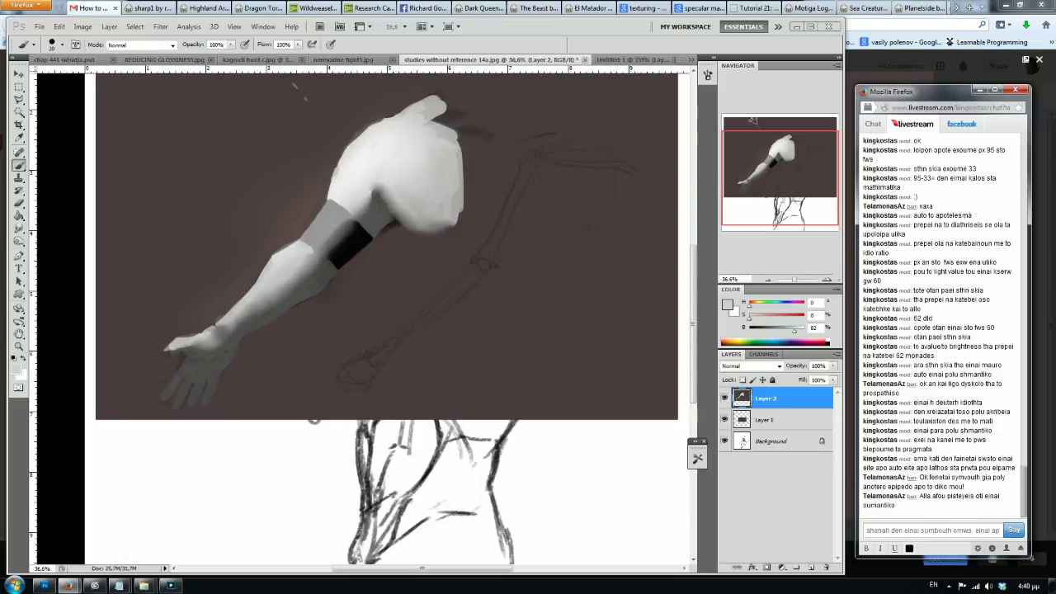
text(a kanonas tou)
text(wtos)
key(Return)
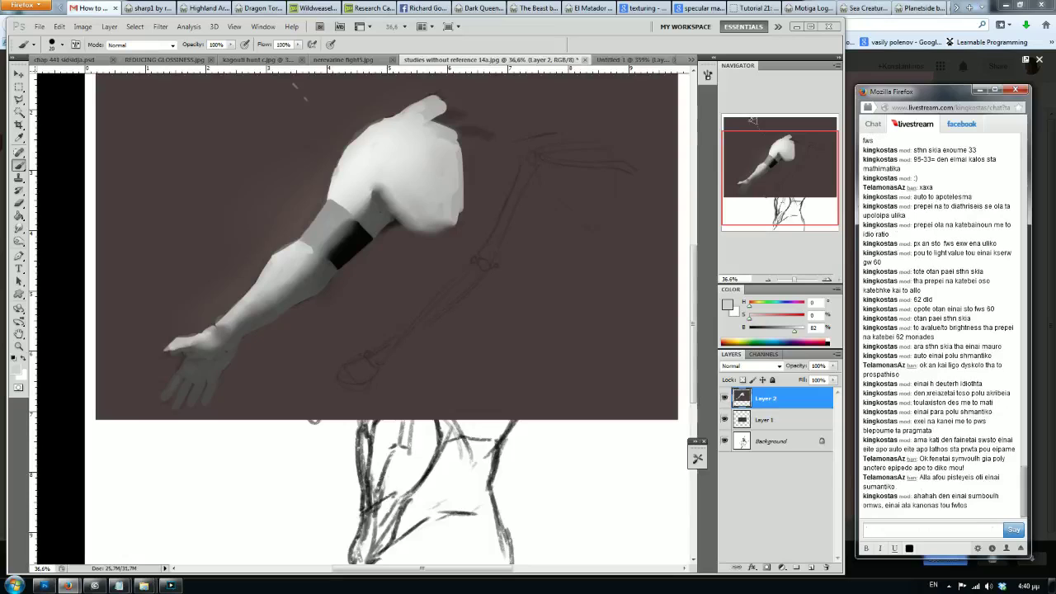
text(tha to d)
text(iavaseis kai s)
text(ton Icomis)
key(Return)
text(kai ston craig m)
text(ins k)
key(Return)
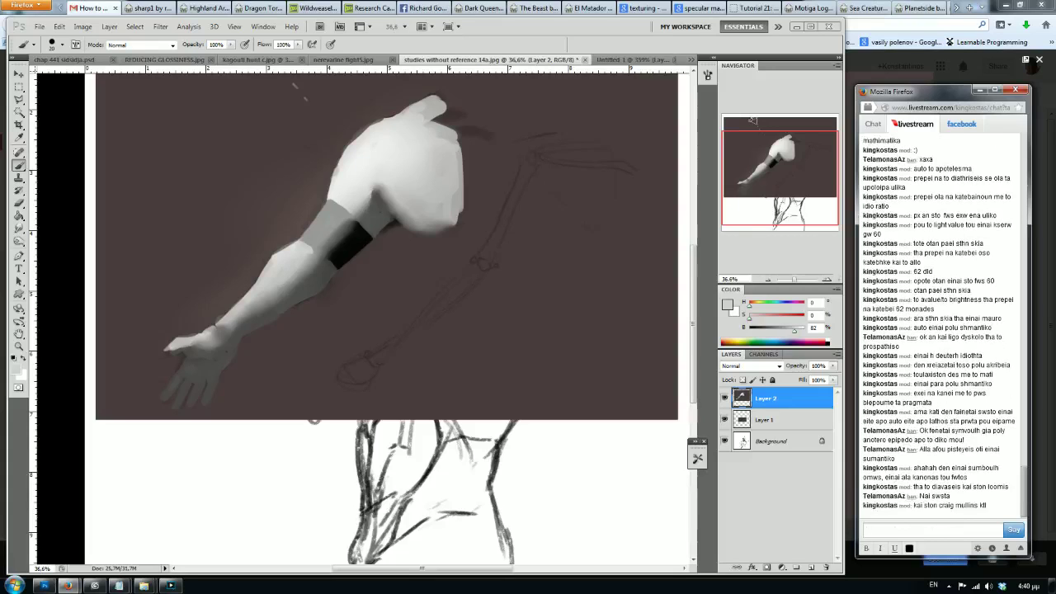
text(xw)
text(uto s)
text( mualo den tha mporei n)
text( fanei realistikos o fwtis)
key(Return)
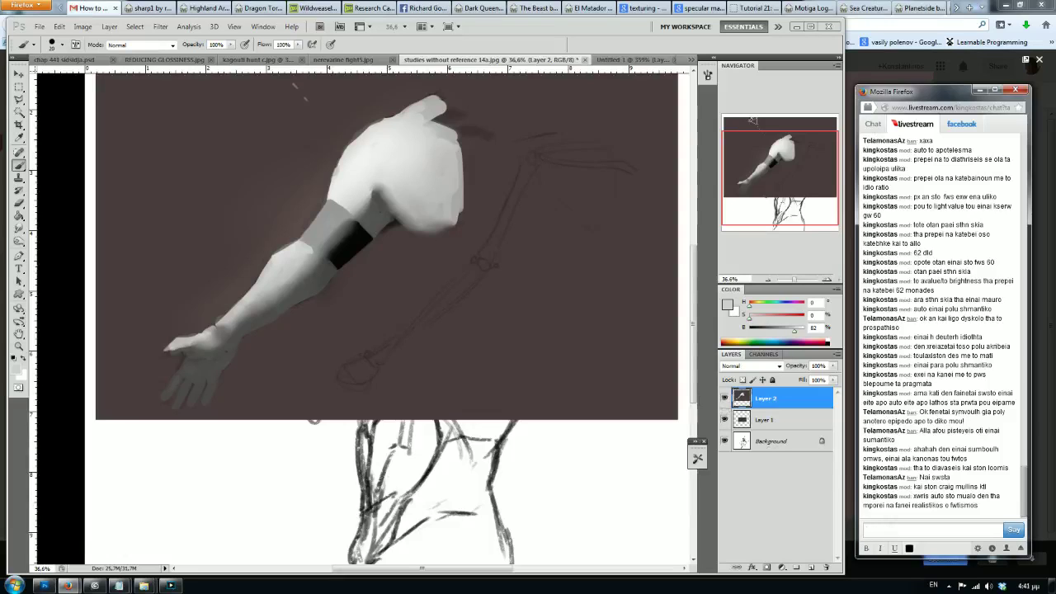
text(opote gia arah kala einaina kaneisysal)
key(BackSpace)
key(BackSpace)
key(BackSpace)
text(cale spoudes)
text( apo 3d)
key(Return)
text(e)
text(xw )
text(polla sto google kt)
key(Return)
text(kai mata se dika sou)
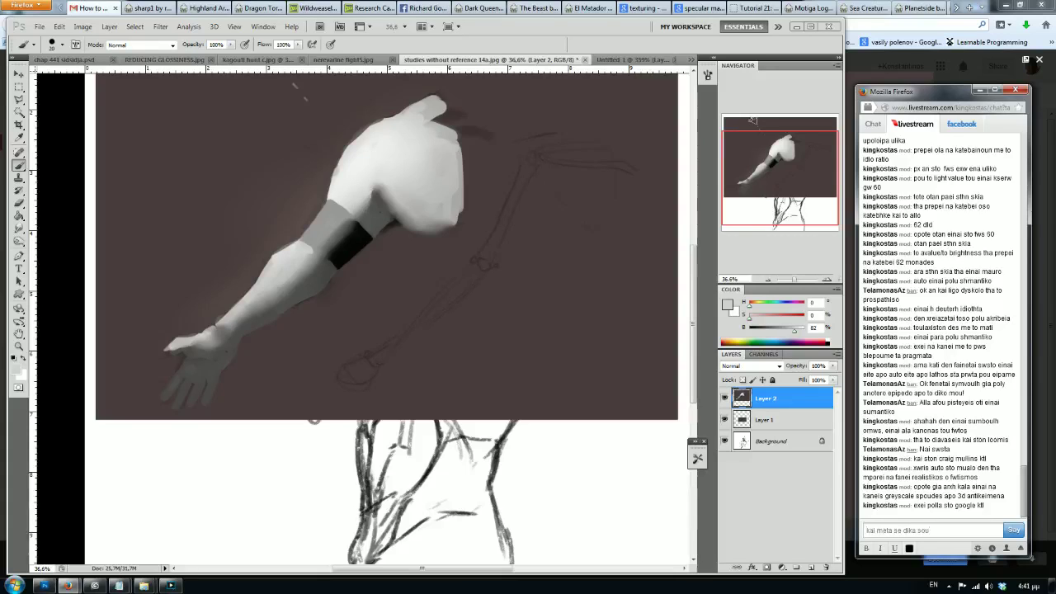
text( h gen)
text(ka epe)
text(topou se dika sou)
key(Return)
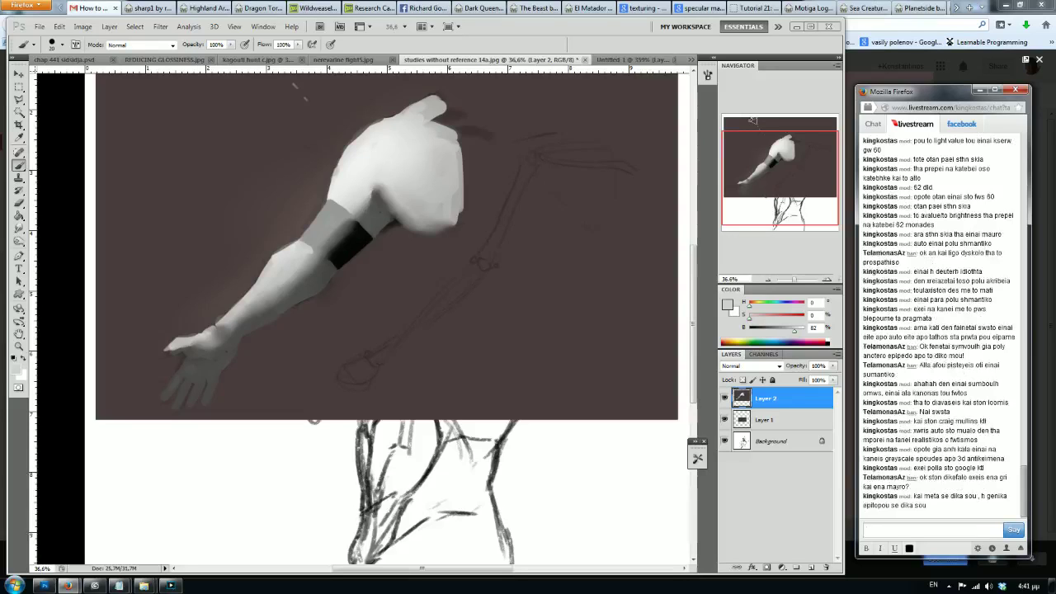
text(nai alla )
text(eipame me pola)
text( logikh to ebala)
key(Return)
text(tha mporousa na exw otidhpote allo)
key(Return)
text(arkei na krathsw authn thn )
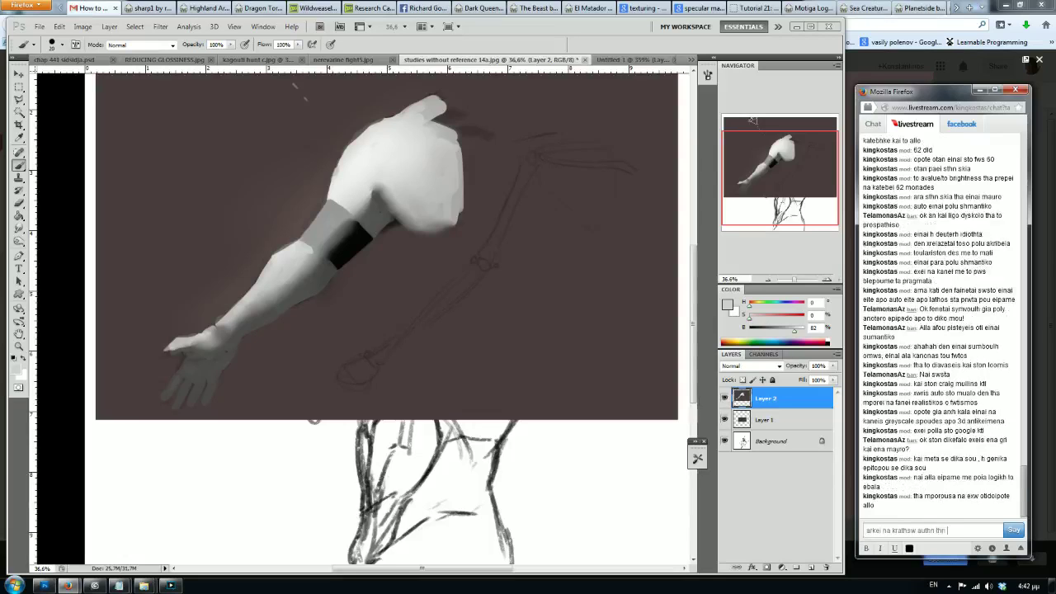
text(xesh apo to fws sto e)
key(Return)
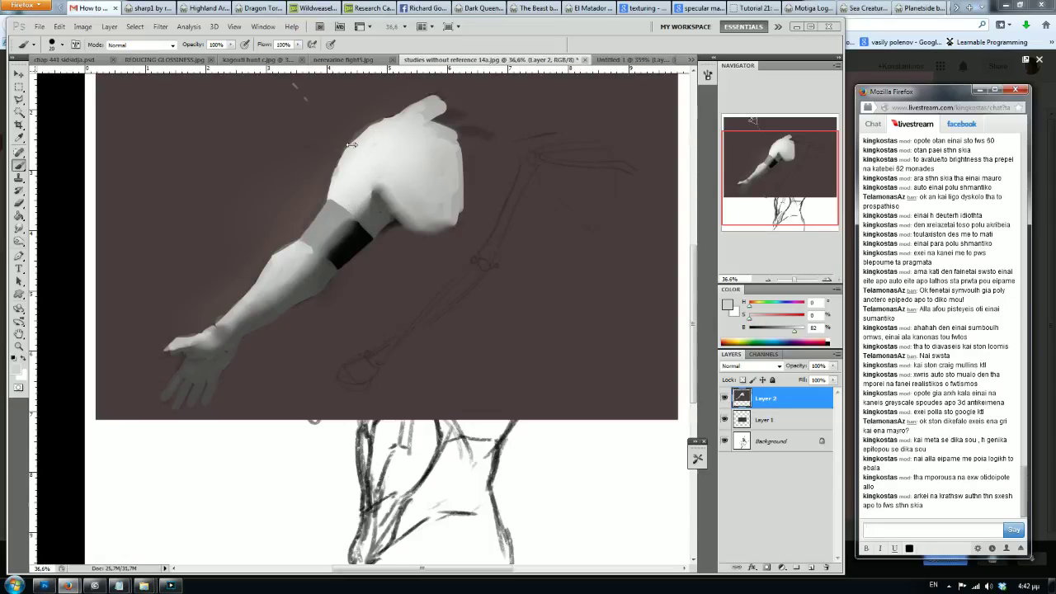
Step: Sample nearby greys and repaint the shoulder patch lighter, smoothing the upper arm
alt+click(379, 212)
mouse_move(341, 191)
mouse_down()
mouse_move(353, 189)
mouse_move(333, 206)
mouse_move(353, 187)
mouse_move(333, 193)
mouse_up()
alt+click(353, 206)
alt+click(350, 191)
alt+click(363, 189)
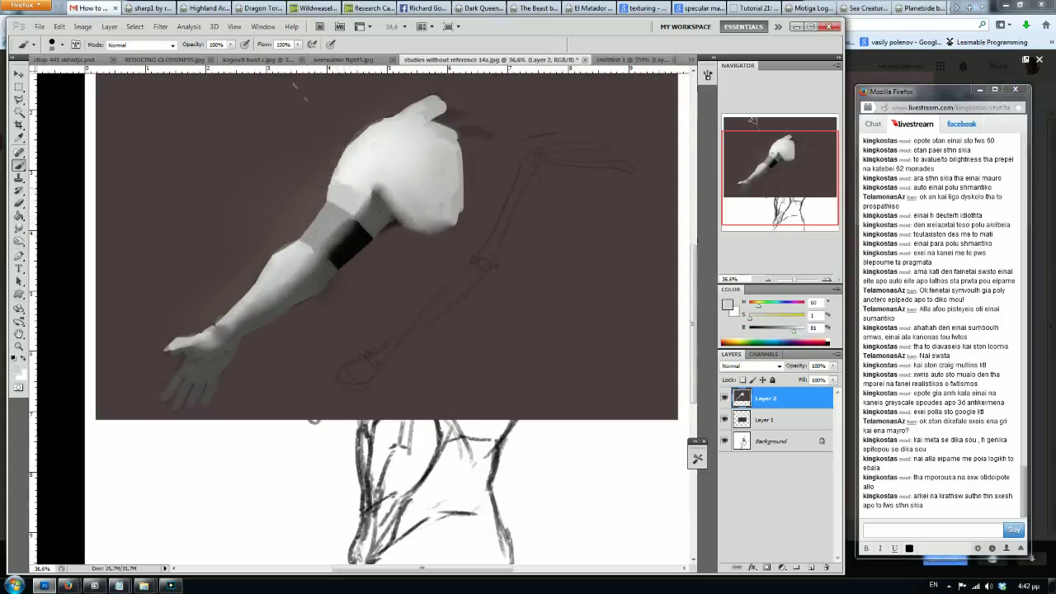
Step: Set a dark grey (B 29), return to Photoshop beside the chat, and choose Smudge at 35%
drag(796, 334, 766, 334)
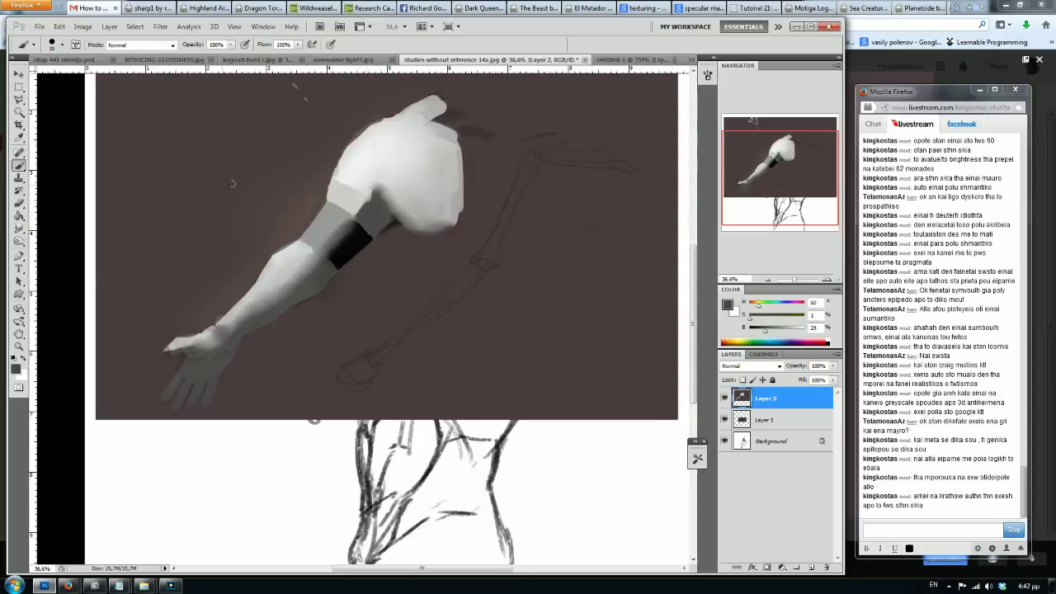
click(3, 229)
click(27, 254)
key(alt+Tab)
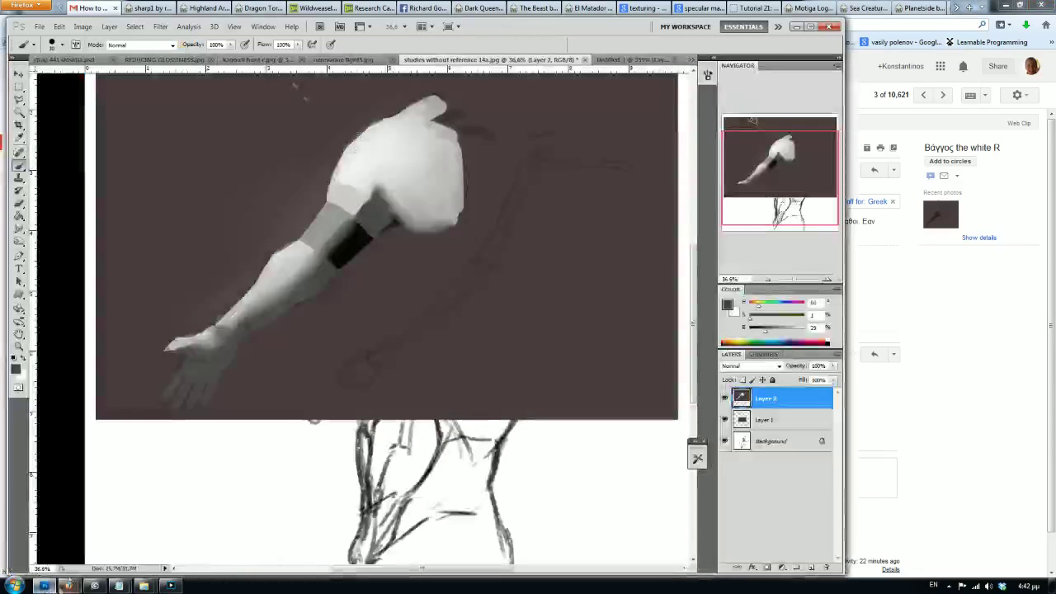
mouse_move(68, 585)
click(186, 532)
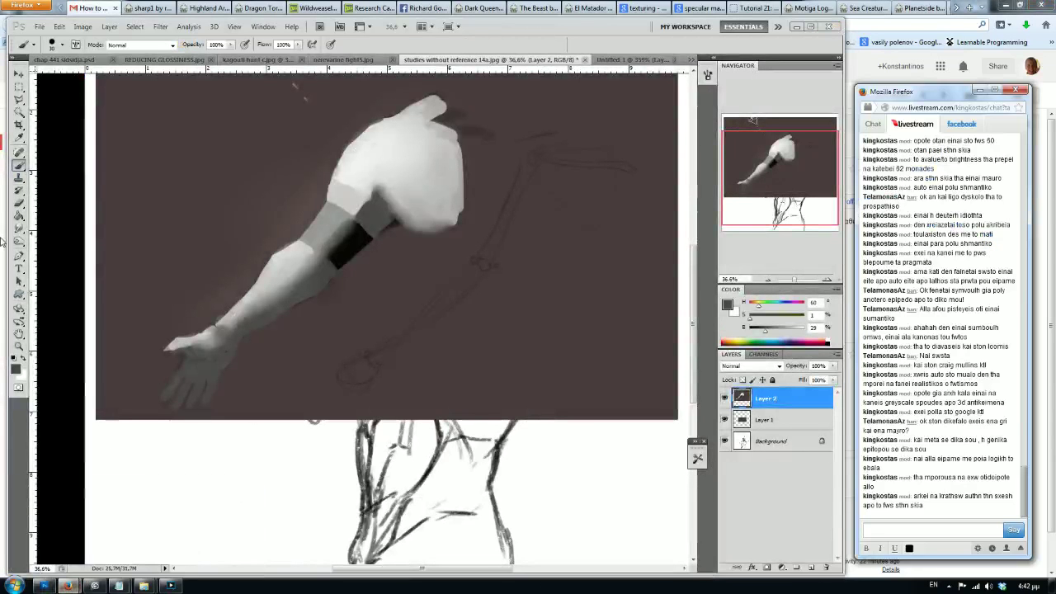
click(20, 230)
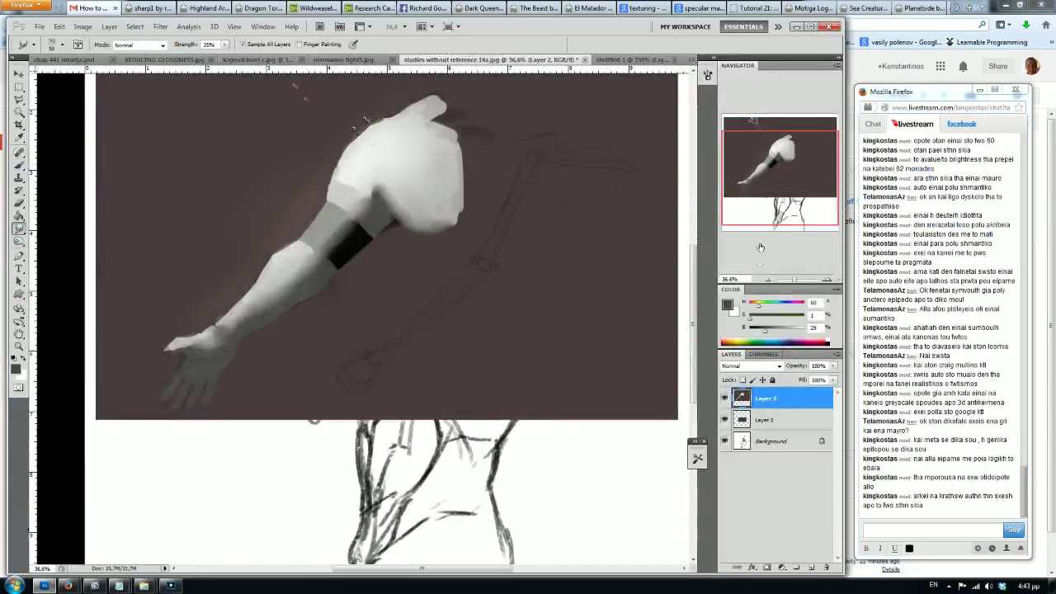
Step: Select Layer 1 and move its brown sketch block down and left beneath the arm study
click(779, 187)
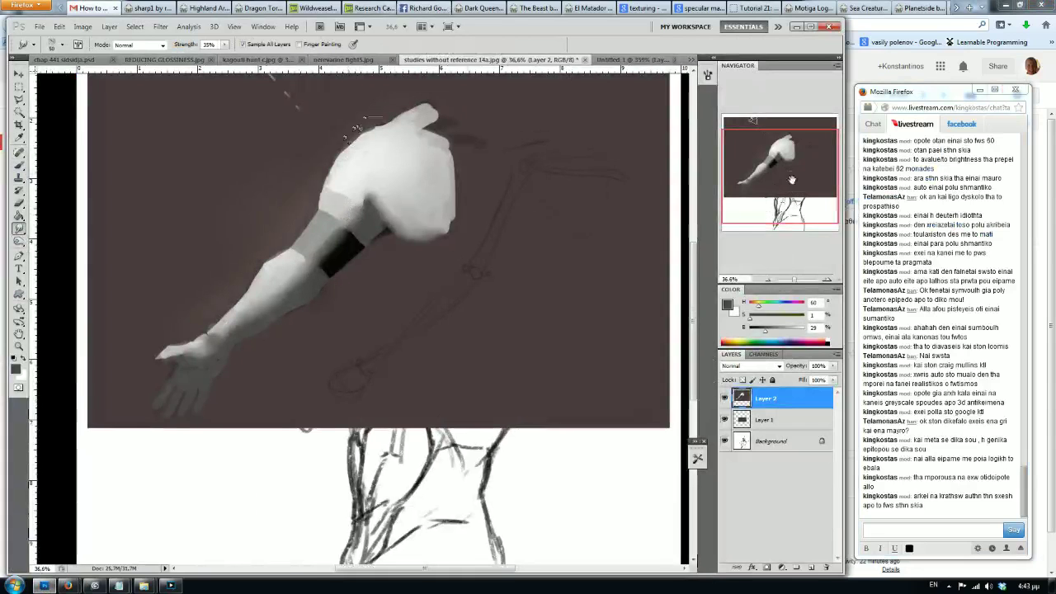
drag(793, 180, 793, 169)
click(724, 399)
click(724, 399)
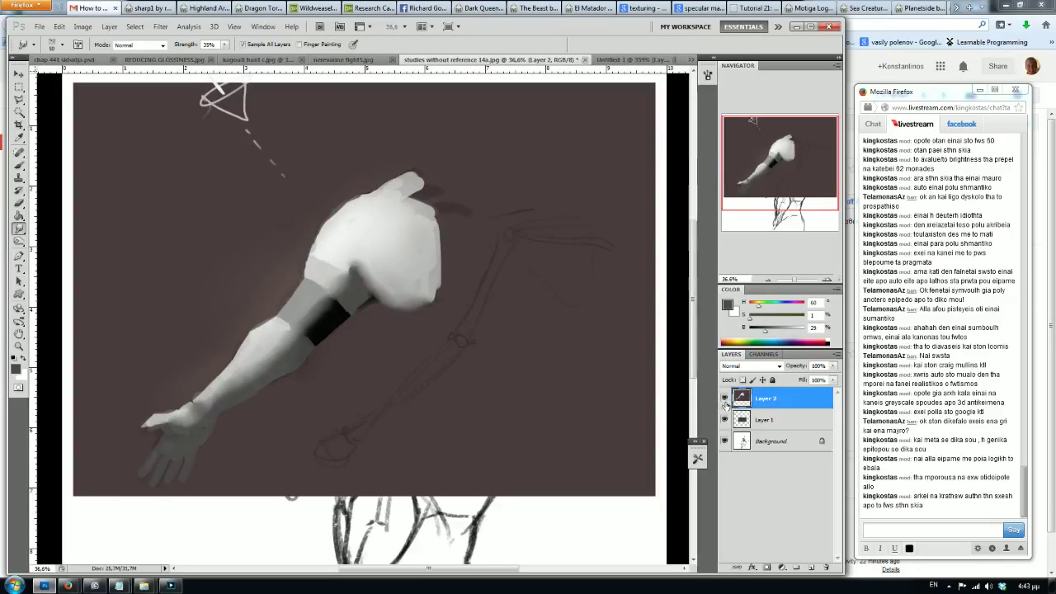
click(768, 423)
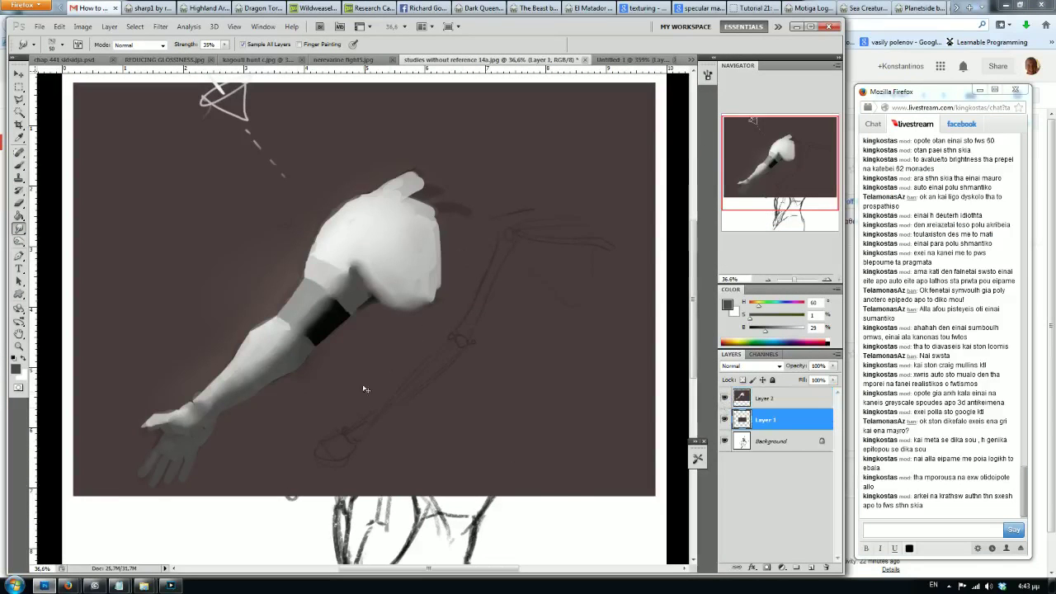
drag(402, 366, 390, 242)
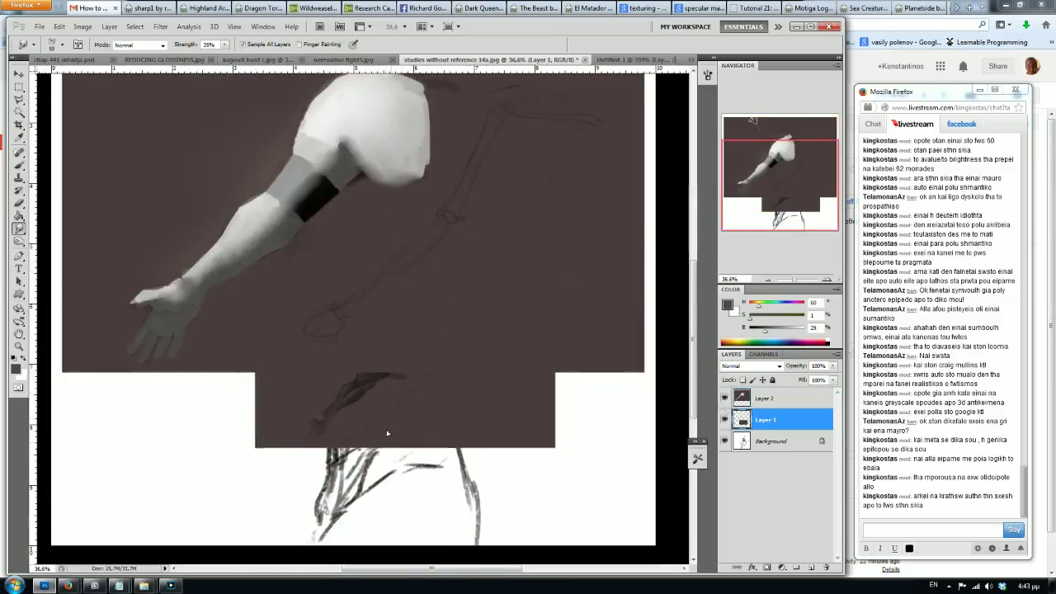
drag(422, 388, 406, 455)
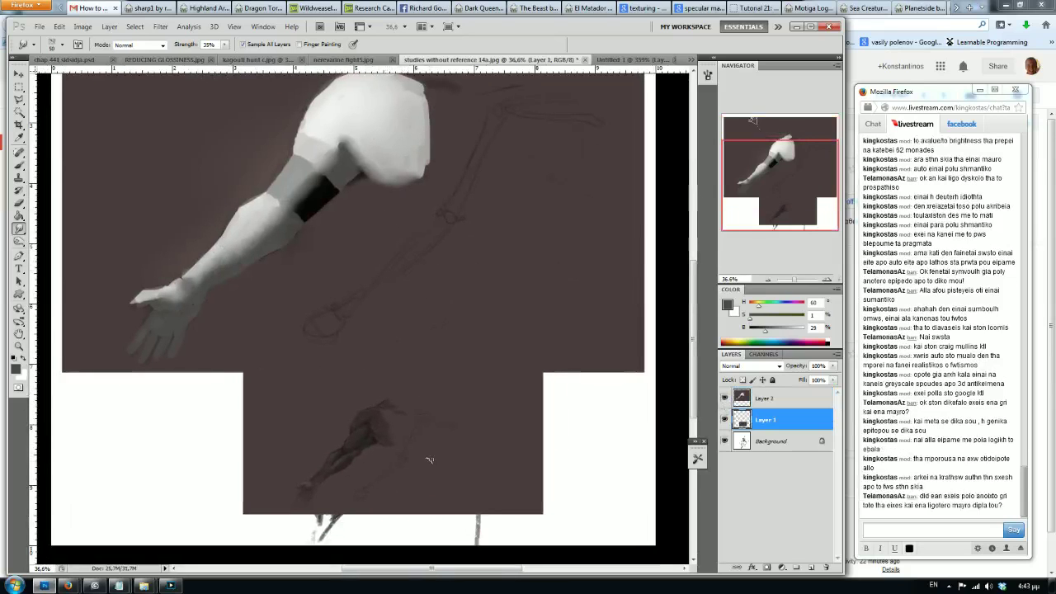
click(982, 529)
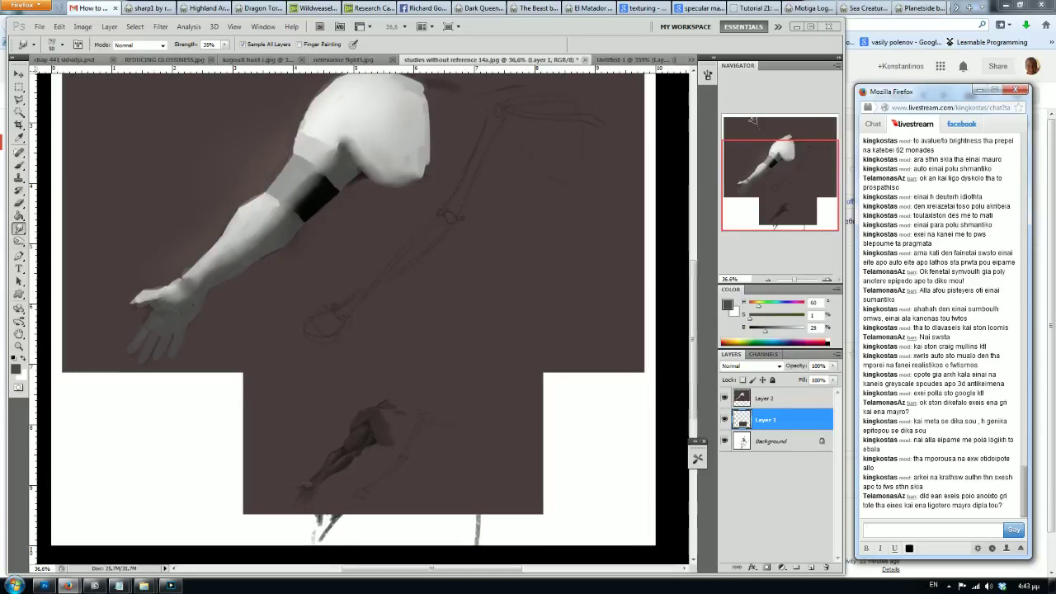
Step: Reply 'nai' and 'ola einai kai kala' in the livestream chat
text(nai)
key(Return)
text(ola einai)
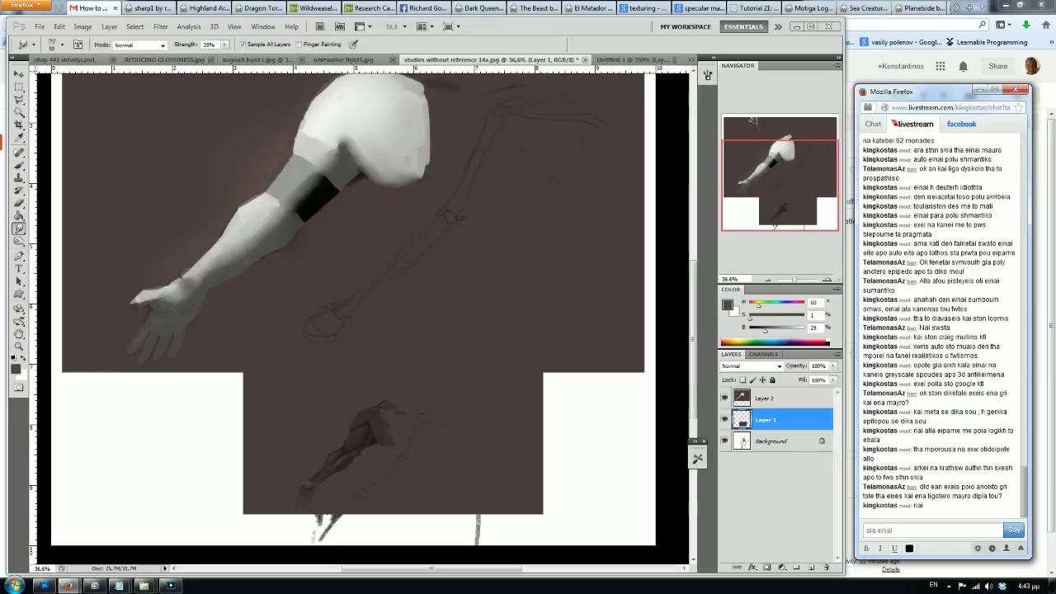
text( kai kala)
key(Return)
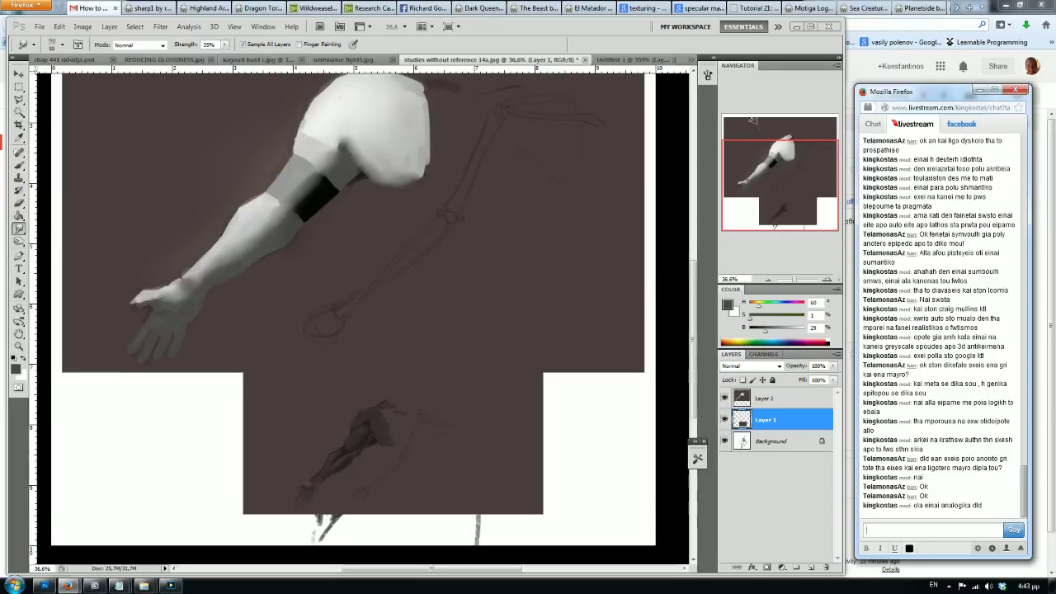
Step: Recentre the view on the arm study using the Navigator box
click(753, 180)
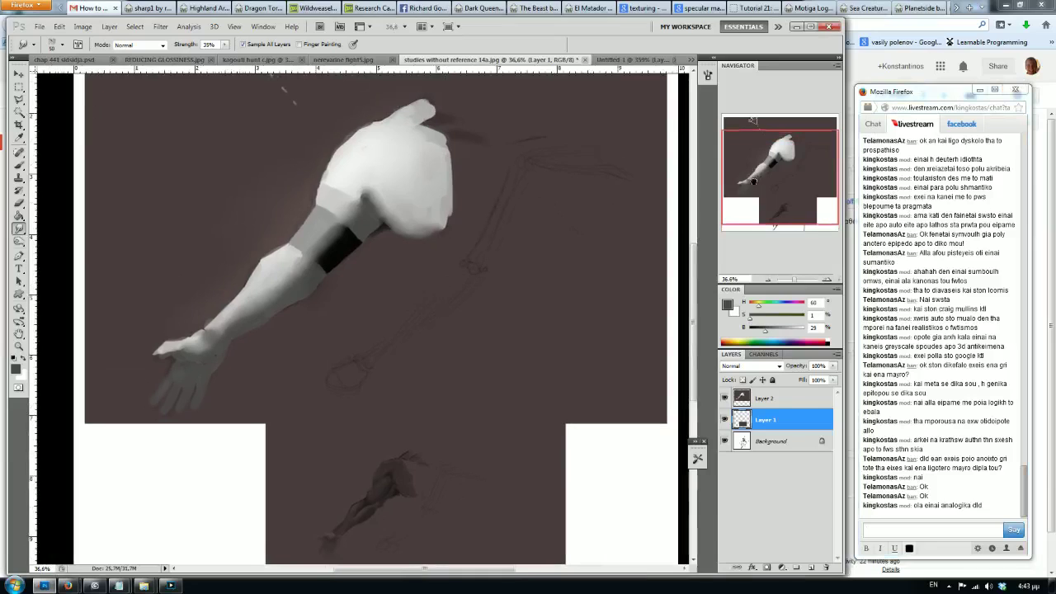
drag(753, 180, 732, 168)
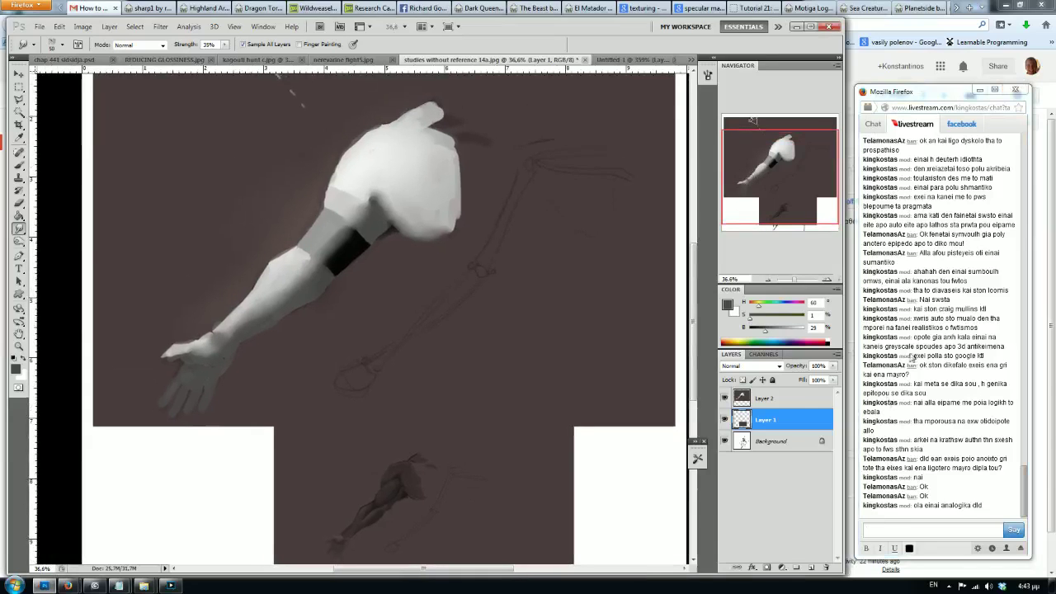
click(892, 532)
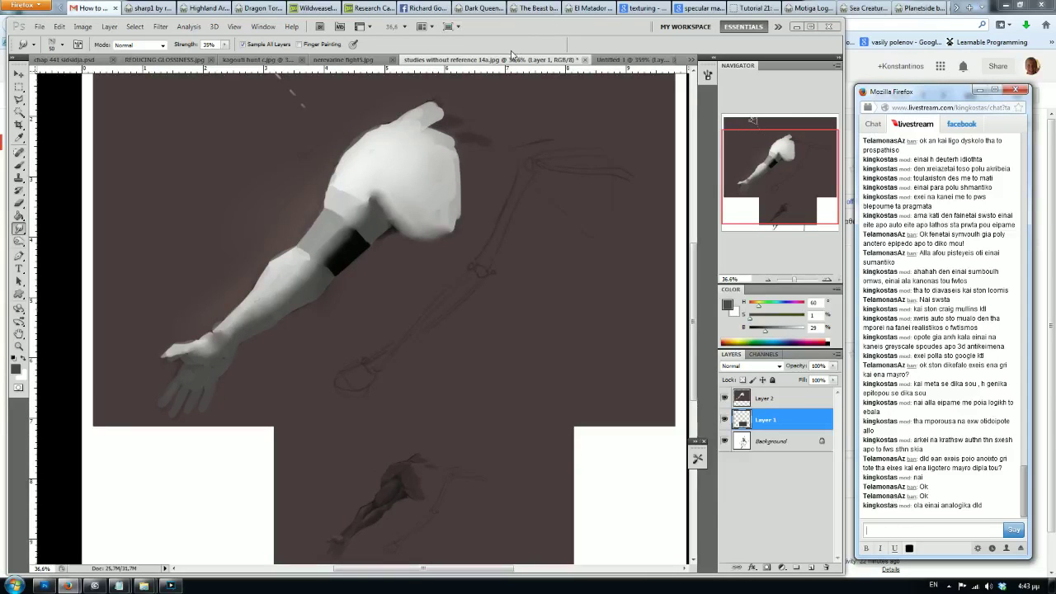
Step: Switch to kagouti hunt c.jpg from the document list, then to nerevarine fight5.jpg
click(692, 61)
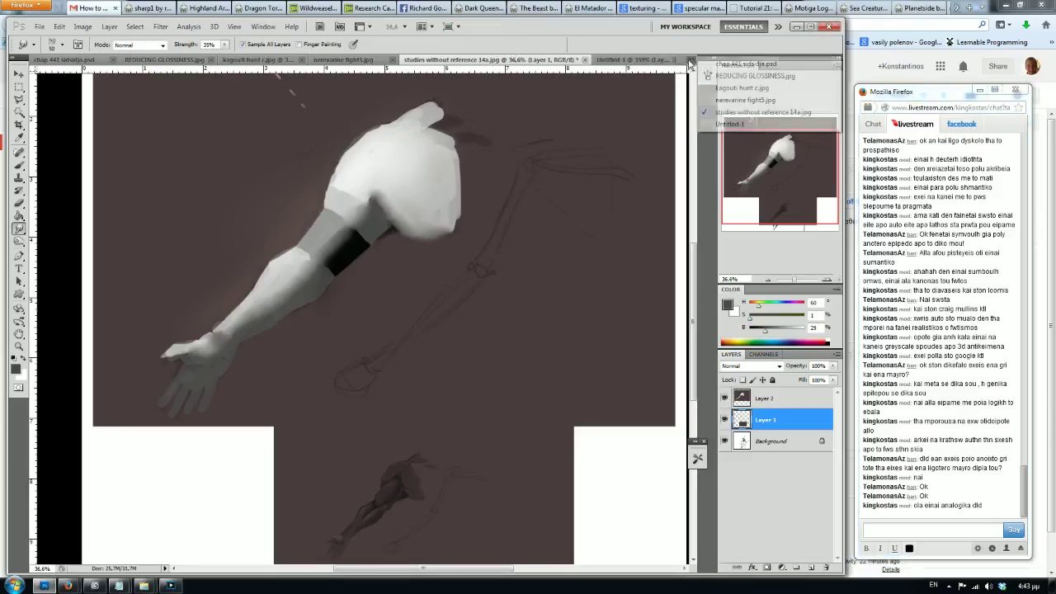
click(725, 87)
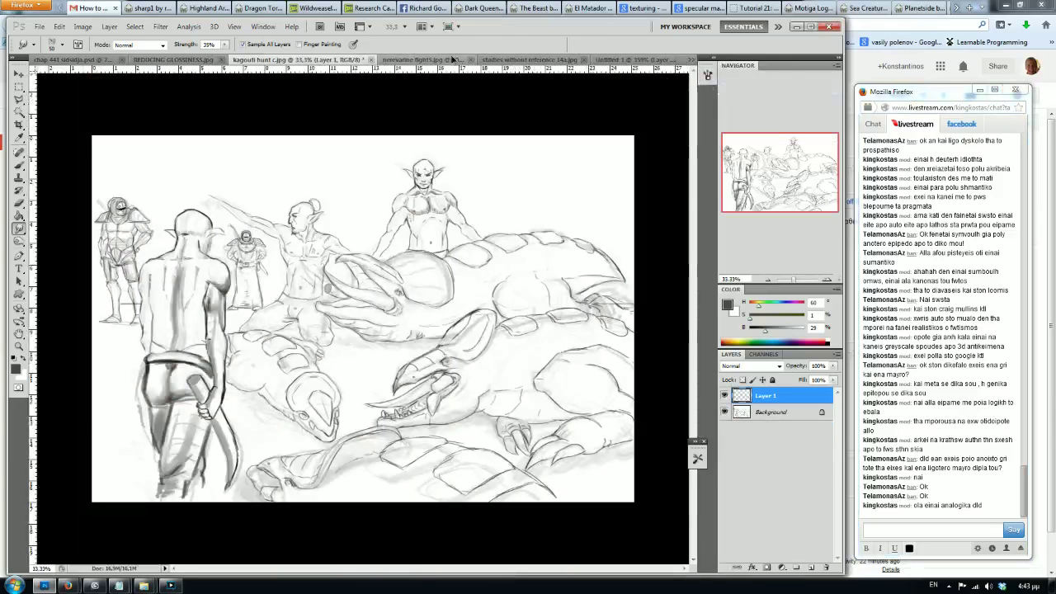
click(417, 60)
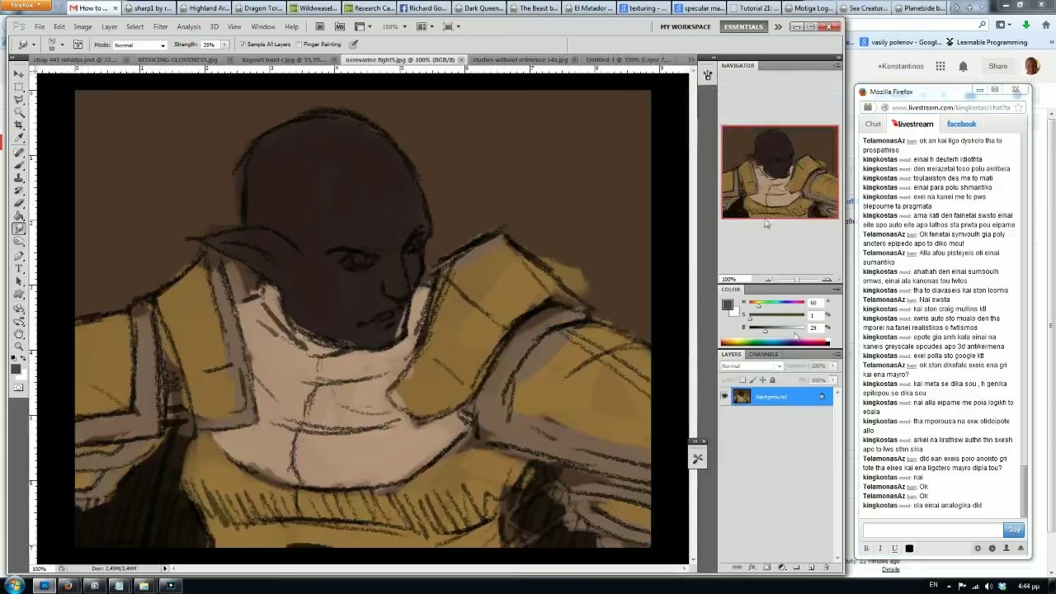
key(alt+Tab)
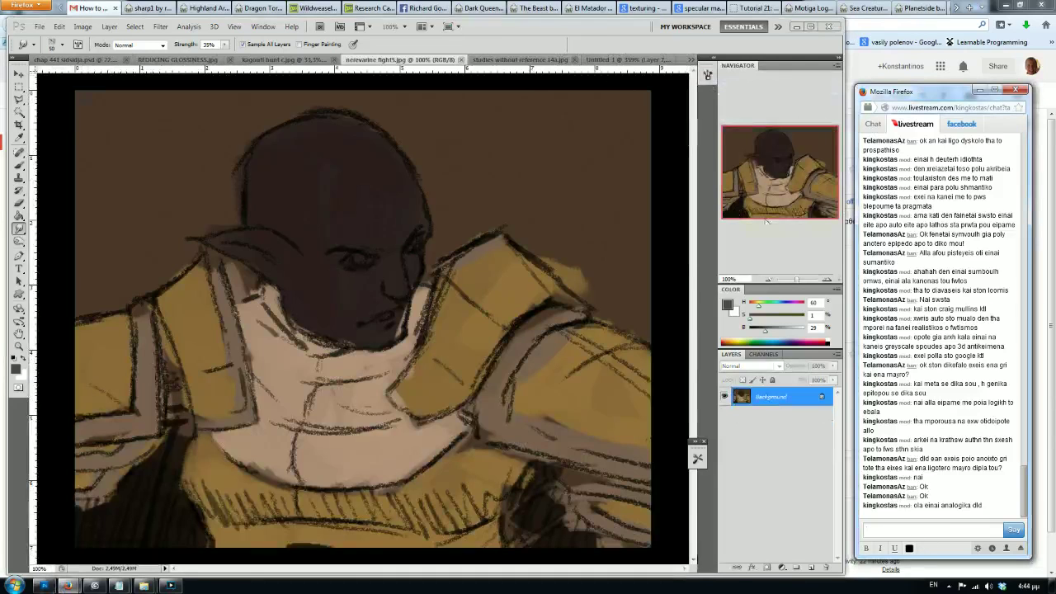
Step: Explain in chat that placing colours works like the earlier value study, just changing material
text(to xrwma)
text( otan bazeis ena edw kai ena ei sthn ousia kaneis to idio pragma pou kaname to pio mau)
key(Return)
text(allazeis material)
key(Return)
text(dhlwneis)
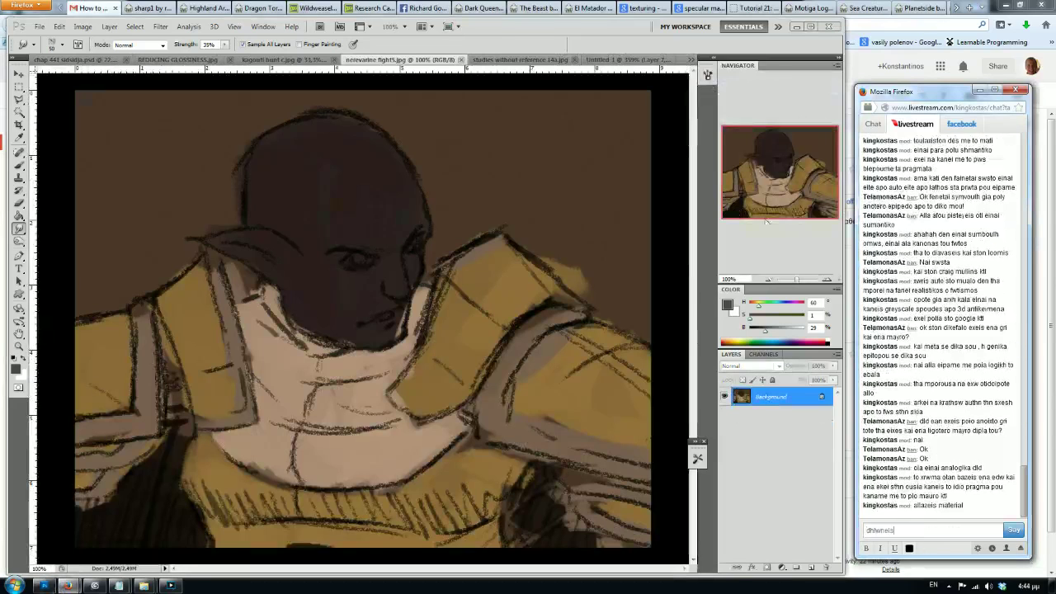
text(iaforetika)
key(Return)
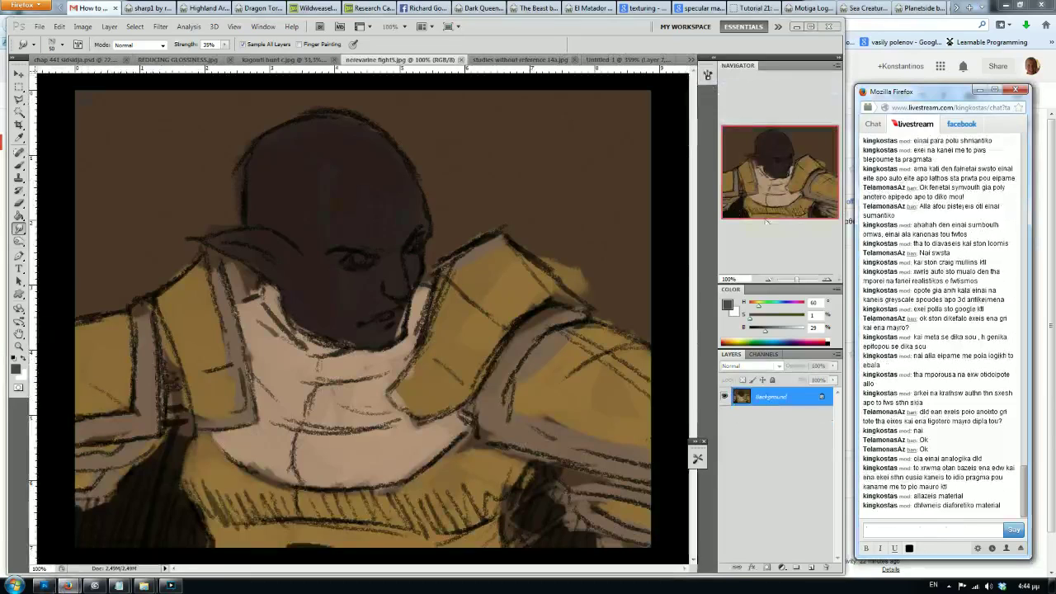
Step: Give the chat the example of the head being darker than the armour, as done before
text(edw px les)
key(Return)
text(oti to kefali einai pio skouro)
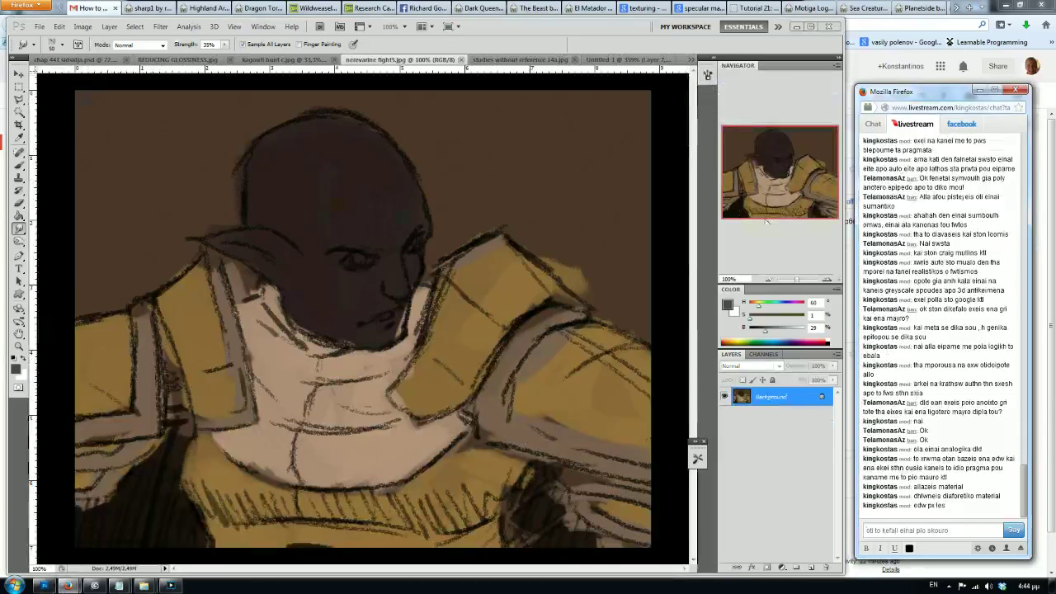
text(po)
text(eksoplismo tou lai)
key(Return)
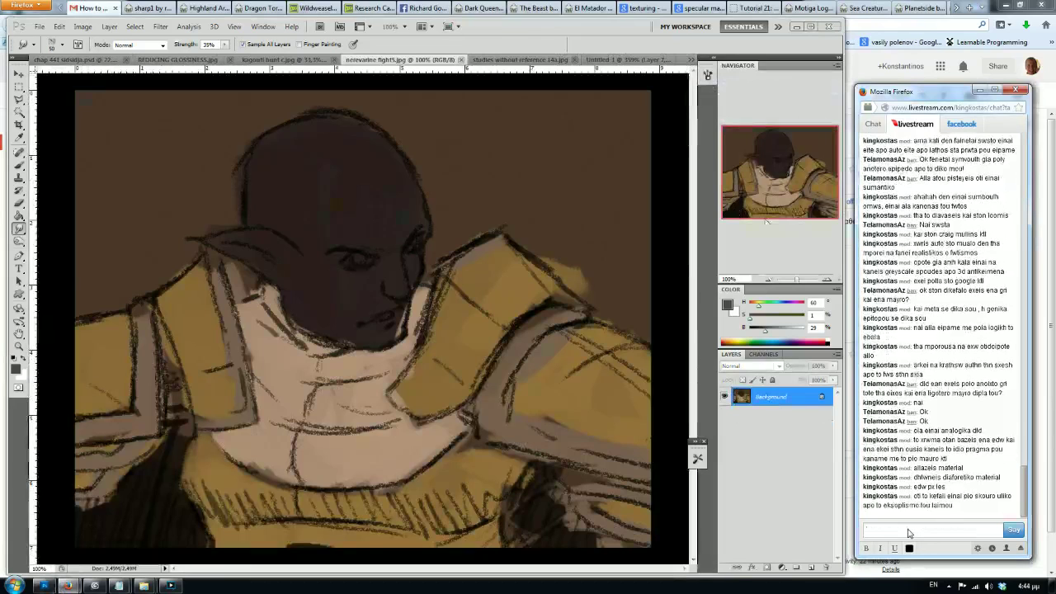
text(apo)
text(pws kaname prin)
key(Return)
Step: Advise in chat to keep the same light-to-shadow difference for each material
text(tha prepei thn)
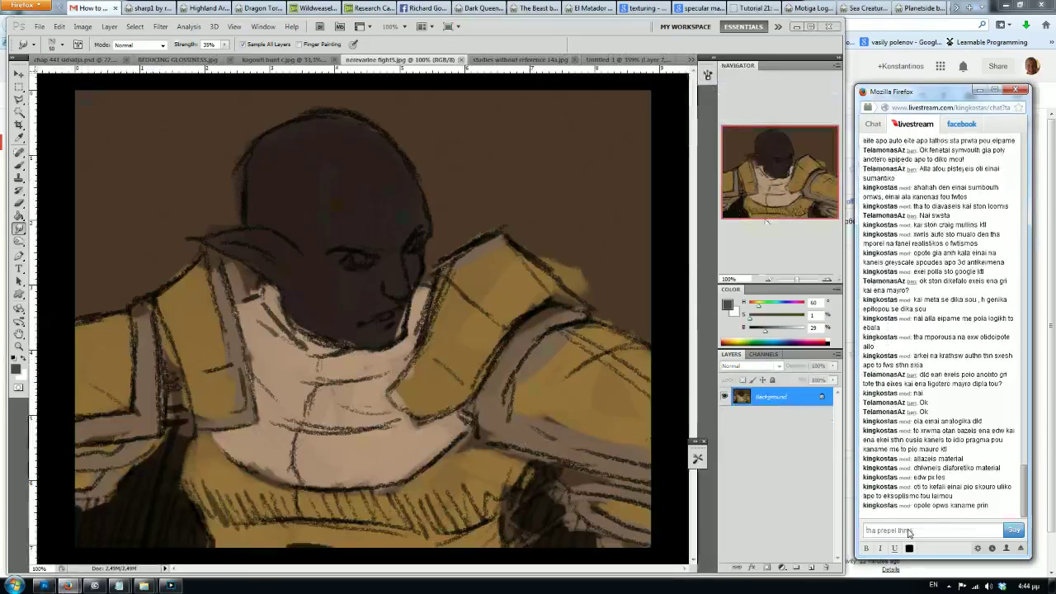
text( diafora apo to fws sthn skia)
key(Return)
text(na)
text( thn krathsw ()
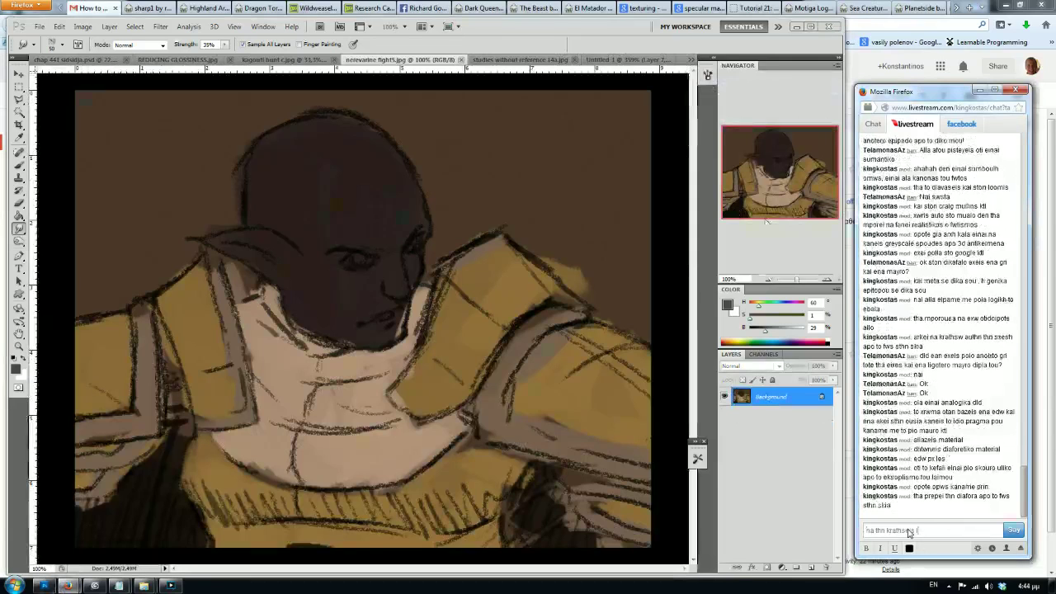
key(Return)
text(kai)
text(ia to ena thn krathseis)
key(Return)
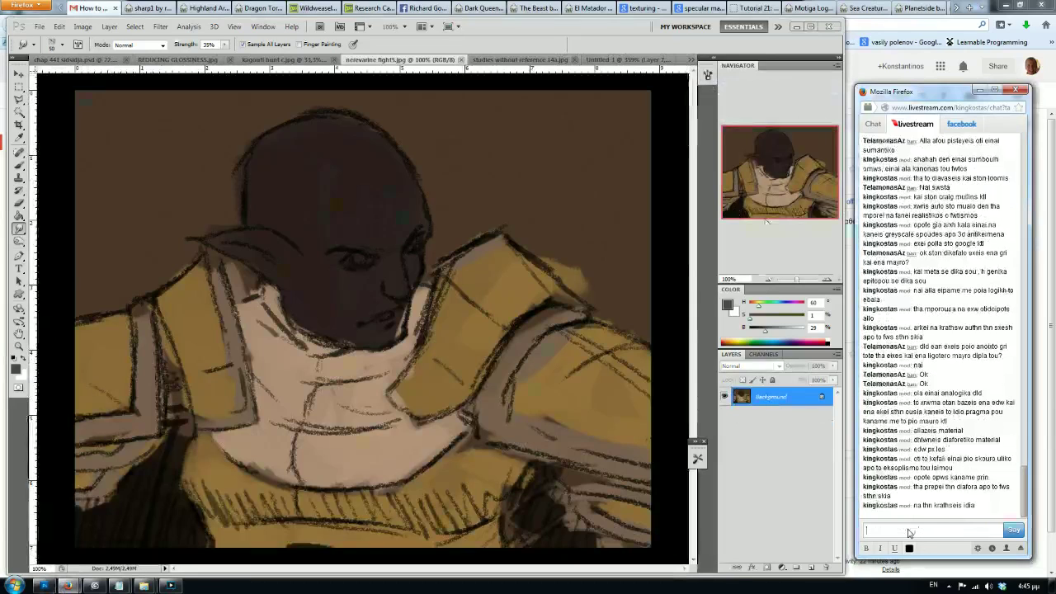
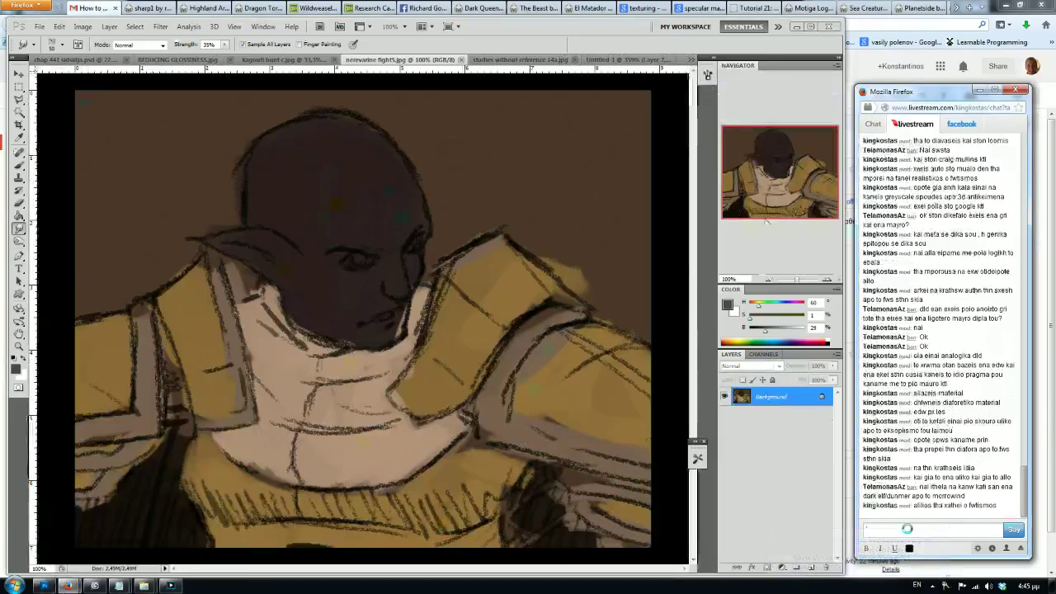
Step: Ask in the livestream chat why it is important ('...giati einai shmantiko?')
text(ok)
text(nai apla)
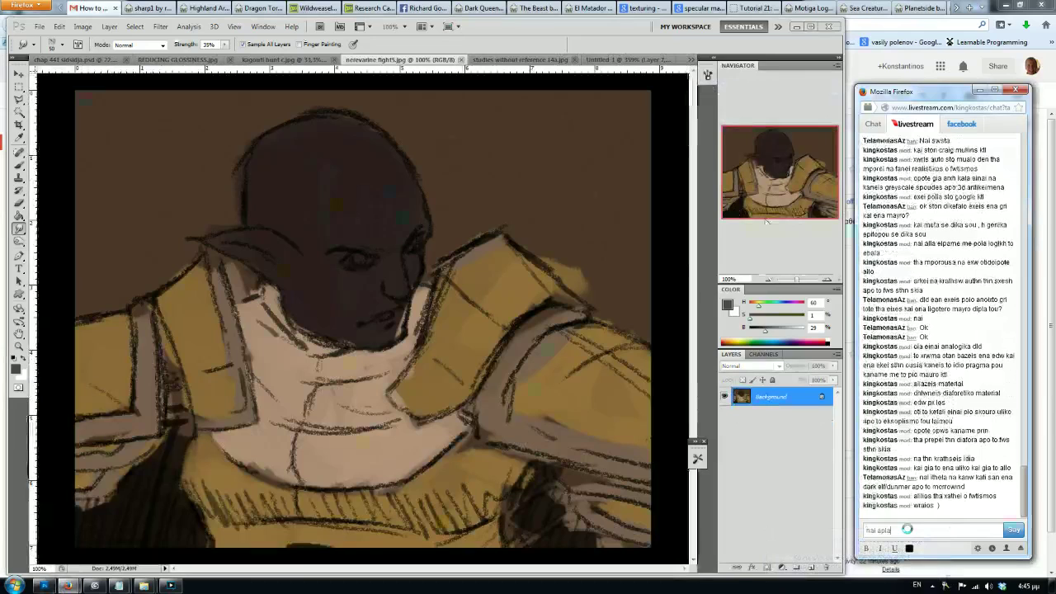
text(talaves giati einai a)
key(BackSpace)
text(shmantiko?)
key(Return)
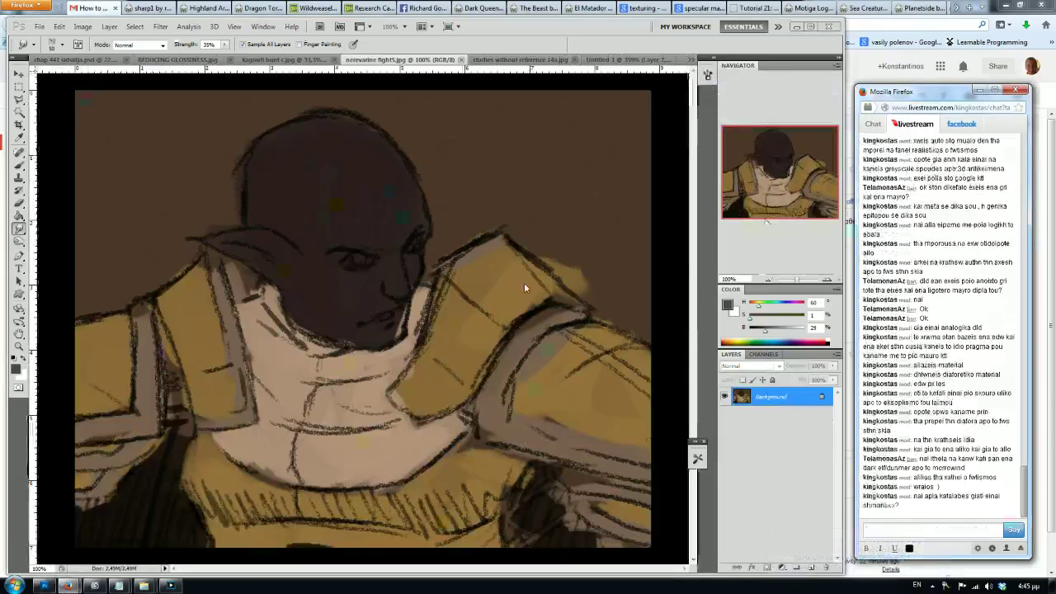
Step: Bring Photoshop forward, select the regular Brush tool, and reply 'mmm' in chat
click(22, 175)
click(19, 164)
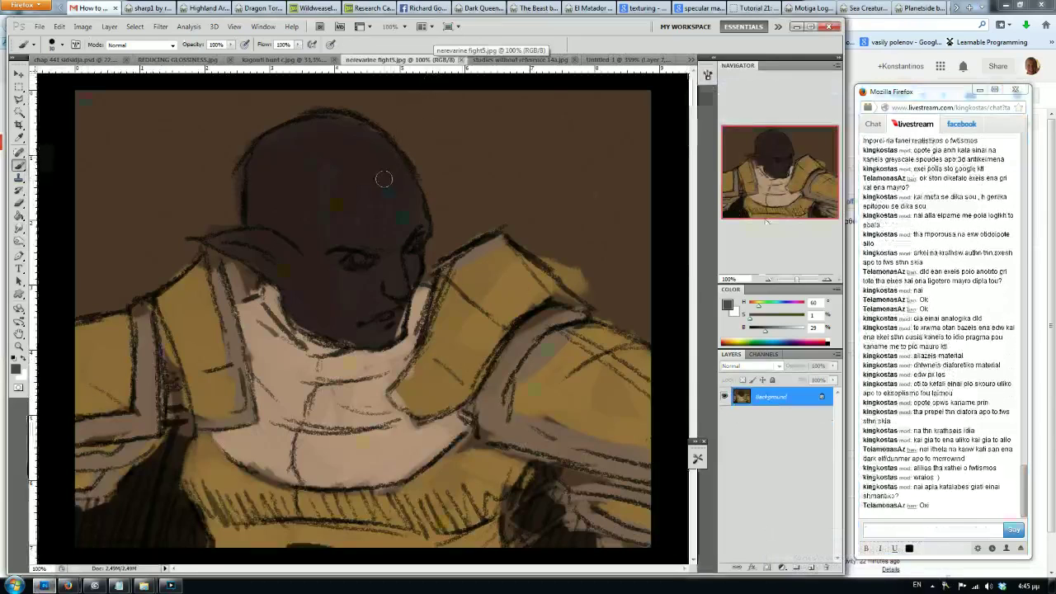
click(891, 527)
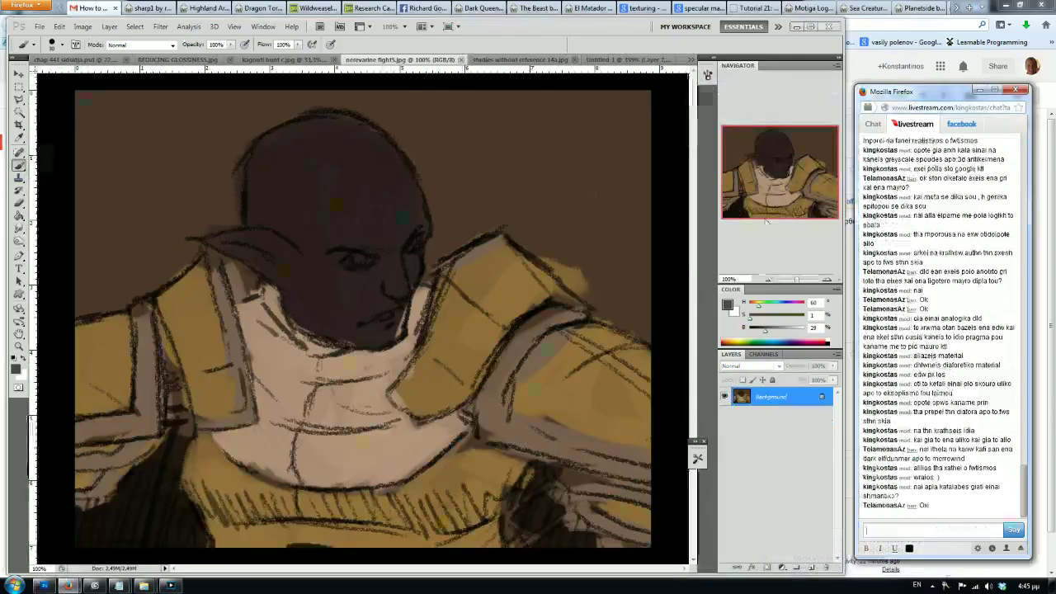
text(mmm)
key(Return)
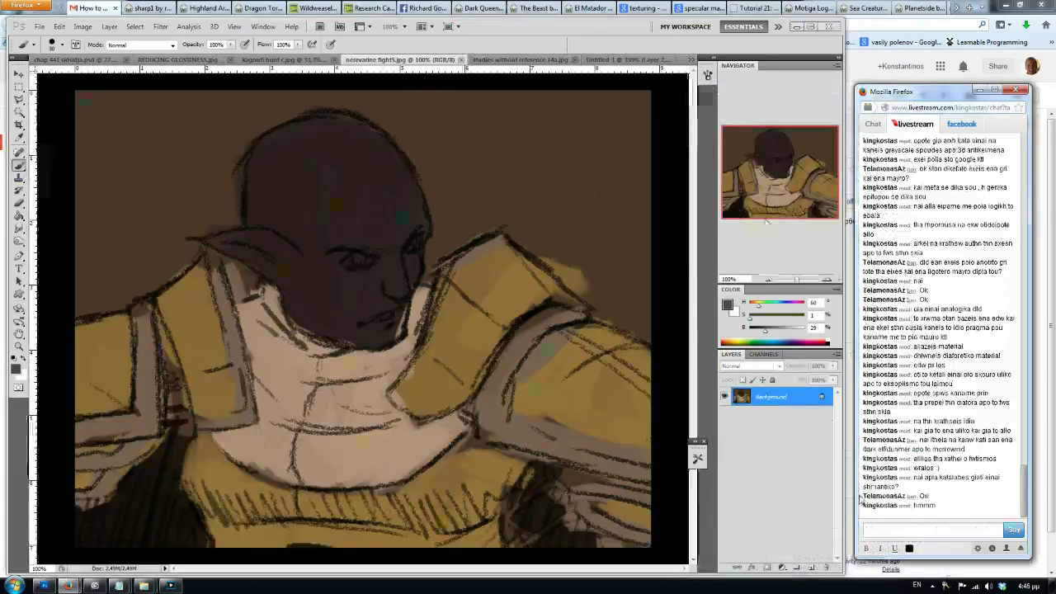
Step: Post in chat that lighting creates the values ('fwtismos dhmiourgei ta values')
text(fwtismos)
key(BackSpace)
key(BackSpace)
text(dhmiourgei ta values)
key(Return)
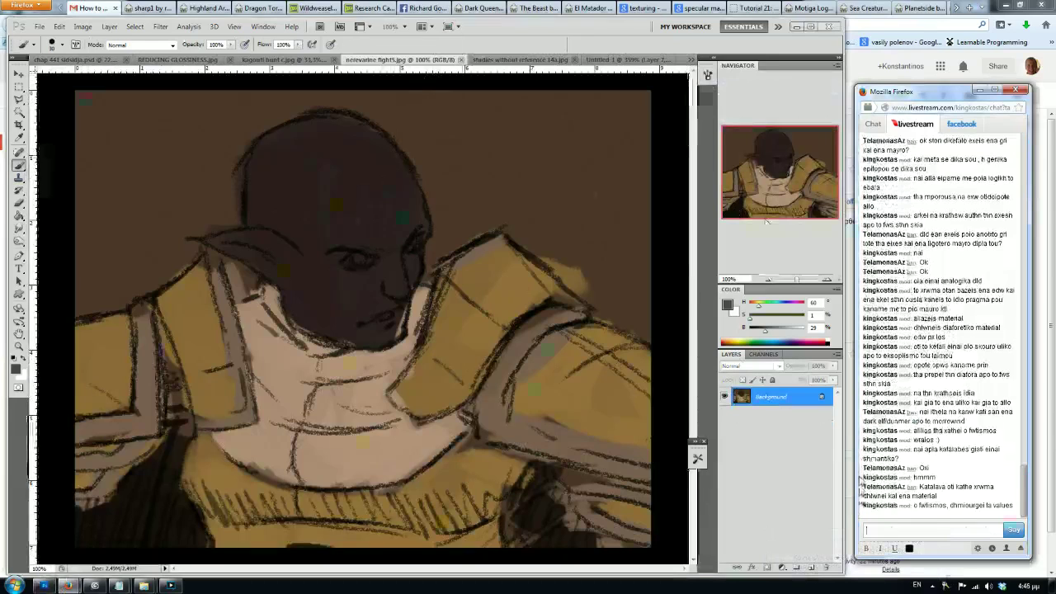
Step: Post that each material has its own separate light and shadow
key(BackSpace)
key(BackSpace)
key(BackSpace)
text(to kathe material)
key(Return)
text(exei kseixwris)
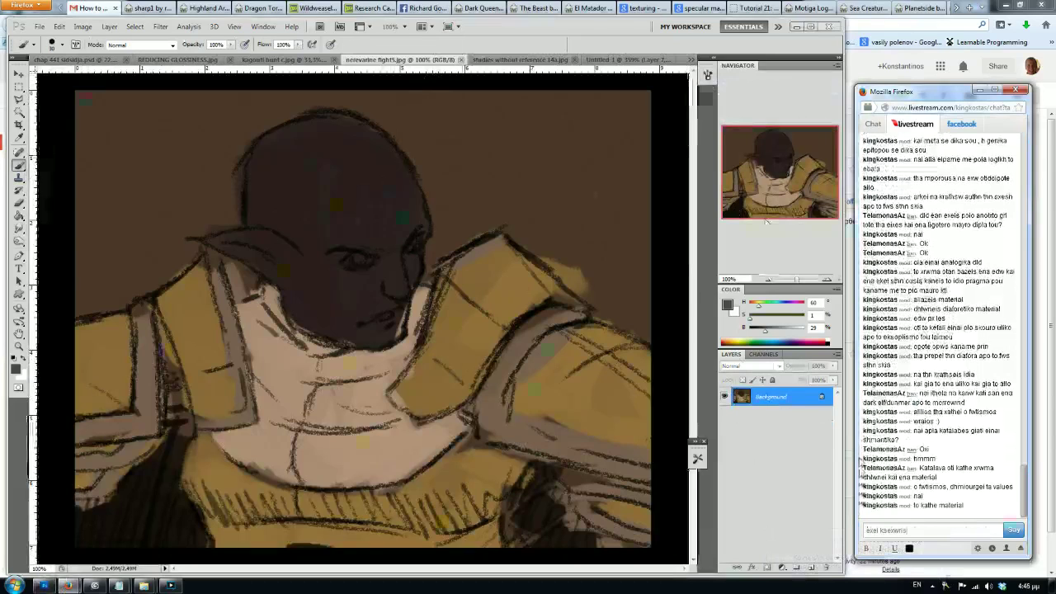
text(th)
text(mh)
text(o fws)
text( kai skia)
key(Return)
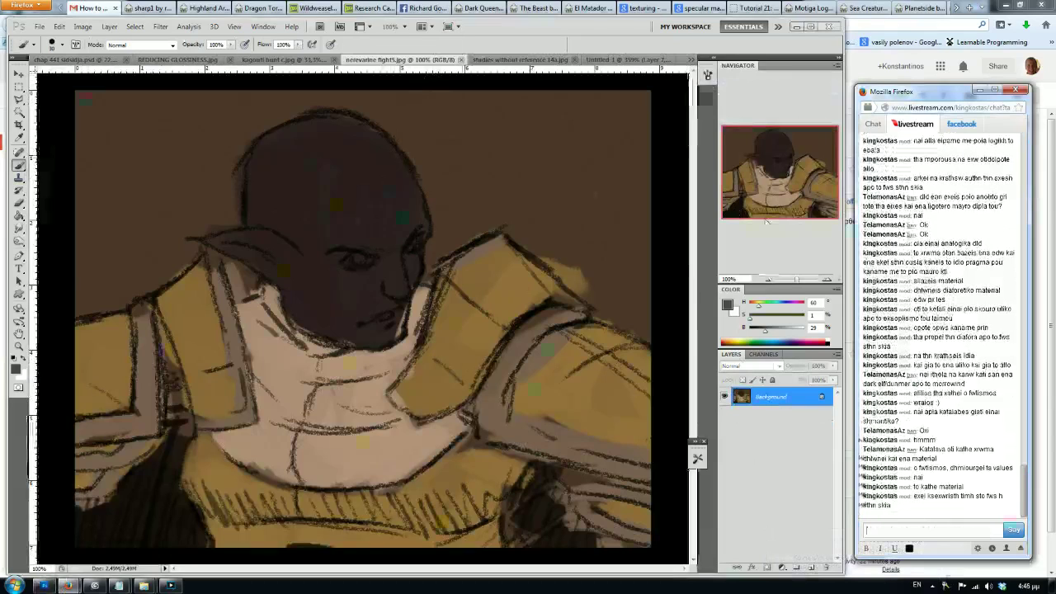
Step: In 'studies without reference 14a', zoom in and lighten the forearm's mid-grey band with sampled light grey
click(276, 60)
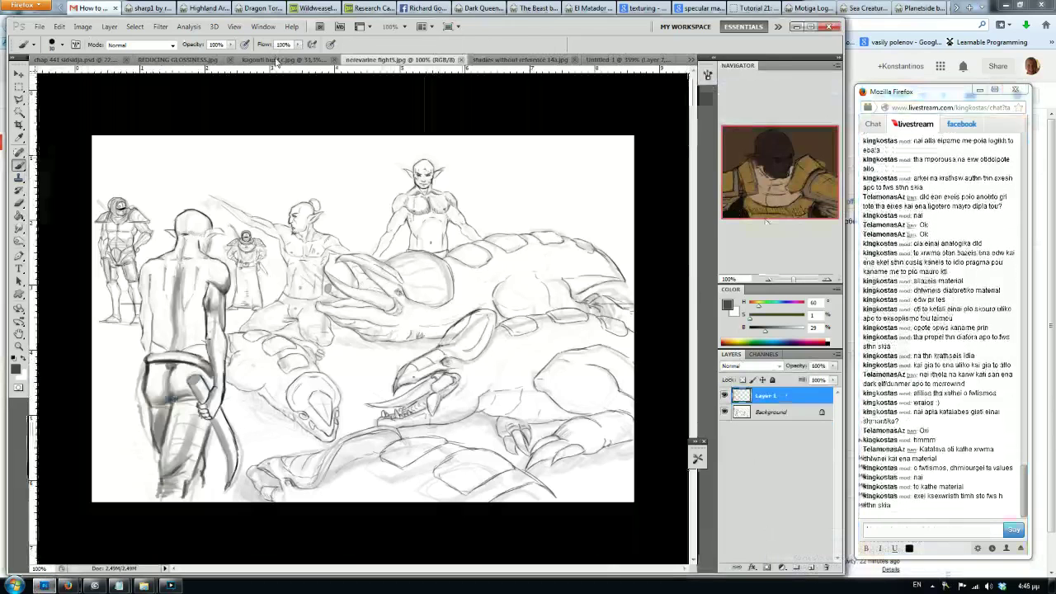
click(176, 60)
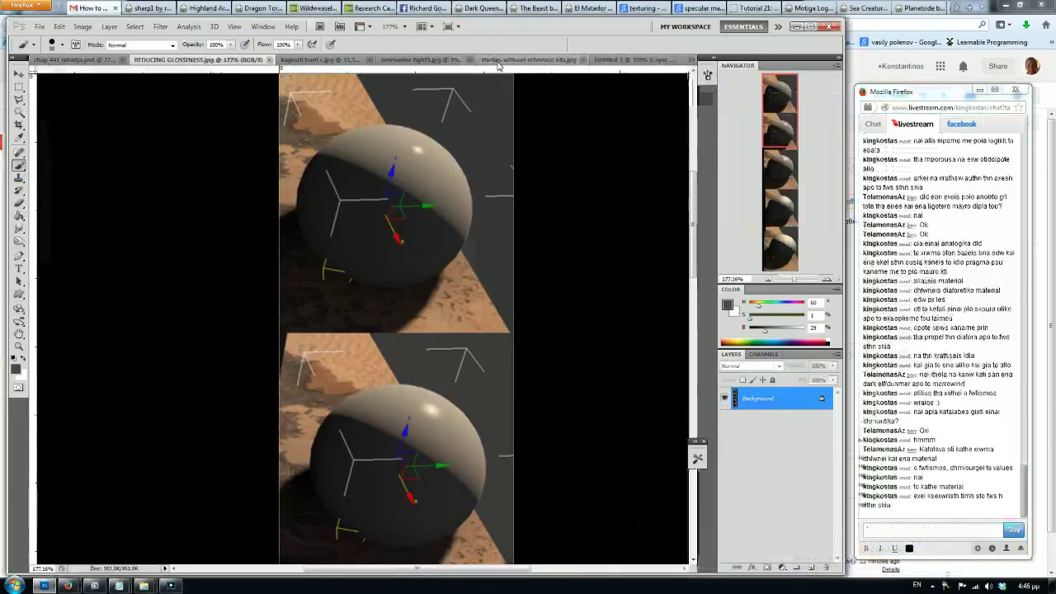
click(498, 60)
scroll(363, 193, up, 3)
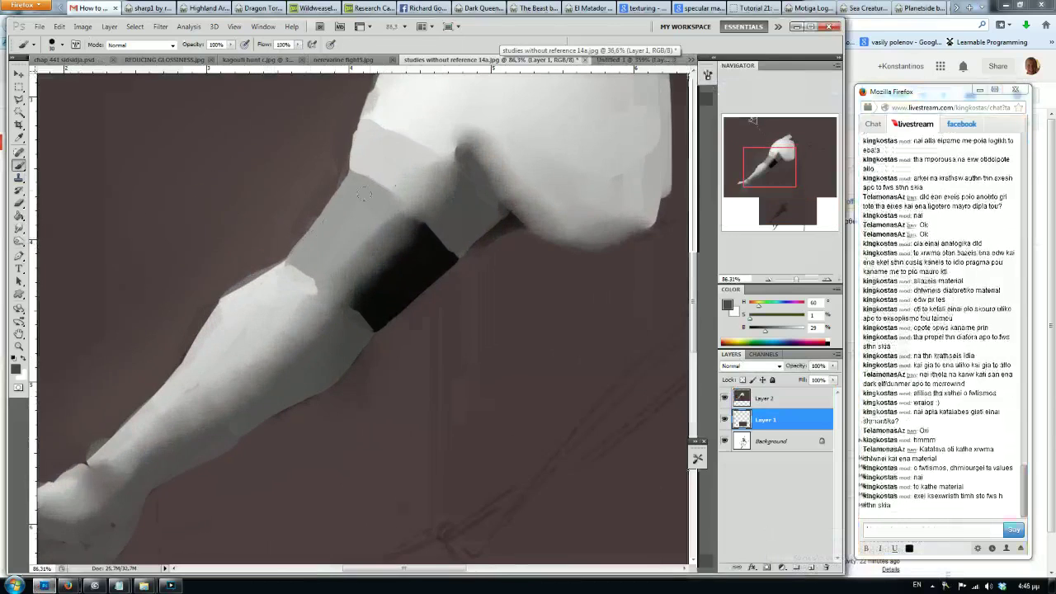
alt+click(276, 278)
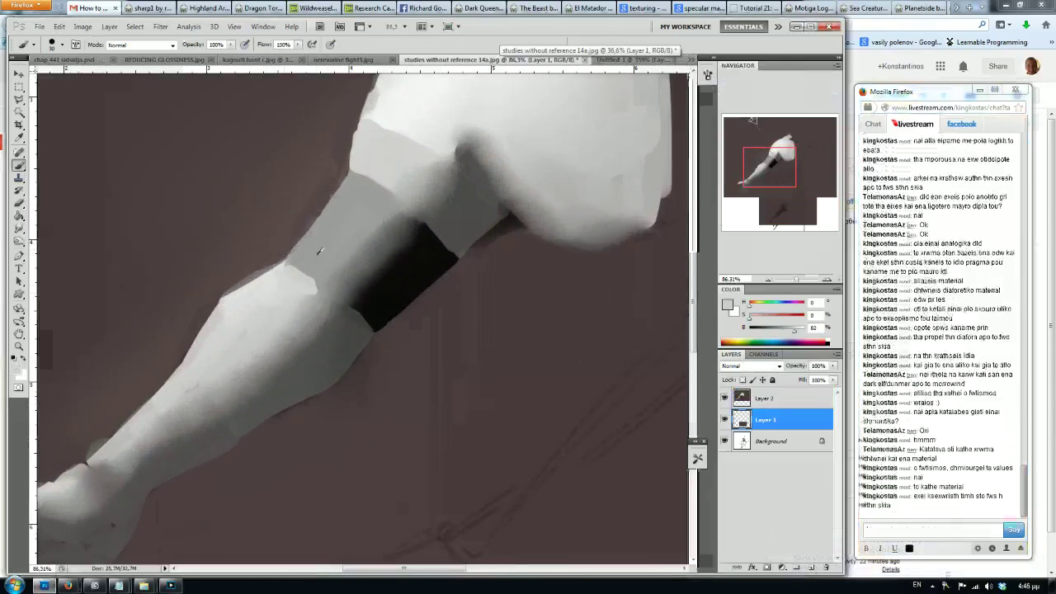
drag(320, 251, 346, 219)
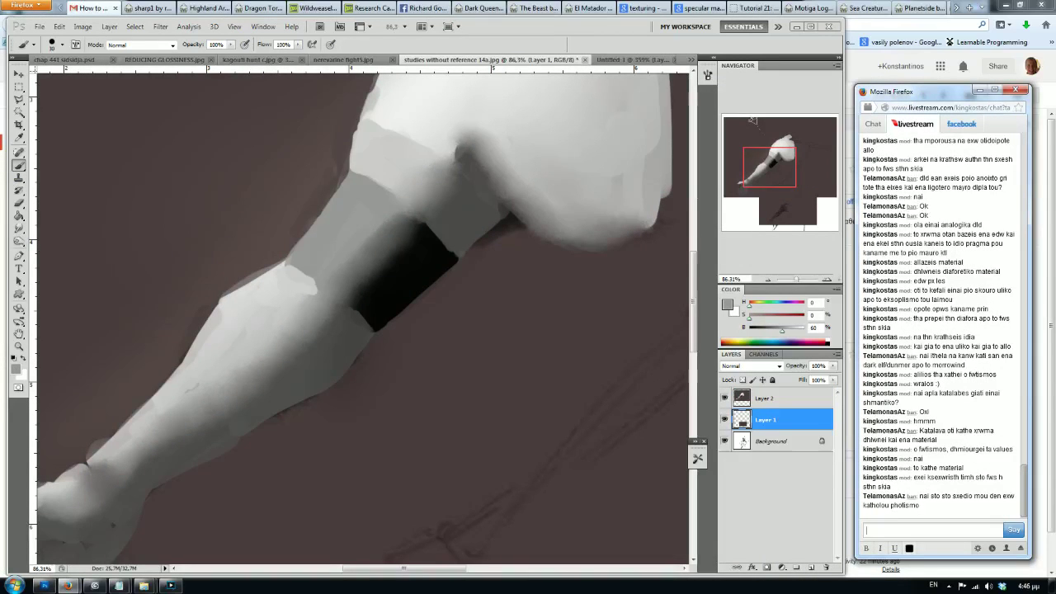
Step: Explain in chat that the skin and the biceps' grey material read as two materials, both in light
text(genika)
text(w)
text(, )
text(akoma kai otan baleis)
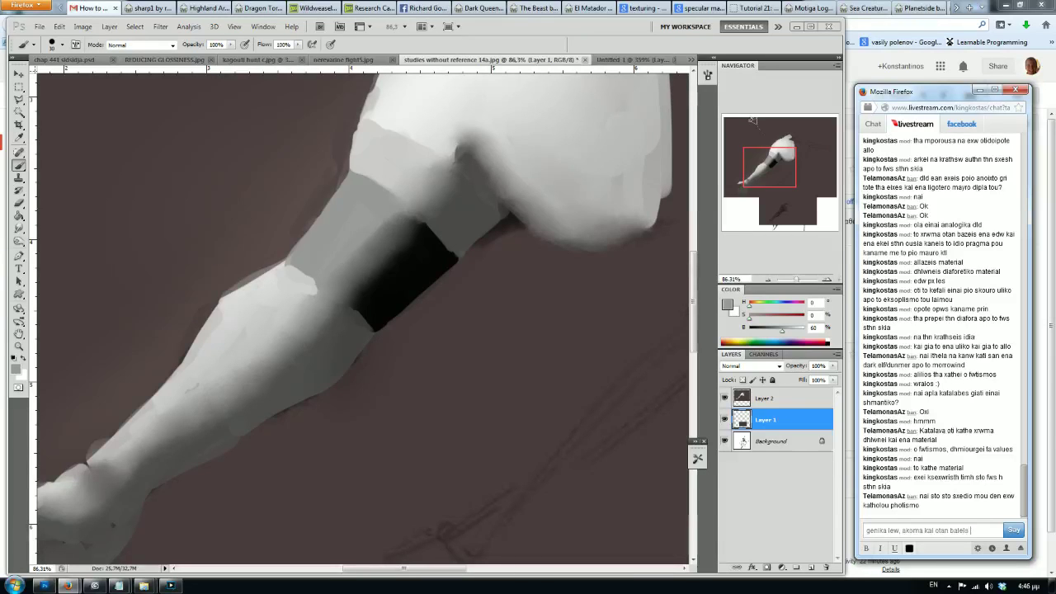
text(tismo tha prepei na fanei oti exeis 2 diaforetika ulika)
key(Return)
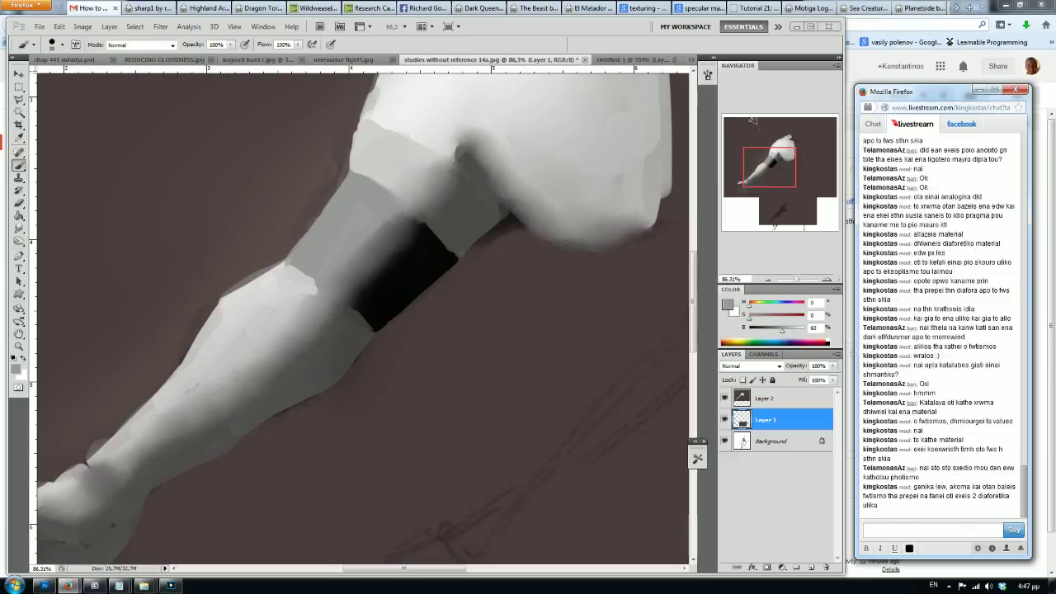
text(opote edw, enw kai to aspro tou dermatos)
text(ai to mauro )
text(utou)
key(BackSpace)
key(BackSpace)
key(BackSpace)
key(BackSpace)
key(BackSpace)
key(BackSpace)
key(BackSpace)
key(BackSpace)
text(gkri )
text(autou tou pragmatos sto )
text(dikefalo)
key(Return)
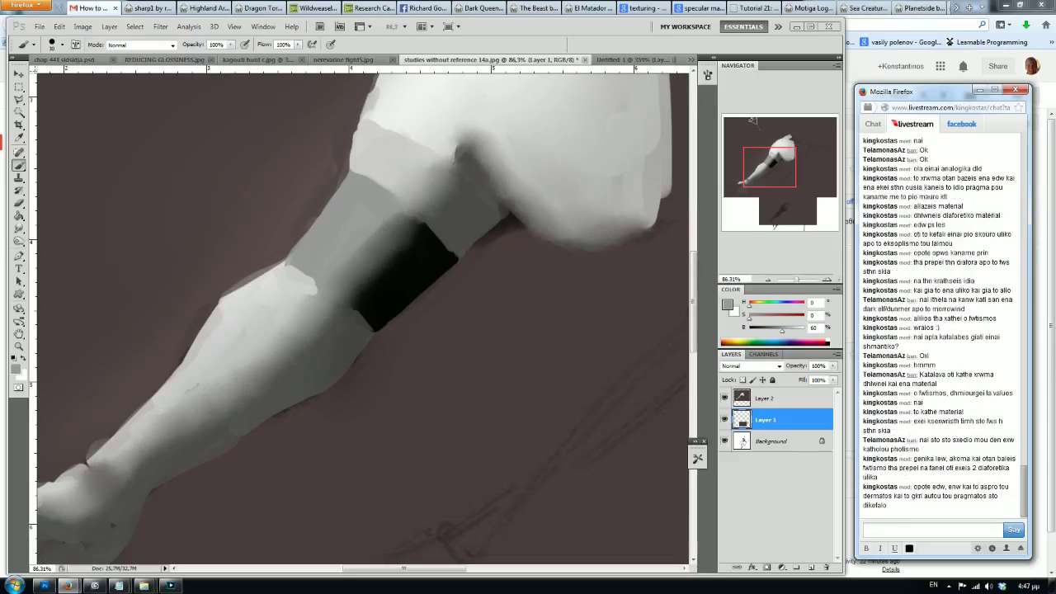
text(einai kai ta 2 sto fws)
key(Return)
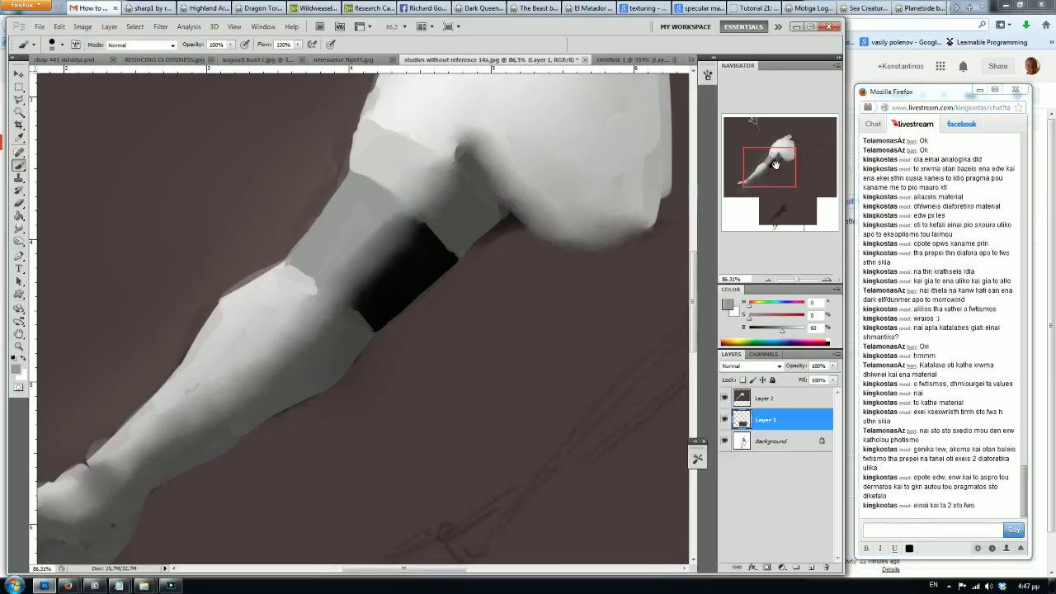
Step: Pick a lighter grey and add a new Layer 3 above Layer 2
drag(282, 300, 359, 358)
alt+click(348, 358)
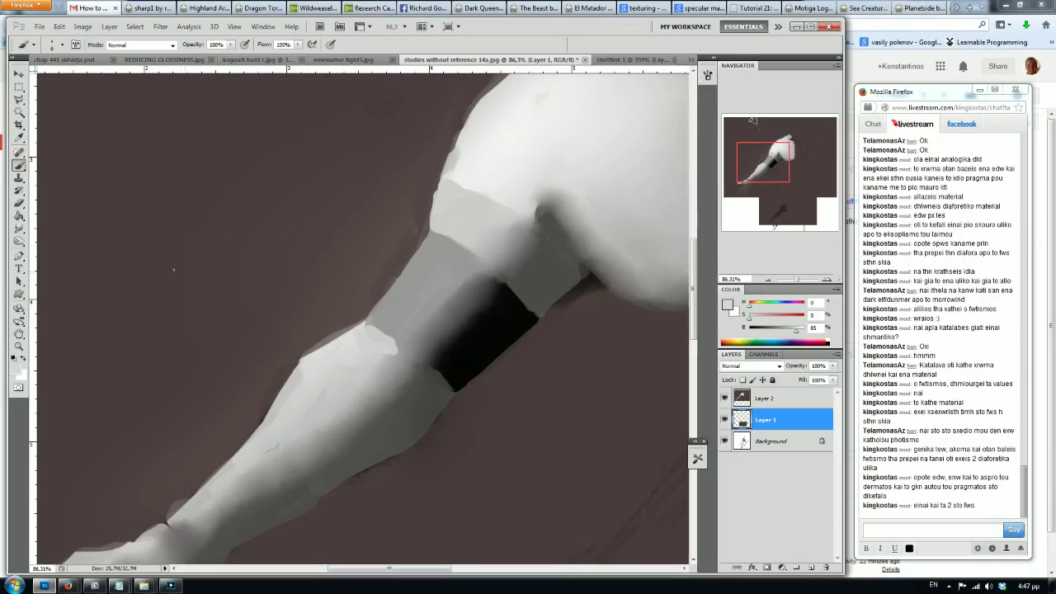
click(749, 403)
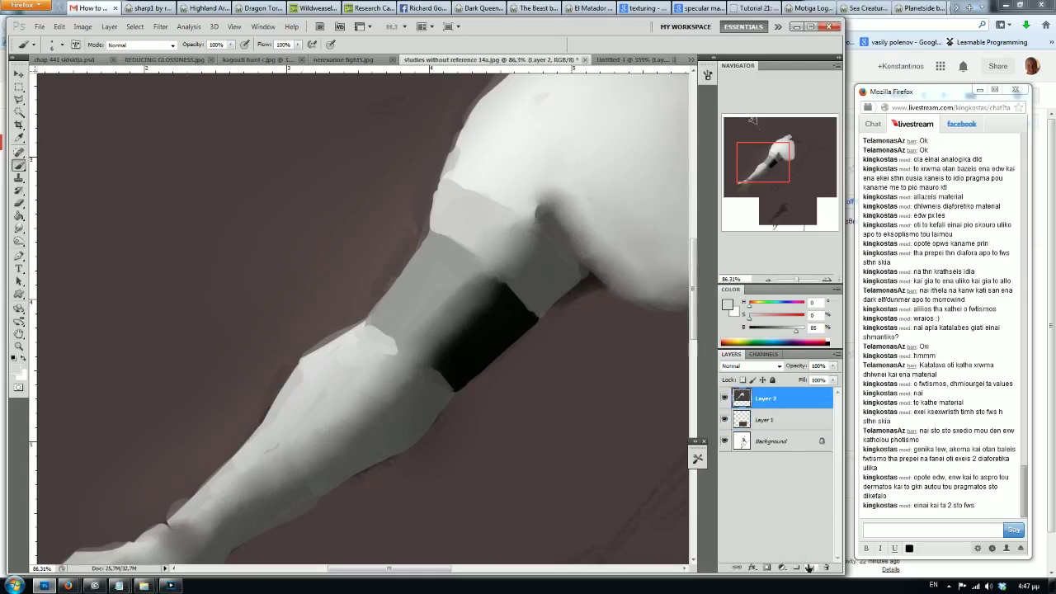
click(811, 568)
Step: Sketch two cone-and-ellipse diagrams with stick lines to the left of the arm
mouse_move(226, 246)
mouse_down()
mouse_move(257, 299)
mouse_move(195, 288)
mouse_up()
drag(168, 246, 212, 273)
mouse_move(327, 184)
mouse_down()
mouse_move(366, 251)
mouse_move(301, 217)
mouse_up()
drag(321, 187, 318, 189)
drag(244, 149, 308, 194)
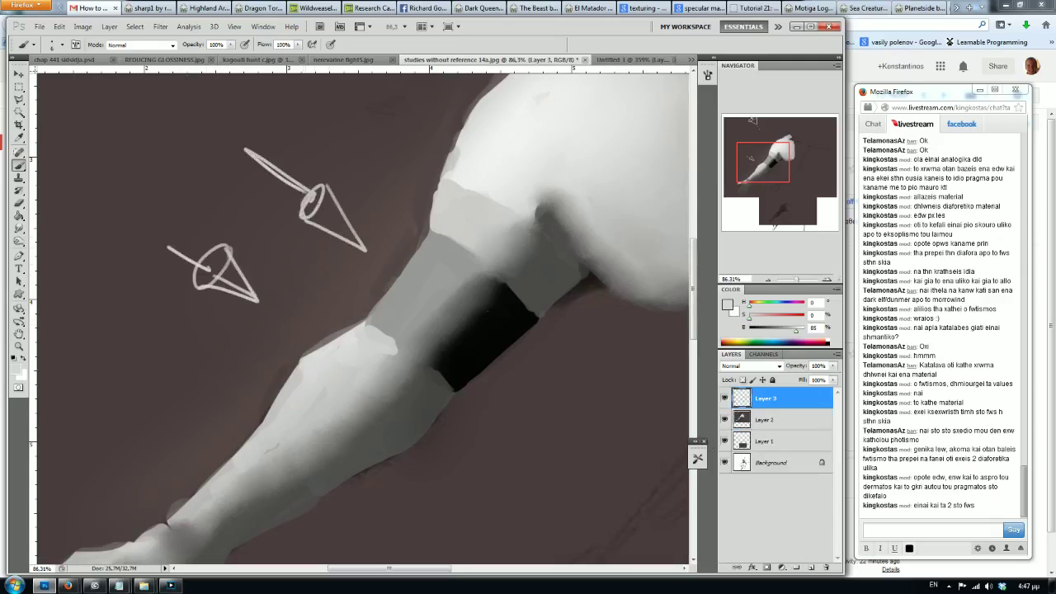
Step: Reply in chat that they have different values, then send 'nice'
click(901, 531)
text(oun dialetiko value)
key(Return)
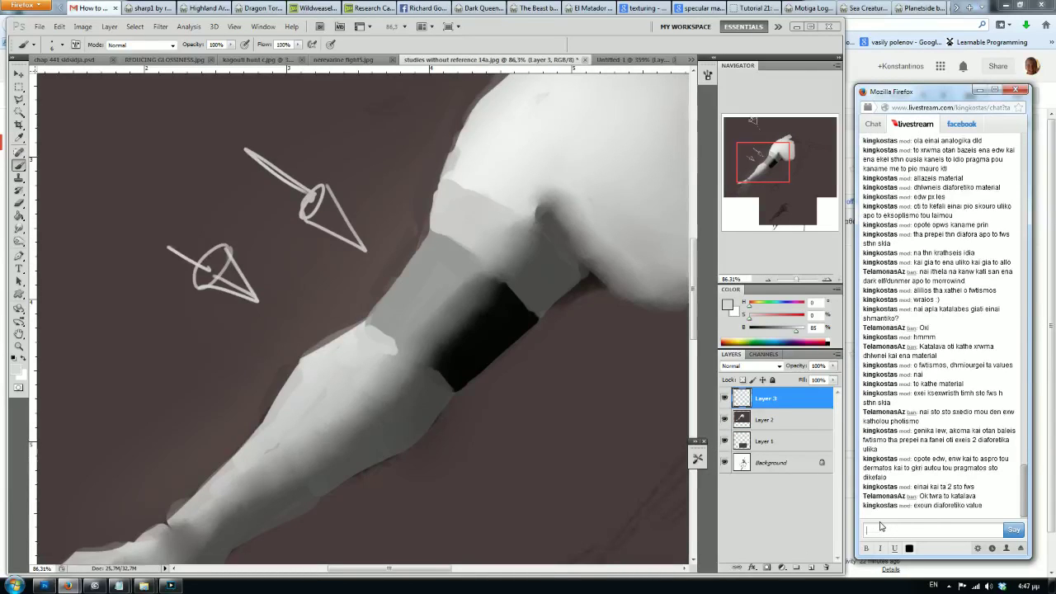
text(nice)
key(Return)
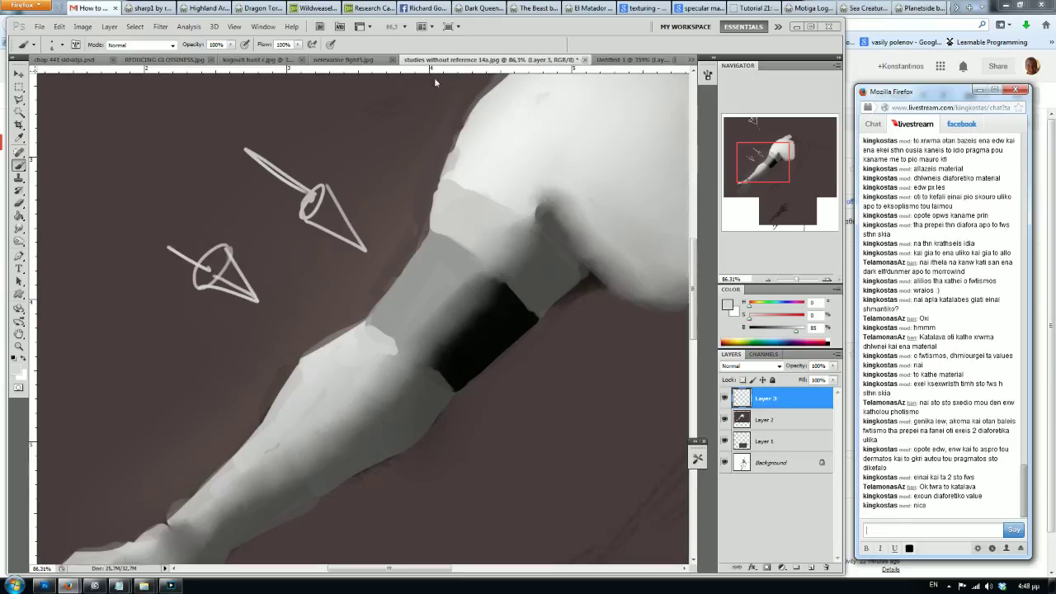
drag(770, 176, 770, 164)
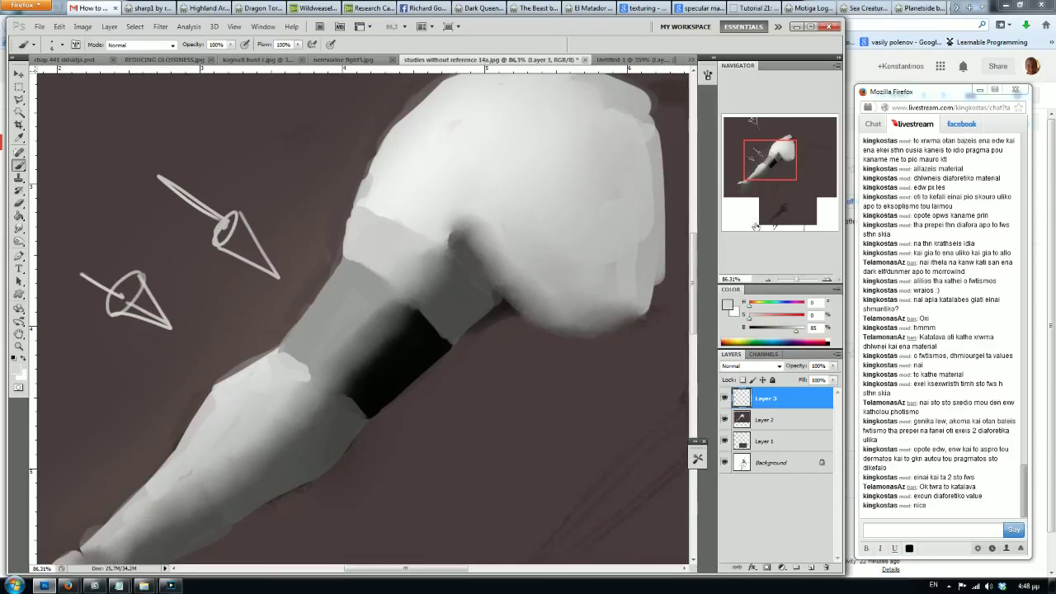
click(880, 528)
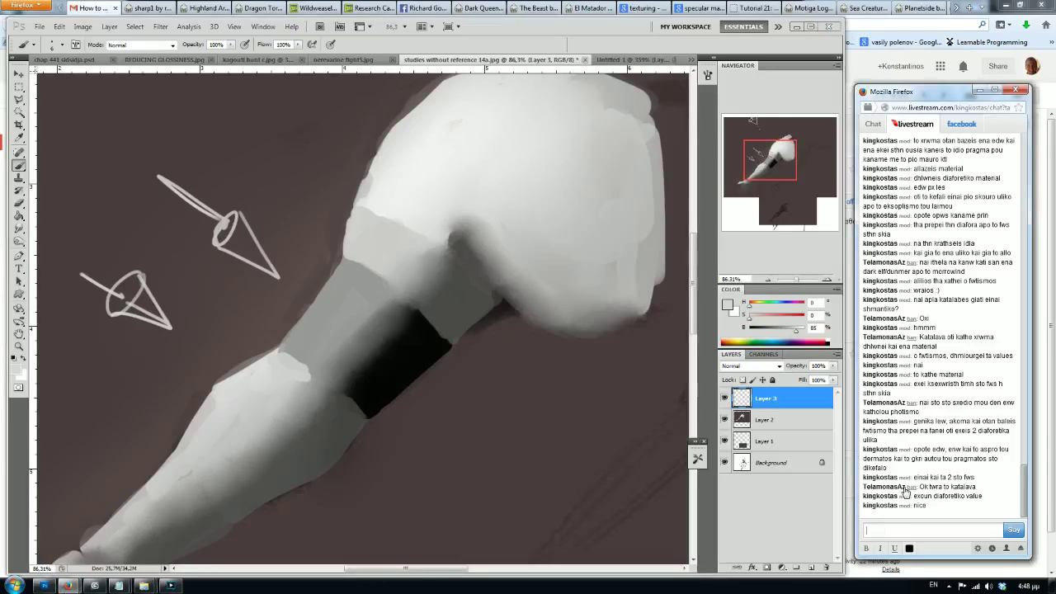
text(optoe nai auth einai h deuterh i)
text(diothta apo ta values)
key(Return)
text(s)
text(thn ousia auta einai ta basika)
key(Return)
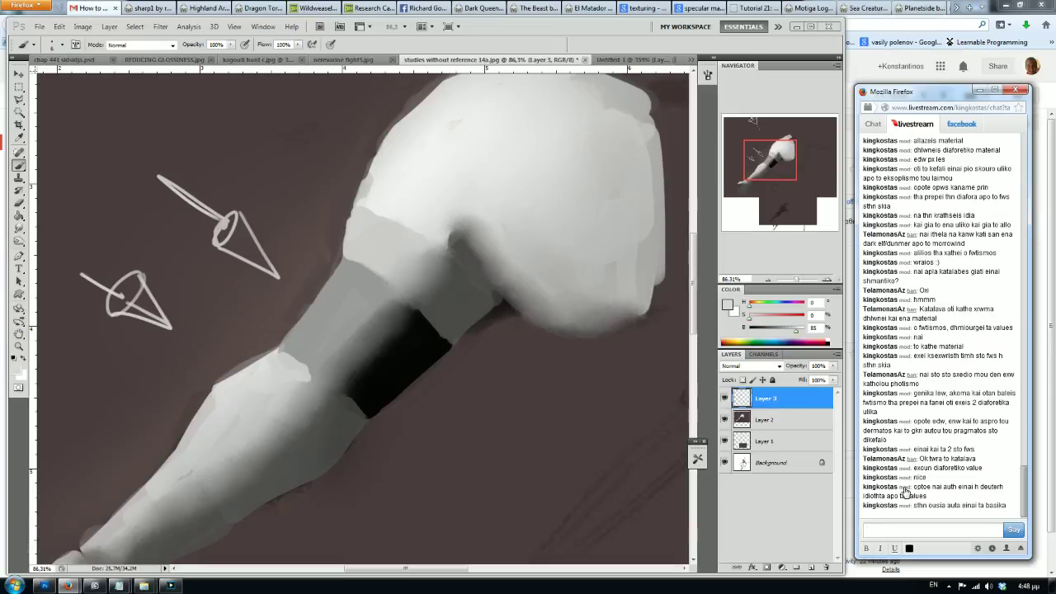
text(palioi)
text(wgra)
text(oi kanane spoudes)
text( se aspromaulra glupta)
text( gia na kanoun proponhsh)
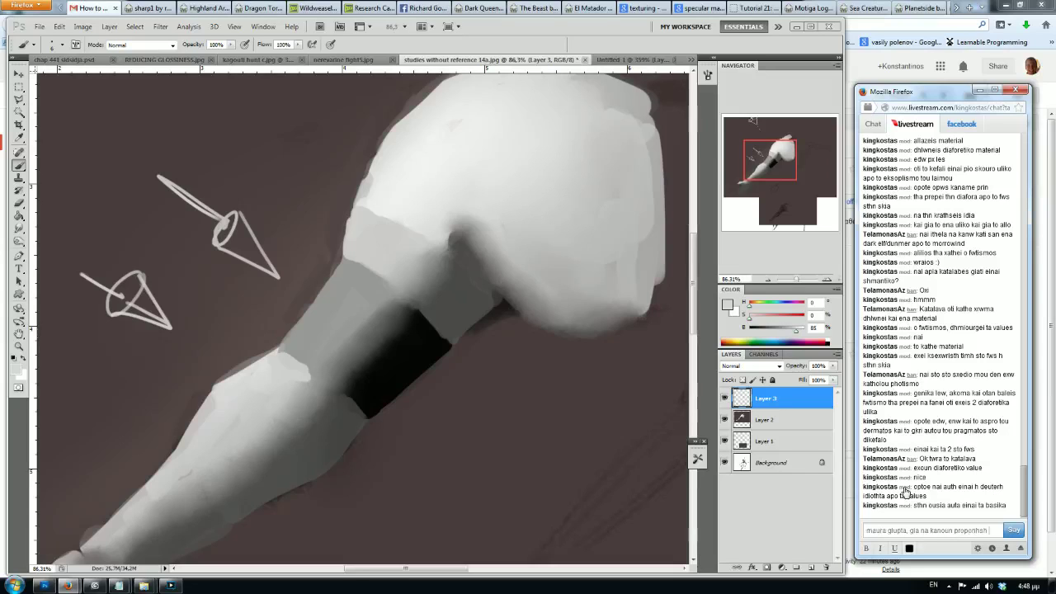
text(ta basika values)
key(Return)
Step: Post in chat about painting many materials and adding more values once the logic is understood
text(kai me)
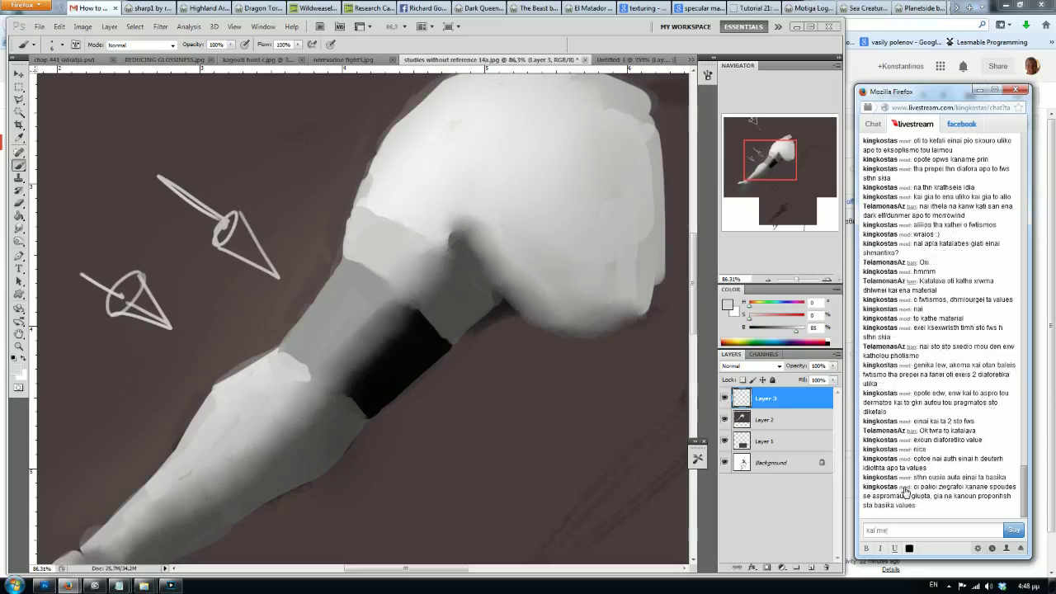
text(ta kanane genika me polla material idi)
key(Return)
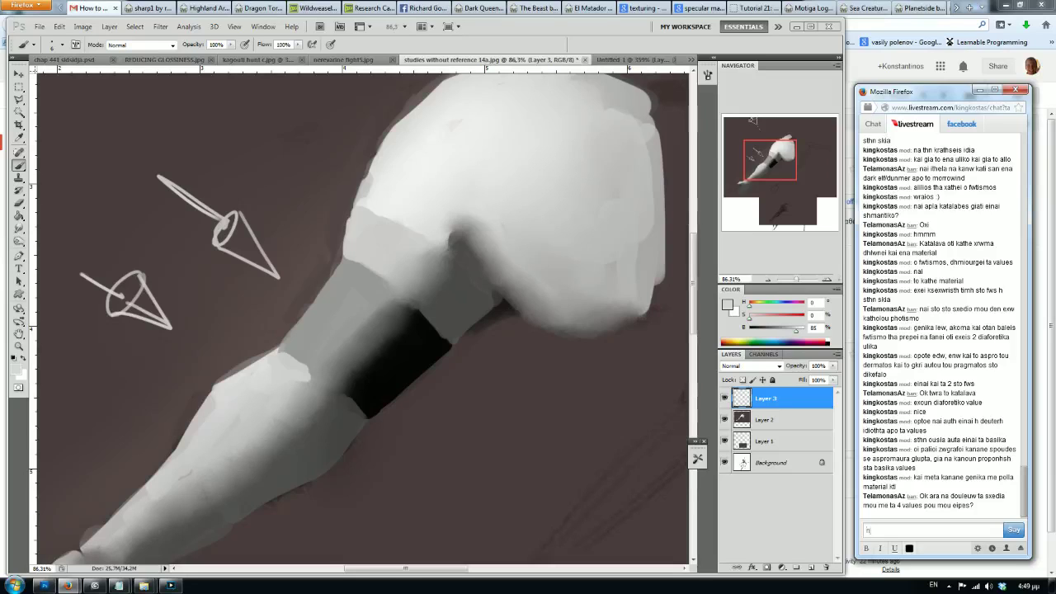
text(kai meta oso katalabaineis thn logikh)
text( mporeis na baleis kai alla values, alla)
text( panta gia 1 uliko)
key(Return)
Step: Explain that each material gets 4 values, and another material gets another 4
text(px ex)
text(4 values ka)
key(BackSpace)
key(BackSpace)
text(gia ena)
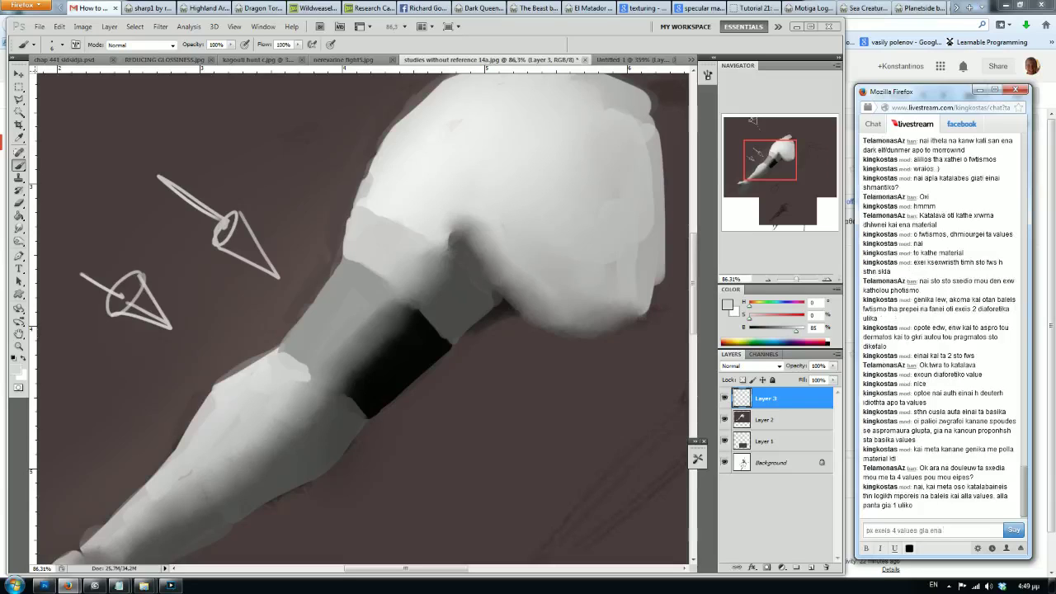
text(ayer)
key(Return)
text(gia allo uliko tha exeis alla 4 values)
key(Return)
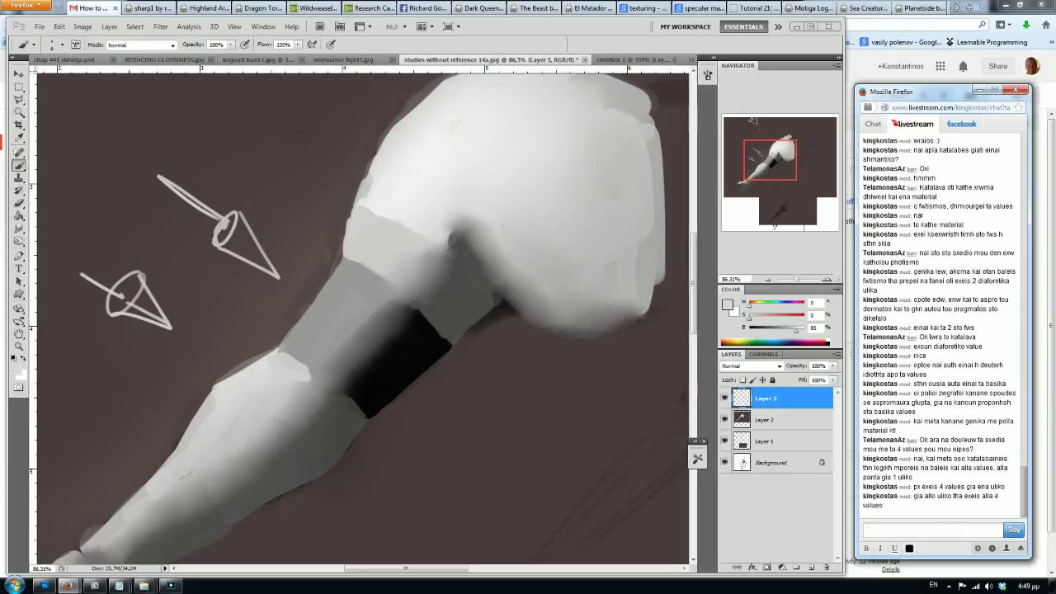
Step: Add that values keep the same relationship, citing the biceps armour as two groups of 4
text(me thn idia sxesh omws)
key(Return)
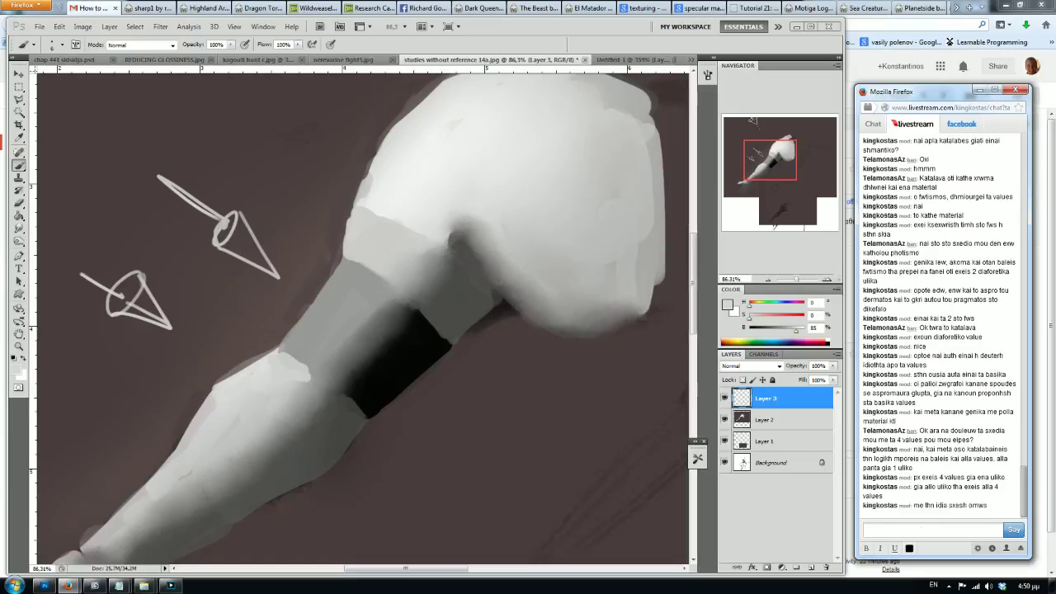
text(px edw exoume )
text(en)
text(eri kai ena ekscoplismo ston dikefalo)
key(Return)
text(ra exoume 2 omades apo 4 values to kathena)
key(Return)
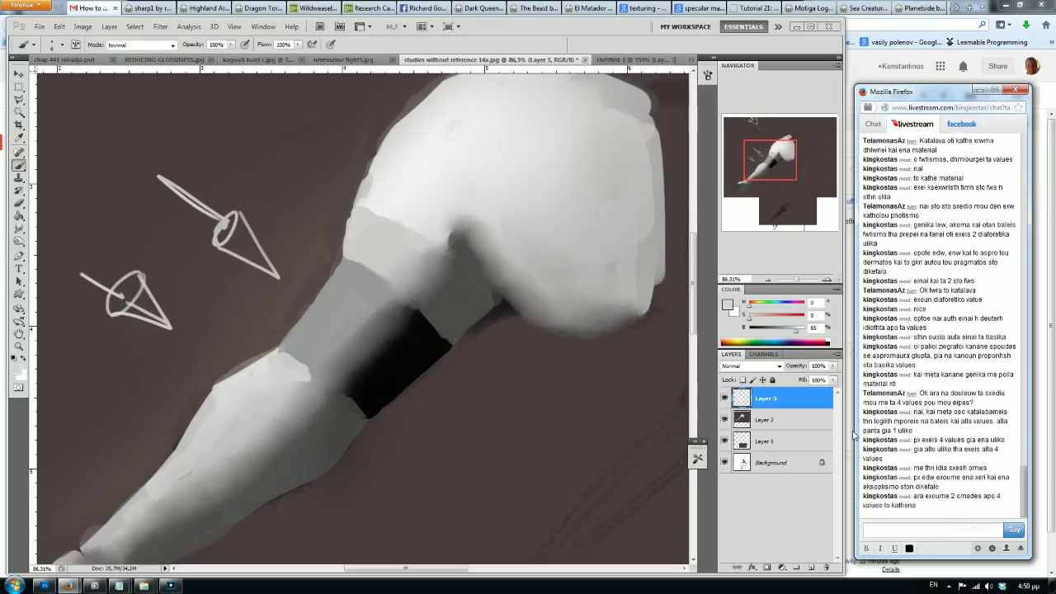
Step: Post that both materials share the same light-to-shadow ratio
text(auto pou moirazontai einai)
text( h diafora apo to fws sto)
key(Return)
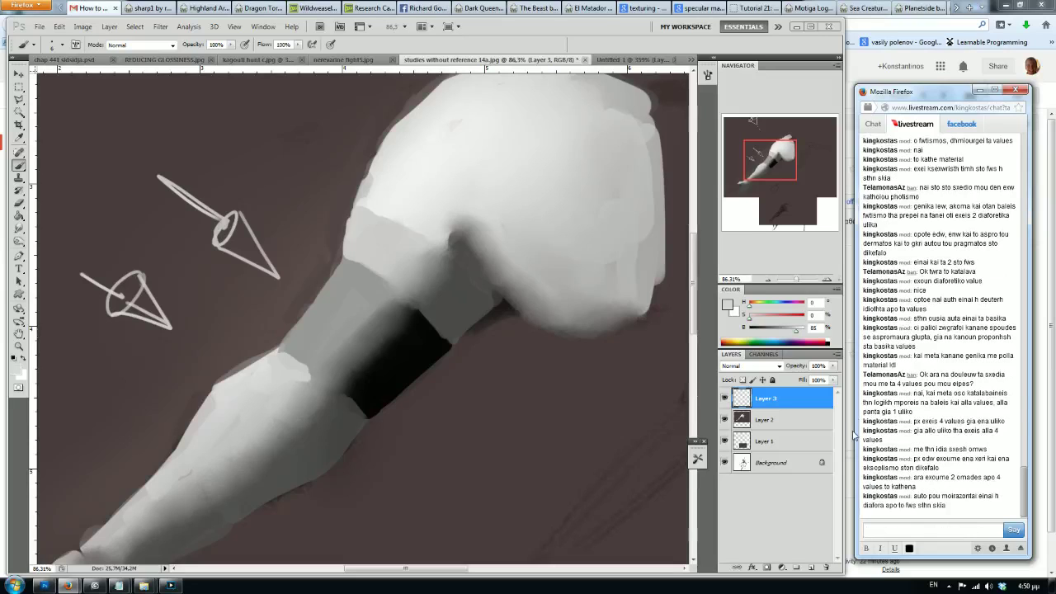
text(exoun idio ratio apo to fws sthn skia)
key(Return)
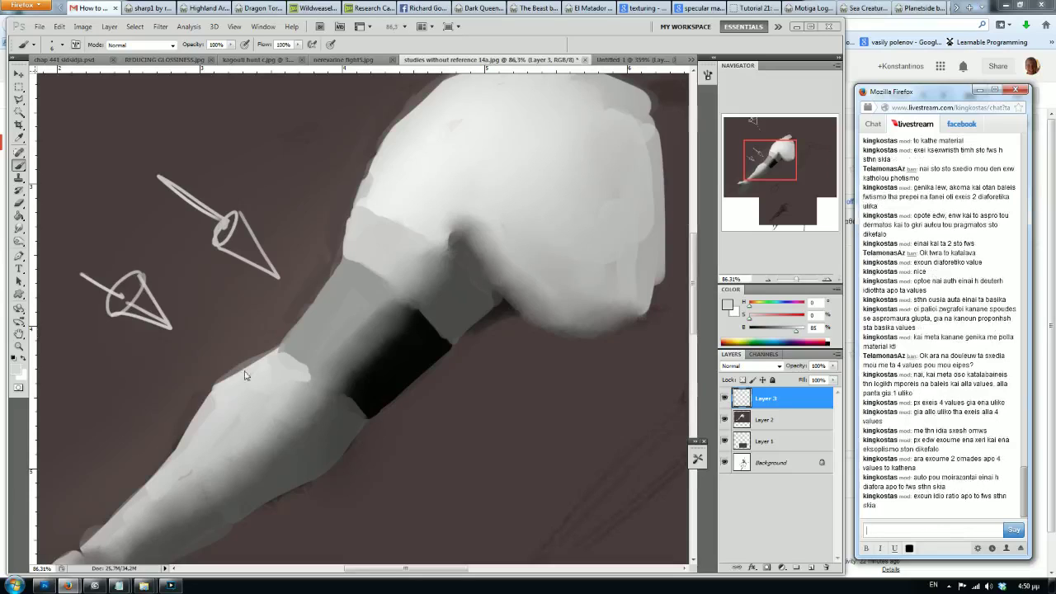
Step: Sample the near-black of the forearm's dark band as the brush colour
click(263, 388)
drag(263, 388, 324, 447)
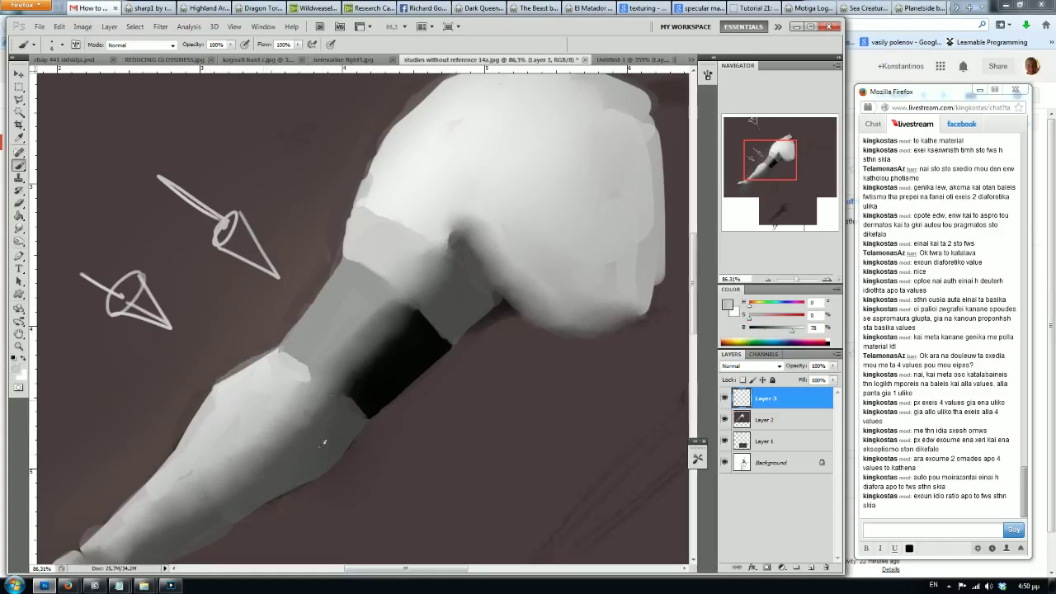
drag(330, 307, 383, 376)
Step: Reply in chat that it gets easier with practice and warn against overly abrupt forms
click(871, 532)
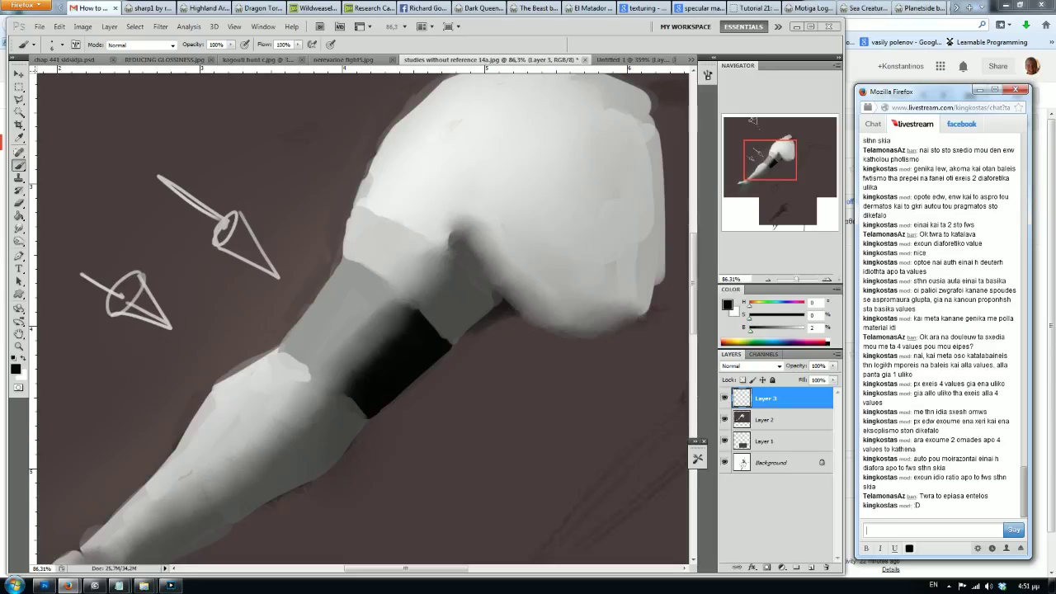
text(e sthn)
text(xh einai ligo mperdemena kai e)
text(gw xaotizomoune)
text( palia)
key(Return)
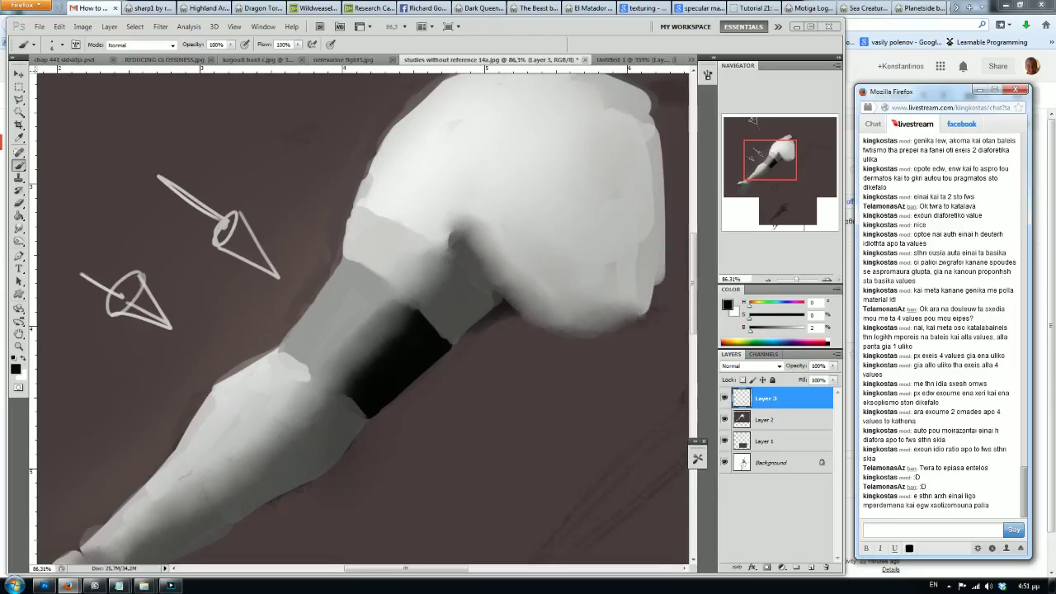
text(fantazomai me)
text(dia proponhsh tha)
text( gineoun ola pio katan)
key(Return)
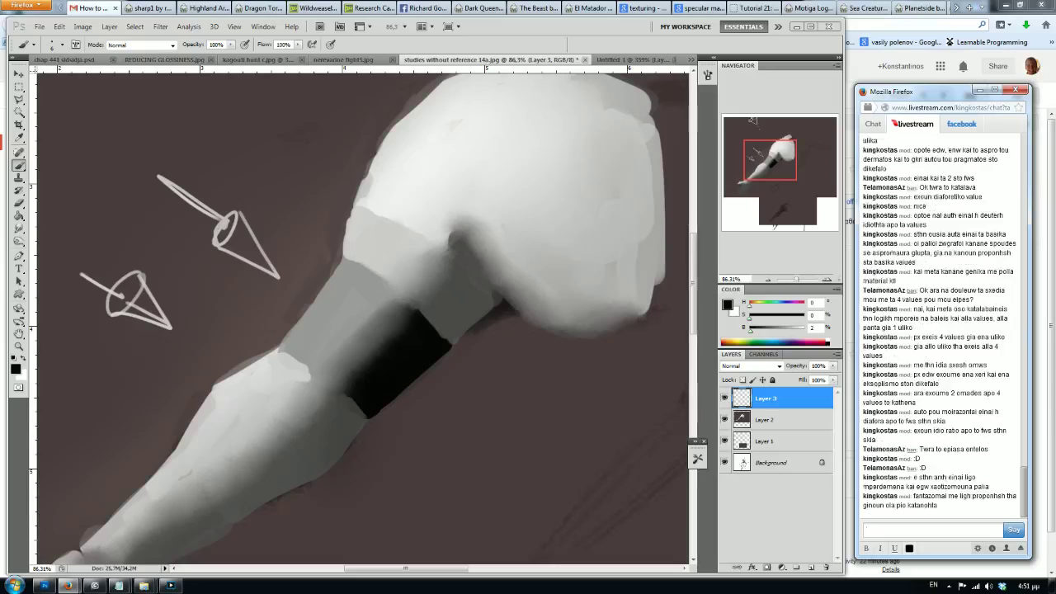
text(prosexe mhn kaneis thn forma)
text(ou polu apotomh ktl.)
key(Return)
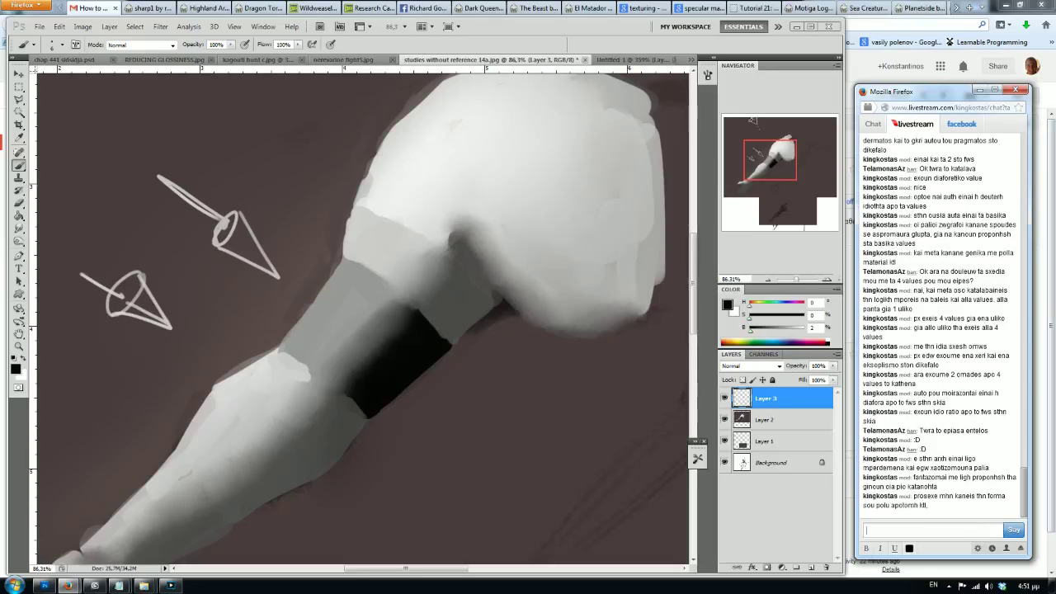
Step: Move the view onto the lower forearm sketch at about 269% and greet chat with 'hello there'
drag(774, 203, 787, 223)
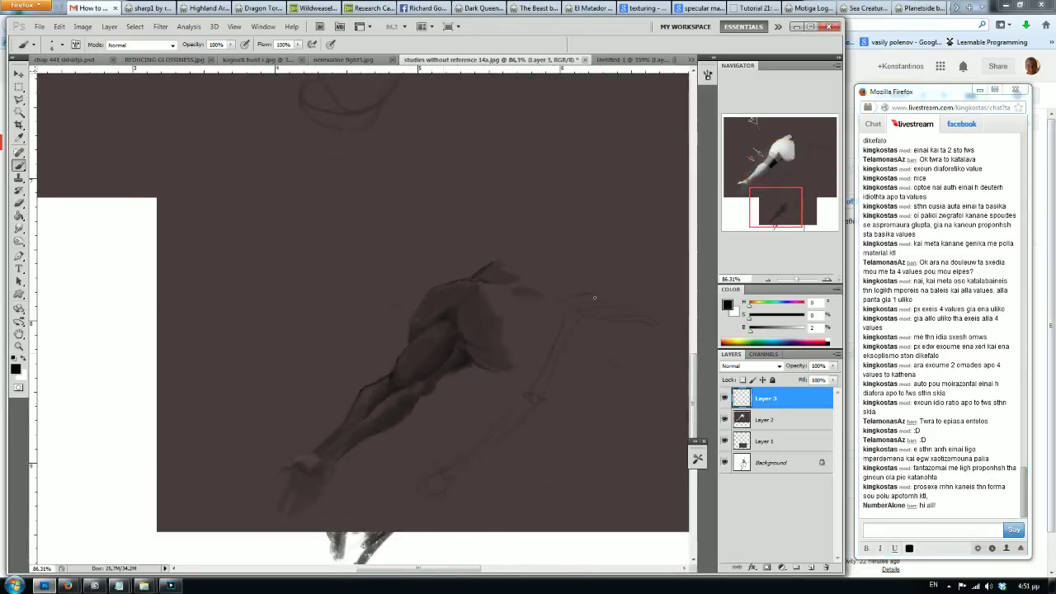
drag(339, 417, 627, 426)
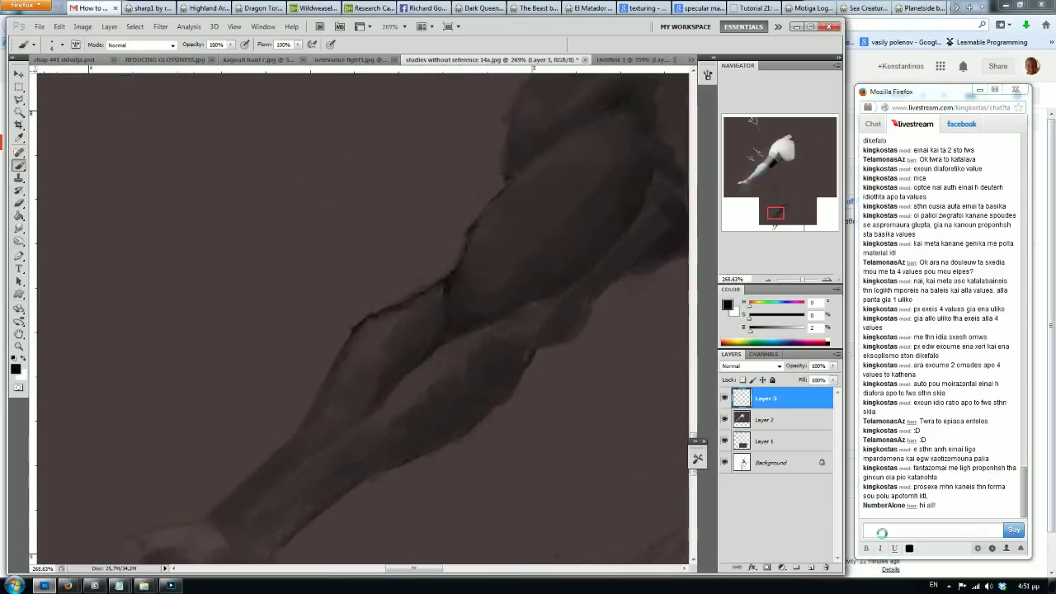
click(882, 534)
text(hello there)
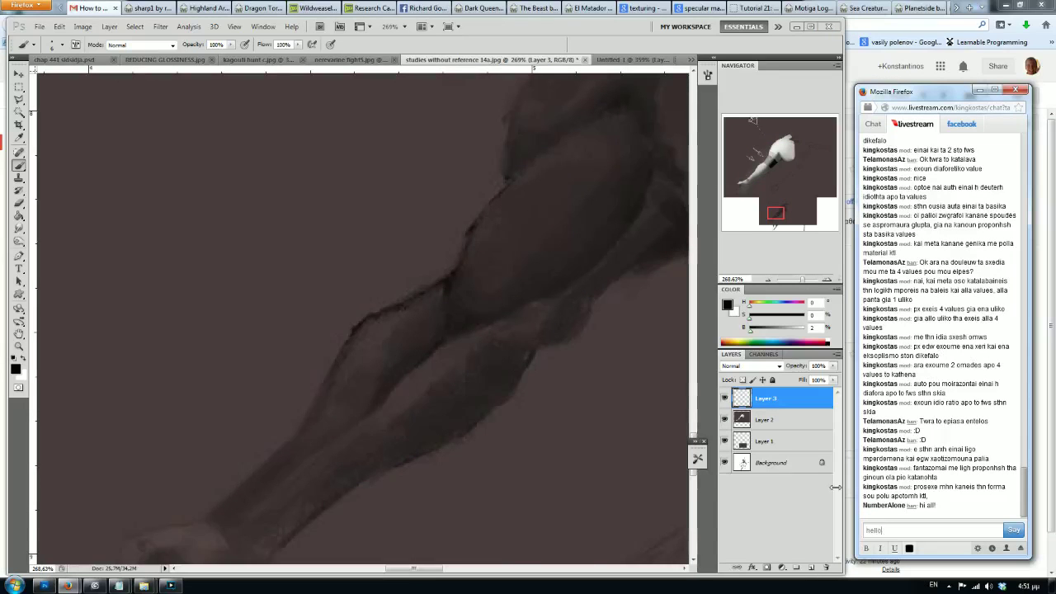
key(Return)
Step: Point chat to the lower arm and apologise in English for speaking Greek
text(p)
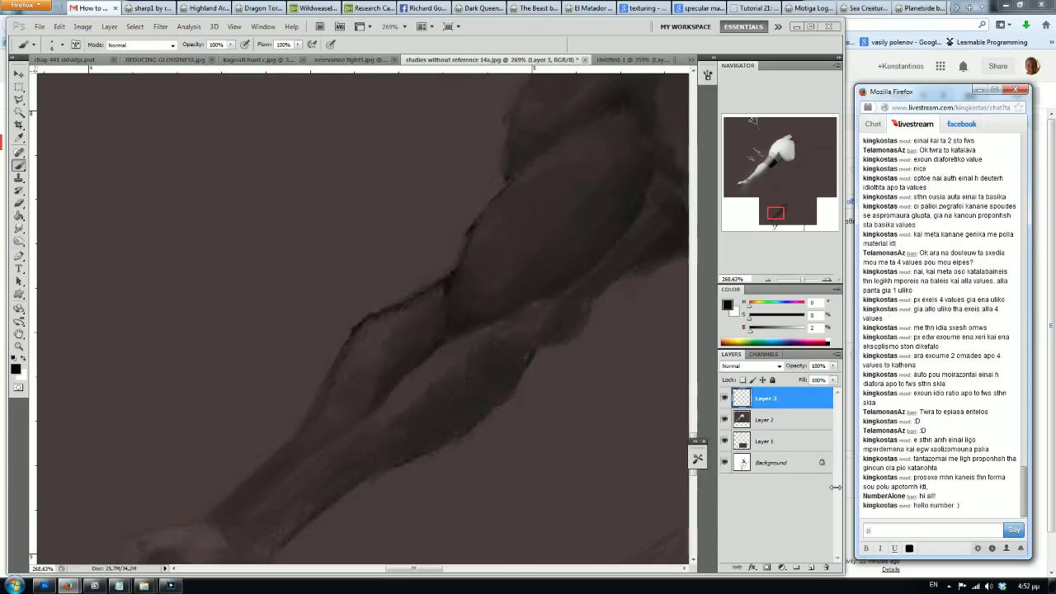
text(x edw)
key(BackSpace)
text(o tower arm)
key(Return)
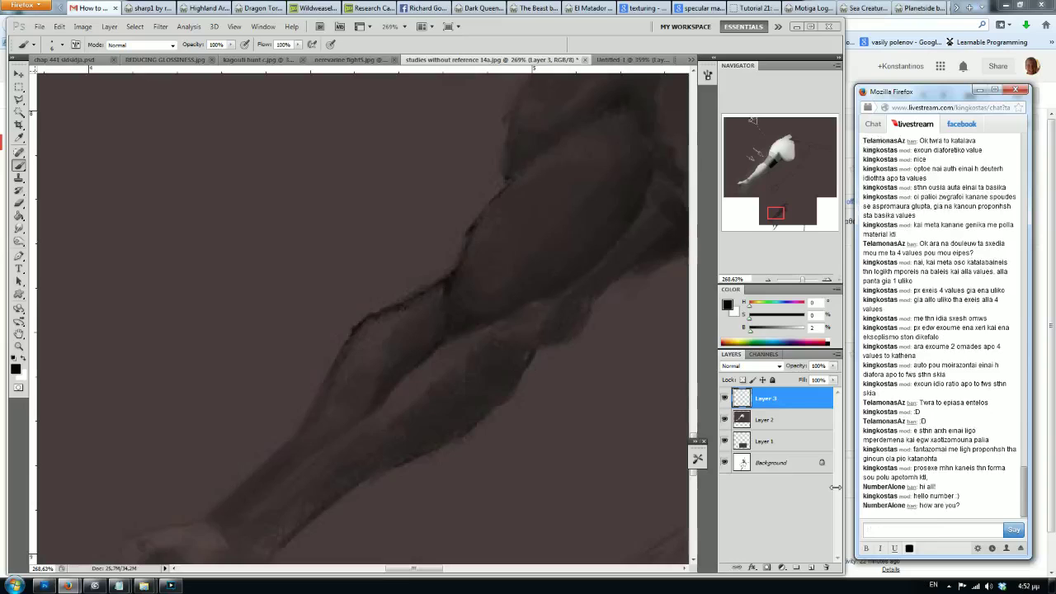
text(nice mate. sorruy fo)
text( talking in greece b)
text(ut we have to talk a)
text(out something with telamonas)
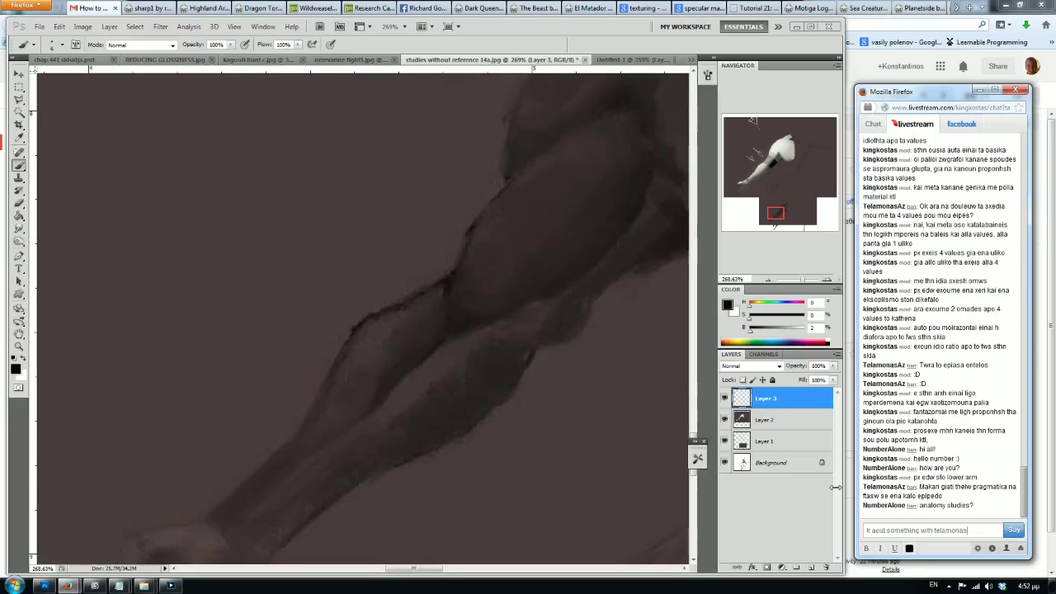
key(Return)
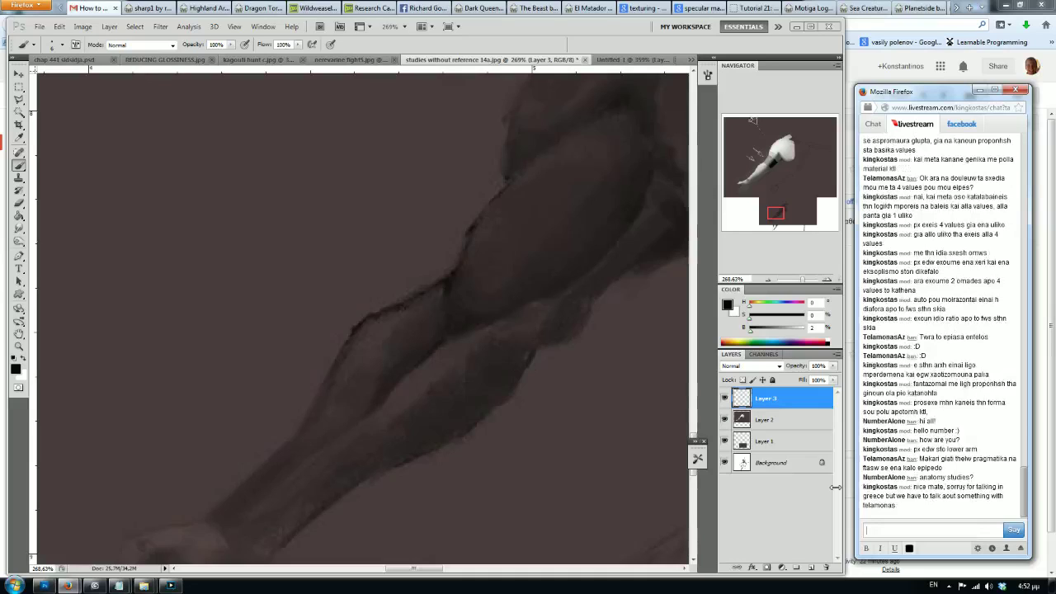
Step: Encourage a viewer and recommend the other videos covering these tiring points
text(tha ftaseis man)
key(Return)
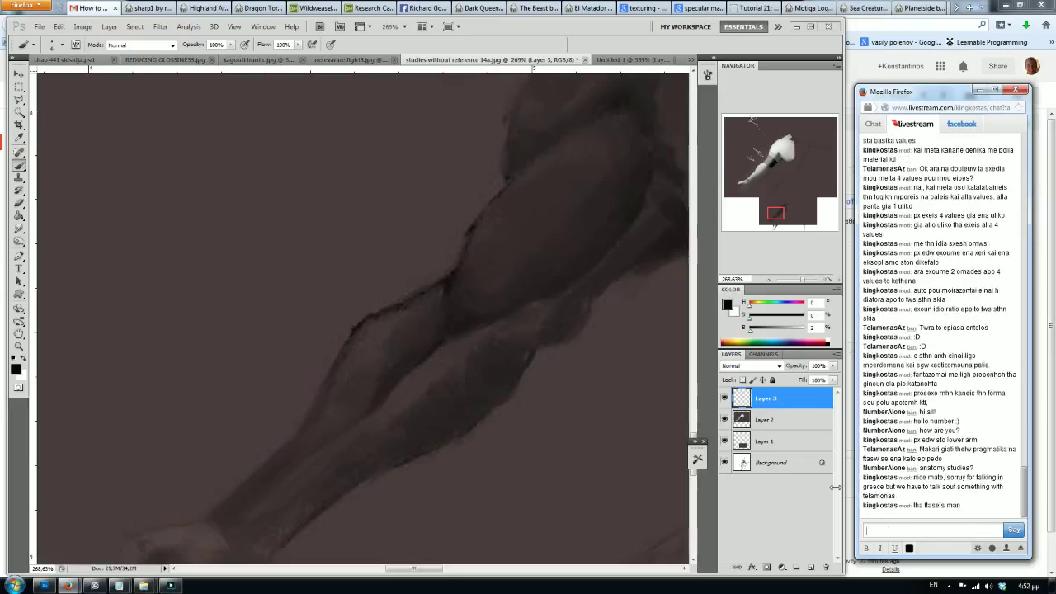
text(an mporeis dfe)
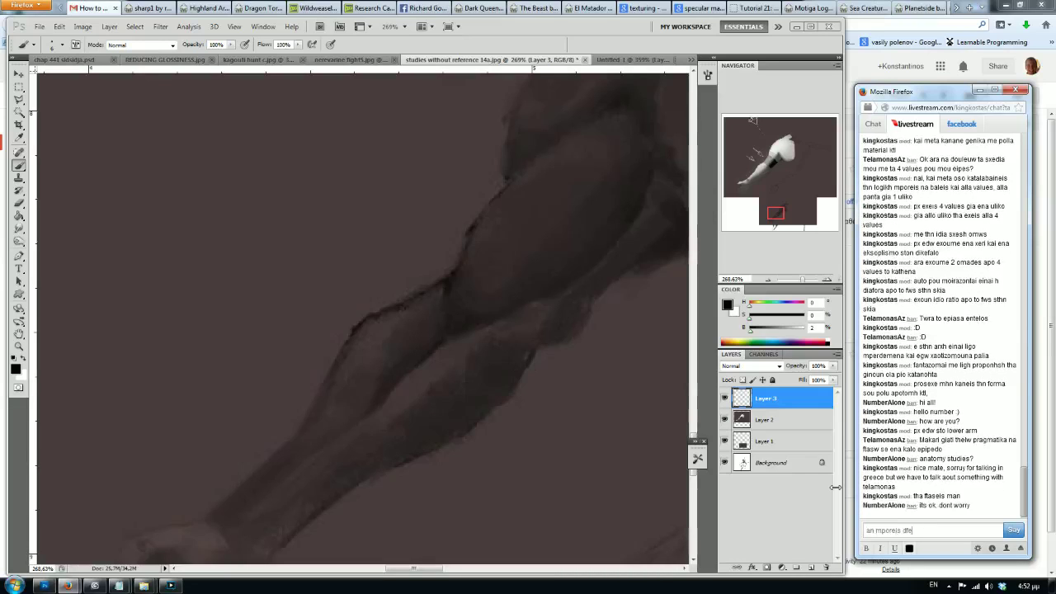
text( ta alla videakia)
text(iati se ola sxedon anaferoume kai)
key(Return)
text(se)
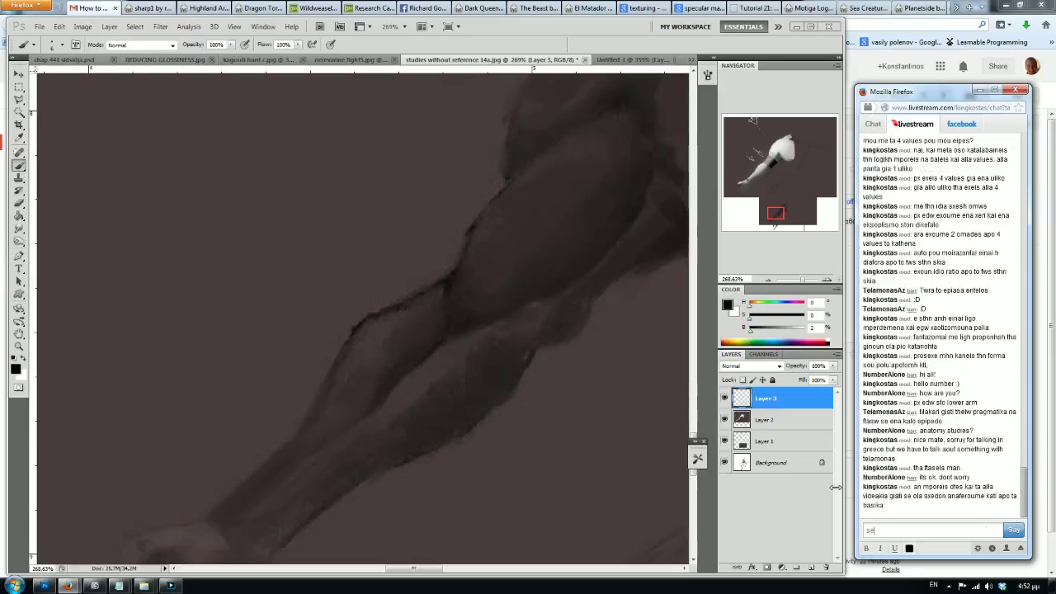
text(ous auta ein)
text( pio kourastika ahmeia)
key(Return)
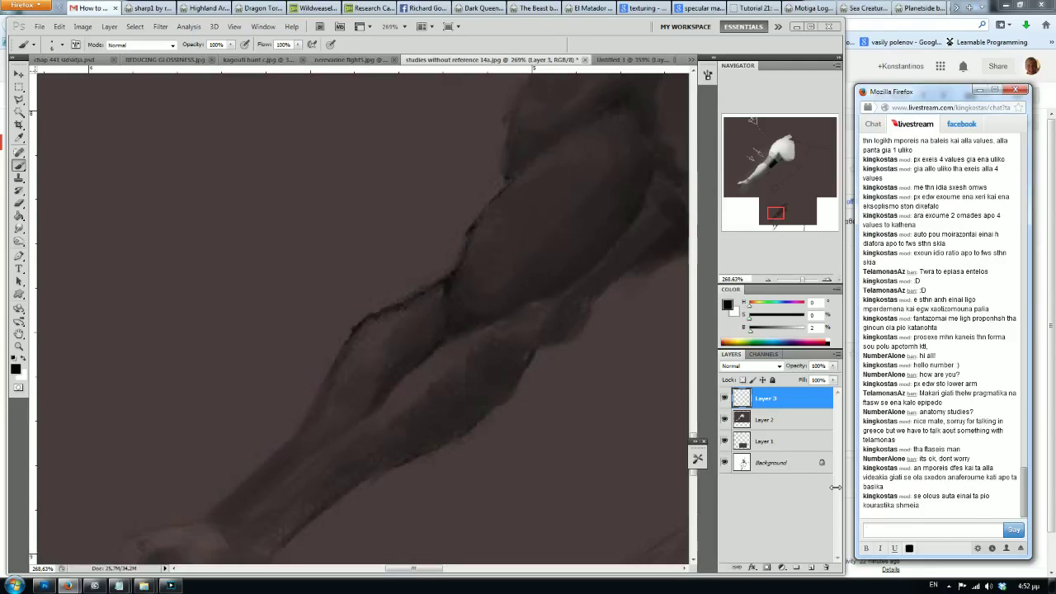
Step: Post that making the lower arm too abrupt would look strange
text(values )
text(einai to )
text(a kai to)
key(Return)
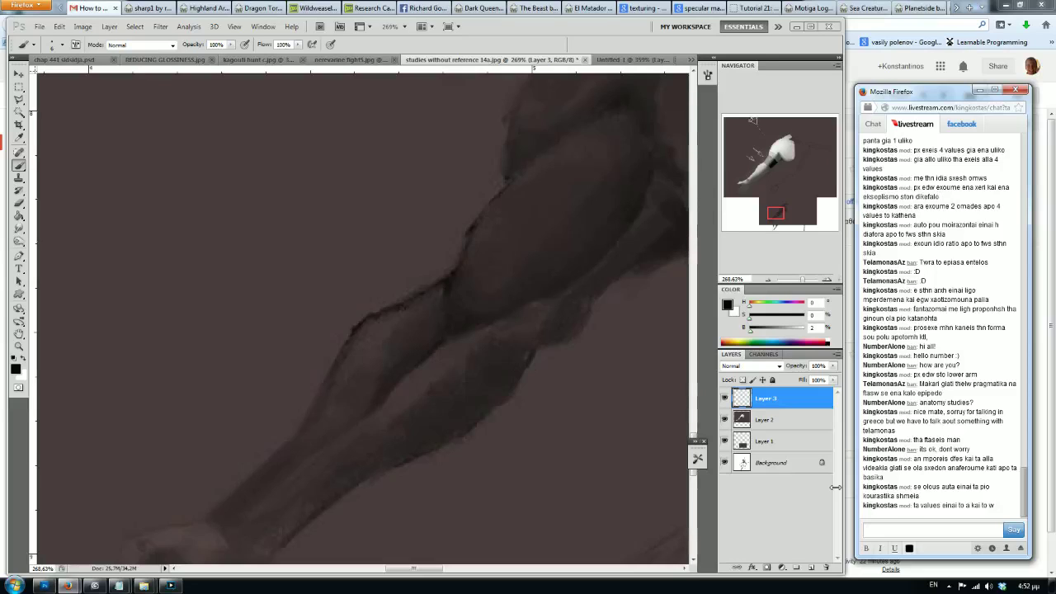
text(dw sto lower a)
text(kaneis polu apotomo tha)
text(fainetai perierg)
key(Return)
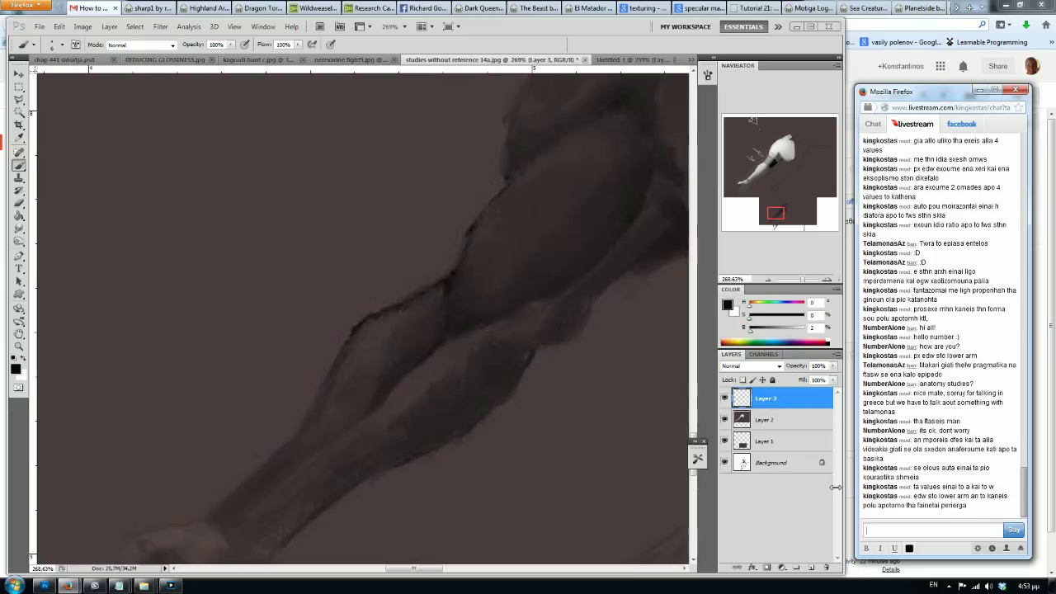
Step: Pick a light grey and paint two white light planes along the lower forearm
click(800, 347)
click(797, 333)
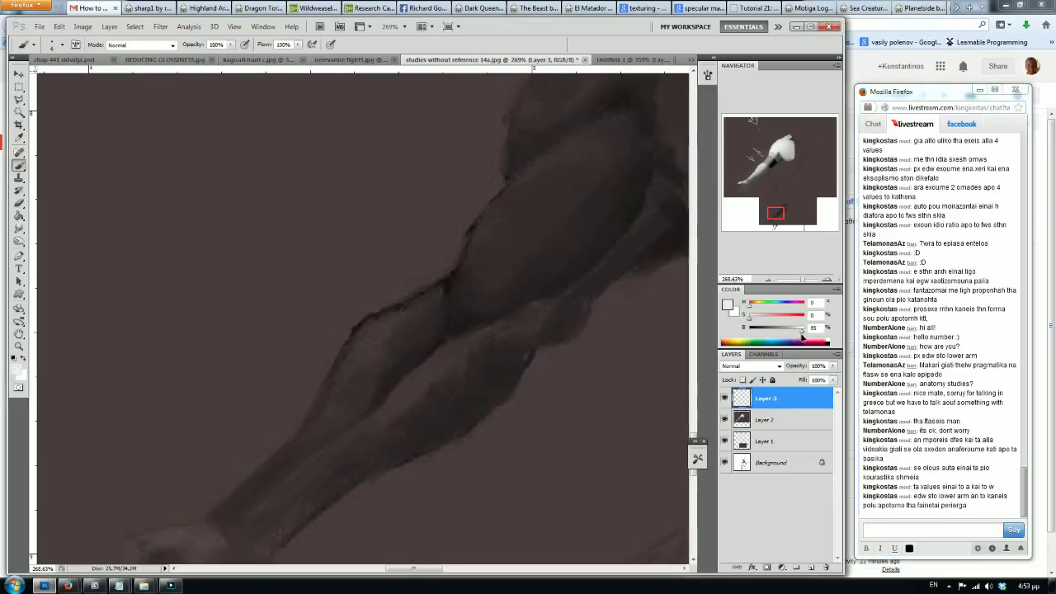
drag(797, 339, 806, 339)
mouse_move(379, 329)
mouse_down()
mouse_move(424, 304)
mouse_move(323, 414)
mouse_up()
mouse_move(446, 357)
mouse_down()
mouse_move(396, 397)
mouse_move(429, 383)
mouse_up()
mouse_move(474, 339)
mouse_down()
mouse_move(434, 385)
mouse_move(334, 456)
mouse_up()
drag(804, 330, 786, 329)
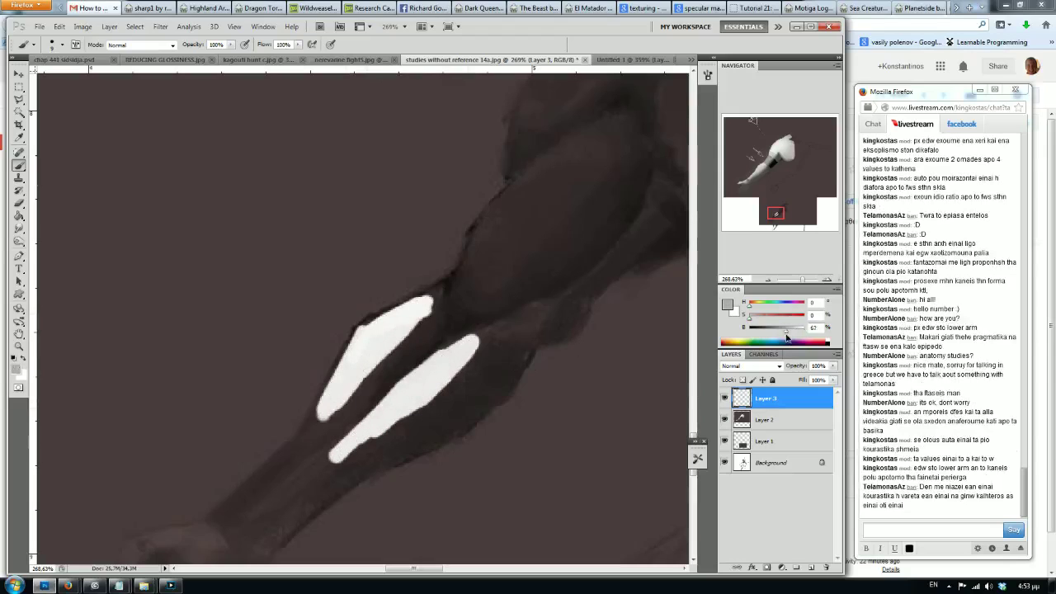
Step: Add grey along the planes toward the wrist with a dark grey gap between them
drag(425, 323, 358, 392)
drag(399, 350, 315, 430)
mouse_move(479, 346)
mouse_down()
mouse_move(383, 441)
mouse_move(322, 477)
mouse_up()
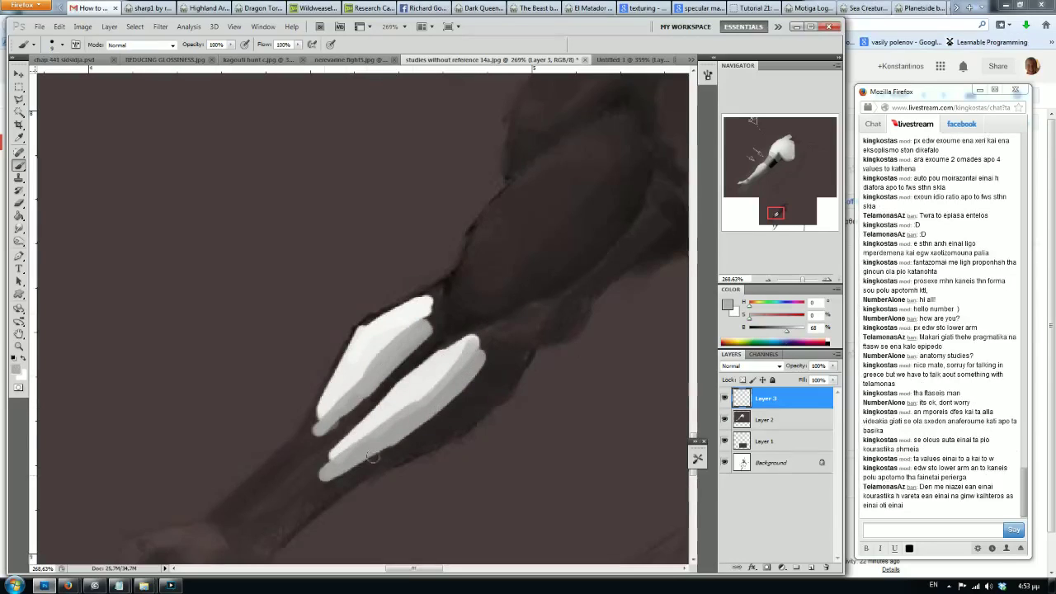
drag(786, 329, 769, 329)
drag(427, 334, 317, 446)
mouse_move(491, 371)
mouse_down()
mouse_move(436, 431)
mouse_move(483, 390)
mouse_move(346, 483)
mouse_move(499, 368)
mouse_up()
Step: Extend the light planes toward the wrist in near-white
alt+click(334, 394)
drag(388, 326, 256, 494)
drag(335, 408, 246, 505)
drag(345, 441, 272, 511)
drag(347, 452, 271, 516)
Step: Blend the white and grey plane edges smooth with the Smudge tool at 35%
click(19, 229)
mouse_move(330, 359)
mouse_down()
mouse_move(396, 347)
mouse_move(342, 377)
mouse_move(297, 470)
mouse_up()
drag(387, 404, 338, 446)
mouse_move(450, 357)
mouse_down()
mouse_move(387, 425)
mouse_move(391, 454)
mouse_move(271, 521)
mouse_up()
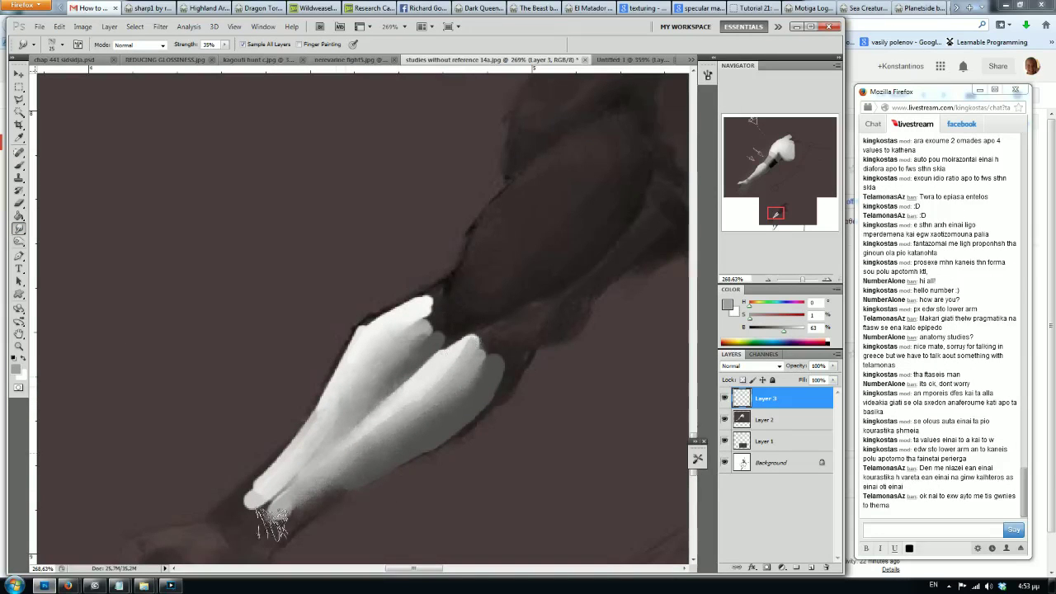
mouse_move(436, 298)
mouse_down()
mouse_move(416, 329)
mouse_move(412, 317)
mouse_up()
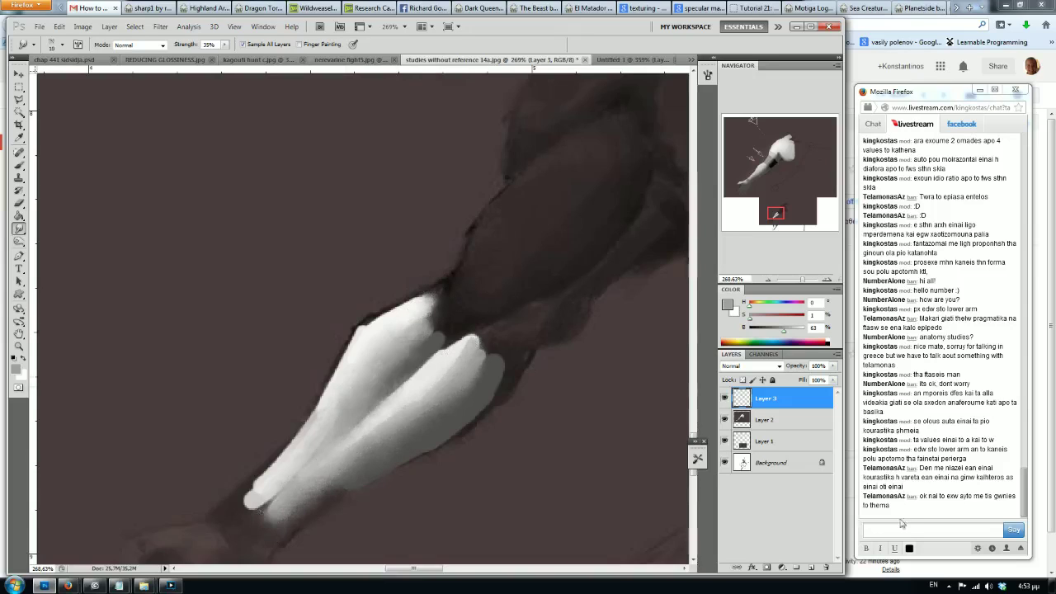
click(902, 528)
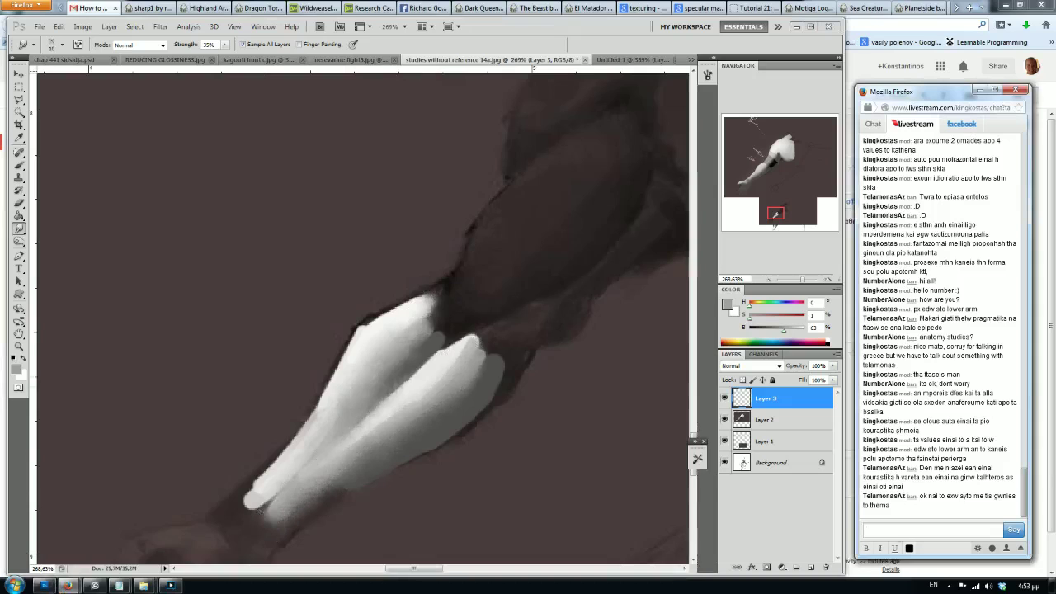
text(opote eisai komple. auto e)
text(inai.sigou)
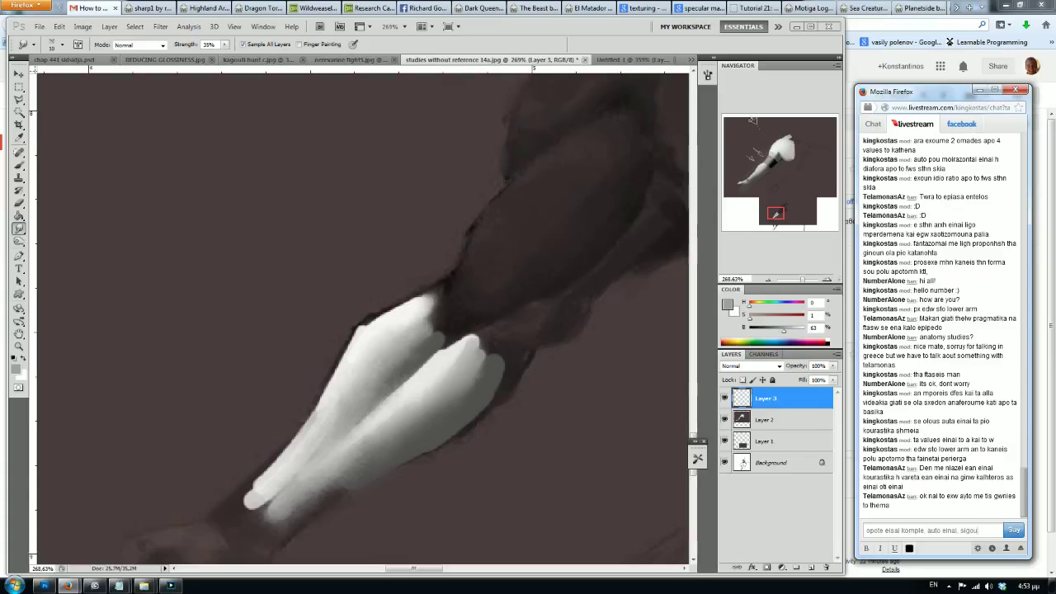
text(a gineis.)
key(Return)
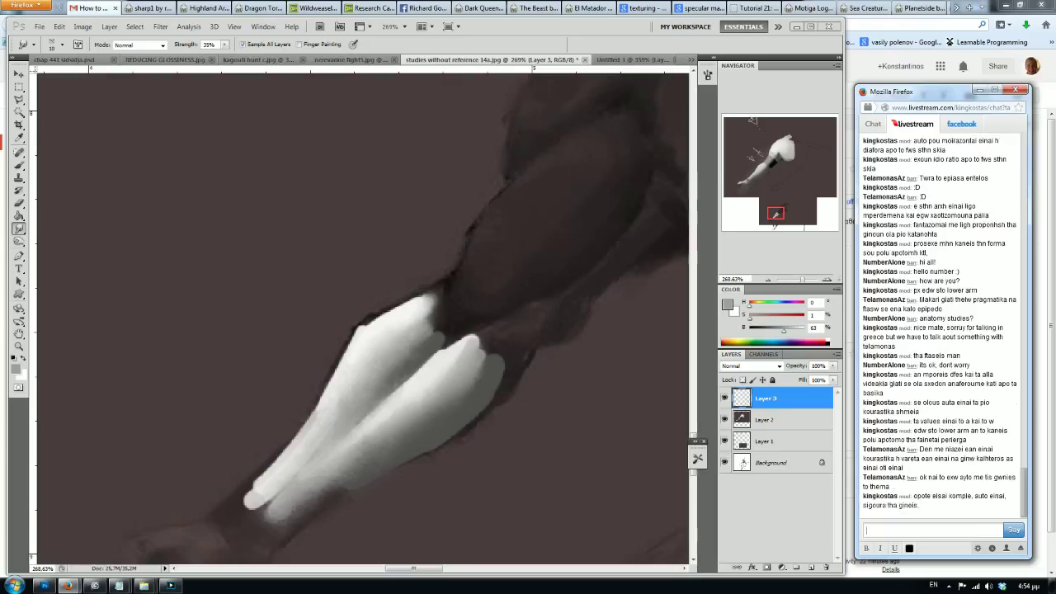
text(aaah nai den einai problhma, apla)
text( thelei pro)
text(s)
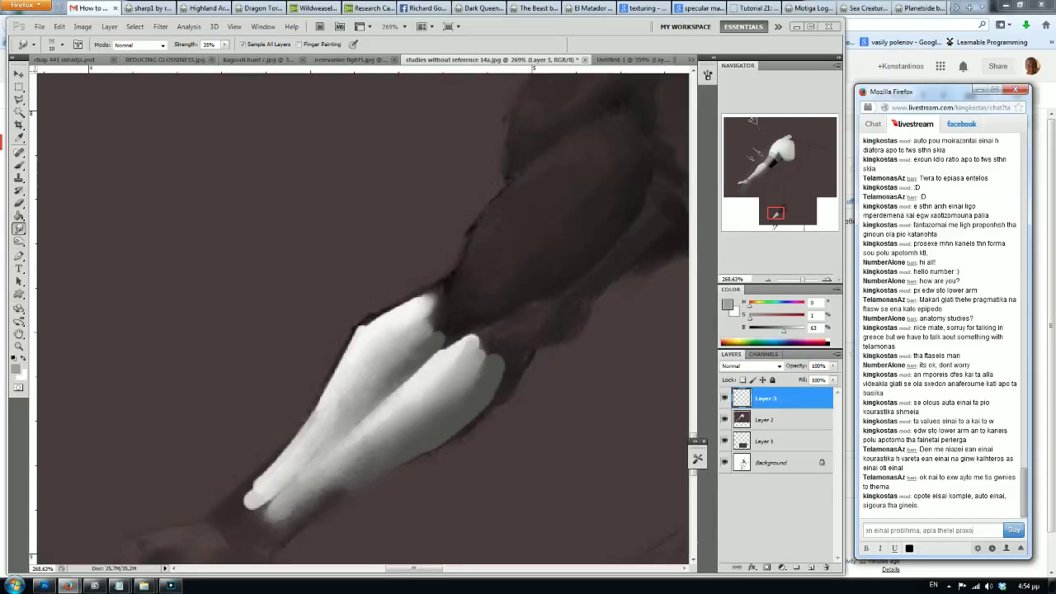
text(oxh, gia)
text(ti px mporeis na)
text( peis, gamwto)
text( giati den f)
text(ainetai kala])
key(Return)
text(kai mporei na ftaei kati tetoio an ola ta ai)
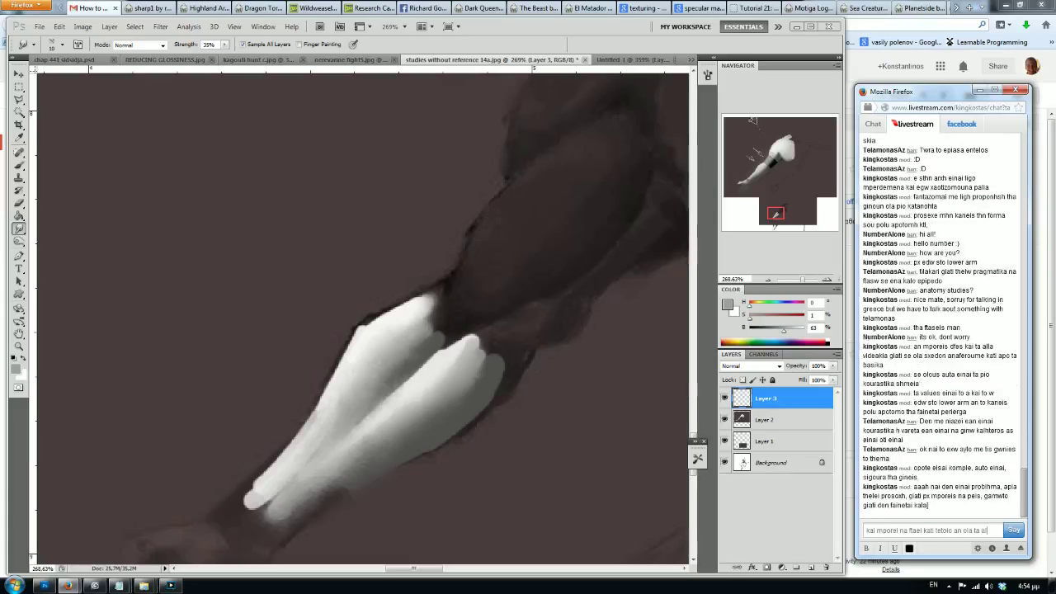
text(insai)
text(ai)
key(Return)
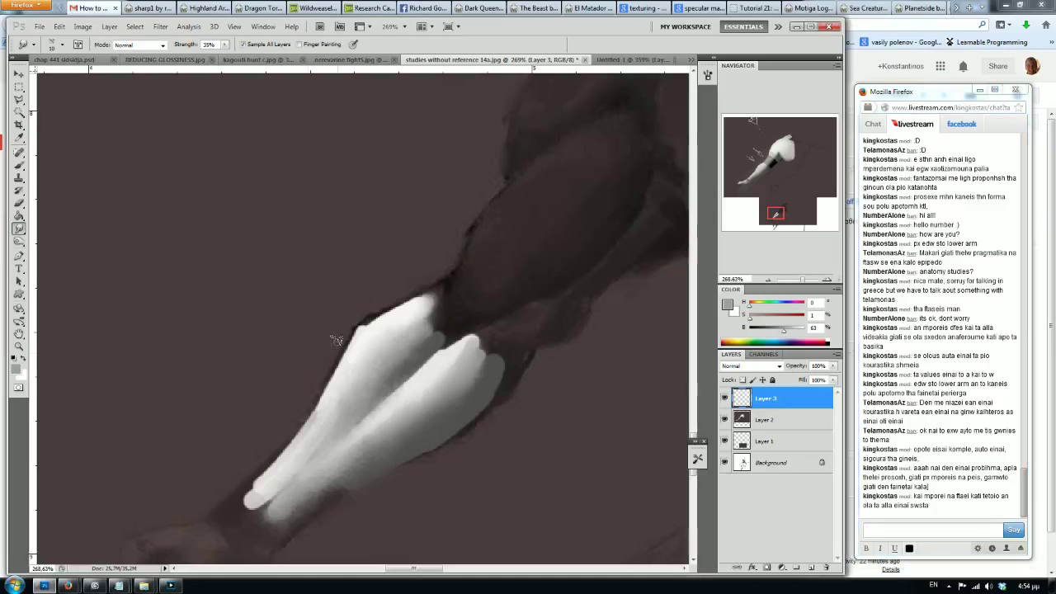
key(b)
Step: Smooth the forearm's upper-left edge with background brown and add light strokes near the tip
alt+click(404, 282)
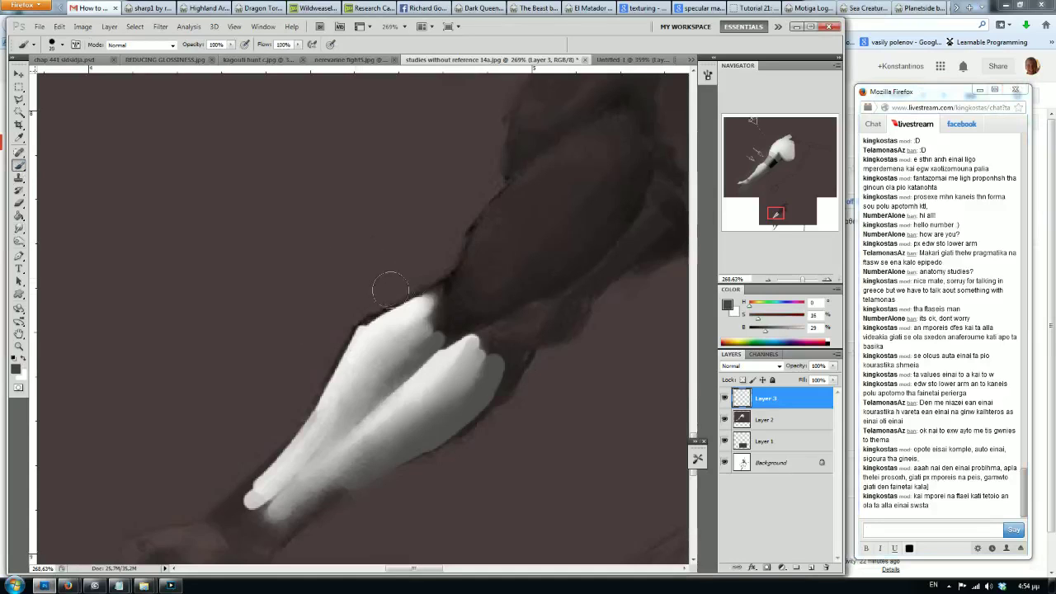
mouse_move(377, 288)
mouse_down()
mouse_move(249, 480)
mouse_move(247, 507)
mouse_up()
key(bracketleft)
alt+click(328, 494)
mouse_move(328, 493)
mouse_down()
mouse_move(281, 513)
mouse_move(375, 468)
mouse_up()
Step: Sample forearm tones and shade the right light plane's outer edge with light and mid-grey strokes
alt+click(367, 412)
alt+click(364, 439)
alt+click(366, 453)
alt+click(376, 445)
alt+click(475, 396)
drag(514, 348, 508, 318)
alt+click(460, 372)
drag(462, 376, 490, 330)
alt+click(474, 383)
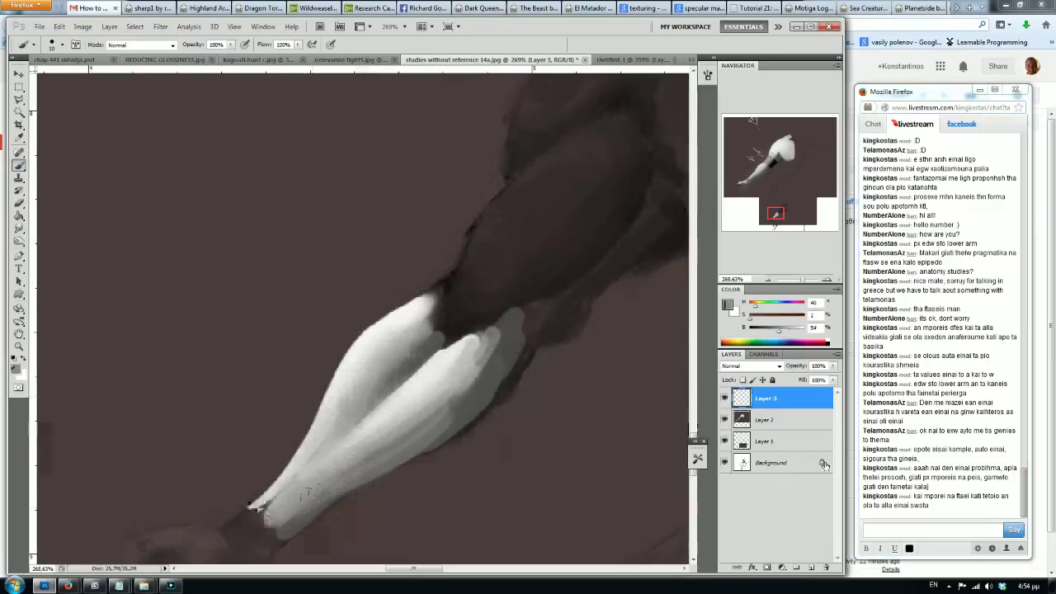
click(907, 528)
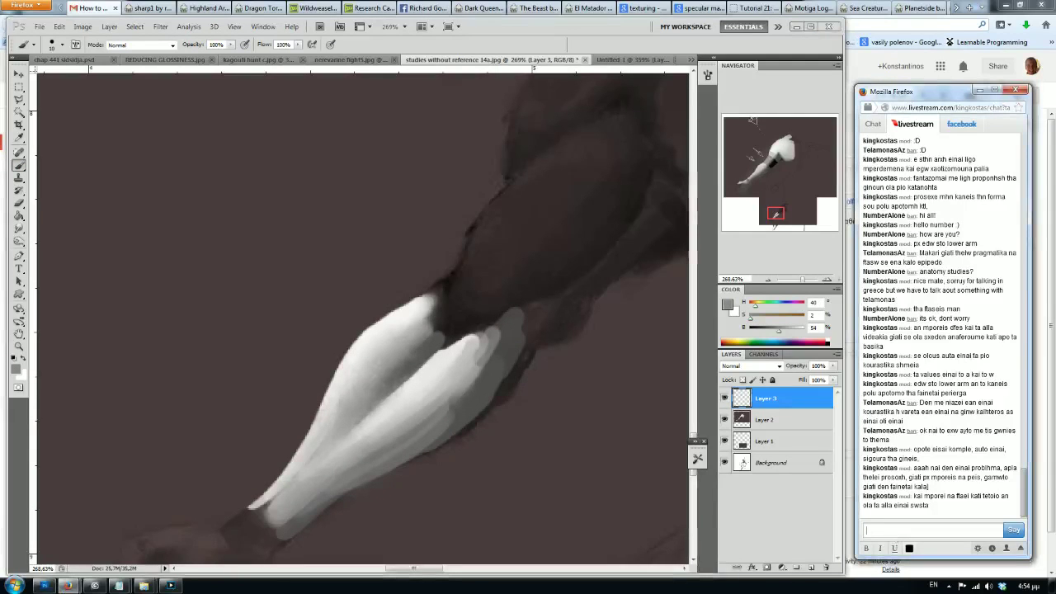
Step: Post three chat replies: without intermediate values, the basic forms and their value relationships get lost
text(denanhsu)
text(xoume gia ta endia)
text(mesa va)
text(lues giati)
text( afou )
text(mp)
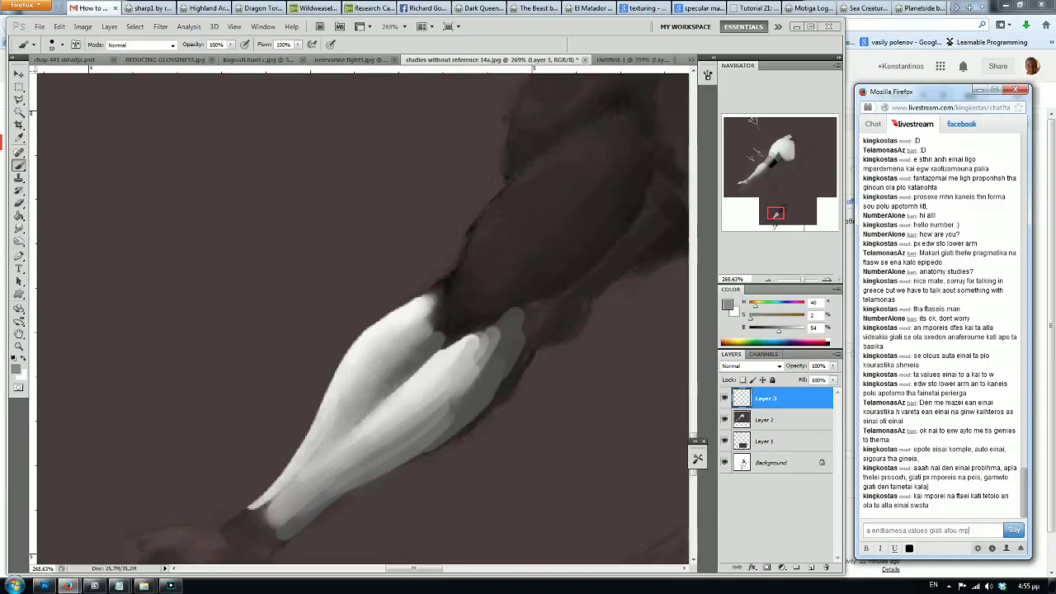
text(oun tga basika eipame ta kanoume anela eite me smudge eite siga siga panw katw apo ta basika)
key(Return)
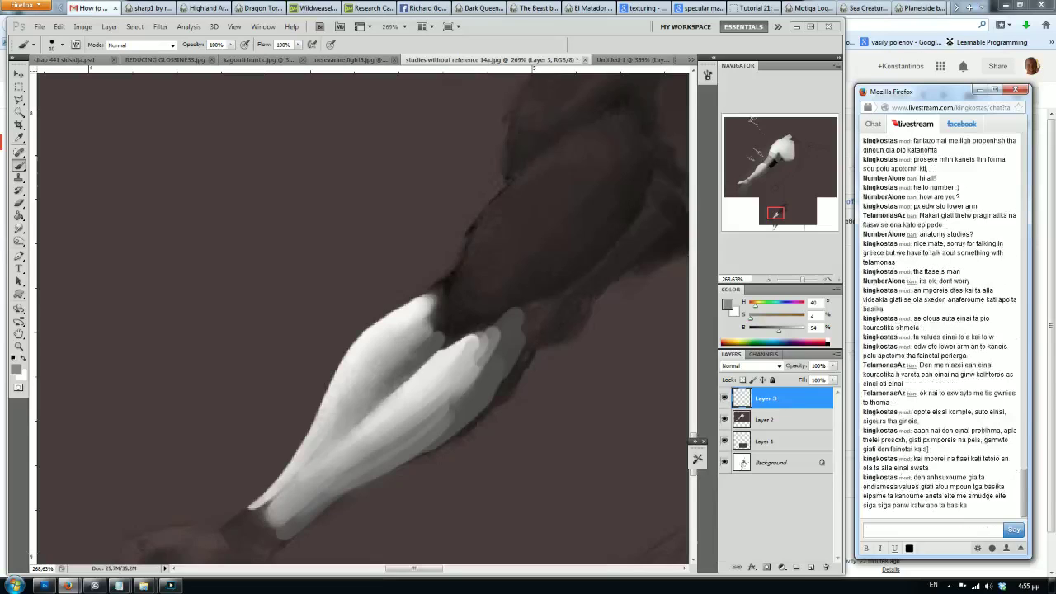
text(apla otan kan)
text(oume e)
text(ksar)
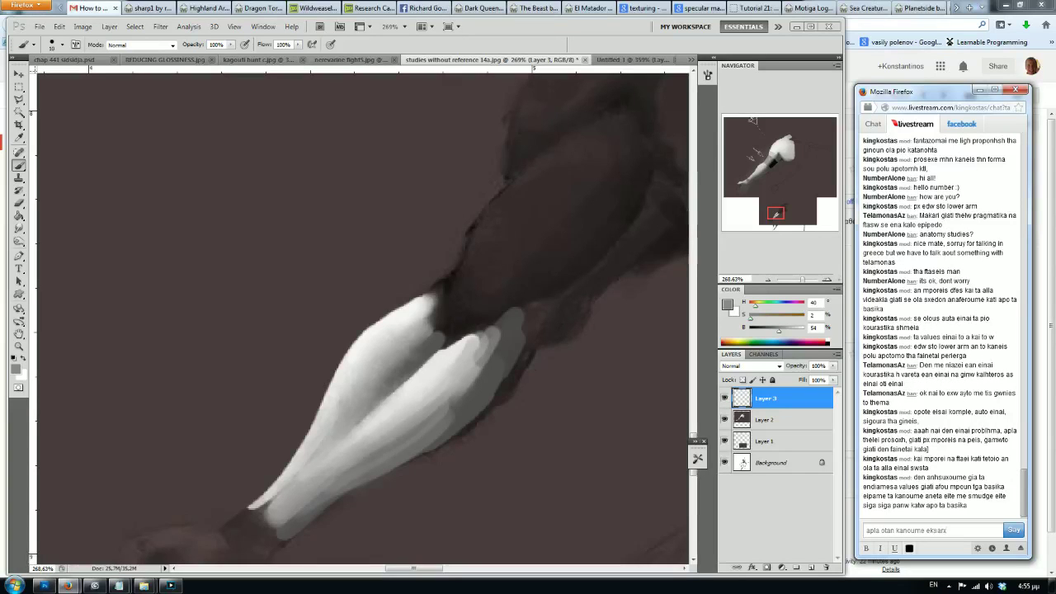
text(ais)
text(ris ta basi)
key(Return)
text(anoume w)
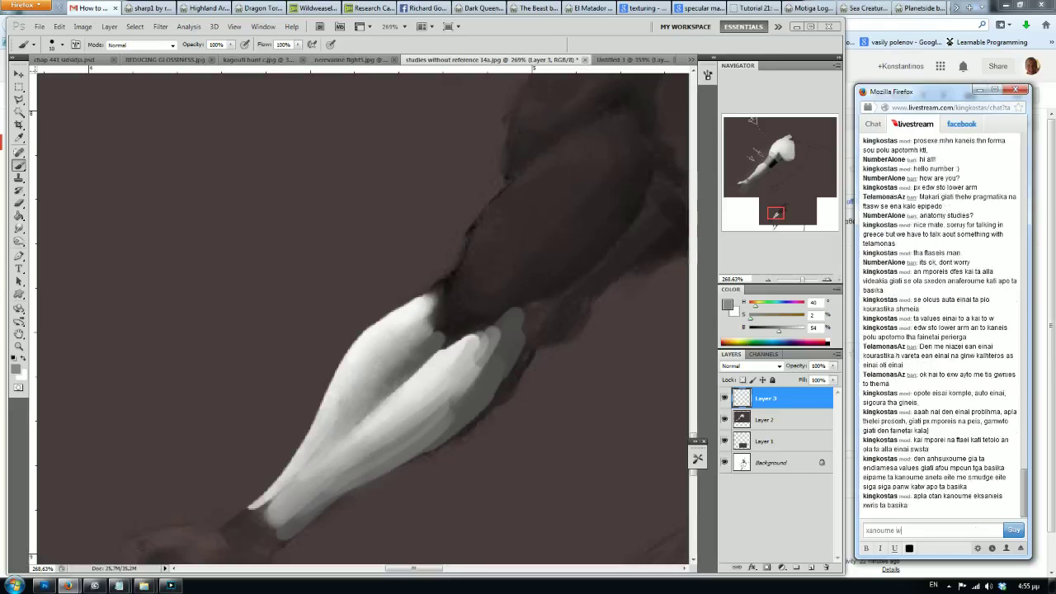
text(s sunithws thn mpala kai den mporoume na upologis)
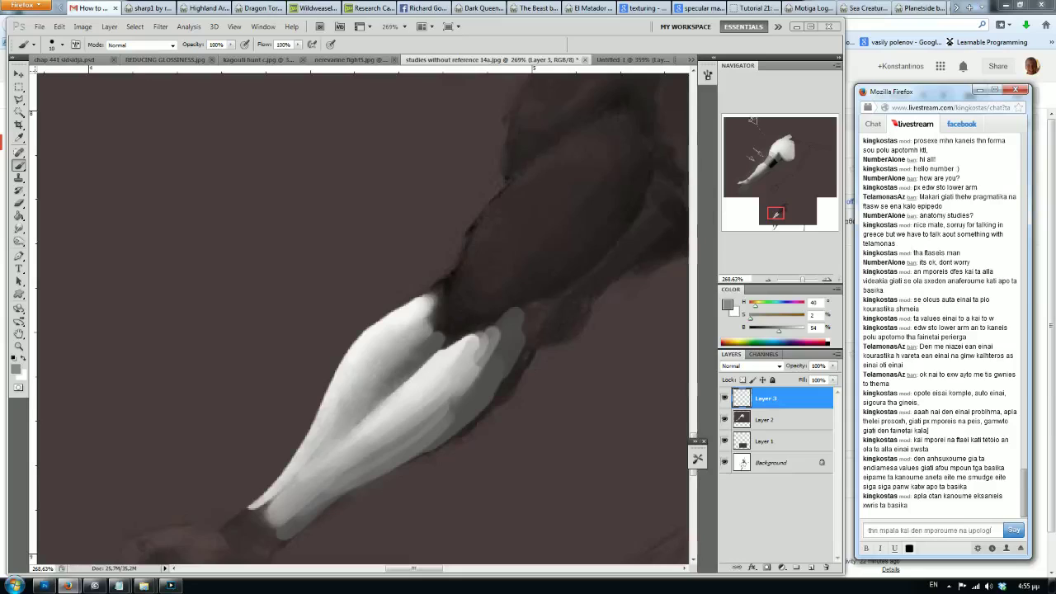
text(oume tis diafores sx)
text(eseis)
key(Return)
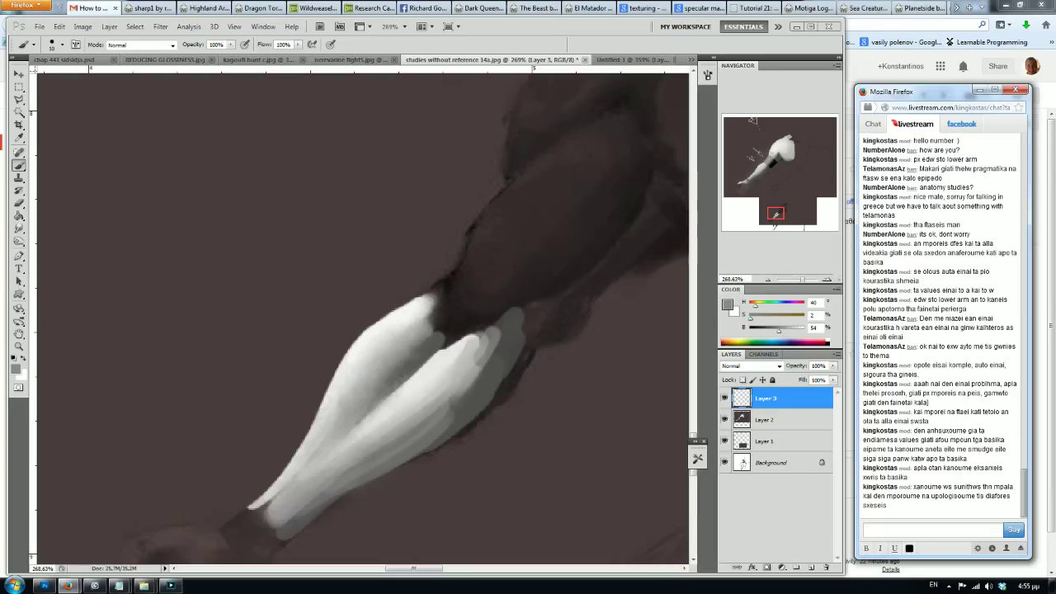
Step: Smudge the lower forearm's grey strokes into one form, keeping the dark valley, then sample dark brown
click(136, 272)
key(r)
drag(477, 354, 427, 411)
drag(477, 354, 382, 448)
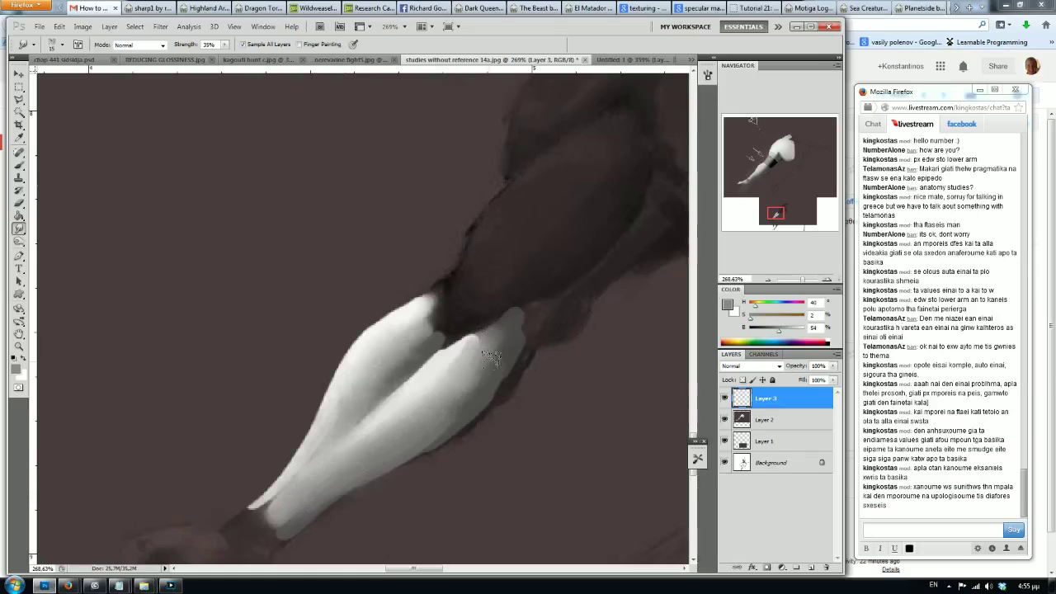
mouse_move(423, 368)
mouse_down()
mouse_move(386, 399)
mouse_move(429, 355)
mouse_up()
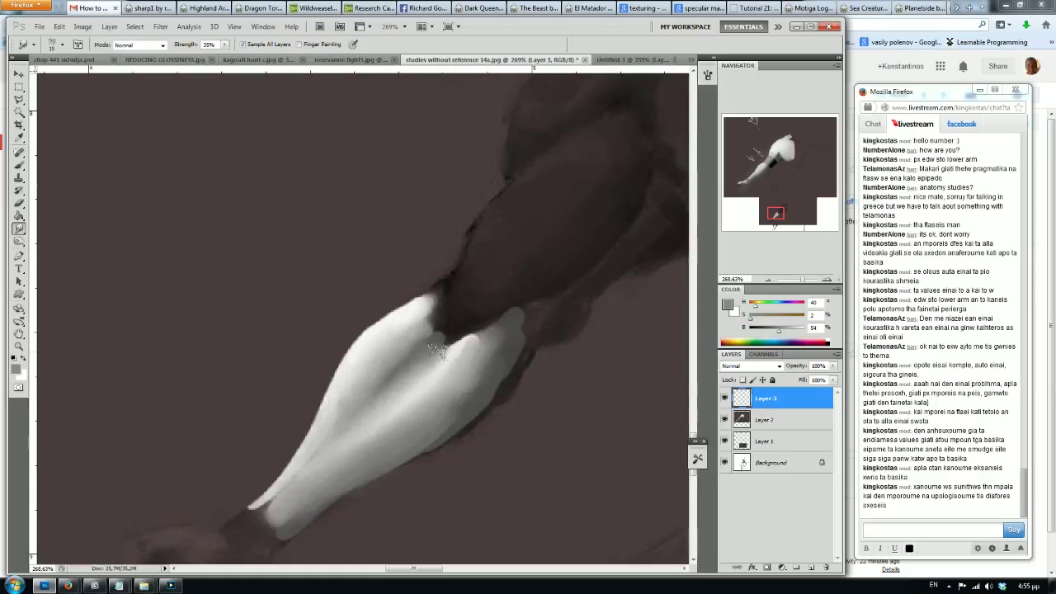
key(ctrl+z)
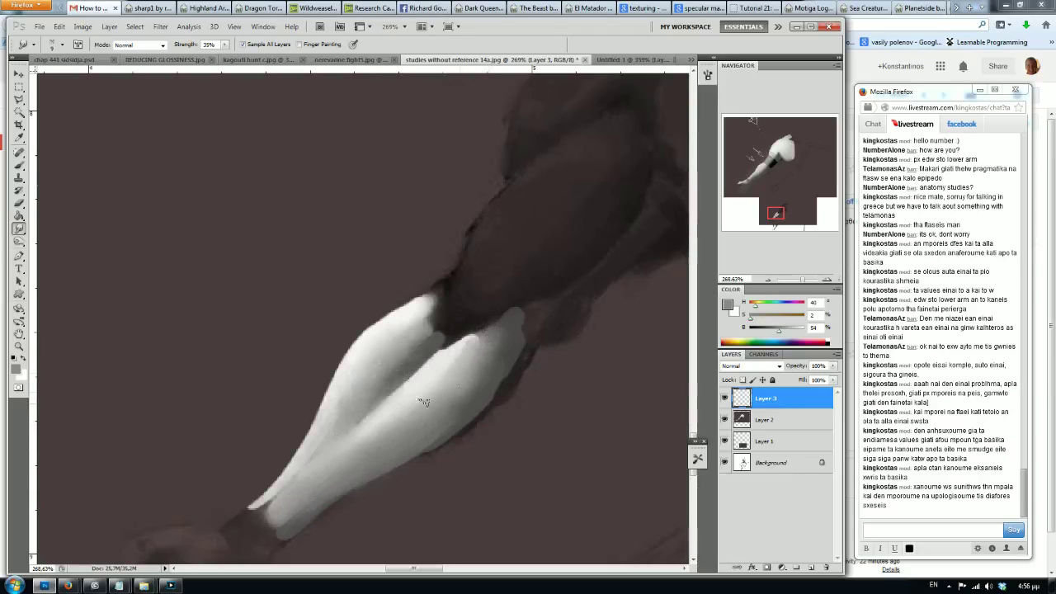
key(b)
alt+click(547, 293)
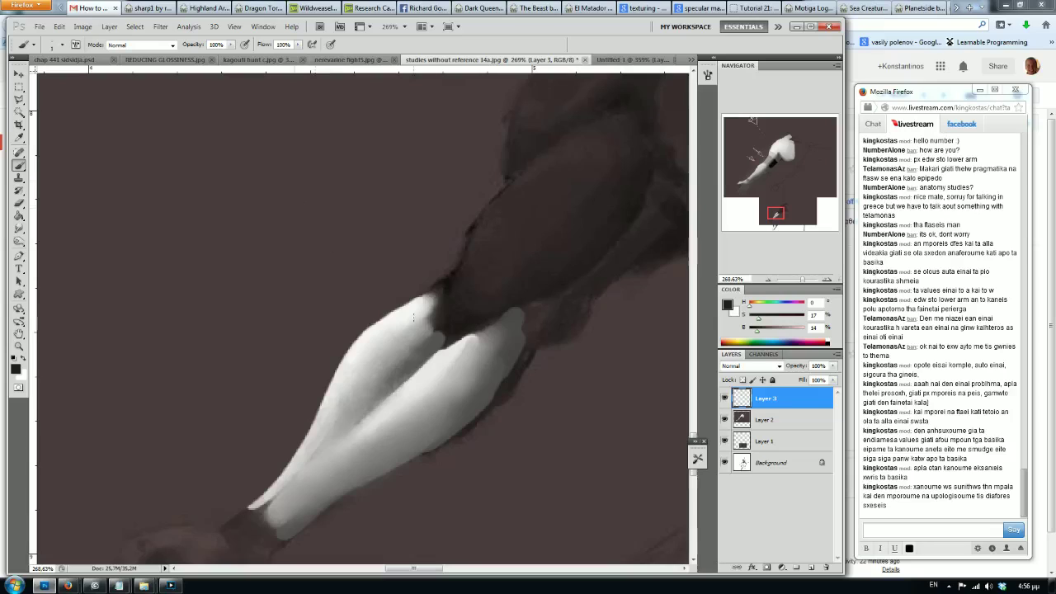
Step: Paint three dark brown cross-contour arcs wrapping around both light forearm forms
mouse_move(403, 311)
mouse_down()
mouse_move(424, 369)
mouse_move(498, 425)
mouse_up()
mouse_move(368, 335)
mouse_down()
mouse_move(397, 389)
mouse_move(446, 436)
mouse_up()
drag(346, 363, 412, 455)
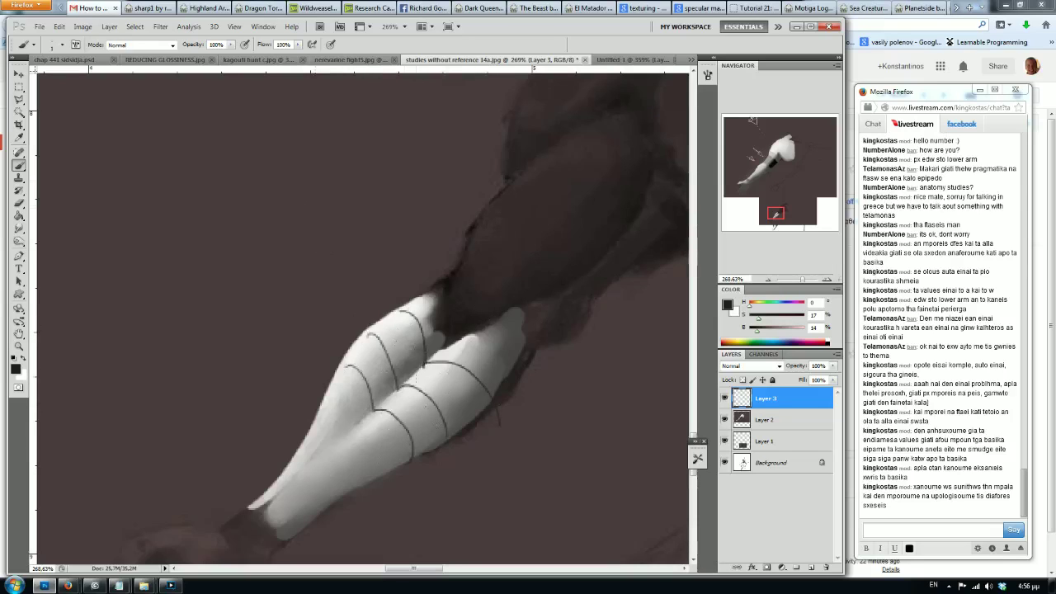
click(18, 100)
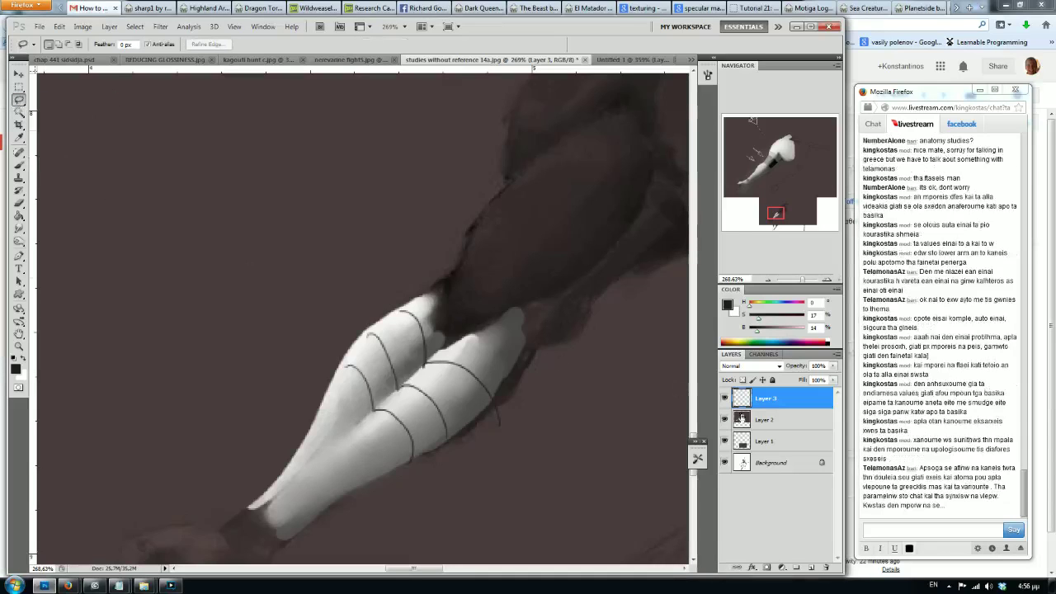
Step: Duplicate the forearm study to the left and smudge its contour lines softer
drag(391, 402, 168, 380)
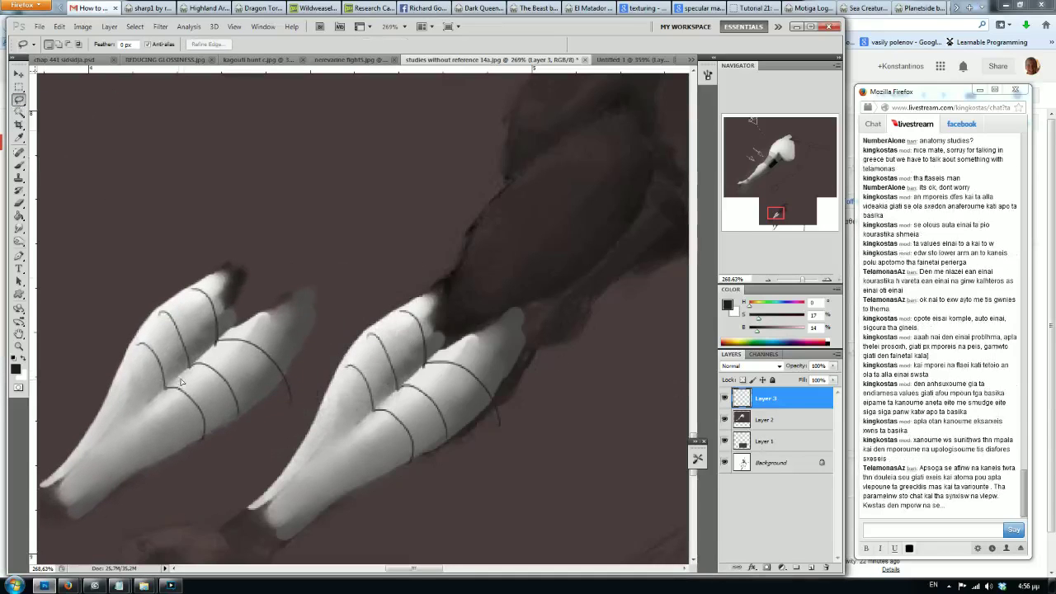
key(ctrl+j)
key(b)
alt+click(230, 320)
click(18, 228)
drag(202, 353, 165, 396)
mouse_move(231, 326)
mouse_down()
mouse_move(161, 400)
mouse_move(190, 381)
mouse_up()
Step: Redraw three thinner contour bands in the dark shadow tone on the left copy
click(18, 165)
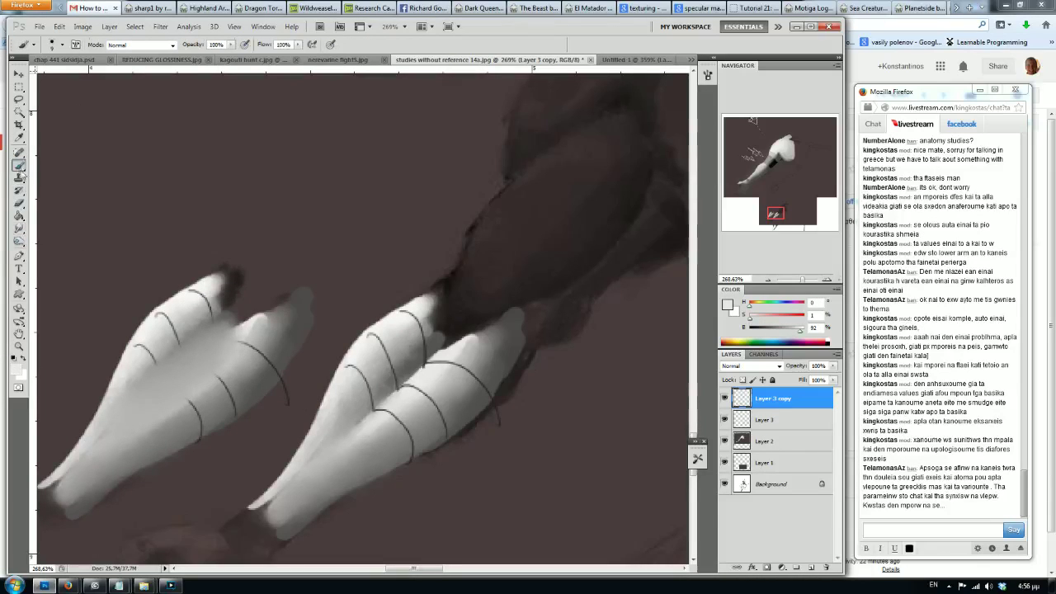
alt+click(234, 294)
drag(213, 315, 252, 354)
drag(173, 328, 228, 388)
drag(140, 351, 198, 409)
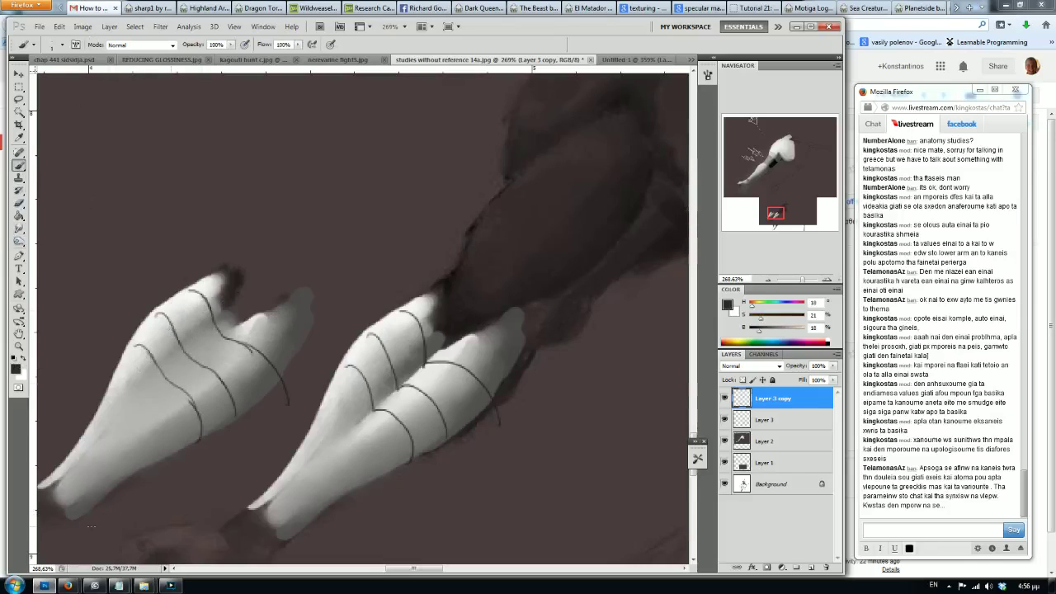
Step: Post chat replies hoping the value issues are clearer now and inviting further questions
click(906, 531)
text(:))
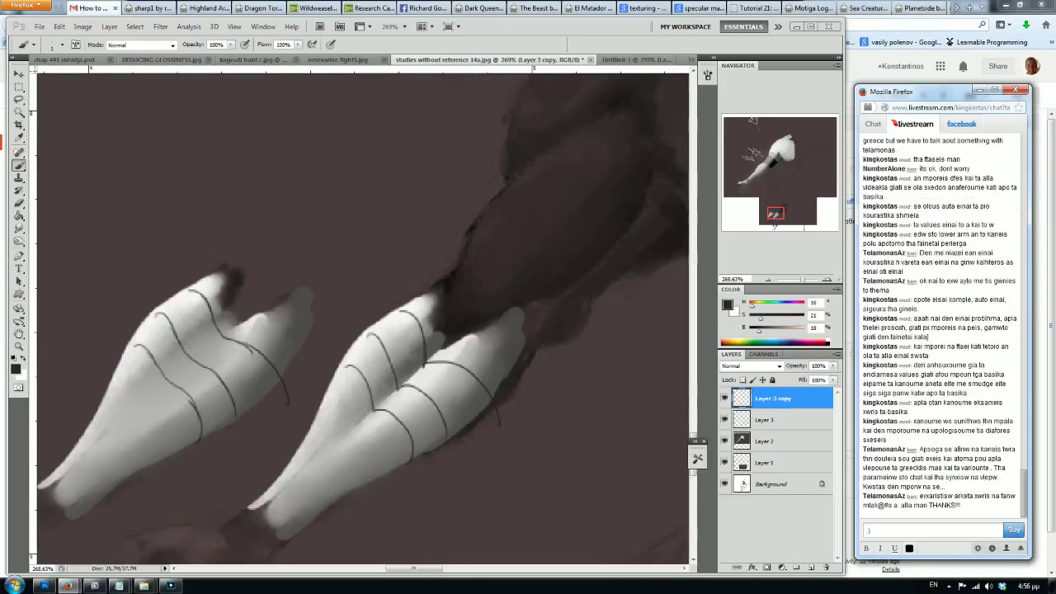
text(, ahhahaad)
key(BackSpace)
text(ola komple man)
text(lpizw k)
text(apws kalutera)
text( twra)
text( na faineta)
text(ntai)
text(a themata me ta vailues)
key(Return)
text(alla entaksei ama deis na er)
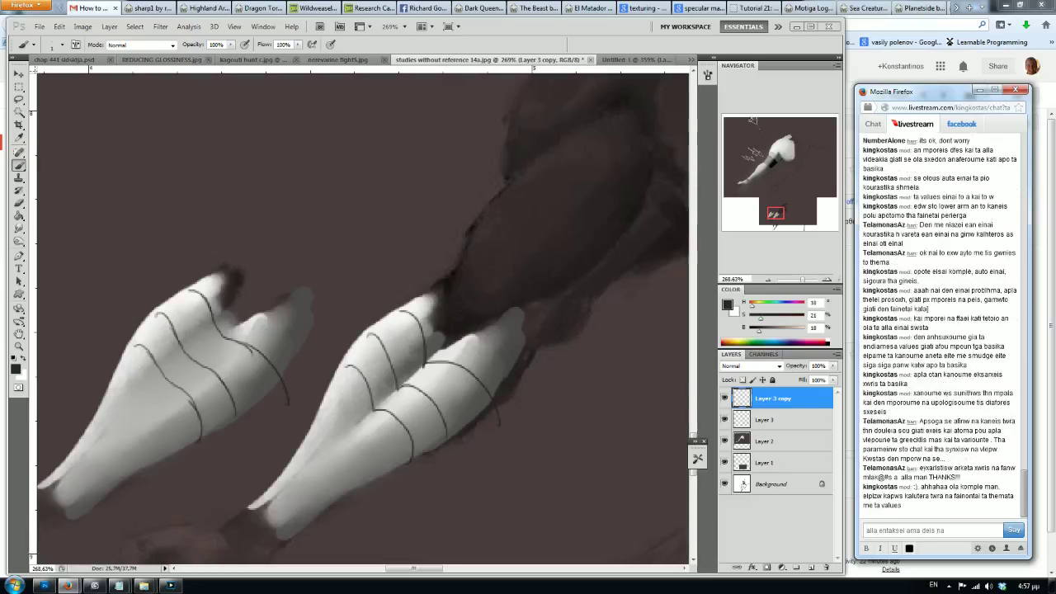
text(xontai kai alles aporeies pes mou)
key(Return)
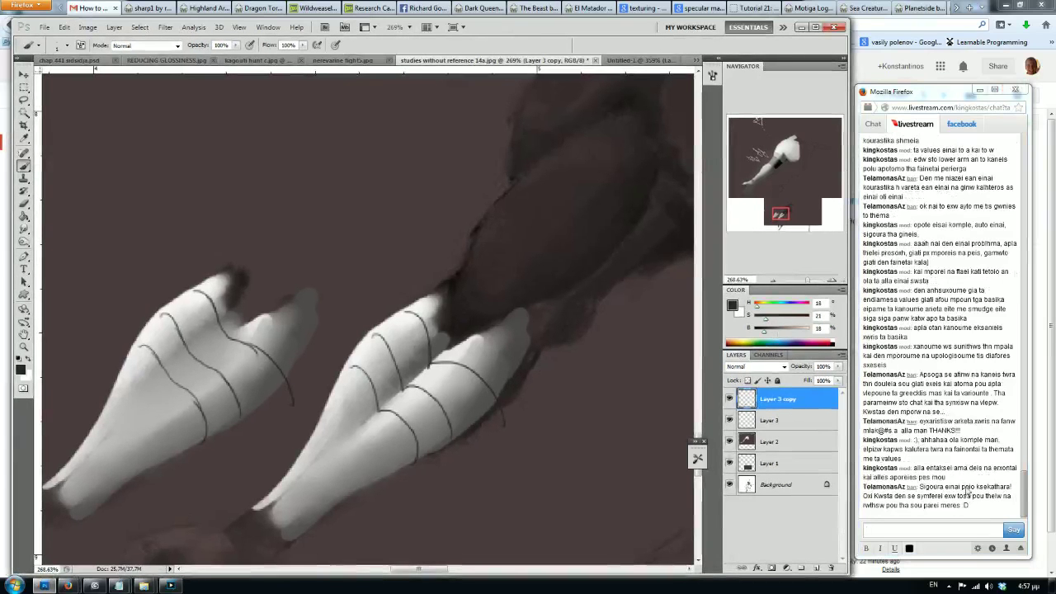
Step: Reply that it's fine to join the livestreams, and that that spot simply wasn't smoothed
click(932, 532)
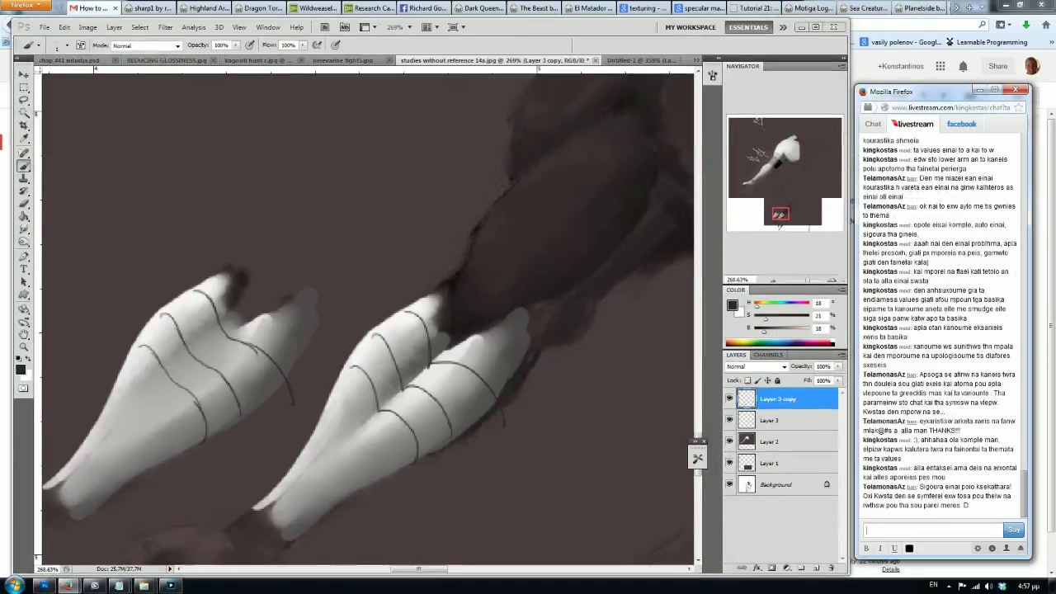
text(ahah den peiraz, na mpaineis kai sta livestrea otan einai)
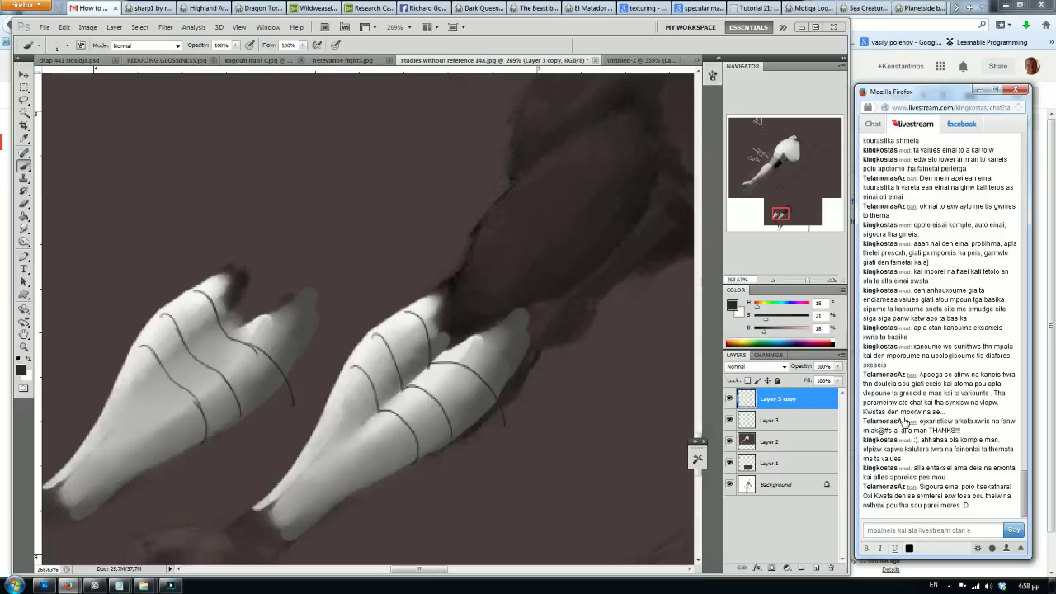
text( kai pan)
text(tw ta)
text(ha blepoume kai apo k)
text( extra)
key(Return)
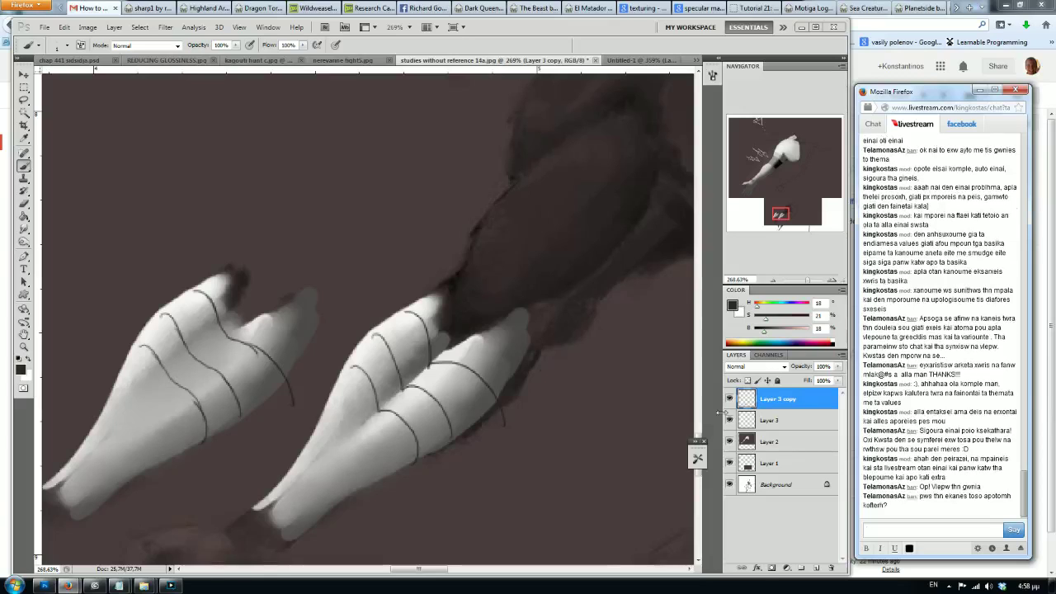
text(apla den ekana smooth ekeino to shmeio)
key(Return)
Step: Explain that visible plane changes signal a hard edge, while the neighbouring example could stay smooth
text(epeidh ta plane)
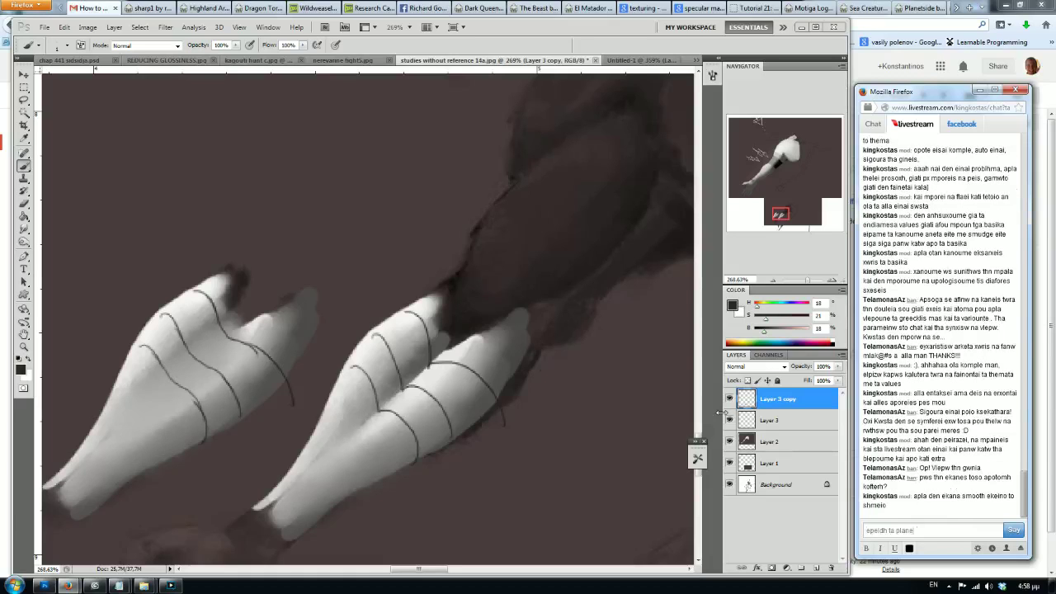
text(s faine)
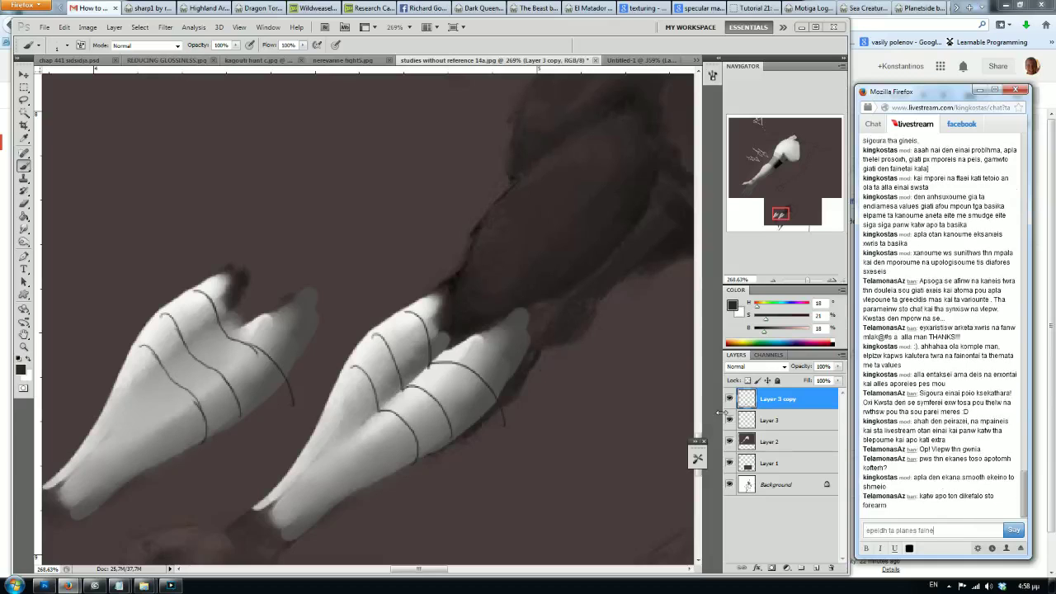
key(BackSpace)
text(nontai pws allazounm apotoma)
key(Return)
text(opote dhlwnei hard edge)
key(Return)
text(eno)
key(BackSpace)
text(w sto paradeim)
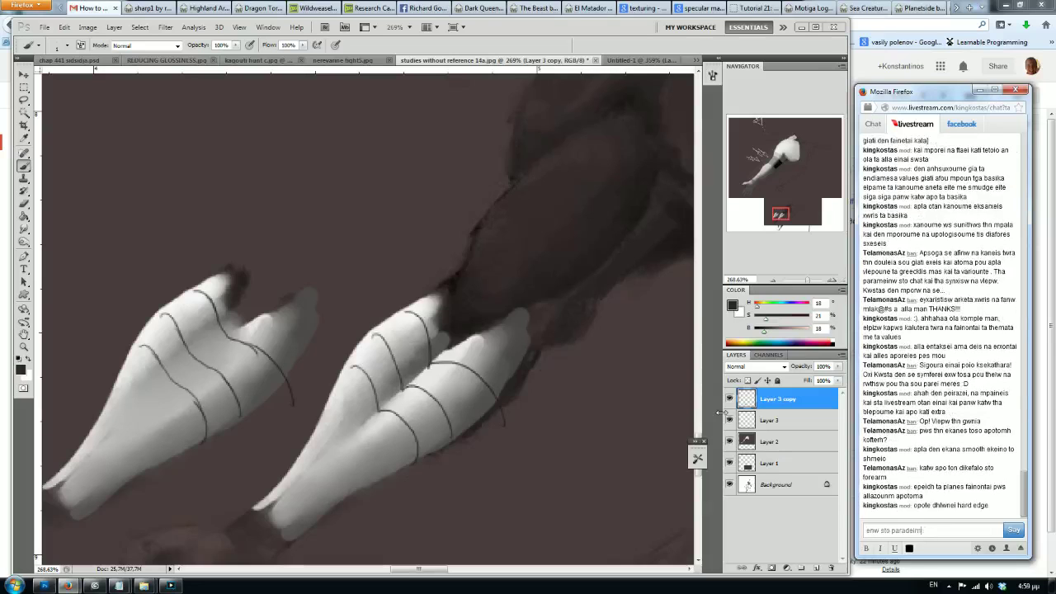
text(gma dipla, einai kai kala an htan sm)
key(Return)
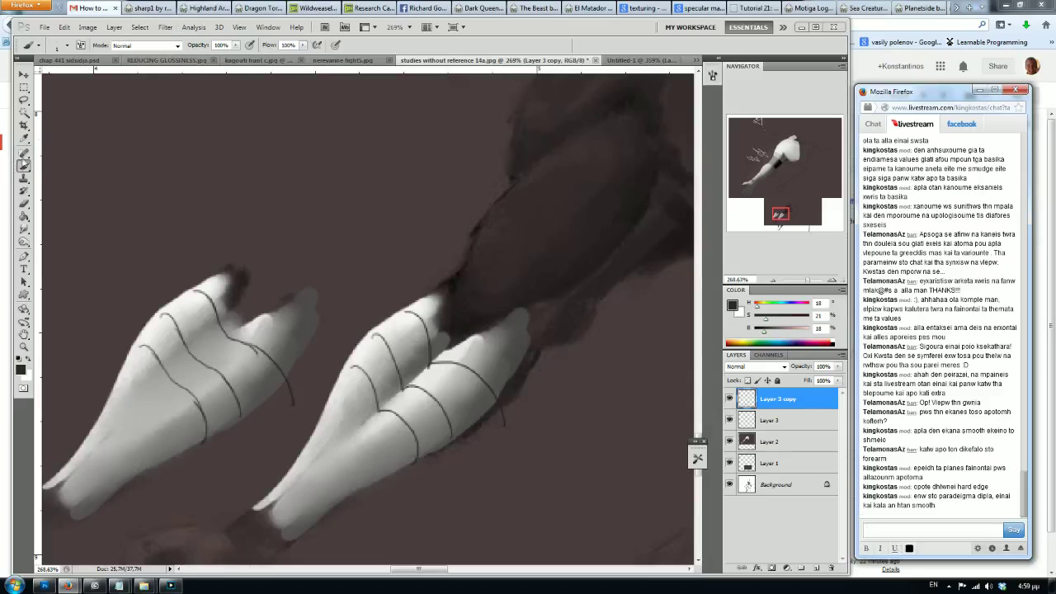
Step: Tell chat the brush only uses opacity pressure, showing it in Brush Settings
alt+click(428, 370)
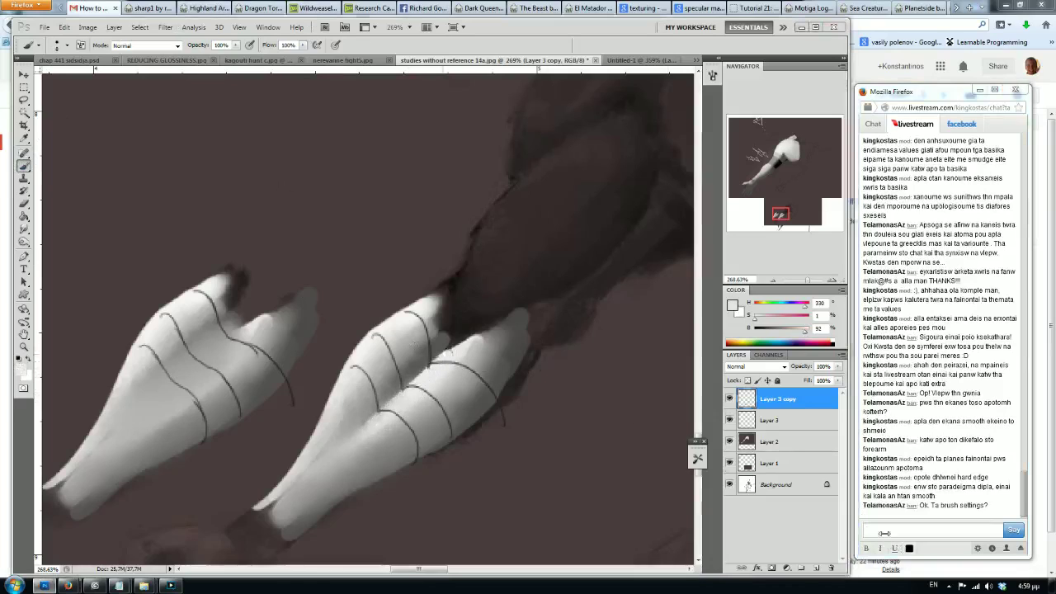
click(884, 533)
text(tipota mono)
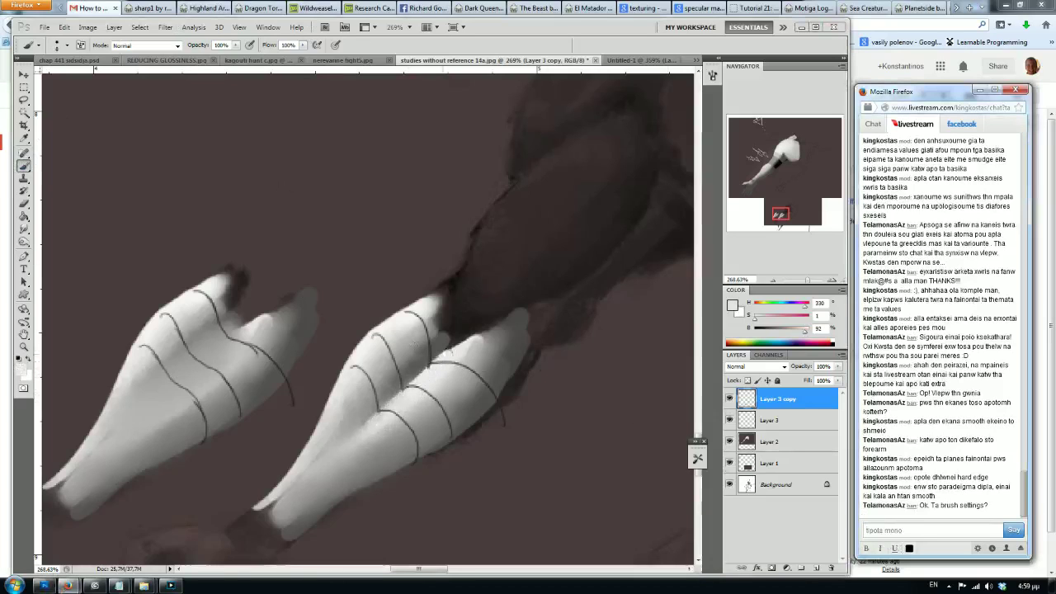
text( sto opacity exw pressure)
key(Return)
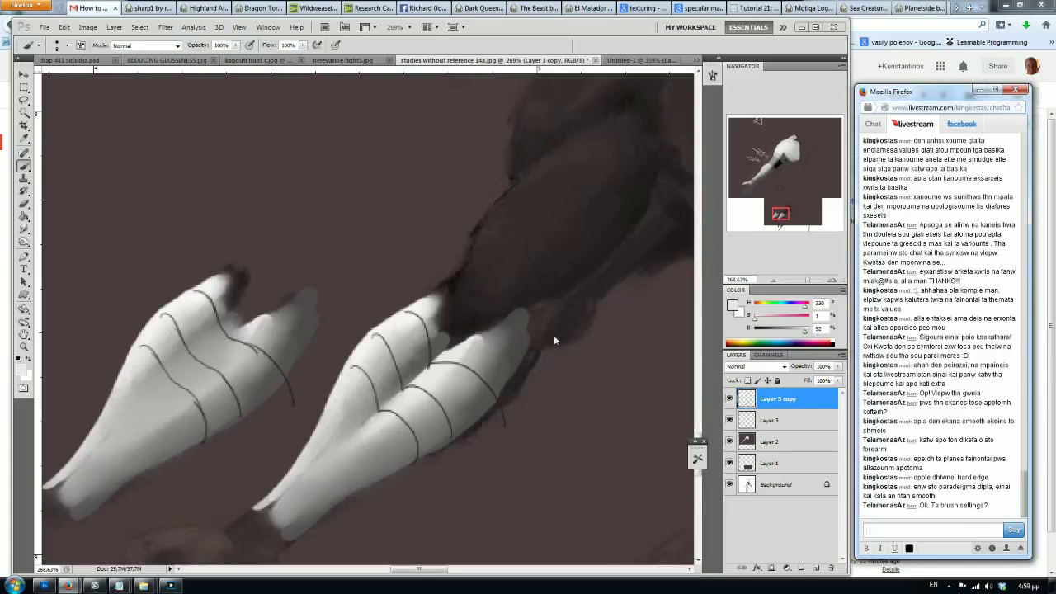
key(F5)
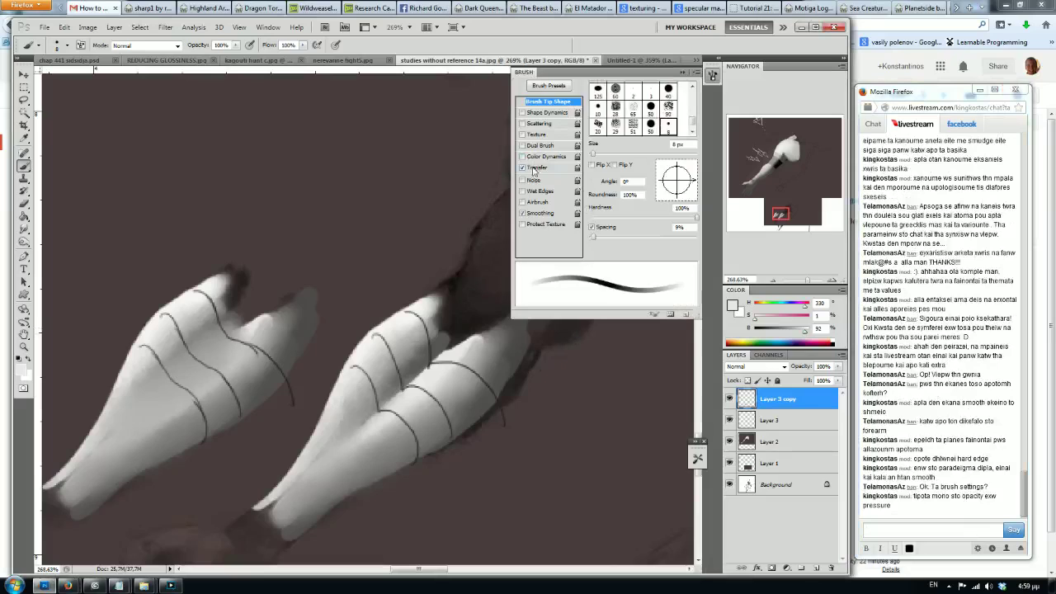
click(546, 169)
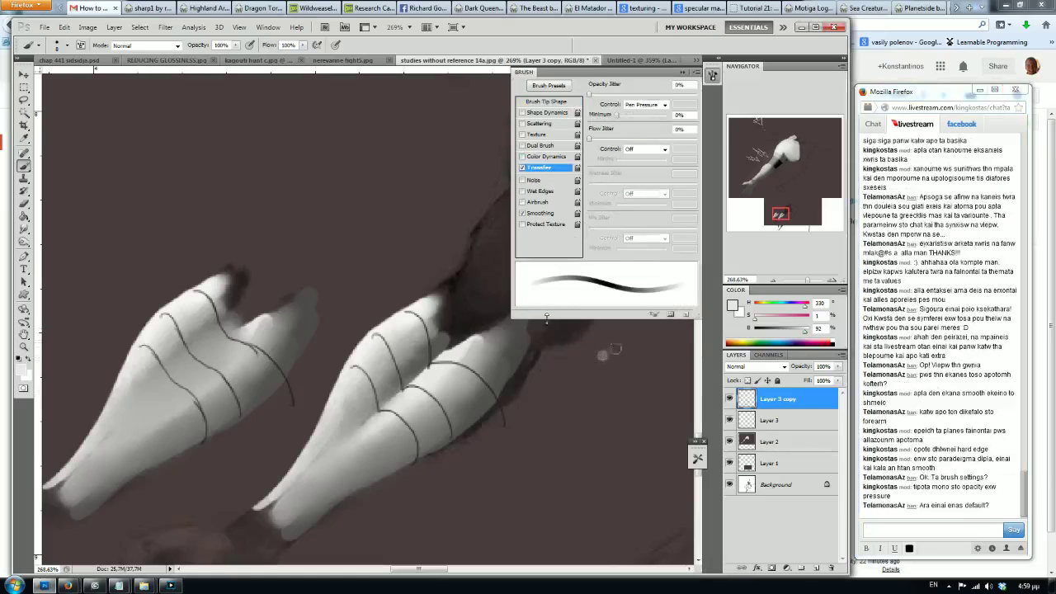
Step: Reply yes, advise thinking like a 3D modeler beyond basics, and close the Brush Settings panel
click(907, 530)
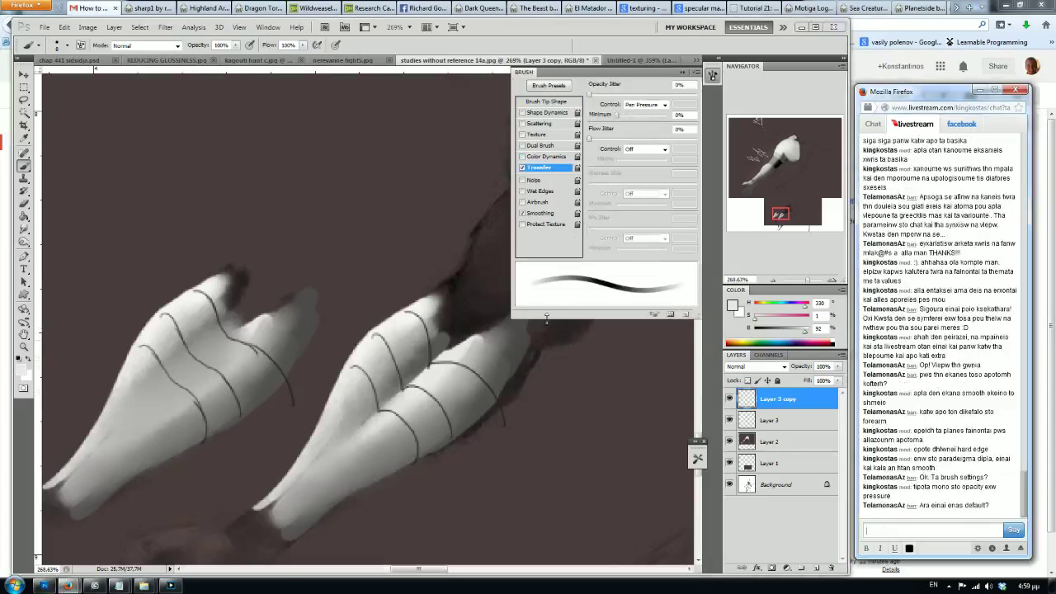
text(nai)
key(Return)
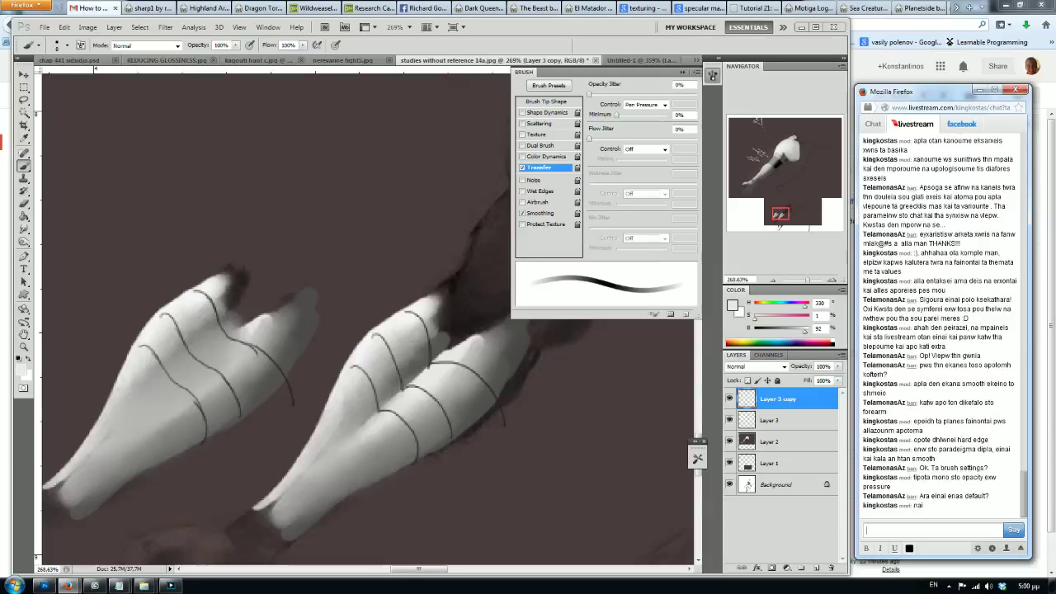
text(meta ap)
text( auta ta basika )
text(extures klt e)
text(inai ola apl)
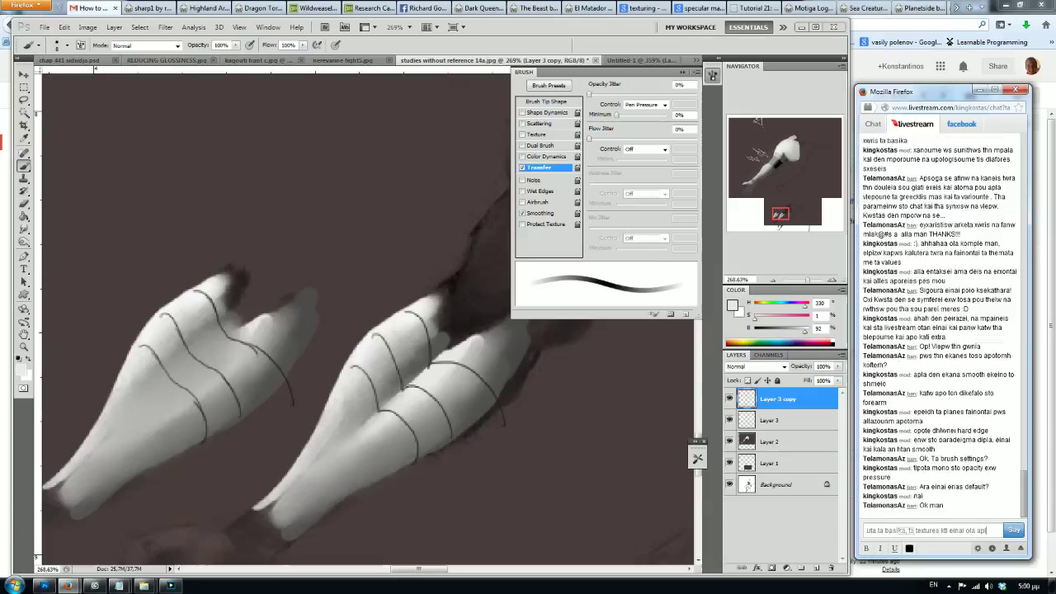
key(Return)
text(thn ousia skeftese san 3d modeler)
key(Return)
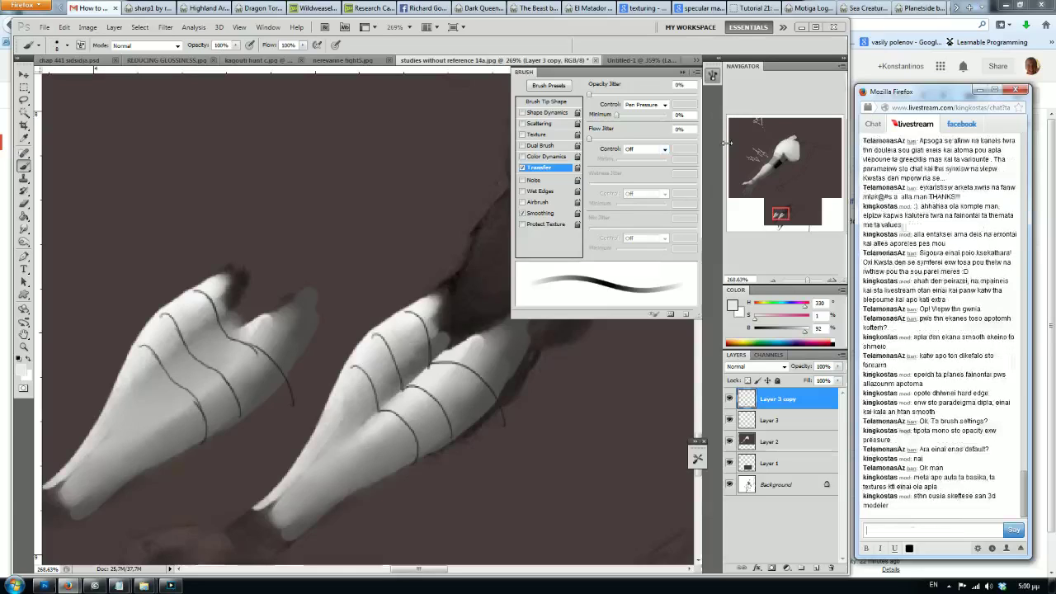
click(712, 75)
Step: Pan the view, wish a viewer good progress, and say you'll check work e-mail
drag(784, 212, 779, 219)
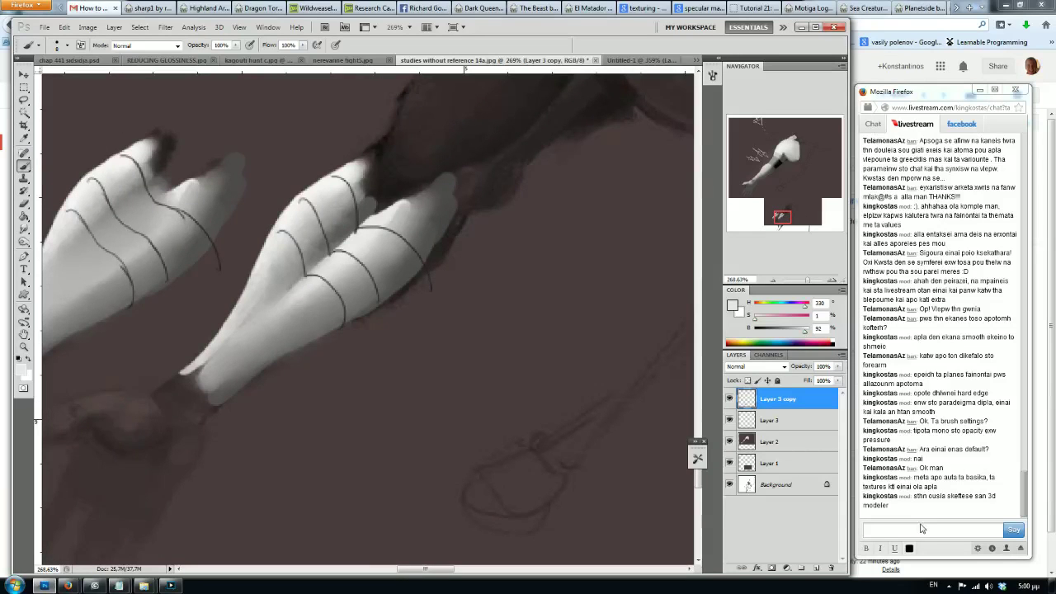
click(924, 534)
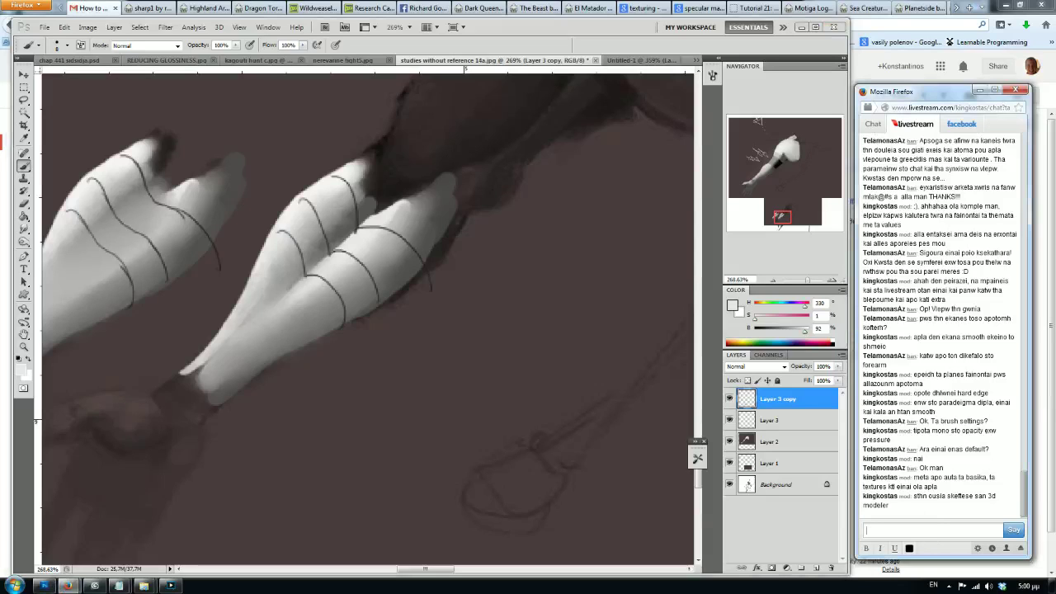
text(ok man)
text(, kalh su)
text(exeia, )
text(kai)
text( elpizw na proxw)
text(riseis mpam mpam)
key(Return)
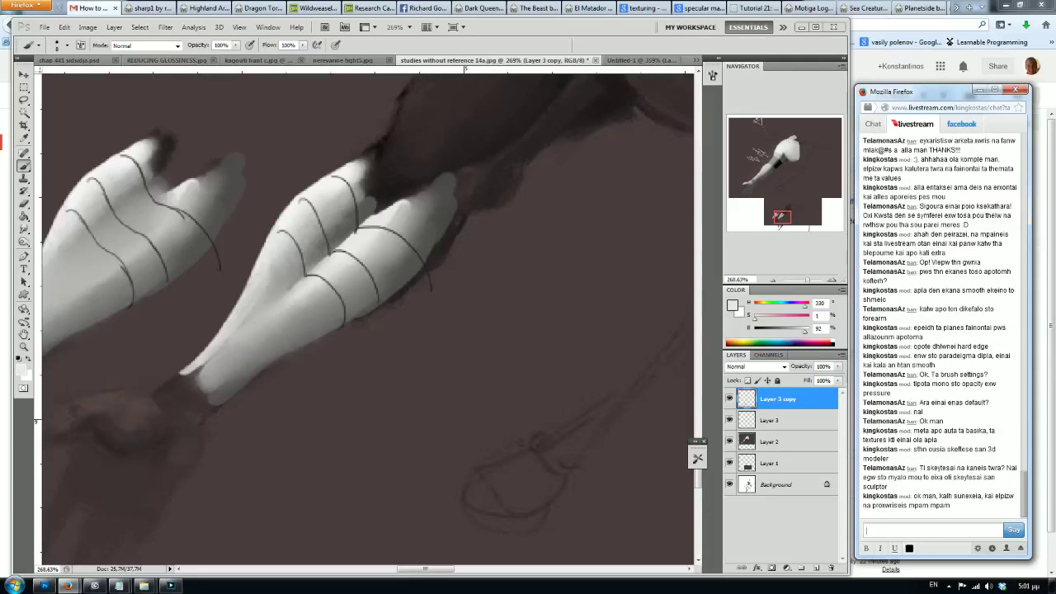
text(thelw na dw a)
text(n me steil)
text(an email gia)
text( douleia pou exw na kanw)
key(Return)
Step: Post that you may stream again later and that there's also a useful site
text(mporei na kanw)
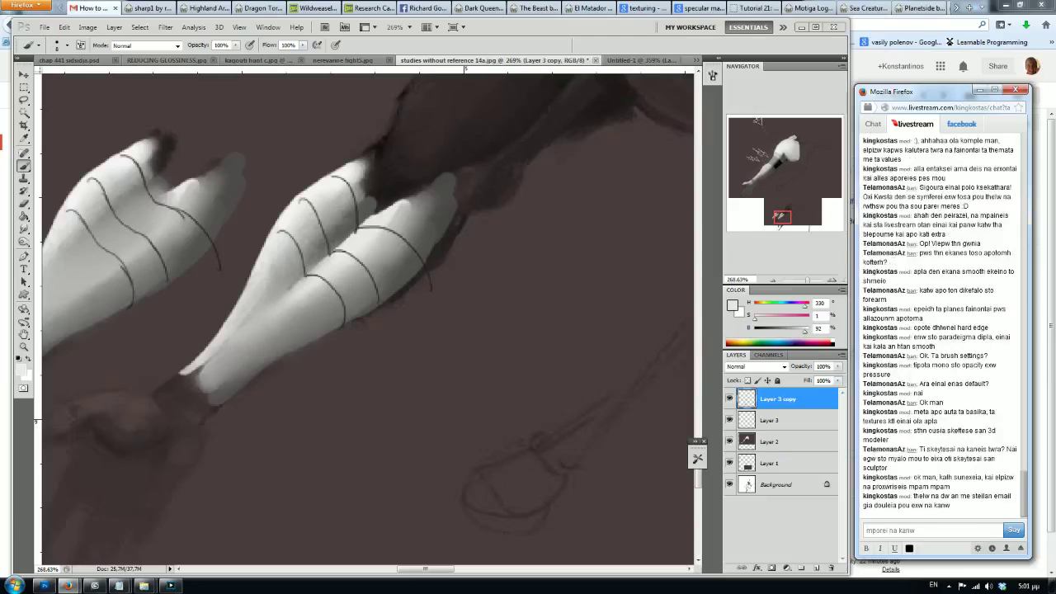
text( livestream tha dw naaloga)
key(Return)
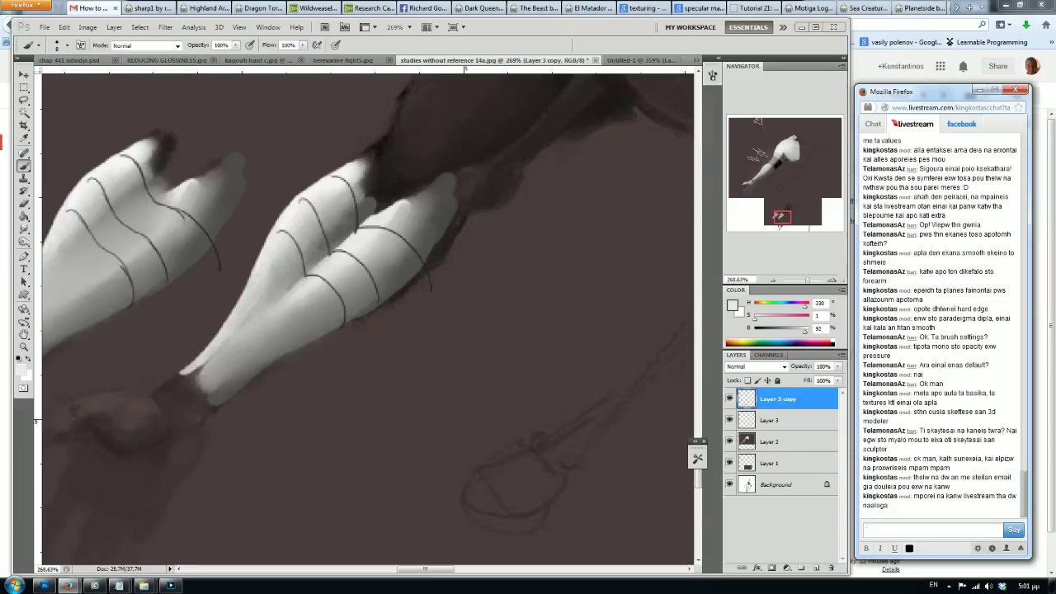
text(ma )
text(thes uparxei kai ena si)
text(te)
key(Return)
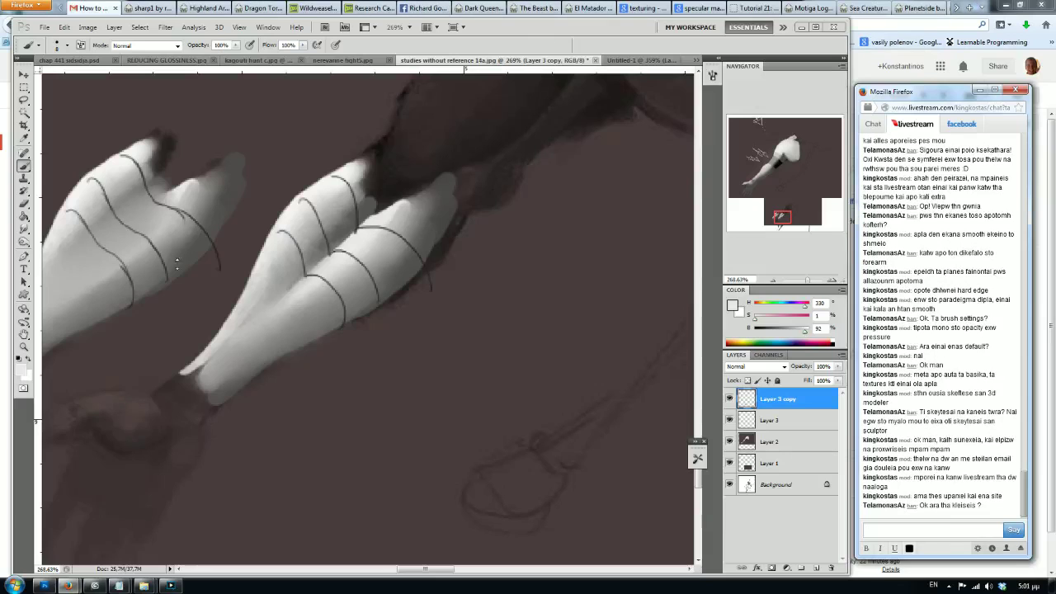
Step: Load the Wolkenfels livestream list page via the 'wolke' address-bar suggestion in Firefox
click(97, 7)
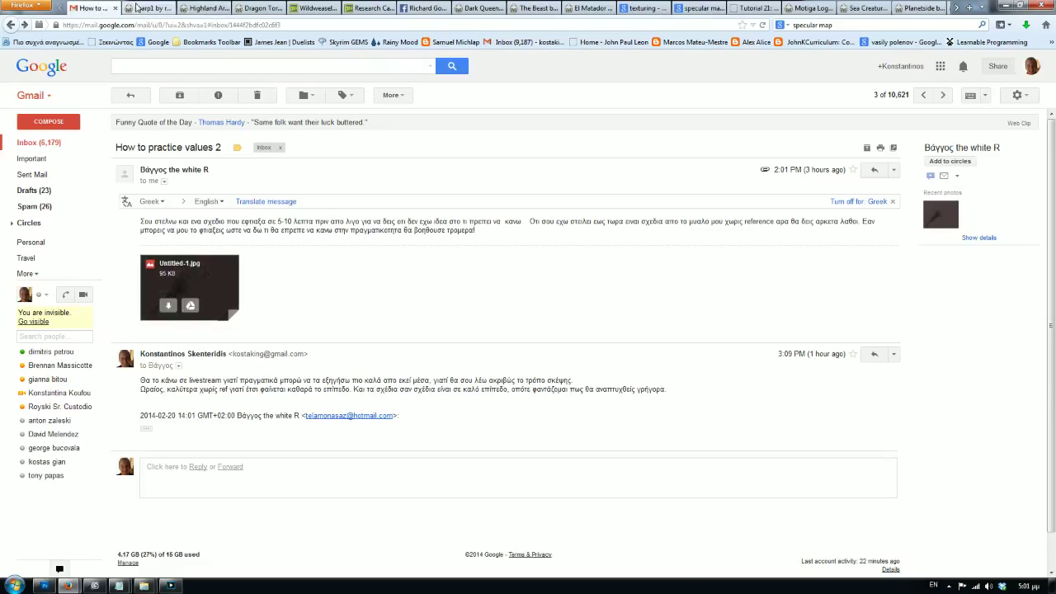
click(165, 25)
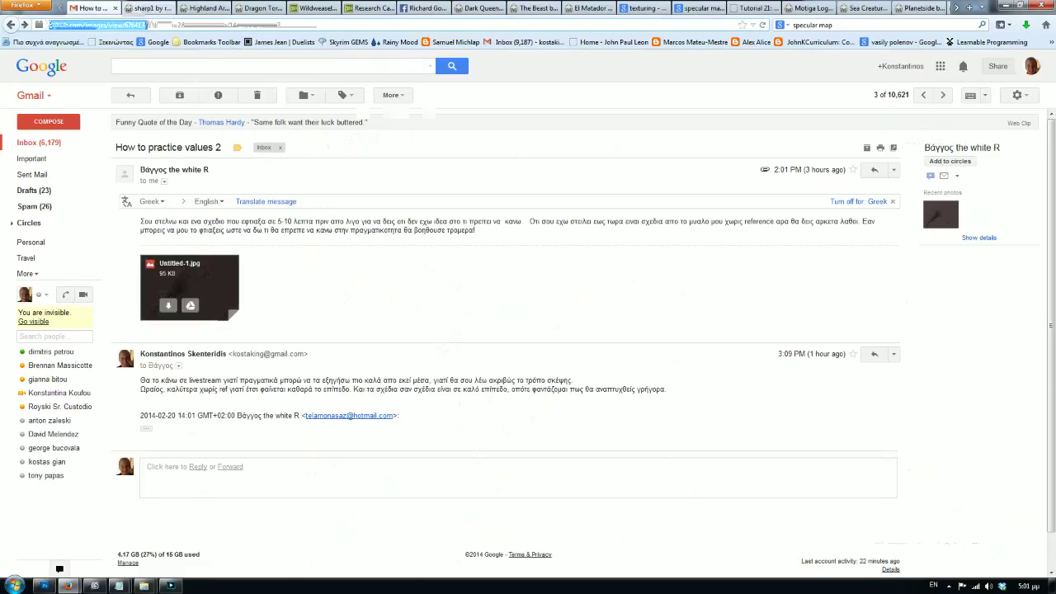
text(wolke)
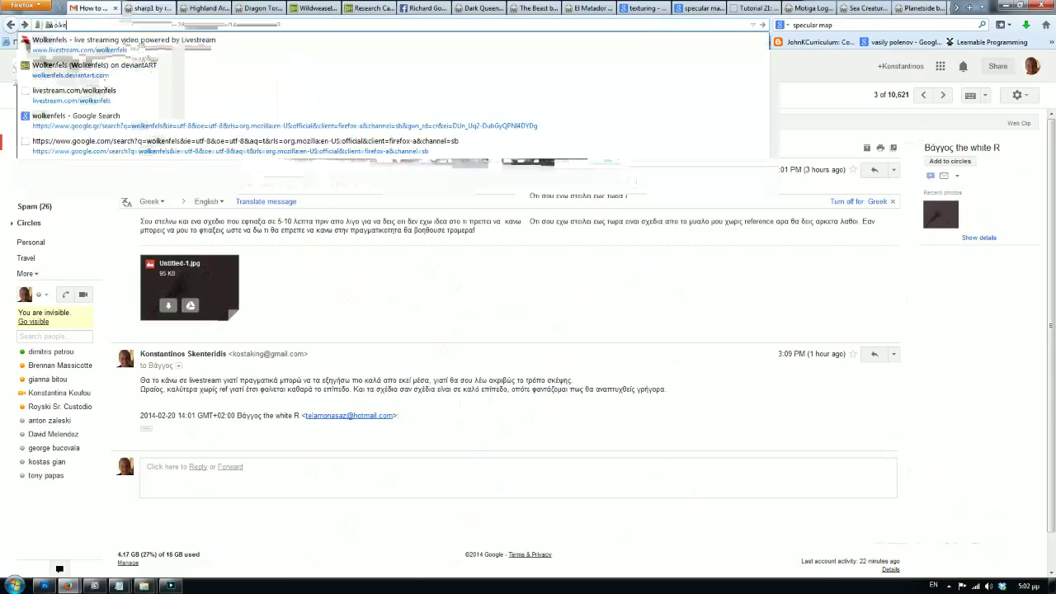
key(Down)
key(Down)
key(Down)
key(Down)
key(Return)
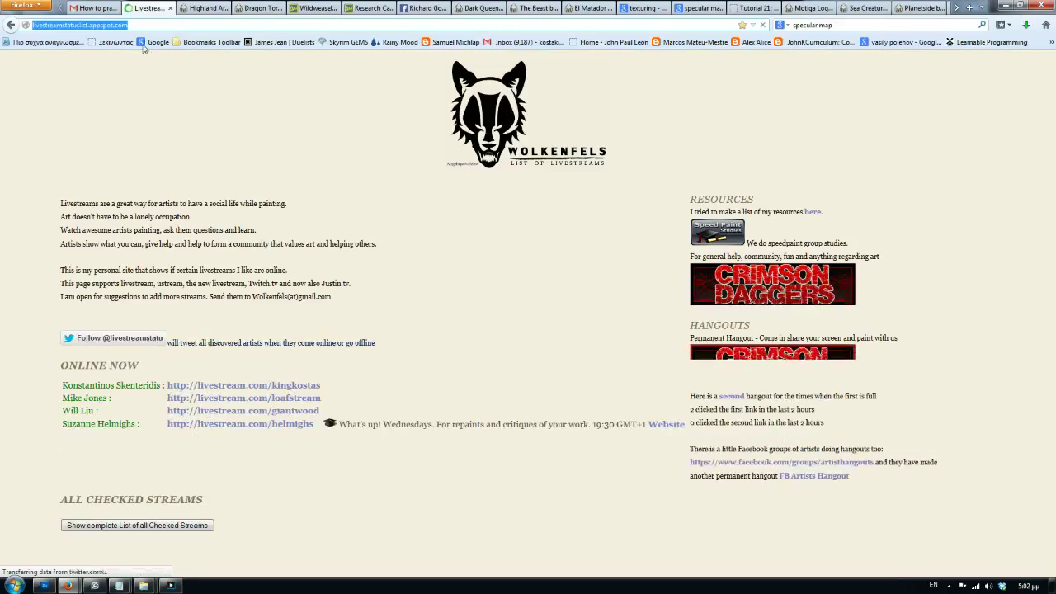
Step: Post the livestreamstatuslist.appspot.com address in chat and say you'll close briefly to check things
click(206, 385)
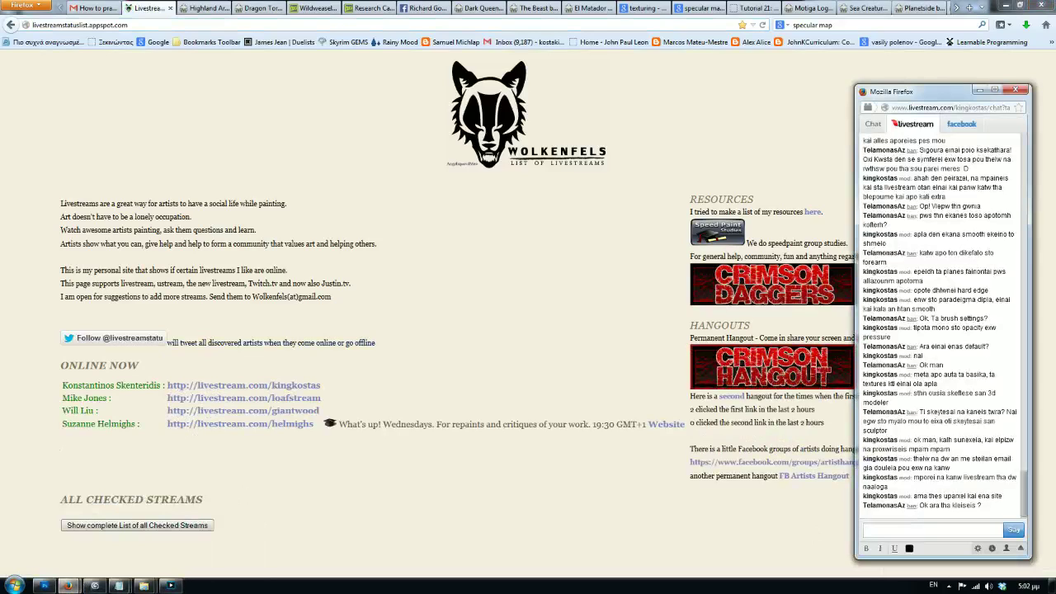
text(opoio deixnei)
text( panta poi)
text(ina online se livestream)
key(Return)
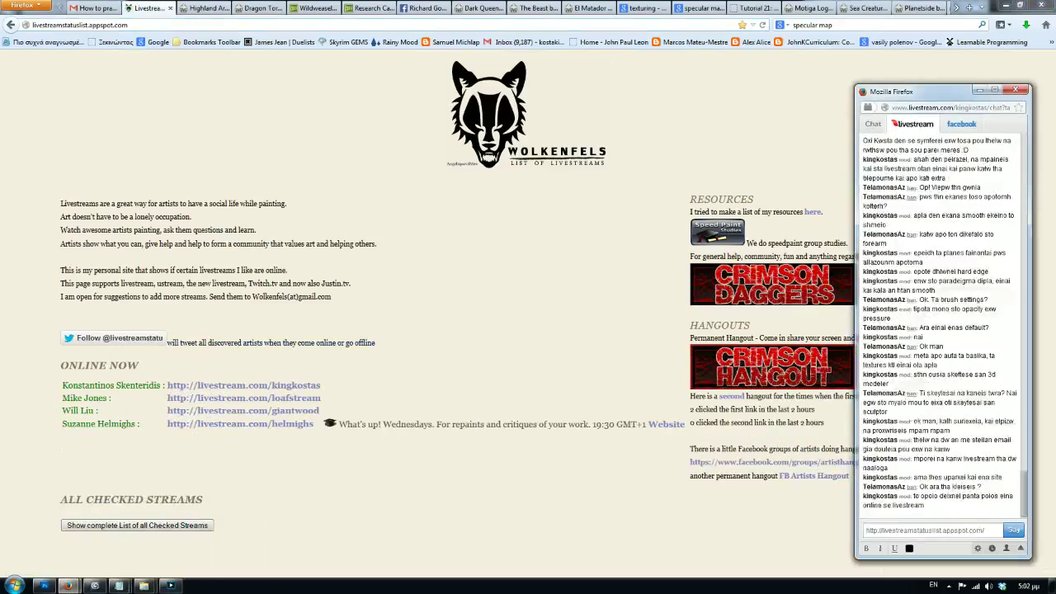
text(http://livestreamstatuslist.appspot.com/)
key(Return)
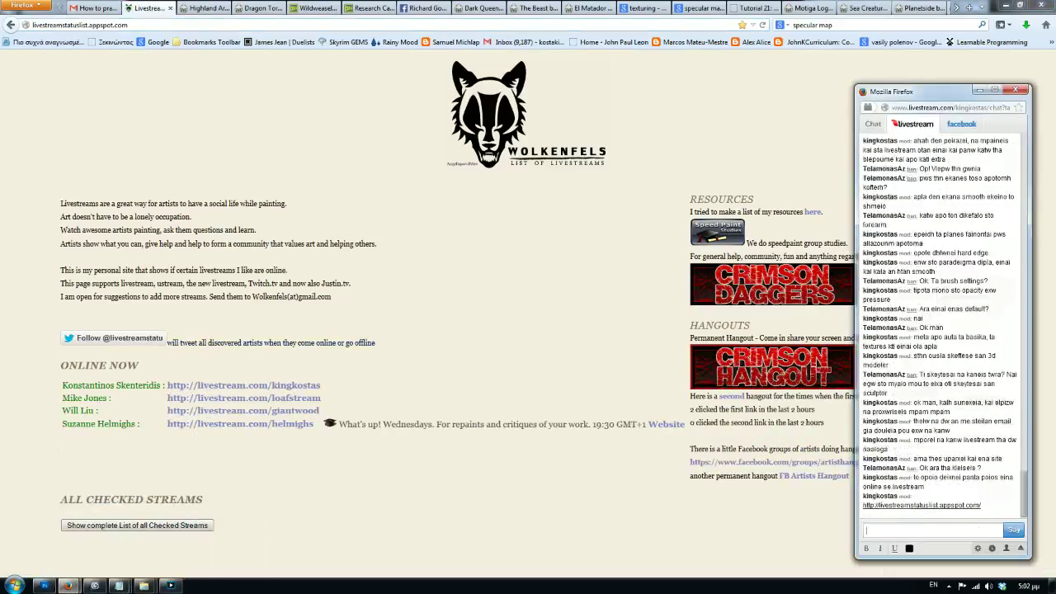
text(tha kleisw)
text(igo na dw ti ginetai kja)
text(i tha dw analoga ti)
key(Return)
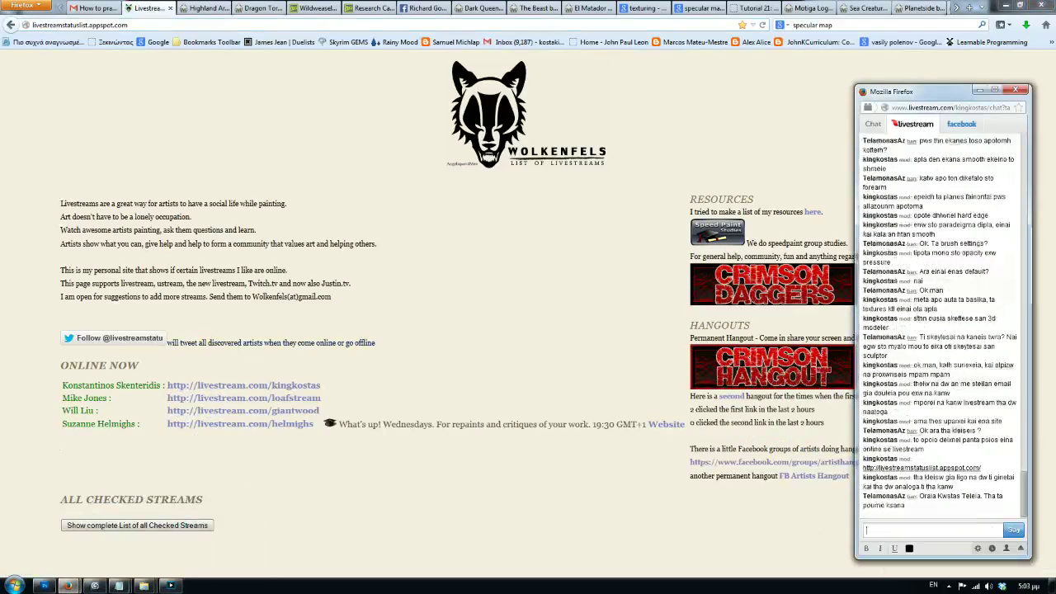
Step: Send short chat replies: 'nice :)', 'kai sunexeia' and a brief goodbye
text(nice :)
key(Return)
text(kai)
text( sunexeia ma)
key(Return)
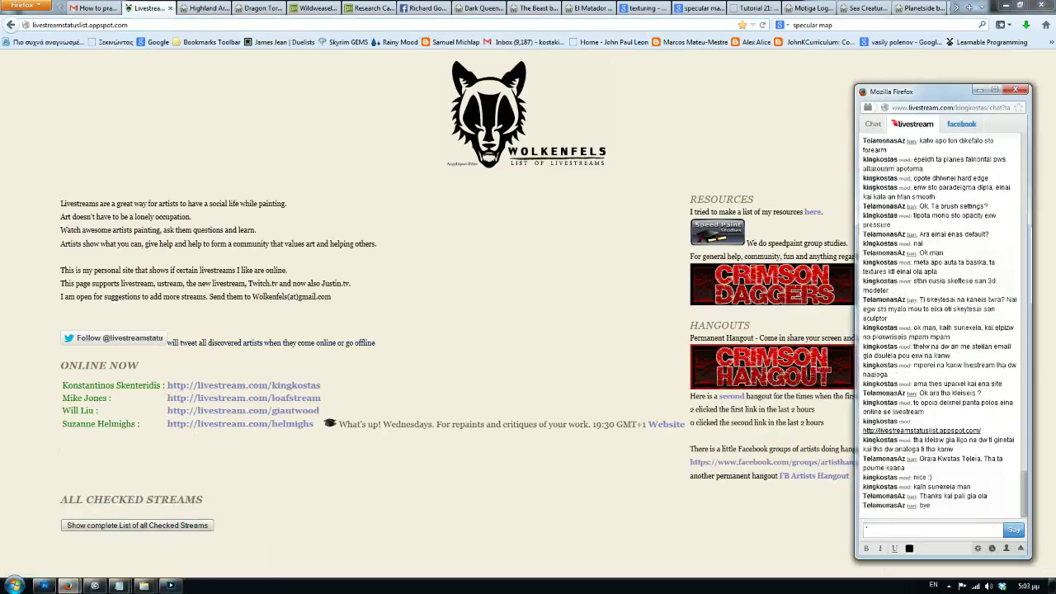
text(by)
key(BackSpace)
key(BackSpace)
key(BackSpace)
key(Return)
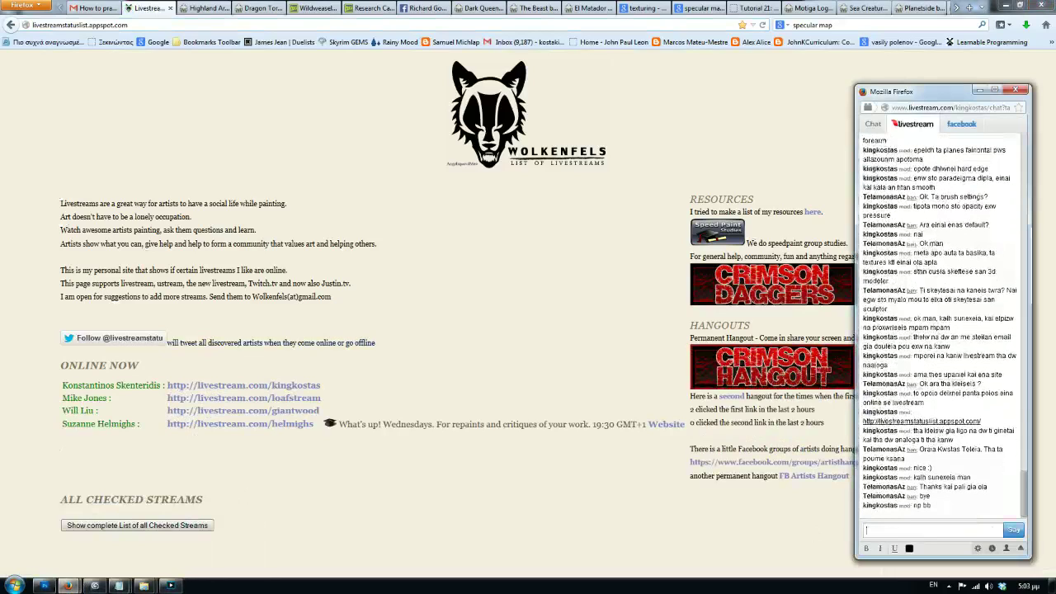
Step: Post sign-off messages about checking work stuff, thanking viewers for visiting, and 'see ya later'
text(ok mates, i am gonna check s)
text(ome work stuff etc and)
text( if I have time i will probably do livestream again)
key(Return)
text(thanks for visiting and sorry)
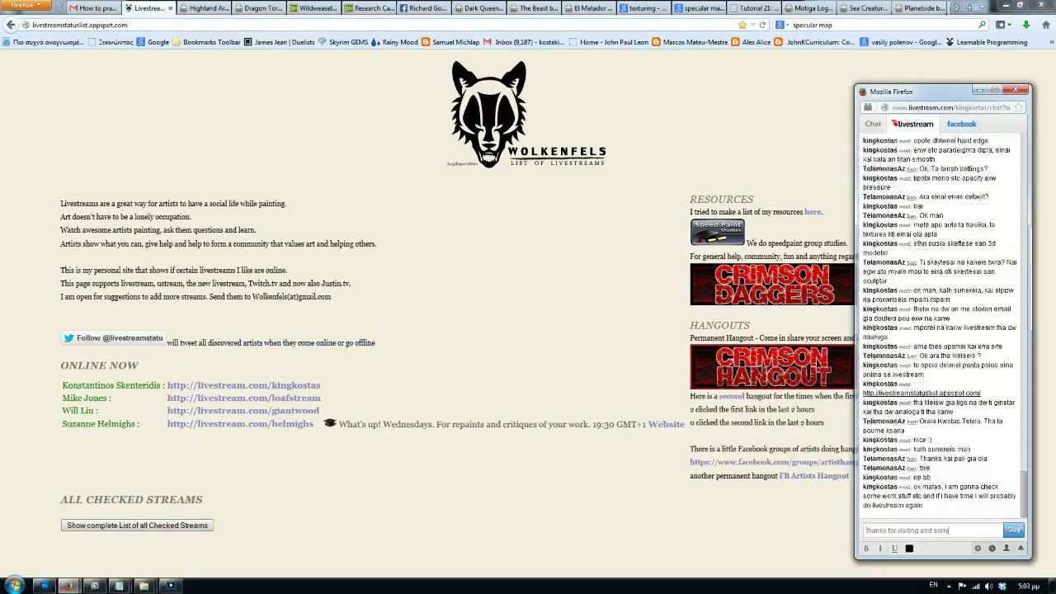
key(Return)
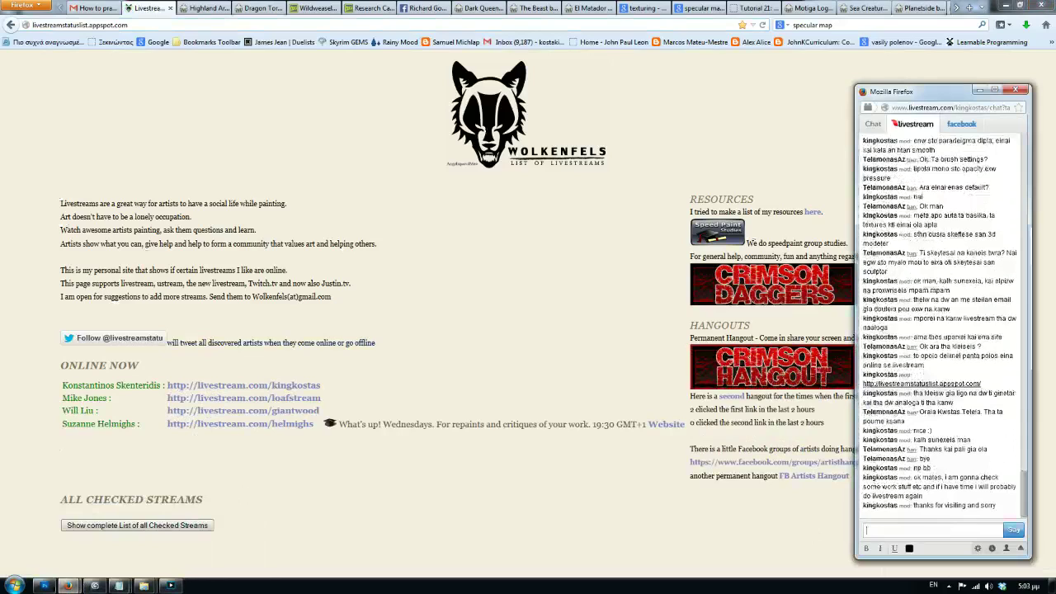
text(see)
text( ya later)
key(Return)
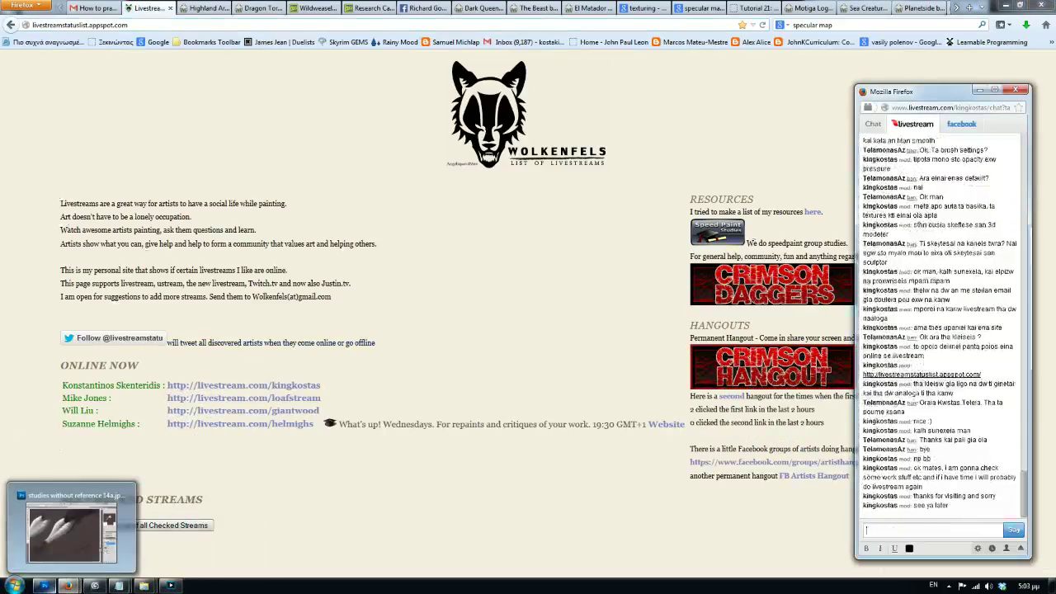
Step: Bring the Firefox livestream list to the front and scroll down through it
click(45, 586)
click(186, 530)
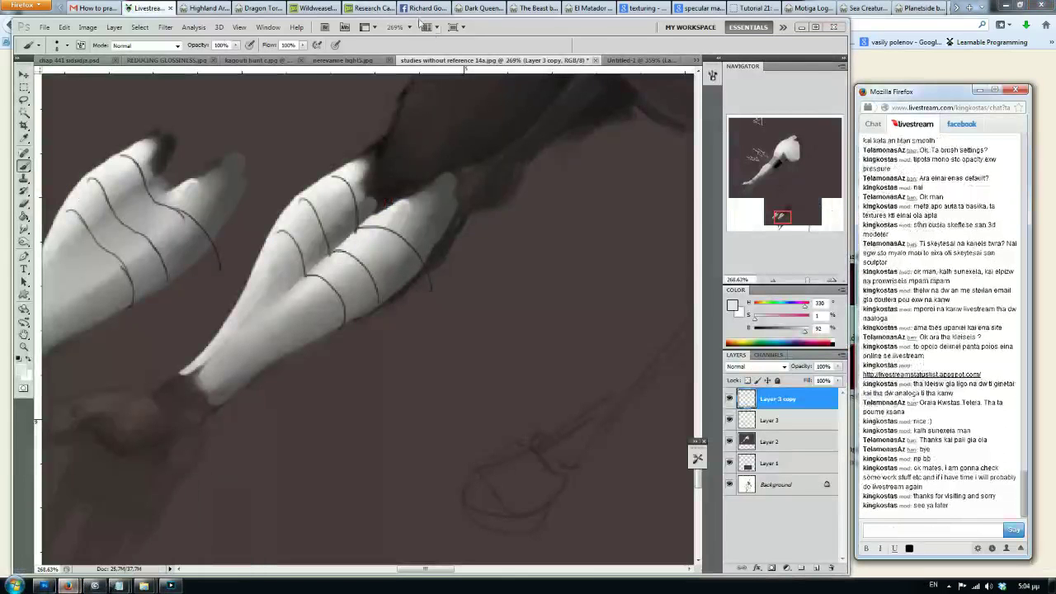
click(136, 6)
scroll(325, 6, down, 5)
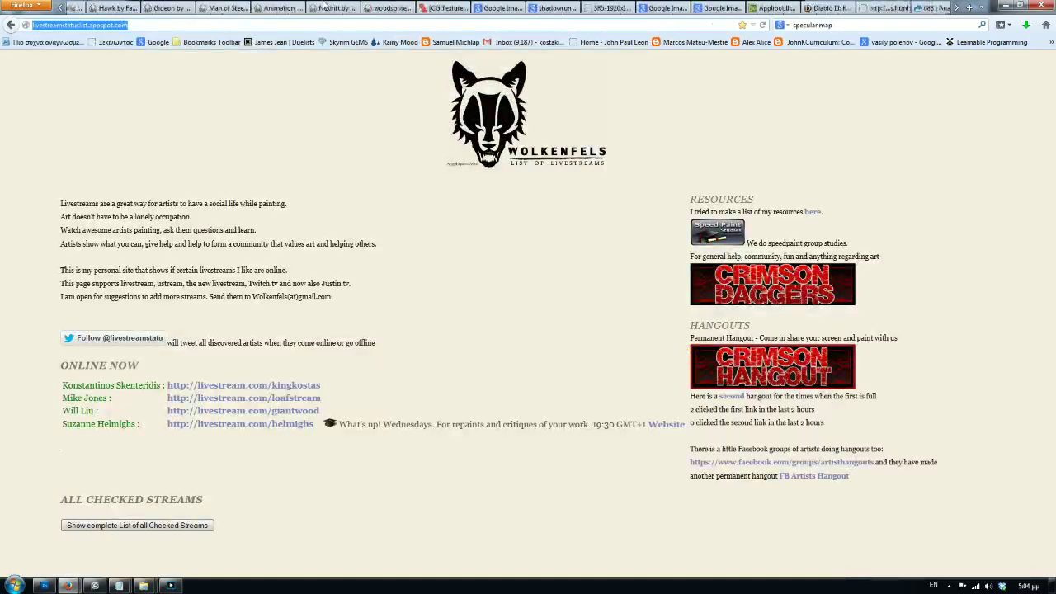
scroll(323, 6, down, 2)
scroll(326, 6, down, 2)
scroll(330, 6, down, 1)
scroll(338, 7, down, 2)
scroll(346, 7, down, 1)
scroll(413, 8, down, 1)
scroll(512, 8, down, 2)
scroll(627, 13, down, 1)
Step: Show the streamer's own channel page, restore Procaster and open its Broadcast menu
click(701, 9)
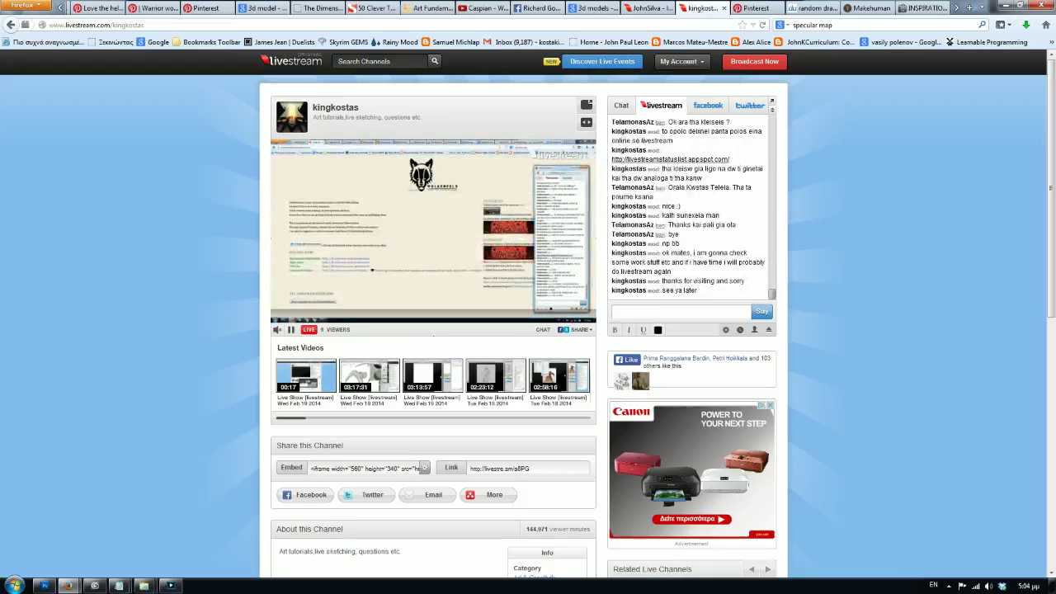
click(173, 587)
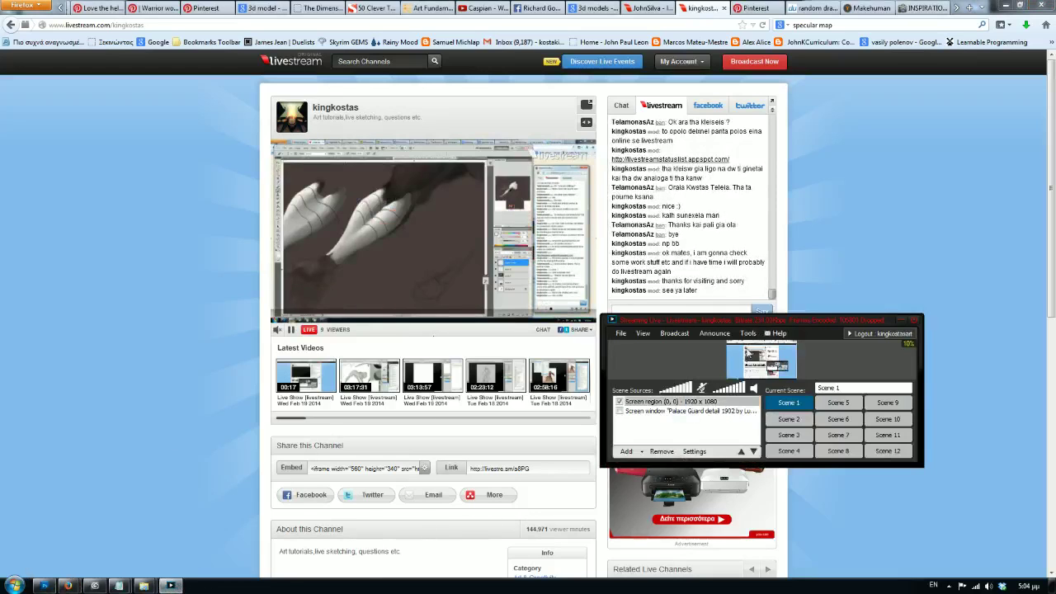
drag(751, 325, 764, 333)
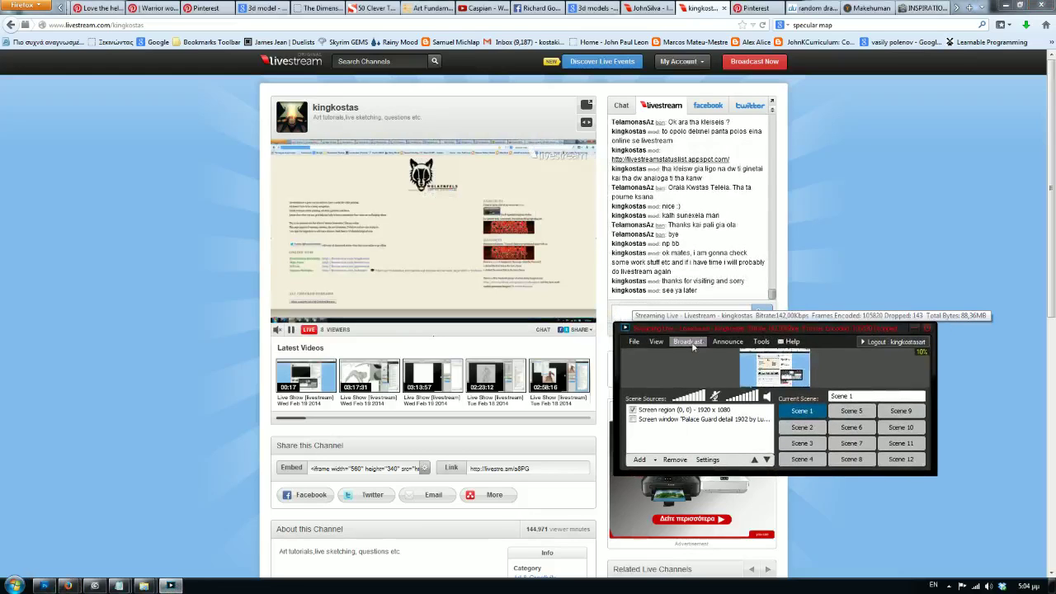